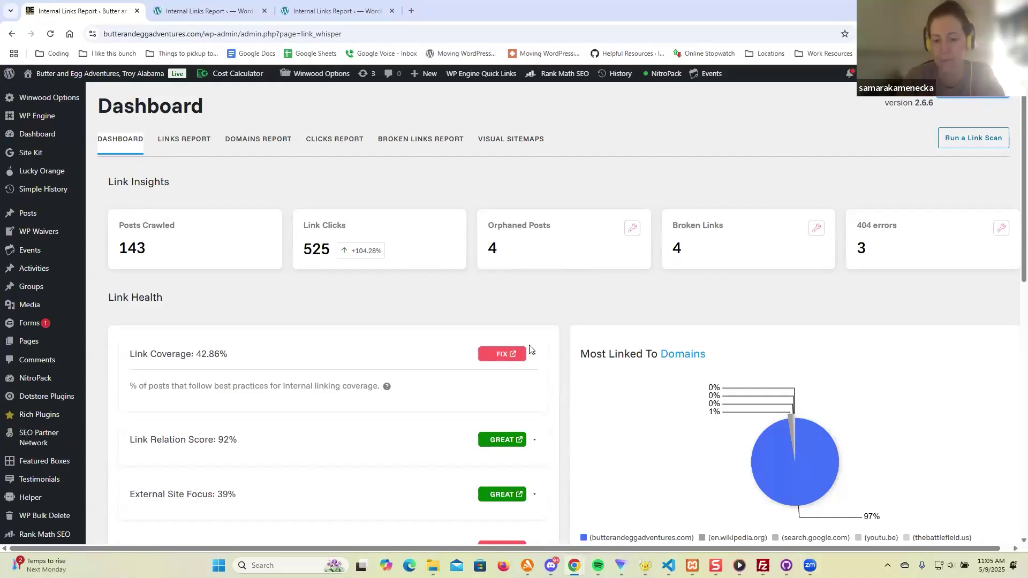
Step: Review the link insights and link health scores, then open the Orphaned Posts report
click(349, 356)
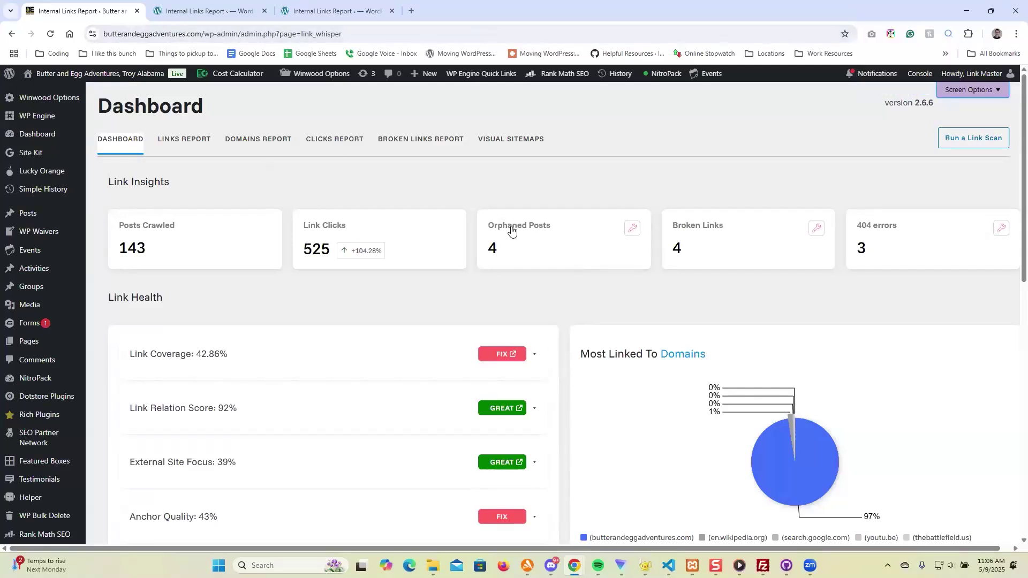
scroll(536, 268, down, 2)
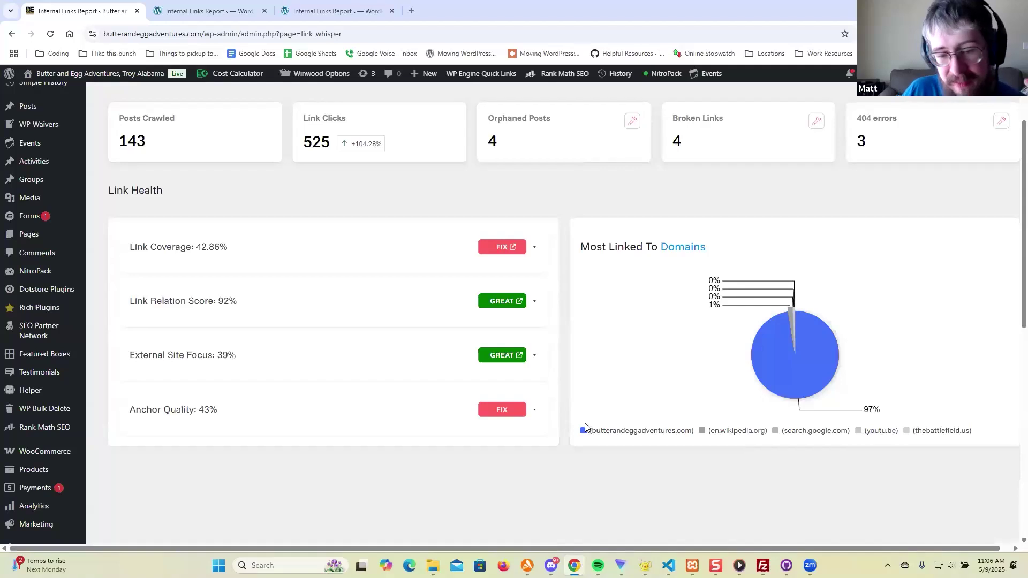
scroll(586, 412, up, 2)
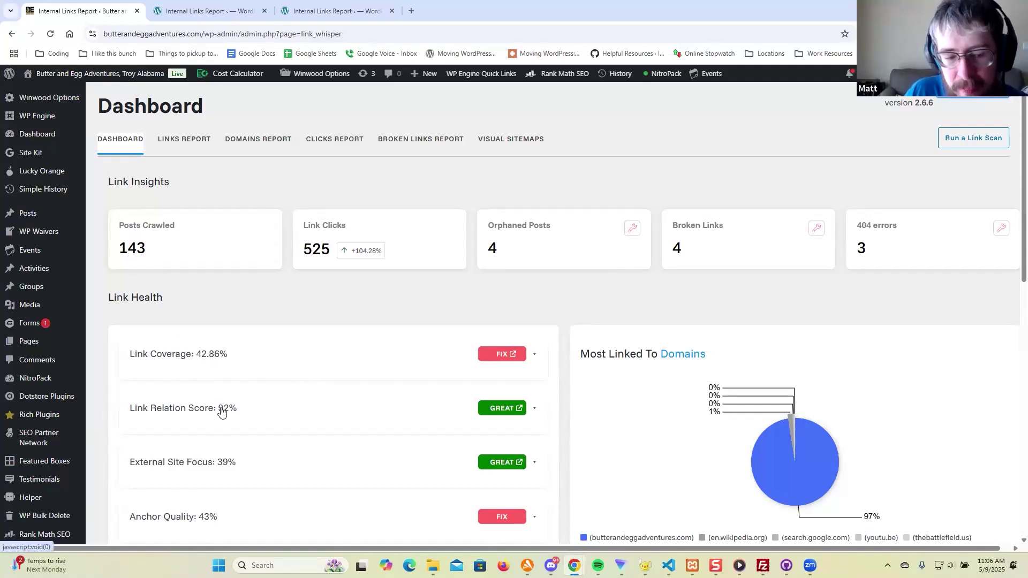
scroll(435, 313, down, 2)
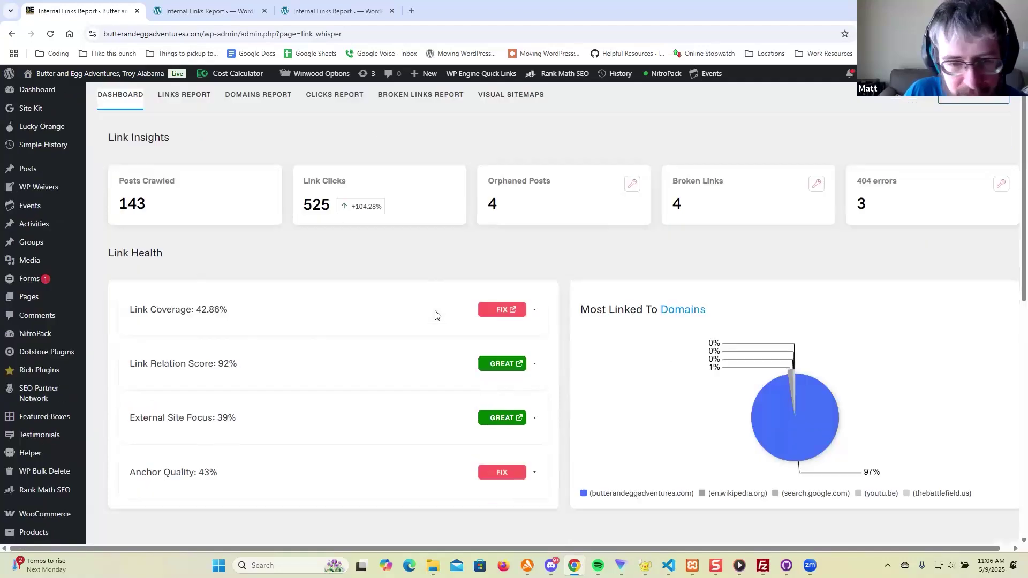
scroll(436, 314, up, 2)
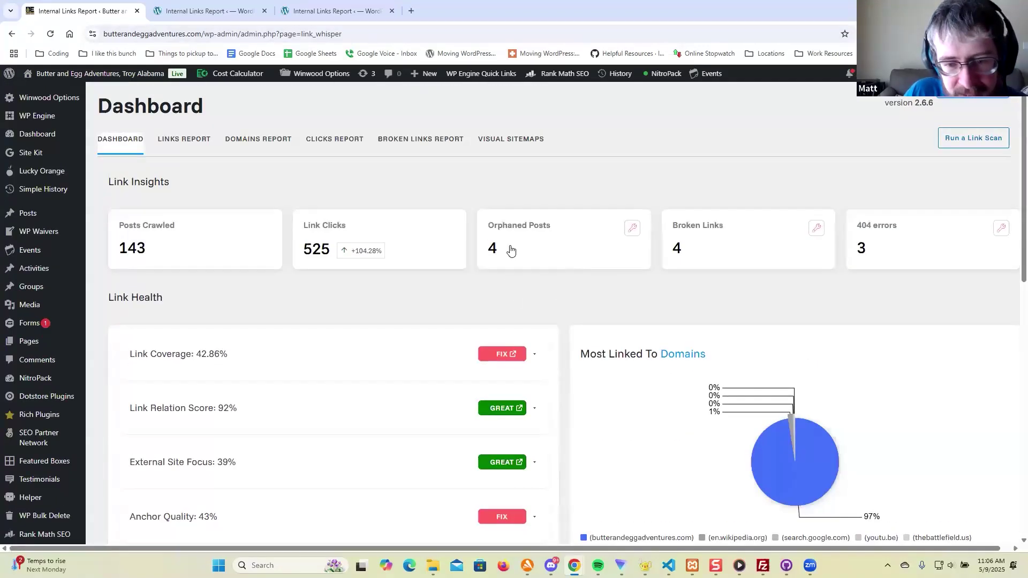
click(524, 260)
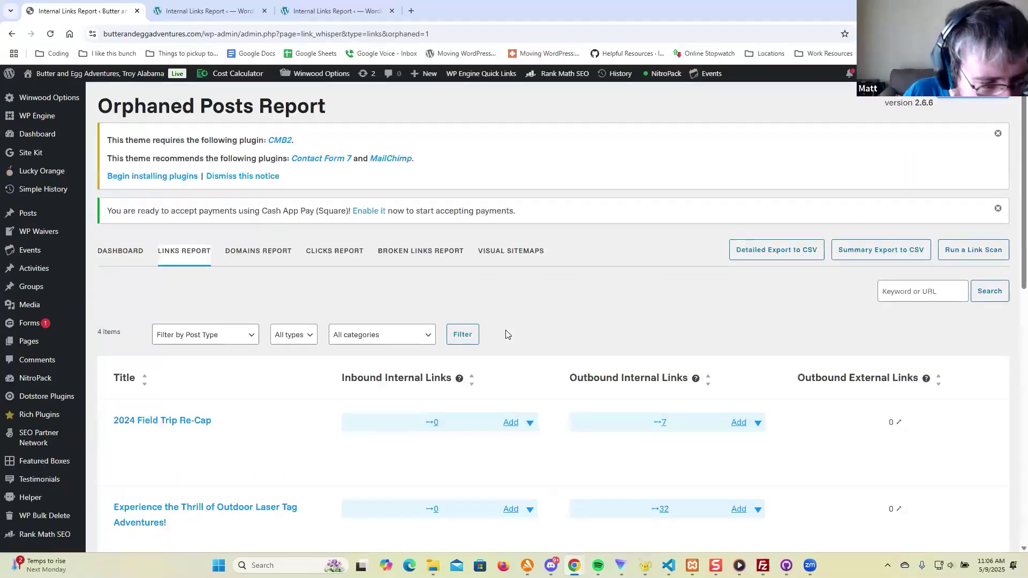
Step: Open the inbound linking suggestions for each of the four orphaned posts in separate pages
scroll(507, 335, down, 5)
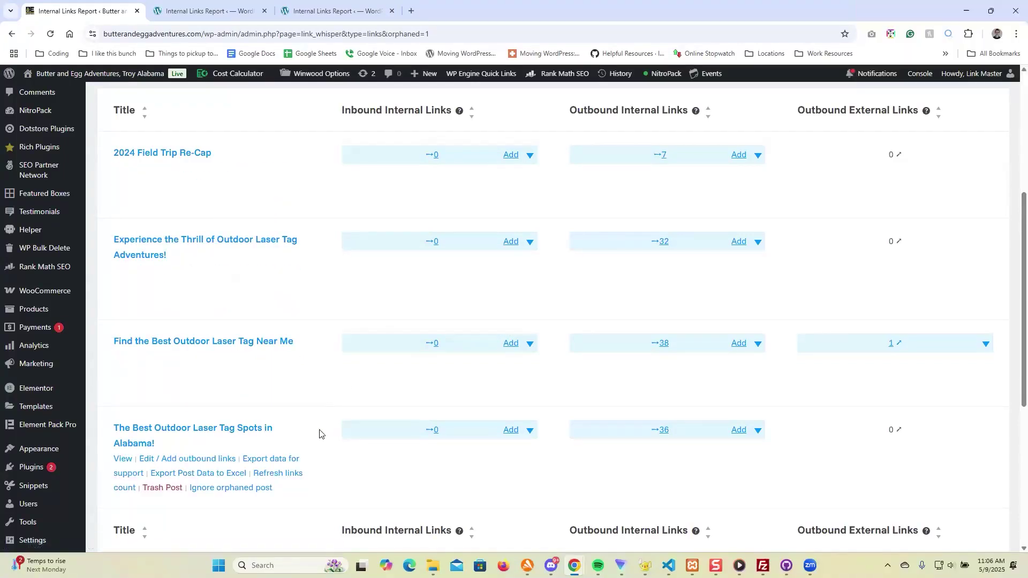
scroll(320, 437, up, 1)
click(510, 209)
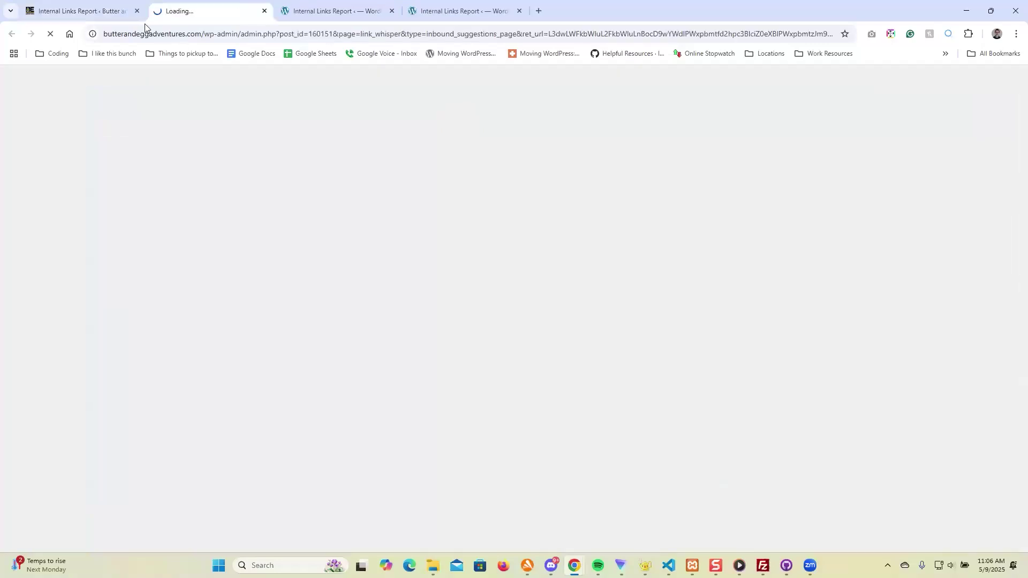
key(ctrl+shift+Tab)
click(511, 295)
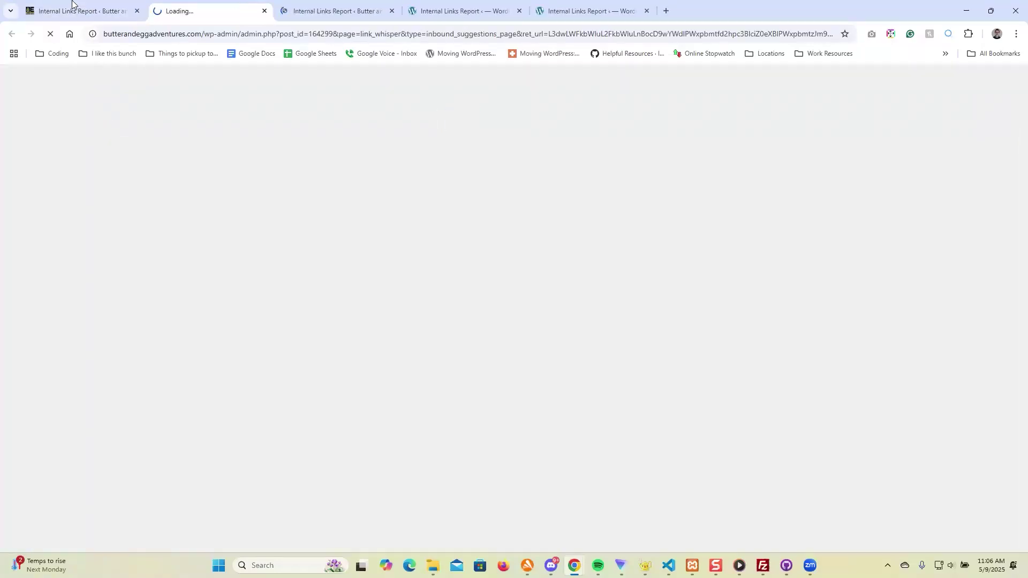
key(ctrl+shift+Tab)
click(511, 397)
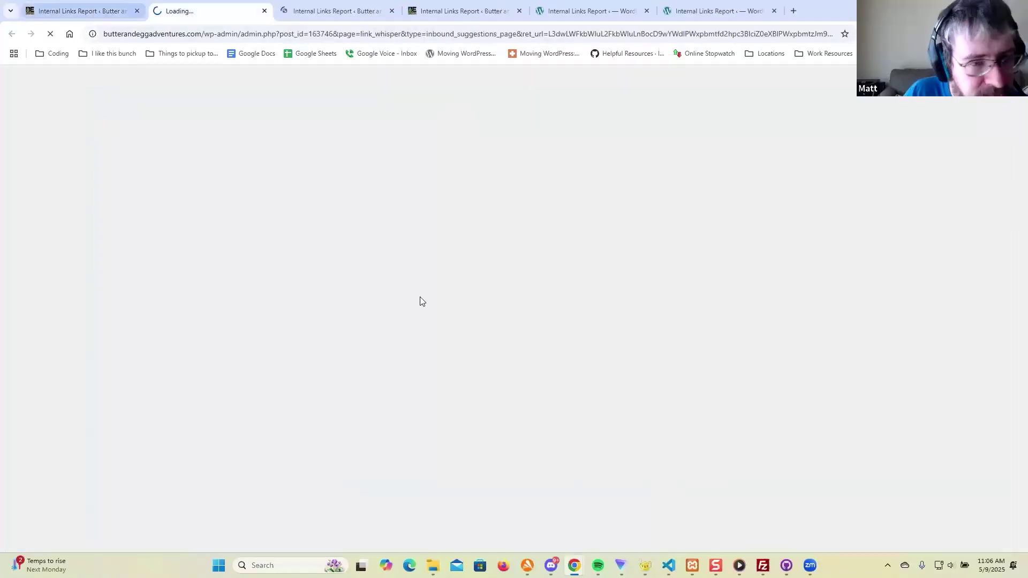
key(ctrl+shift+Tab)
scroll(444, 402, down, 1)
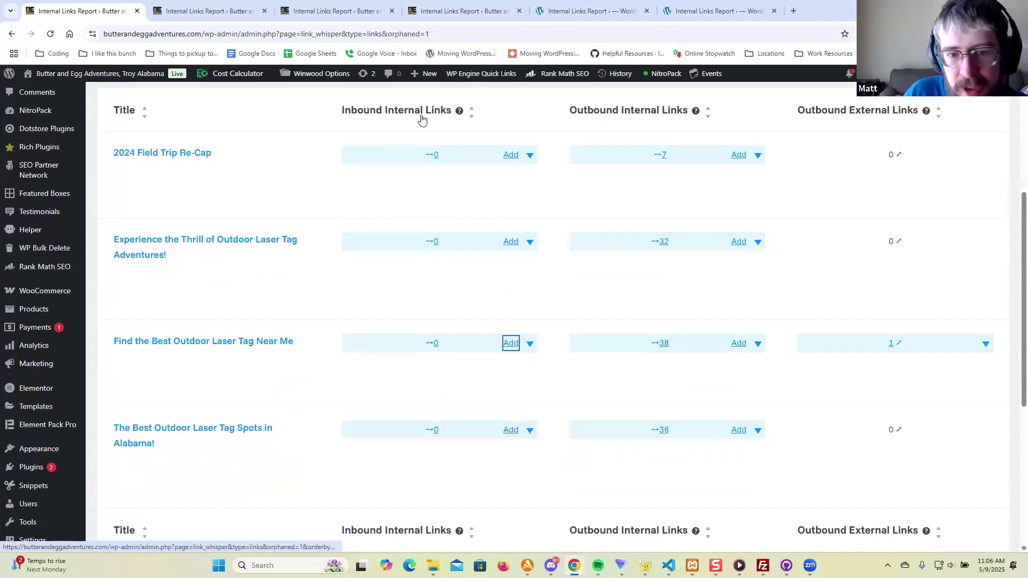
click(511, 431)
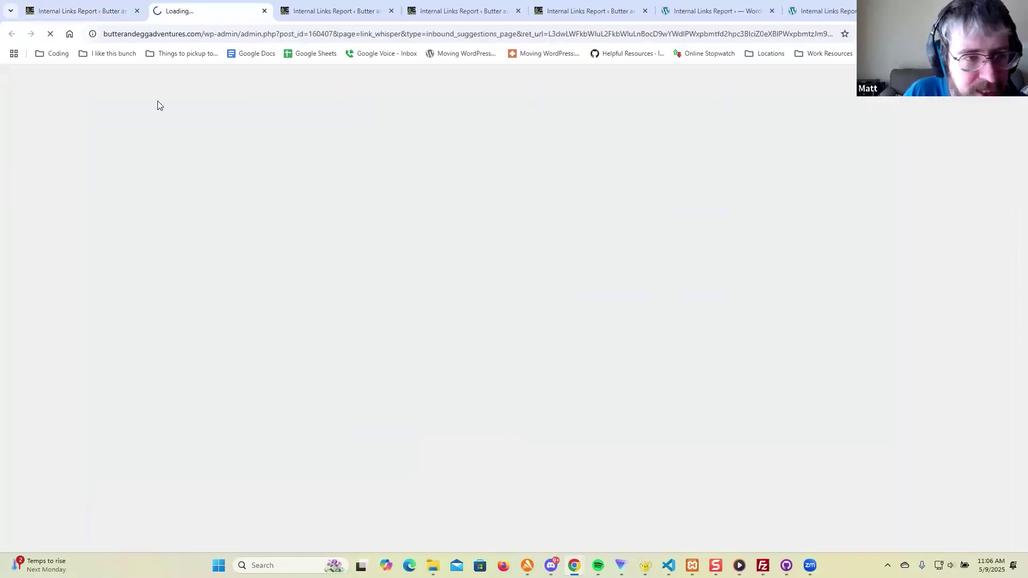
Step: Examine the inbound link suggestions for the post "The Best Outdoor Laser Tag Spots in Alabama!"
click(327, 11)
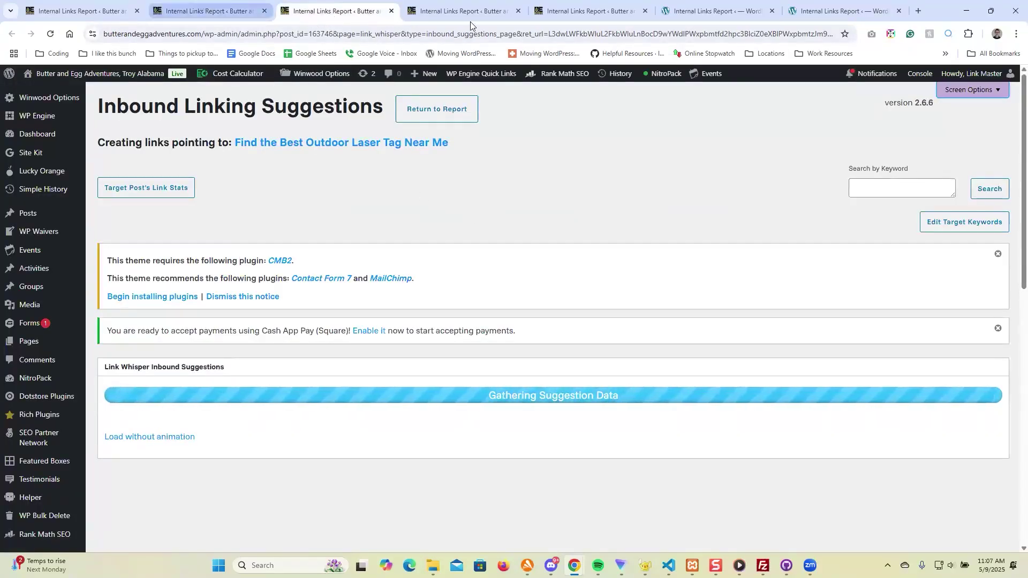
click(449, 13)
click(211, 7)
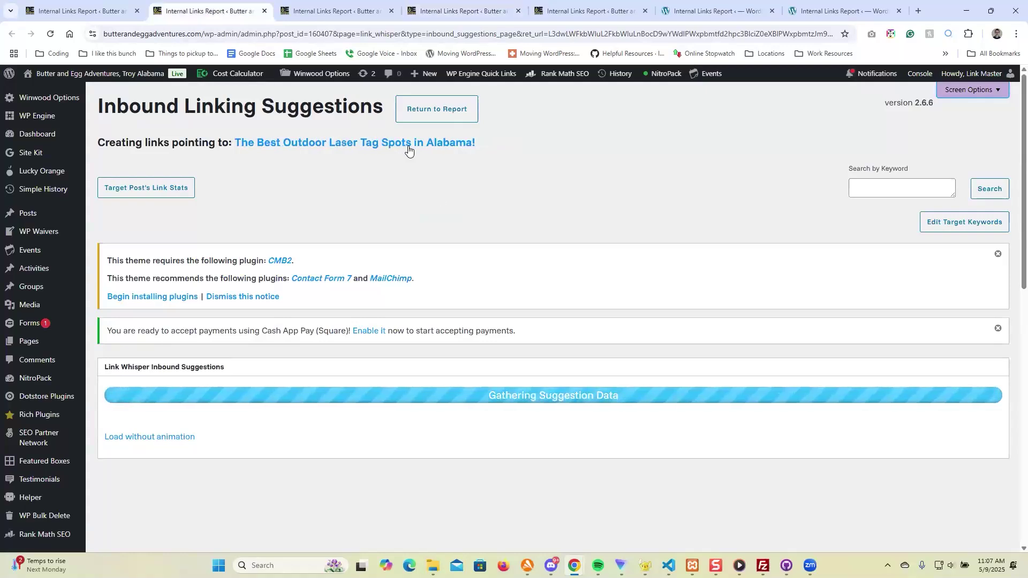
scroll(565, 208, down, 3)
scroll(564, 206, up, 3)
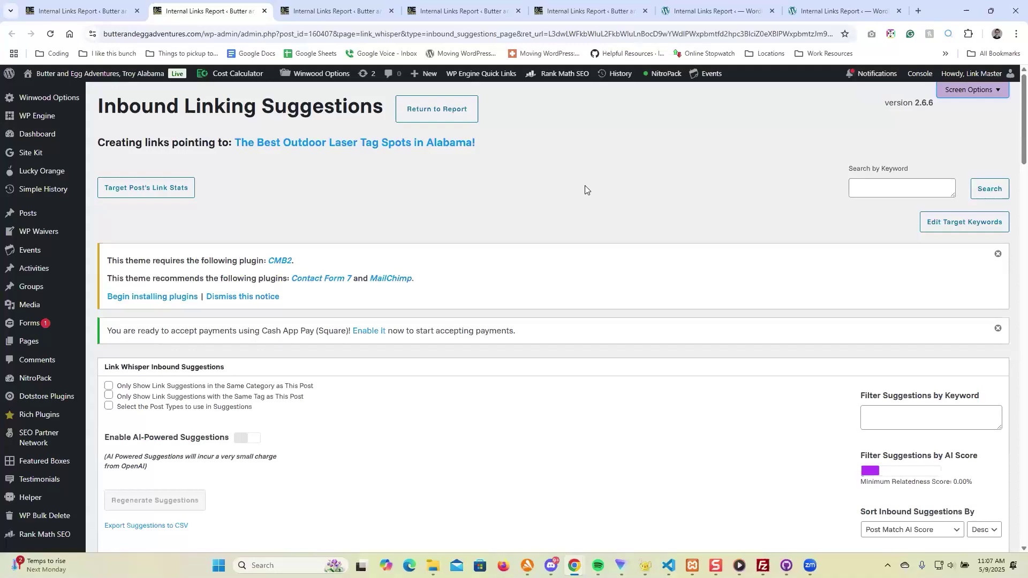
scroll(594, 218, down, 7)
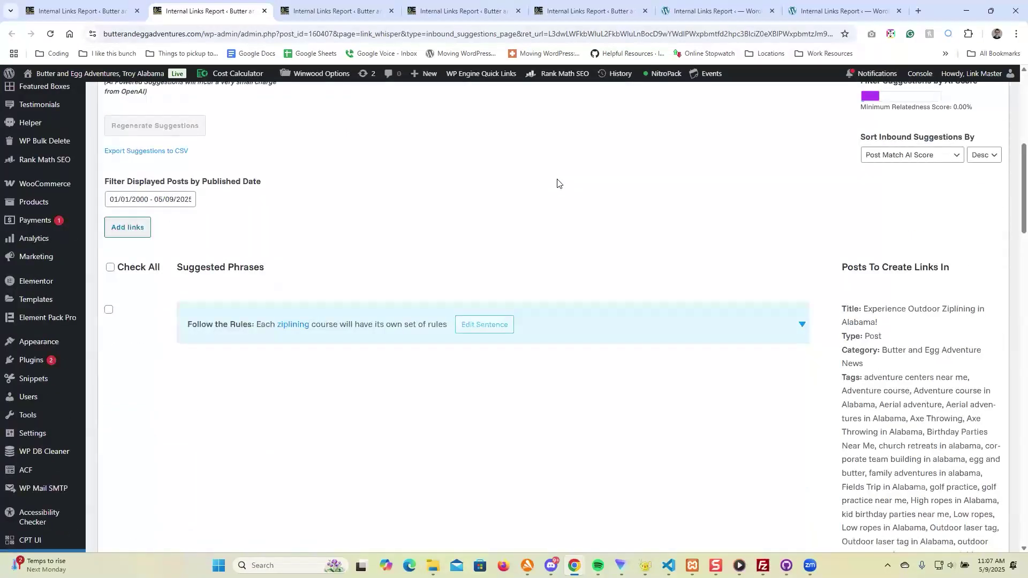
scroll(557, 184, up, 1)
scroll(569, 184, up, 6)
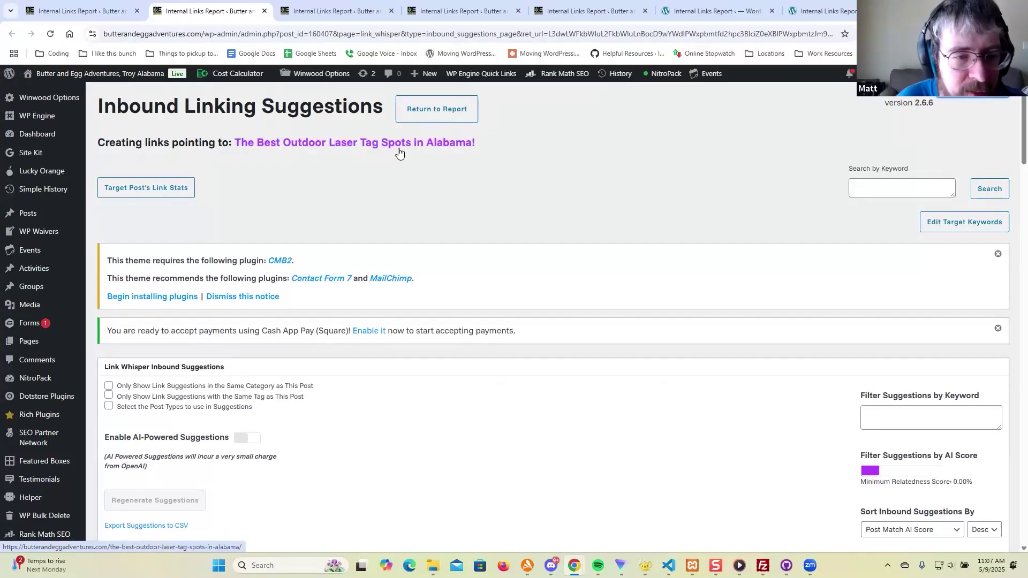
scroll(499, 195, down, 7)
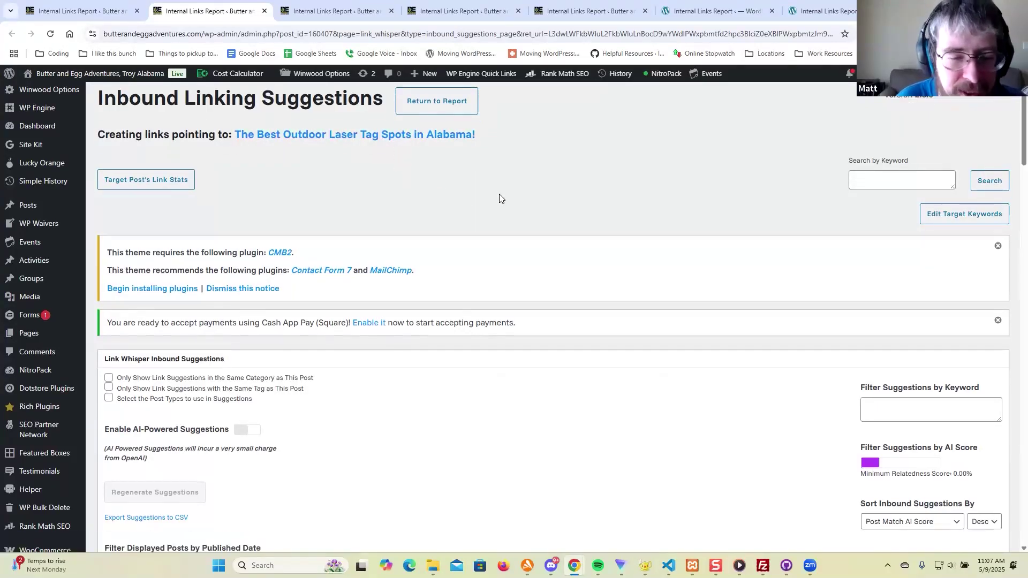
scroll(495, 193, down, 12)
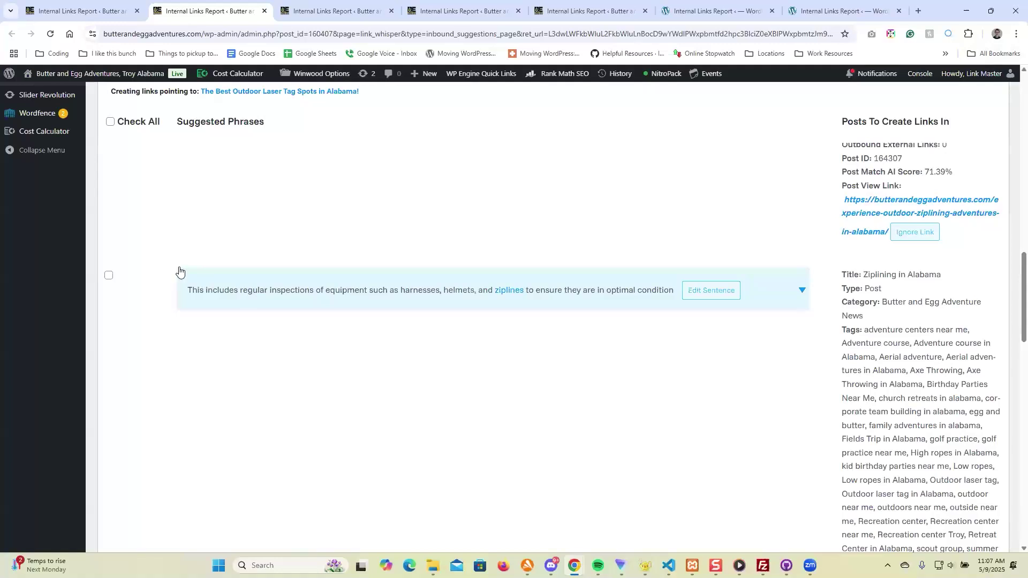
click(109, 276)
scroll(410, 338, down, 1)
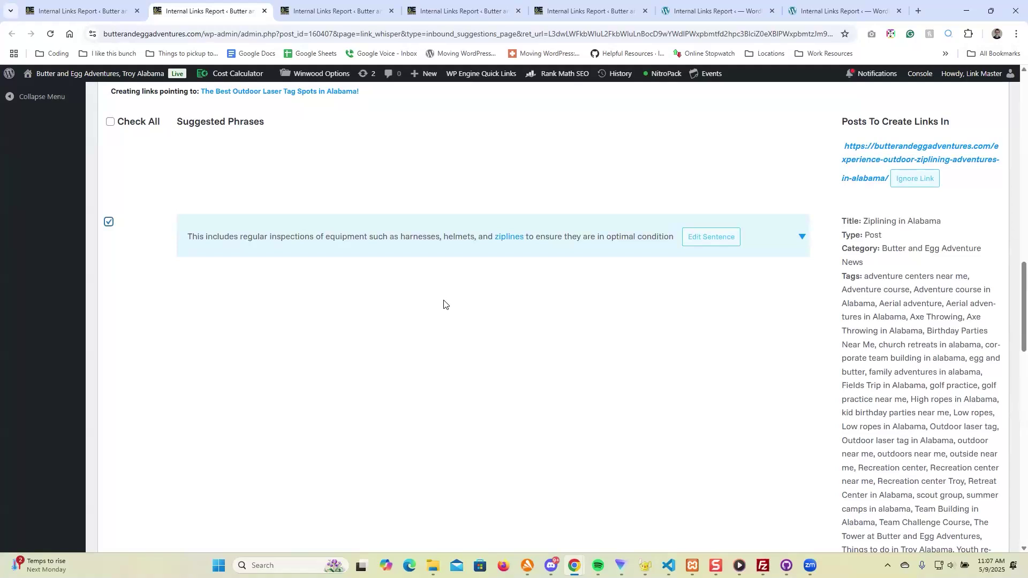
click(107, 224)
Step: Select the suggested phrase with "field trips in Alabama" from "Exploring Alabama: Field Trip Adventures" and add the link to the target post
scroll(218, 259, down, 10)
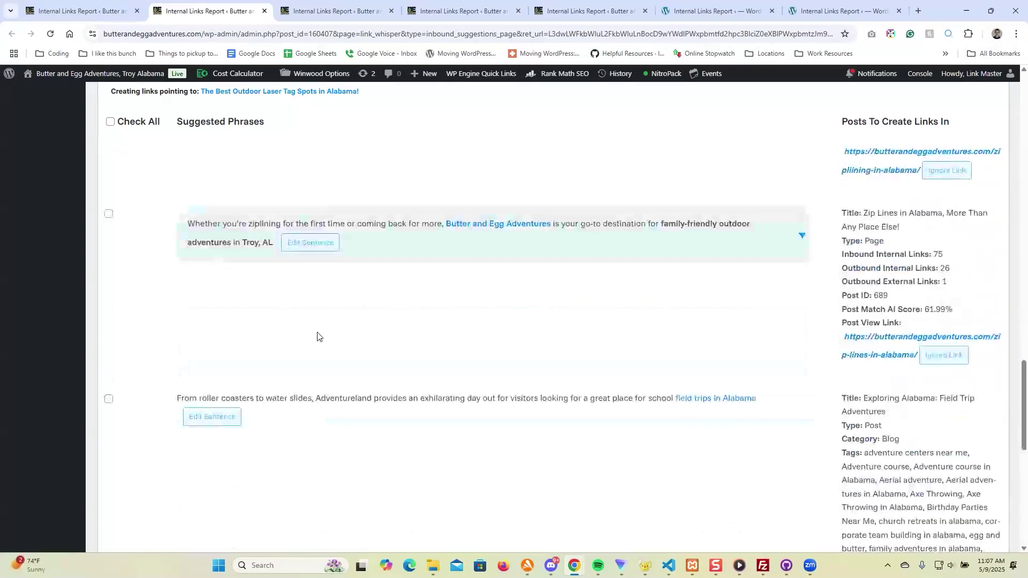
scroll(332, 352, down, 3)
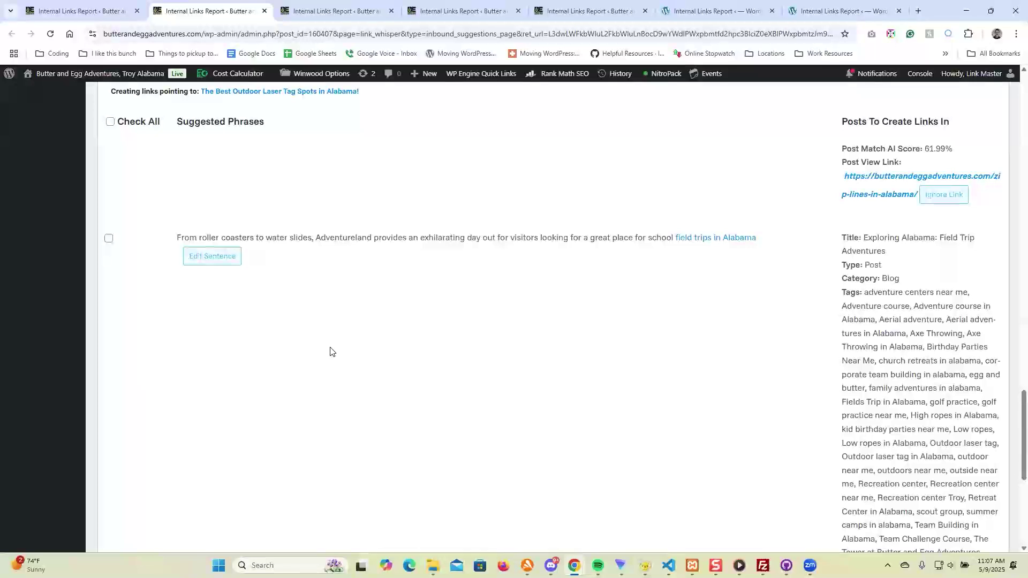
scroll(328, 352, down, 4)
scroll(328, 351, up, 5)
click(109, 290)
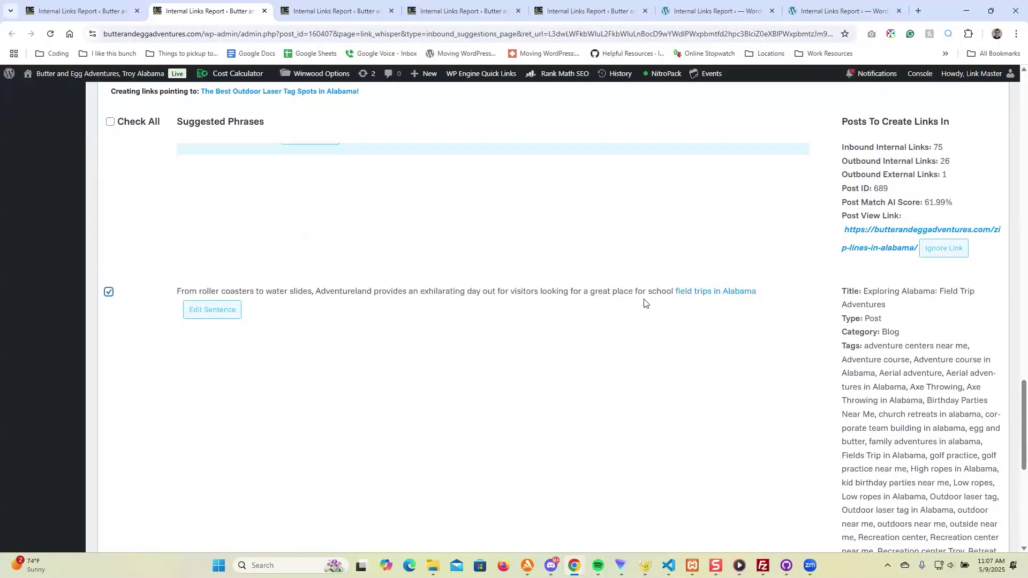
scroll(530, 335, down, 7)
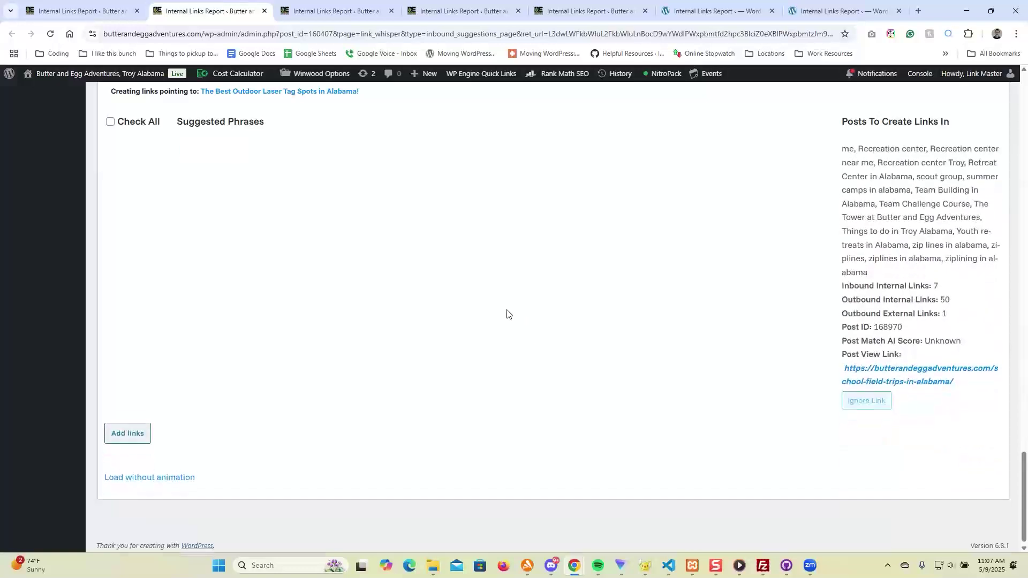
click(136, 430)
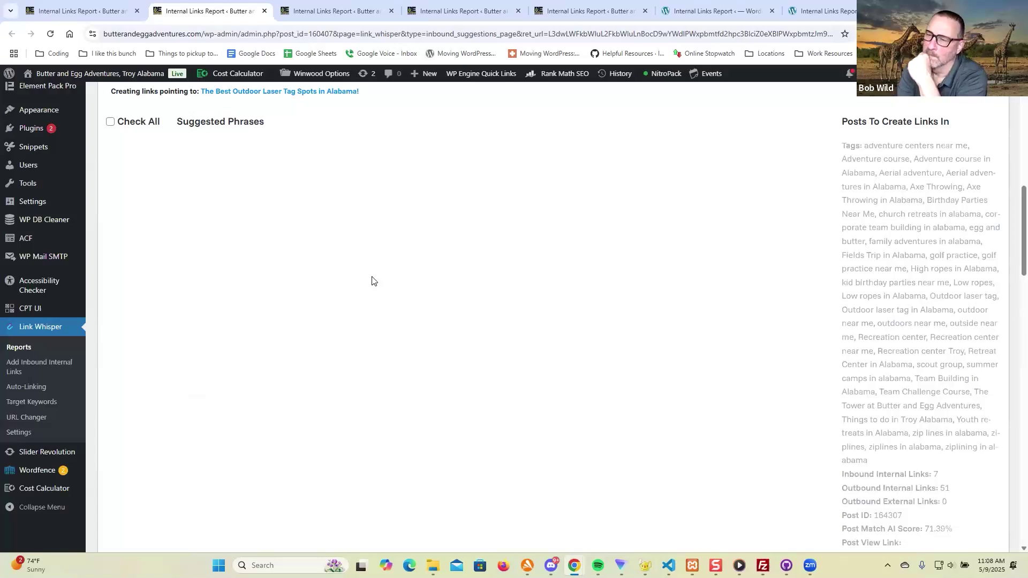
Step: Dismiss the completion notice and close the suggestions page for "The Best Outdoor Laser Tag Spots in Alabama!"
scroll(370, 280, up, 9)
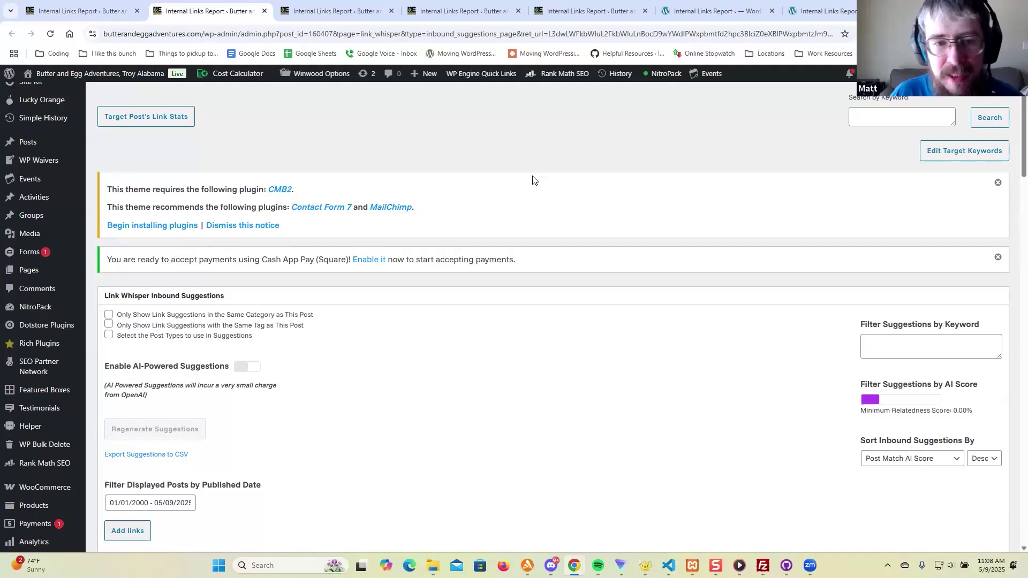
key(F5)
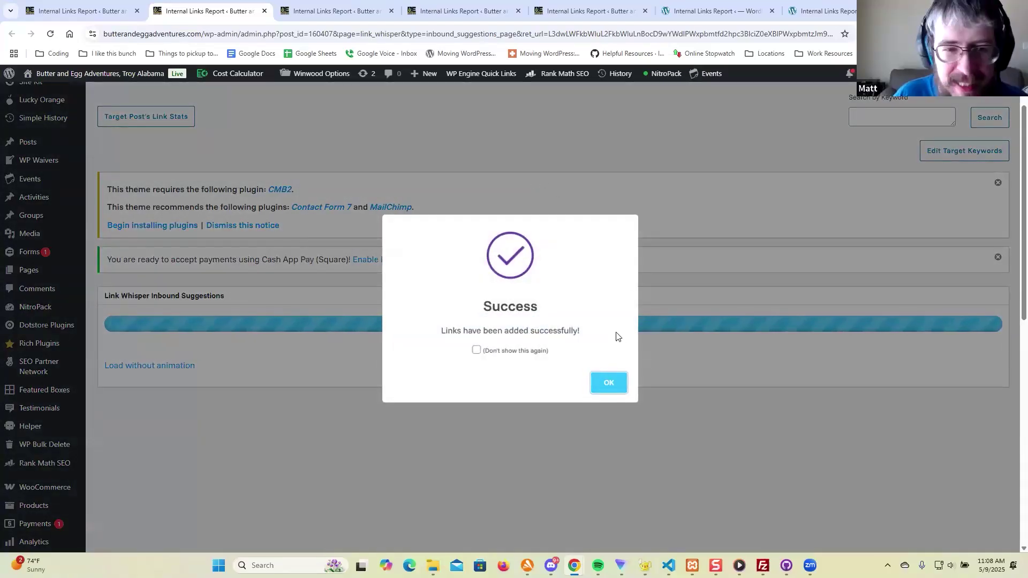
click(605, 384)
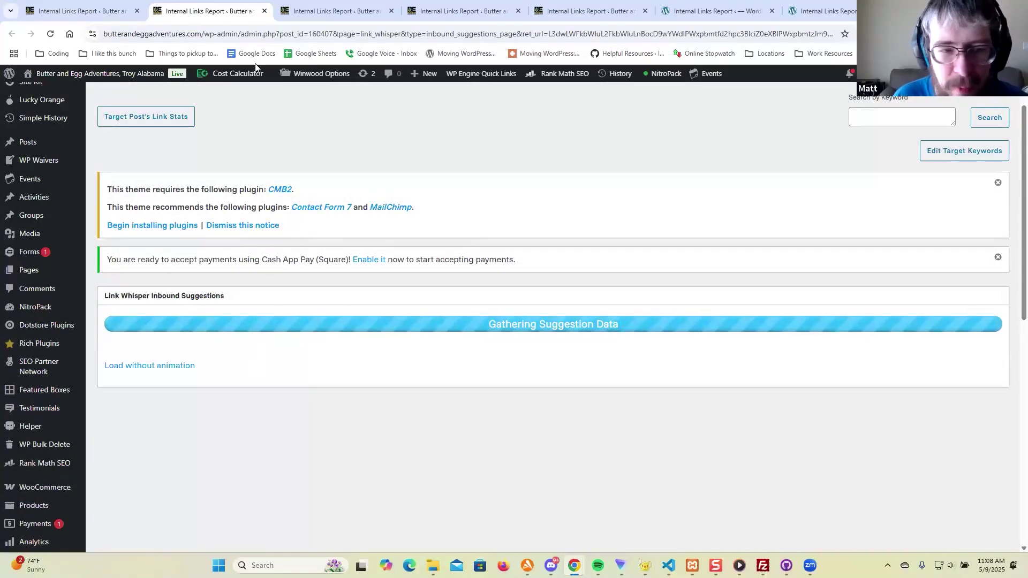
middle_click(206, 12)
Step: Examine the inbound link suggestions for the post "Find the Best Outdoor Laser Tag Near Me"
scroll(460, 172, down, 1)
scroll(460, 171, up, 1)
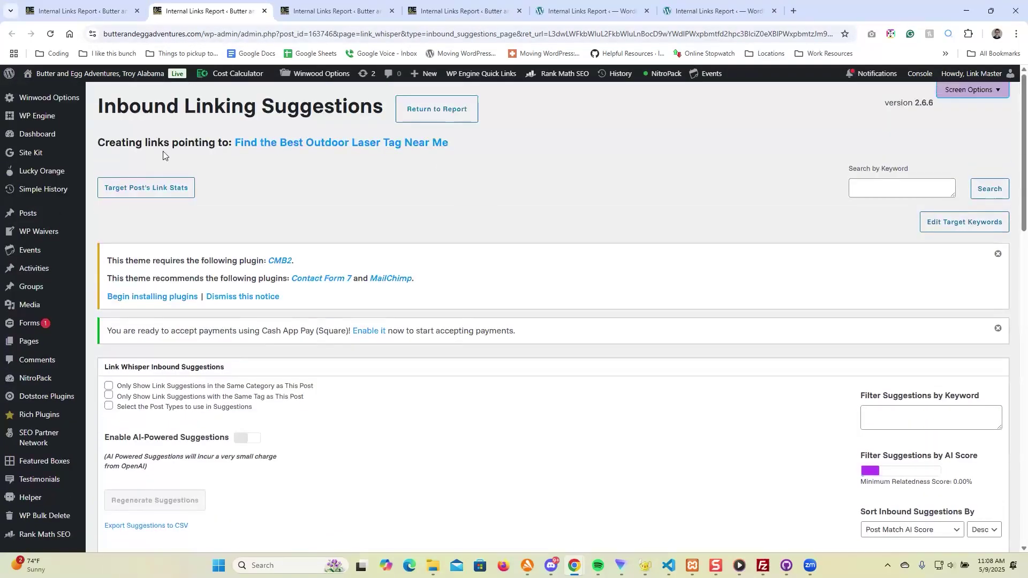
scroll(492, 153, down, 5)
scroll(488, 169, down, 3)
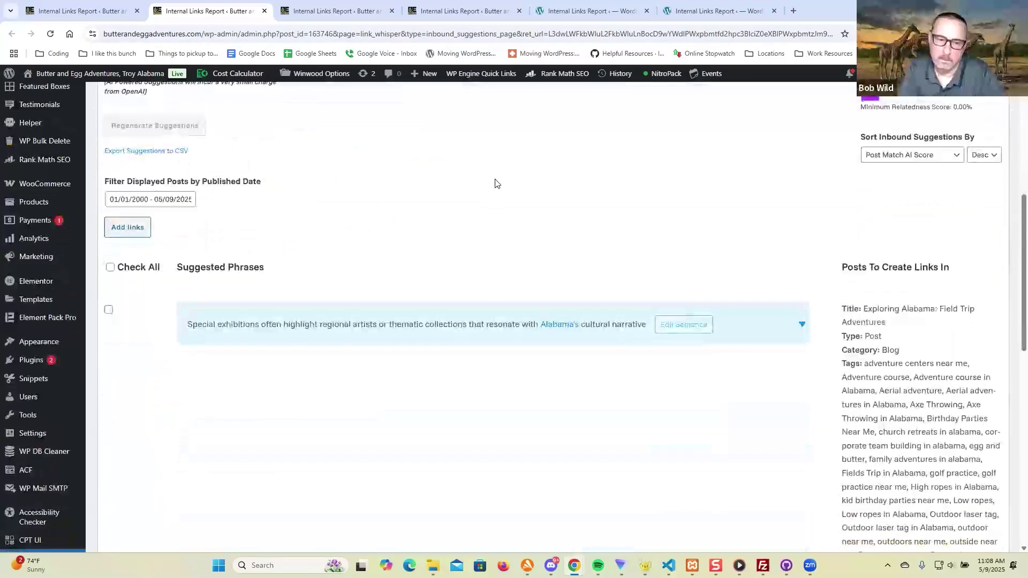
scroll(494, 179, up, 4)
scroll(497, 178, down, 12)
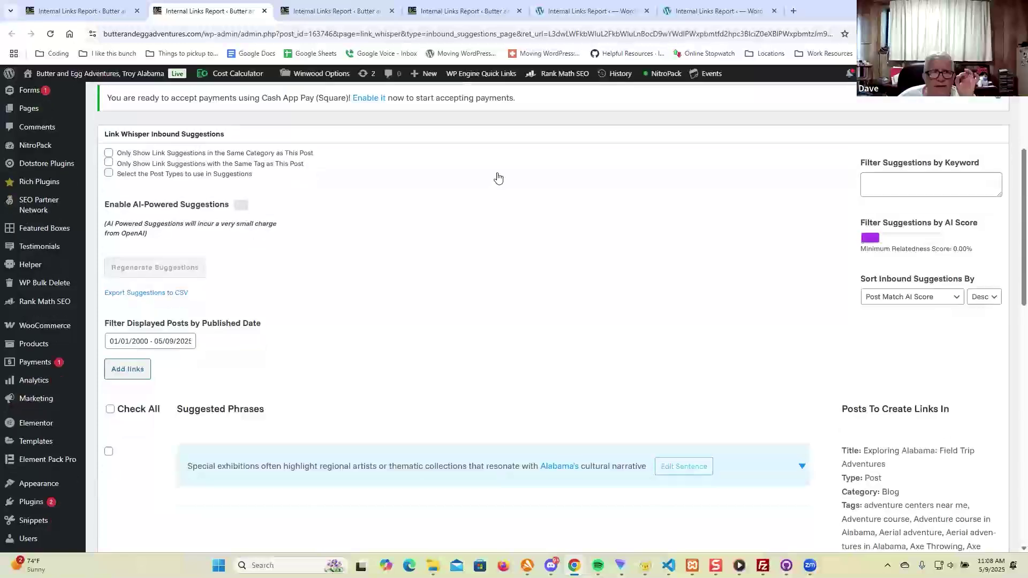
scroll(498, 177, down, 4)
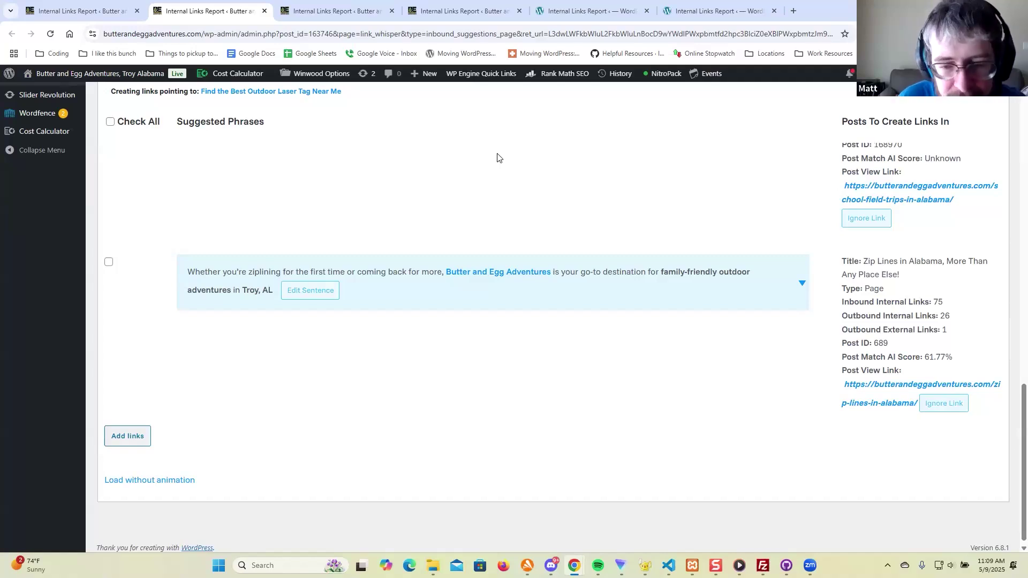
Step: Check the alternative phrases offered for "Zip Lines in Alabama, More Than Any Place Else!", then collapse them and return to the first suggestion
click(802, 283)
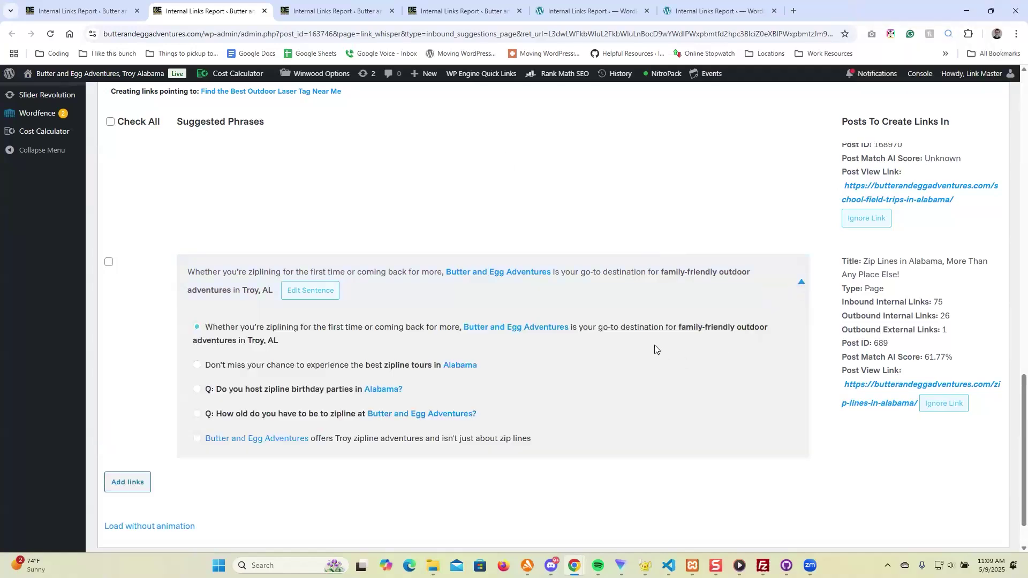
scroll(656, 349, down, 1)
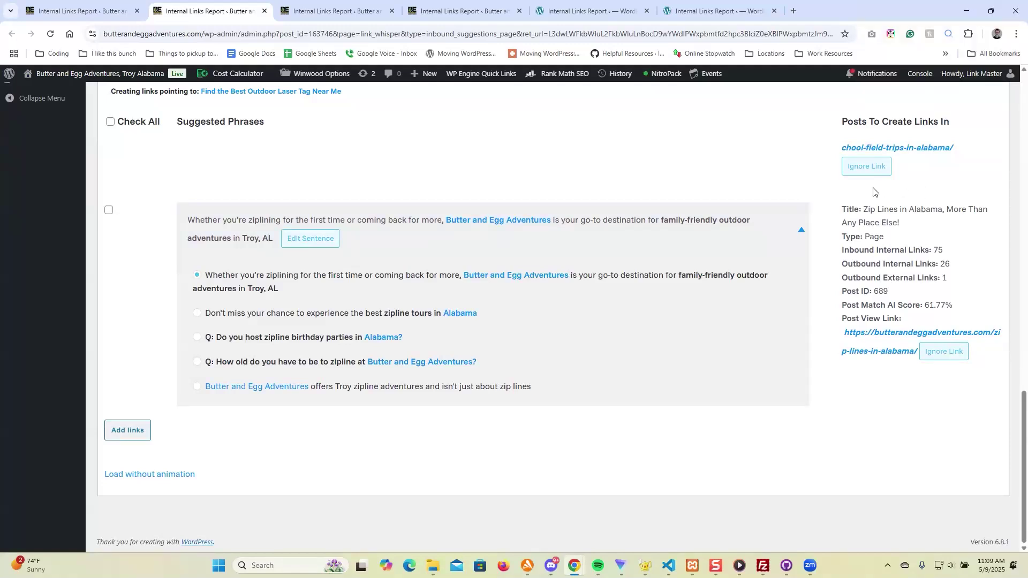
click(802, 230)
scroll(813, 344, up, 8)
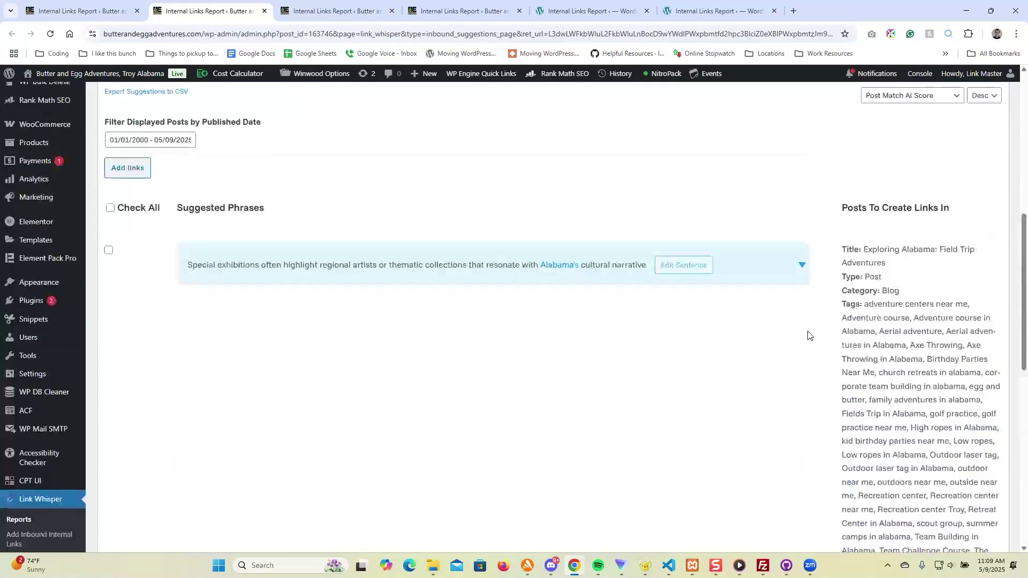
Step: Examine the alternative phrases suggested from "Exploring Alabama: Field Trip Adventures" for the post "Find the Best Outdoor Laser Tag Near Me"
scroll(803, 332, up, 2)
scroll(801, 324, down, 4)
scroll(793, 290, up, 2)
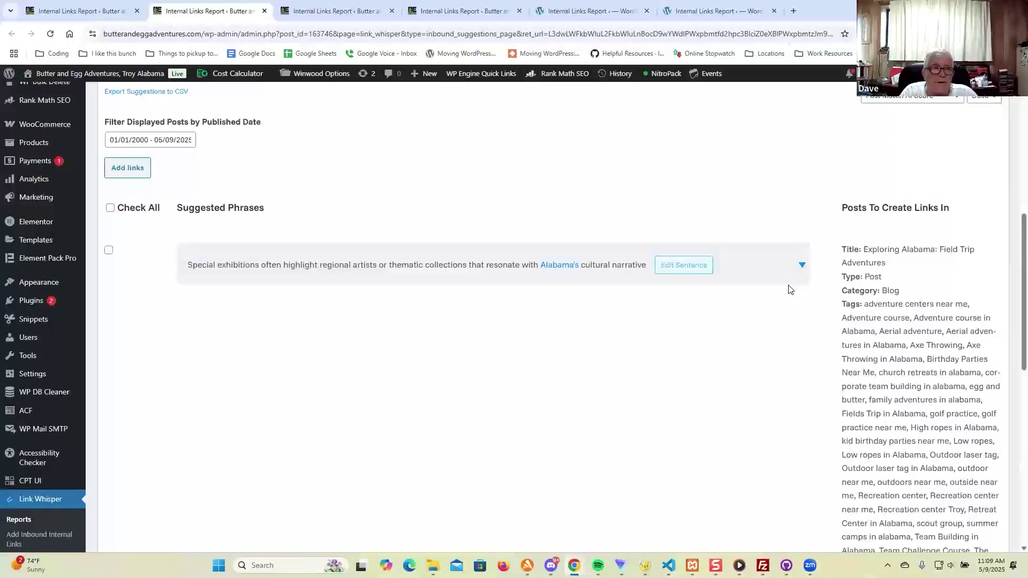
click(802, 264)
scroll(589, 332, down, 2)
scroll(131, 333, down, 1)
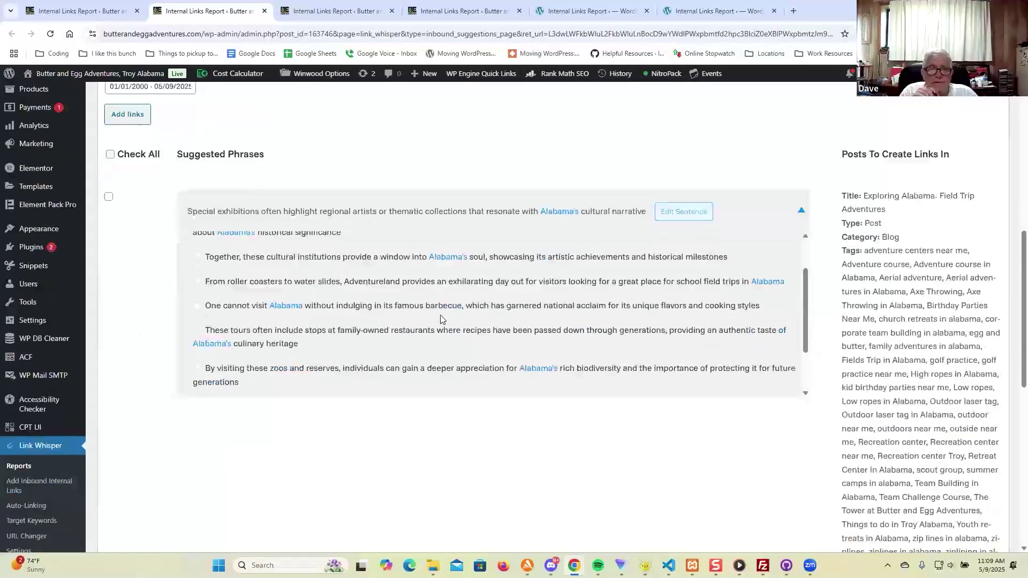
scroll(163, 313, up, 4)
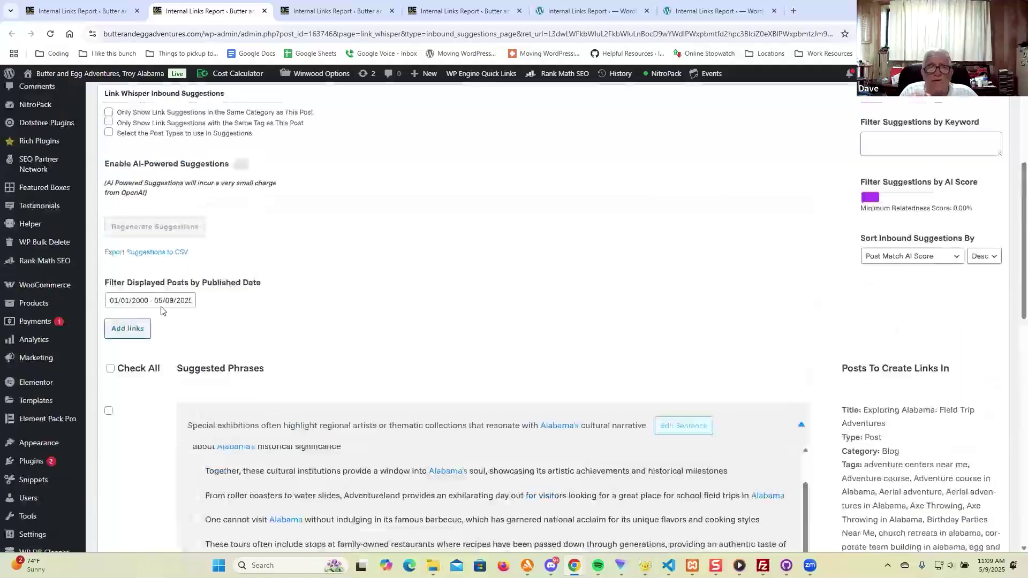
scroll(163, 311, up, 5)
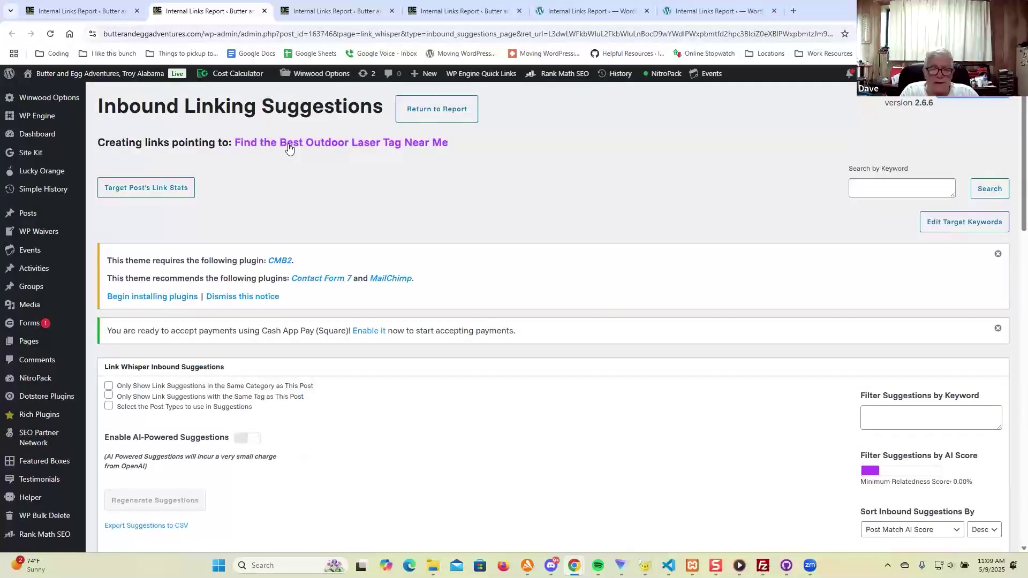
Step: Check the target post's link stats and its target keywords, and compare them with the suggested phrases
scroll(316, 184, down, 1)
click(177, 134)
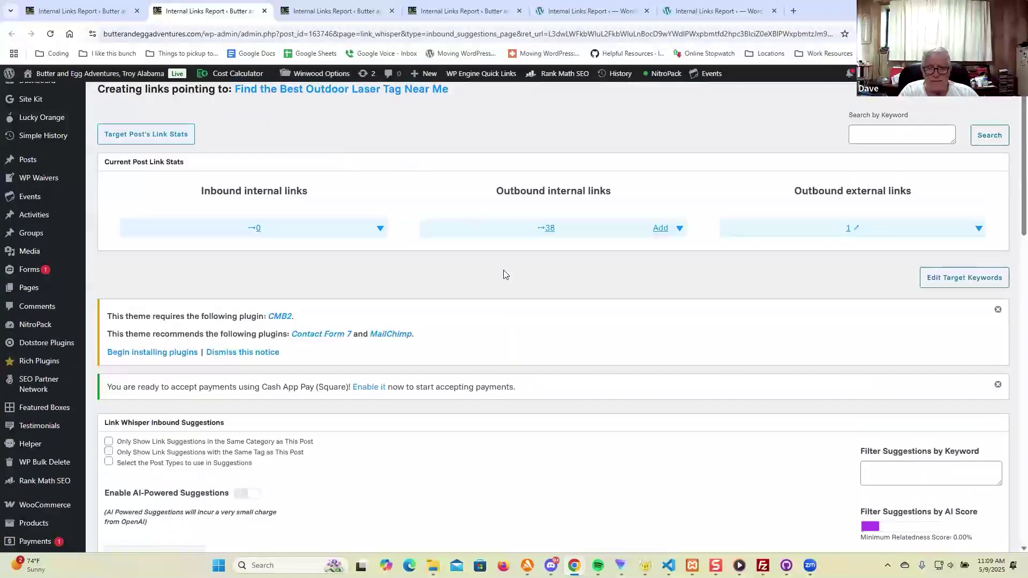
click(184, 135)
click(959, 168)
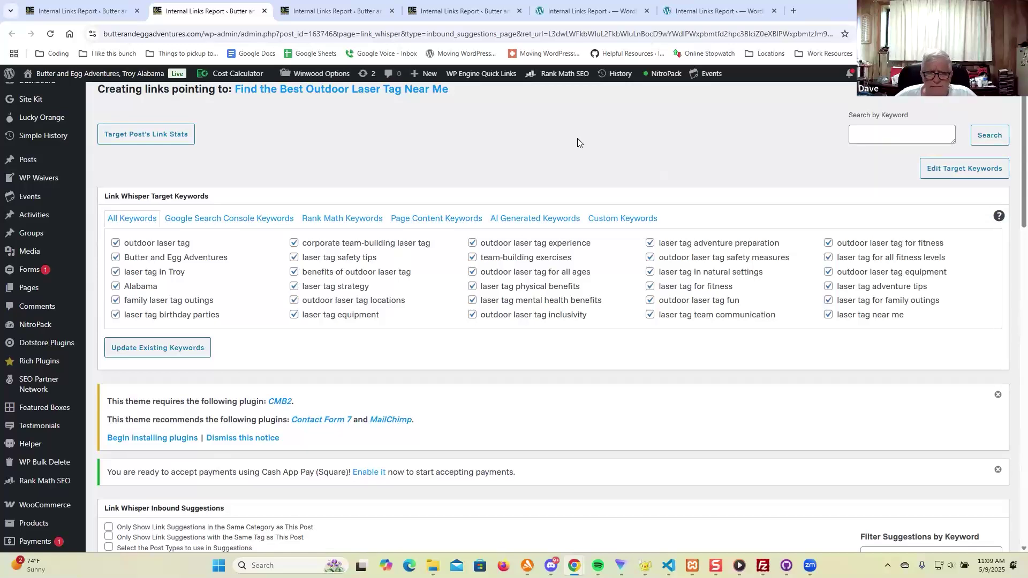
scroll(577, 140, down, 15)
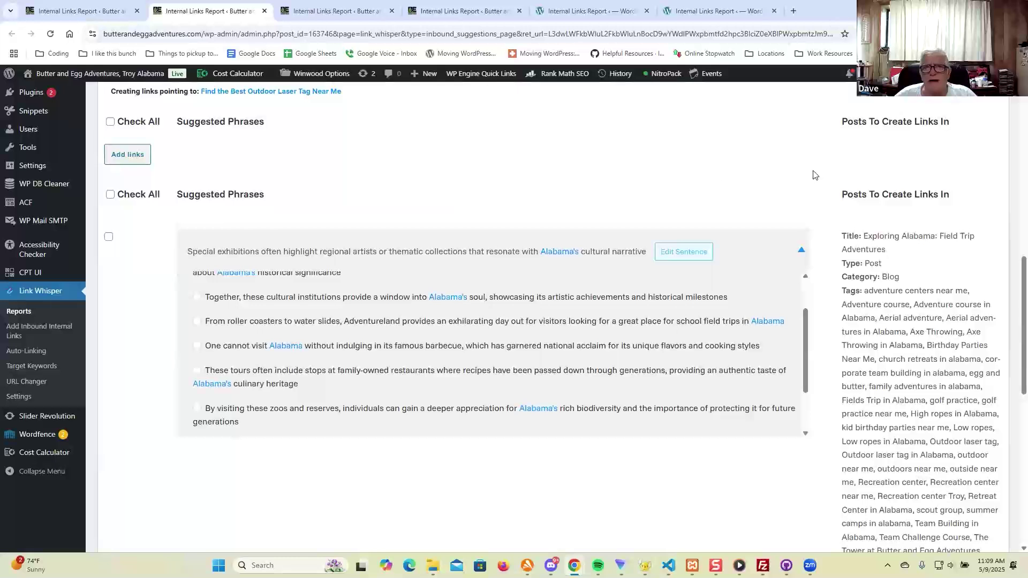
Step: Filter the inbound suggestions by the keyword "lase", and clear the filter to restore the full list
scroll(923, 287, up, 4)
scroll(923, 287, up, 3)
click(937, 339)
text(lase)
scroll(643, 332, down, 5)
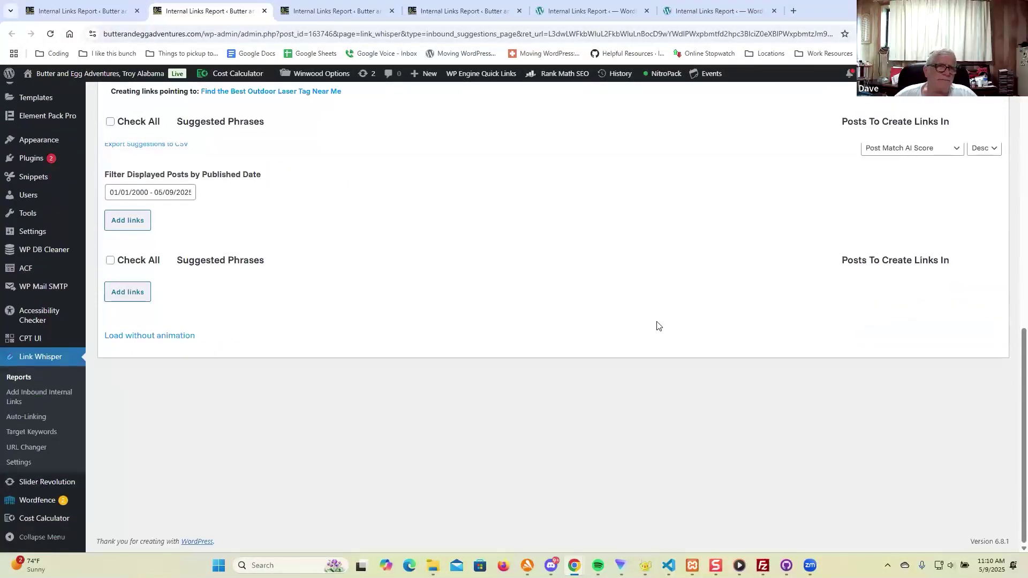
scroll(659, 326, up, 5)
key(BackSpace)
key(BackSpace)
key(BackSpace)
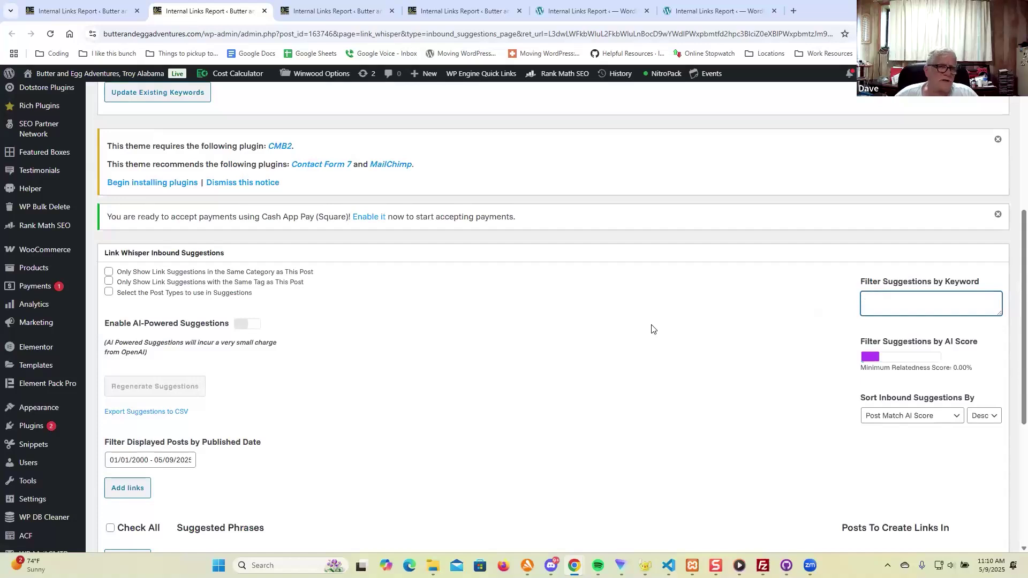
scroll(650, 330, down, 6)
click(784, 269)
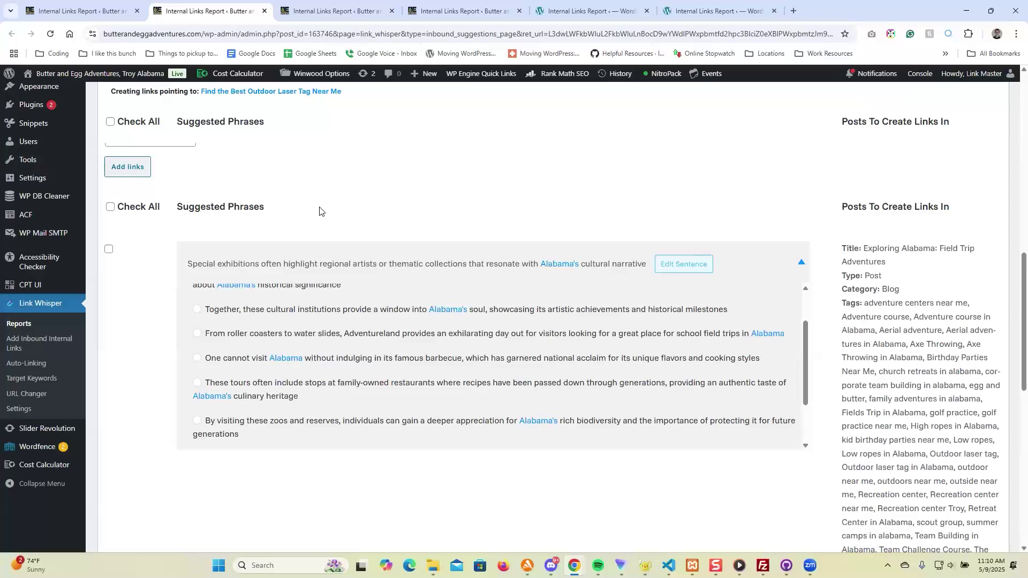
Step: Close the suggestions page for "Find the Best Outdoor Laser Tag Near Me" and look over the suggestions for "Experience the Thrill of Outdoor Laser Tag Adventures!"
middle_click(216, 2)
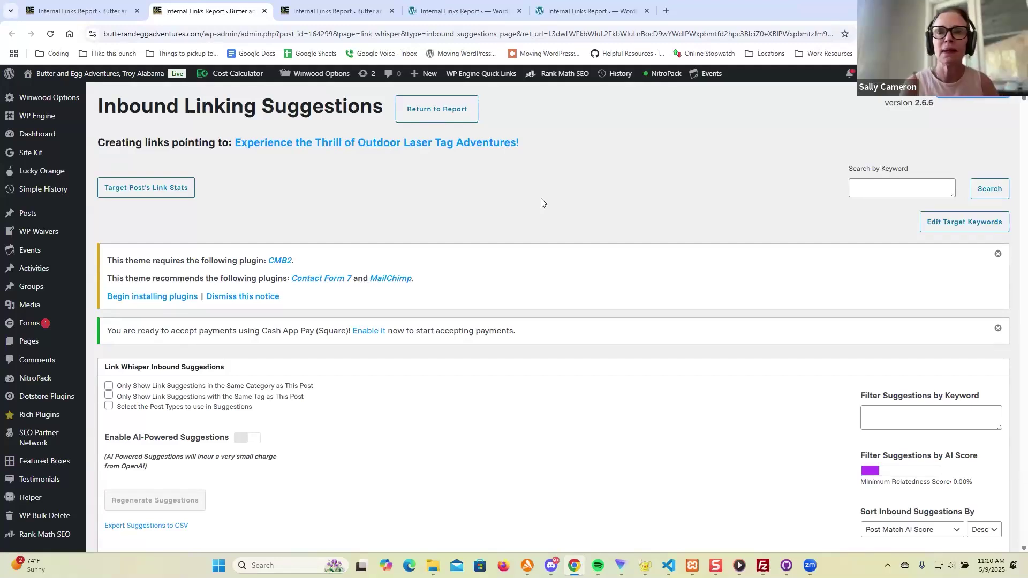
scroll(541, 198, down, 3)
scroll(536, 193, up, 5)
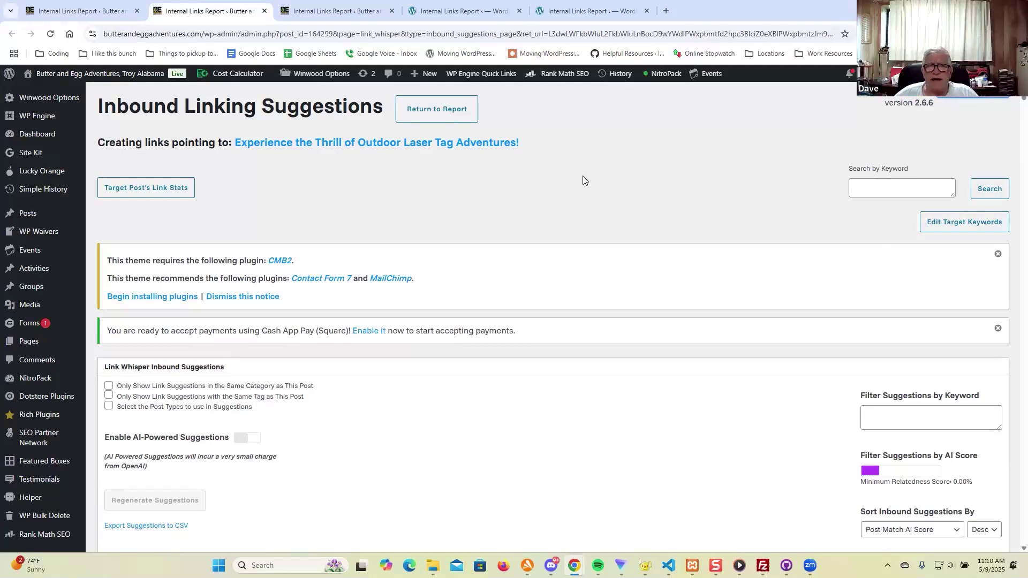
scroll(609, 242, down, 4)
scroll(609, 242, down, 4)
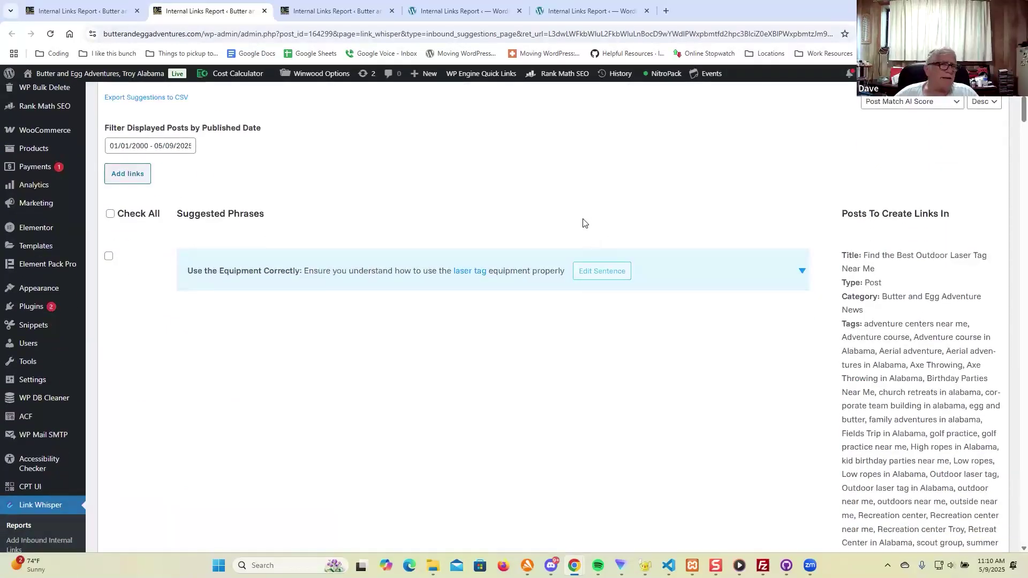
scroll(584, 223, up, 8)
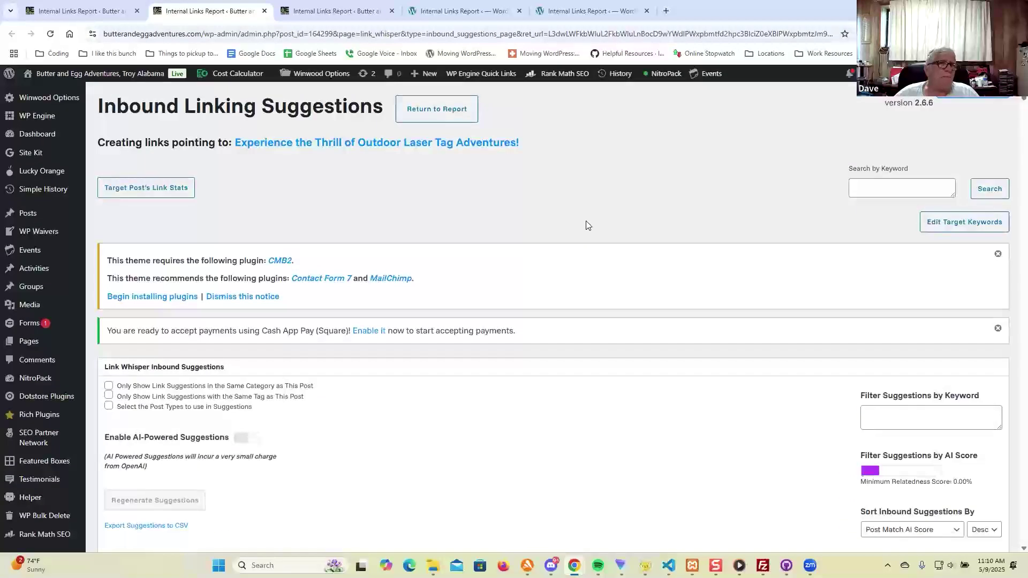
Step: For "Find the Best Outdoor Laser Tag Near Me", choose the alternative phrase starting "Laser tag requires quick thinking and reflexes"
scroll(588, 225, down, 7)
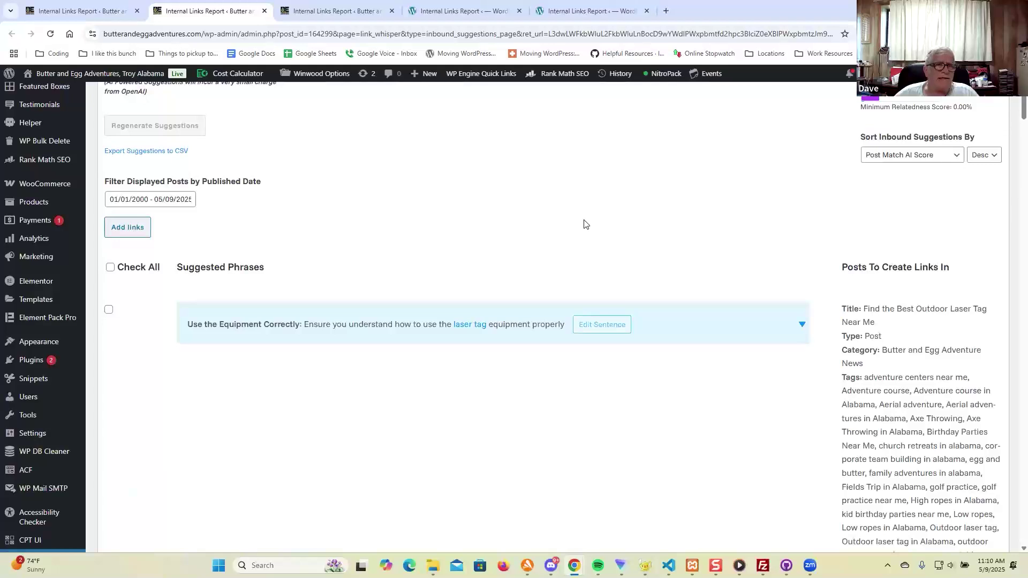
click(776, 327)
scroll(306, 218, down, 2)
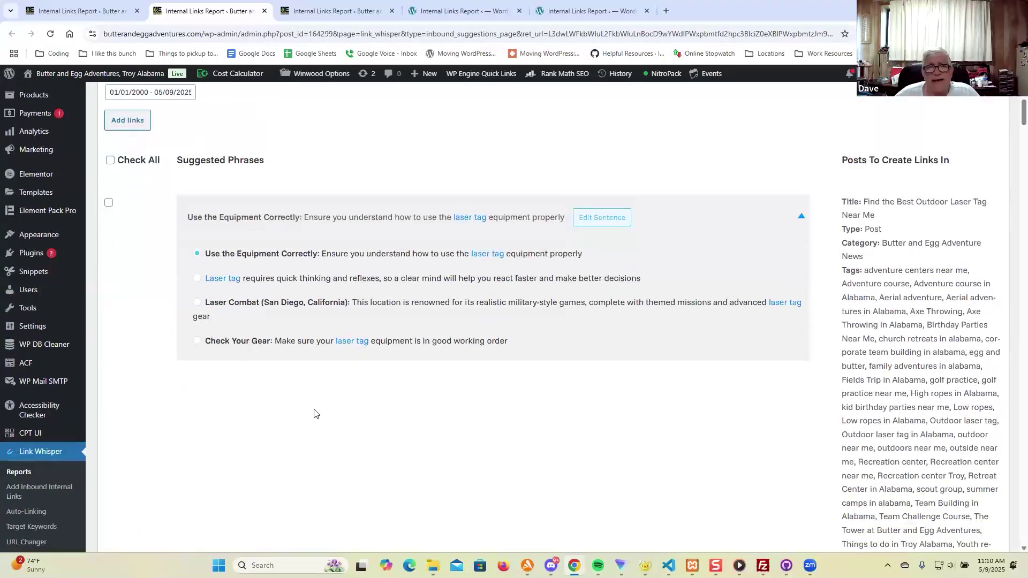
click(198, 278)
Step: Extend the phrase's link text to "Laser tag requires quick thinking and reflexes" and select this suggestion for linking
scroll(285, 418, up, 10)
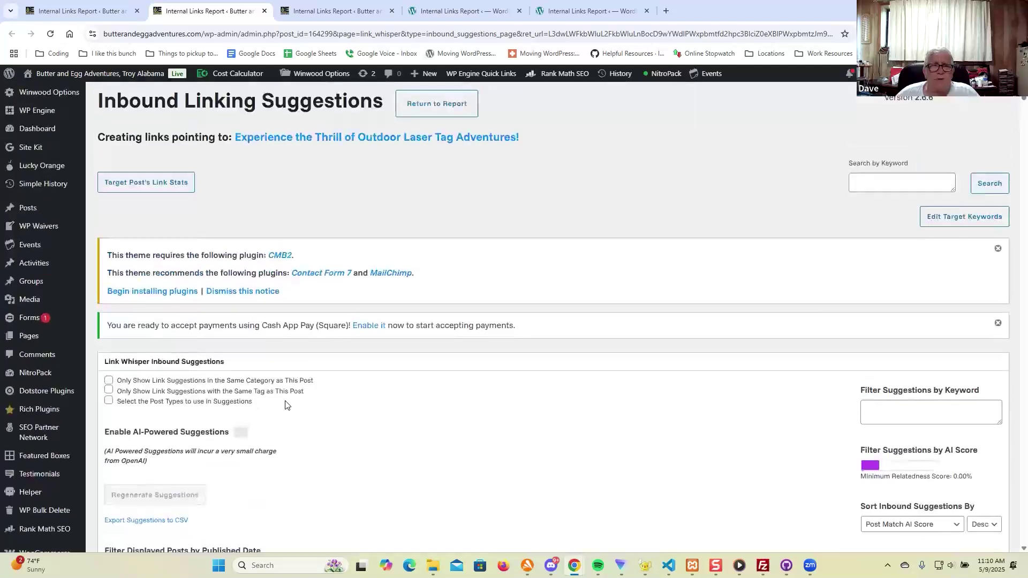
scroll(286, 402, down, 4)
scroll(286, 401, down, 6)
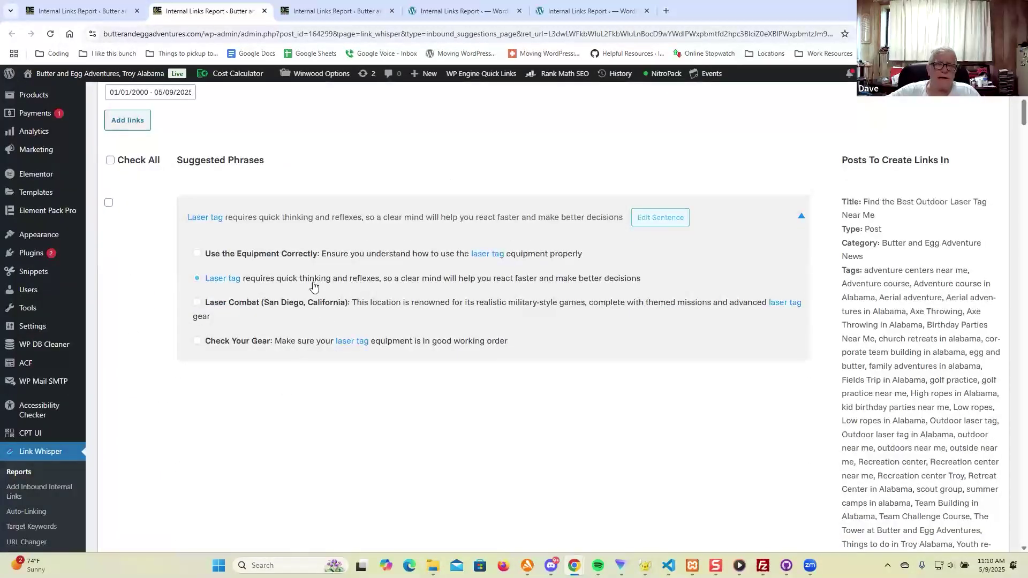
click(358, 281)
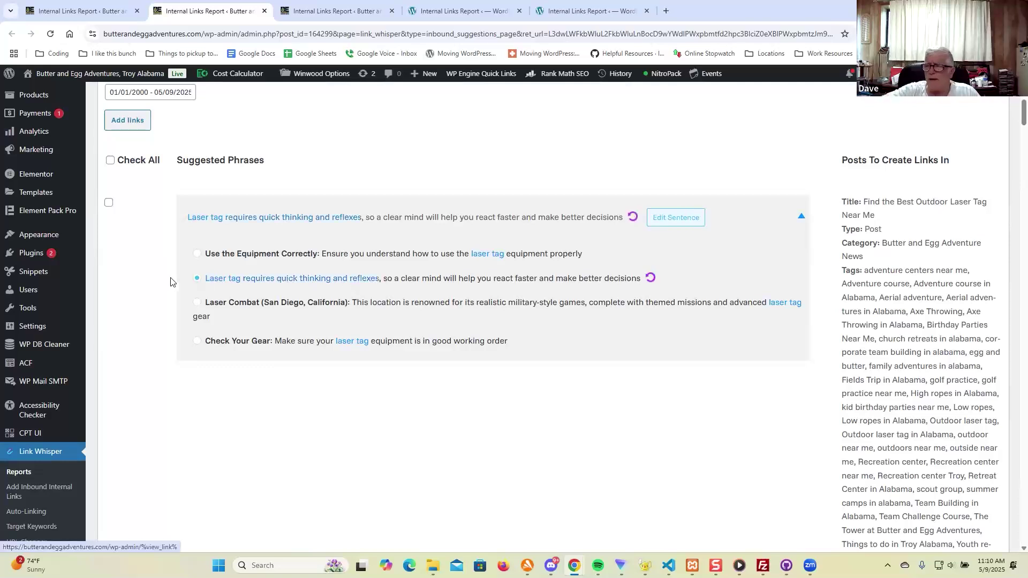
click(110, 202)
Step: Examine the remaining phrase suggestions and their source posts for "Experience the Thrill of Outdoor Laser Tag Adventures!"
scroll(206, 330, down, 10)
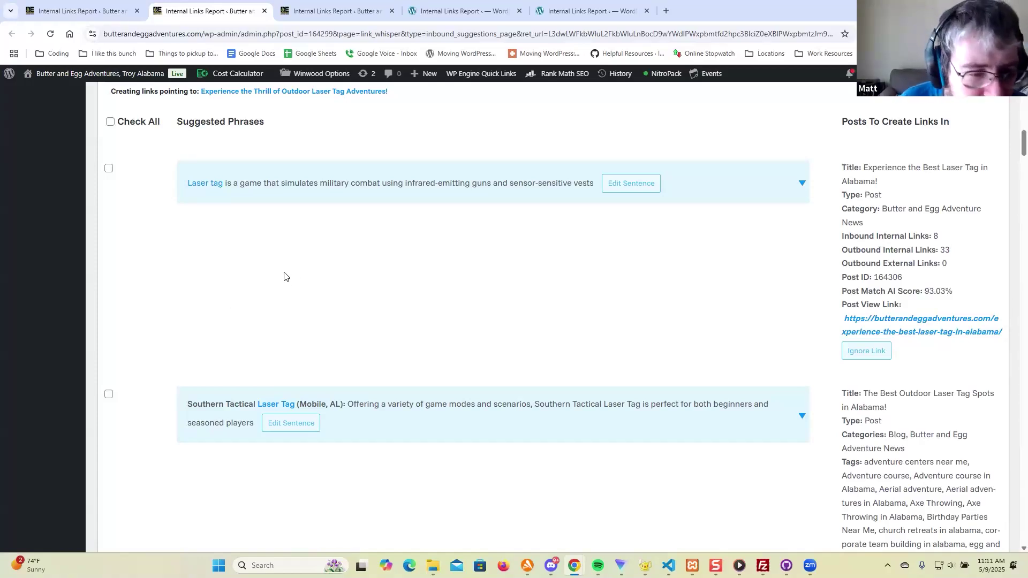
scroll(284, 279, down, 4)
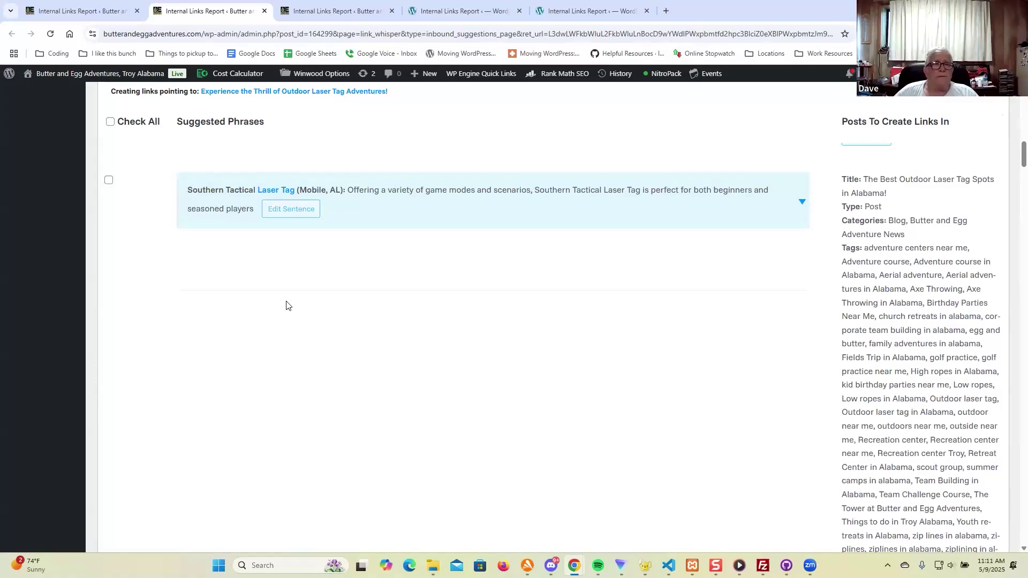
scroll(284, 304, down, 10)
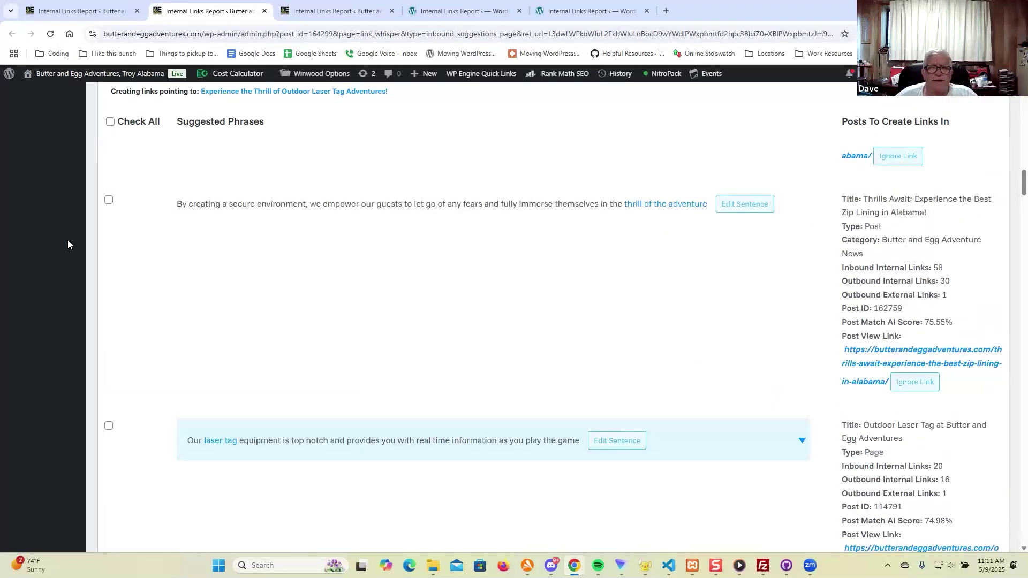
scroll(211, 282, down, 7)
scroll(213, 282, up, 4)
scroll(213, 283, down, 5)
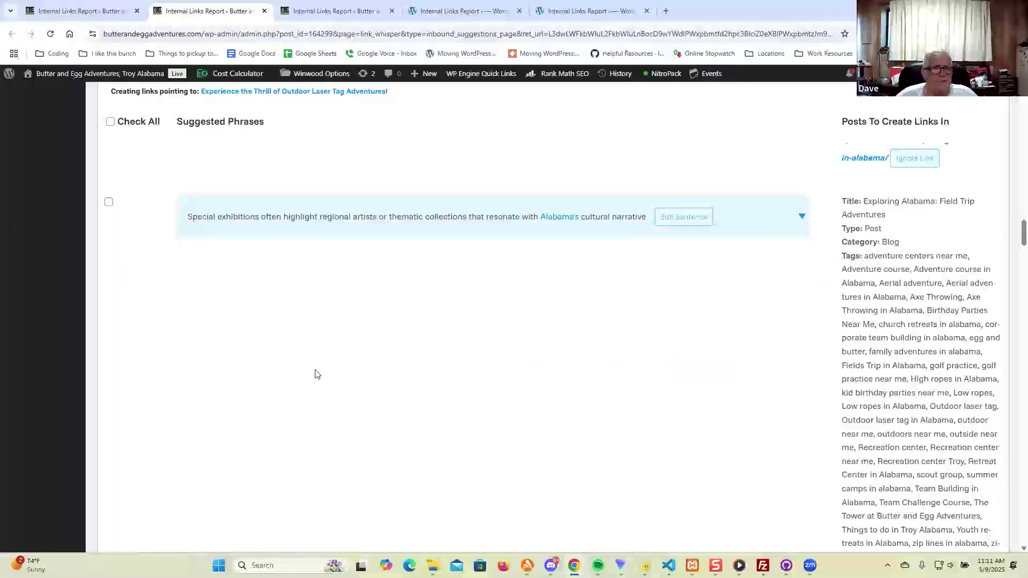
scroll(314, 372, down, 4)
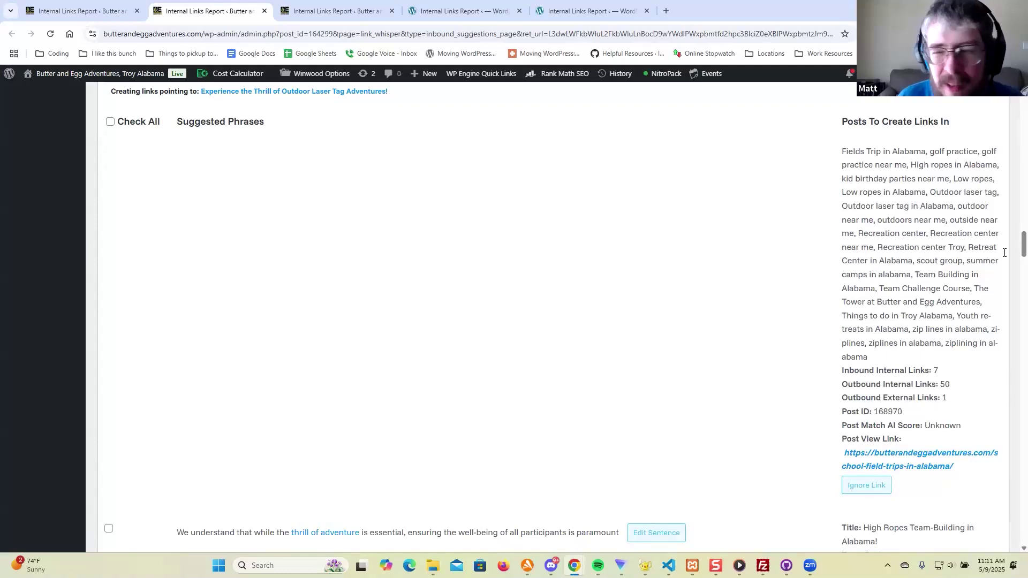
scroll(629, 286, down, 10)
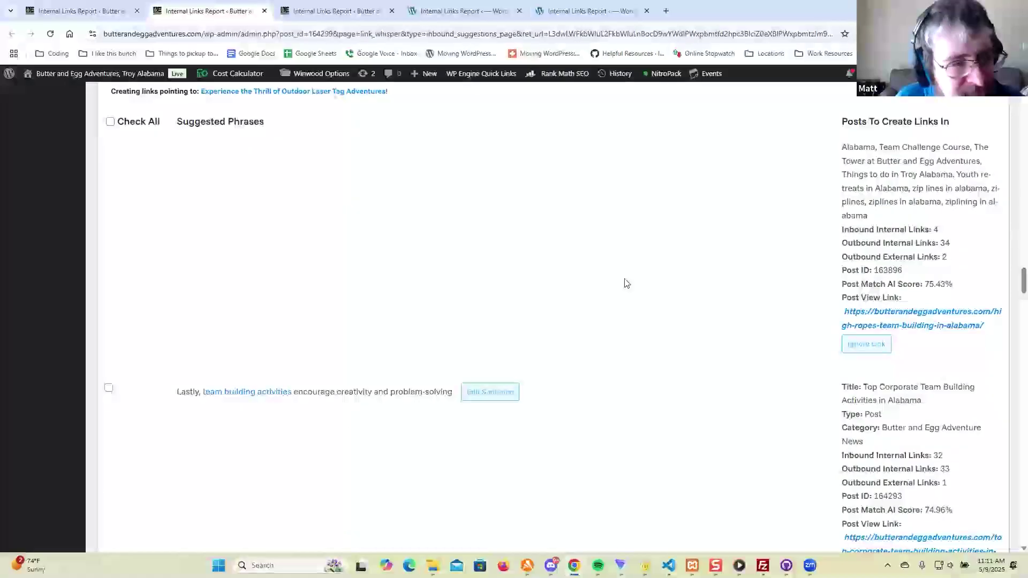
scroll(622, 283, down, 2)
scroll(621, 283, down, 10)
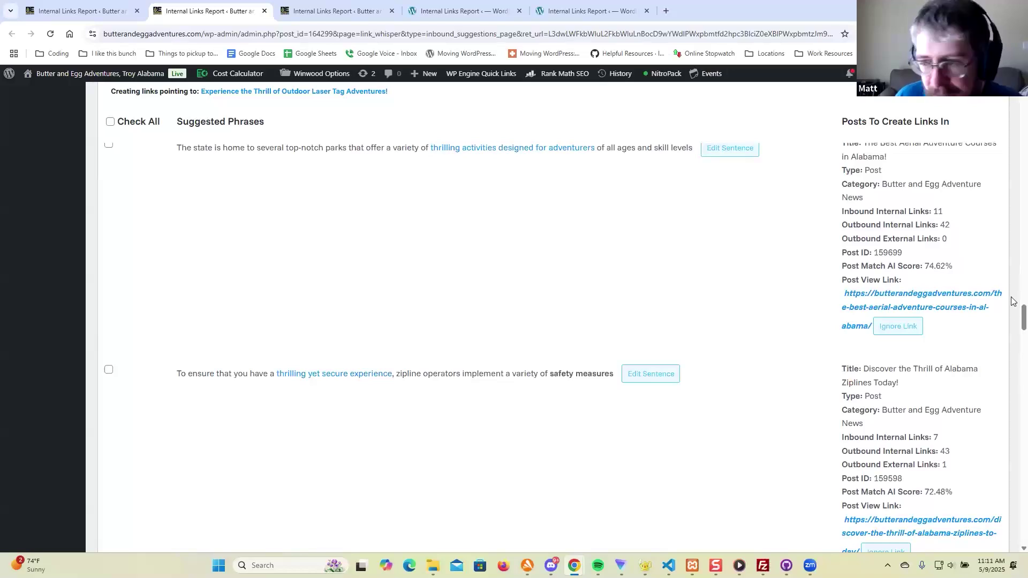
drag(1014, 318, 1013, 494)
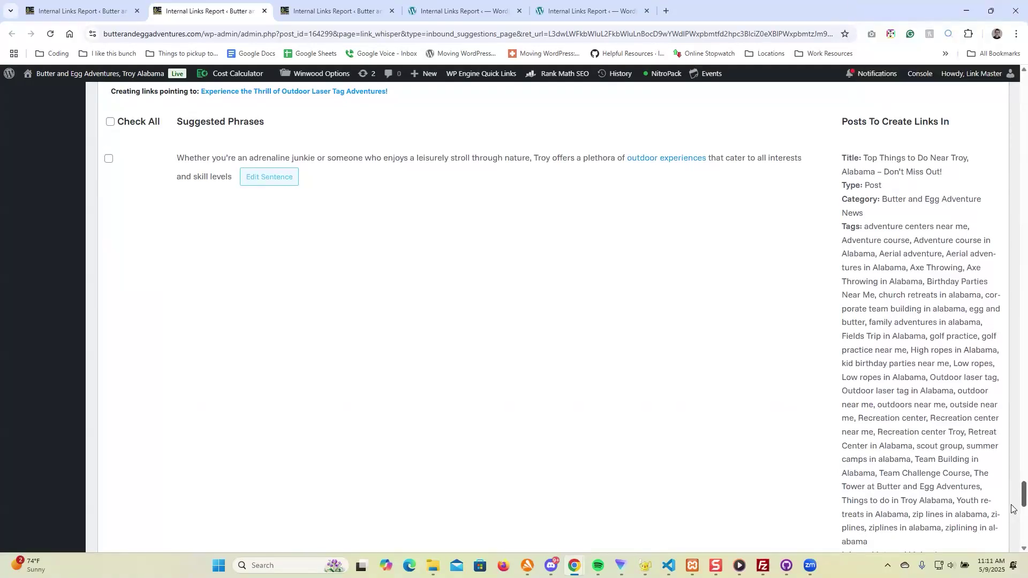
scroll(507, 395, down, 10)
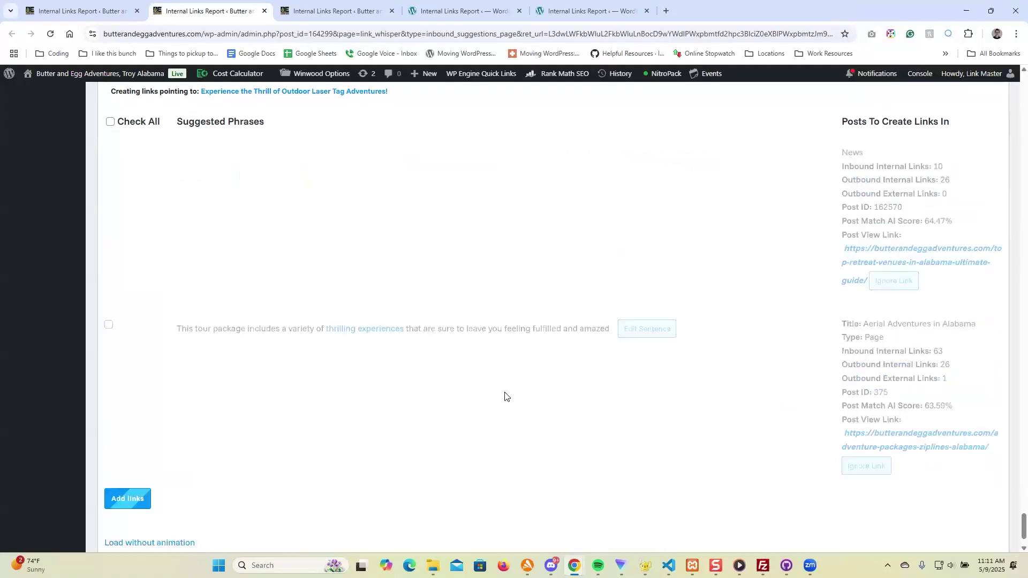
scroll(756, 304, up, 8)
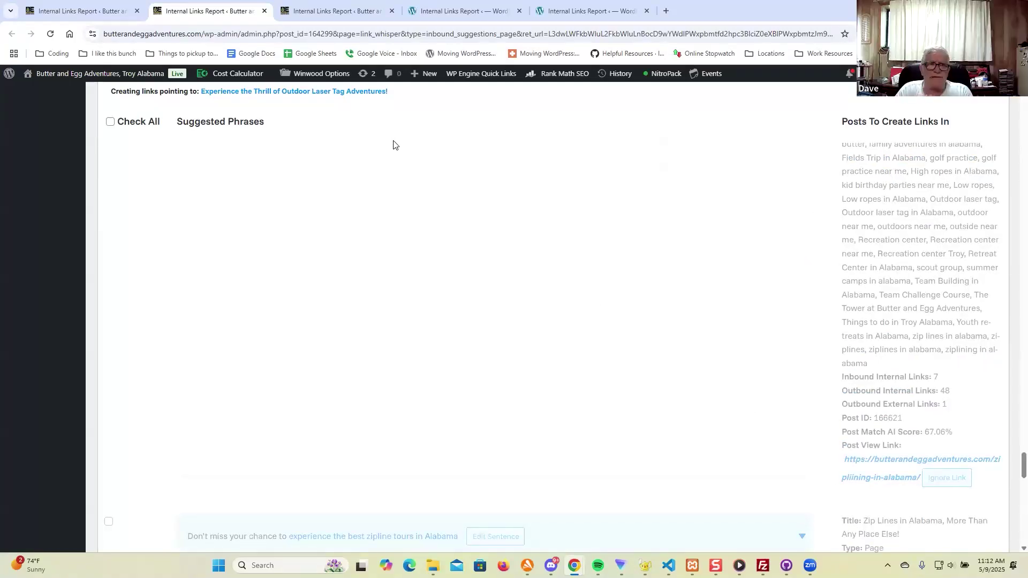
scroll(523, 213, up, 4)
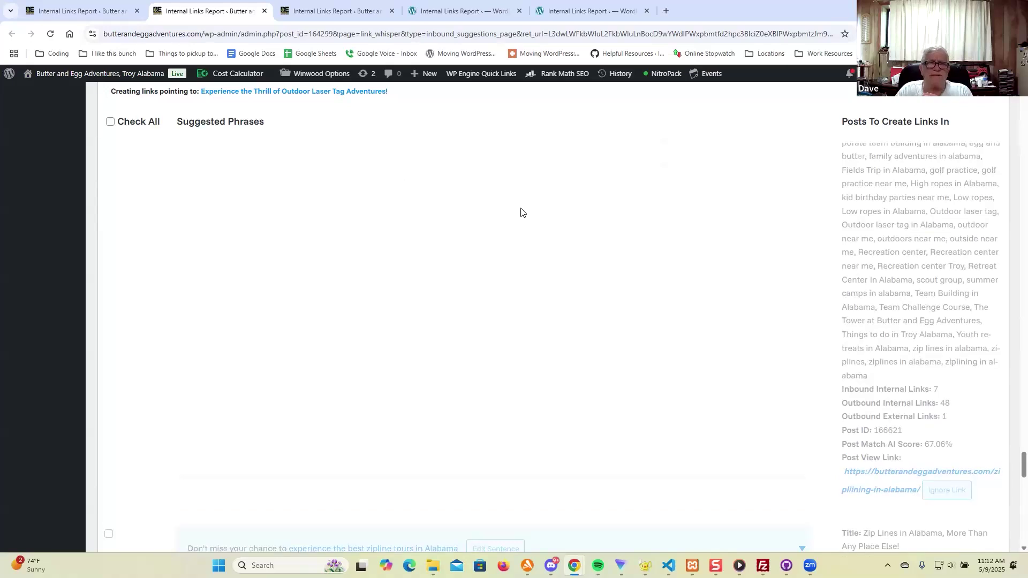
Step: Add the selected links pointing to "Experience the Thrill of Outdoor Laser Tag Adventures!" and close its suggestions page
drag(1023, 434, 1011, 110)
scroll(524, 252, up, 5)
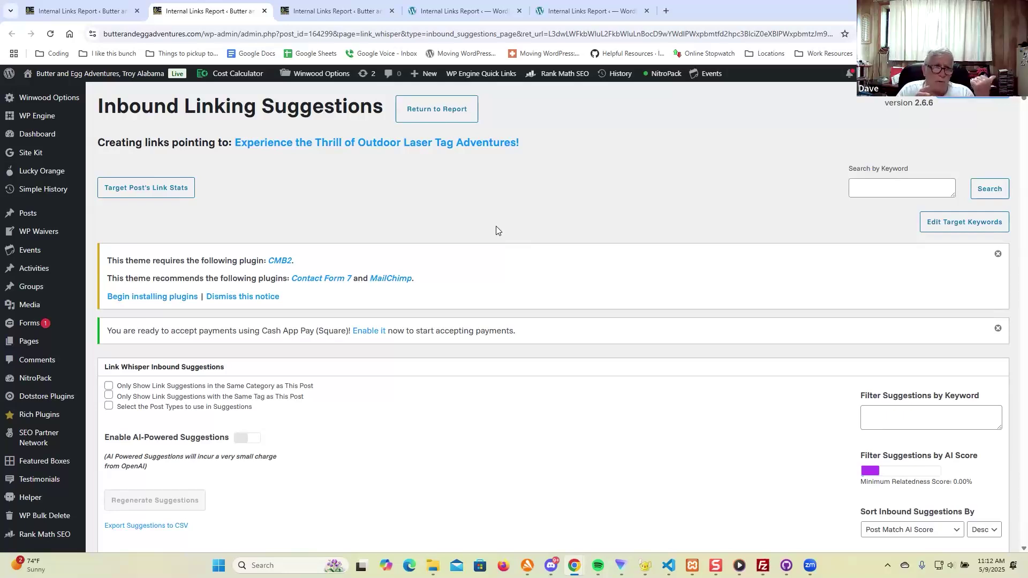
scroll(496, 226, down, 7)
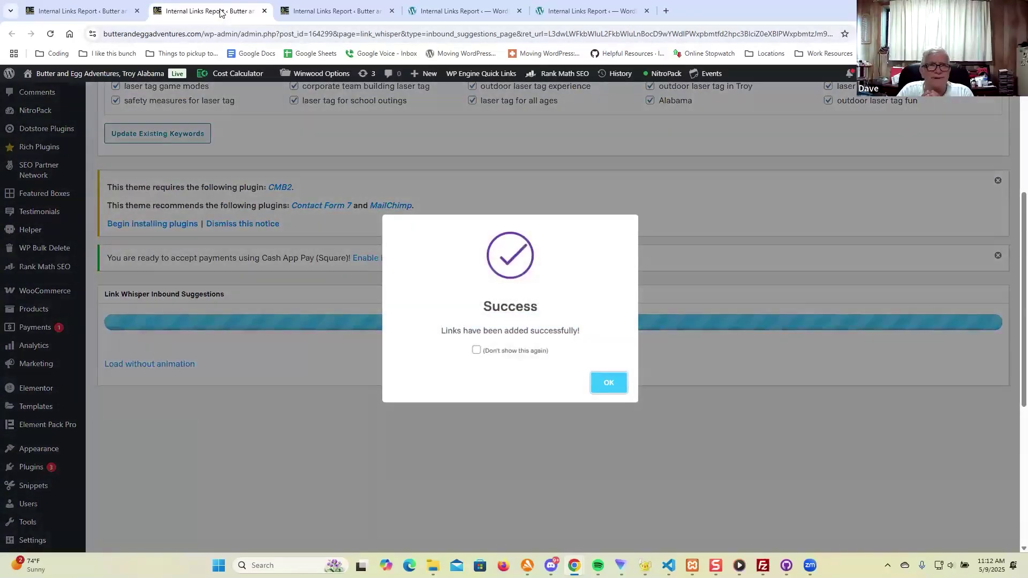
middle_click(220, 12)
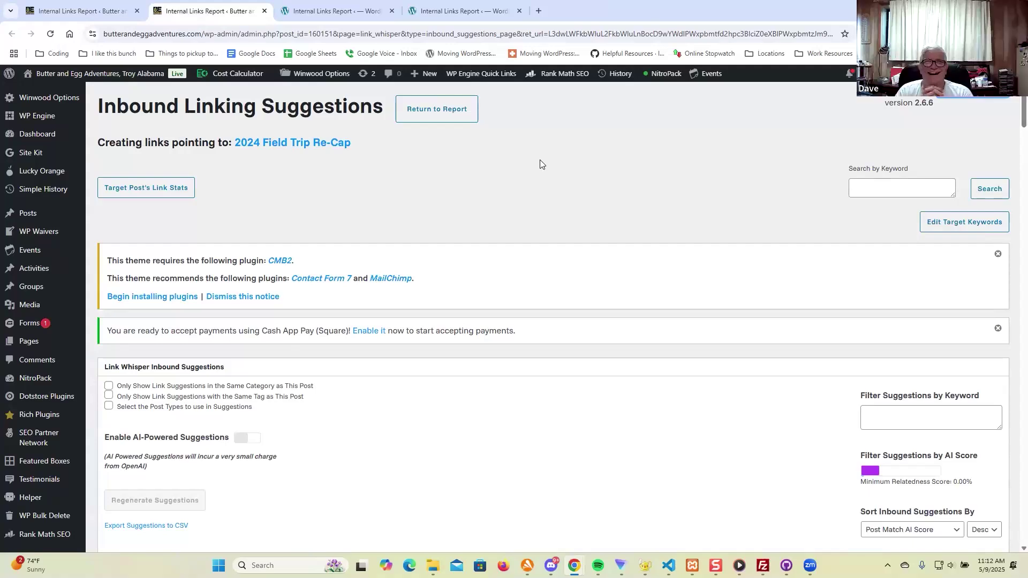
Step: Examine the suggested phrases and their source posts for links pointing to "2024 Field Trip Re-Cap"
scroll(540, 160, down, 7)
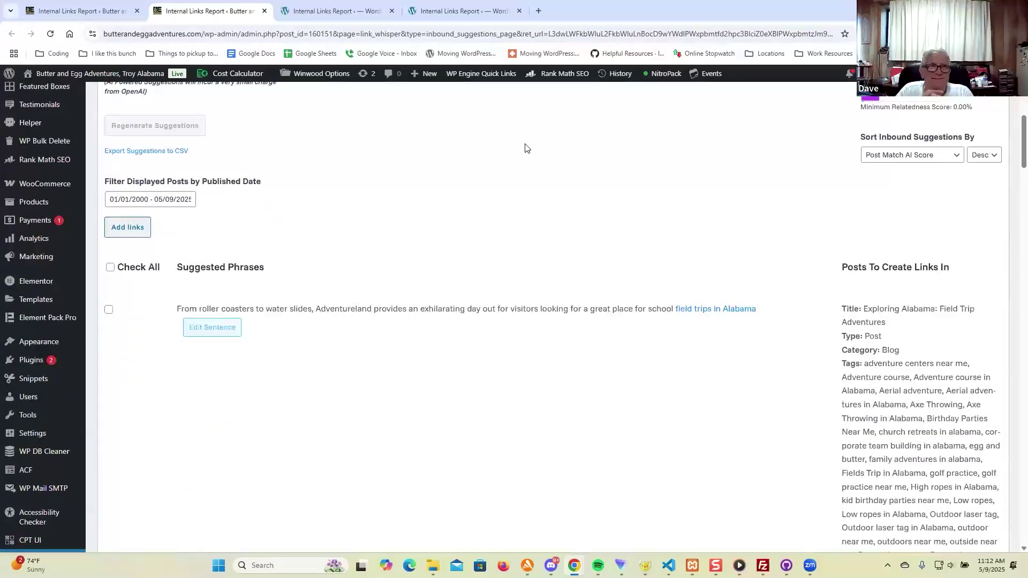
scroll(545, 161, up, 4)
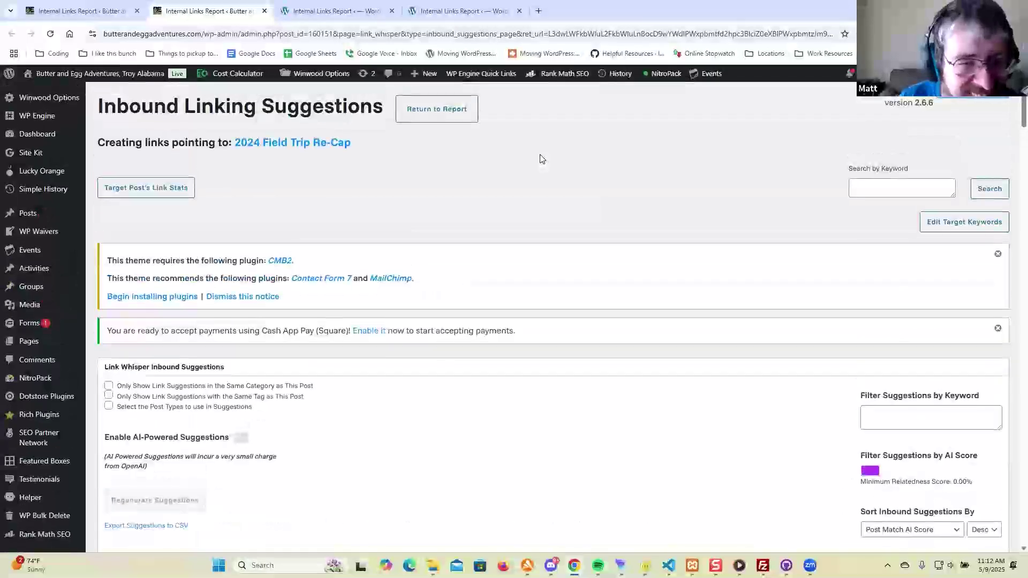
scroll(542, 160, down, 8)
scroll(540, 159, down, 9)
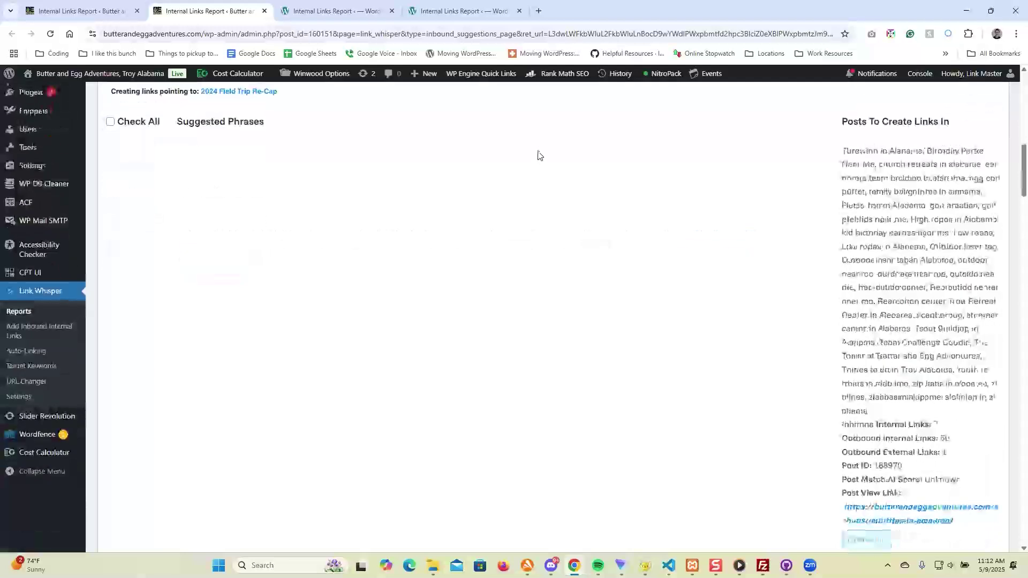
scroll(540, 154, down, 5)
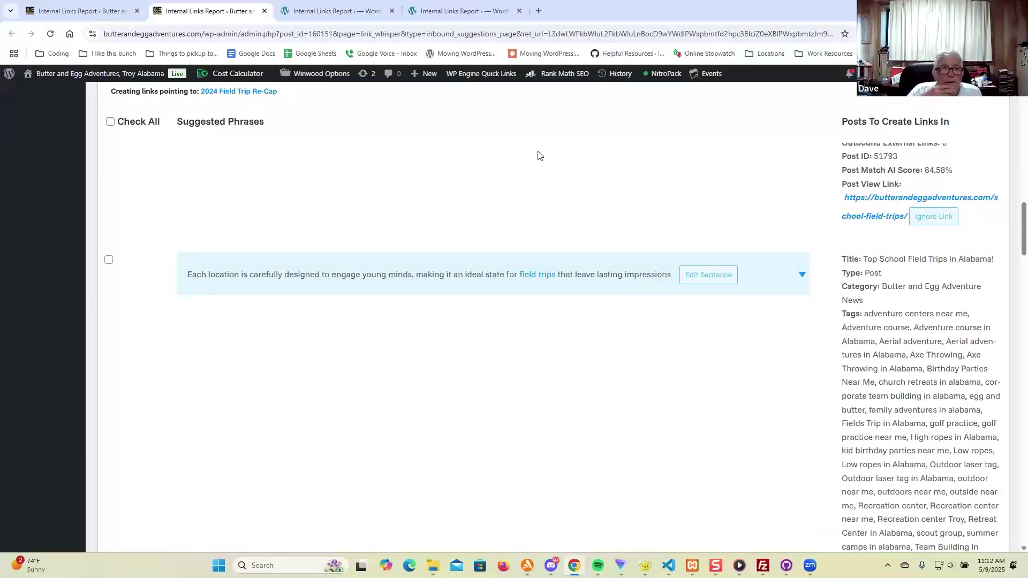
scroll(542, 157, down, 10)
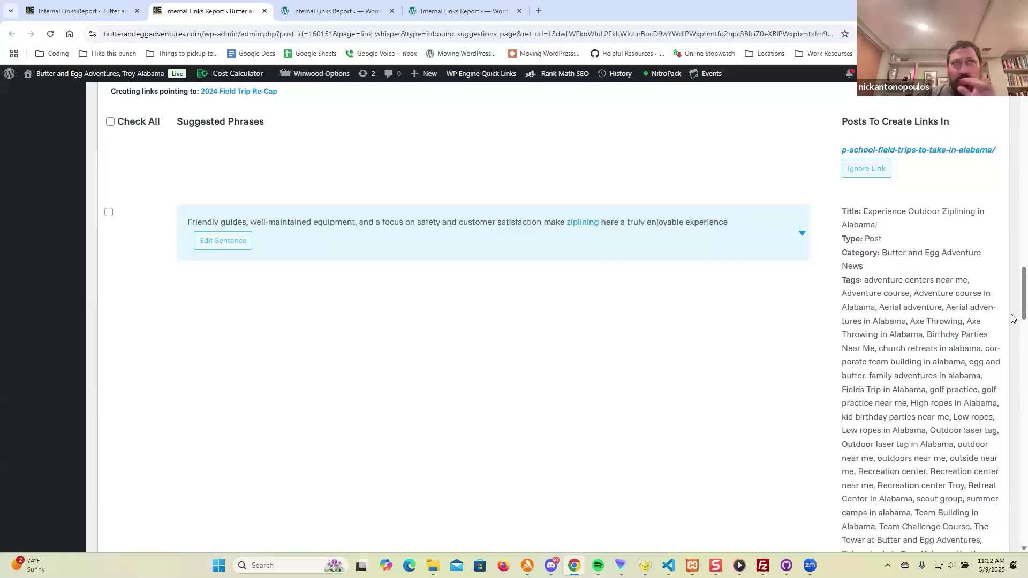
scroll(1016, 301, down, 5)
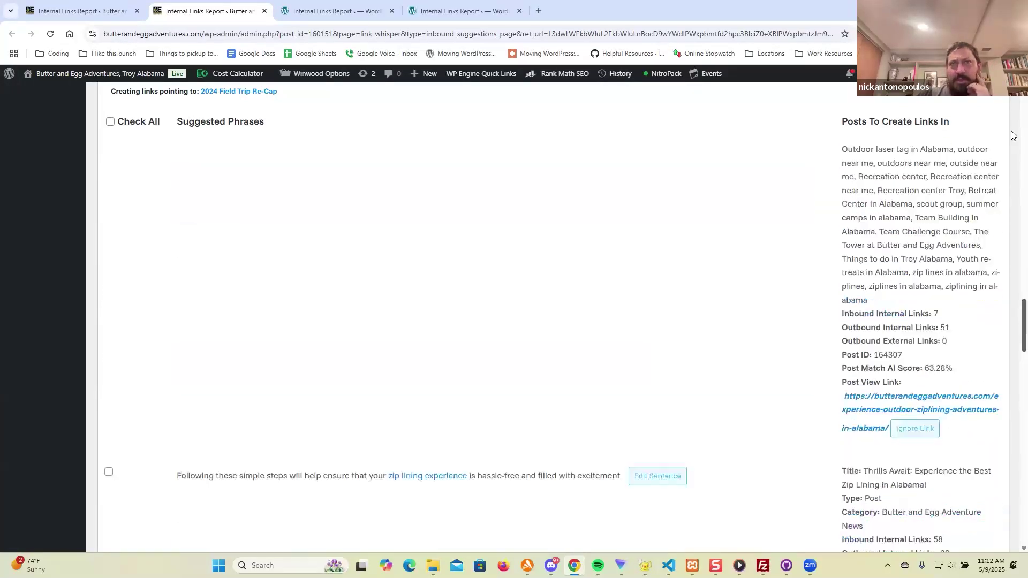
key(F5)
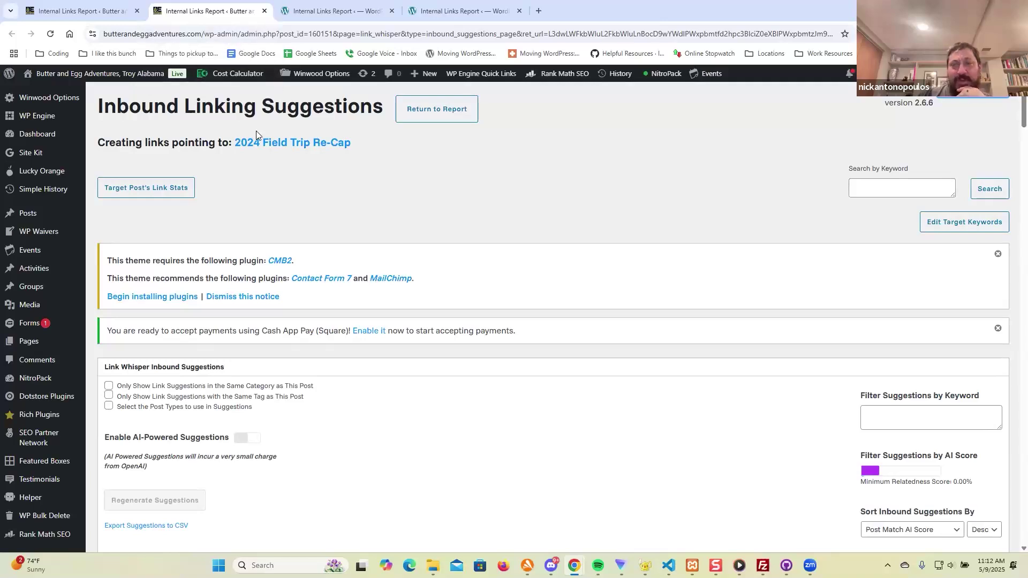
Step: Open the "2024 Field Trip Re-Cap" post in a separate tab and refresh the Orphaned Posts Report
middle_click(264, 151)
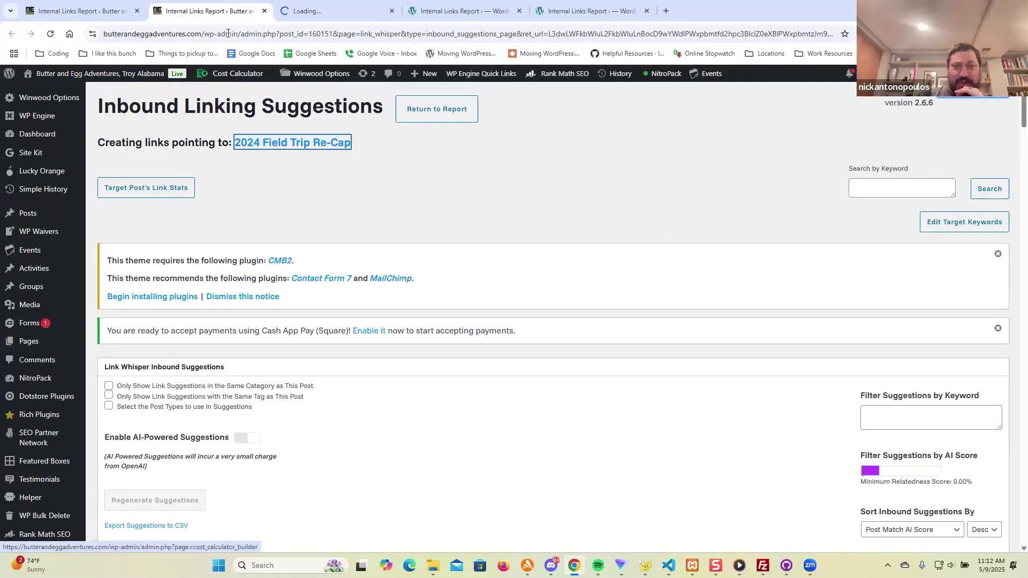
click(322, 10)
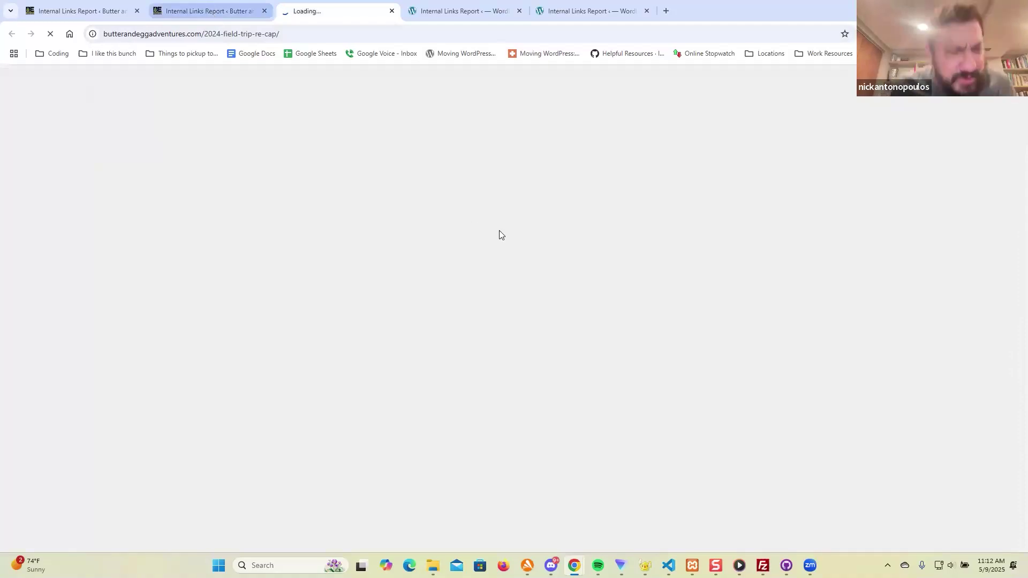
click(83, 11)
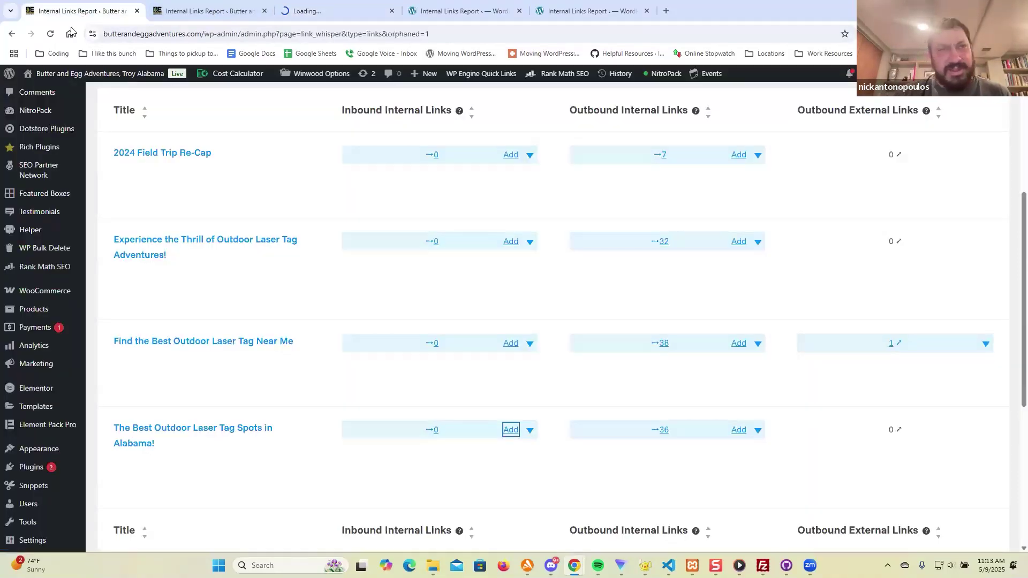
click(50, 34)
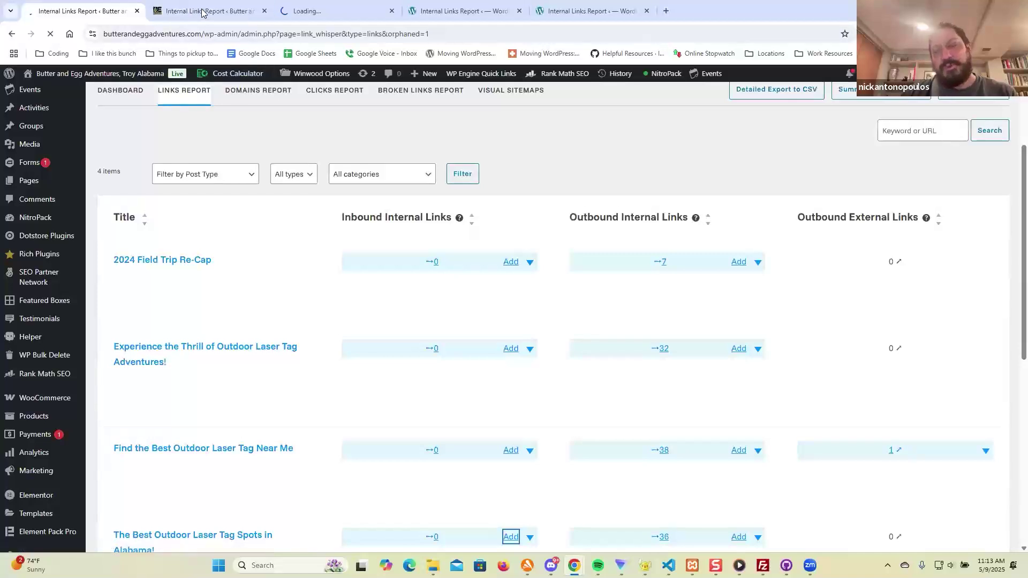
Step: Review the first suggested phrase and read the "2024 Field Trip Re-Cap" post to judge the link's relevance, closing the post when done
click(208, 11)
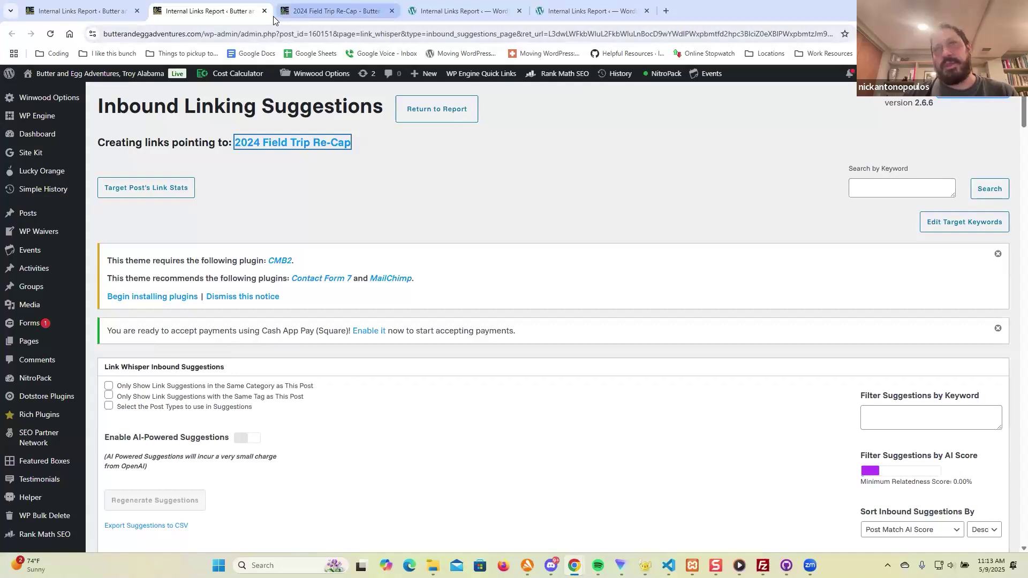
scroll(39, 431, down, 1)
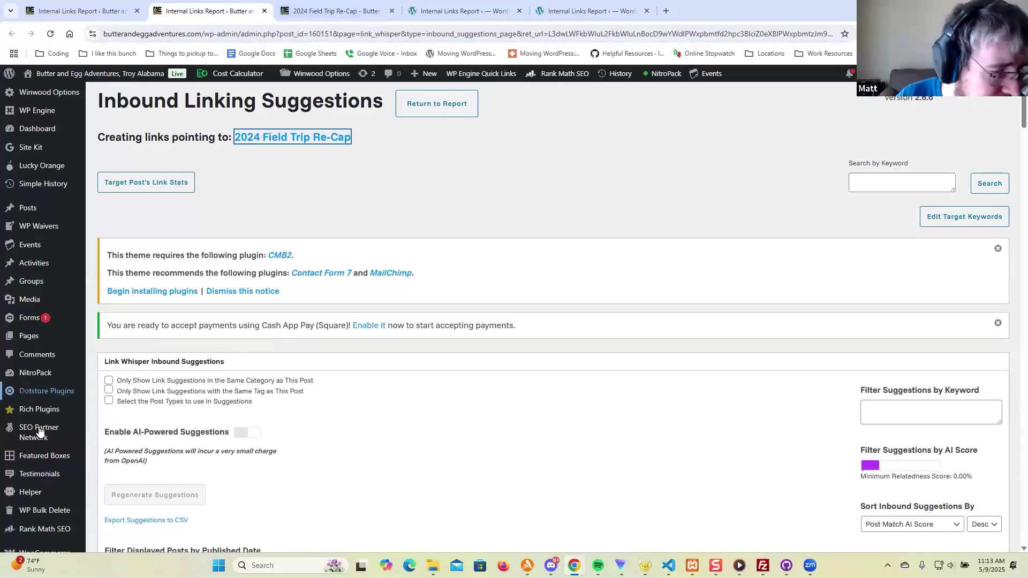
scroll(314, 261, down, 9)
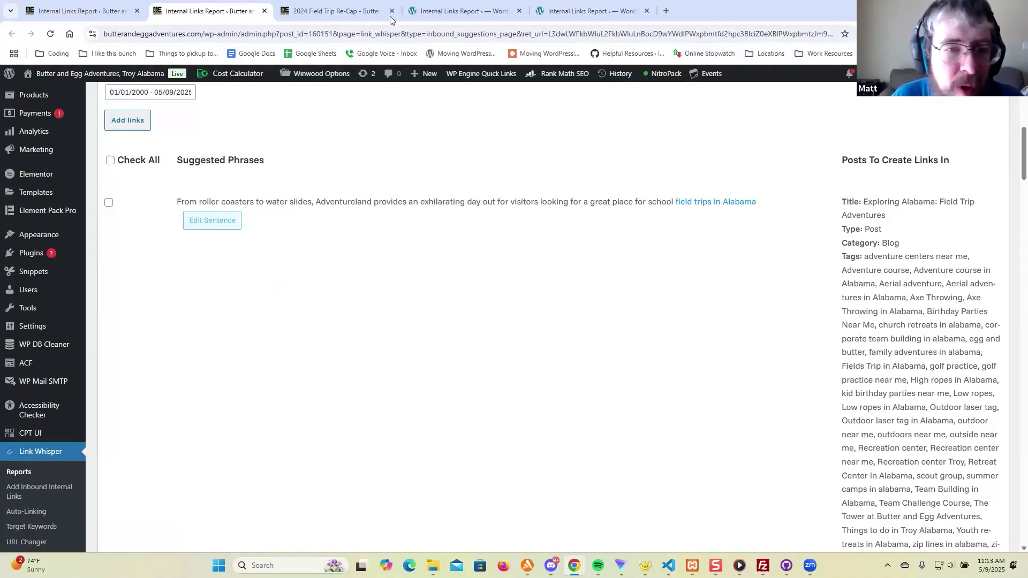
click(343, 11)
scroll(583, 236, down, 6)
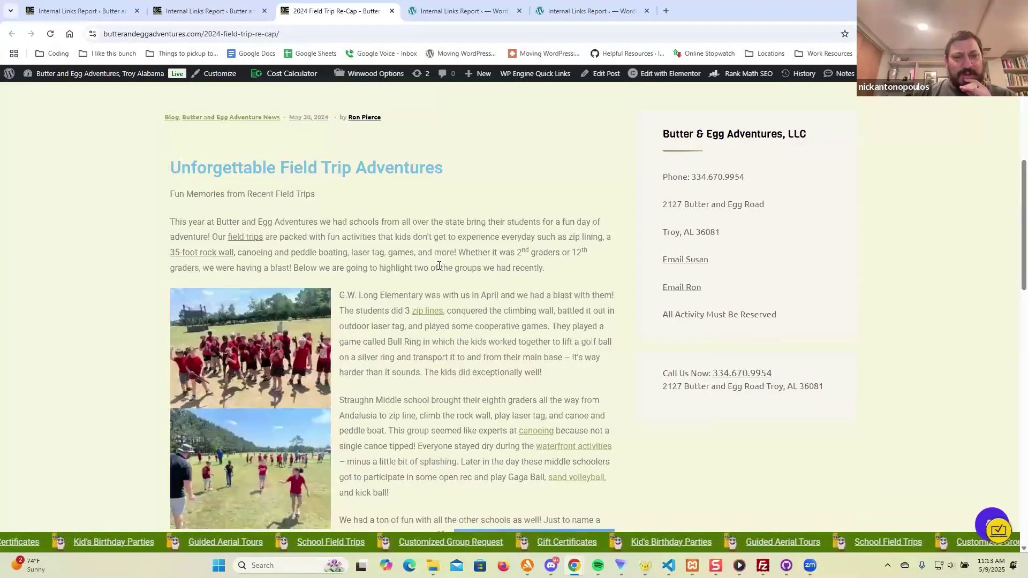
scroll(550, 234, down, 10)
scroll(433, 269, up, 5)
scroll(433, 269, up, 4)
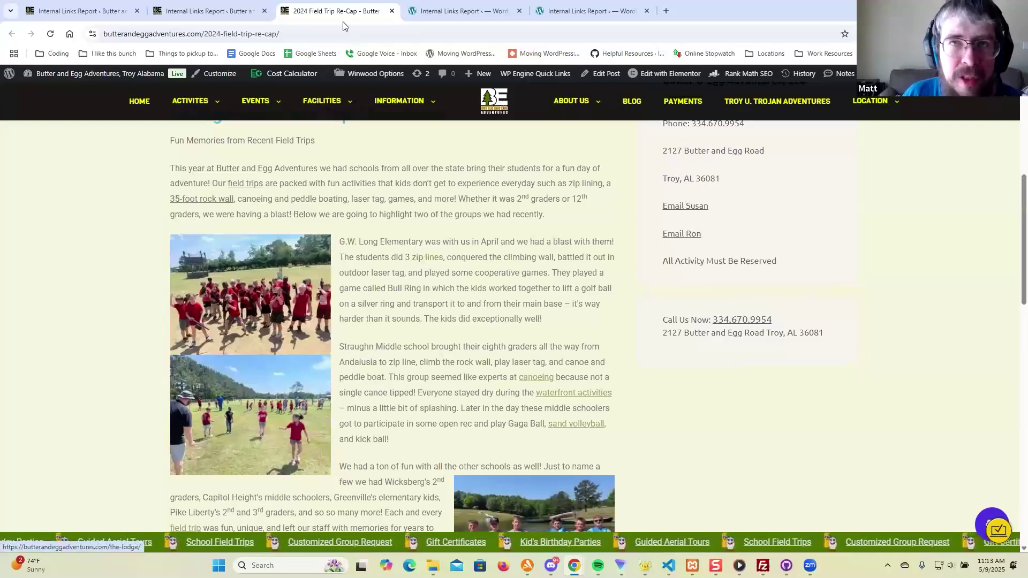
click(392, 10)
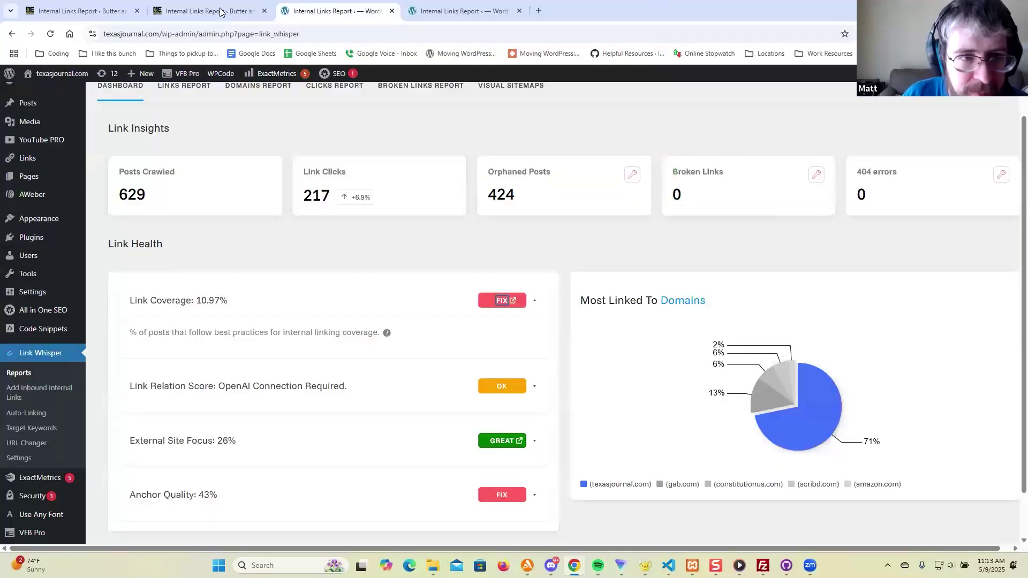
Step: Select the "field trips in Alabama" suggestion from "Exploring Alabama: Field Trip Adventures" and add this link to "2024 Field Trip Re-Cap"
click(210, 10)
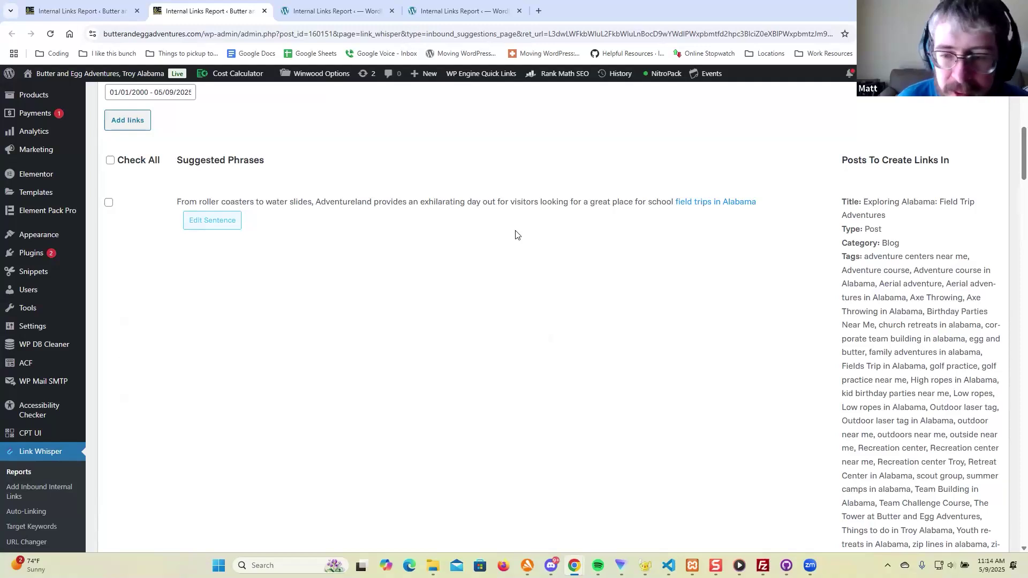
scroll(512, 233, up, 10)
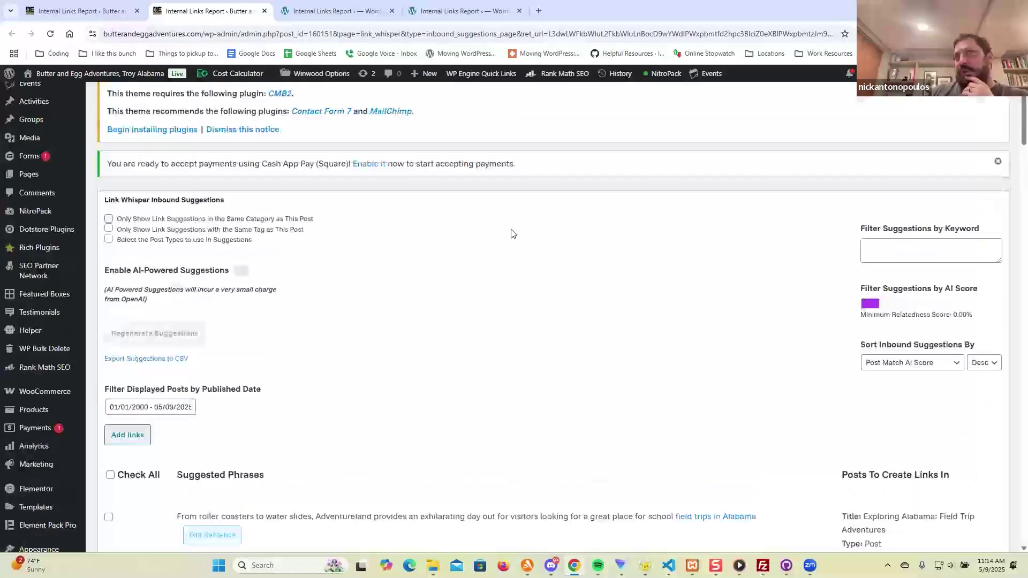
scroll(508, 228, down, 6)
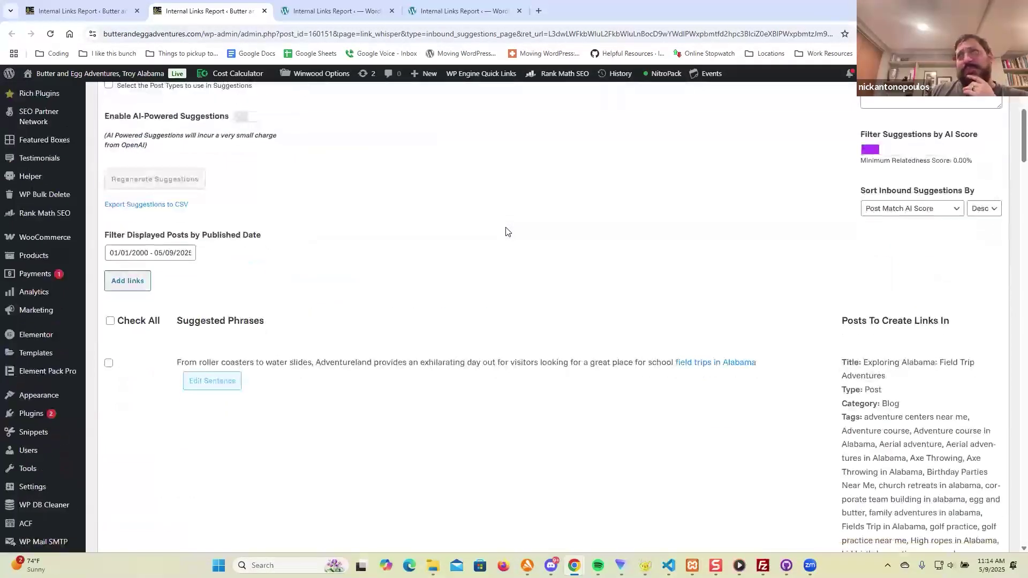
click(108, 363)
click(128, 281)
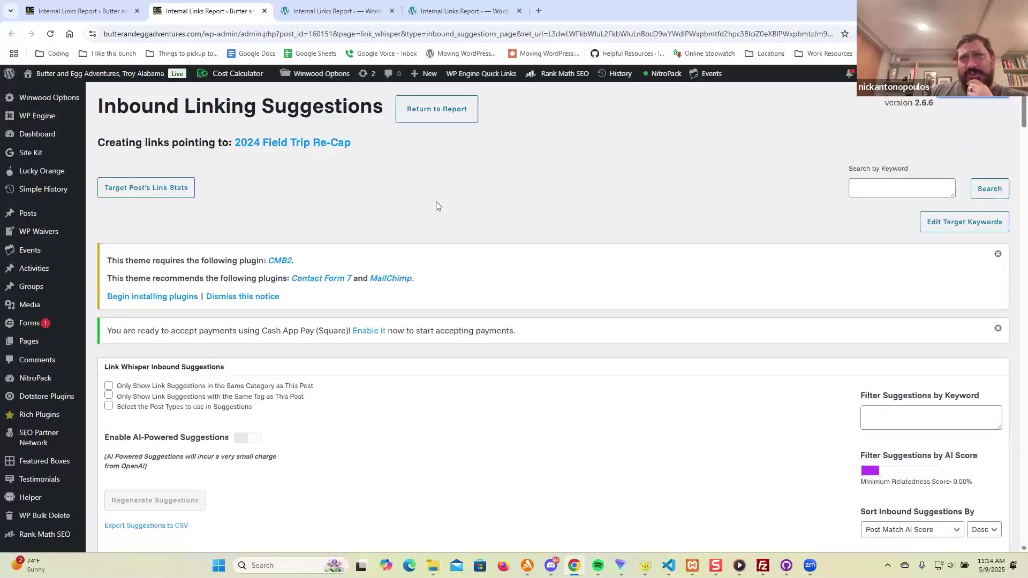
scroll(435, 214, up, 1)
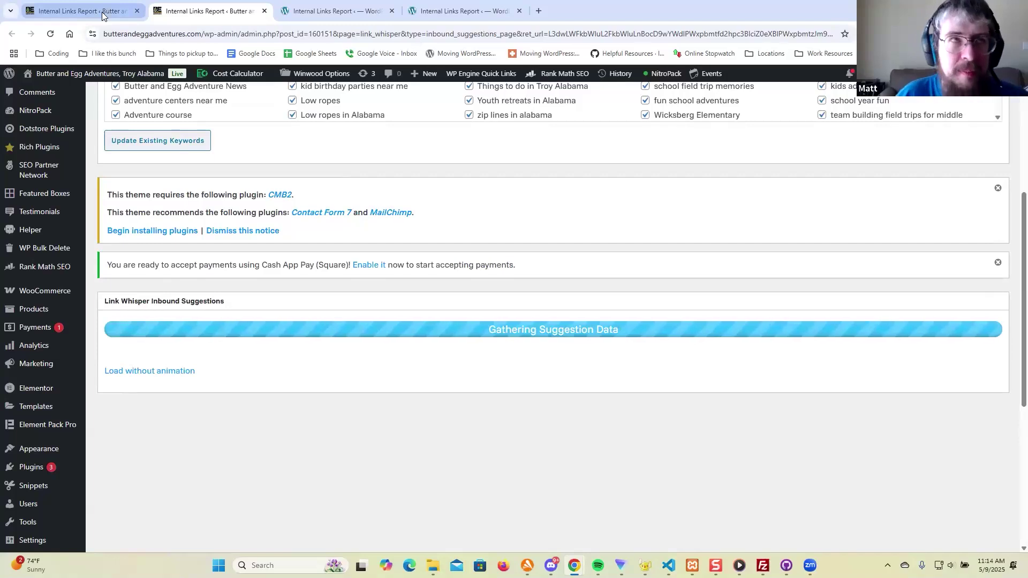
Step: Check the Orphaned Posts Report for remaining posts while the suggestions for "2024 Field Trip Re-Cap" reload
mouse_move(100, 16)
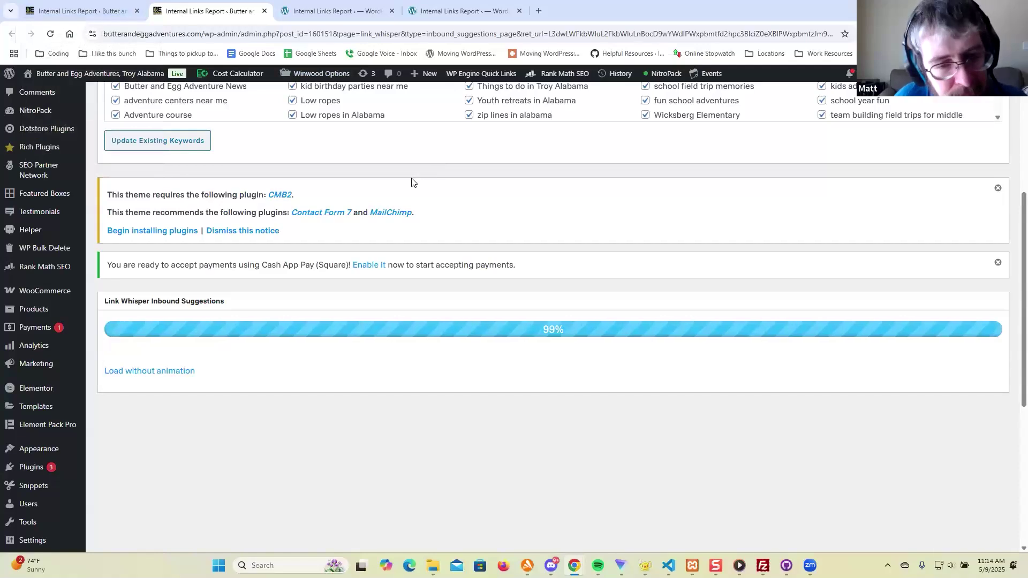
click(78, 10)
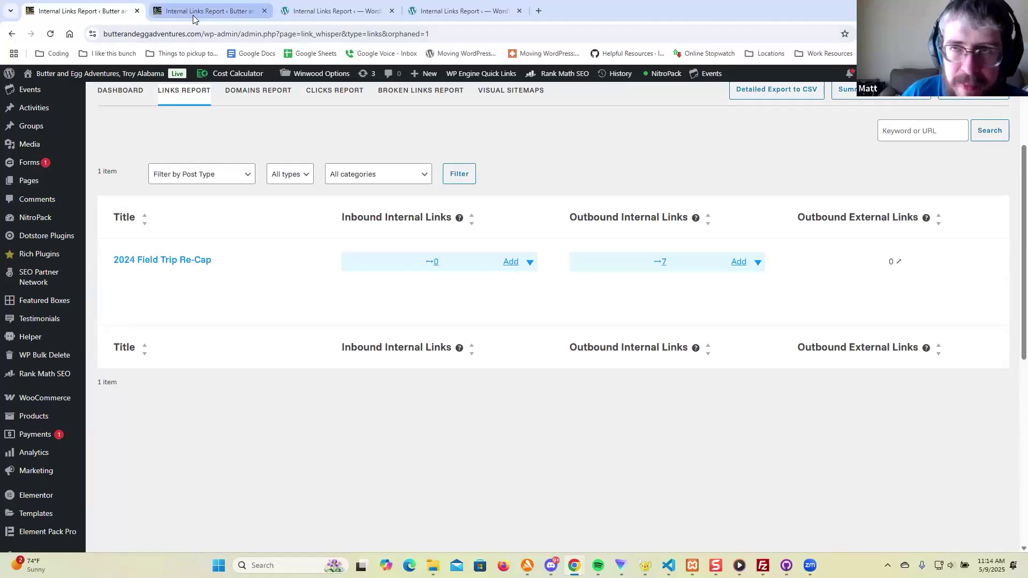
scroll(448, 208, up, 3)
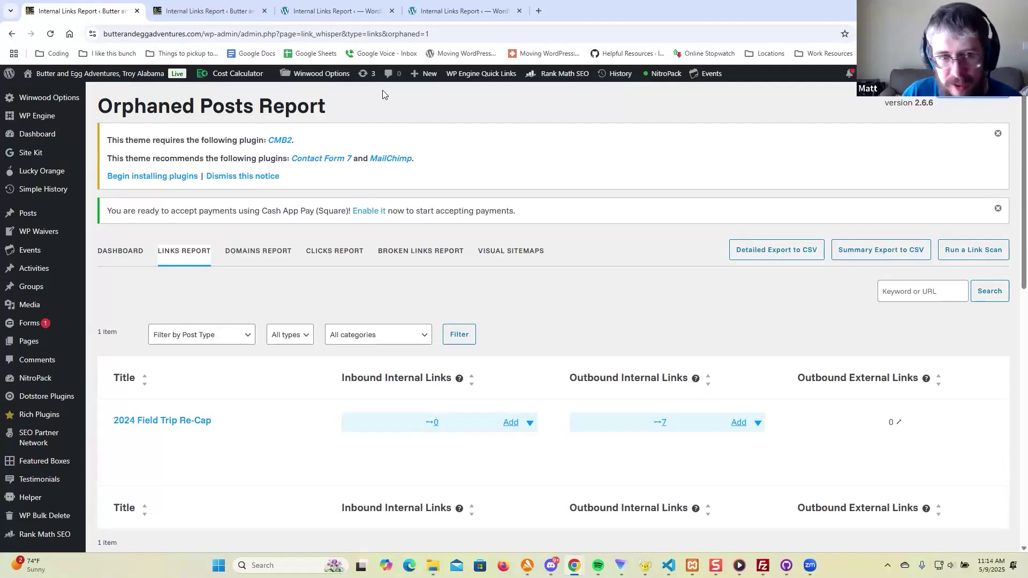
click(206, 11)
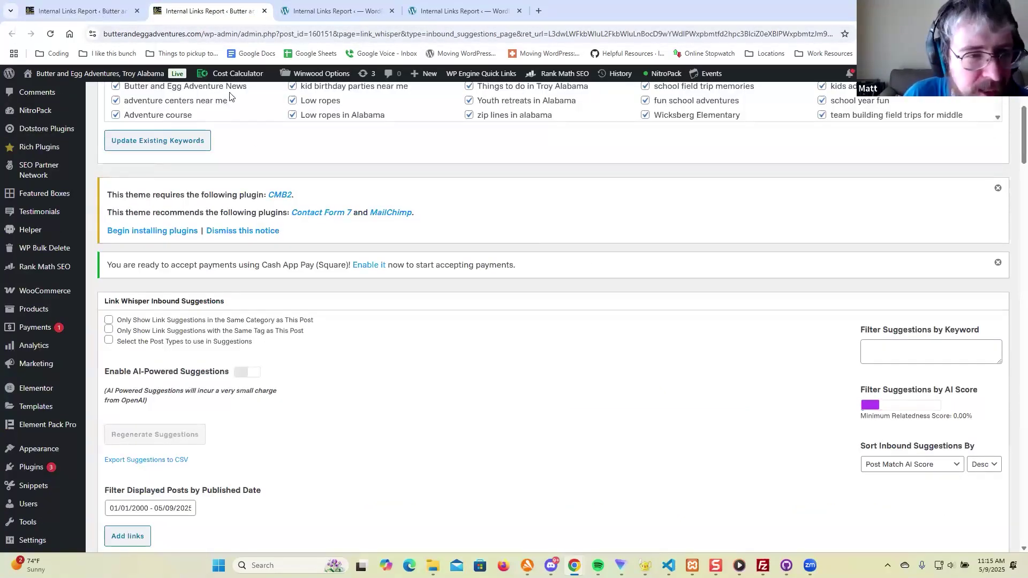
Step: Close the suggestions page for "2024 Field Trip Re-Cap" and reload the Orphaned Posts Report
middle_click(216, 10)
click(67, 10)
click(540, 249)
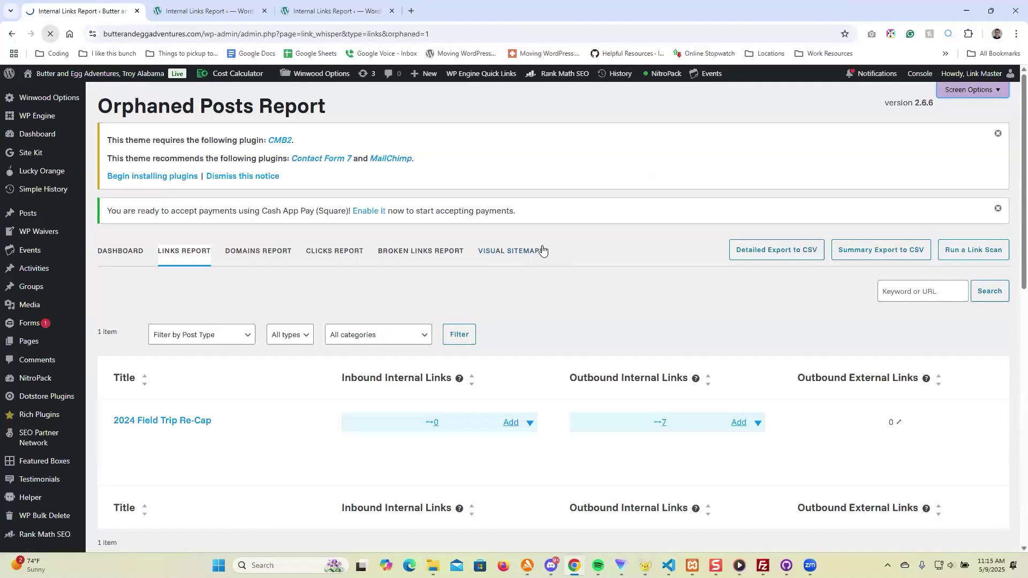
scroll(535, 245, down, 1)
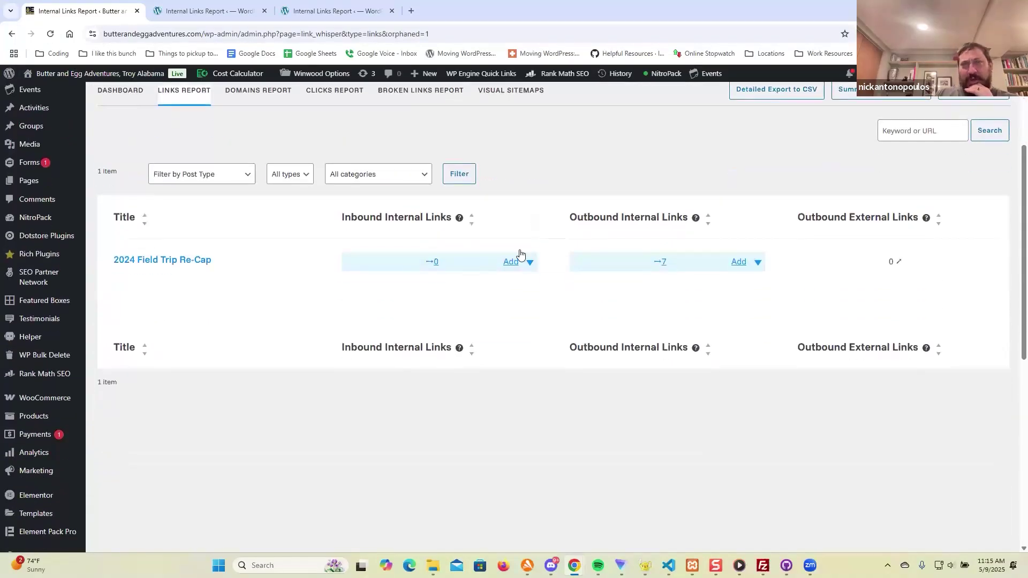
scroll(348, 263, up, 1)
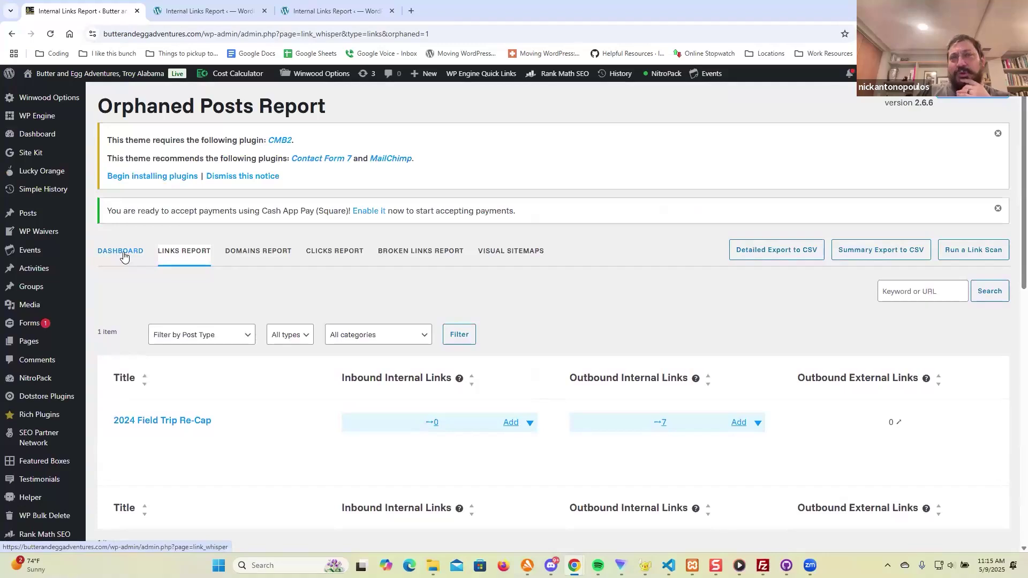
Step: Go to the Link Whisper dashboard and open the Link Coverage fix report in a separate tab, then review the Link Health scores
click(123, 253)
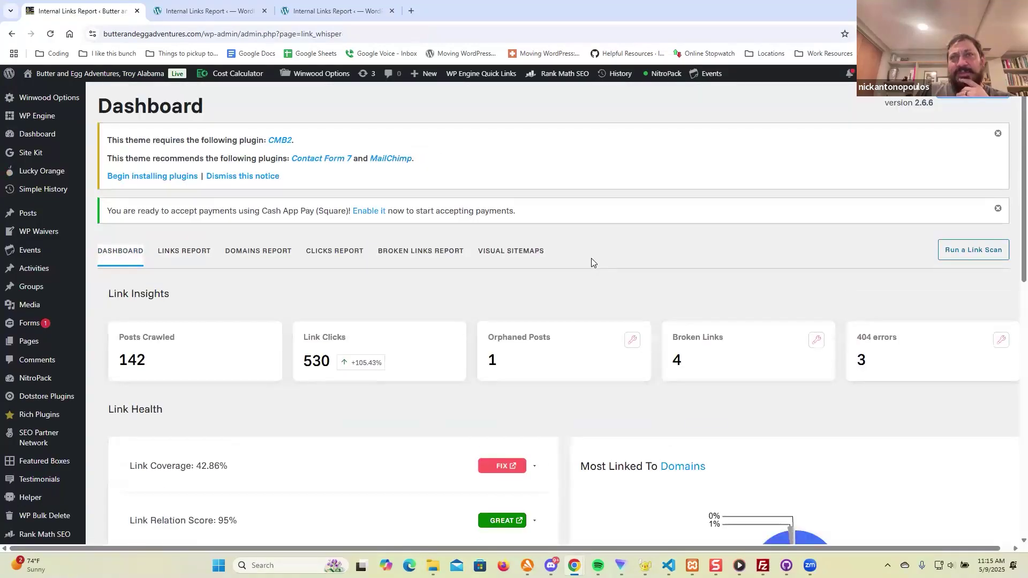
scroll(591, 262, down, 4)
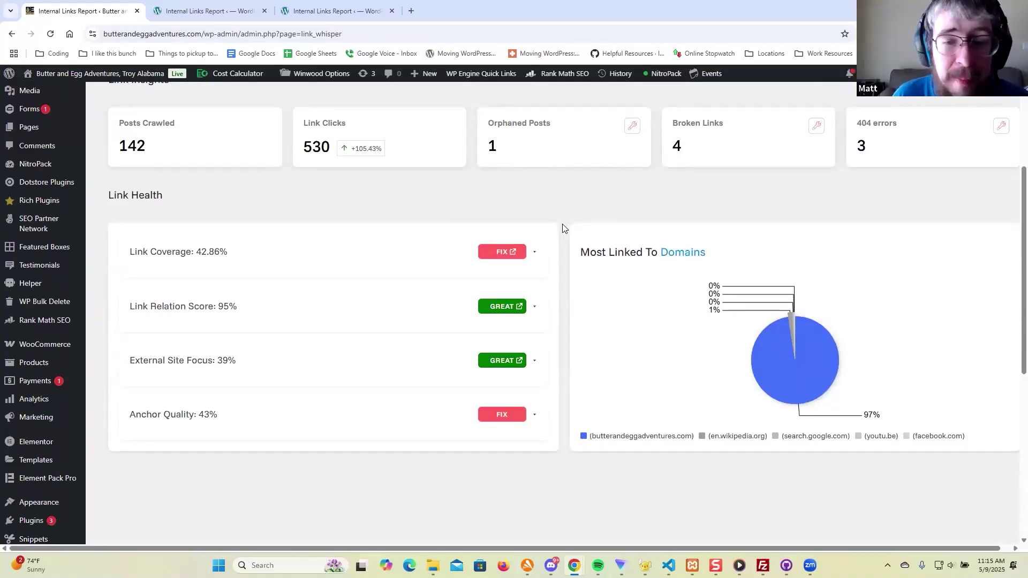
scroll(494, 225, down, 1)
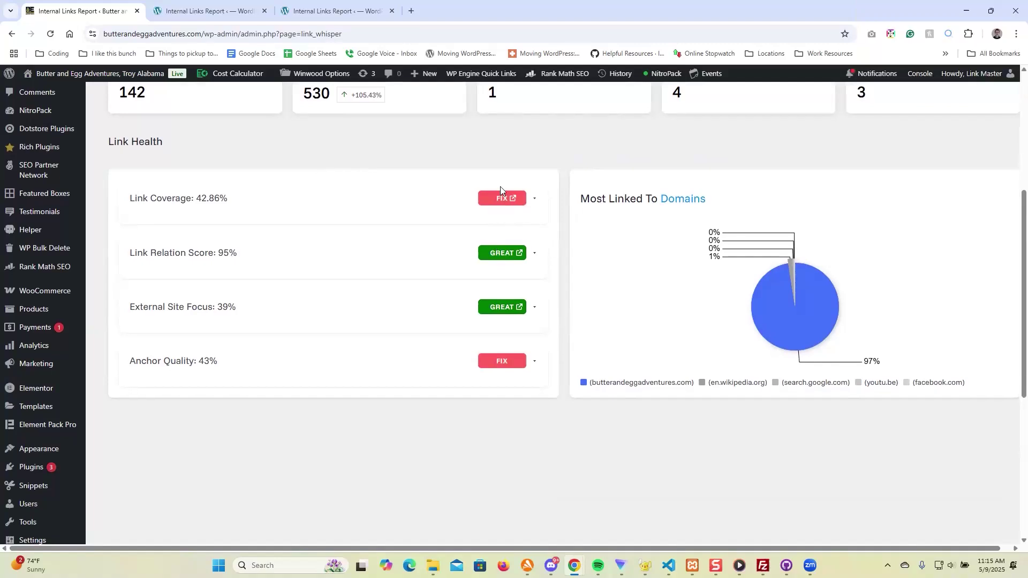
scroll(504, 198, up, 3)
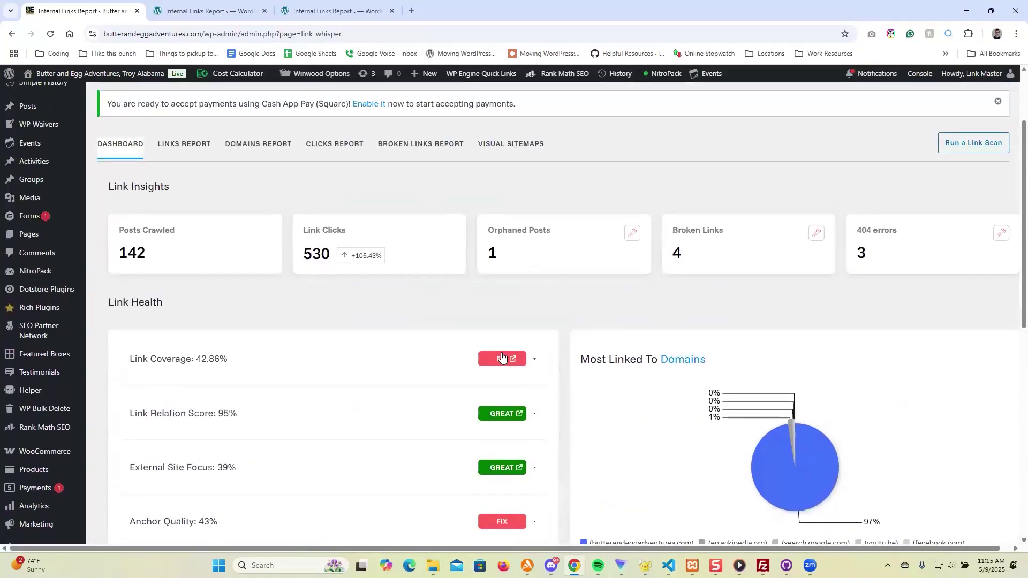
click(502, 358)
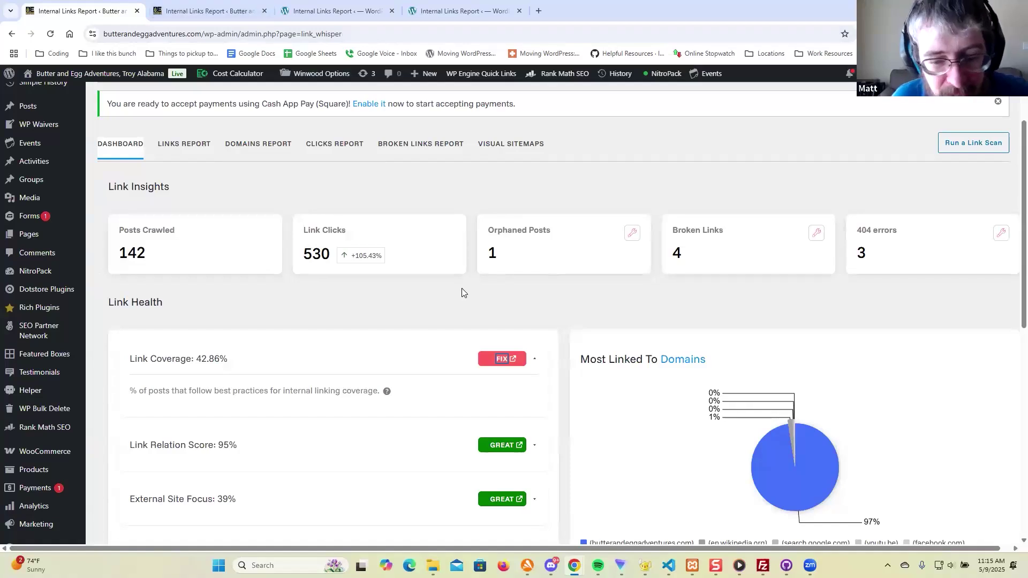
scroll(463, 293, down, 3)
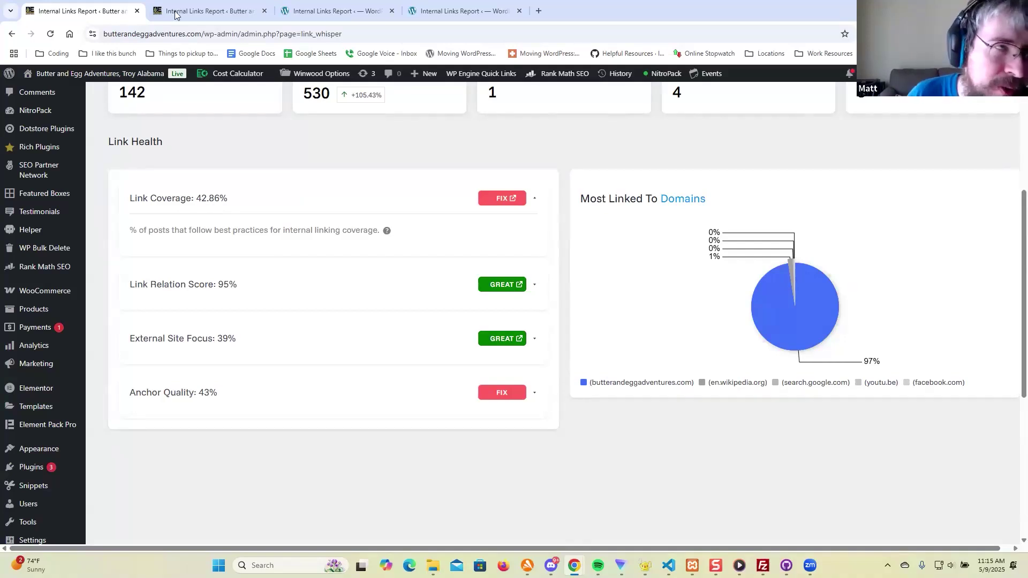
Step: Examine the first page of the Link Coverage Report for pages and posts that need more inbound or outbound internal links
mouse_move(175, 15)
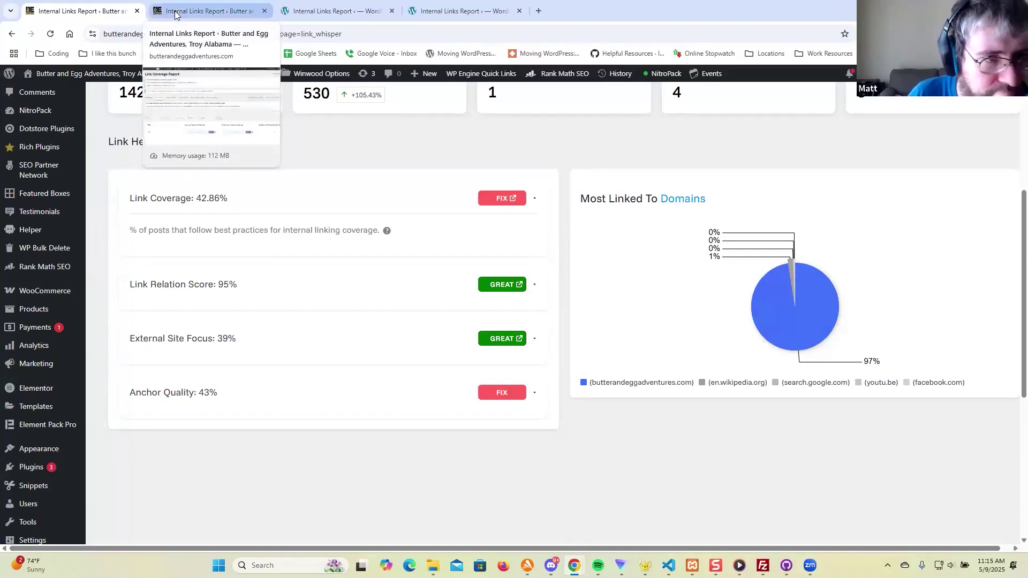
click(205, 12)
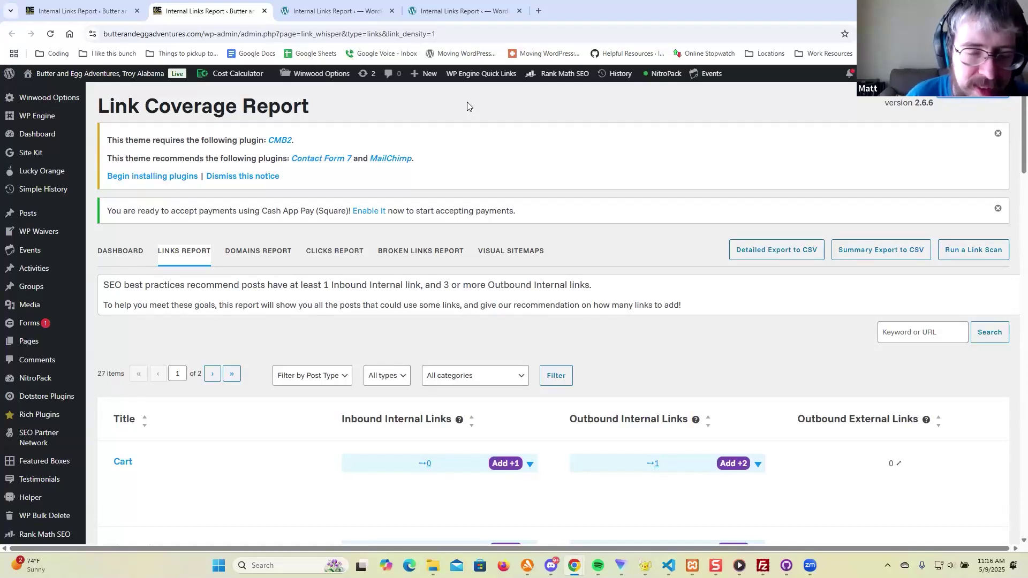
scroll(621, 174, down, 4)
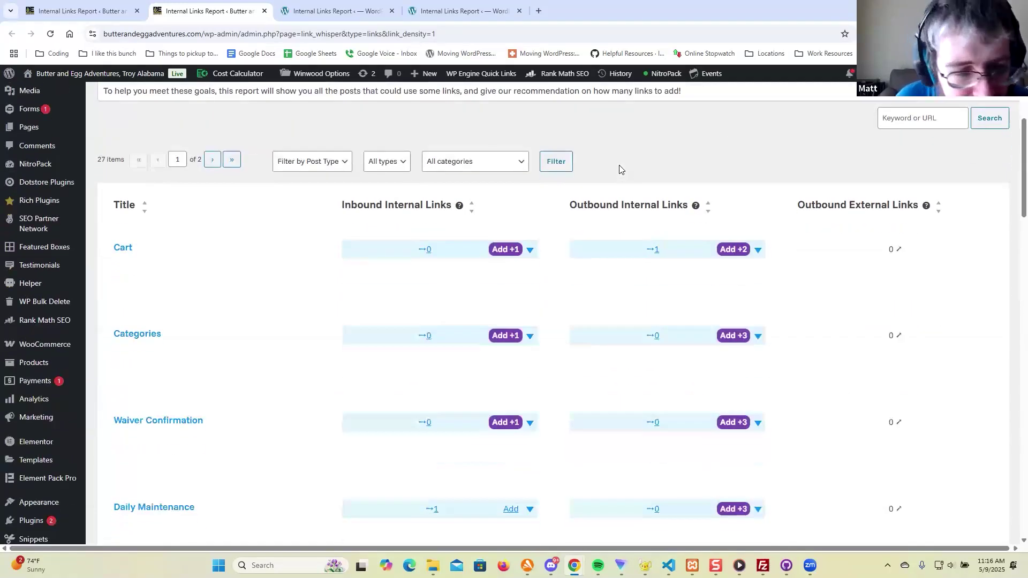
scroll(263, 253, down, 1)
scroll(198, 352, down, 3)
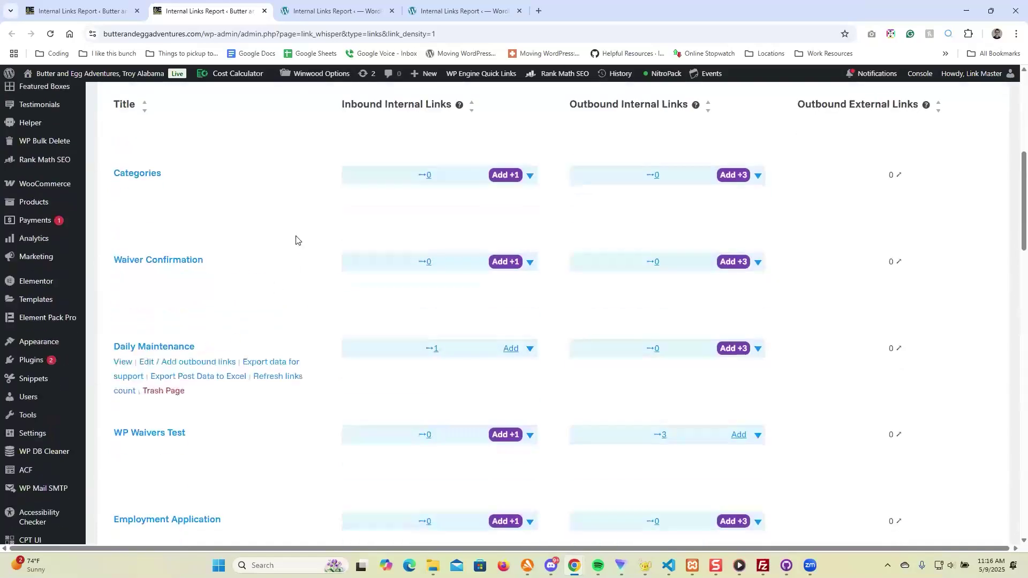
scroll(289, 244, down, 3)
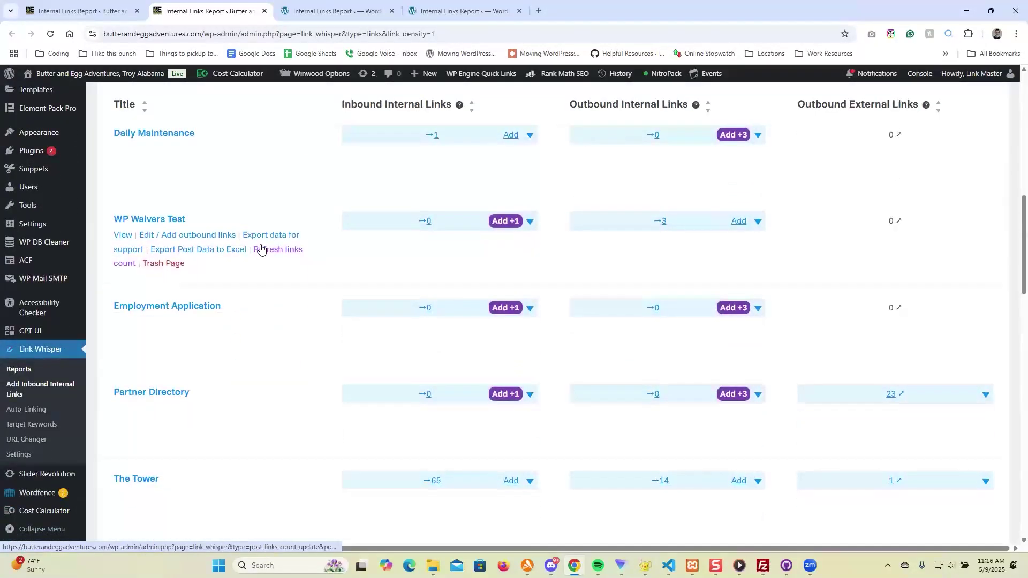
scroll(260, 246, up, 1)
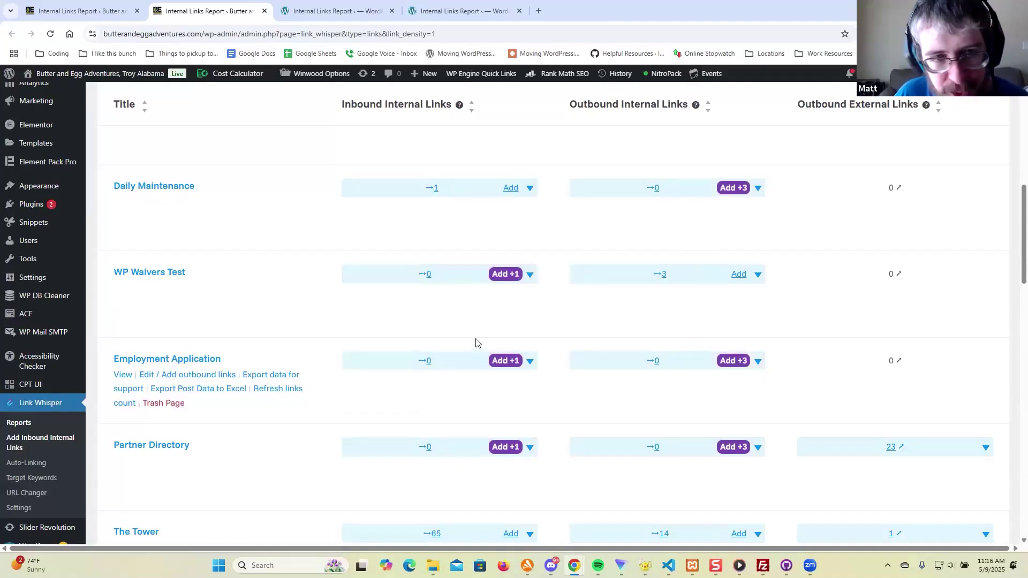
scroll(477, 344, down, 1)
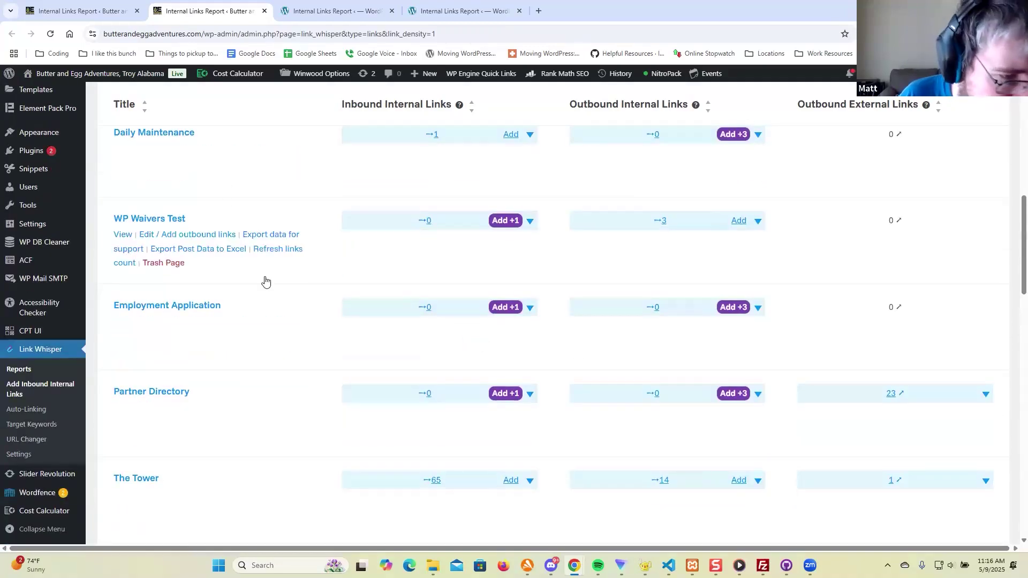
scroll(316, 381, down, 5)
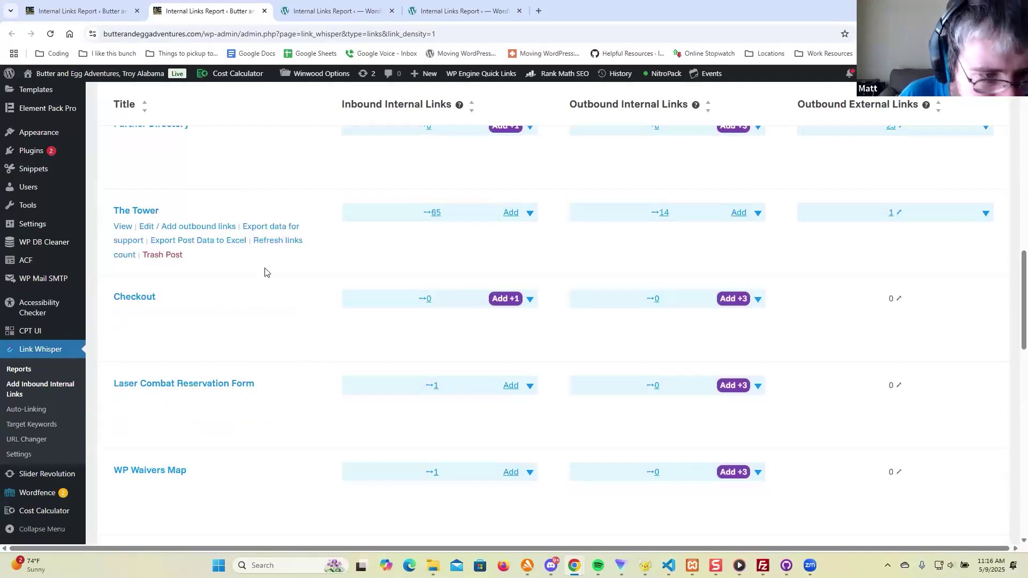
scroll(274, 356, down, 3)
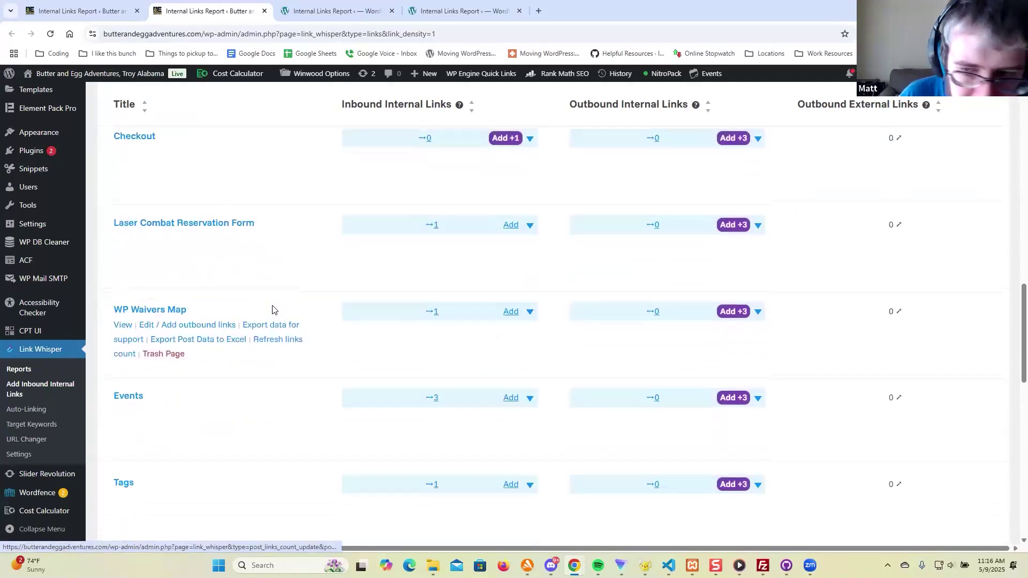
scroll(271, 274, down, 3)
scroll(271, 273, down, 3)
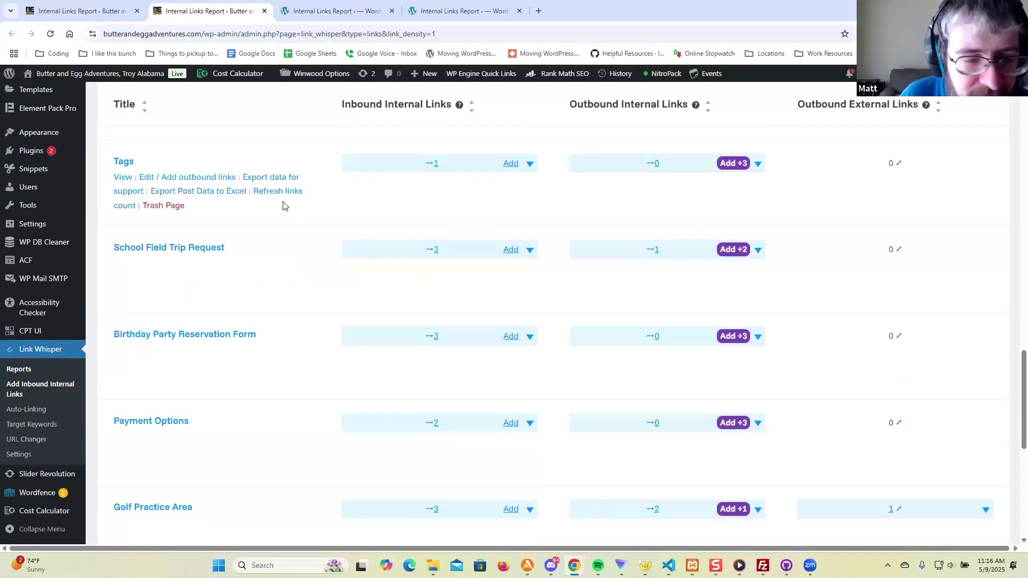
scroll(323, 287, down, 1)
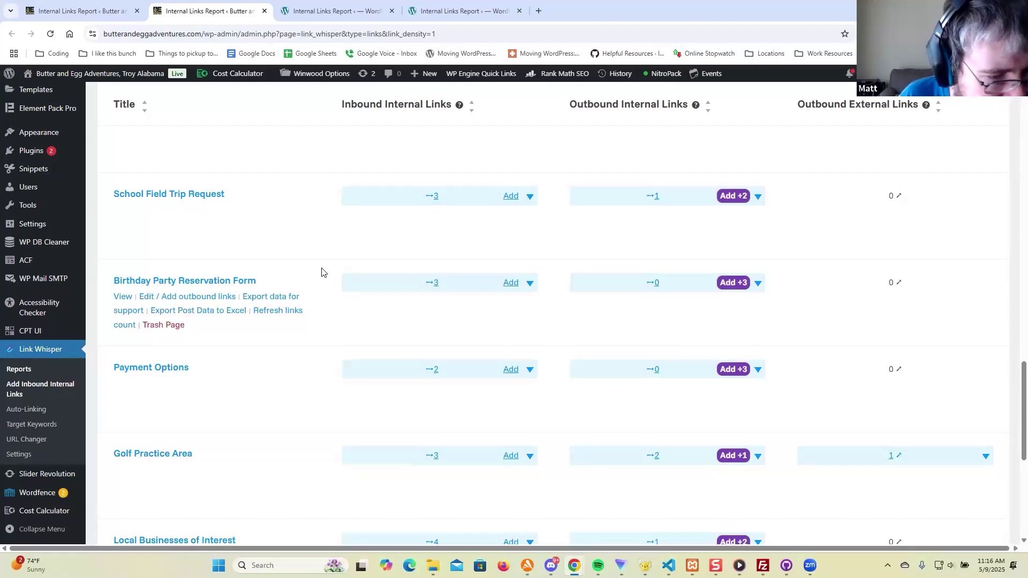
scroll(321, 272, down, 6)
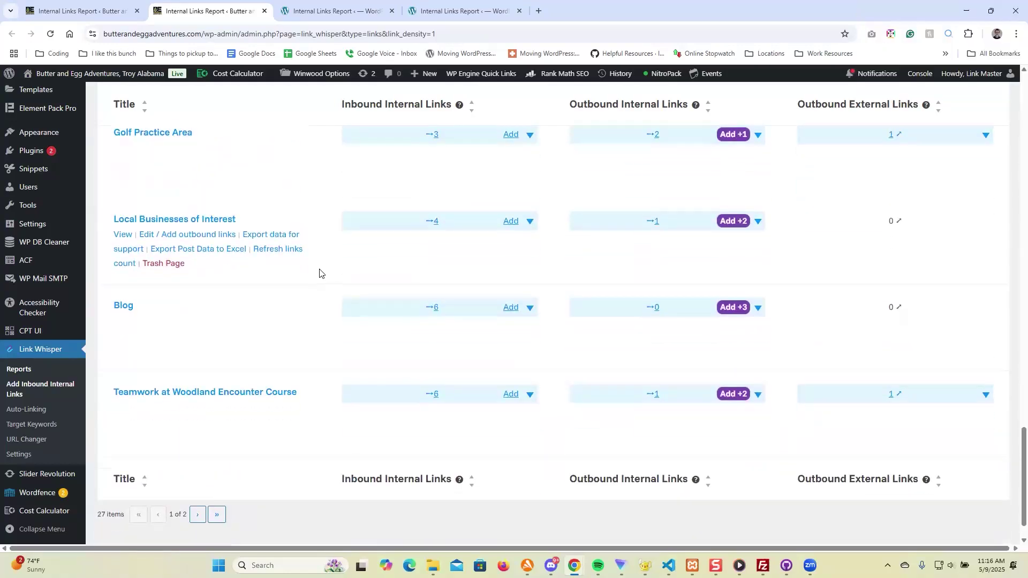
scroll(320, 273, down, 1)
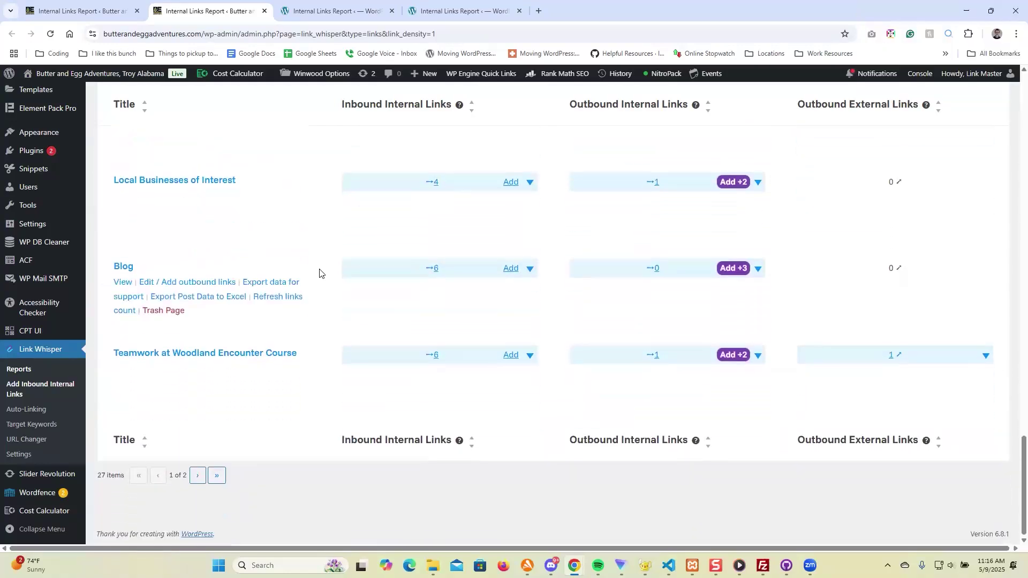
Step: Open the outbound link editor for "Teamwork at Woodland Encounter Course" in a separate tab and go to page 2 of the Link Coverage Report
click(736, 354)
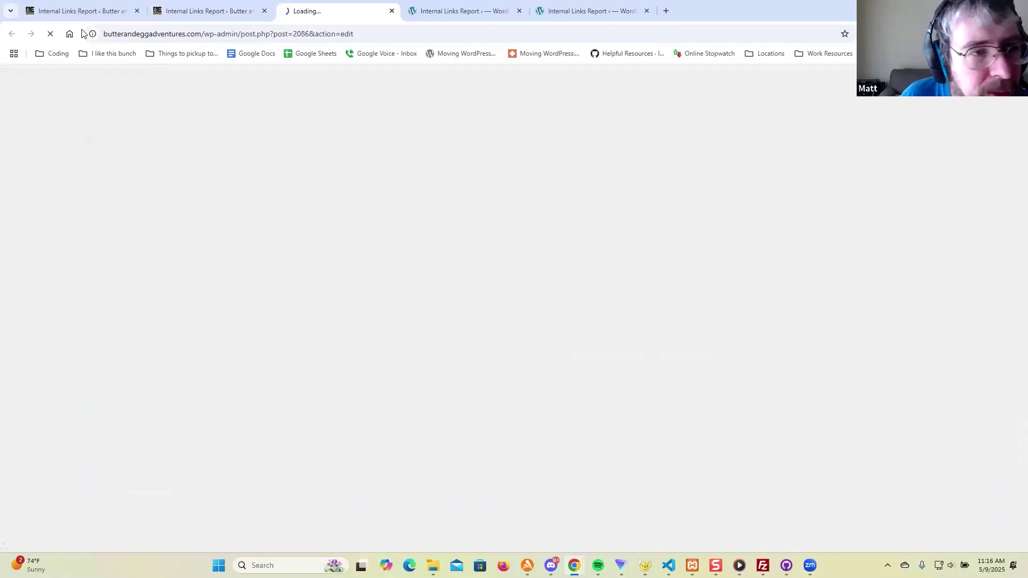
click(201, 9)
click(198, 475)
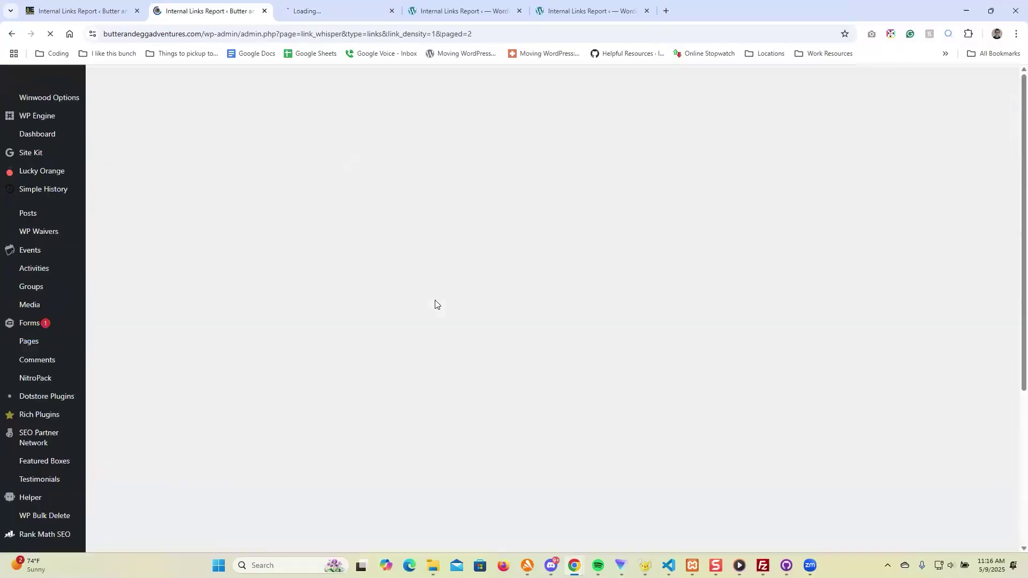
Step: Open the "Kids Birthday Parties at Butter and Egg Adventures" post and the outbound link editor for "Summer Day Camp Registration" in separate tabs
scroll(359, 276, down, 1)
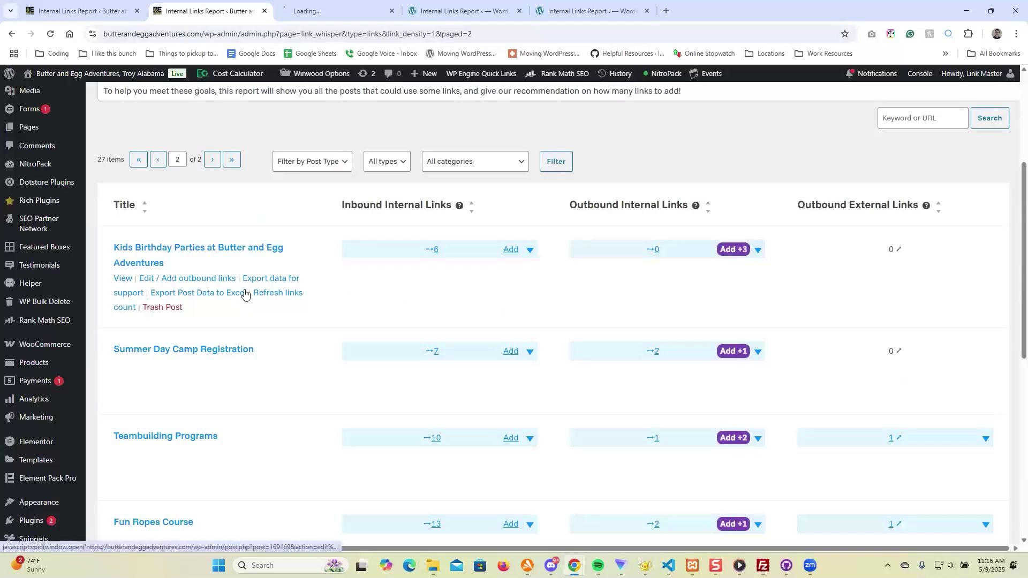
middle_click(126, 278)
scroll(480, 294, down, 3)
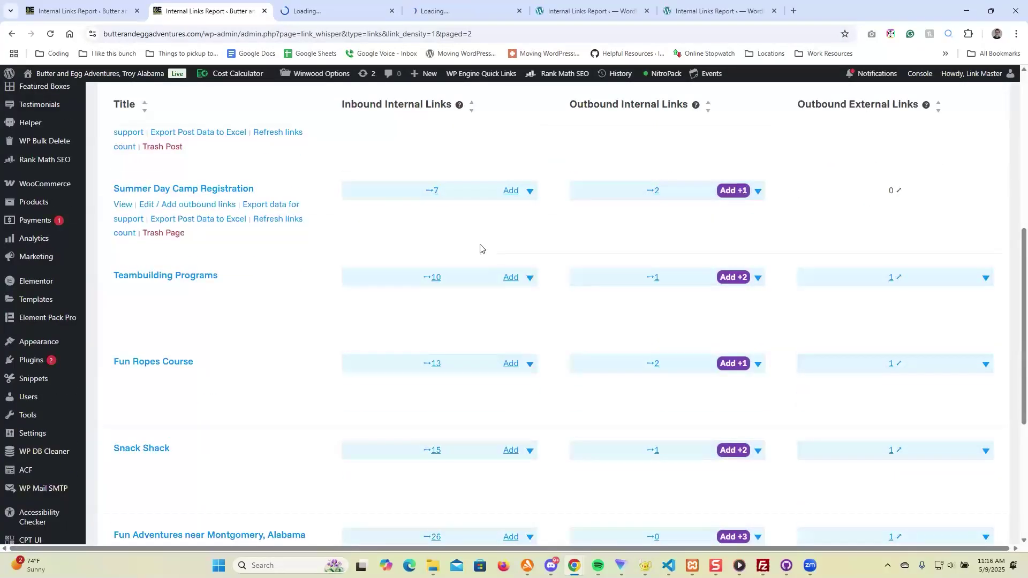
click(723, 190)
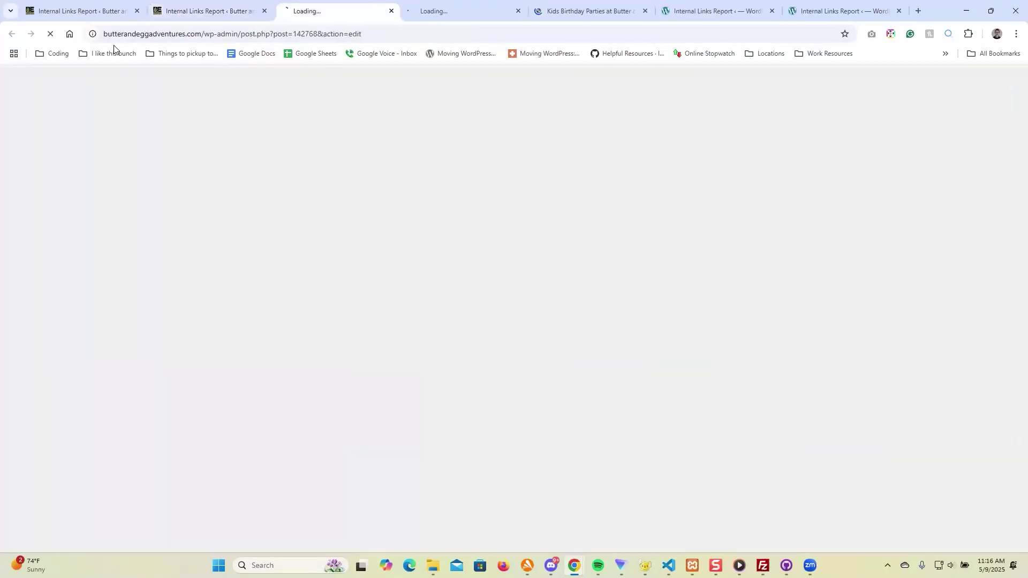
click(91, 12)
click(206, 11)
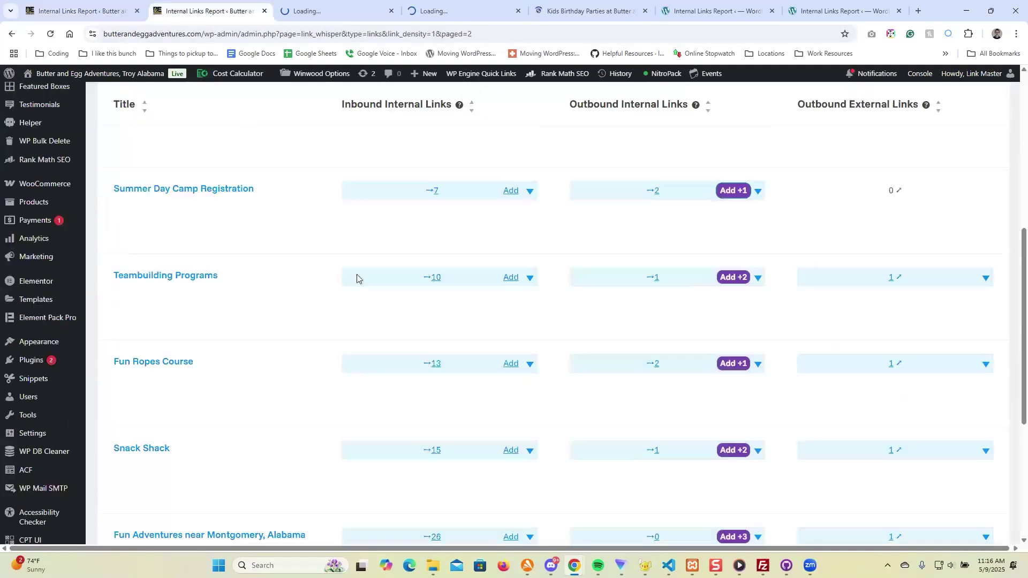
Step: Open the outbound link editor for "Fun Ropes Course" in a separate tab and check the remaining entries on the report's second page
scroll(408, 390, down, 1)
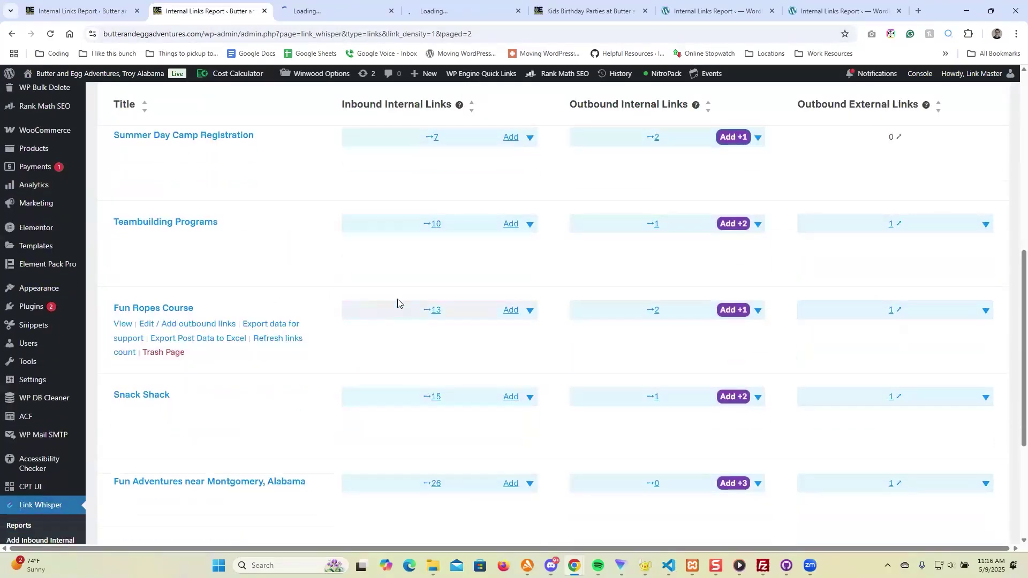
scroll(401, 300, down, 1)
click(734, 257)
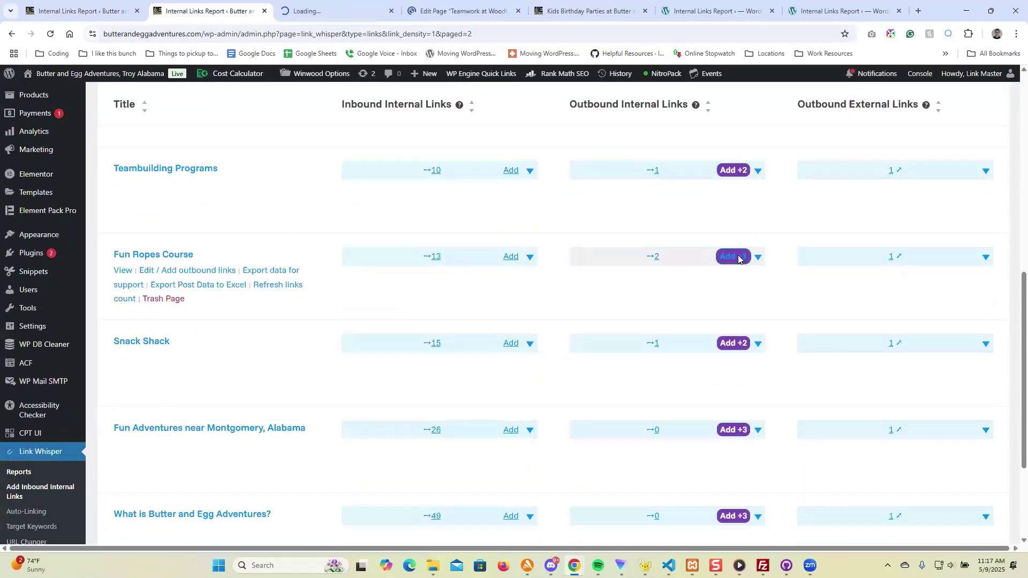
click(175, 13)
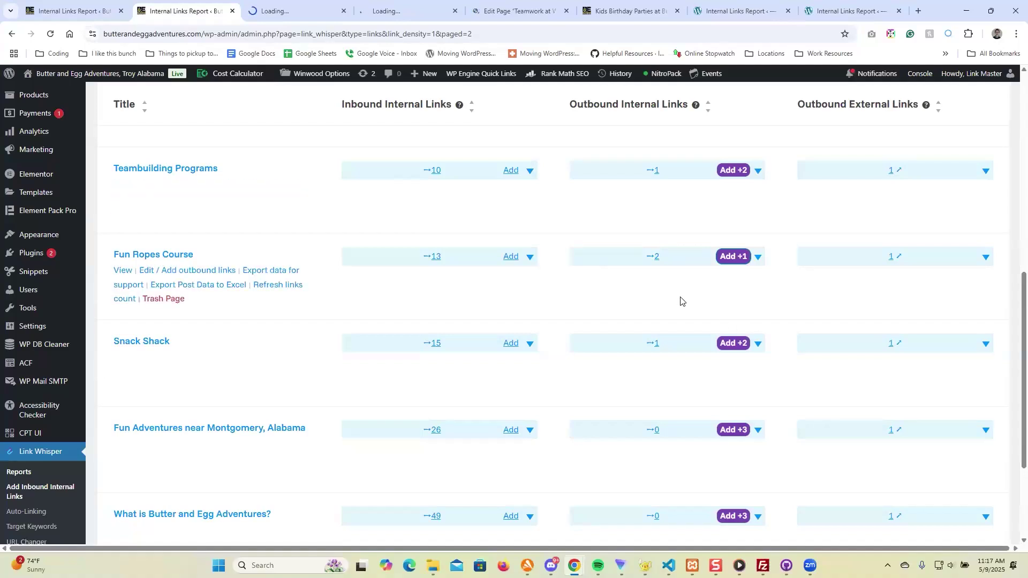
scroll(689, 308, down, 2)
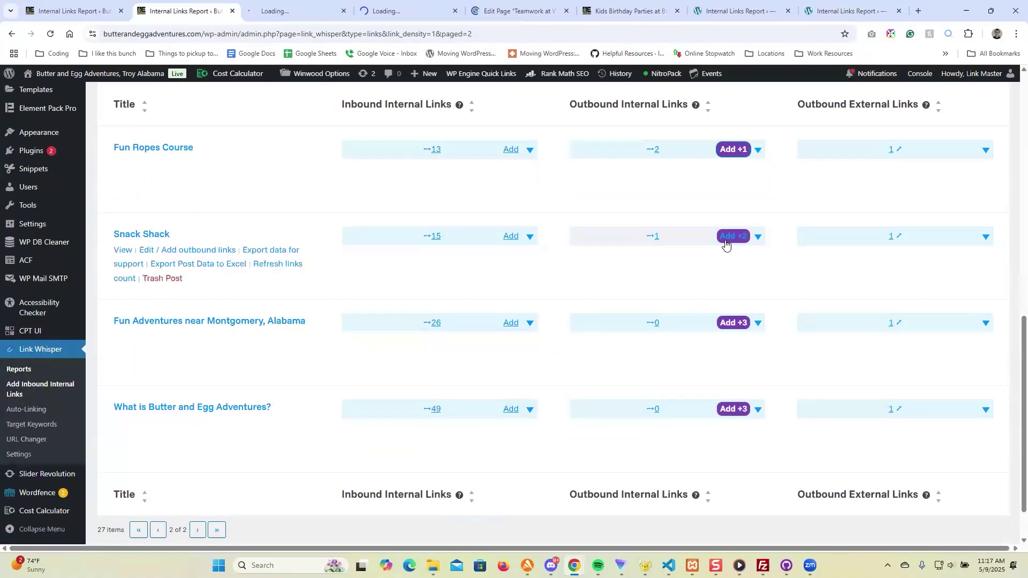
scroll(718, 276, down, 1)
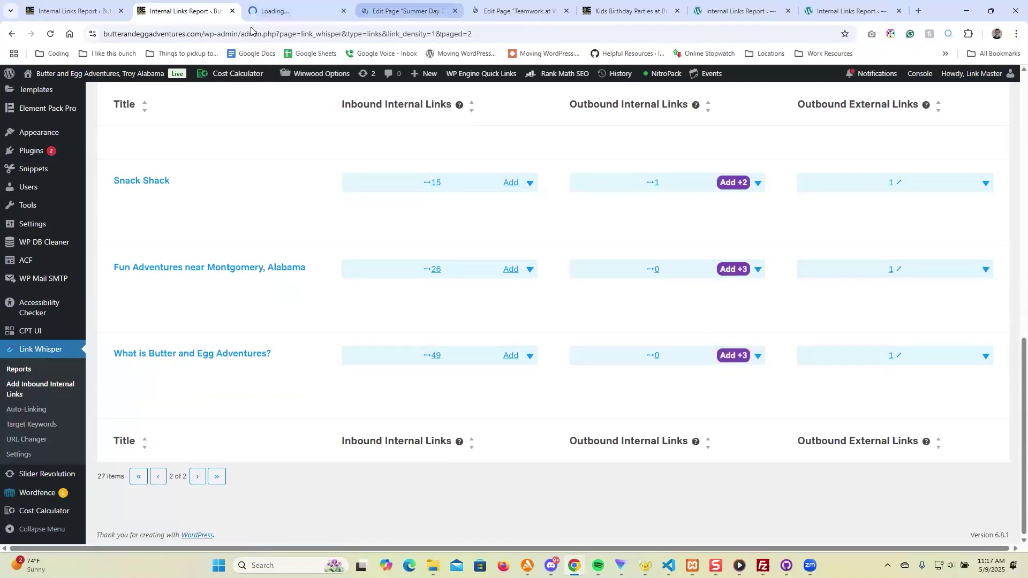
Step: Switch to the "Summer Day Camp Registration" editor, enable AI-Powered Suggestions under Link Whisper Suggested Links and regenerate the suggestions
click(406, 10)
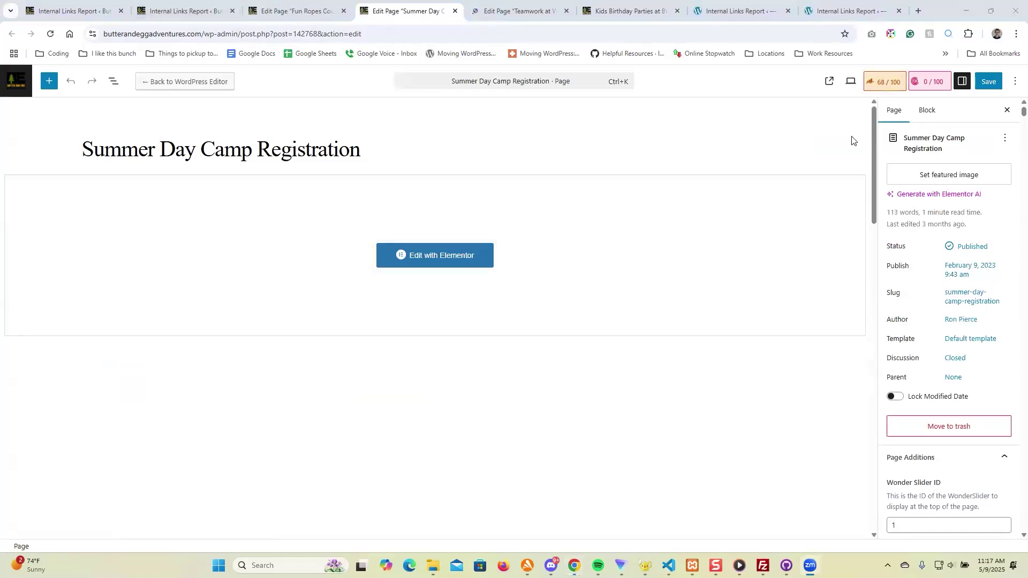
scroll(879, 180, down, 15)
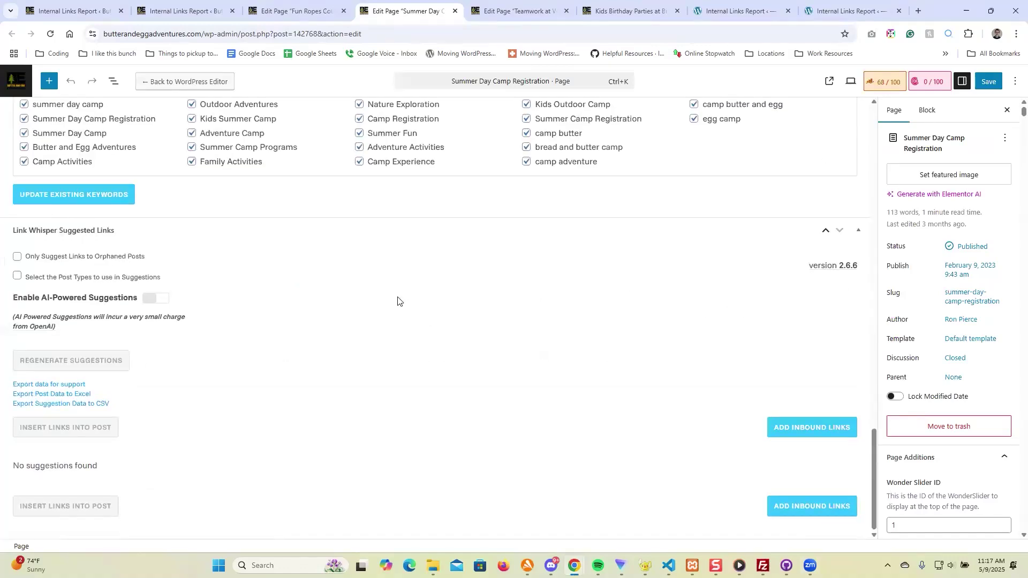
scroll(356, 312, up, 10)
scroll(355, 305, down, 10)
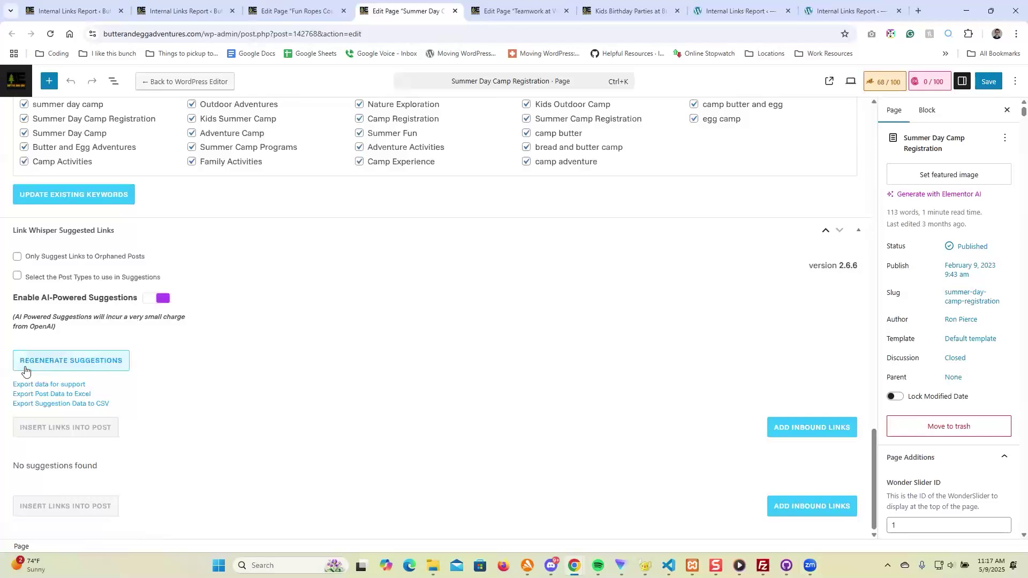
click(47, 366)
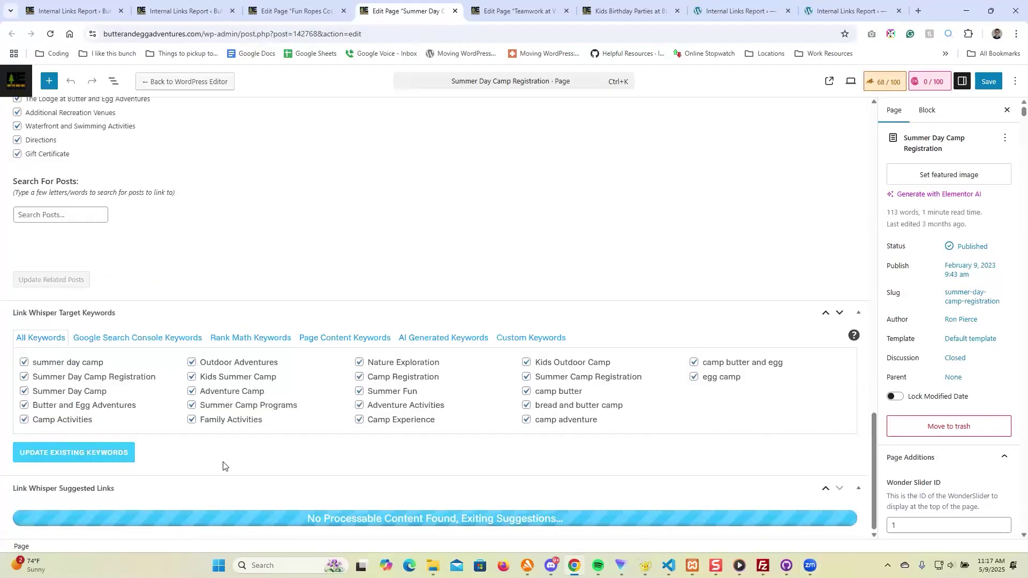
Step: Enable AI-Powered Suggestions once more and retry regenerating the link suggestions for "Summer Day Camp Registration"
scroll(218, 458, down, 5)
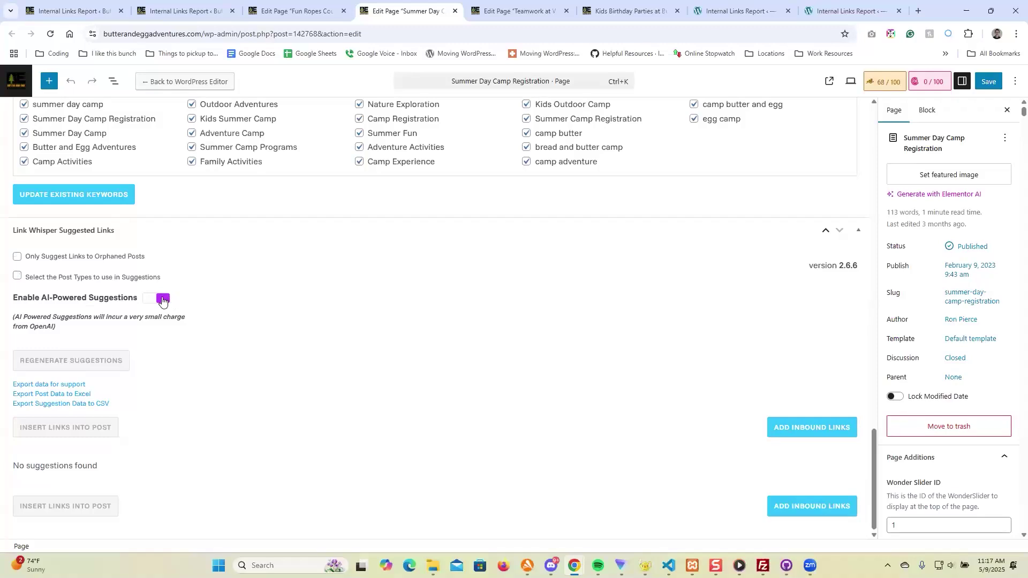
click(69, 363)
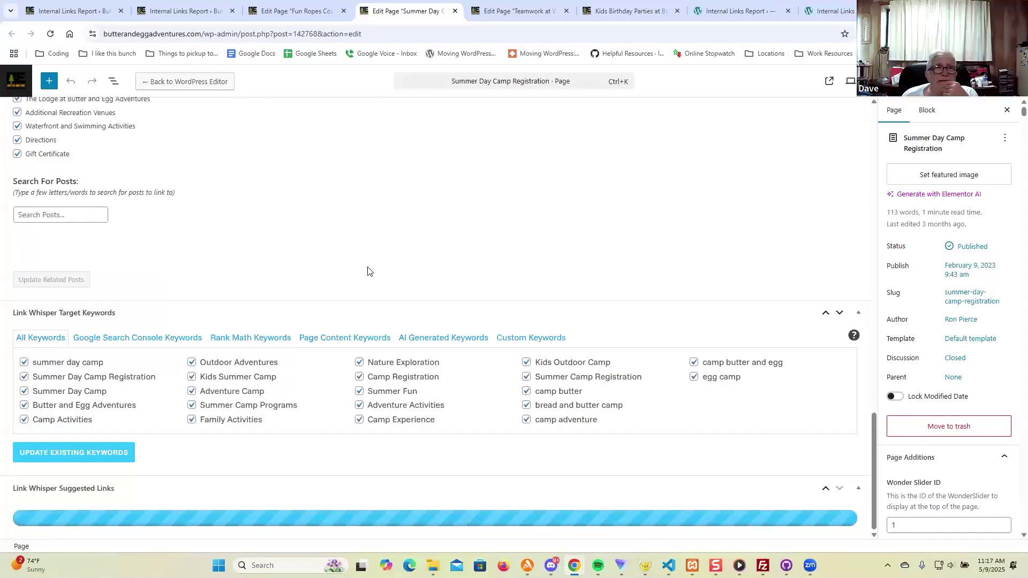
scroll(356, 260, down, 5)
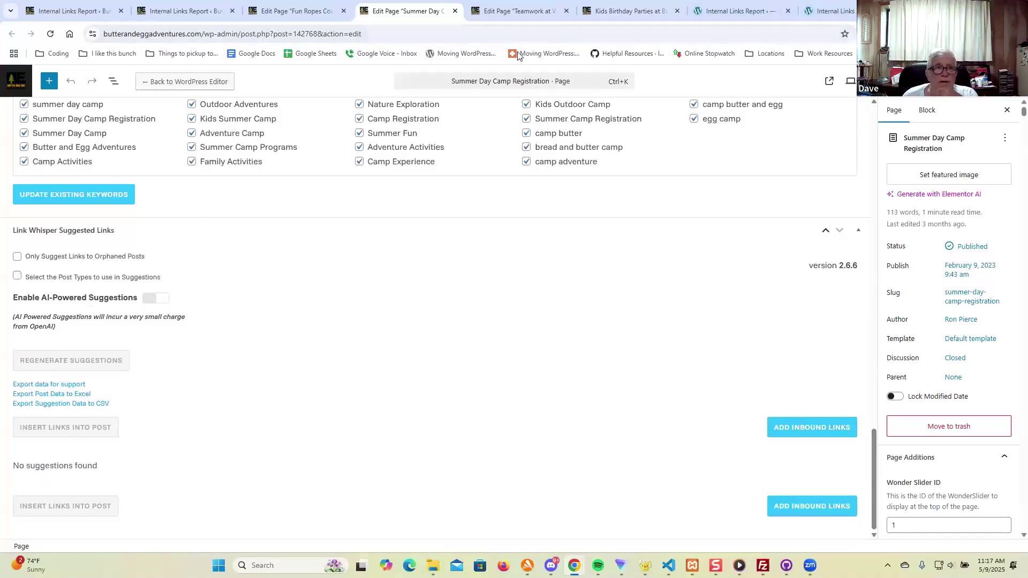
Step: Switch to the "Fun Ropes Course" editor and check its Link Whisper target keywords and suggested links
click(257, 8)
scroll(333, 140, down, 15)
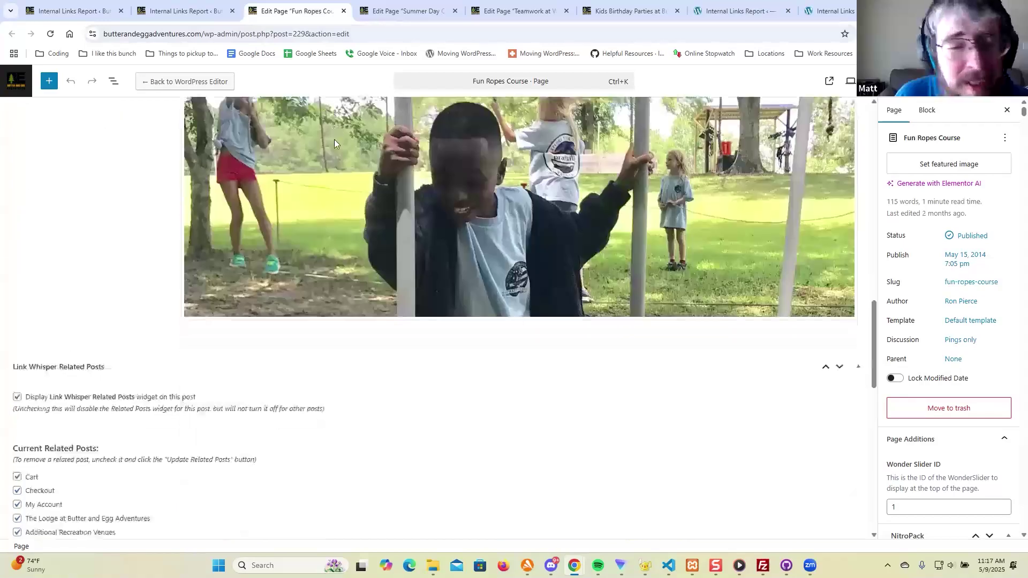
scroll(510, 196, up, 15)
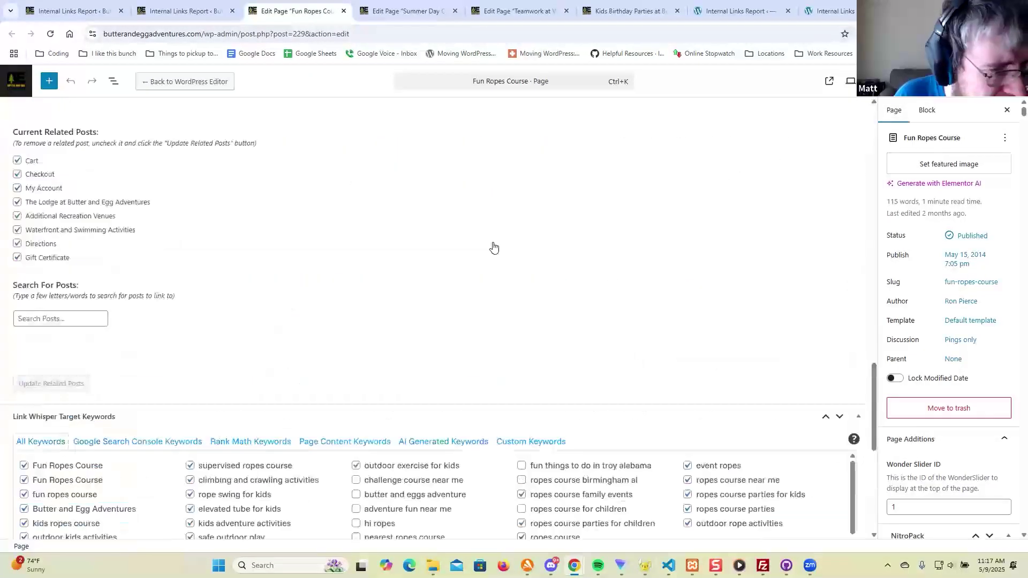
scroll(532, 325, up, 10)
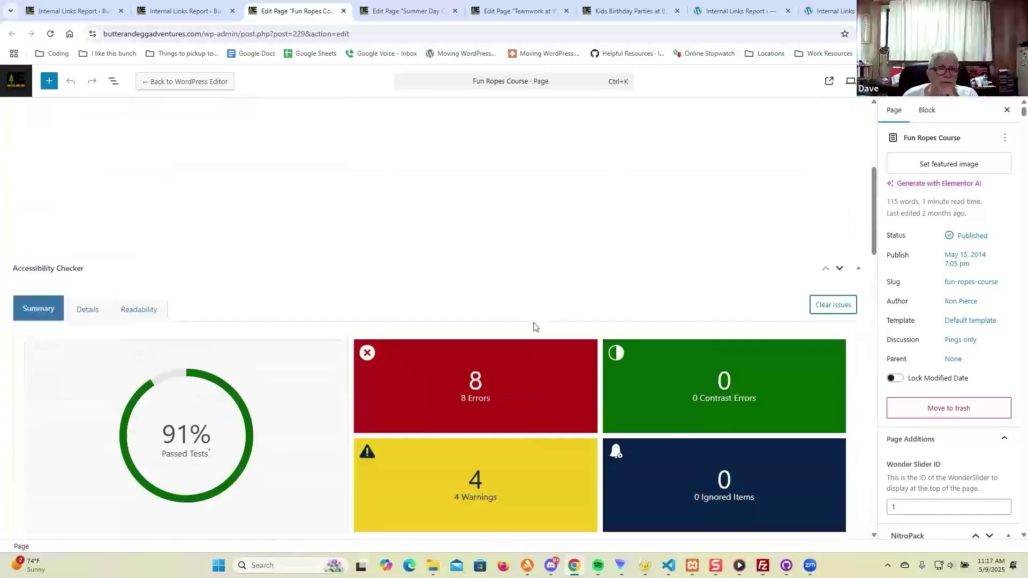
middle_click(354, 204)
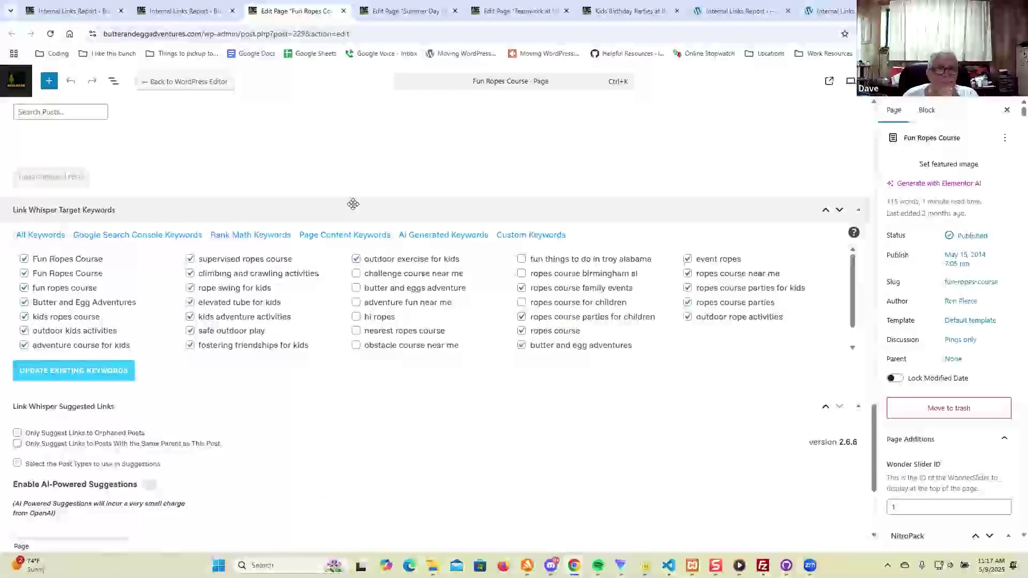
click(320, 145)
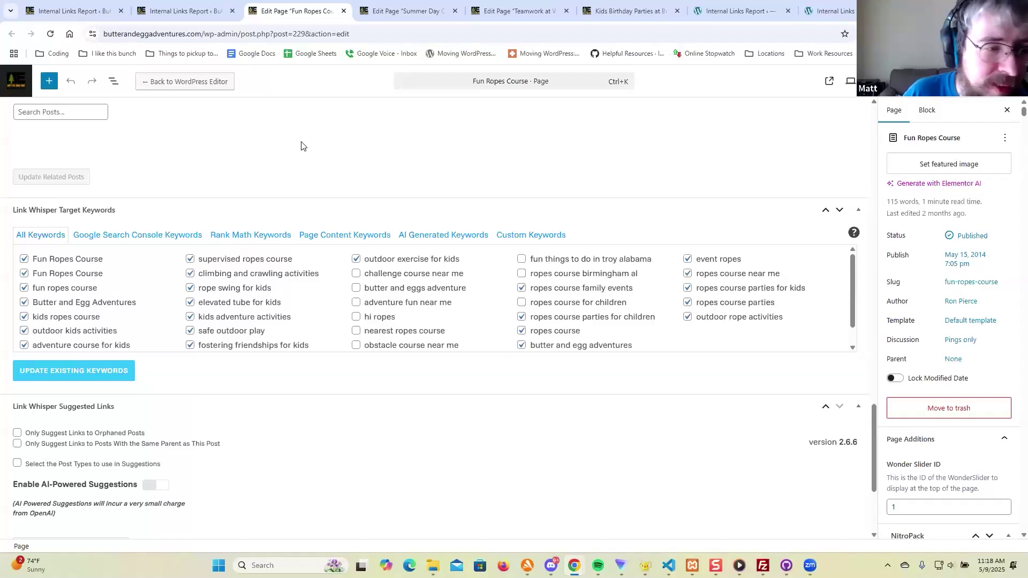
scroll(301, 146, down, 3)
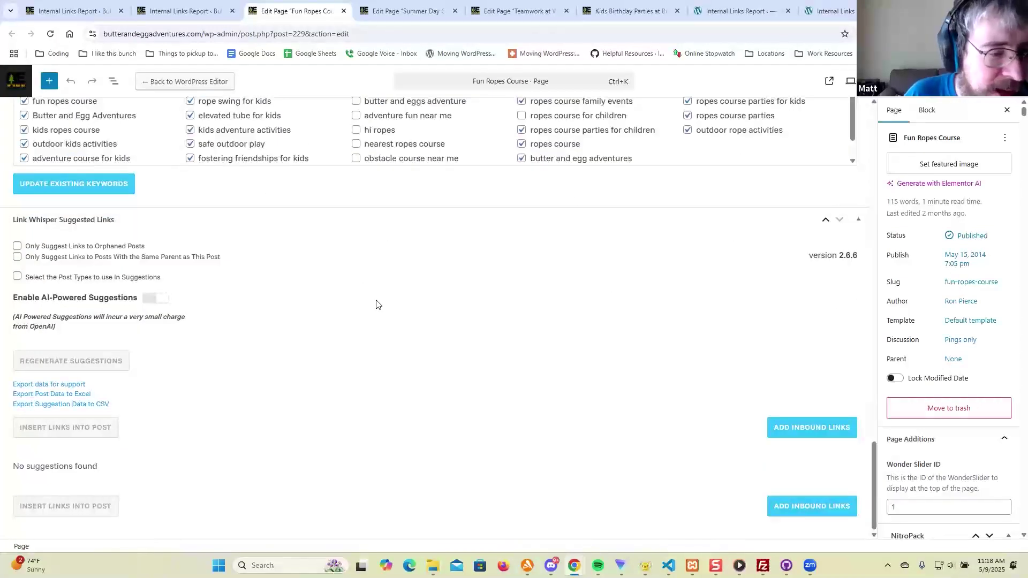
scroll(354, 327, down, 10)
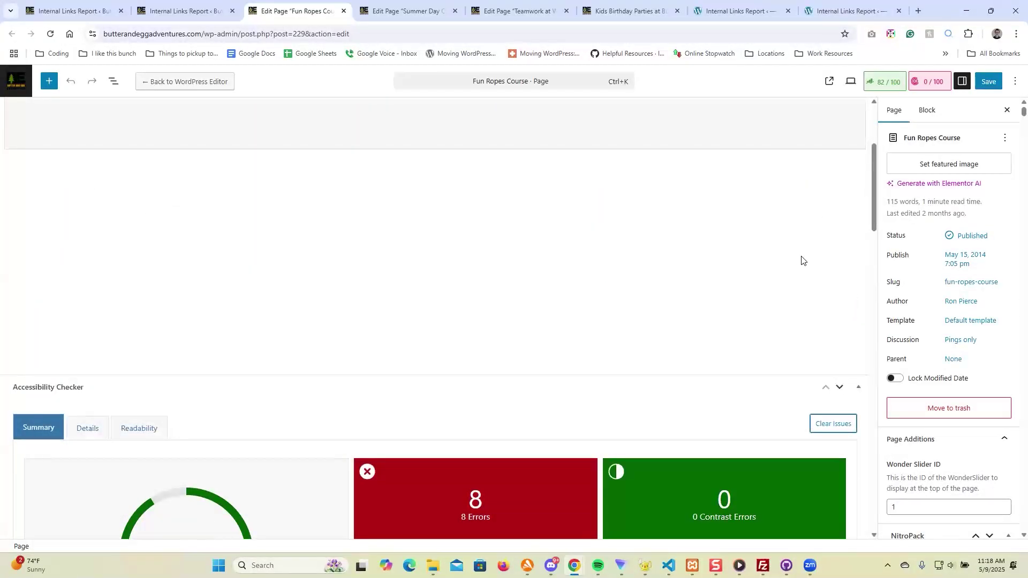
Step: Close the "Fun Ropes Course" and "Summer Day Camp Registration" editors and review the outbound link suggestions for "Teamwork at Woodland Encounter Course"
key(ctrl+w)
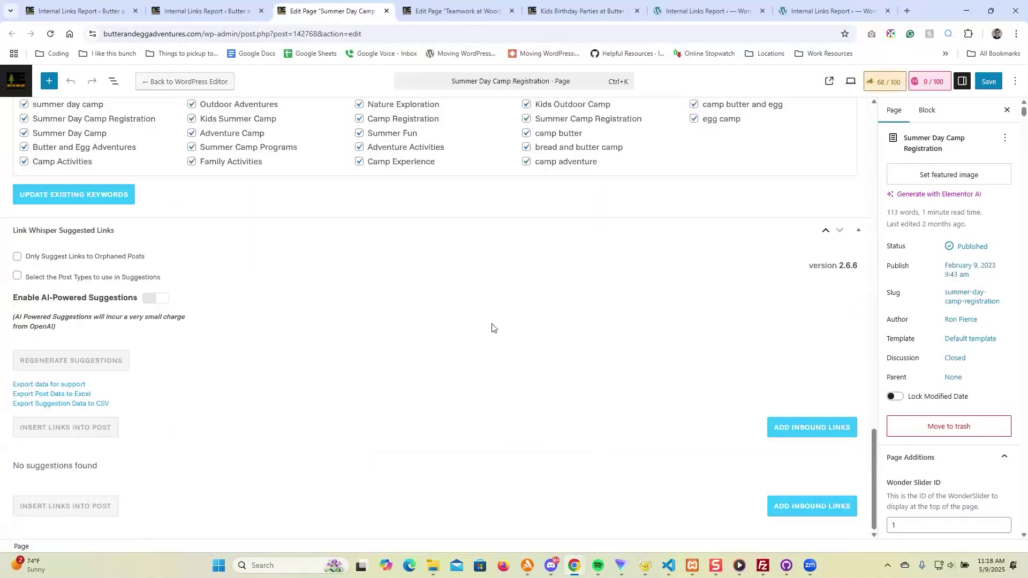
key(ctrl+w)
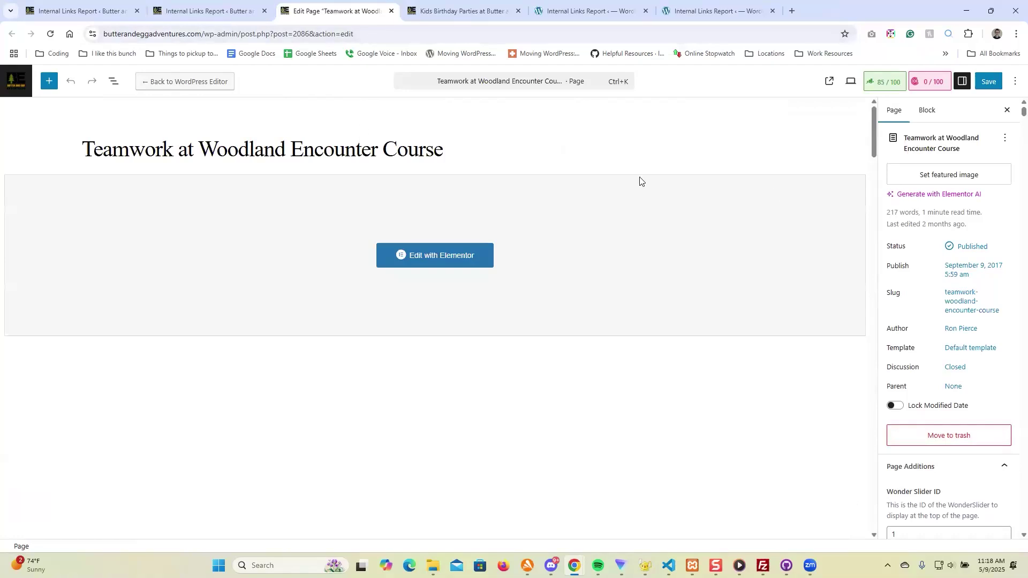
drag(875, 118, 884, 470)
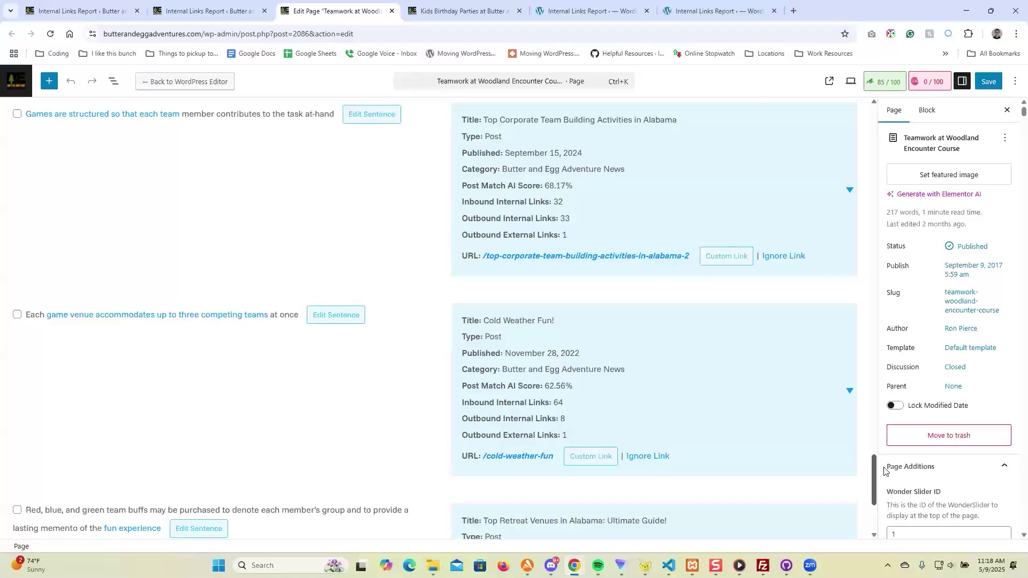
drag(884, 471, 887, 504)
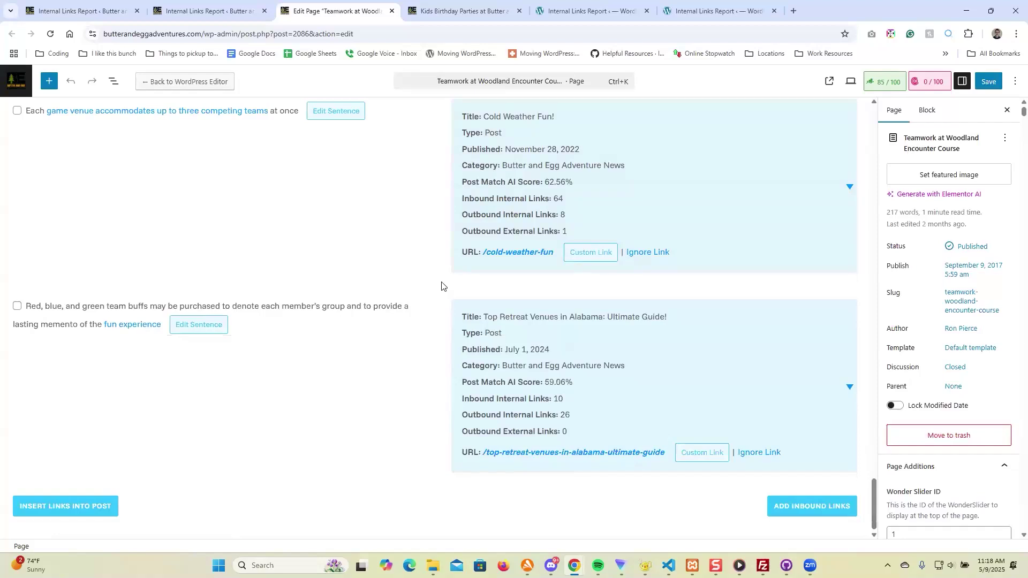
scroll(440, 288, up, 5)
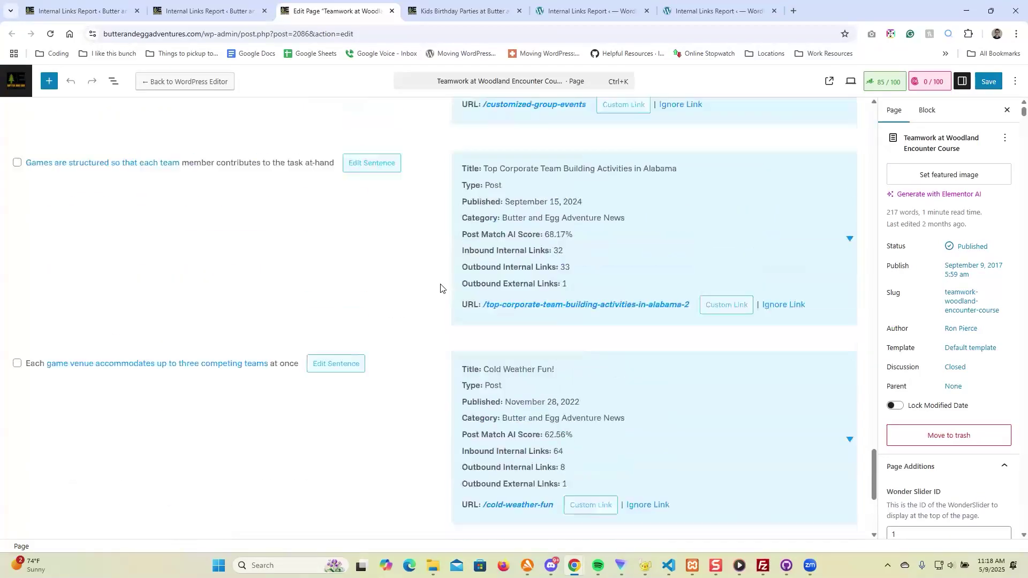
scroll(441, 282, up, 12)
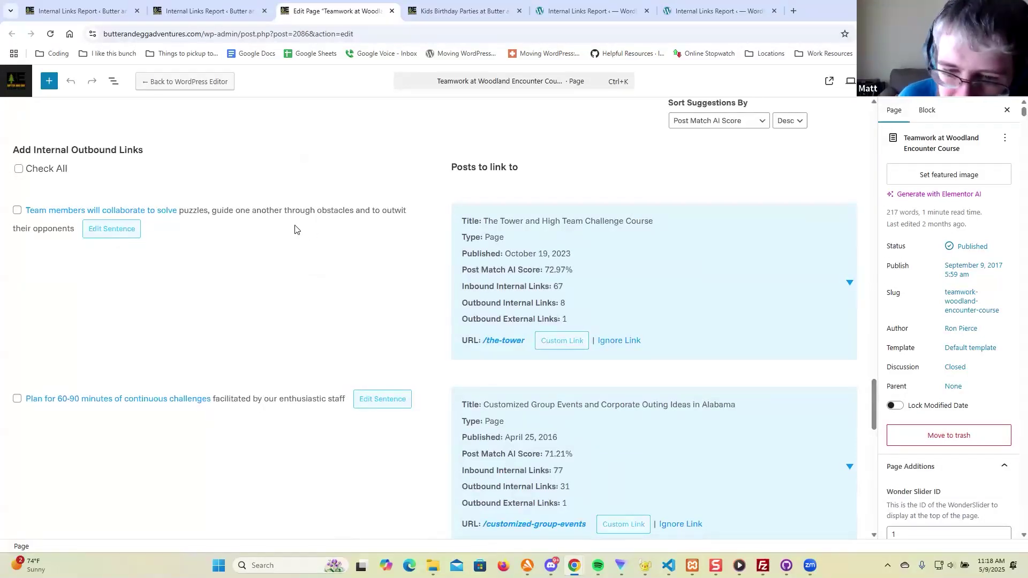
Step: Examine the alternative target posts offered for the "Team members will collaborate to solve" suggestion, and collapse the list
click(811, 289)
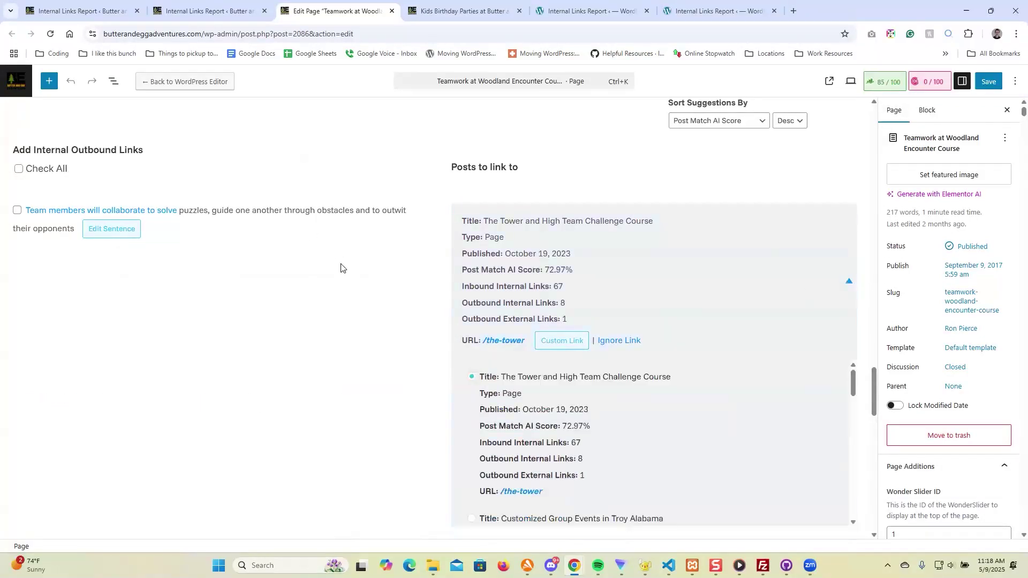
scroll(343, 268, down, 1)
scroll(370, 267, down, 2)
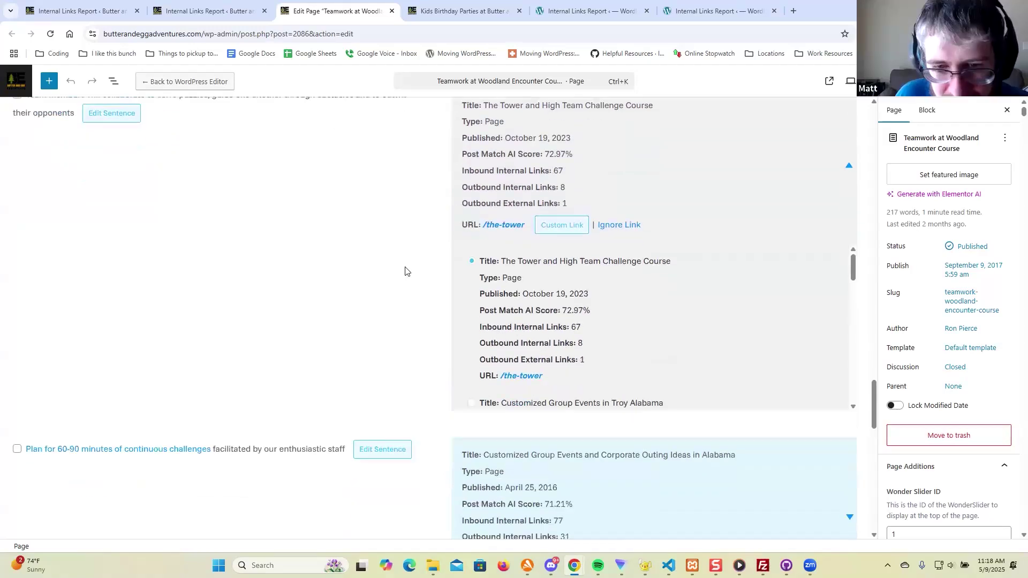
scroll(742, 268, down, 1)
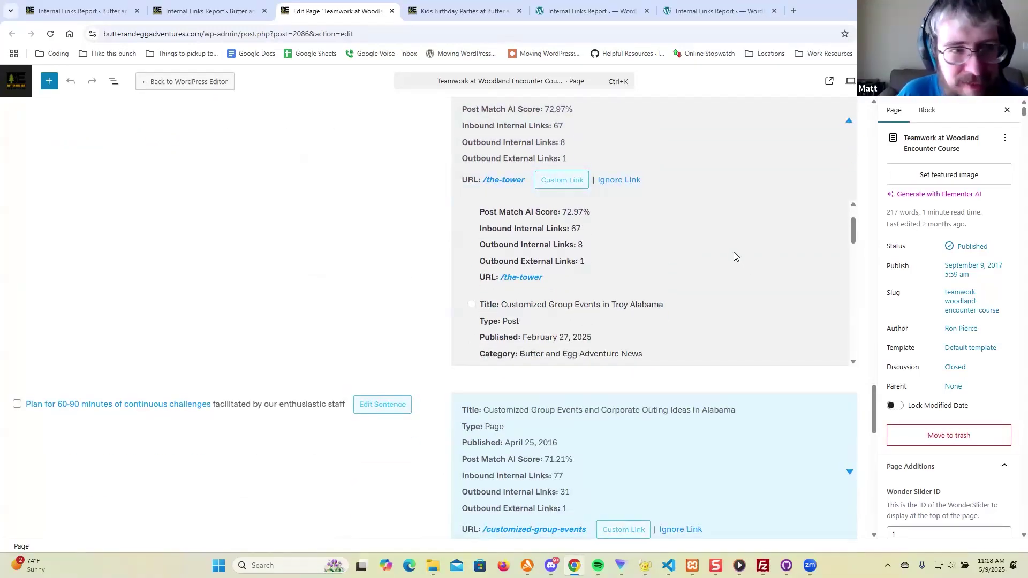
scroll(733, 250, up, 1)
scroll(733, 250, down, 3)
scroll(731, 251, down, 3)
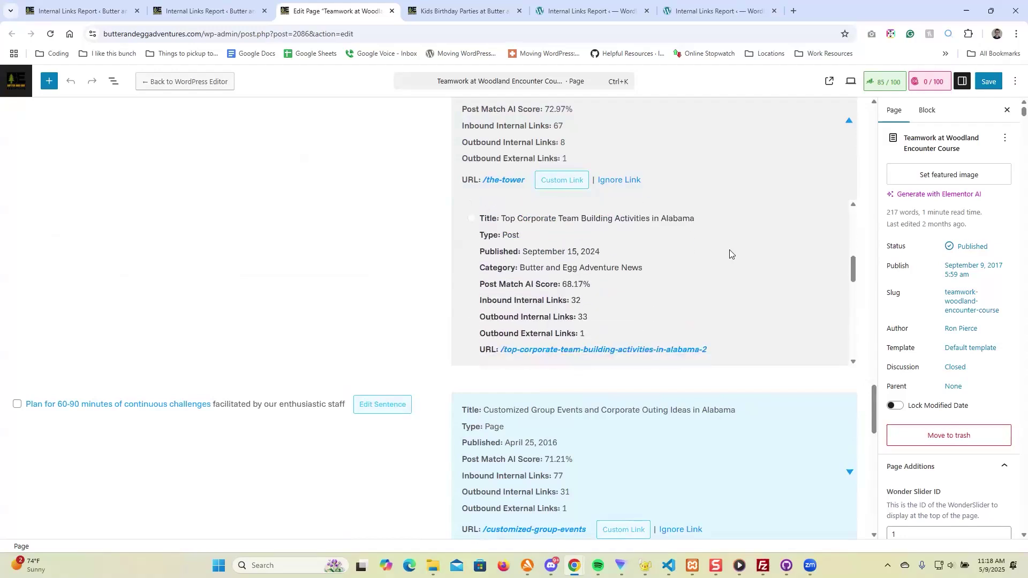
scroll(730, 252, up, 2)
scroll(730, 252, up, 3)
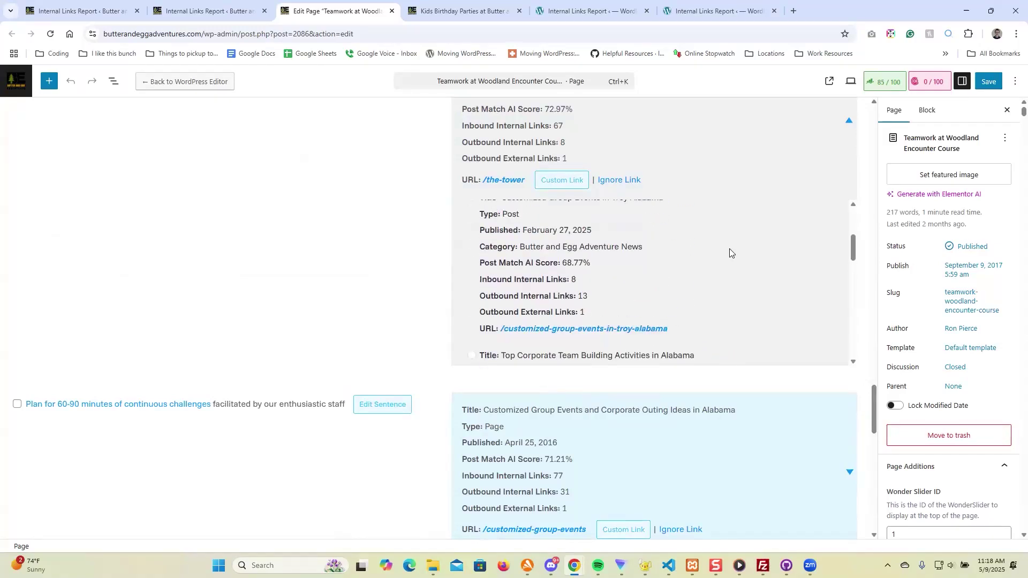
scroll(733, 251, down, 4)
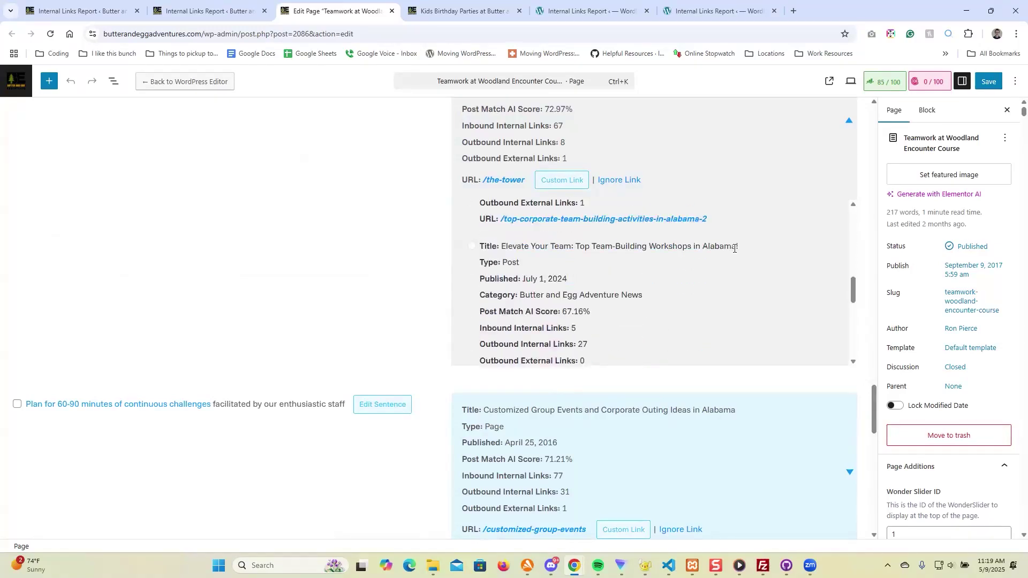
scroll(734, 248, down, 3)
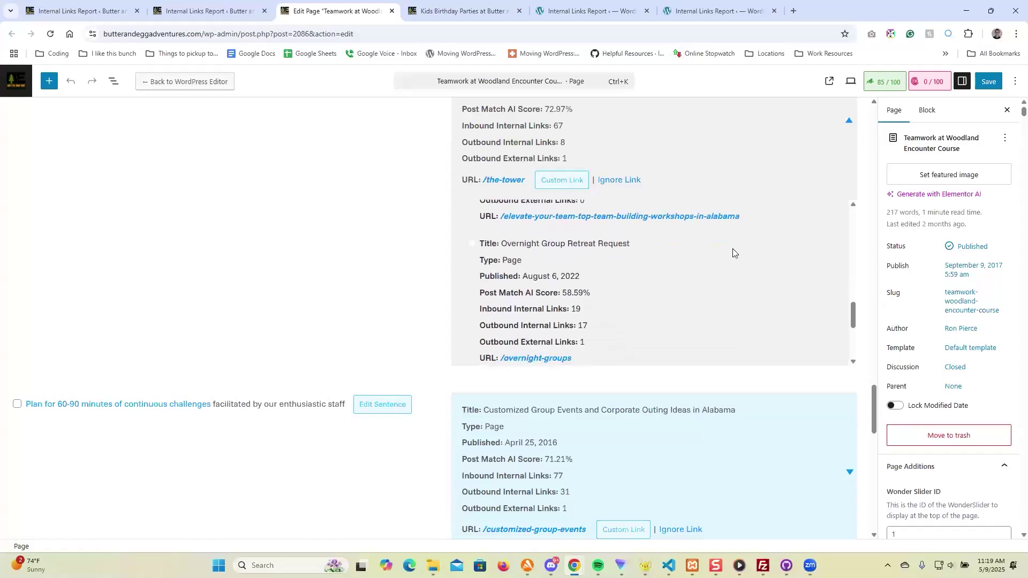
click(842, 123)
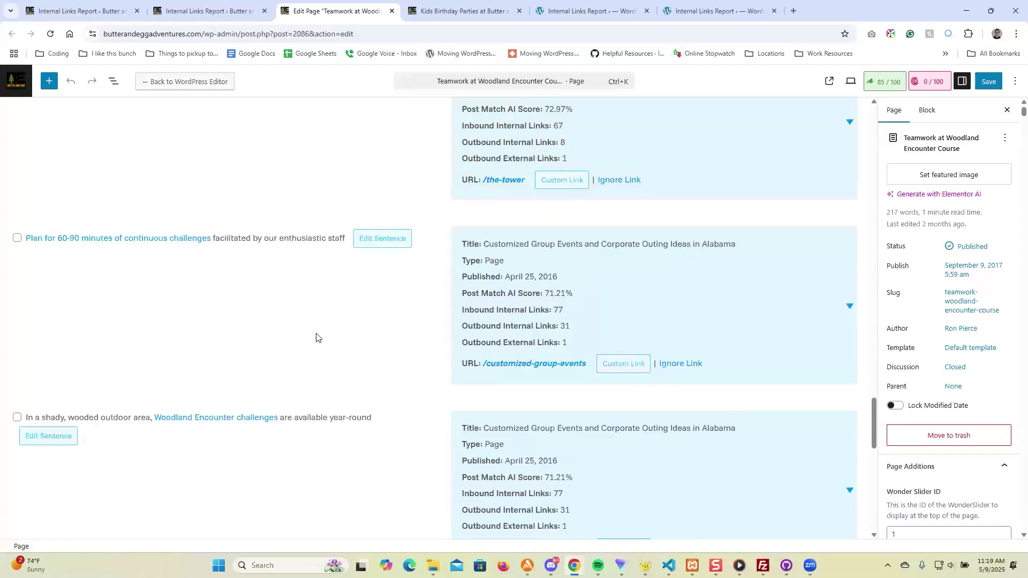
Step: Select the "In a shady, wooded outdoor area" suggestion with target "Top Group Adventure Activities in Alabama!" and anchor text "Woodland Encounter challenges"
scroll(317, 334, down, 3)
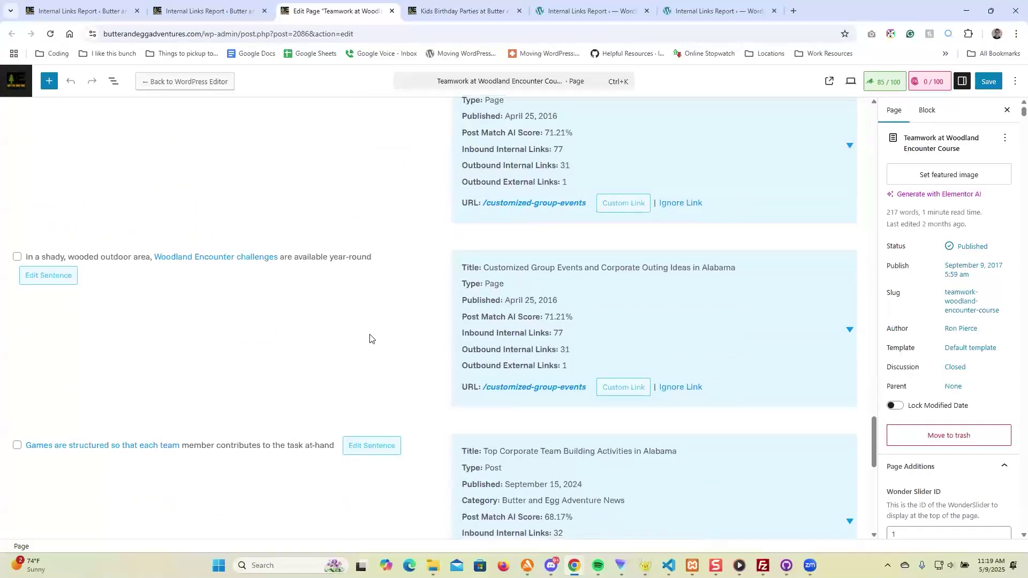
scroll(368, 338, down, 1)
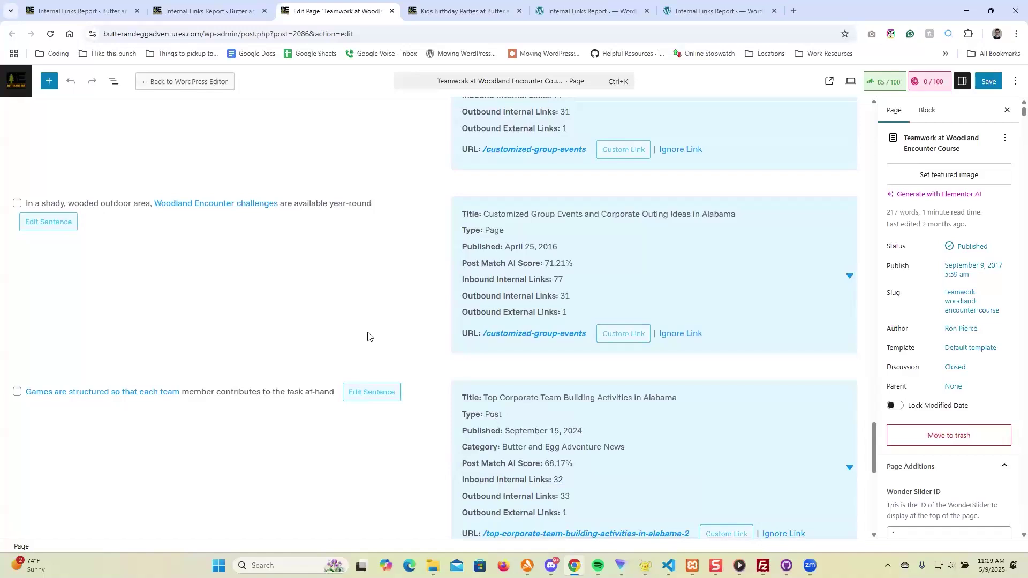
click(850, 276)
scroll(642, 379, down, 1)
scroll(398, 370, down, 2)
scroll(707, 340, down, 1)
scroll(708, 340, down, 4)
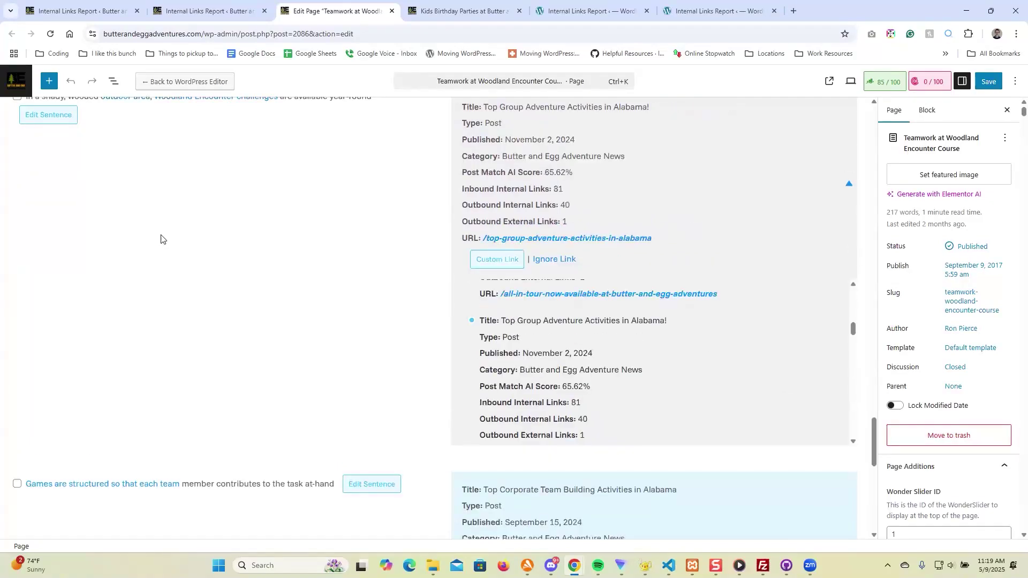
scroll(160, 239, up, 1)
click(15, 151)
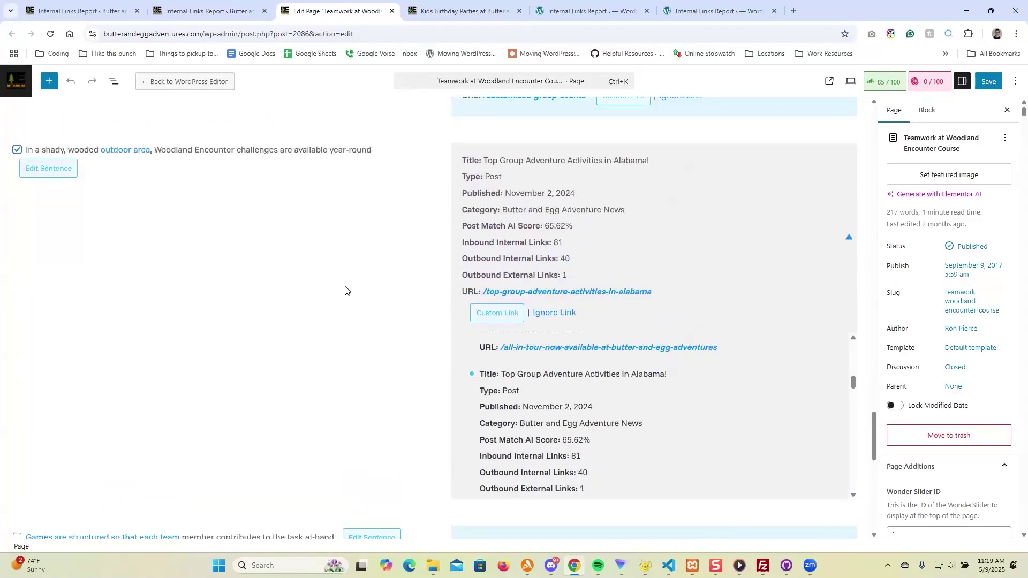
scroll(345, 290, up, 1)
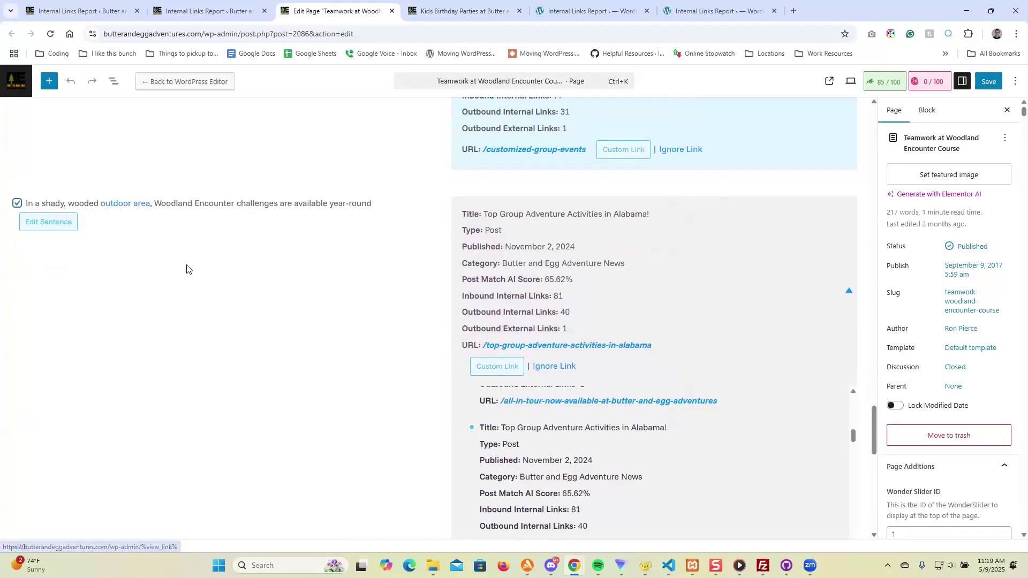
click(175, 203)
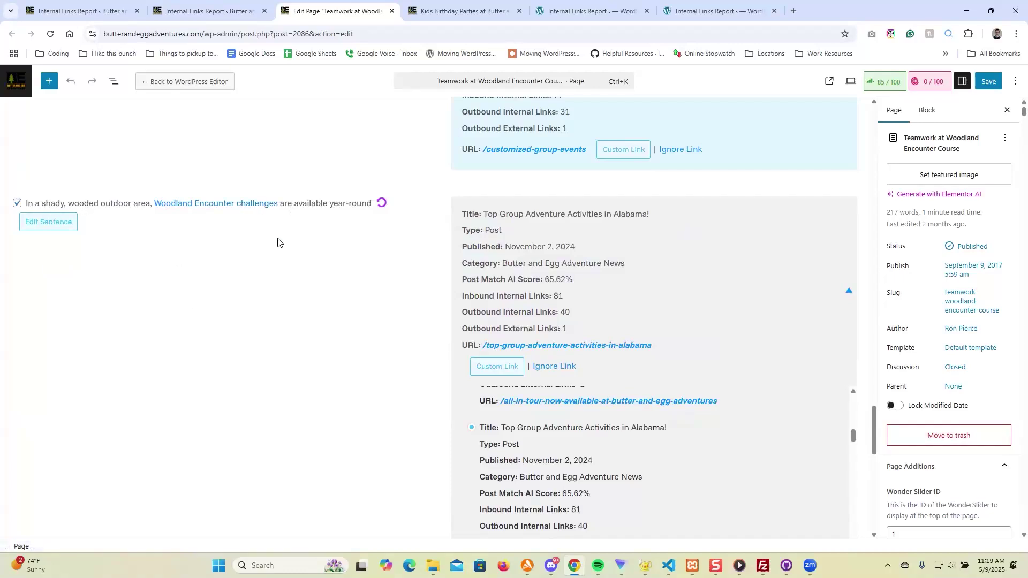
Step: Choose "Elevate Your Team: Top Team-Building Workshops in Alabama!" as the target post for the "Games are structured so that each team" suggestion
scroll(278, 241, down, 6)
scroll(305, 291, down, 1)
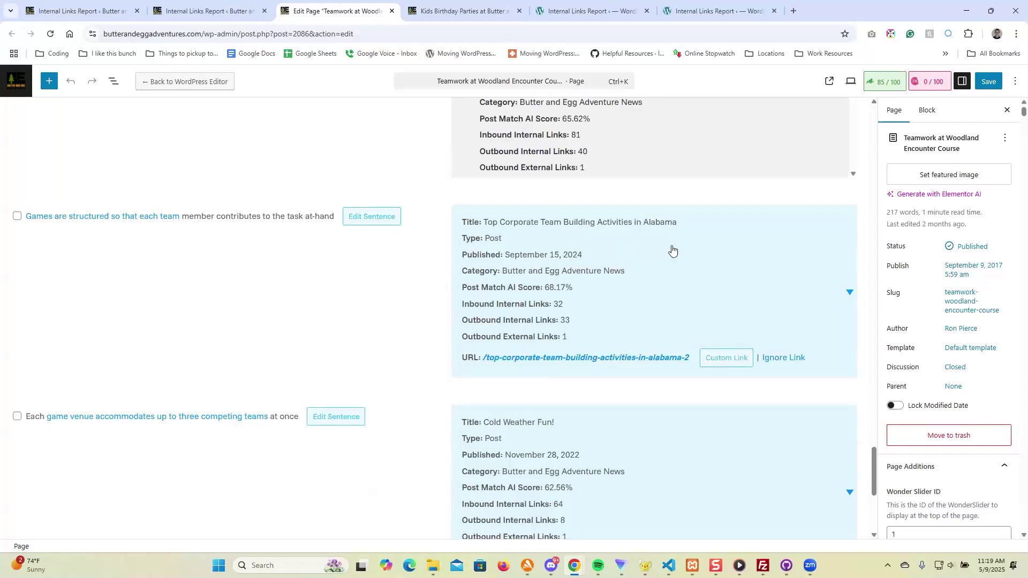
click(676, 275)
scroll(509, 300, down, 3)
scroll(673, 272, down, 2)
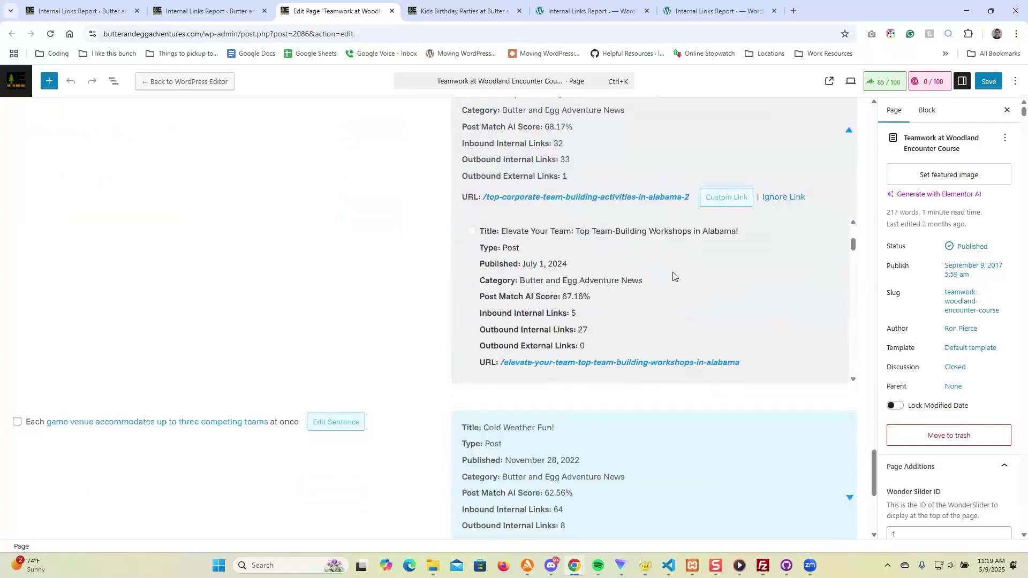
scroll(316, 253, up, 1)
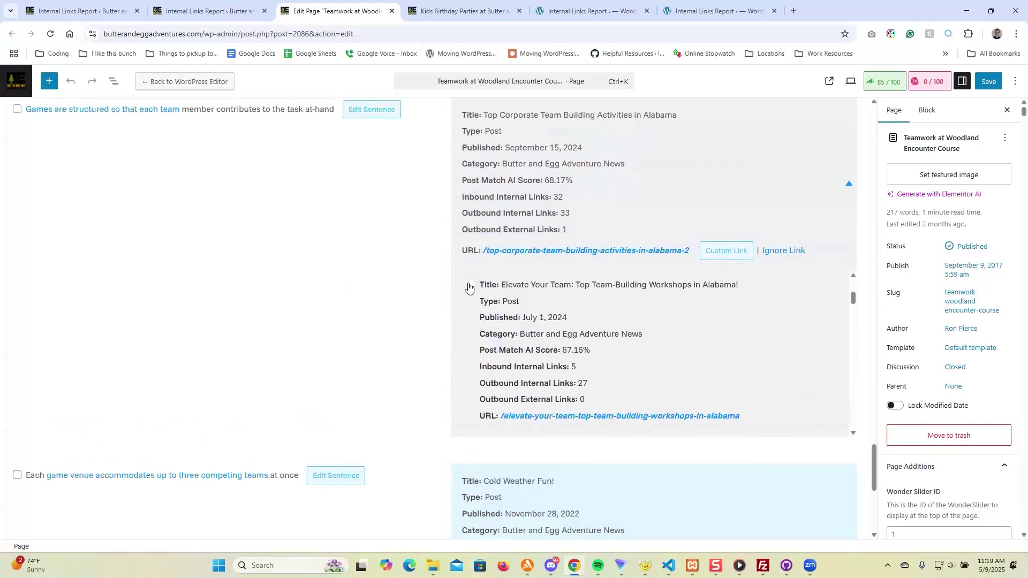
click(469, 288)
scroll(319, 266, up, 1)
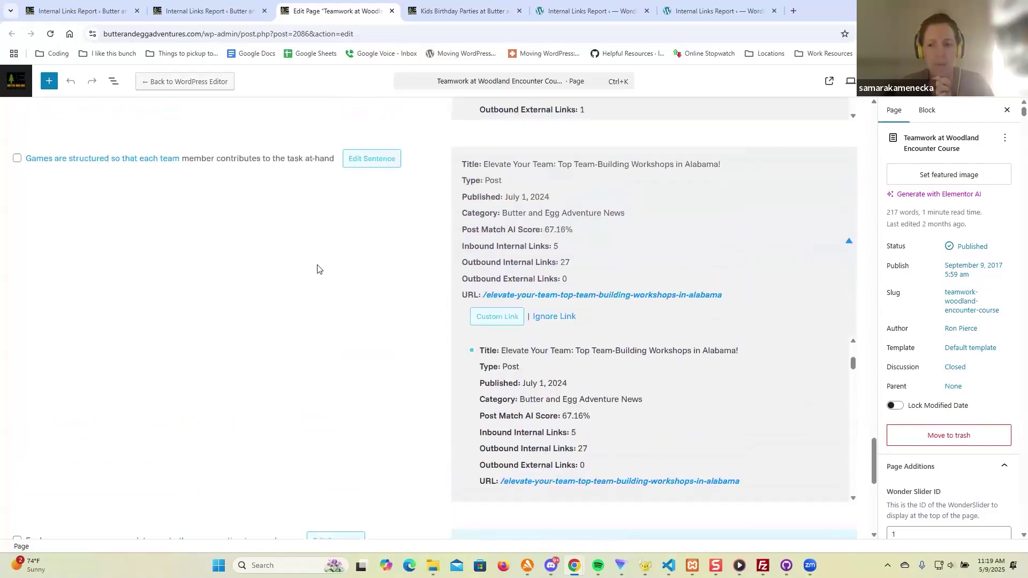
Step: Change the anchor text in the "Games are structured" sentence to "each team member contributes"
click(164, 165)
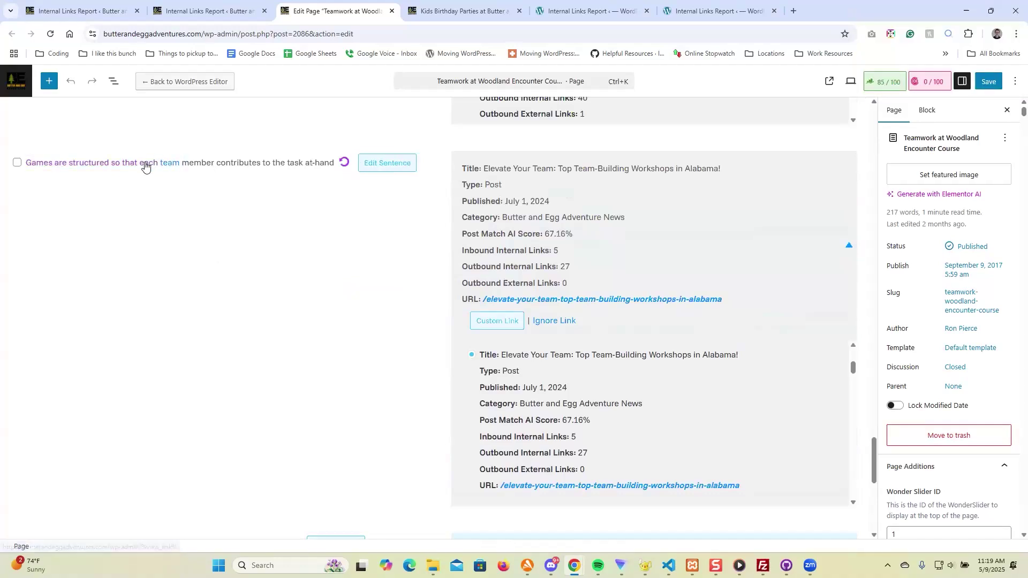
click(149, 163)
click(236, 163)
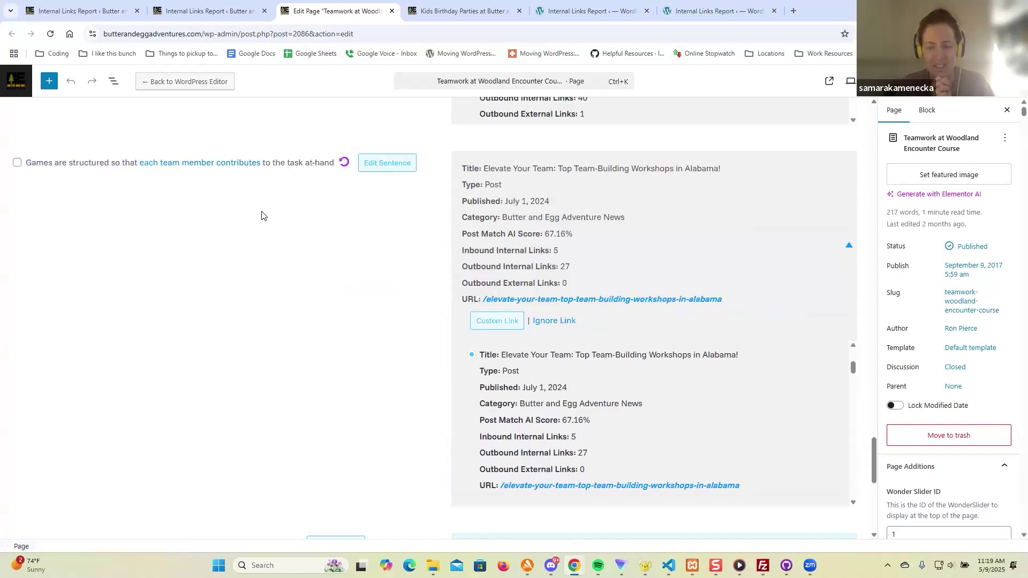
scroll(316, 304, down, 5)
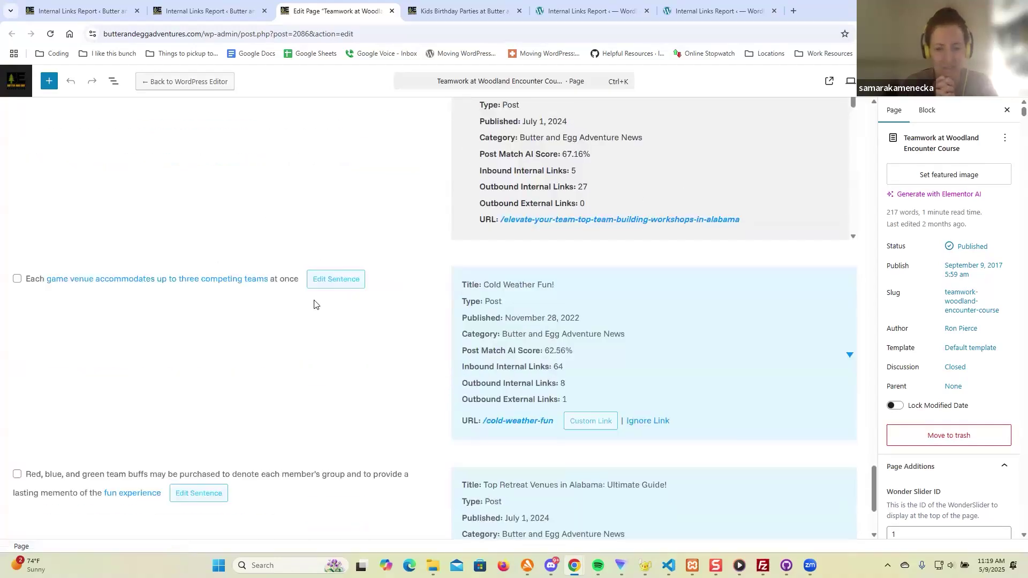
scroll(168, 276, up, 5)
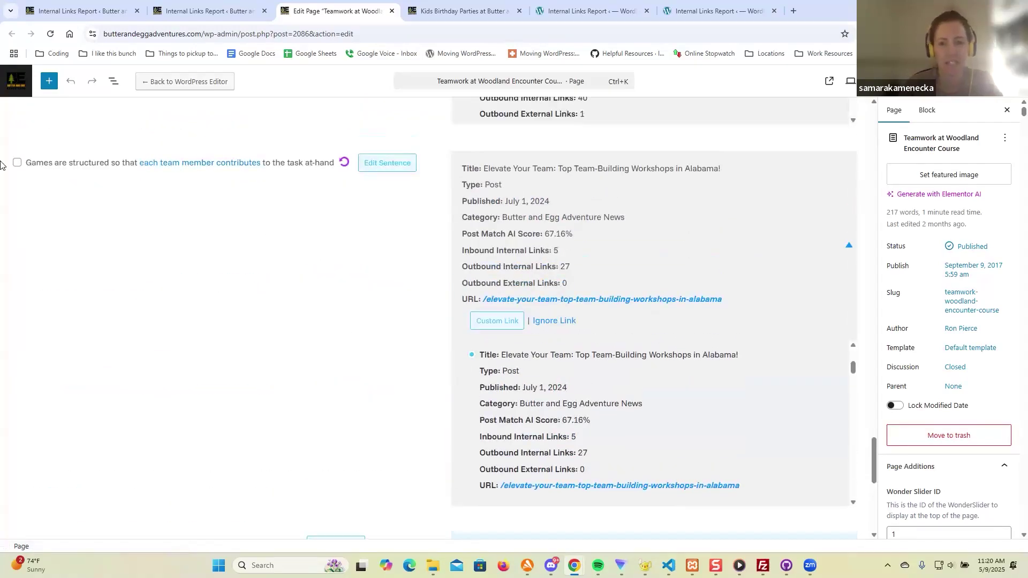
Step: Examine the alternative target posts offered for the "Each game venue accommodates up to three competing teams" suggestion
scroll(220, 245, down, 5)
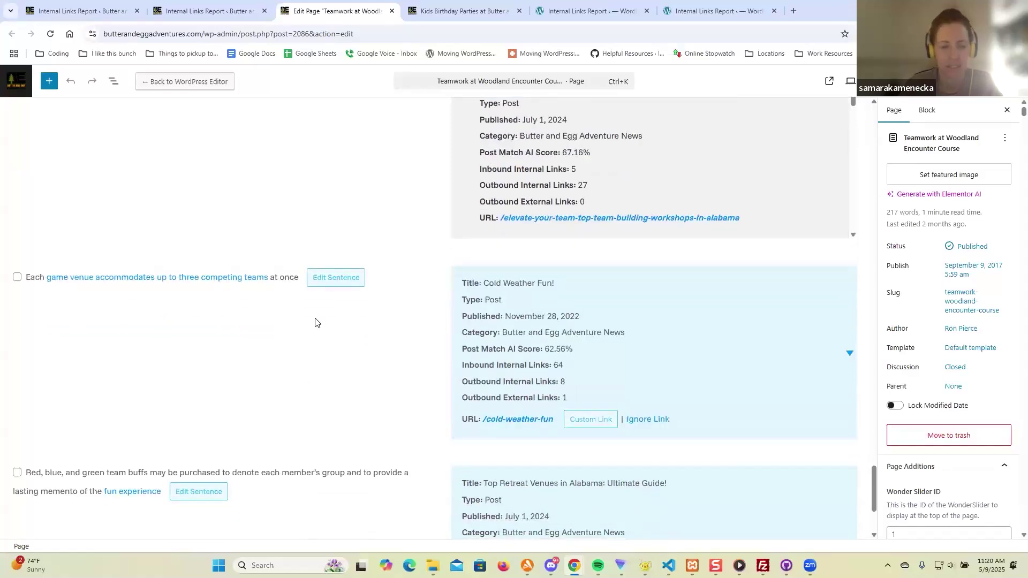
scroll(635, 289, down, 2)
click(729, 259)
scroll(339, 320, down, 2)
scroll(666, 301, down, 5)
scroll(331, 255, down, 2)
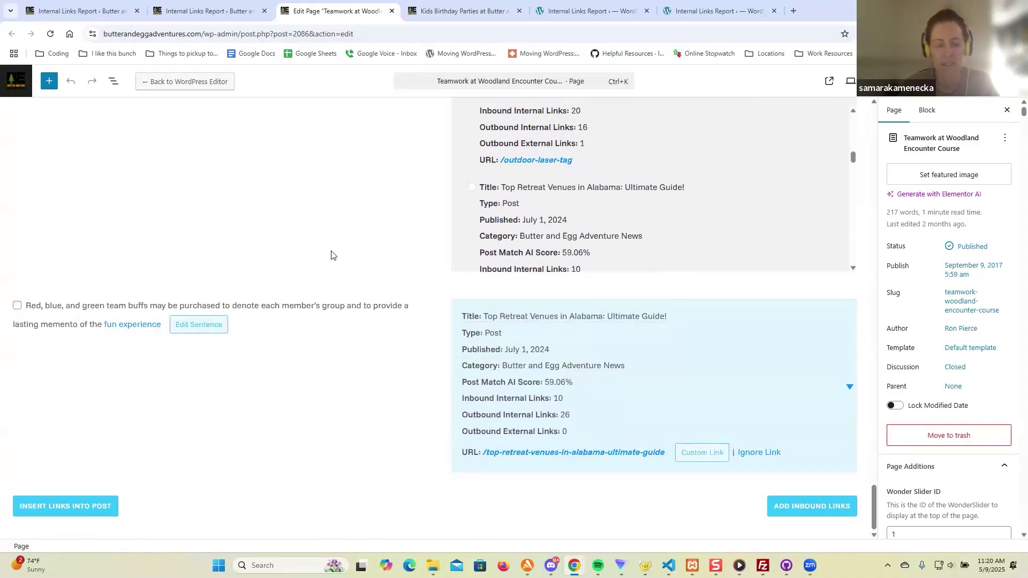
Step: Examine the alternative target posts offered for the "Red, blue, and green team buffs" suggestion and compare them with the preceding suggestion
click(699, 392)
scroll(391, 369, down, 2)
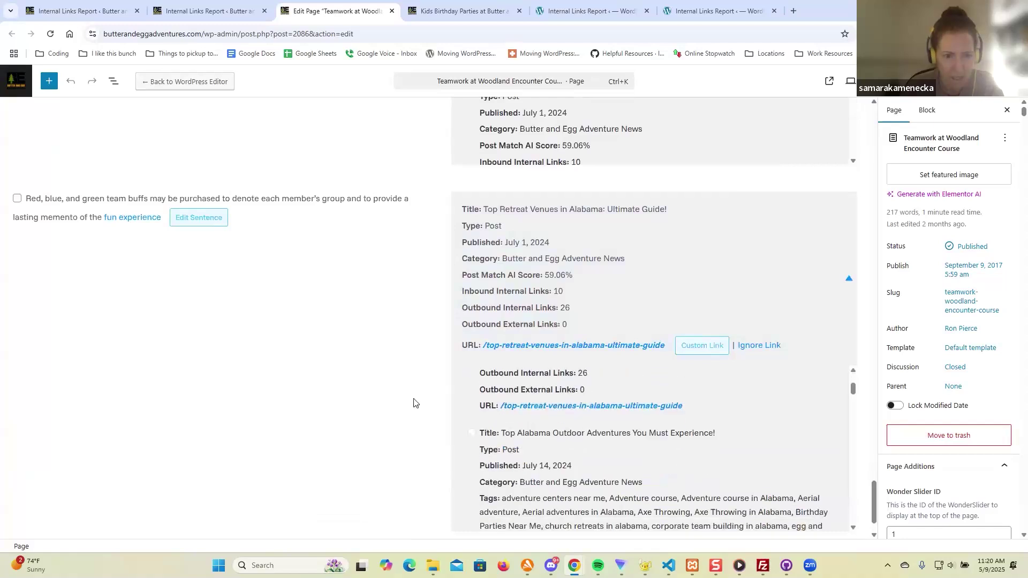
scroll(413, 403, down, 1)
scroll(626, 413, down, 3)
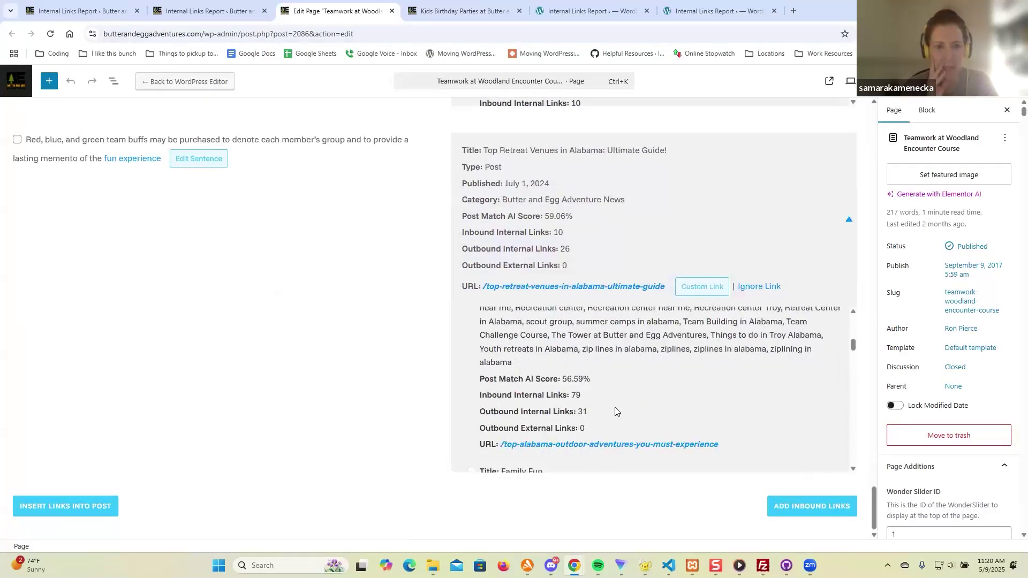
scroll(616, 410, up, 4)
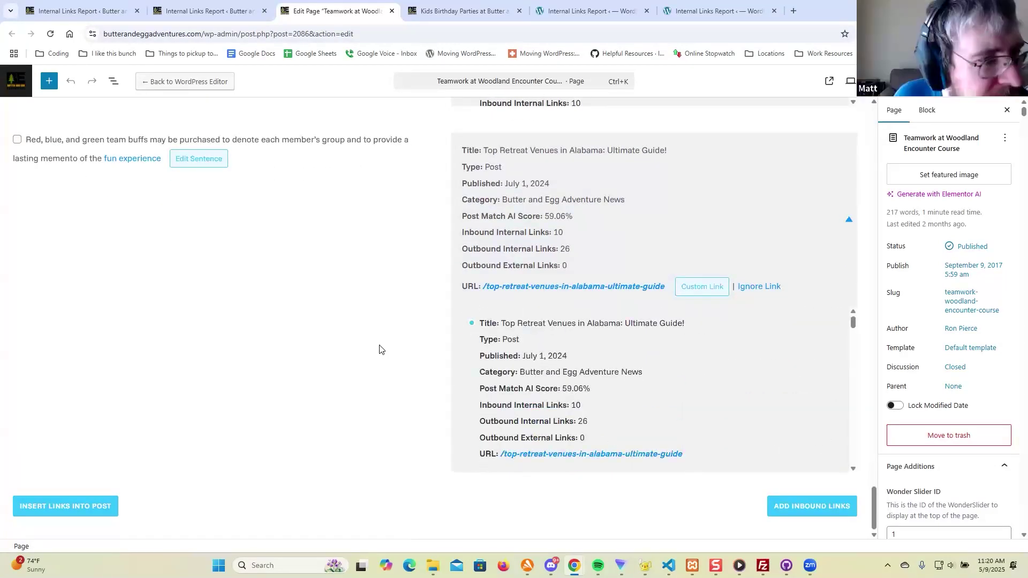
scroll(386, 360, up, 1)
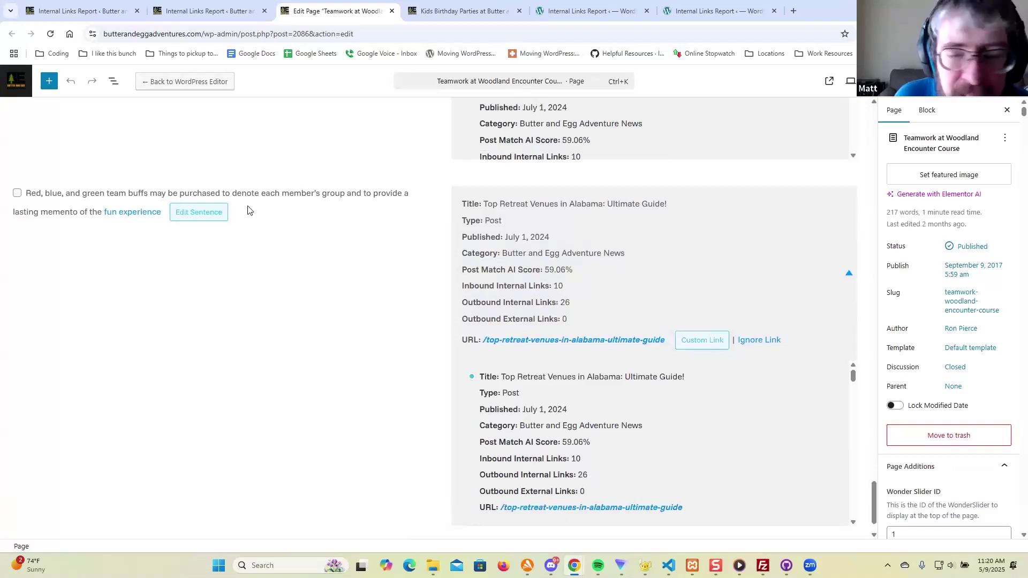
scroll(281, 367, up, 5)
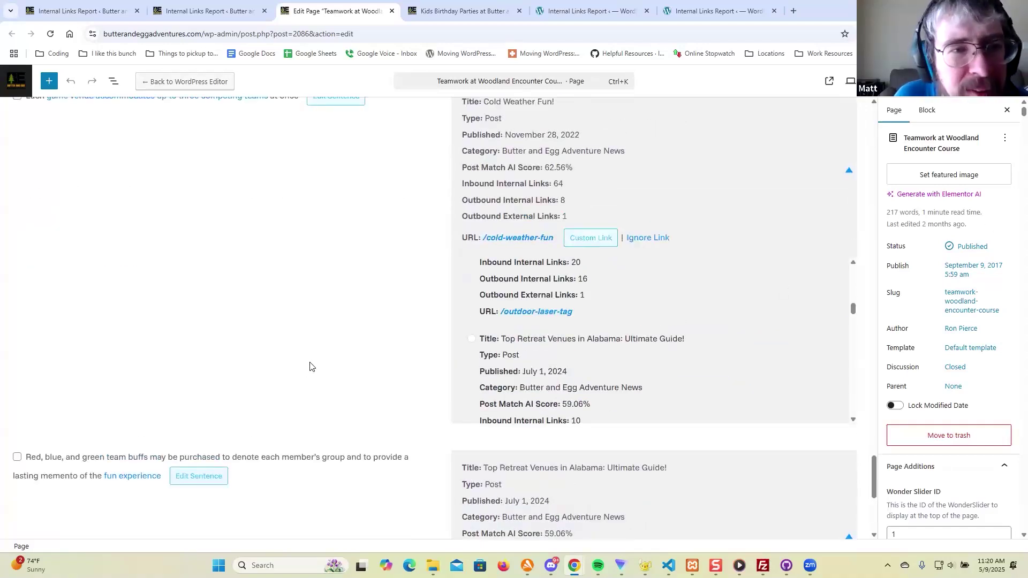
scroll(309, 367, down, 6)
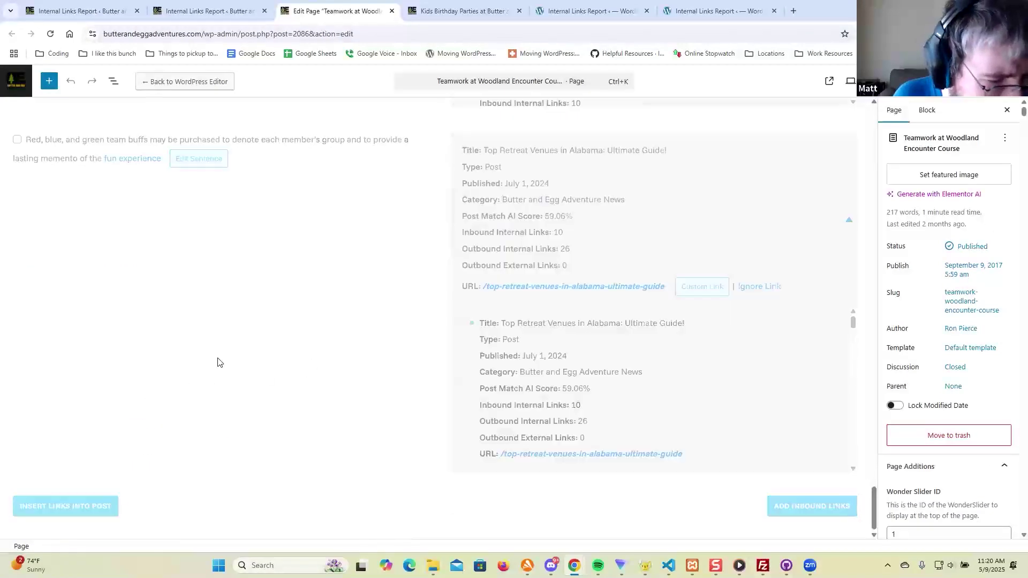
scroll(289, 333, up, 4)
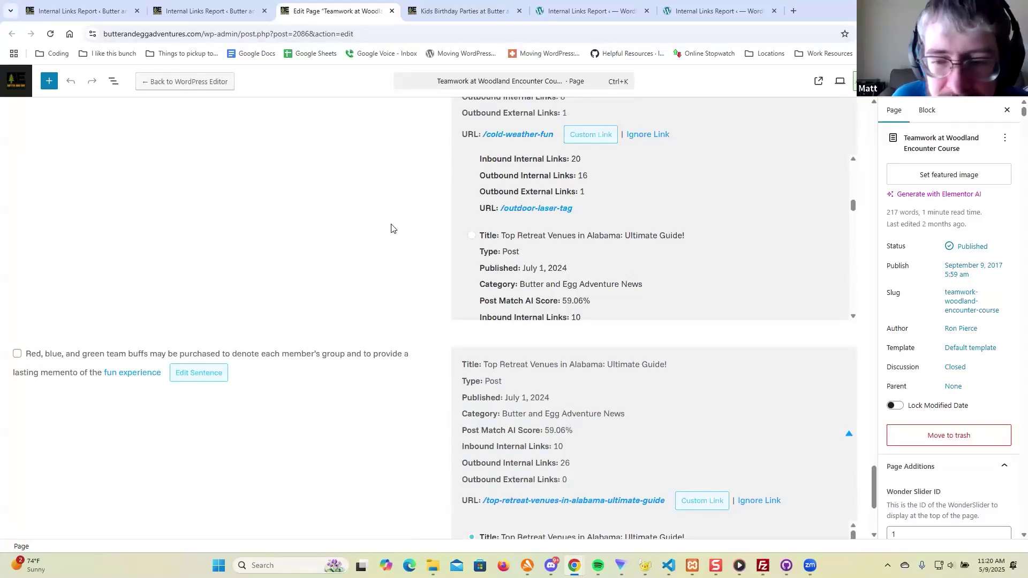
scroll(403, 236, up, 1)
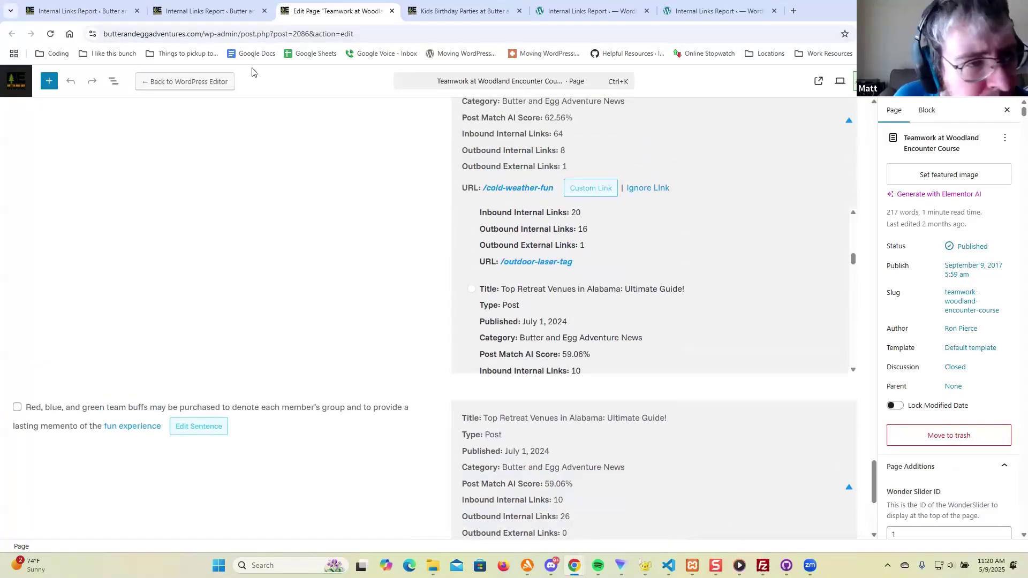
Step: Reload the Teamwork at Woodland Encounter Course editor despite unsaved changes, and close it along with the Kids Birthday Parties page
key(F5)
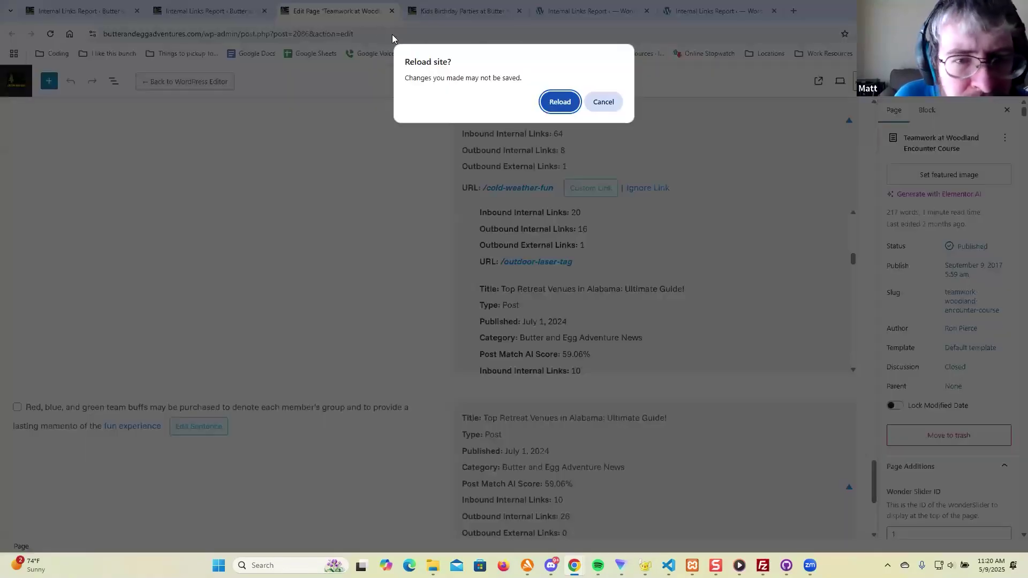
click(545, 102)
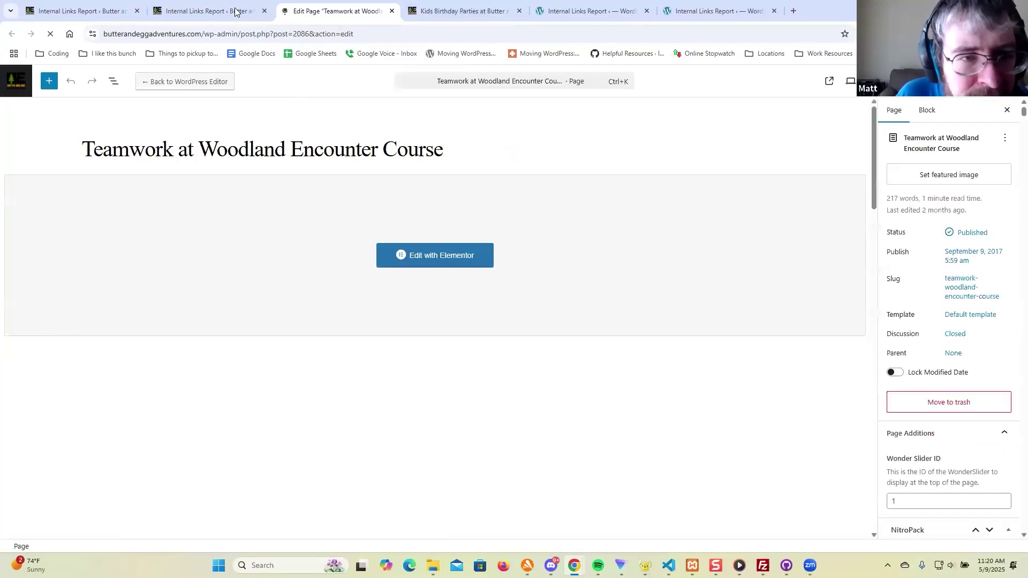
key(ctrl+w)
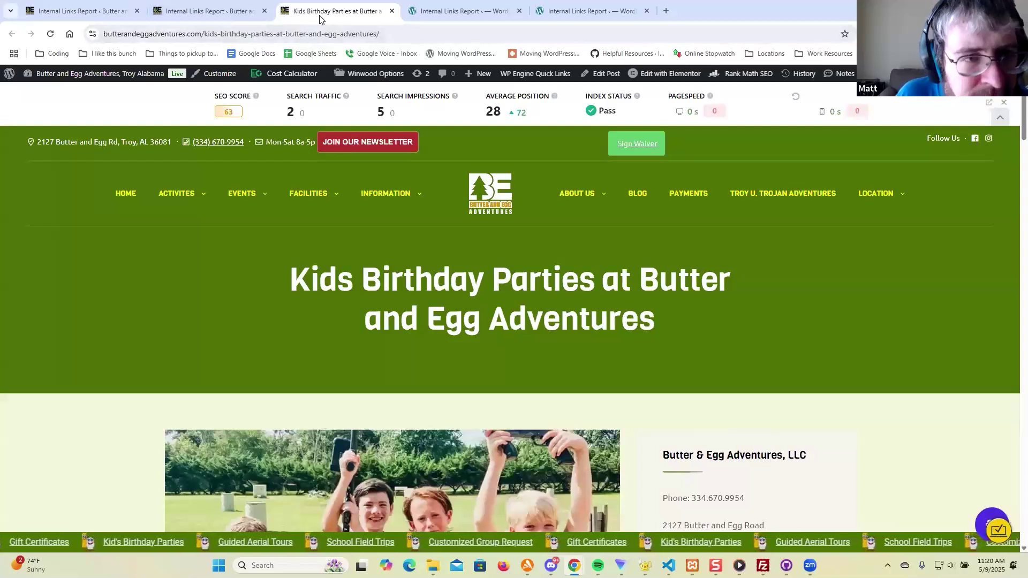
key(ctrl+w)
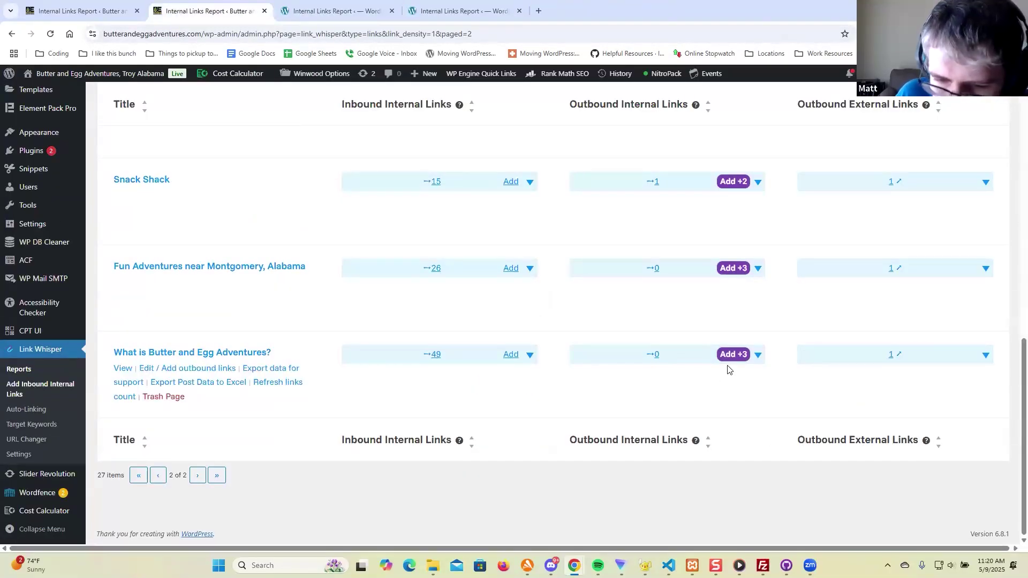
Step: View the live "What is Butter and Egg Adventures?" page down to its footer and close it
click(123, 368)
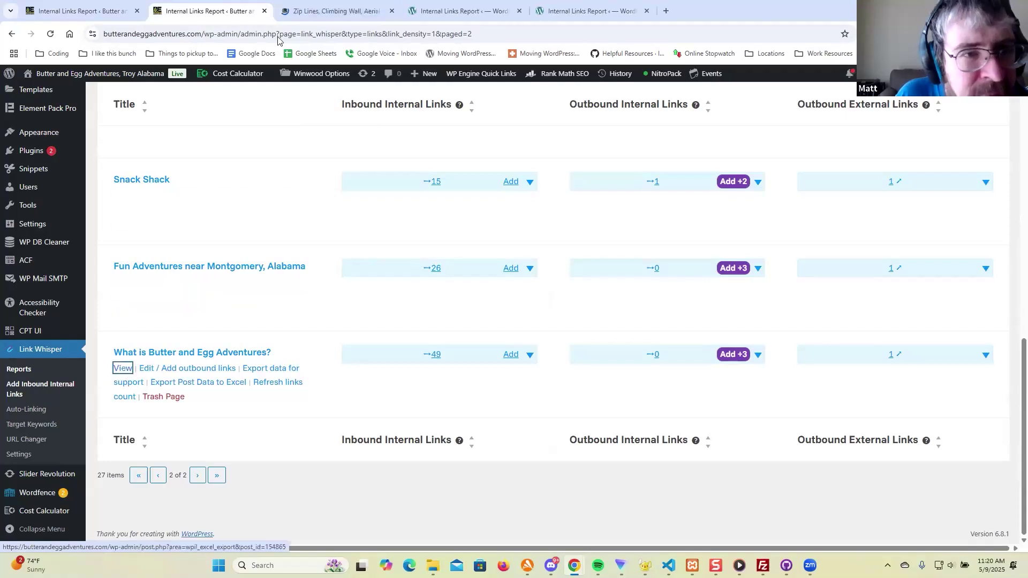
scroll(206, 261, down, 10)
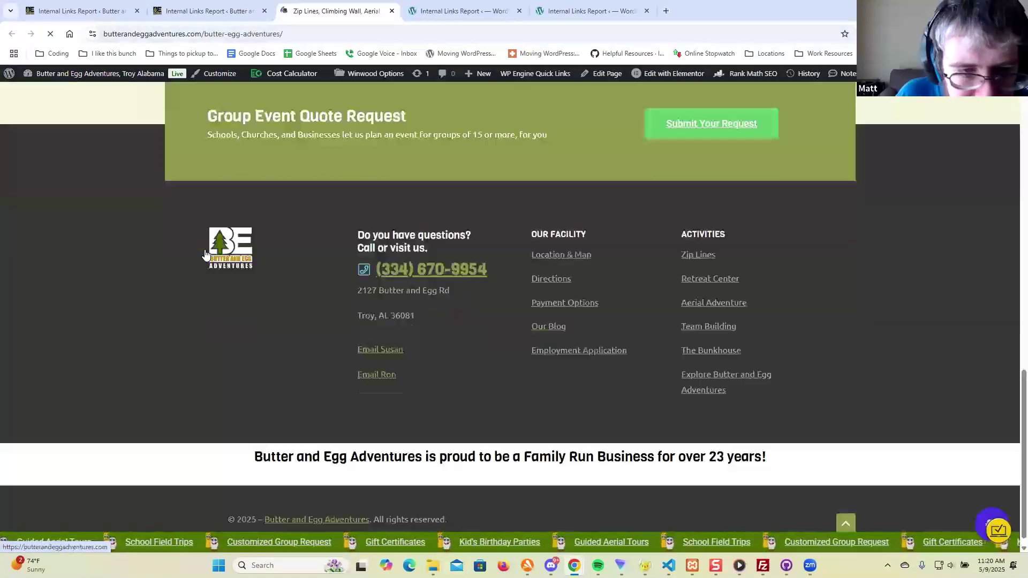
middle_click(314, 20)
Step: Examine the second page of the Link Coverage Report for posts that still need more outbound internal links
scroll(289, 188, up, 10)
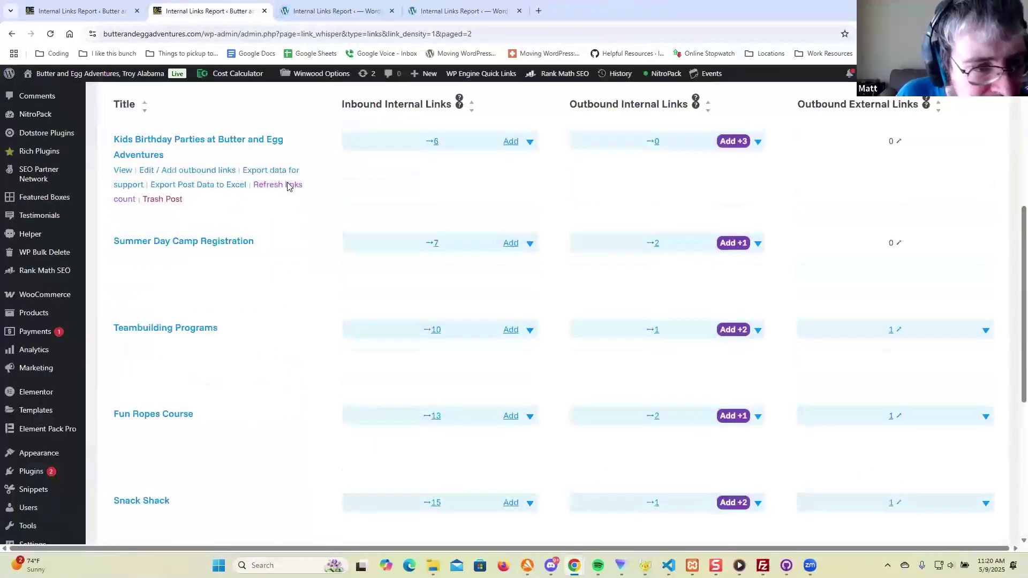
scroll(288, 186, down, 2)
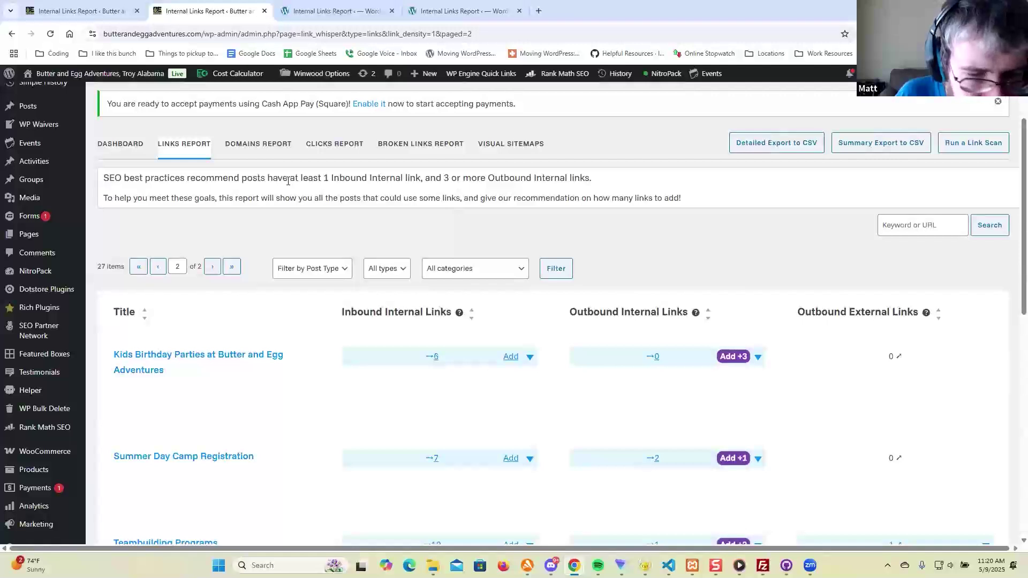
scroll(288, 181, down, 1)
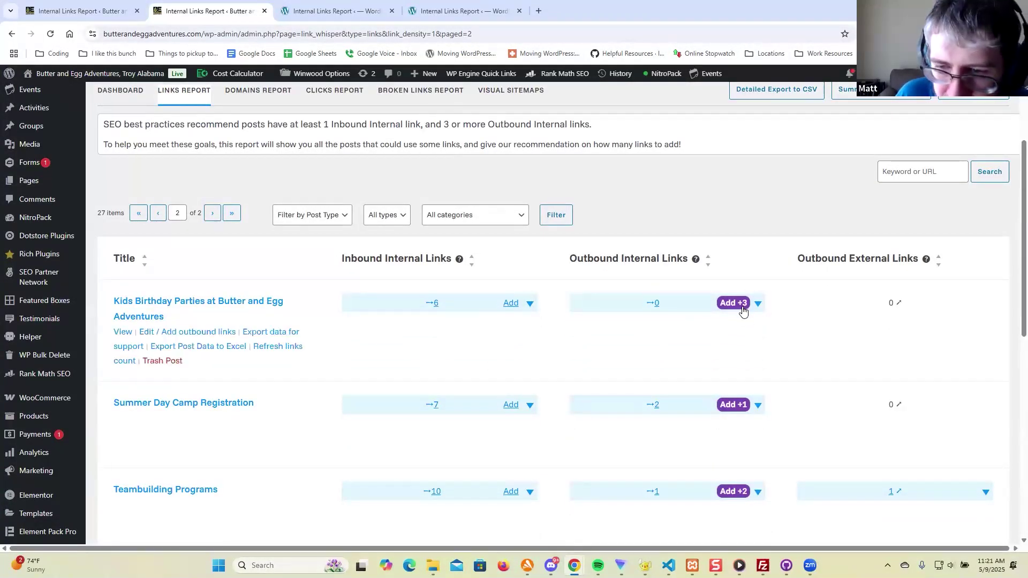
scroll(335, 236, down, 5)
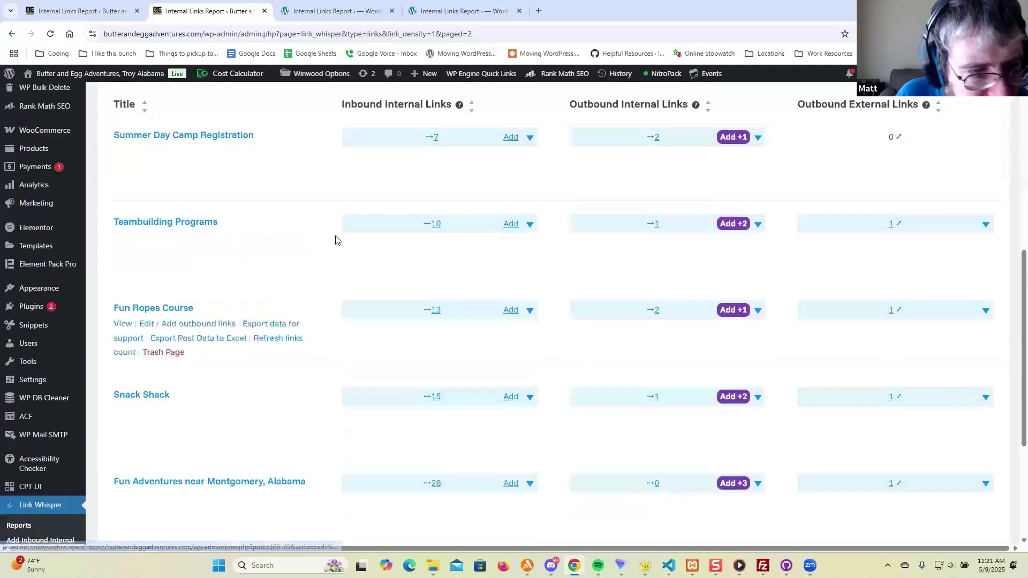
click(736, 226)
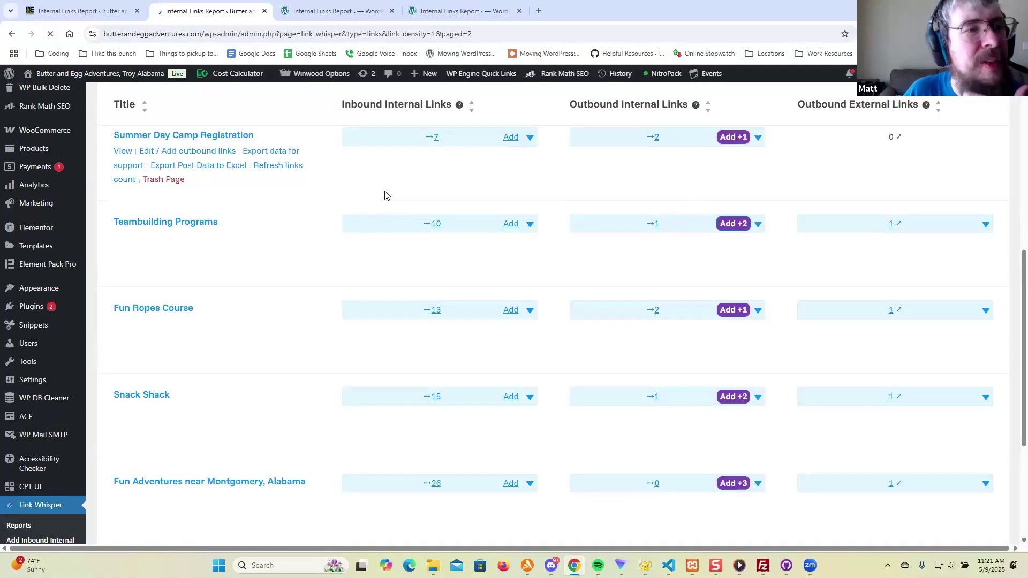
scroll(701, 253, down, 4)
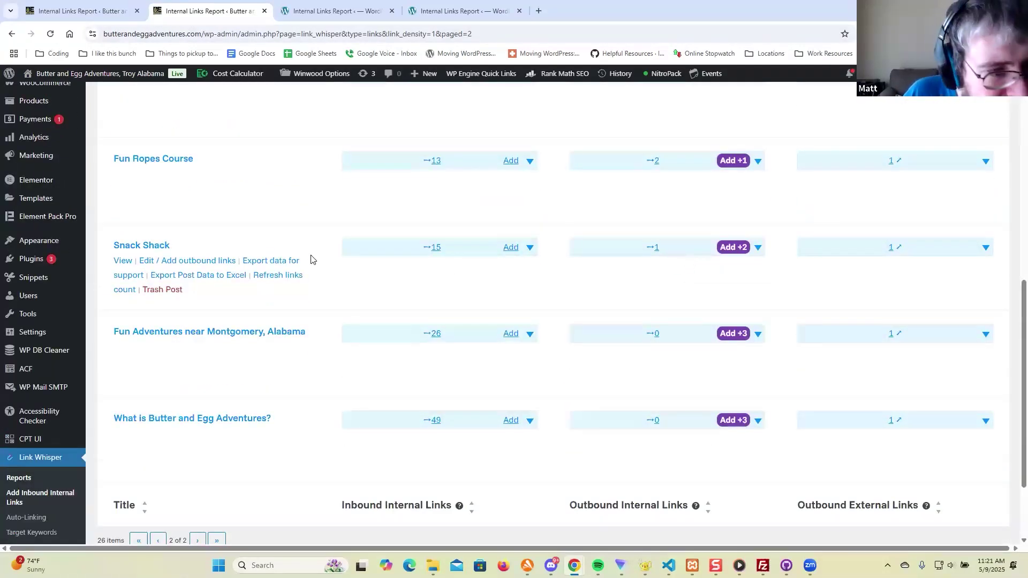
scroll(319, 260, down, 2)
scroll(319, 259, up, 6)
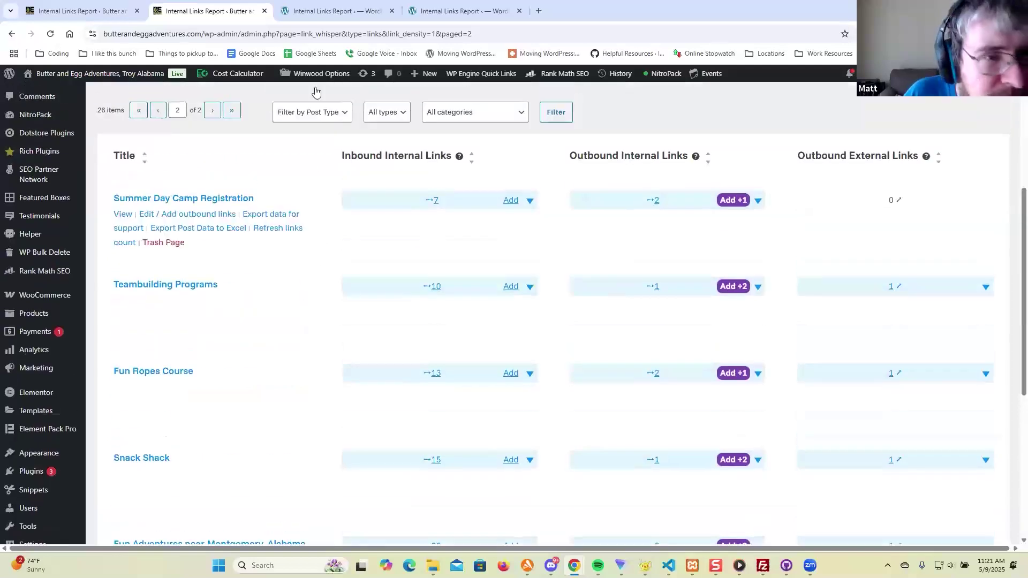
Step: Check the texasjournal.com Link Whisper dashboard and coverage report, and return to the Butter and Egg Adventures report
click(328, 11)
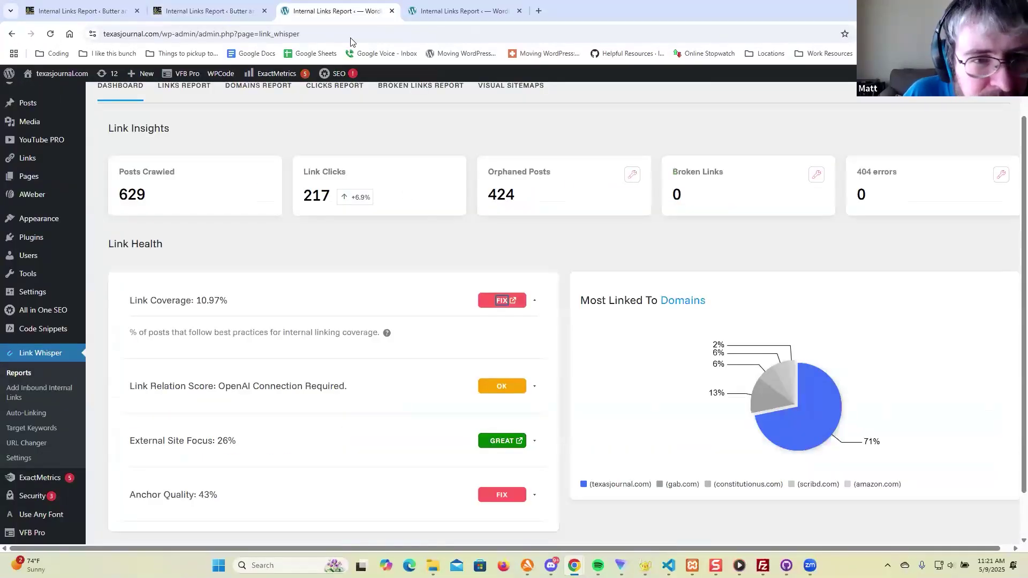
key(ctrl+Tab)
scroll(402, 134, down, 1)
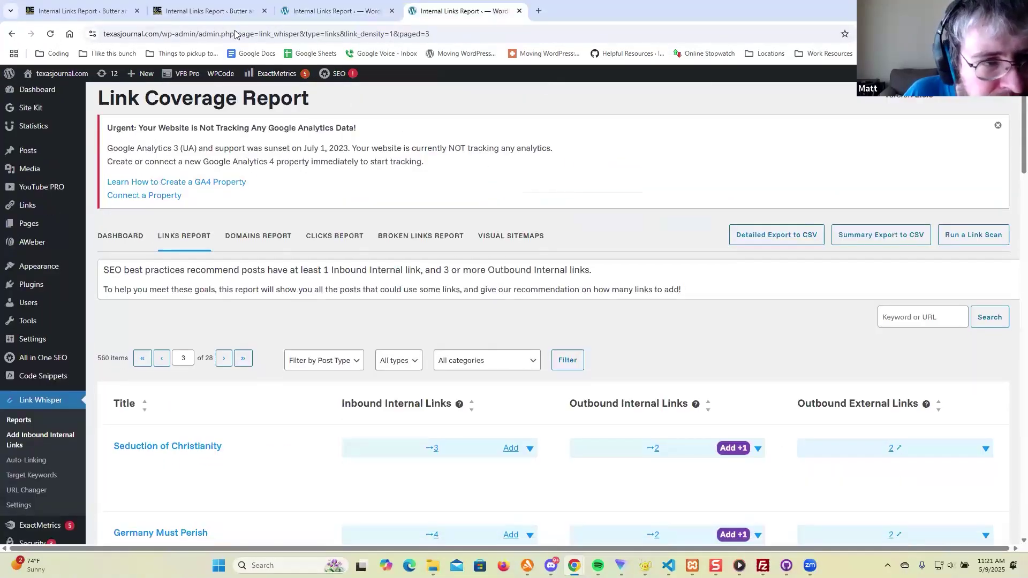
click(197, 17)
Step: Open the Summer Day Camp Registration and Teambuilding Programs pages for adding outbound links, keeping the coverage report in view
scroll(716, 285, down, 1)
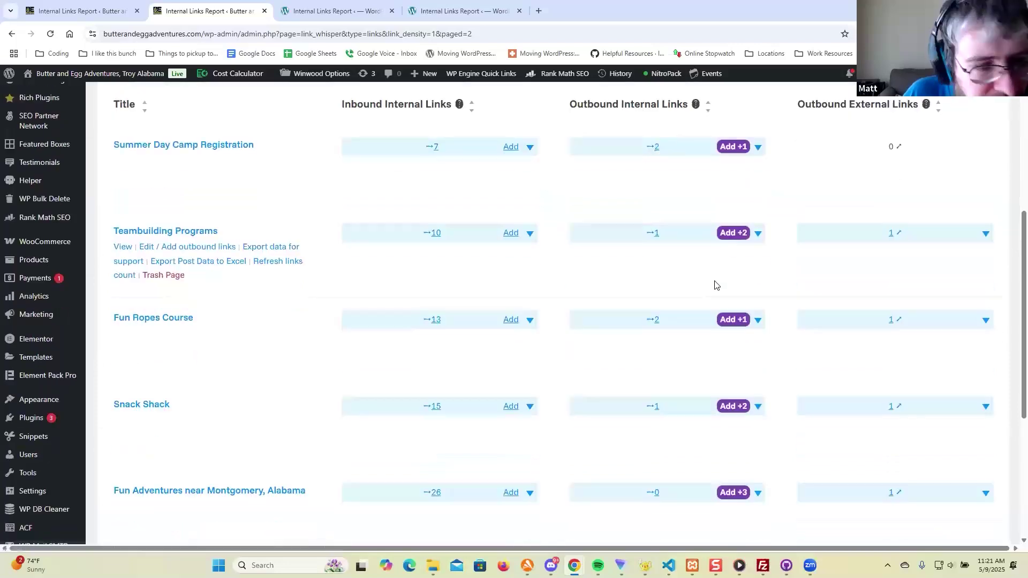
click(735, 146)
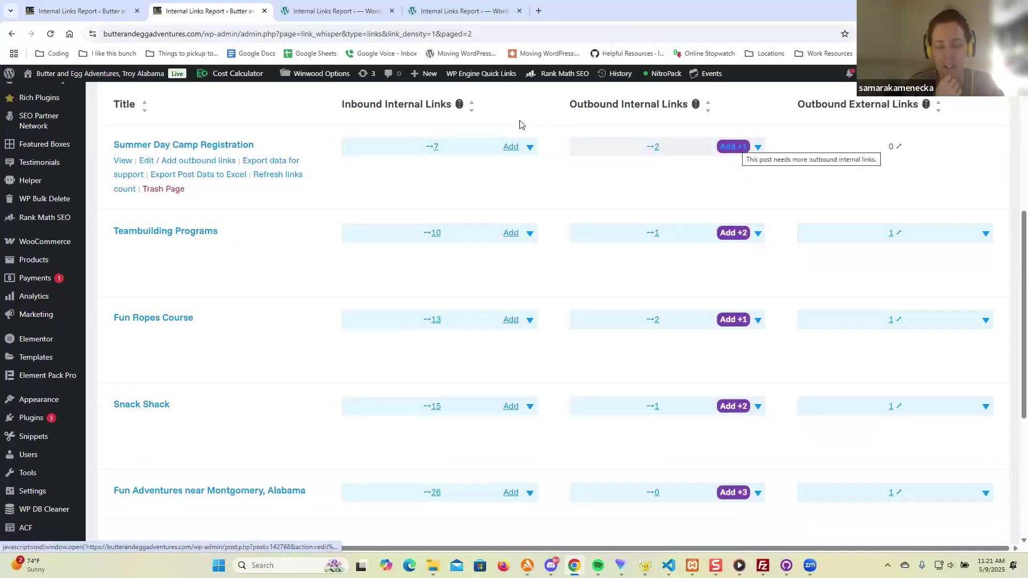
click(209, 21)
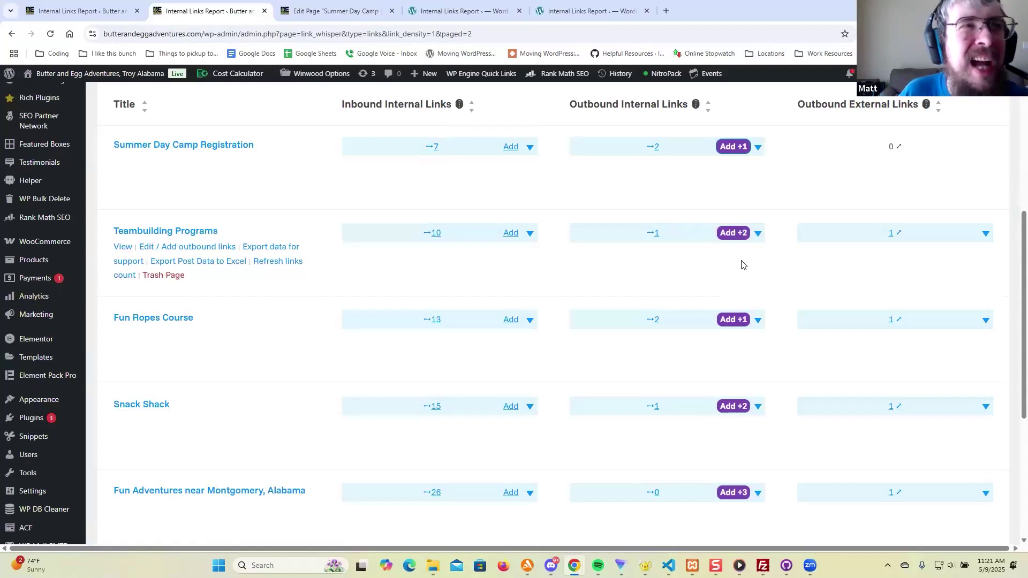
click(733, 234)
click(205, 17)
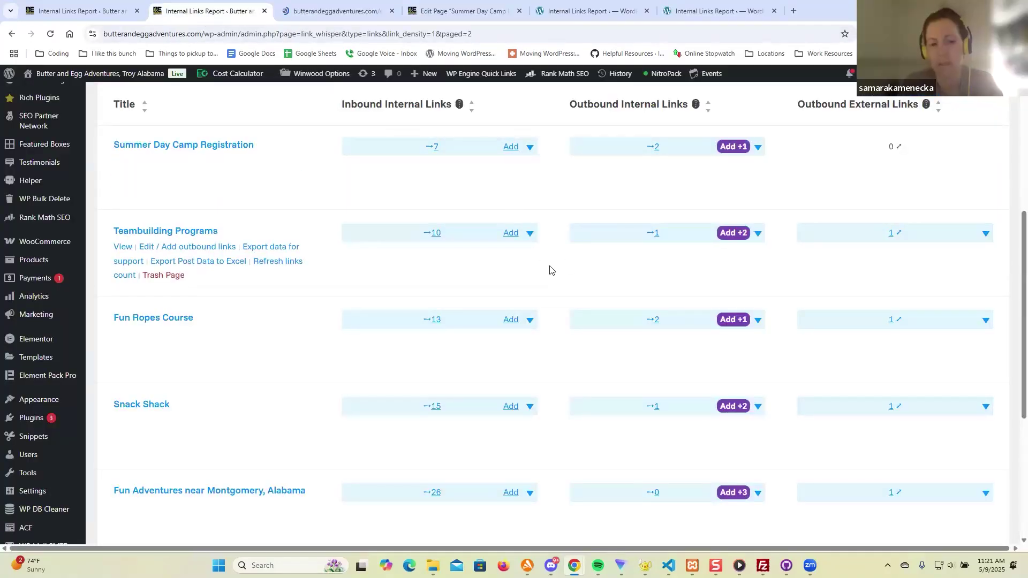
Step: Open the Fun Ropes Course page for adding outbound links, check its Link Whisper sections, and close it
scroll(553, 267, down, 1)
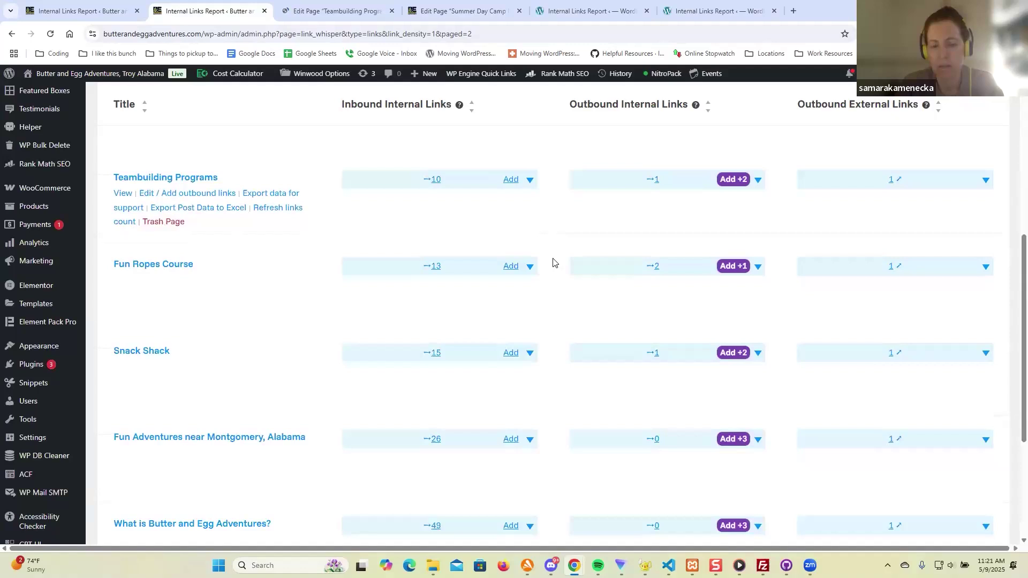
click(735, 269)
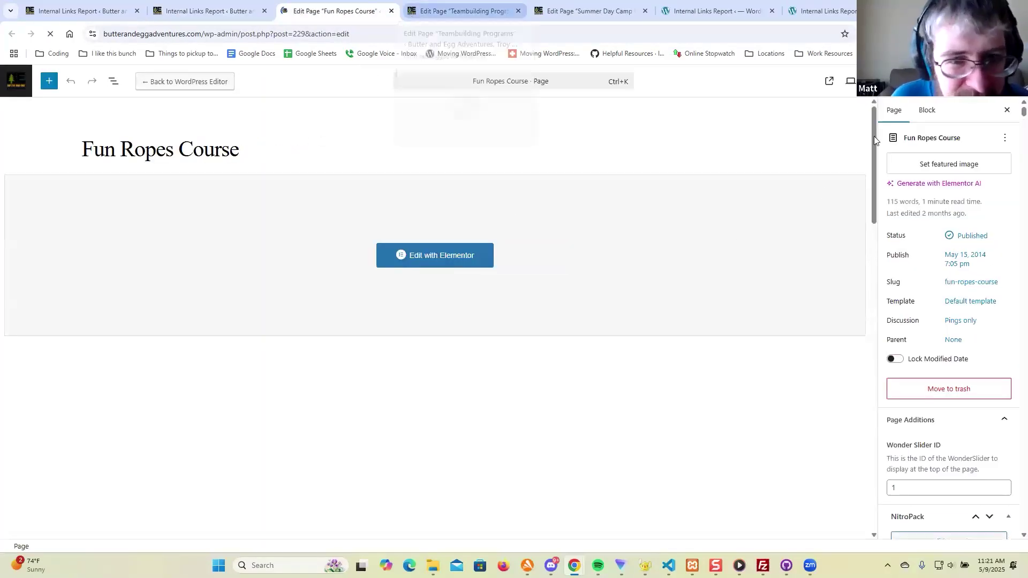
scroll(596, 229, down, 15)
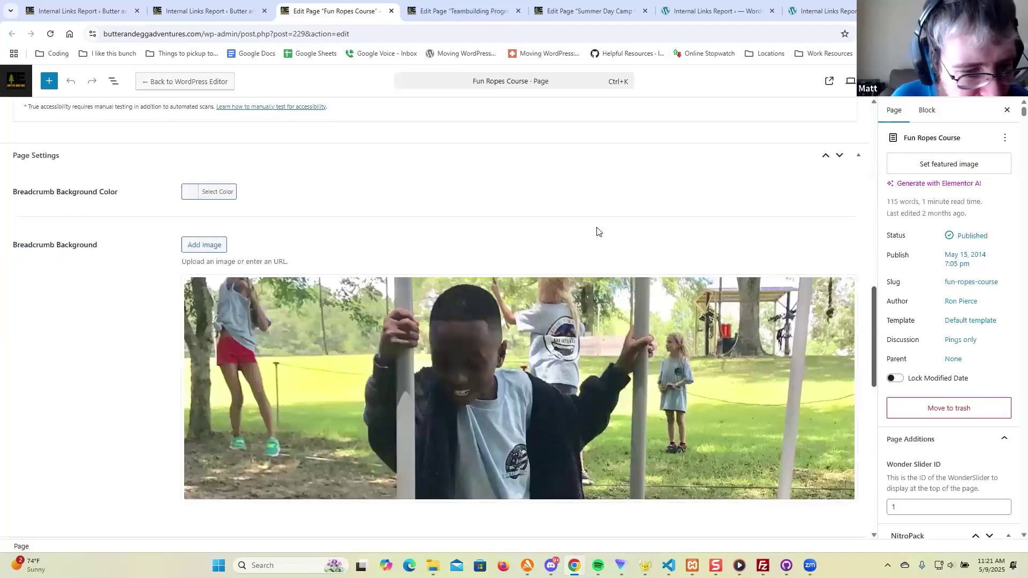
scroll(456, 128, down, 3)
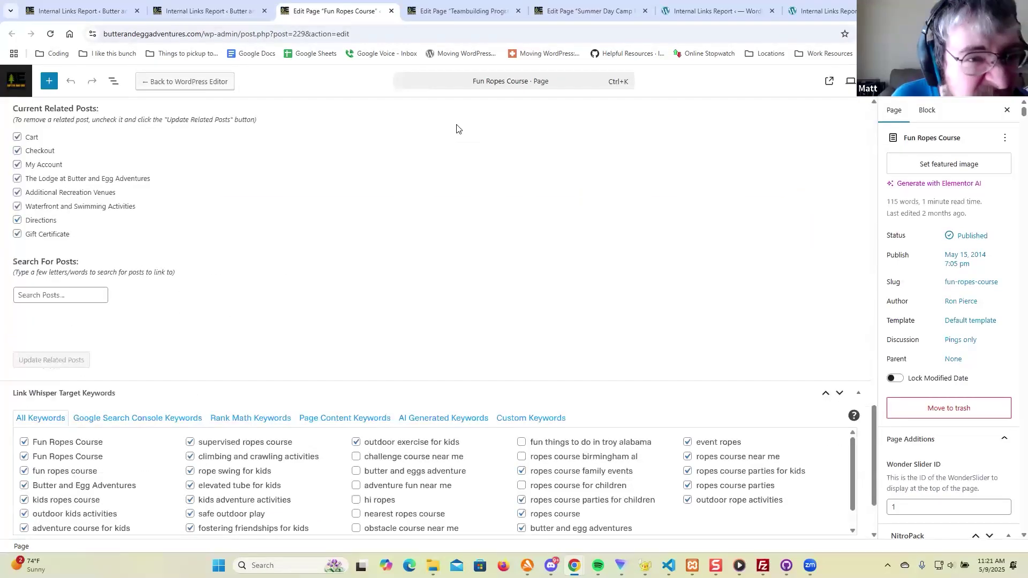
click(392, 11)
Step: Insert the suggested outbound link on "prepare your group" to the Daytime Events page into the Teambuilding Programs page
click(342, 12)
drag(874, 140, 903, 372)
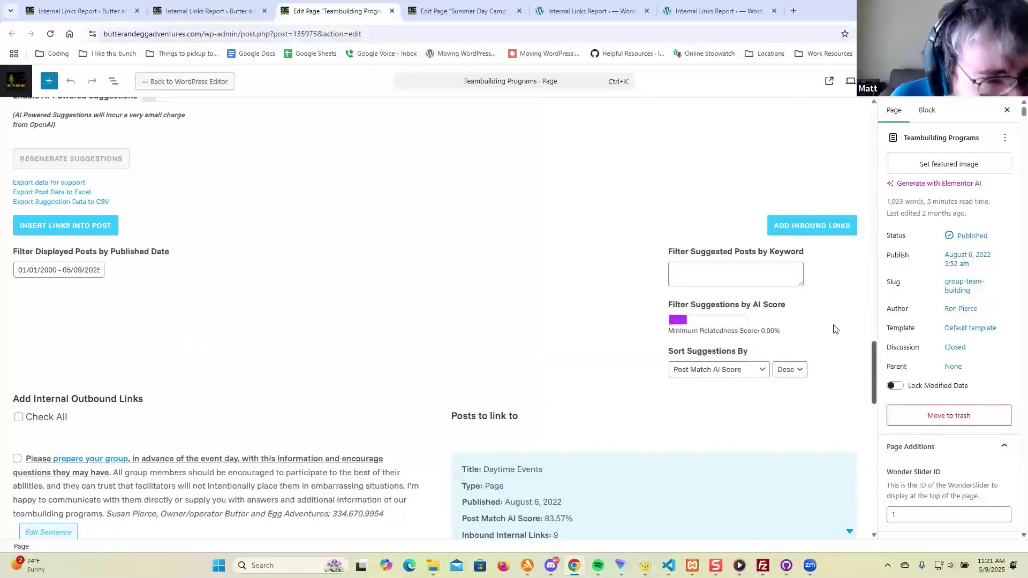
scroll(464, 322, down, 5)
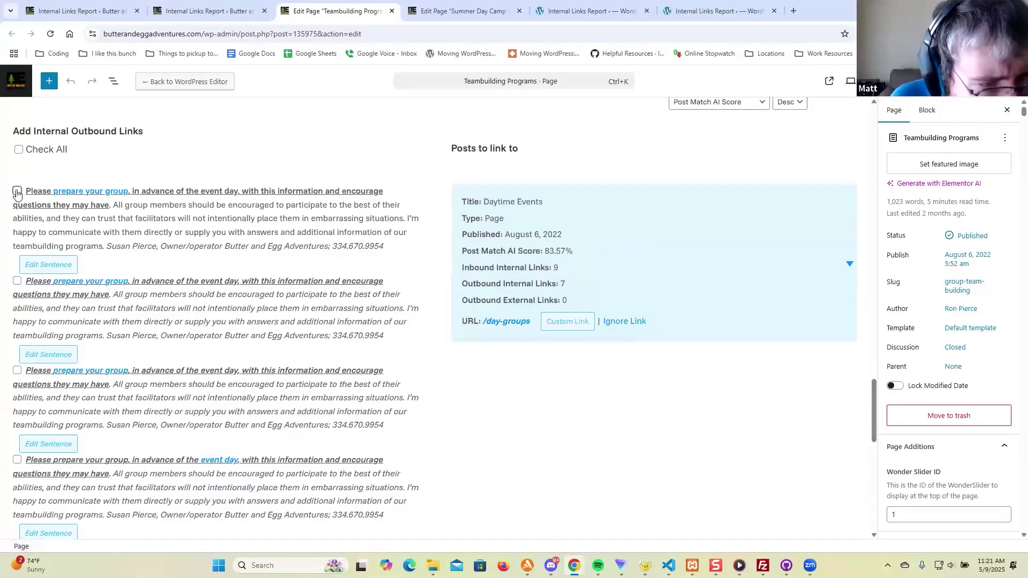
scroll(545, 354, down, 8)
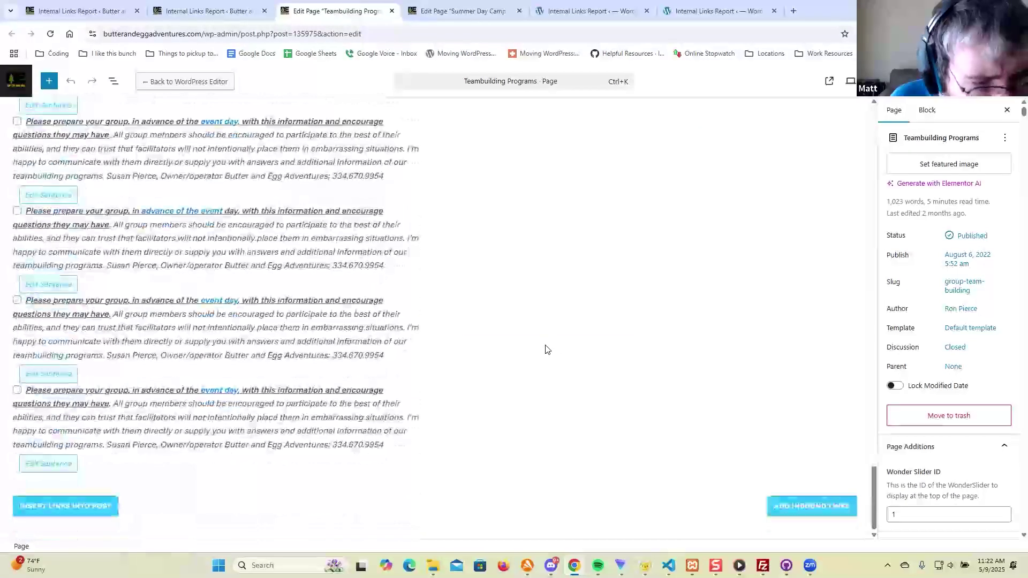
scroll(545, 352, up, 8)
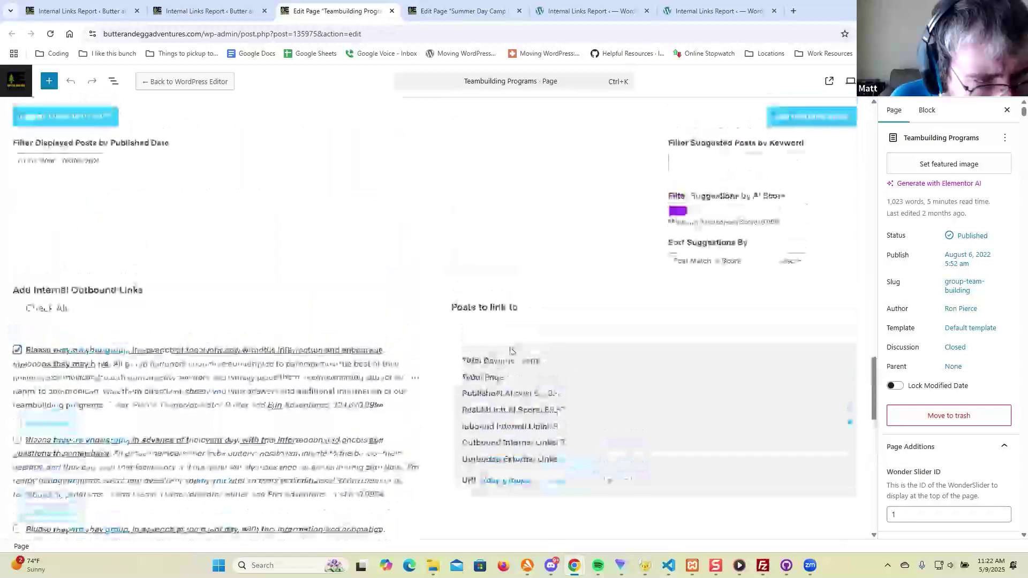
click(59, 214)
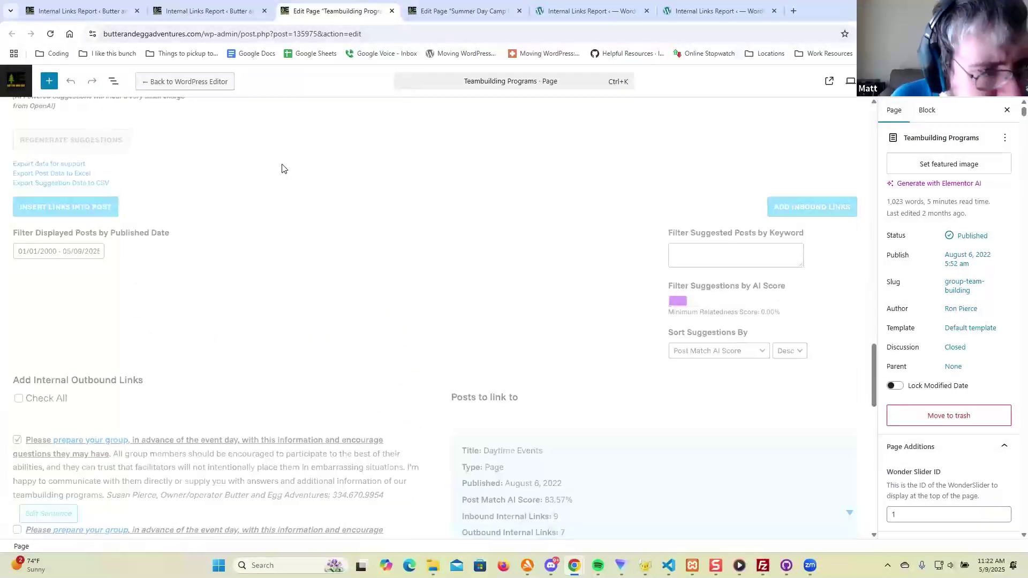
Step: Check the Link Whisper sections of the Summer Day Camp Registration page for outbound link suggestions and close the page
click(414, 15)
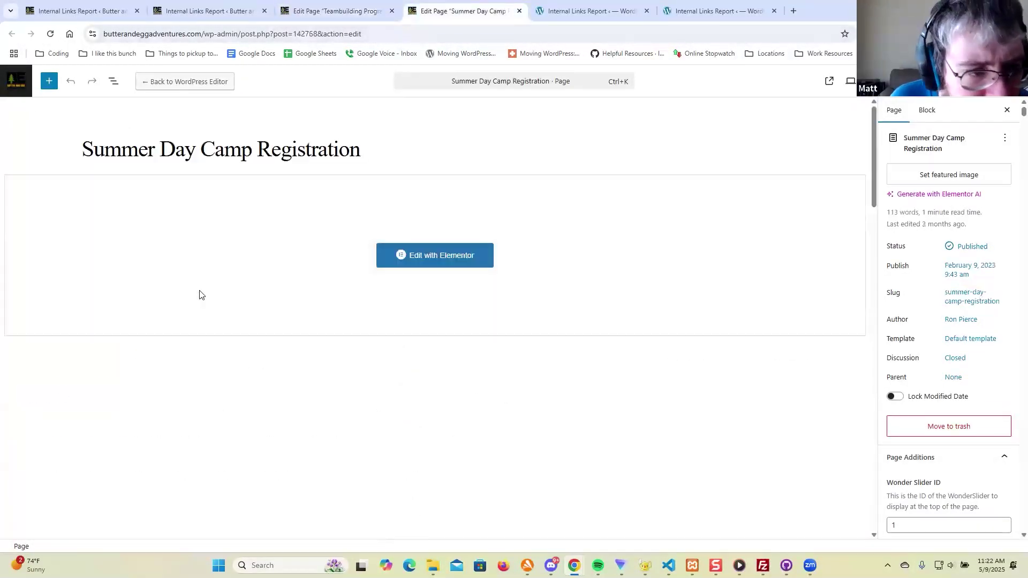
scroll(200, 296, down, 3)
scroll(202, 294, down, 15)
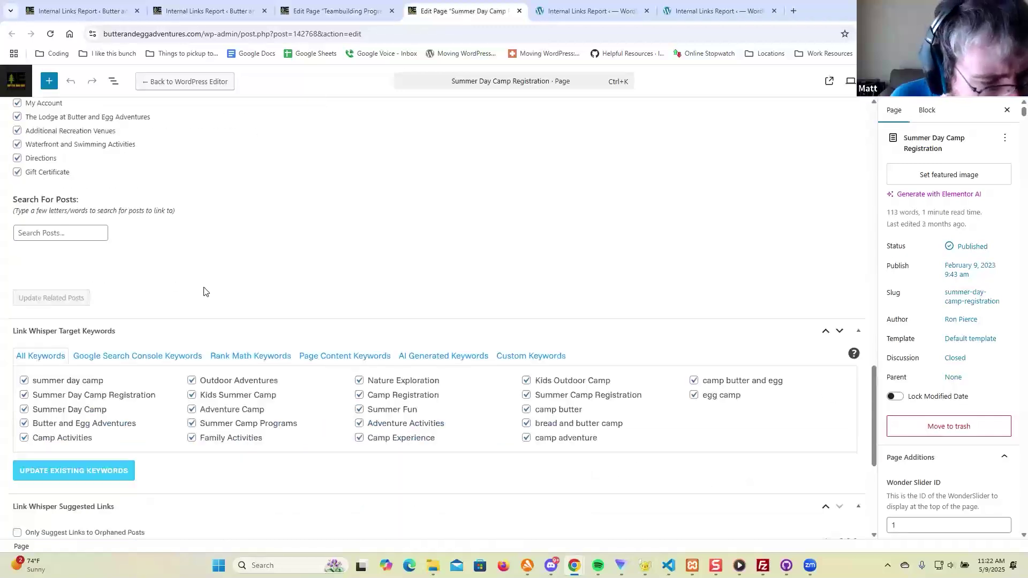
scroll(204, 292, down, 2)
scroll(205, 289, up, 11)
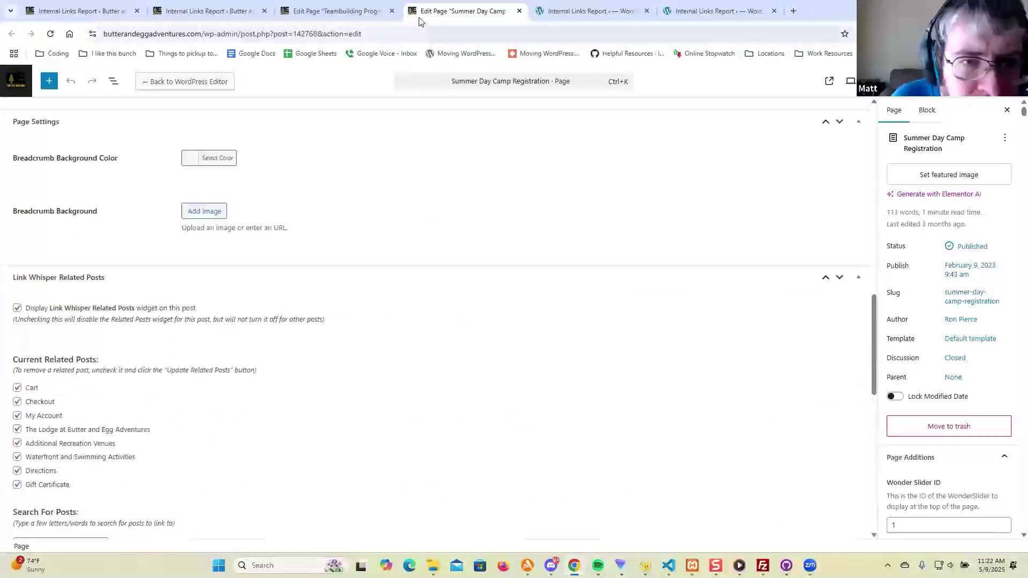
middle_click(419, 17)
Step: Acknowledge the link insertion on the Teambuilding Programs page and close that page
click(339, 15)
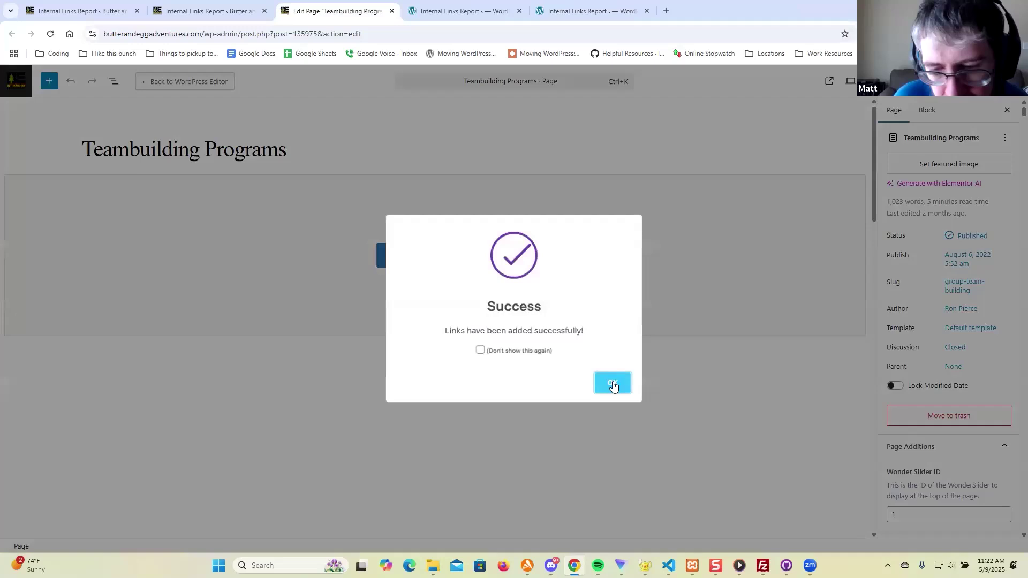
click(614, 386)
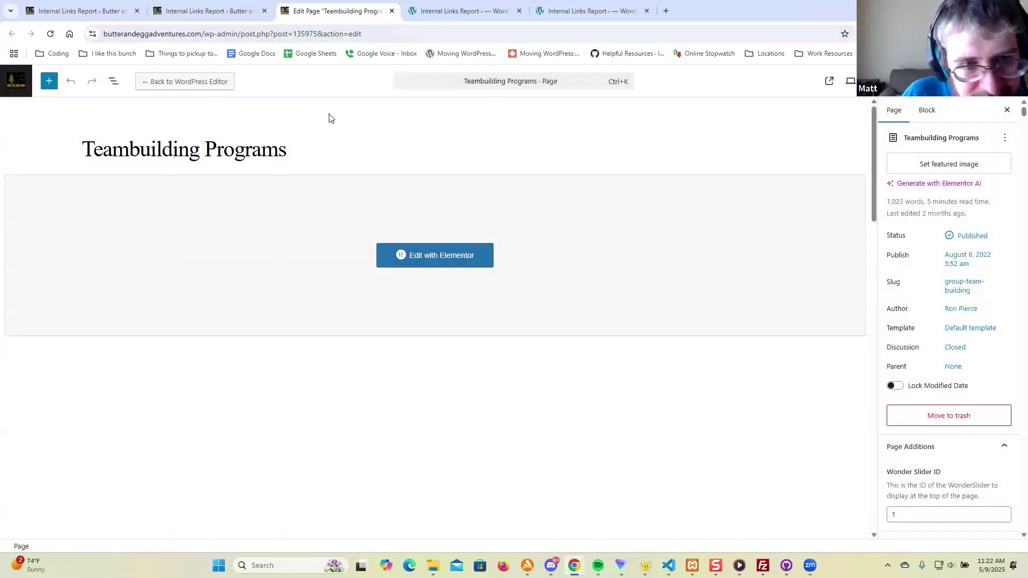
middle_click(303, 17)
Step: Reload the second page of the Link Coverage Report and review the posts still needing outbound internal links
click(207, 9)
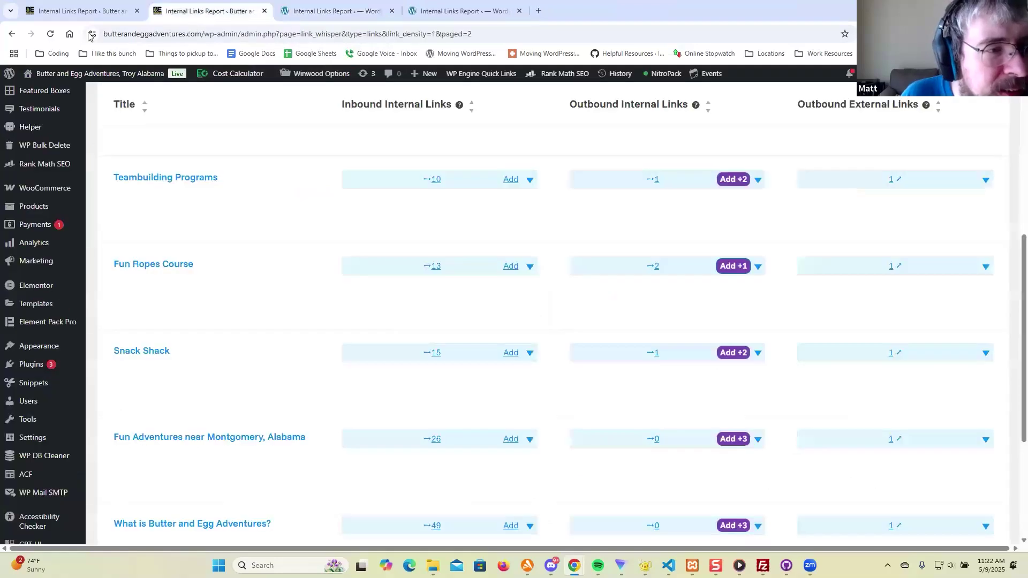
click(94, 14)
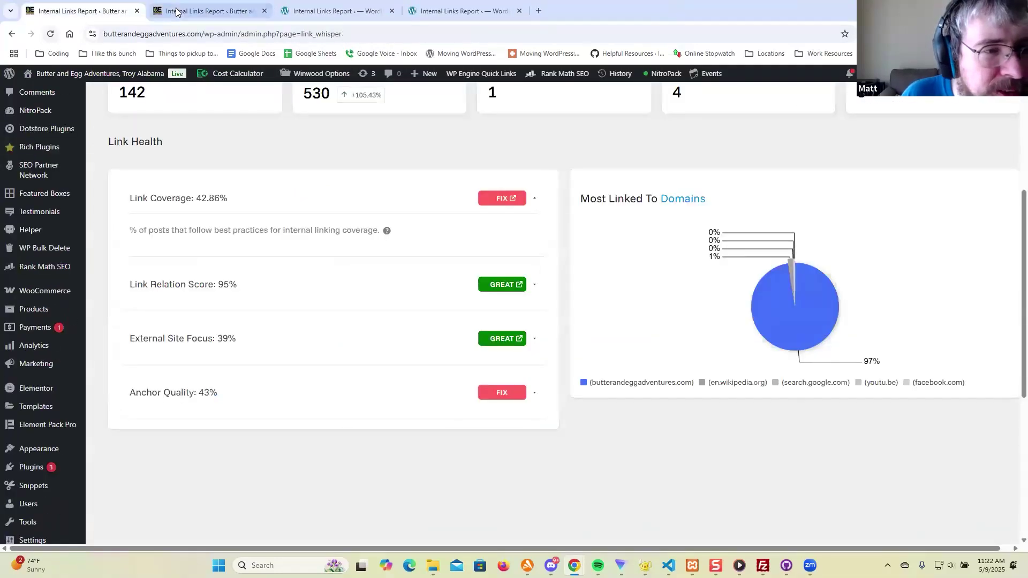
click(208, 11)
click(50, 34)
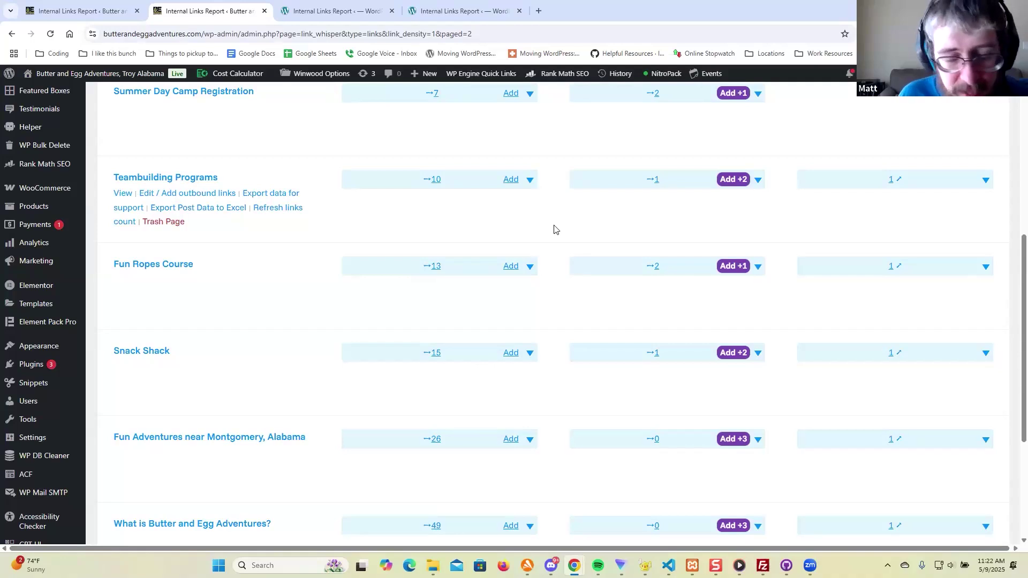
scroll(555, 229, up, 5)
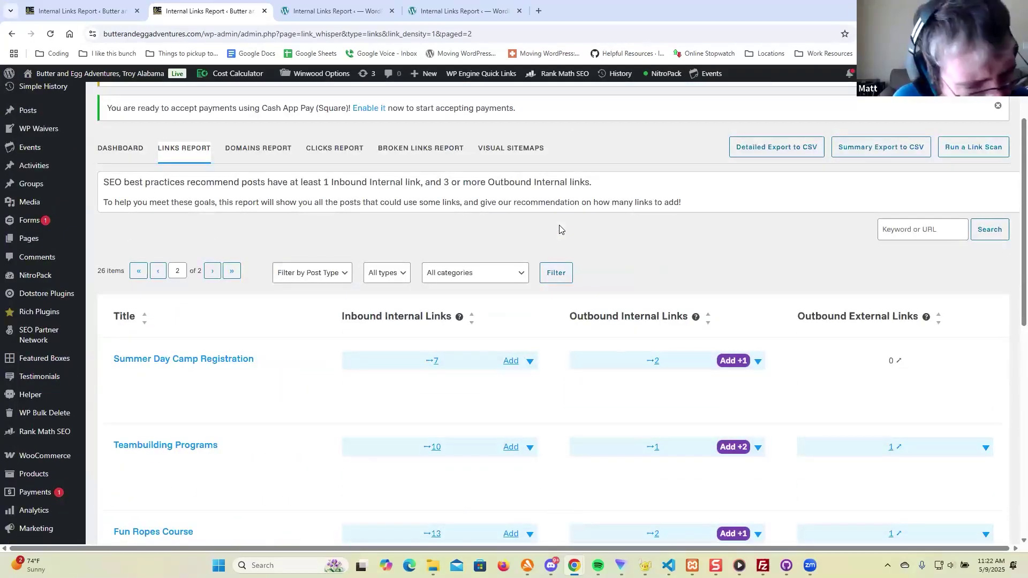
scroll(559, 229, down, 4)
scroll(558, 227, up, 4)
Step: Reload the Link Whisper dashboard and check the Link Insights and Link Health figures
click(81, 11)
click(50, 36)
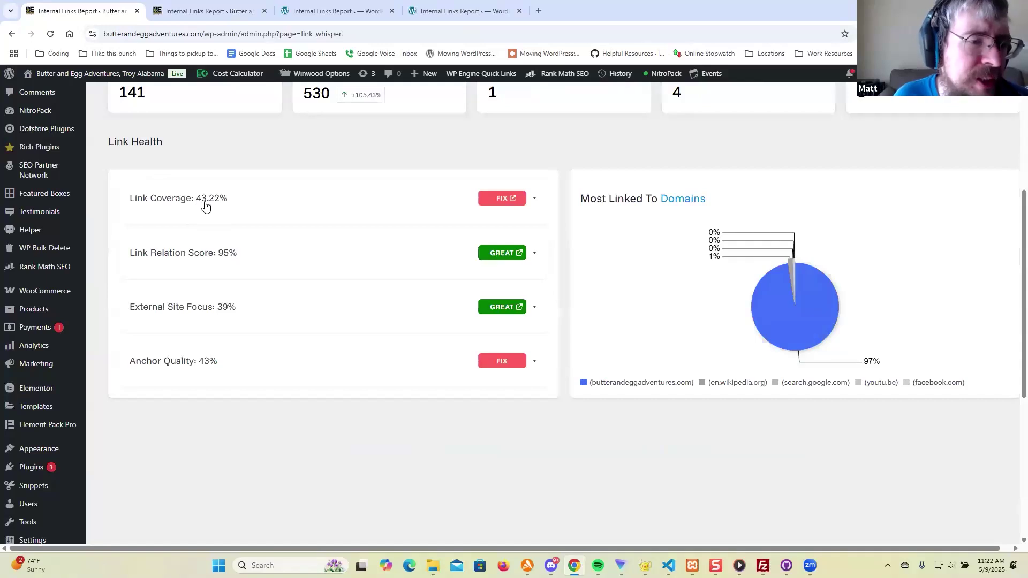
scroll(323, 195, up, 1)
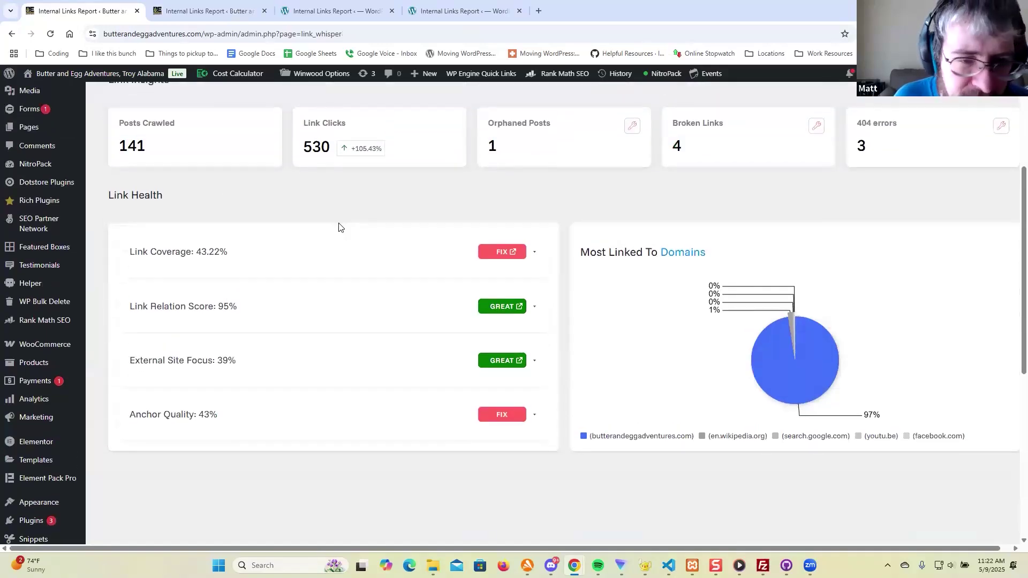
scroll(345, 263, up, 1)
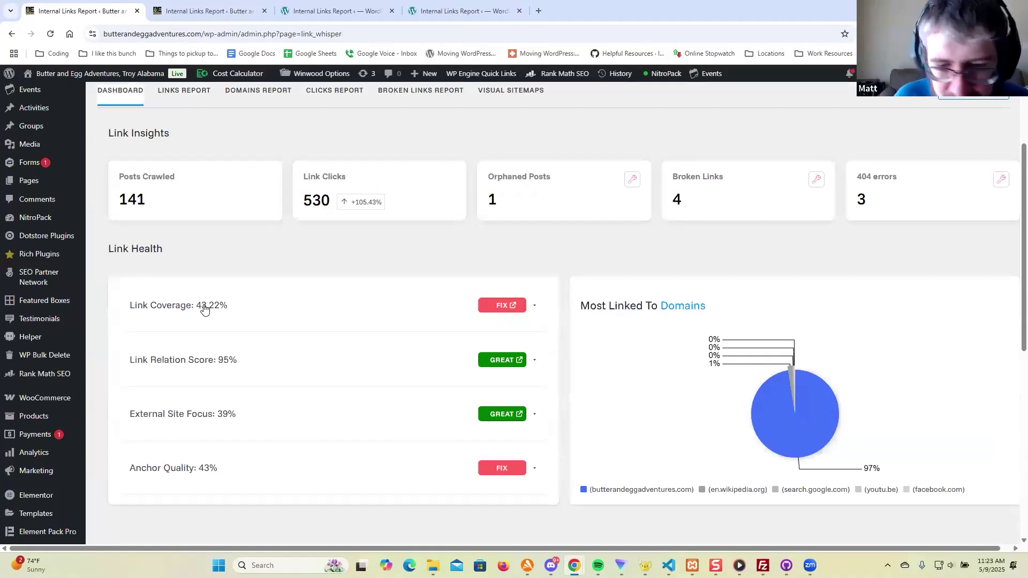
scroll(206, 311, down, 1)
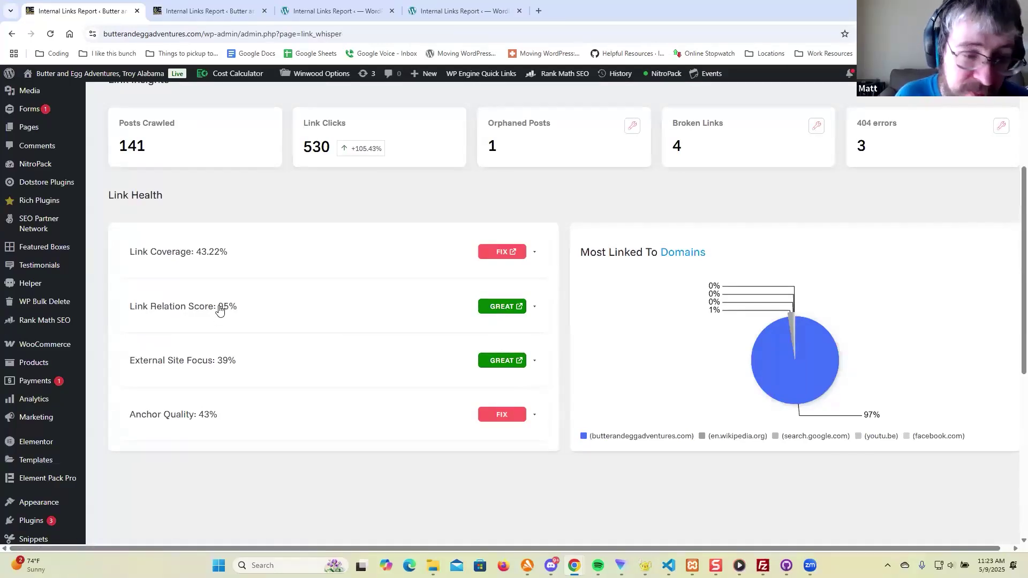
Step: Open the Link Relation Report and scan its first four pages for posts with a low proportion of related-post links
click(493, 304)
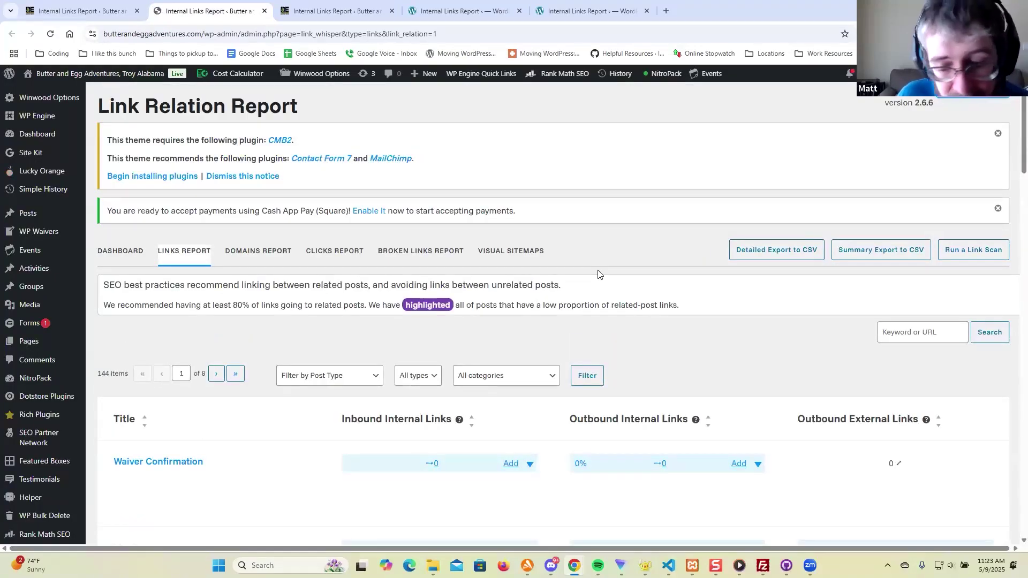
scroll(598, 274, down, 5)
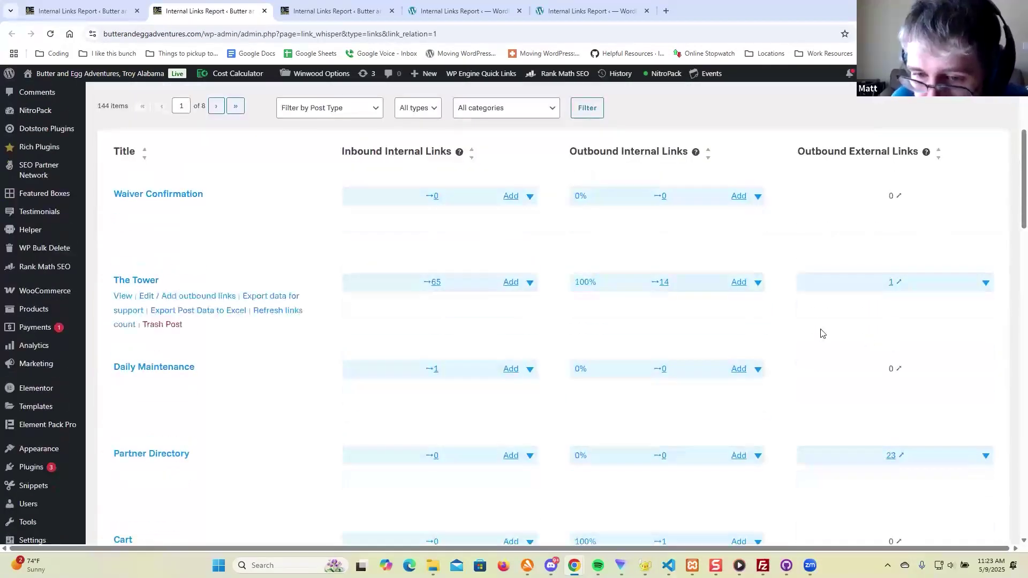
scroll(823, 334, down, 20)
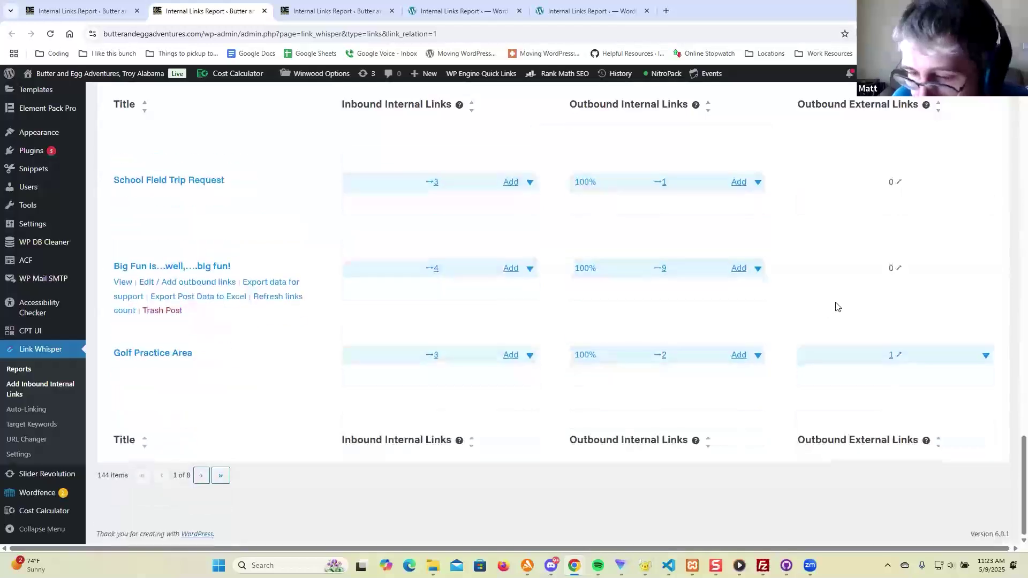
click(202, 476)
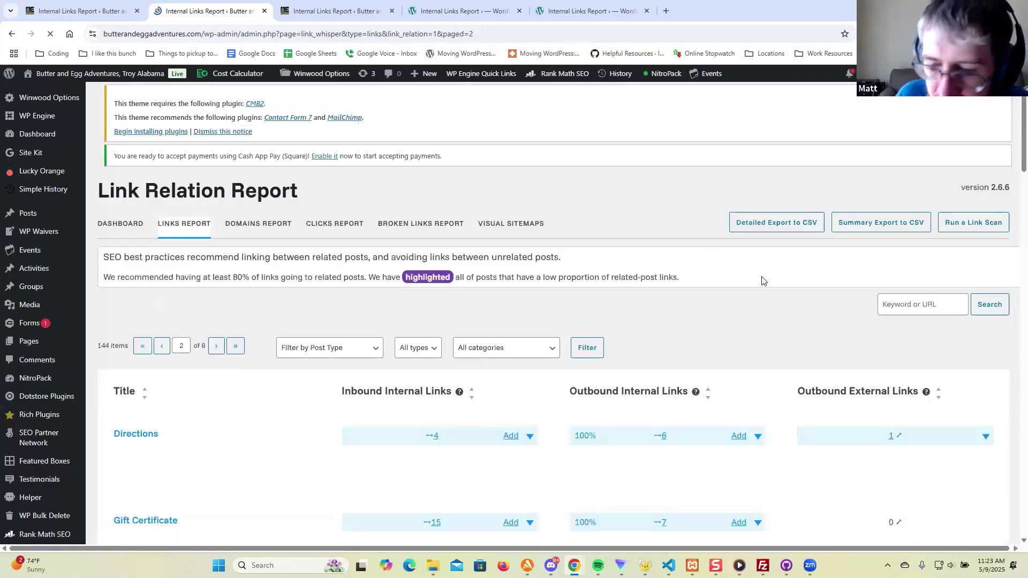
scroll(752, 273, down, 20)
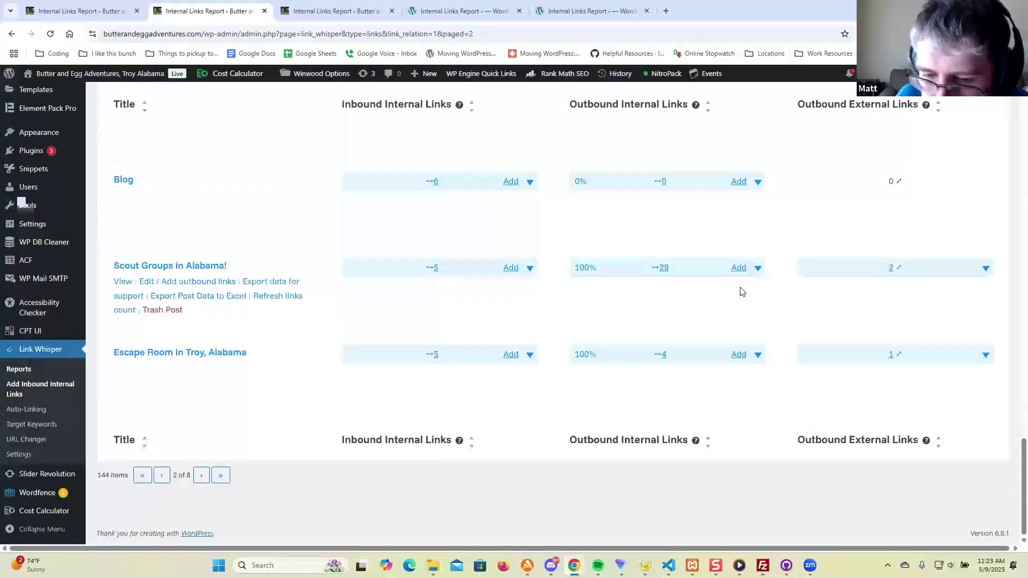
click(202, 476)
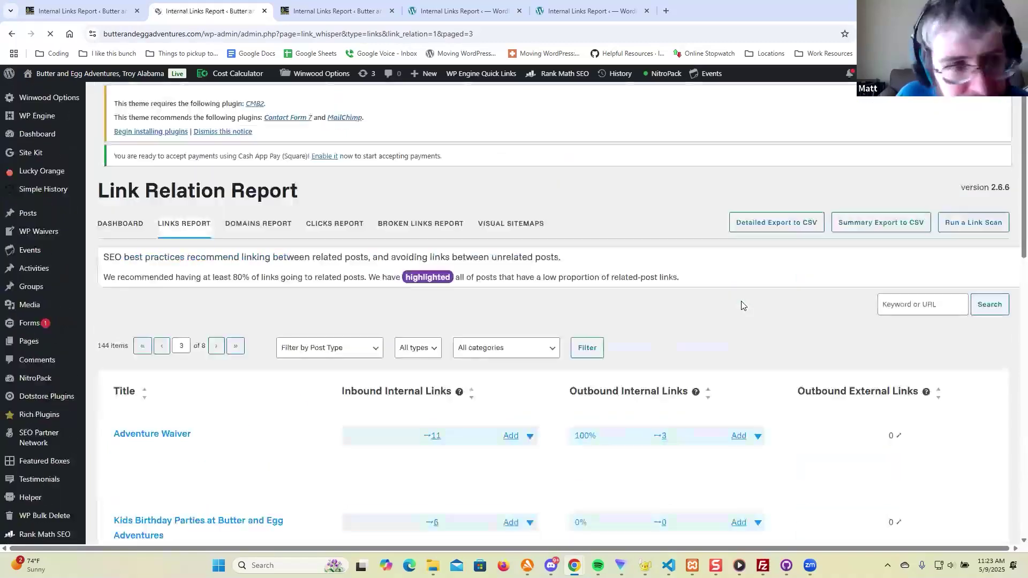
scroll(740, 302, down, 5)
scroll(742, 306, down, 15)
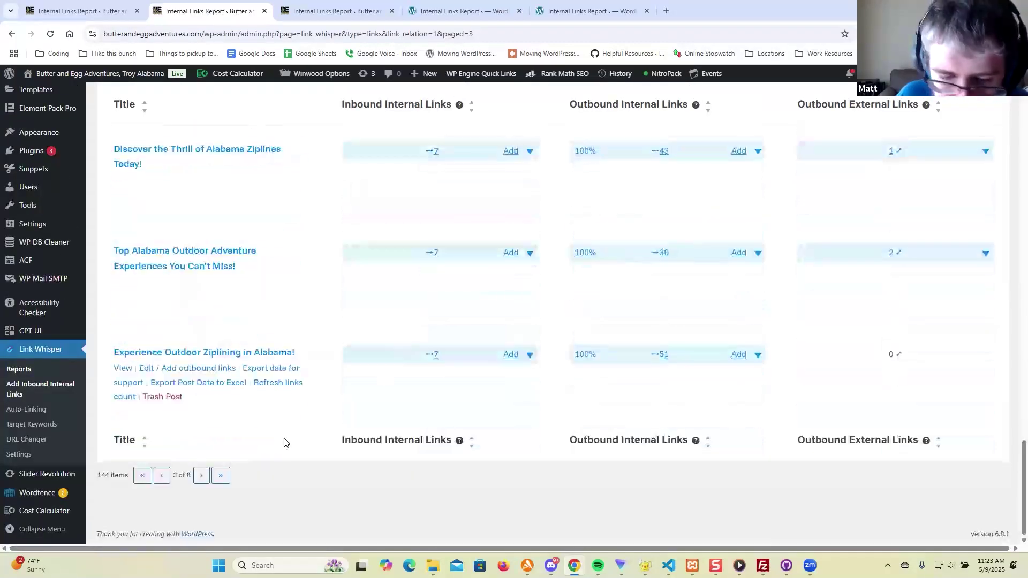
click(202, 475)
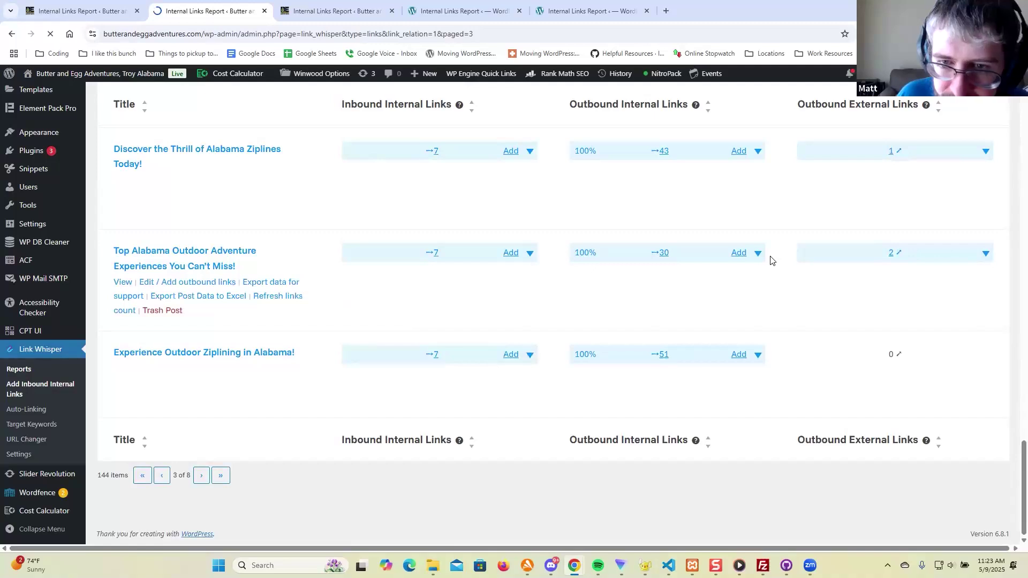
scroll(623, 202, down, 3)
scroll(622, 202, down, 2)
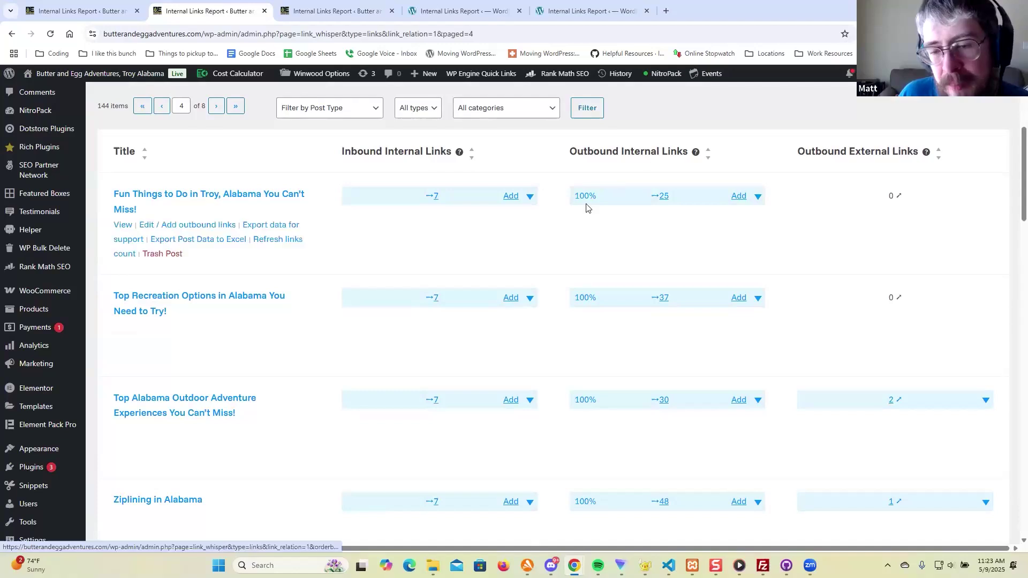
Step: Examine the outbound internal links of "Fun Things to Do in Troy, Alabama You Can't Miss!" and collapse the list
click(758, 197)
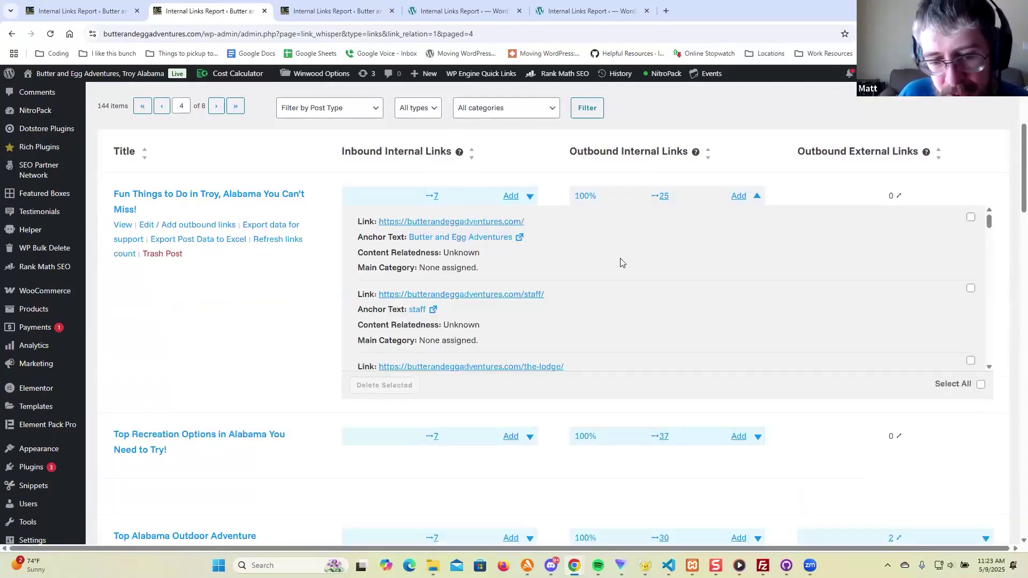
scroll(590, 267, down, 10)
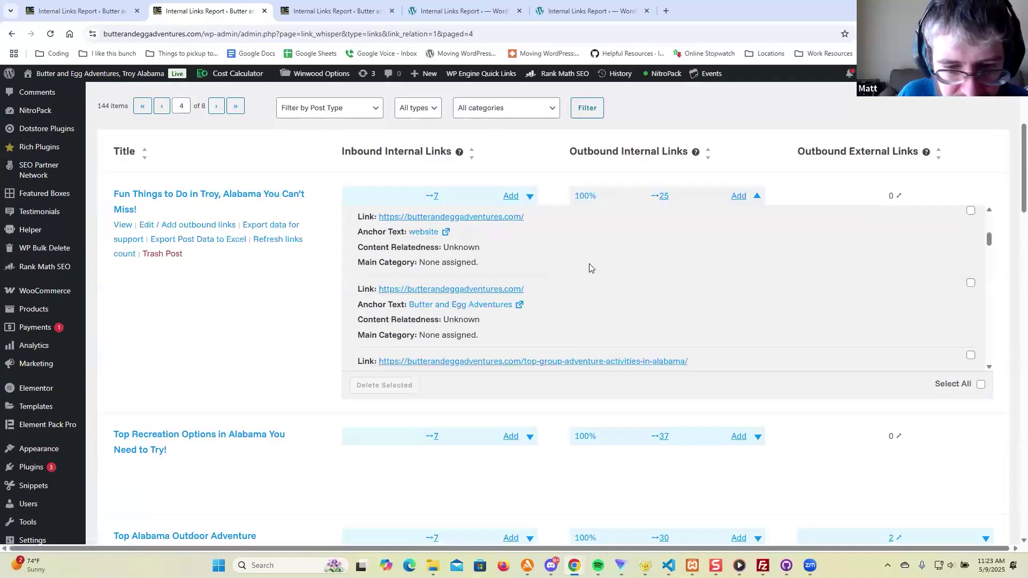
scroll(589, 264, down, 10)
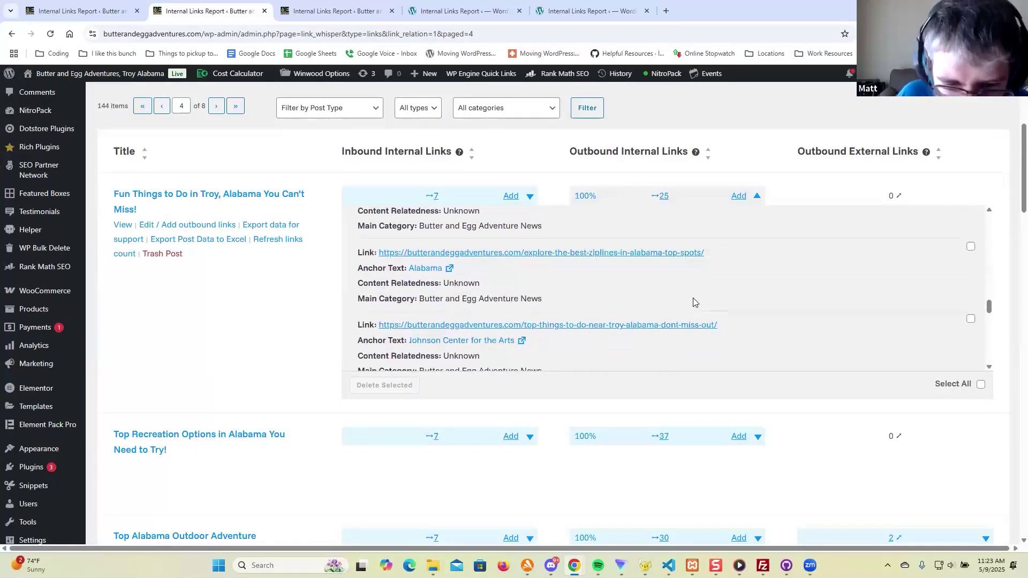
click(757, 196)
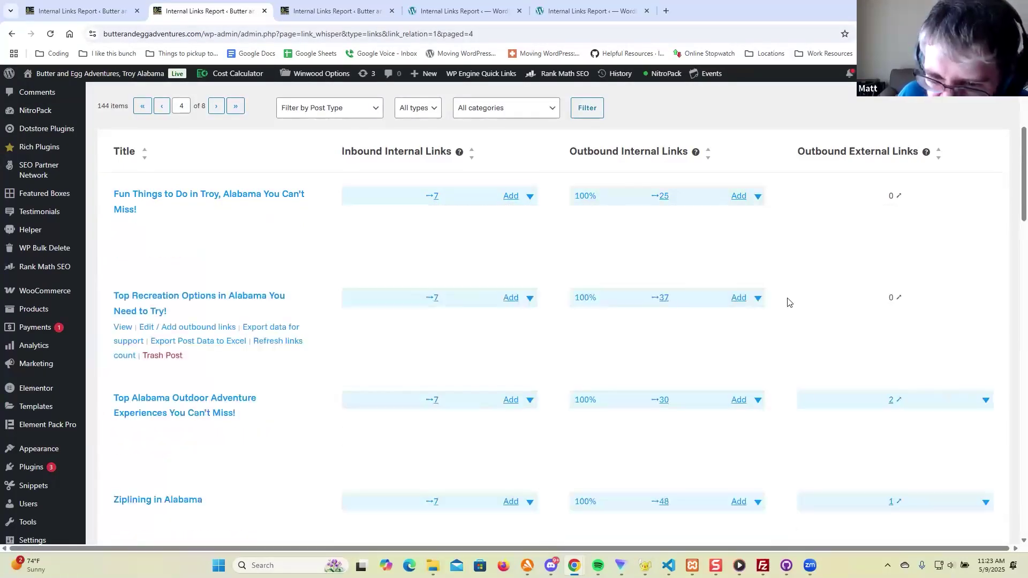
Step: Expand the outbound internal links of "Find the Best Outdoor Laser Tag Near Me" and compare the report against its related-link recommendation
scroll(771, 279, down, 5)
scroll(1012, 225, down, 5)
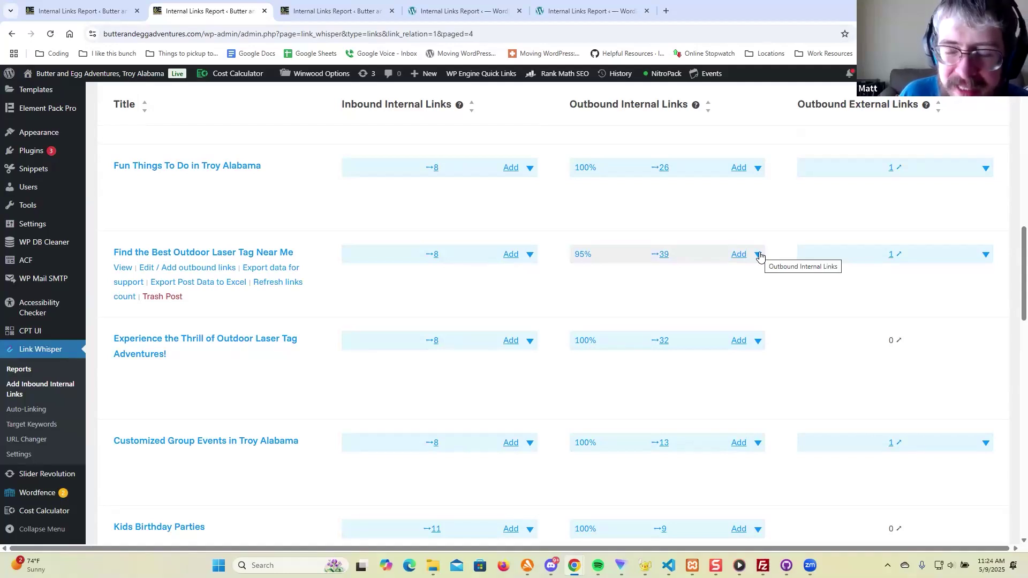
click(759, 255)
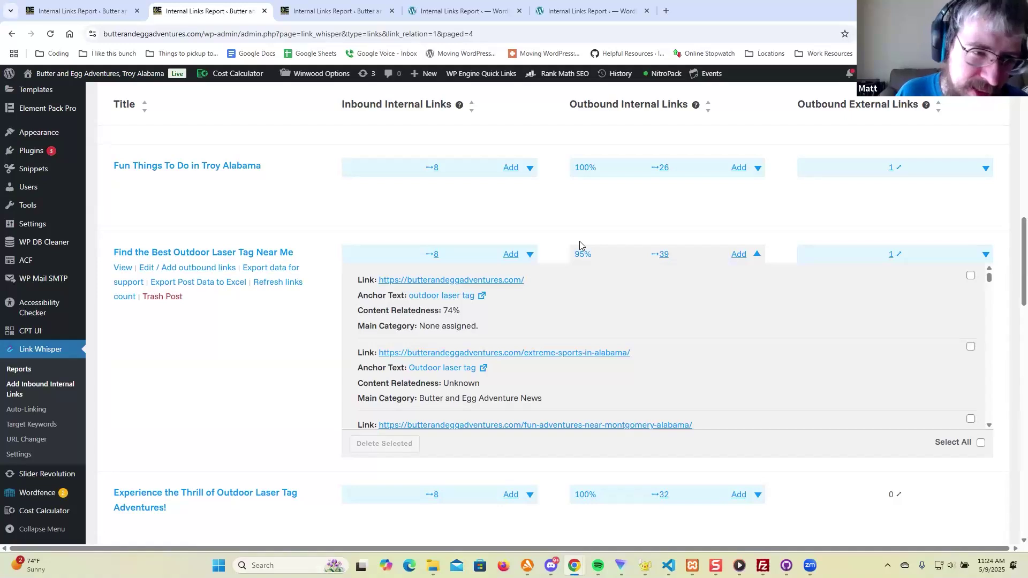
scroll(521, 237, up, 14)
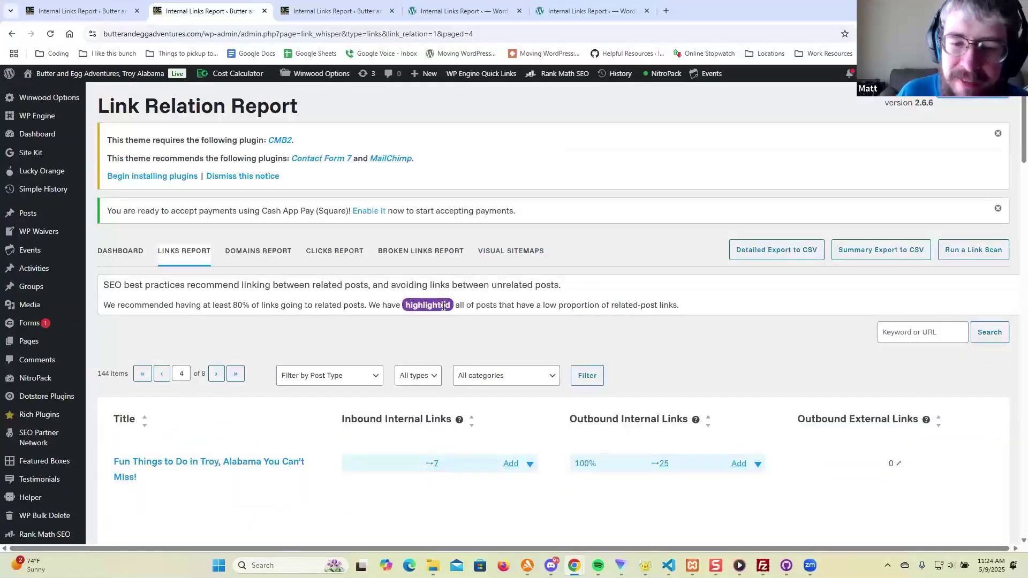
scroll(431, 304, down, 5)
scroll(557, 279, down, 15)
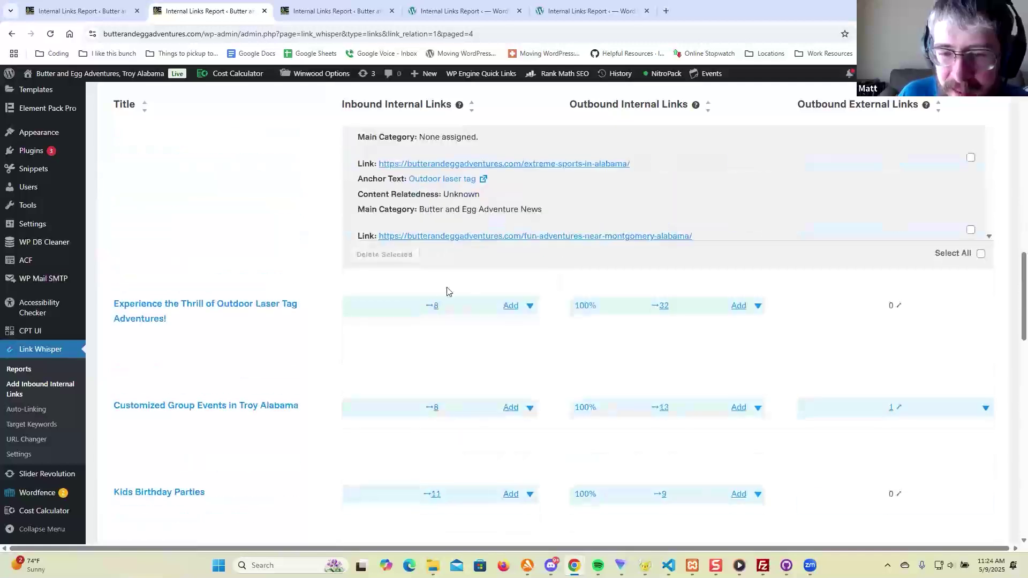
Step: Review the laser tag post's outbound links and examine the flagged content relatedness of the fun-adventures-near-montgomery-alabama link
scroll(448, 291, up, 3)
scroll(292, 268, down, 3)
scroll(618, 204, down, 5)
scroll(447, 245, up, 3)
scroll(500, 246, up, 3)
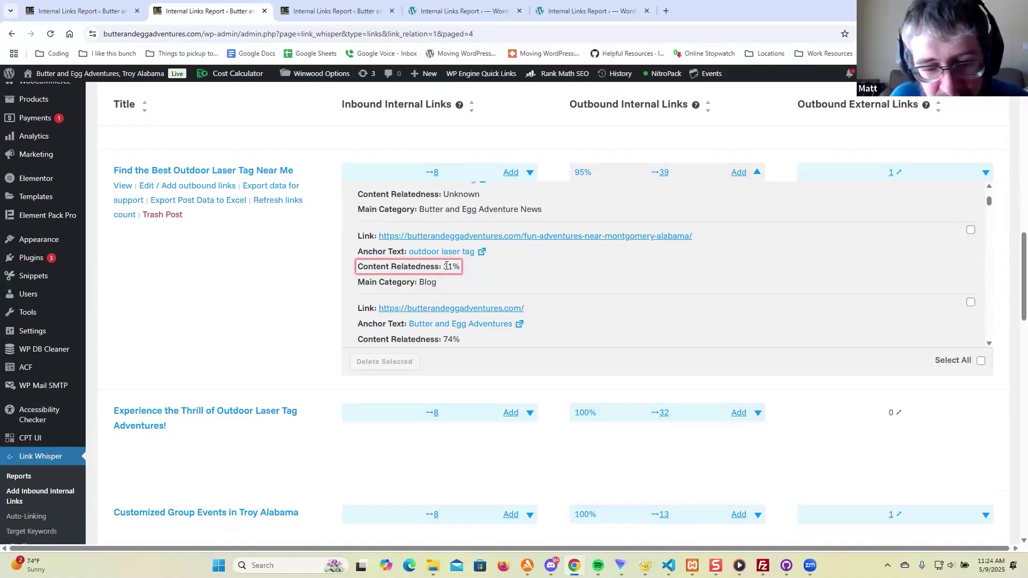
drag(444, 267, 456, 267)
click(378, 268)
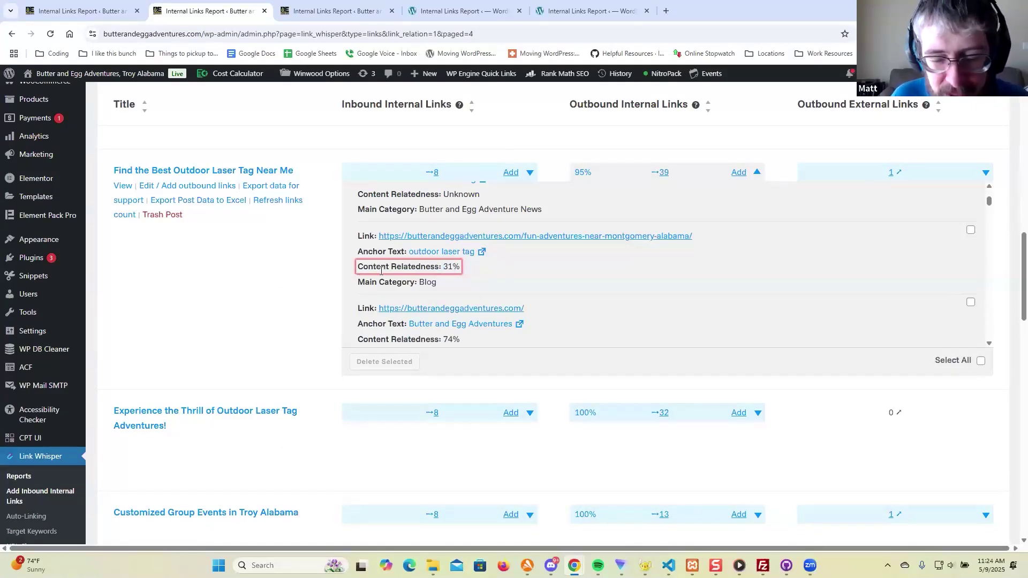
drag(375, 268, 463, 268)
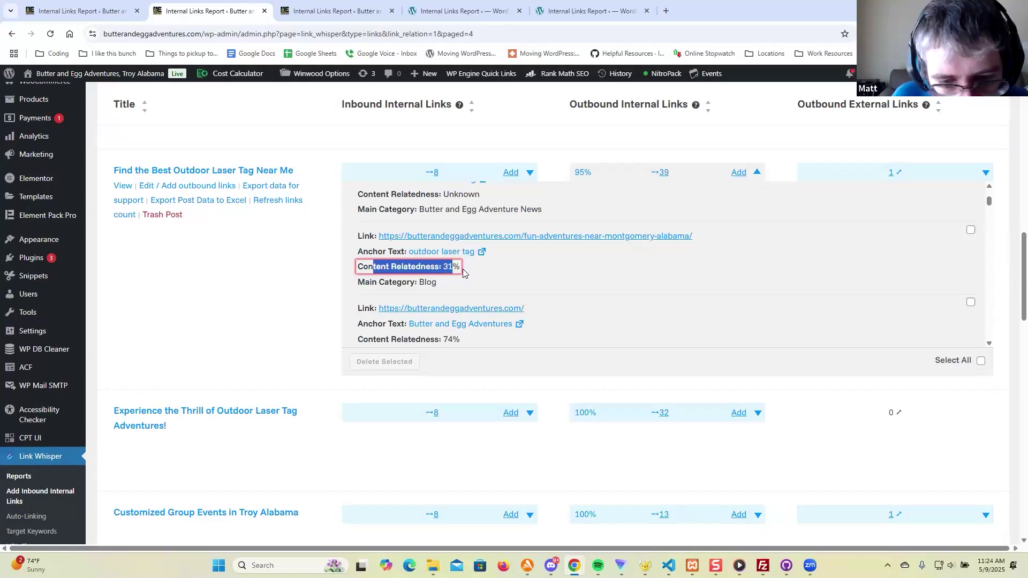
click(547, 267)
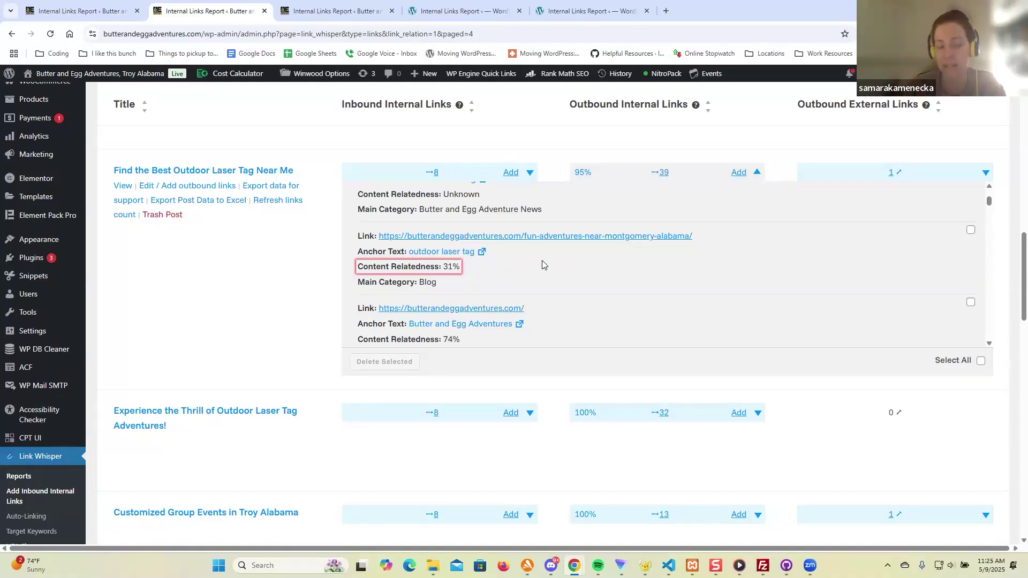
Step: Open the laser tag post from the Montgomery link's "outdoor laser tag" anchor and look through its content
click(443, 252)
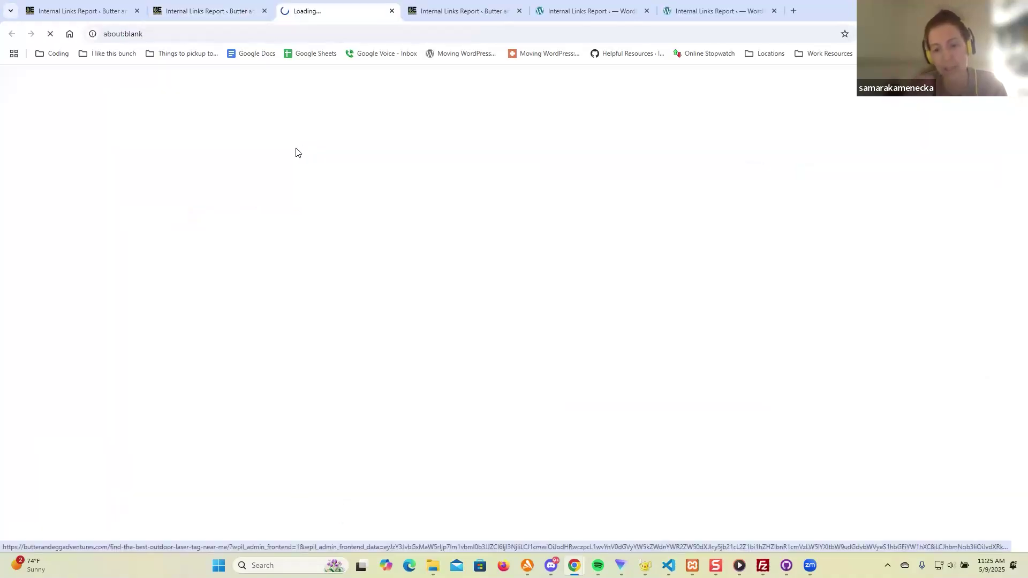
click(207, 12)
click(222, 294)
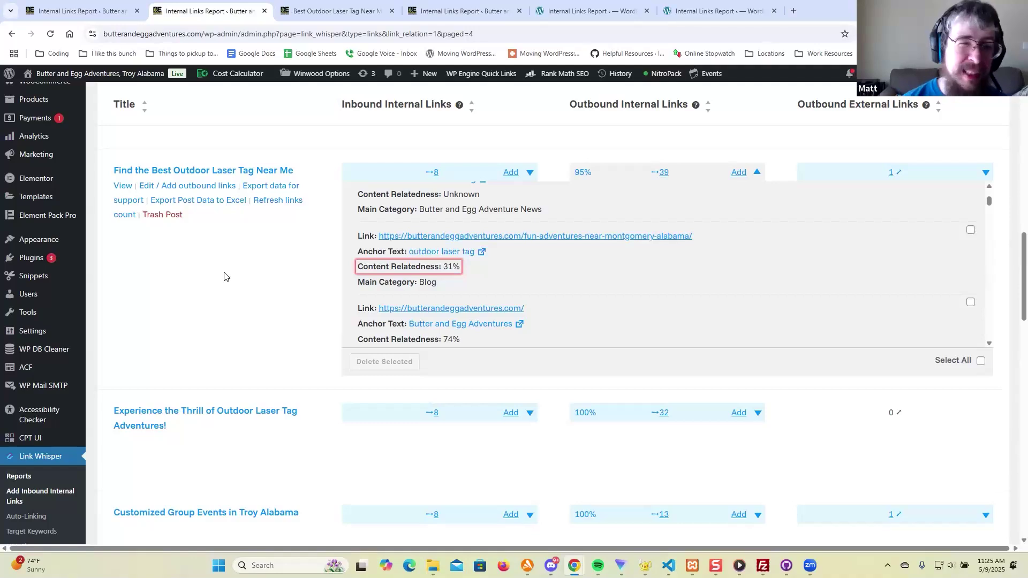
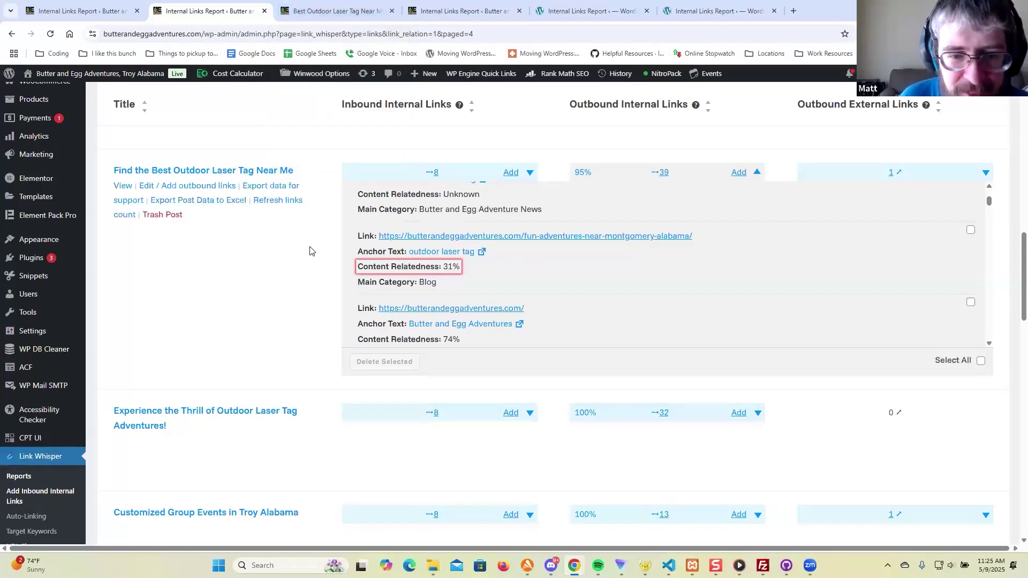
click(332, 10)
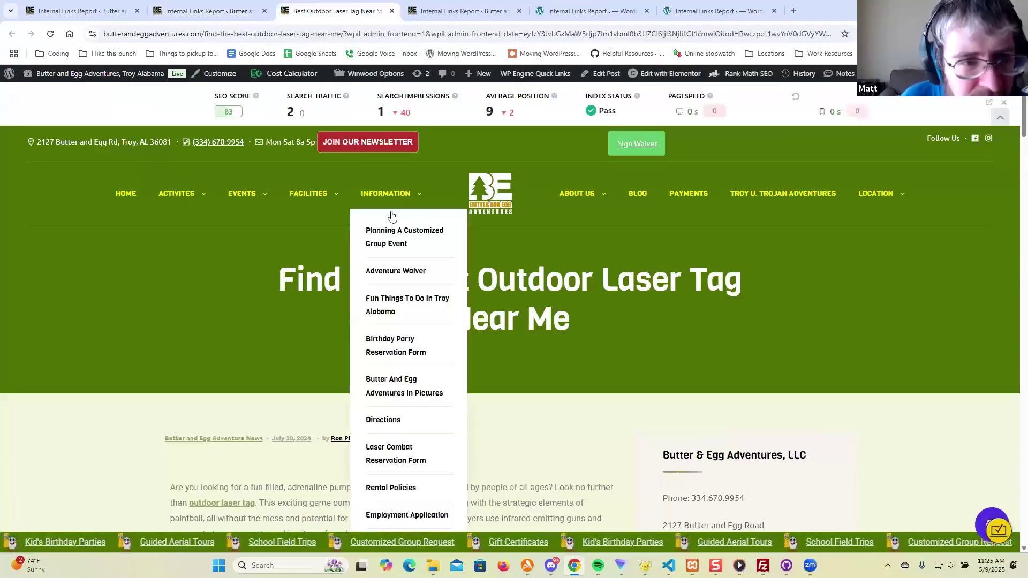
scroll(396, 225, down, 10)
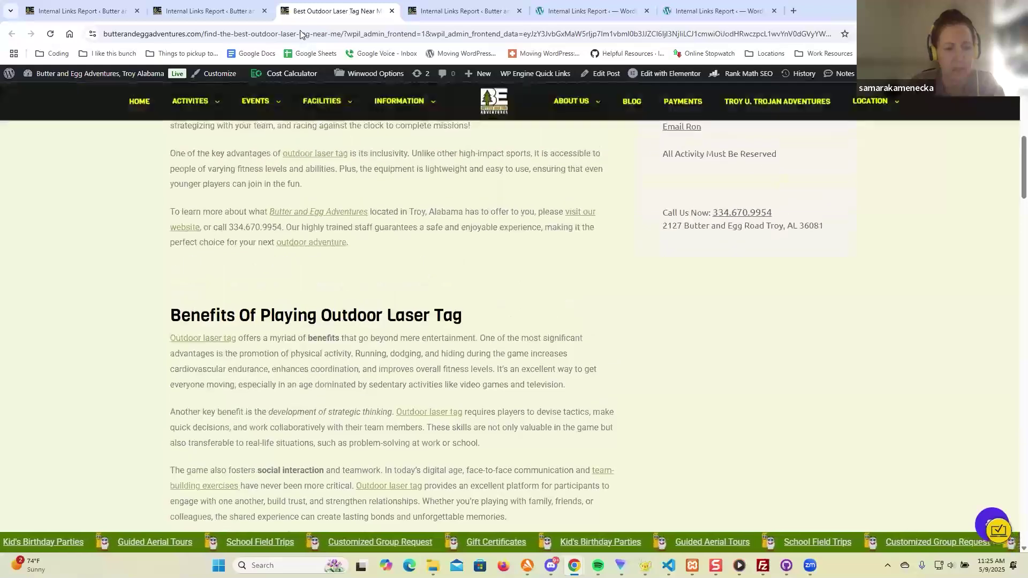
Step: Copy the anchor text "outdoor laser tag" from the report and find its occurrences in the laser tag post
click(209, 10)
drag(407, 252, 475, 253)
key(ctrl+c)
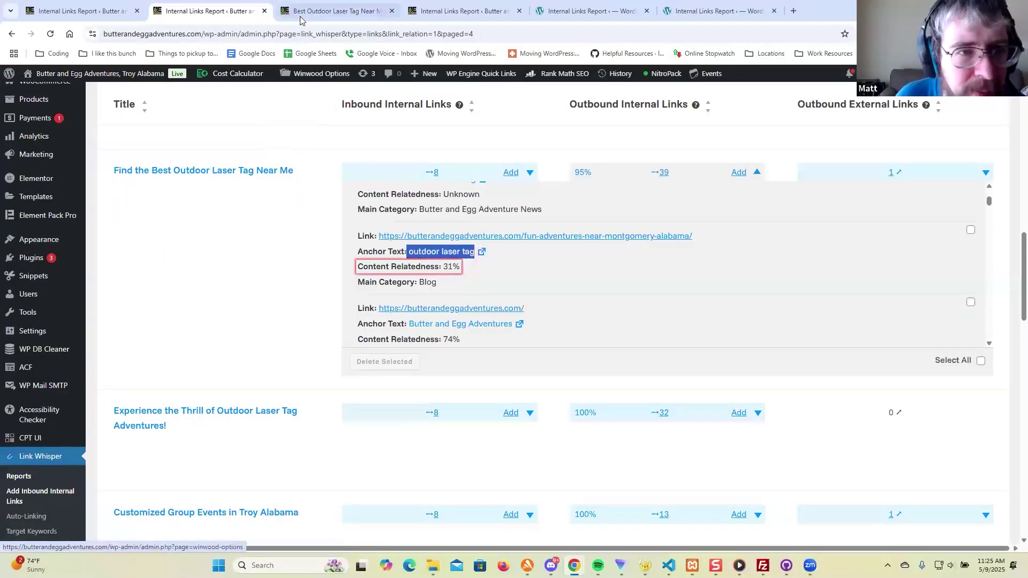
click(328, 15)
key(ctrl+f)
key(ctrl+v)
key(Return)
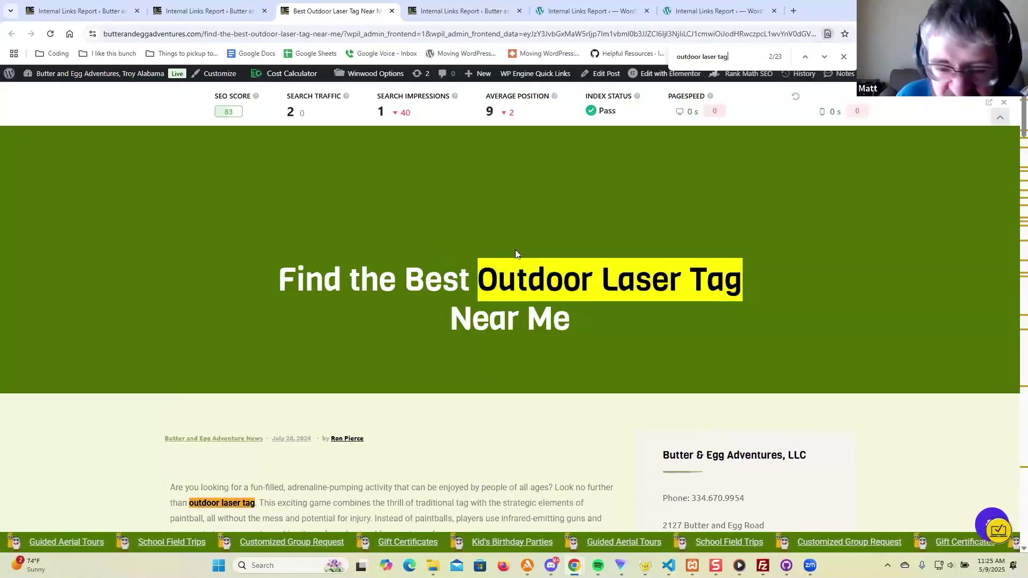
key(Return)
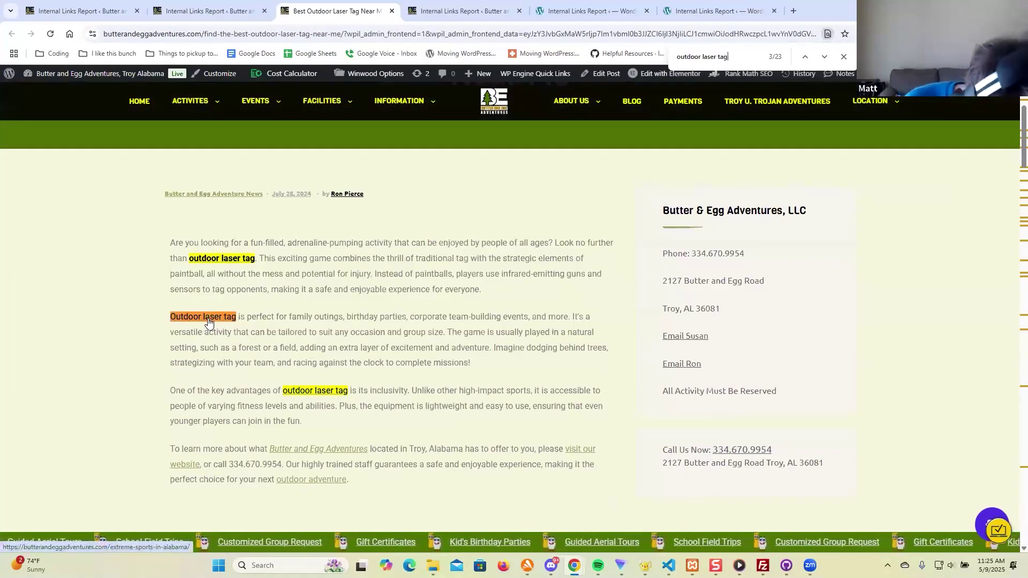
Step: Check the linked extreme-sports-in-alabama page for mentions of "laser" and close it
click(423, 13)
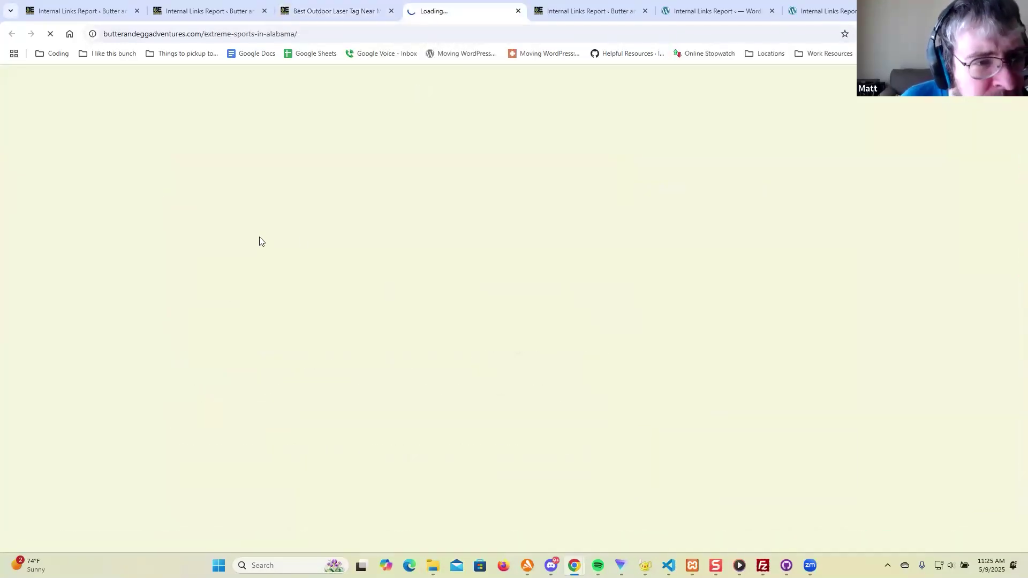
click(344, 15)
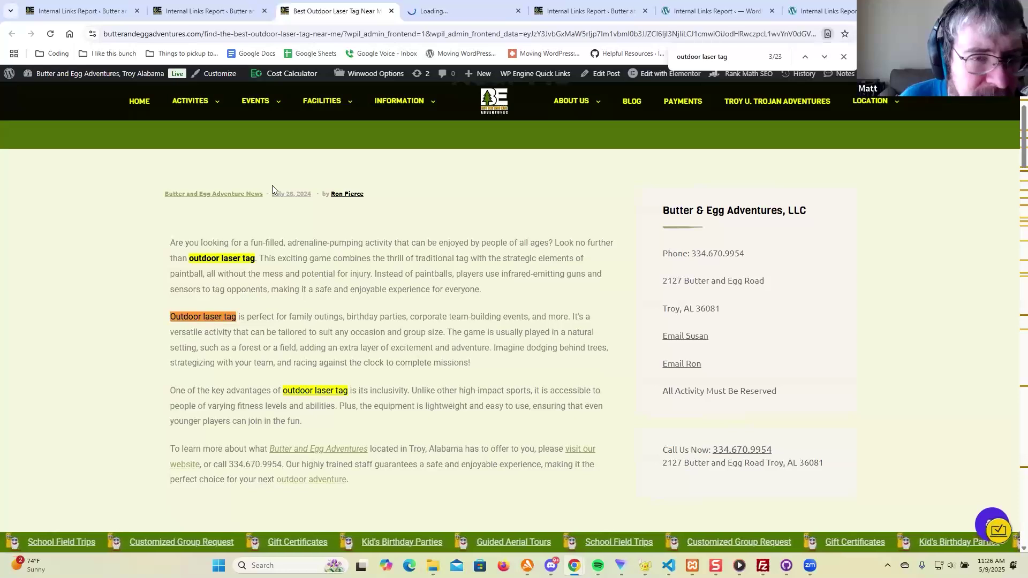
click(421, 12)
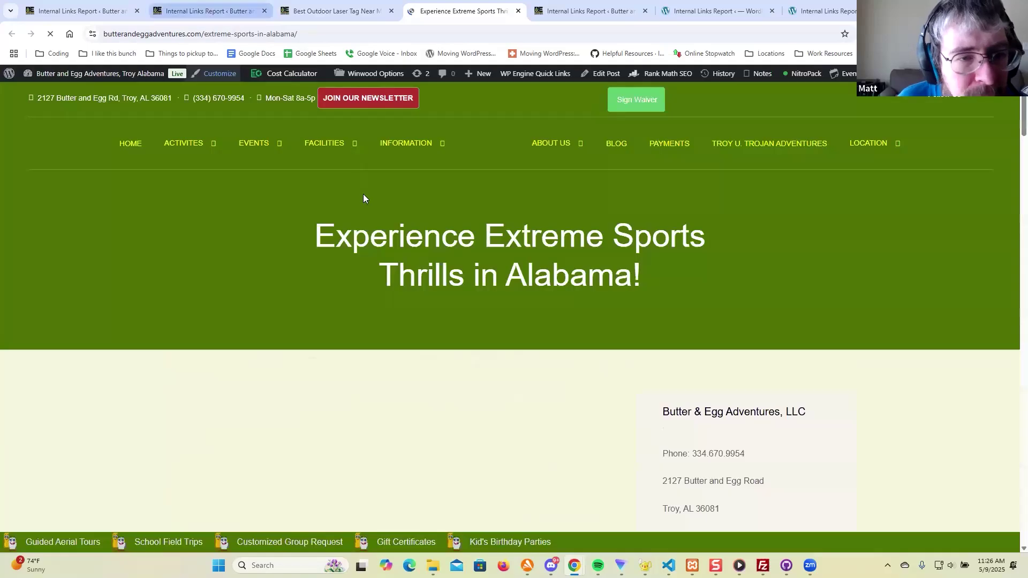
mouse_move(364, 196)
key(ctrl+f)
text(la)
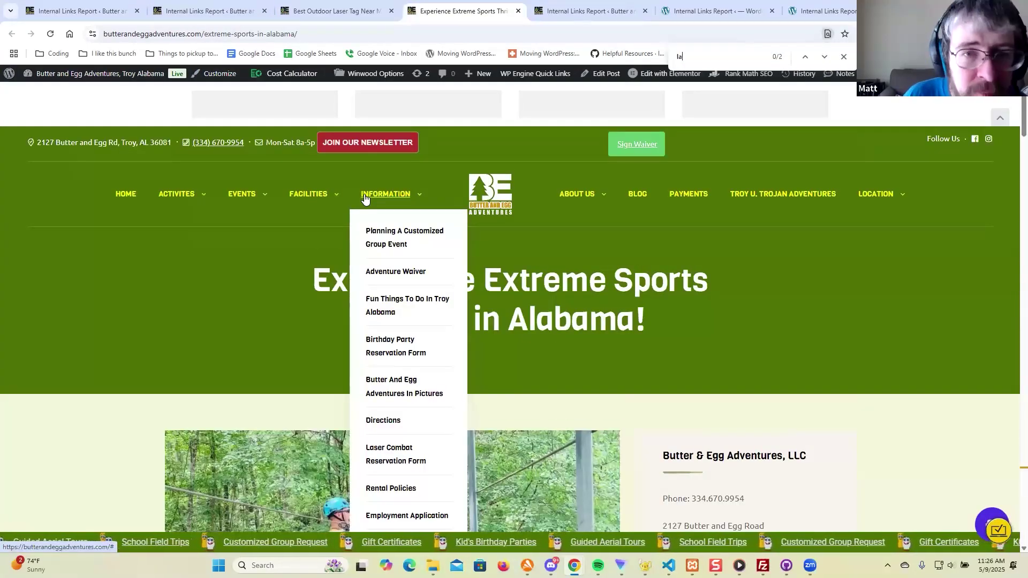
text(s)
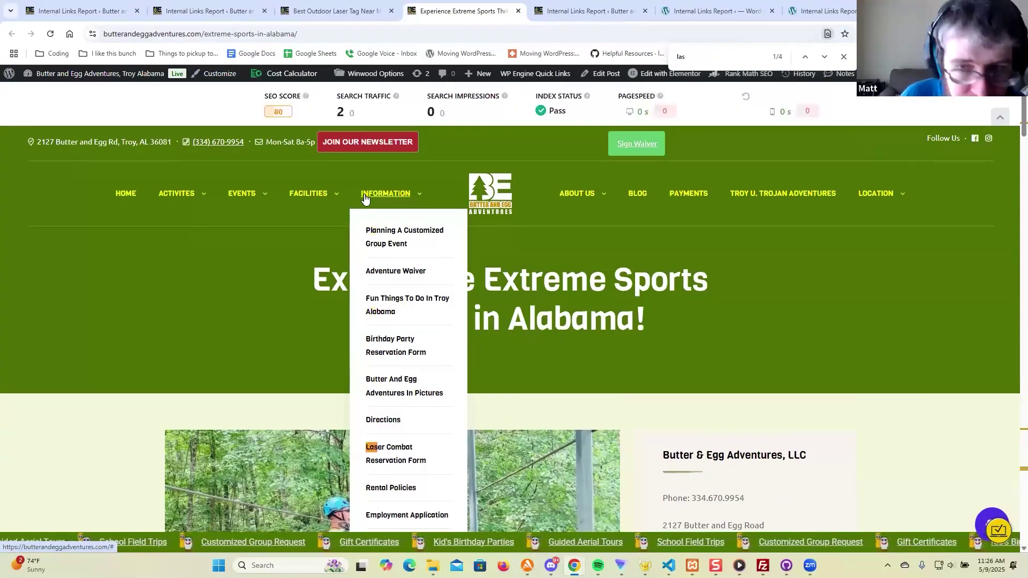
text(er)
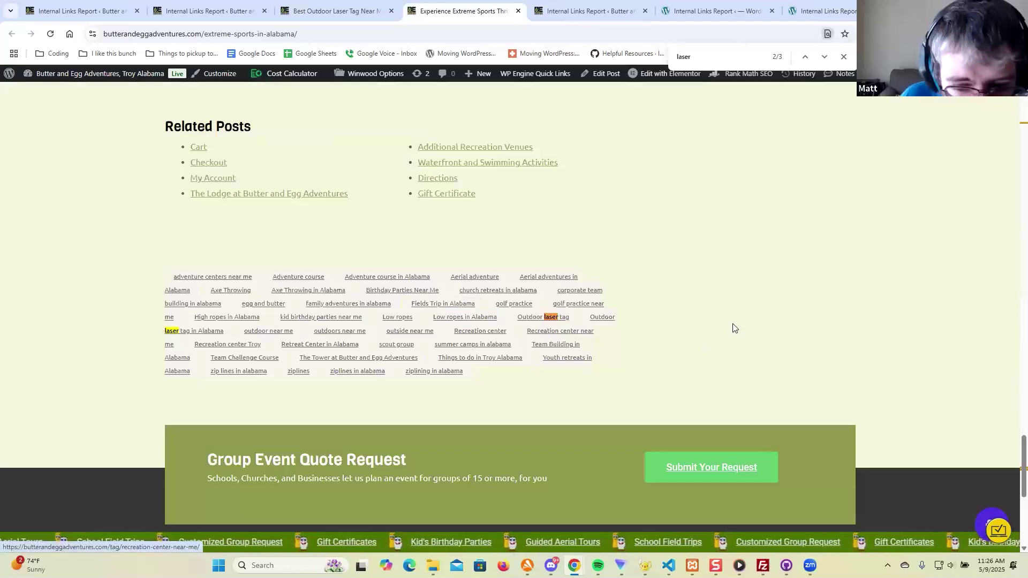
scroll(682, 273, up, 10)
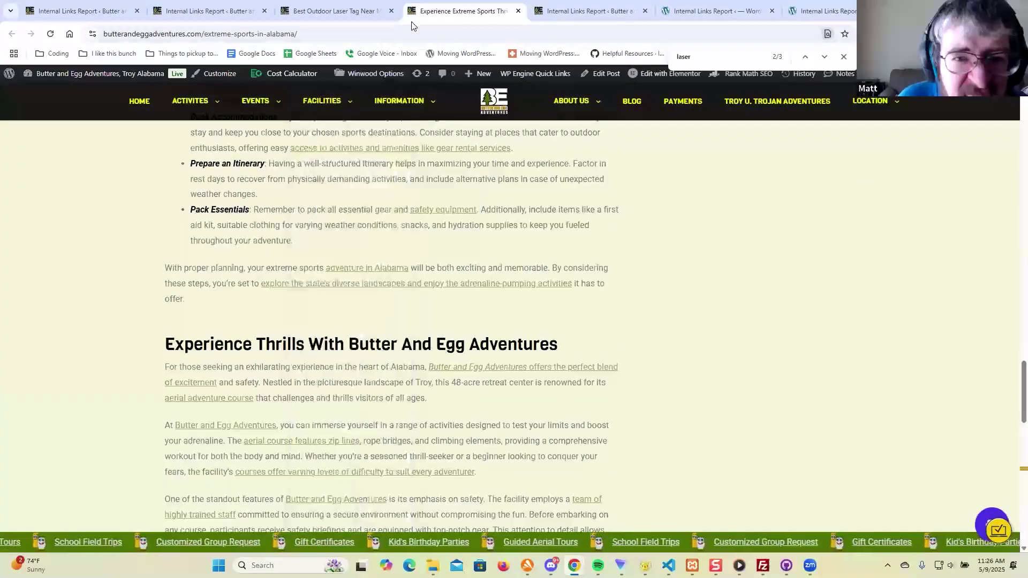
click(518, 11)
Step: Delete the outbound link to fun-adventures-near-montgomery-alabama from "Find the Best Outdoor Laser Tag Near Me" in the report
click(216, 11)
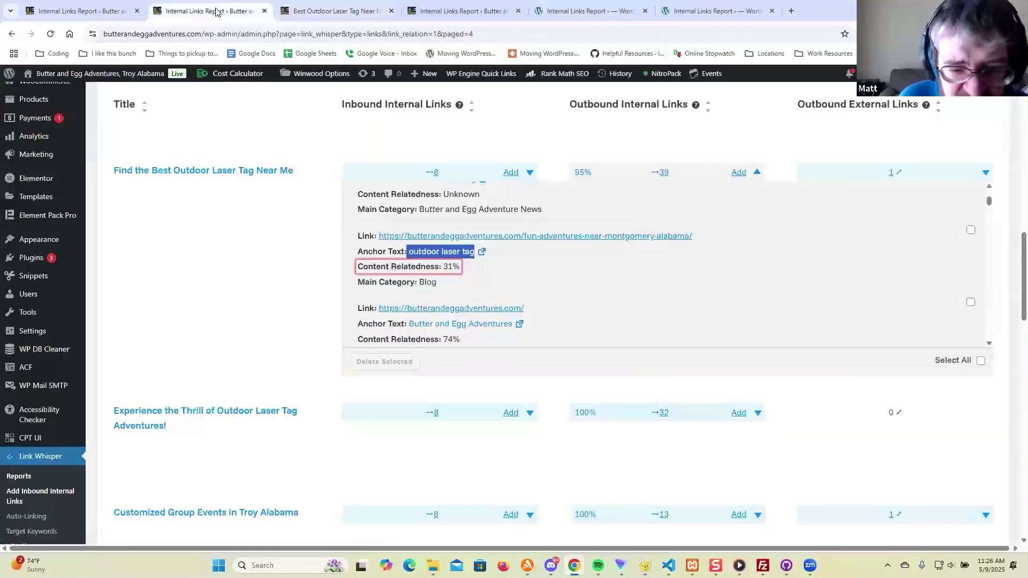
click(444, 266)
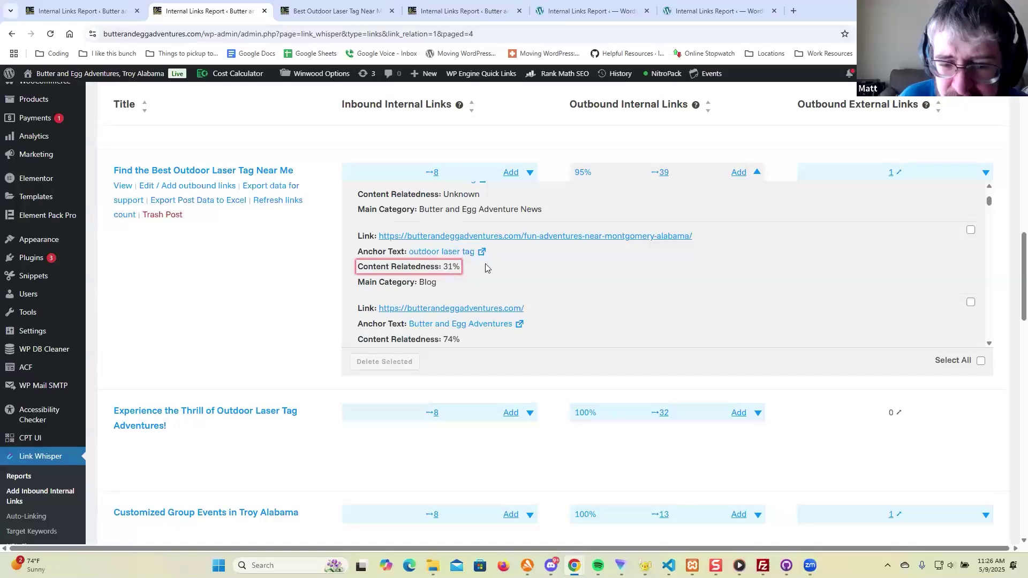
click(971, 231)
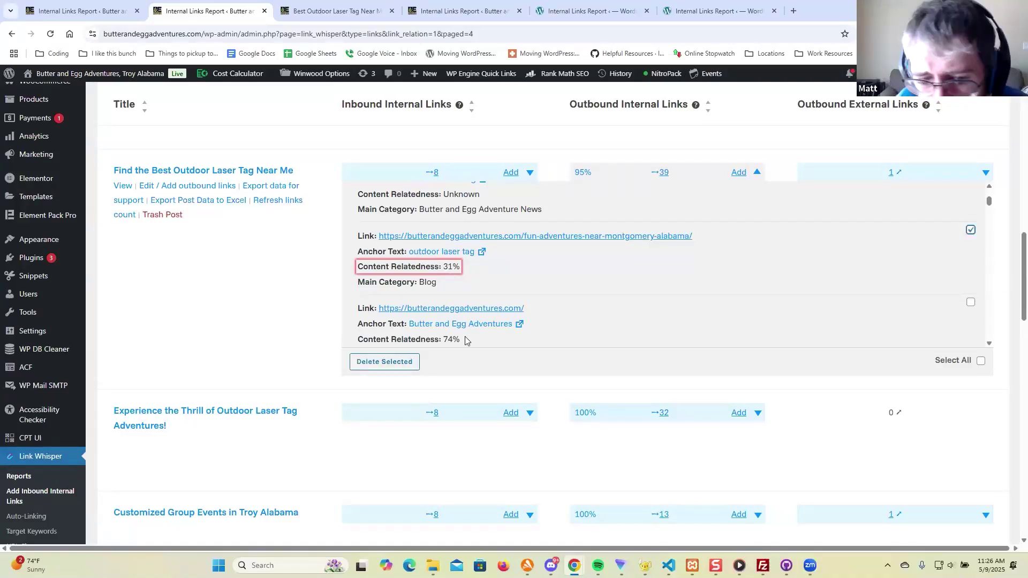
click(402, 359)
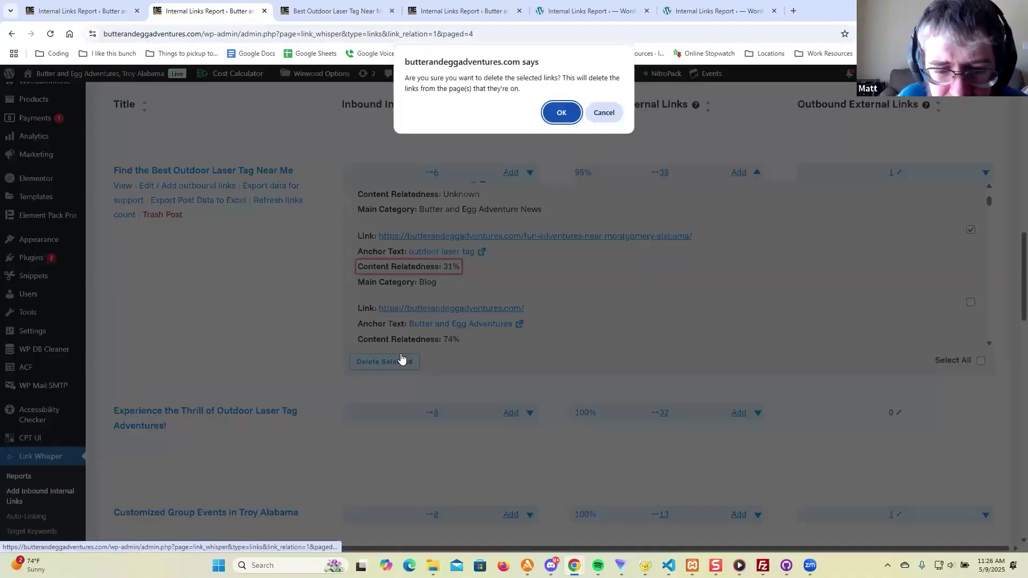
click(560, 112)
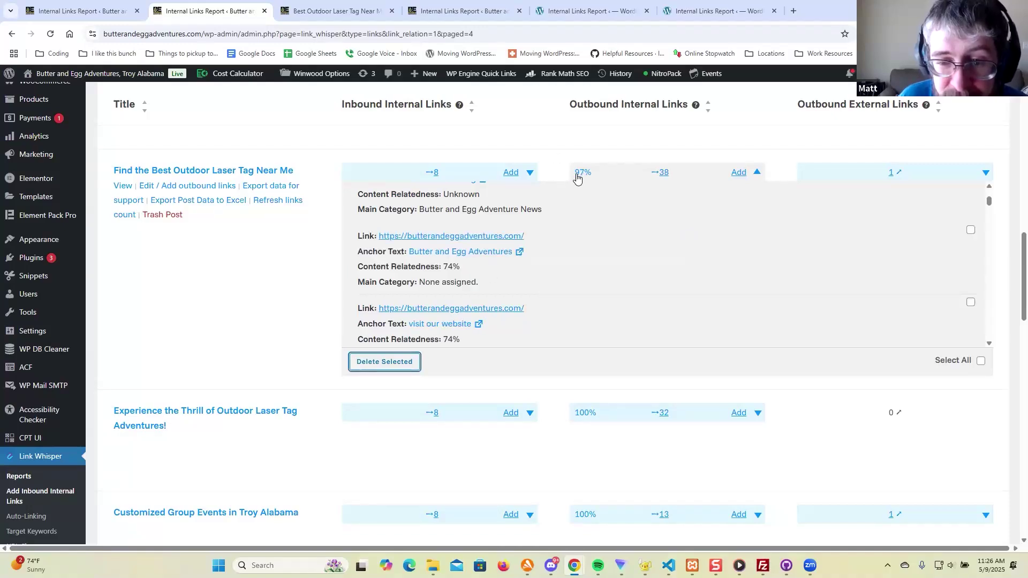
Step: Scan the post's remaining outbound links for flagged content relatedness and examine the score of the staff page link
scroll(645, 283, down, 5)
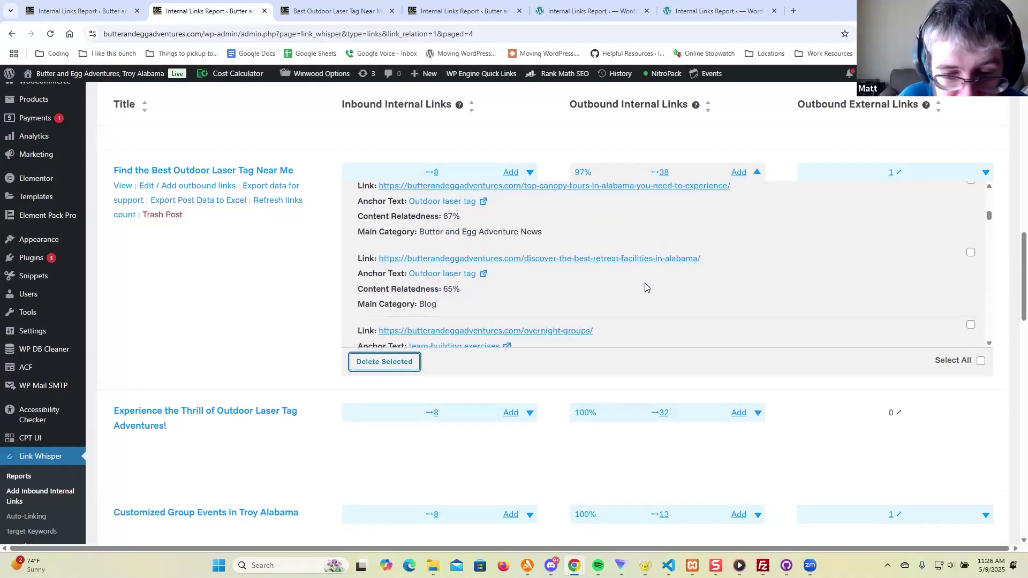
scroll(642, 276, down, 6)
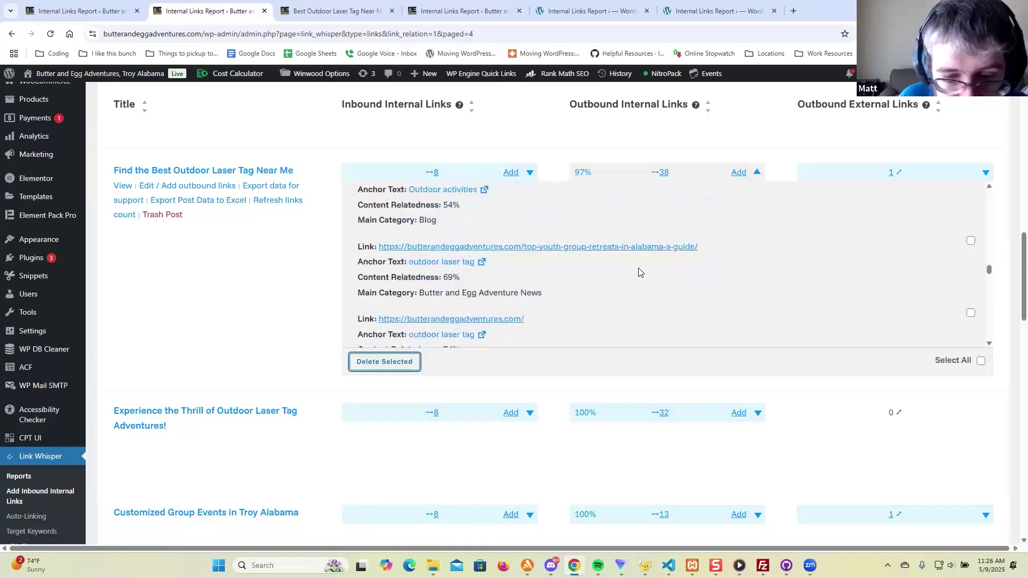
scroll(637, 271, up, 1)
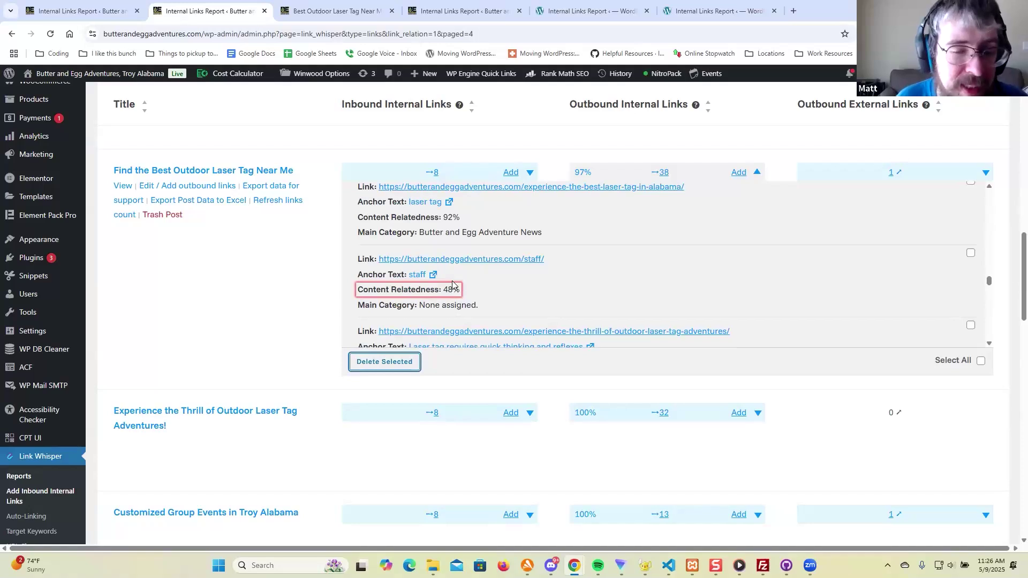
mouse_move(461, 290)
mouse_down()
mouse_move(436, 290)
mouse_move(445, 290)
mouse_up()
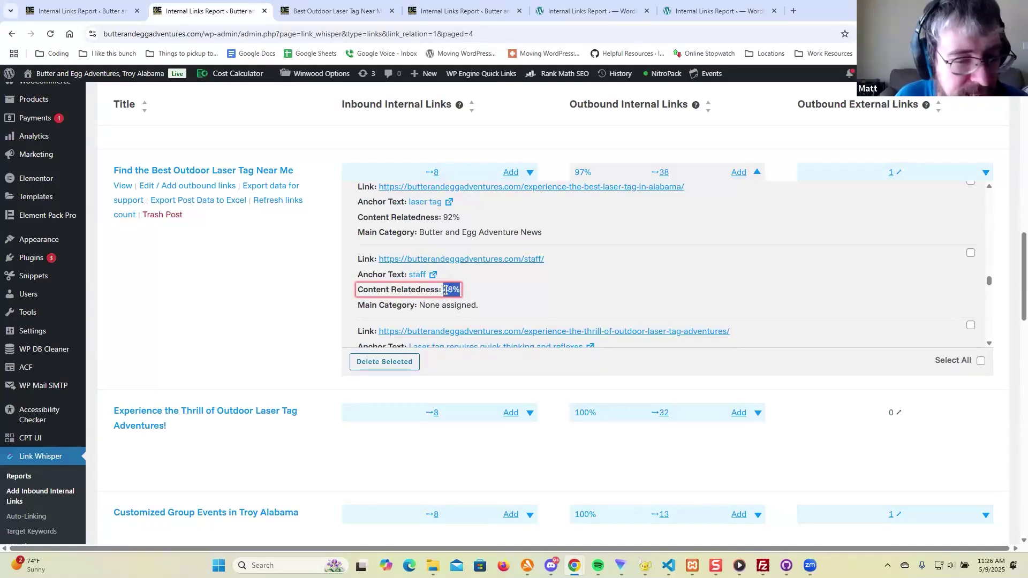
click(457, 291)
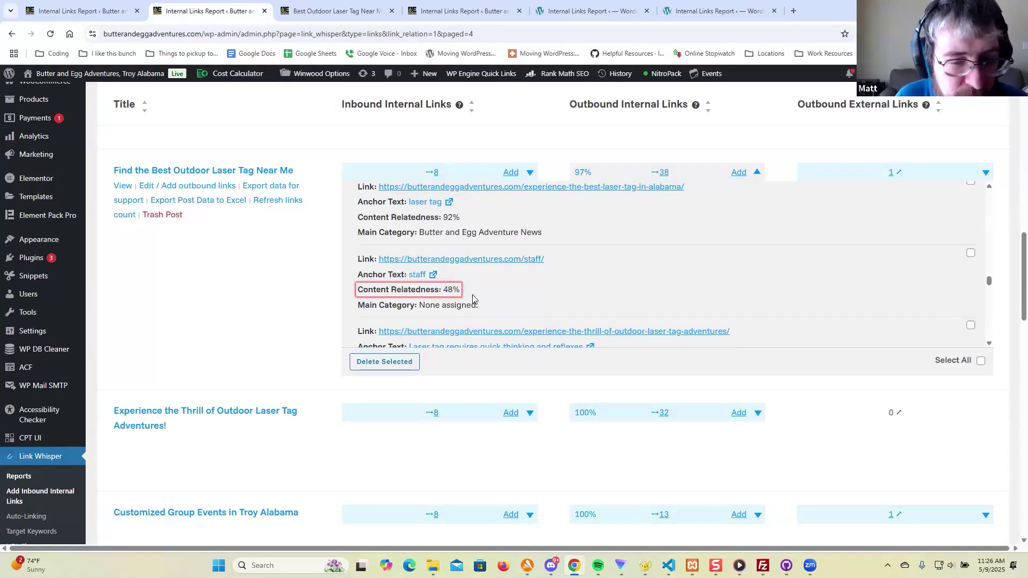
Step: Open the linked staff page, look through its content and close it
ctrl+click(456, 266)
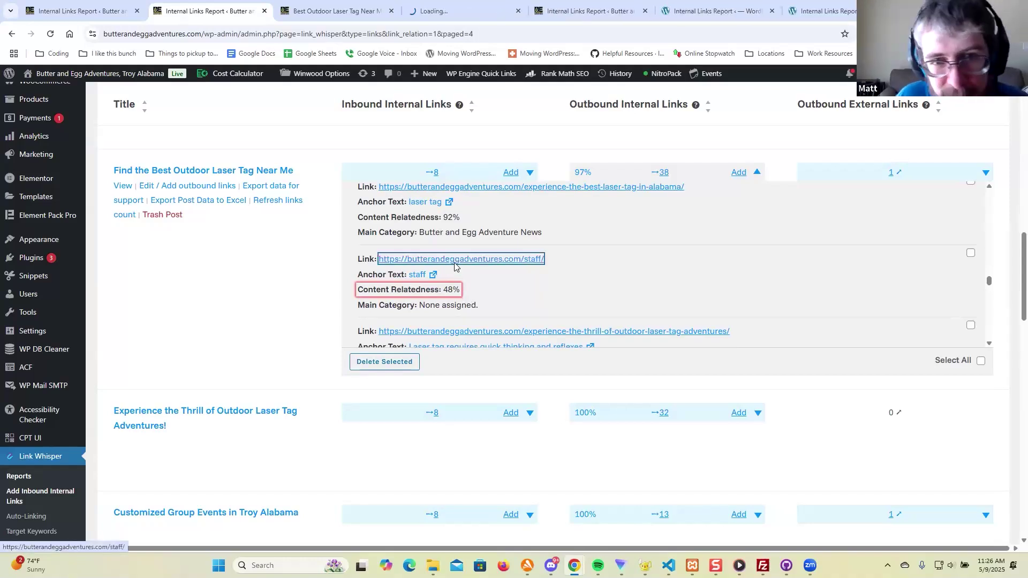
click(418, 14)
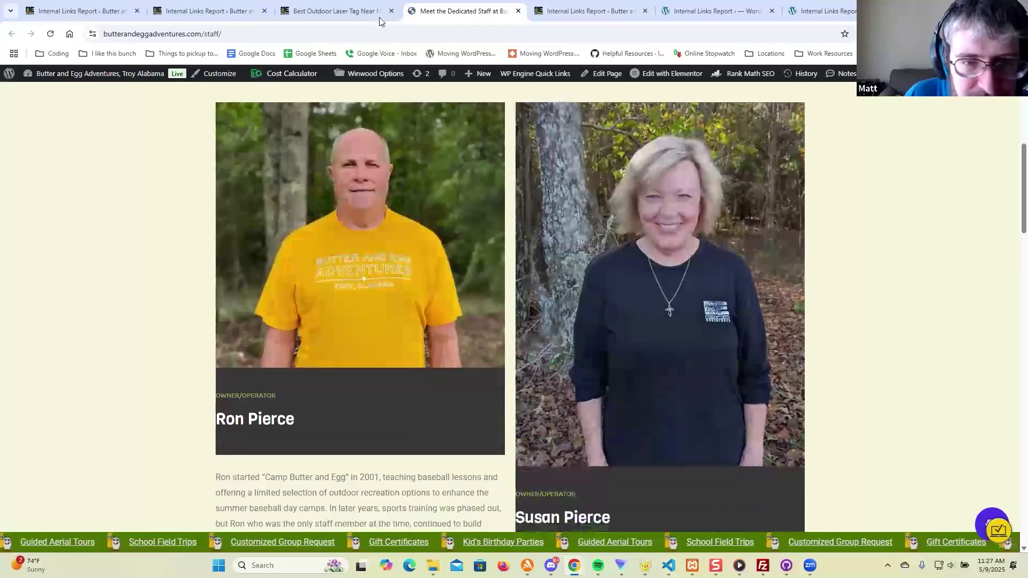
key(ctrl+w)
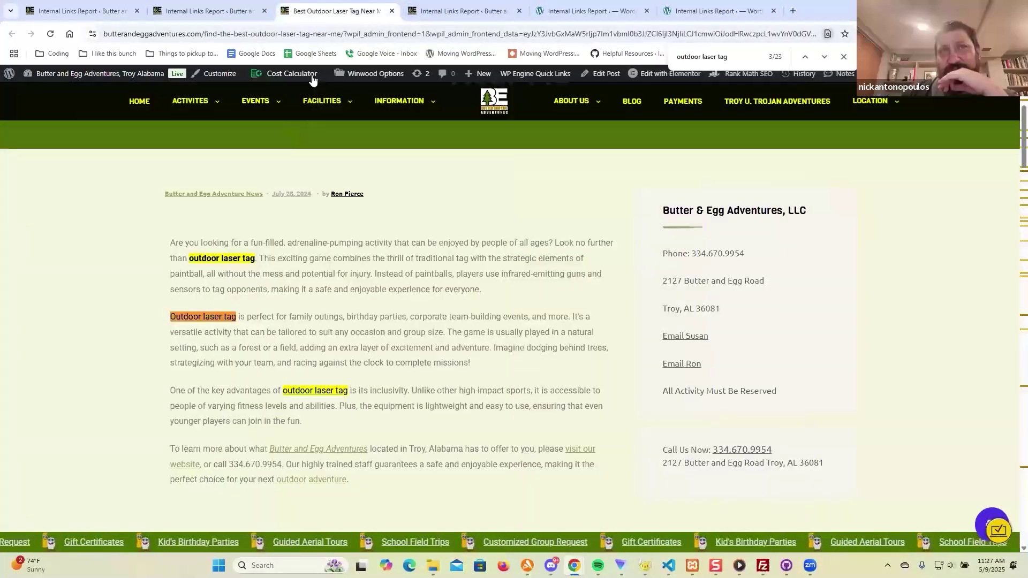
Step: Close the laser tag post, check the Link Health figures on the Link Whisper dashboard, and return to the link relation report
key(ctrl+w)
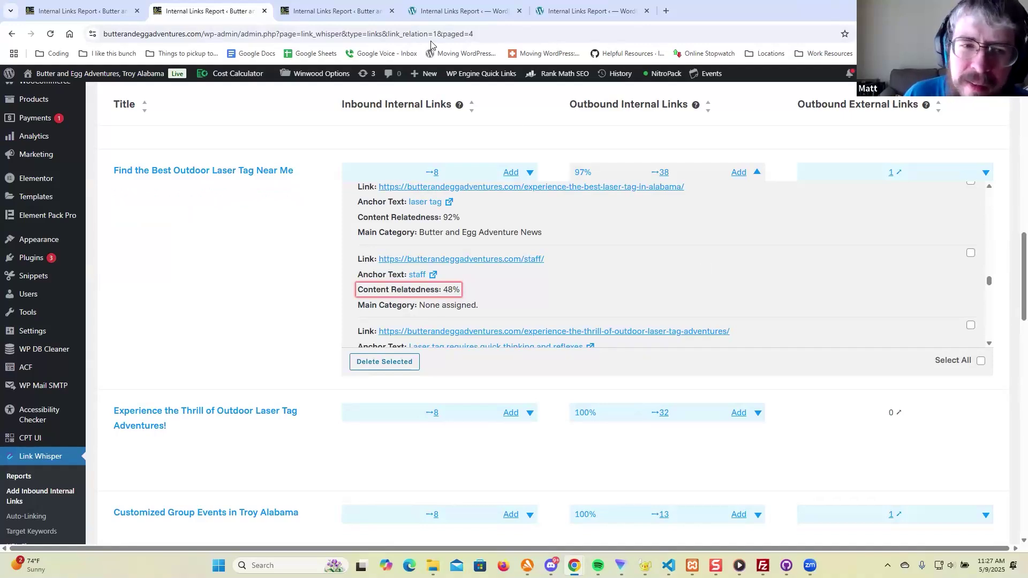
click(85, 12)
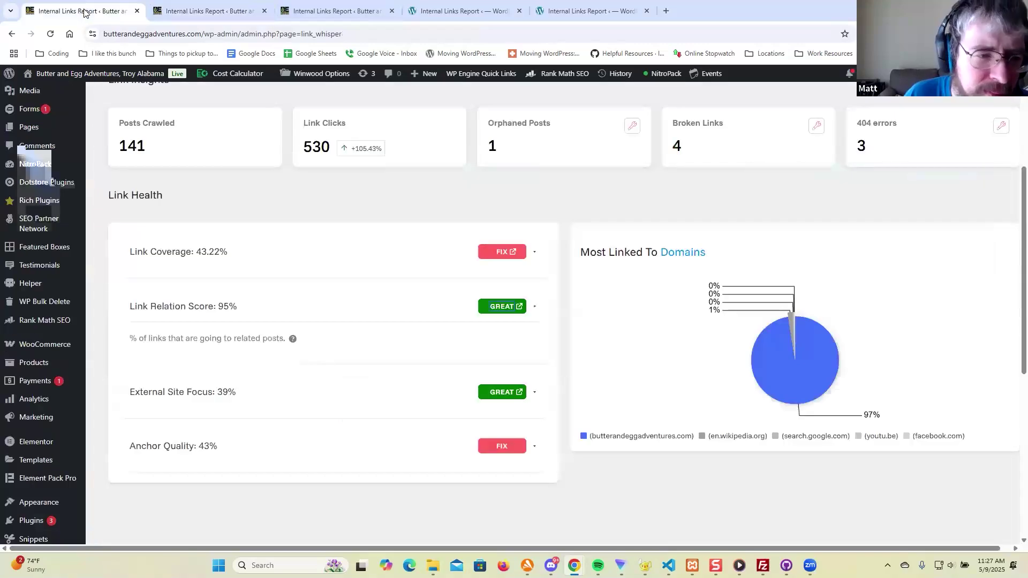
click(241, 11)
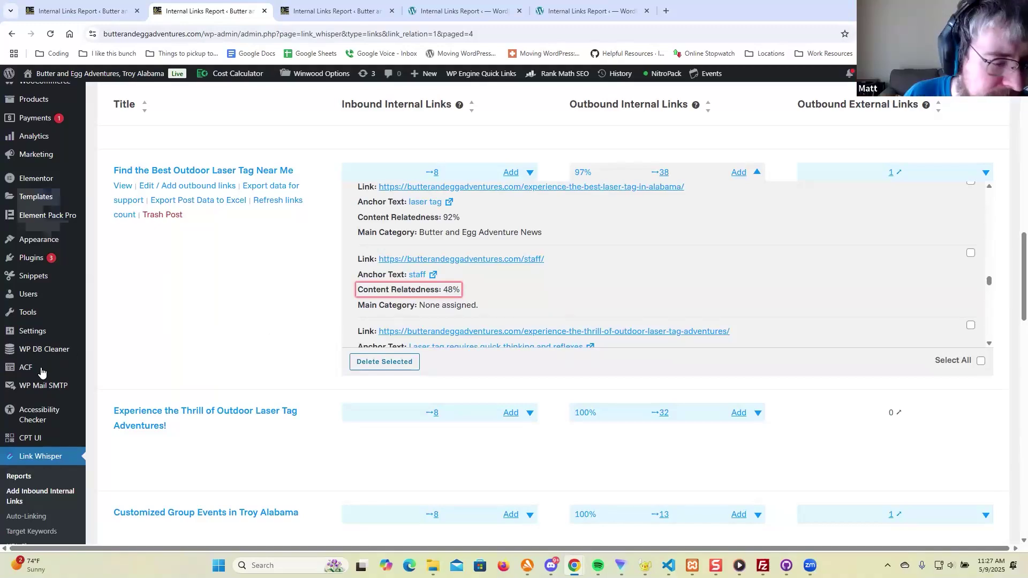
Step: Open the Link Whisper settings in a separate tab and look through the AI settings
scroll(37, 352, down, 5)
middle_click(20, 460)
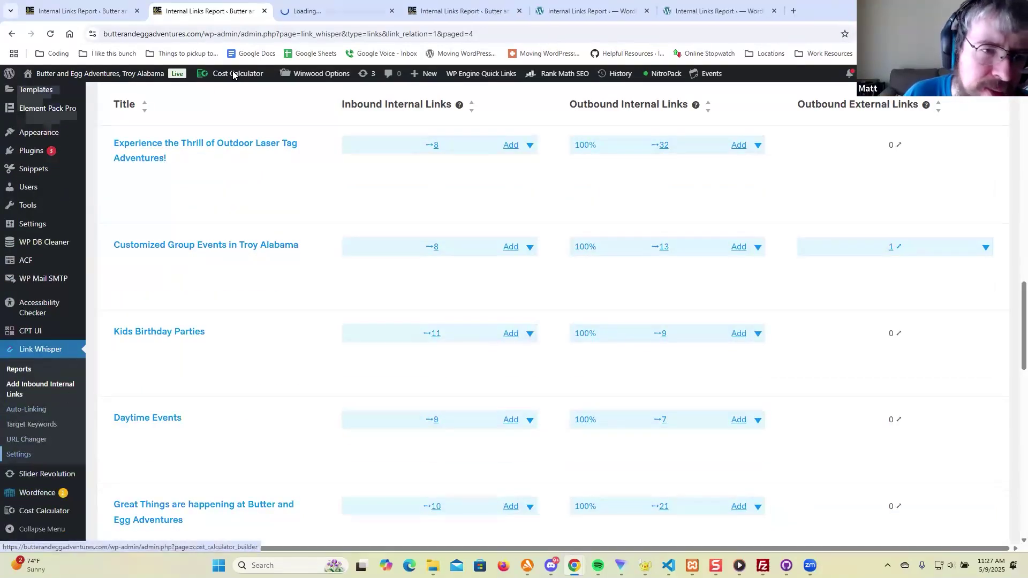
click(330, 14)
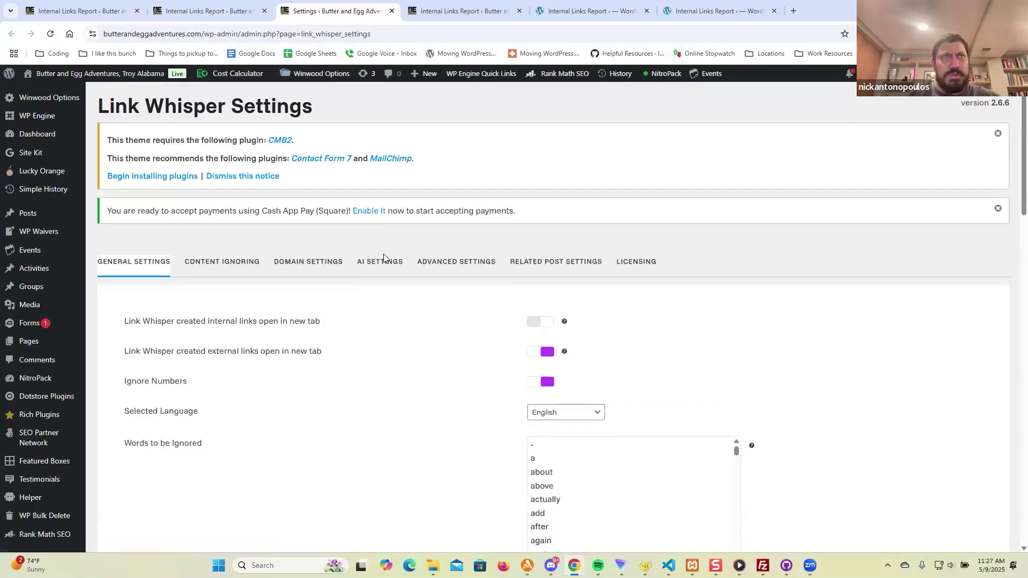
click(383, 262)
scroll(377, 261, down, 5)
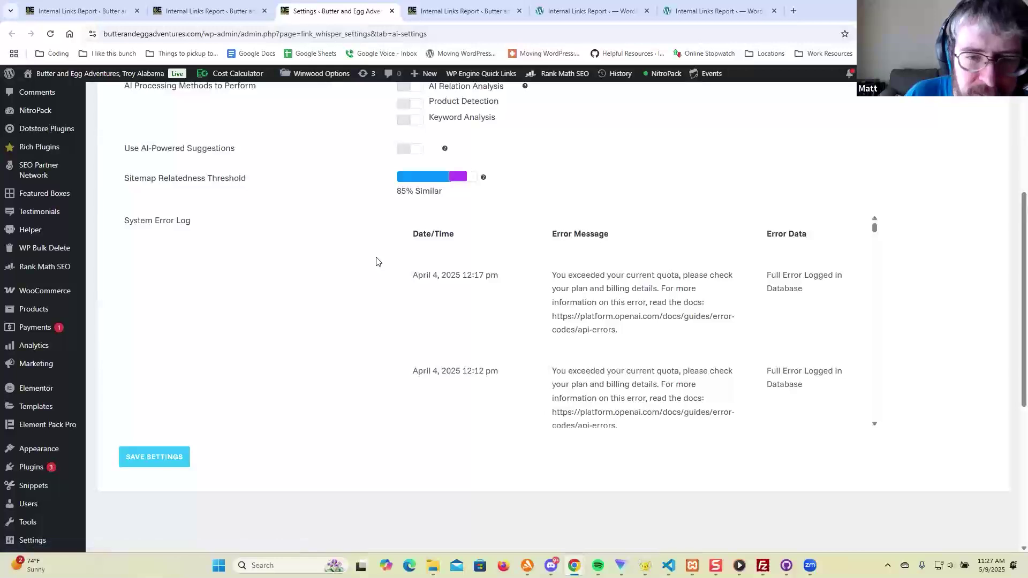
Step: Temporarily enable AI Relation Analysis to check the content processing status, disable it again and close the settings without saving
scroll(376, 261, up, 1)
click(412, 140)
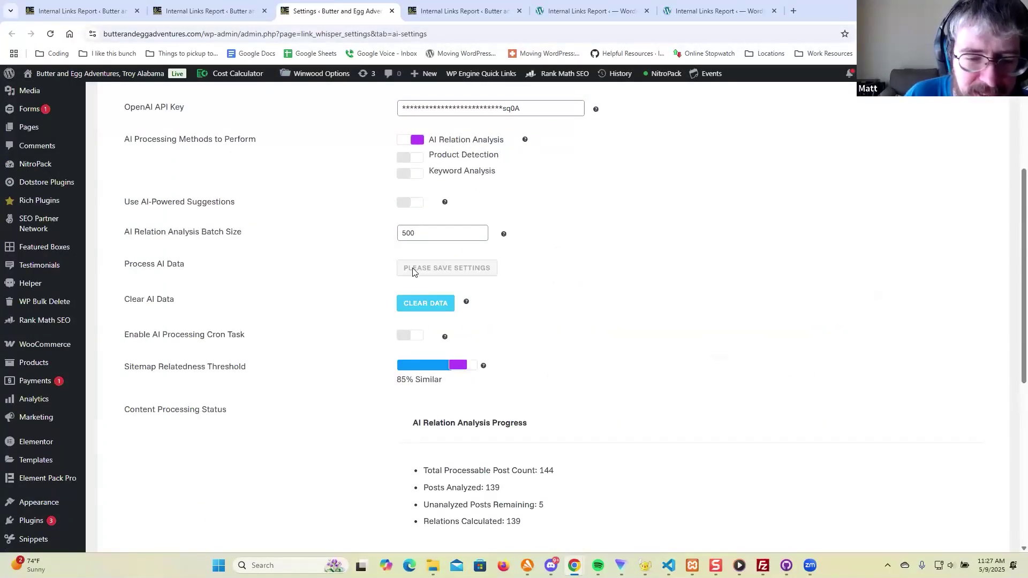
click(411, 140)
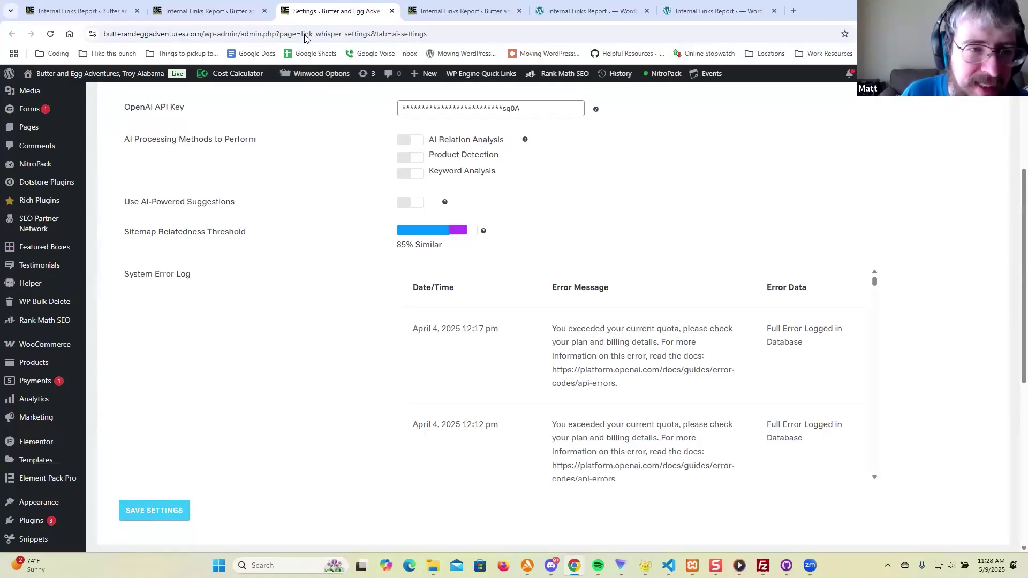
key(ctrl+w)
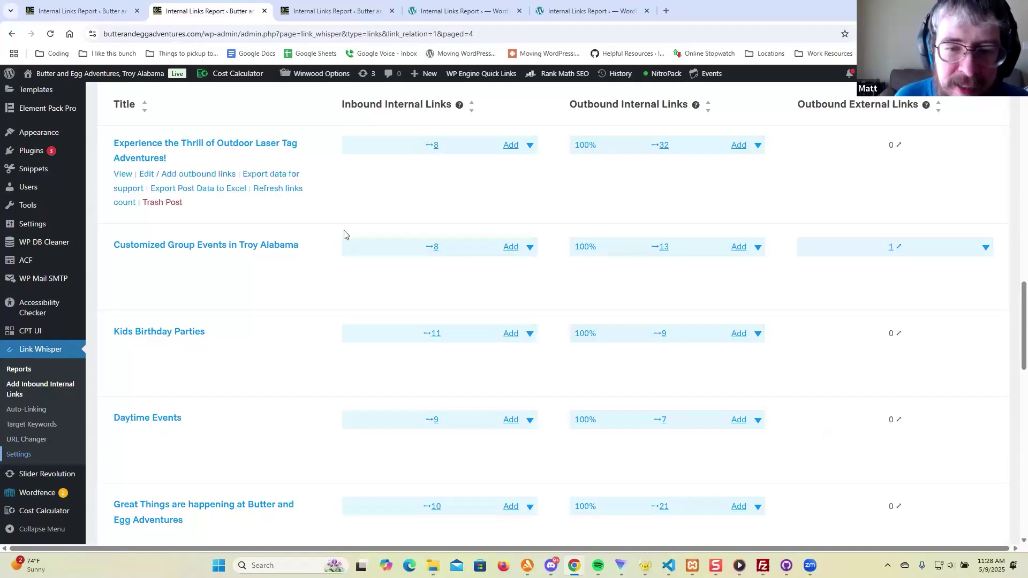
Step: Review the outbound relation percentages on the rest of page 4 and on page 5 of the Link Relation Report
scroll(496, 198, down, 1)
scroll(496, 199, down, 15)
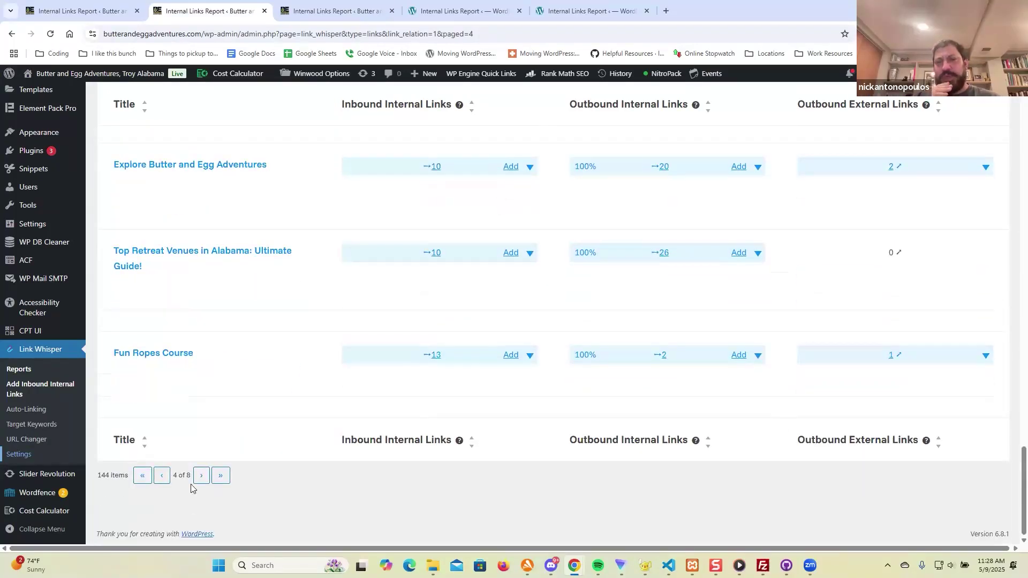
click(201, 476)
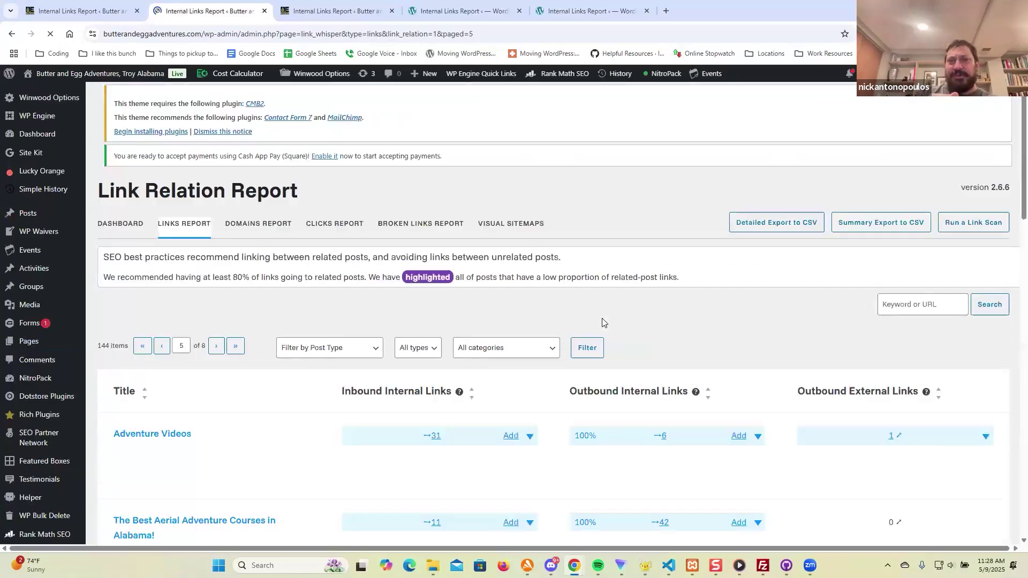
scroll(601, 317, down, 6)
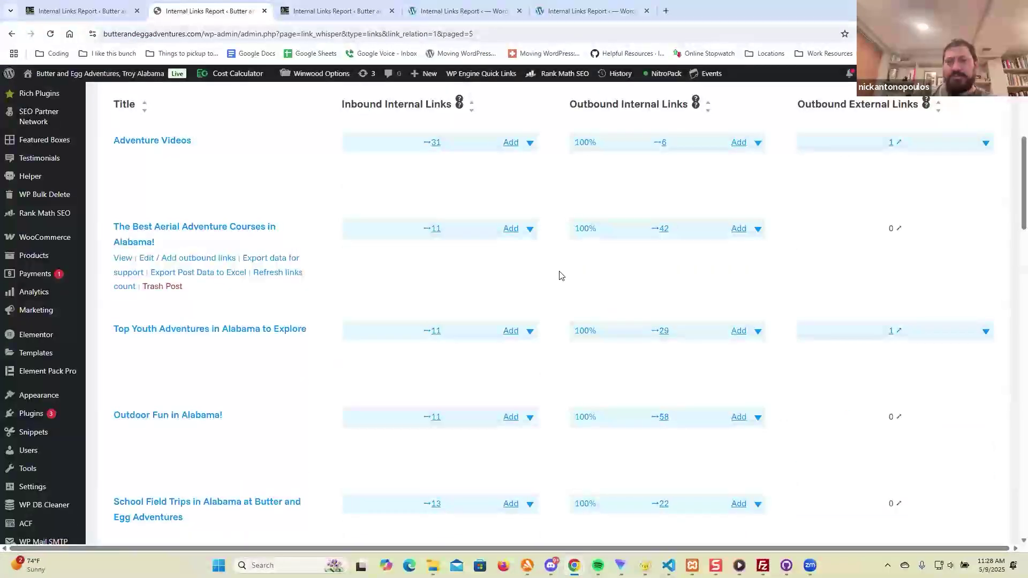
scroll(557, 284, down, 15)
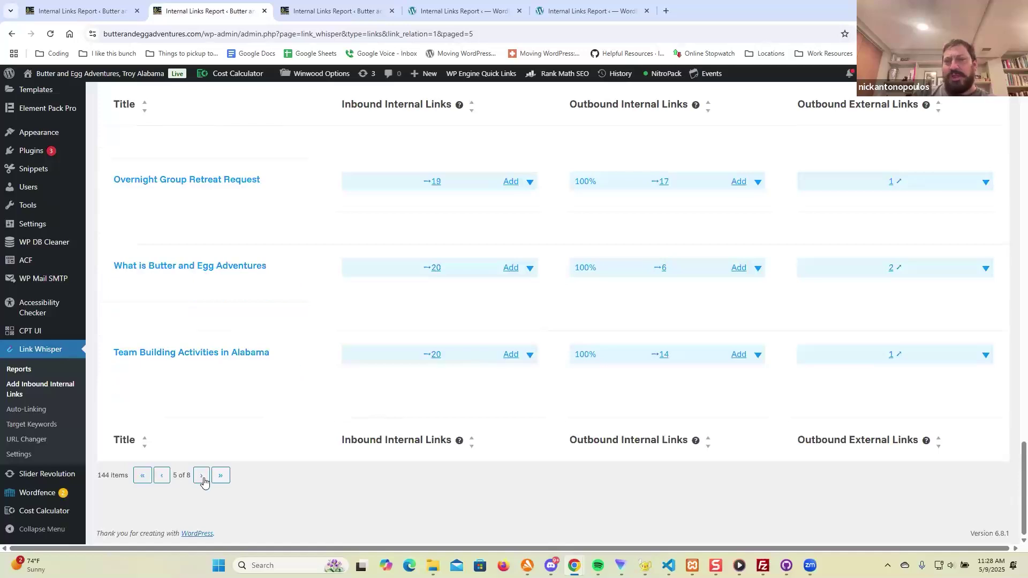
Step: Review the posts' outbound relation percentages on page 6 of the Link Relation Report
click(202, 476)
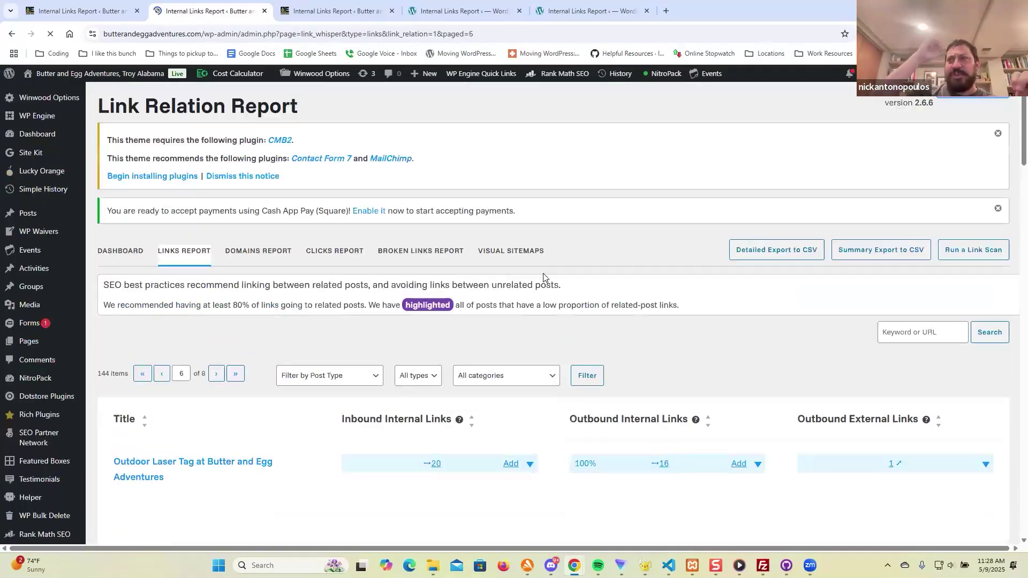
scroll(544, 277, down, 15)
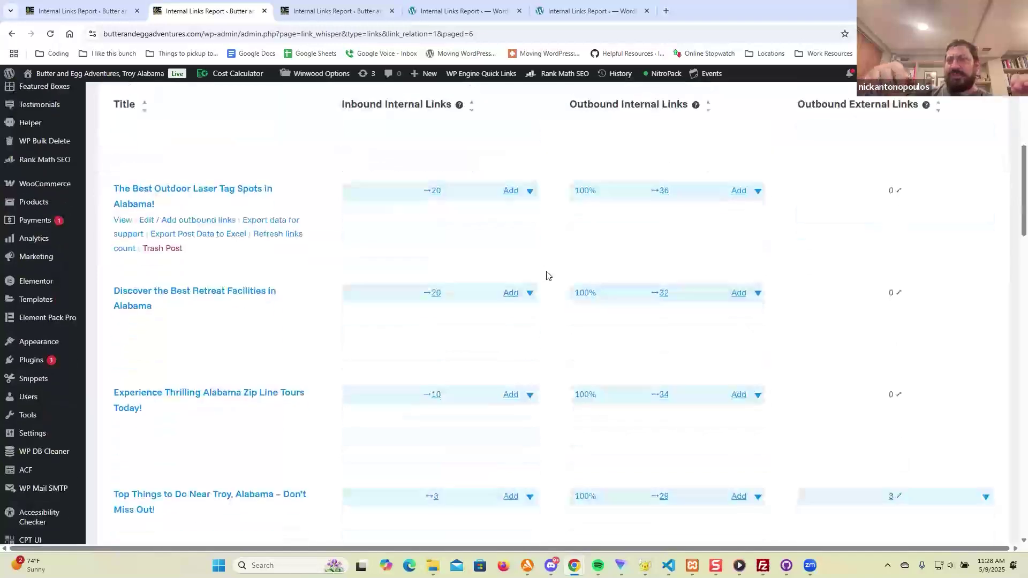
scroll(549, 274, down, 10)
scroll(552, 274, up, 3)
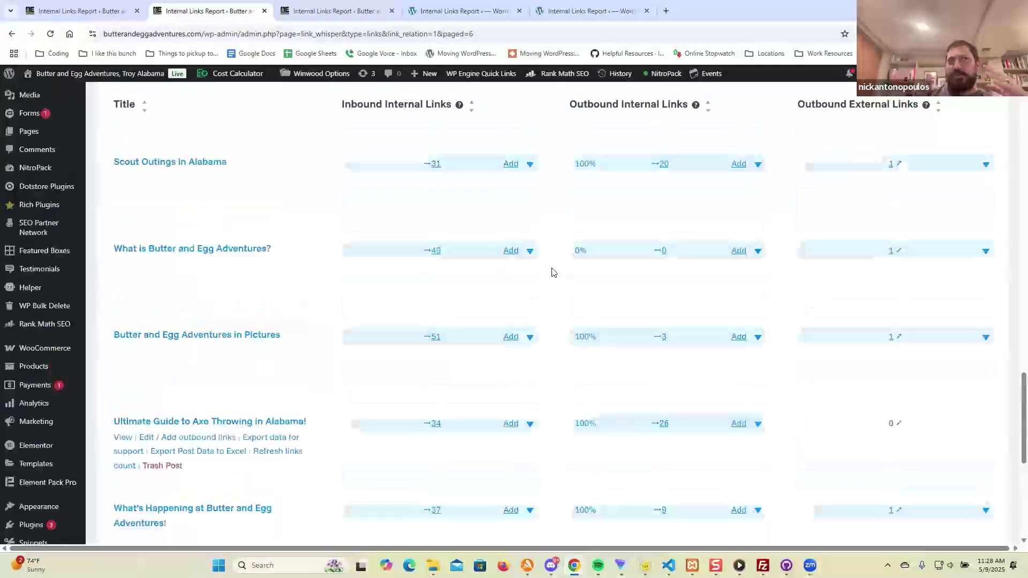
scroll(551, 272, down, 7)
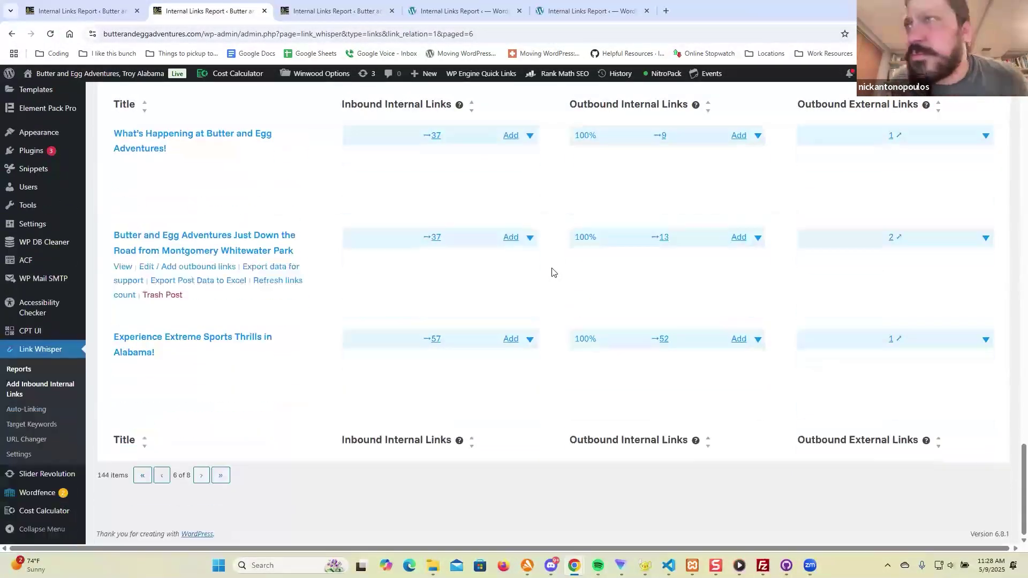
Step: Go to page 7 of the report and check the outbound links of "Zip Lines in Alabama, More Than Any Place Else!" for flagged relatedness
click(202, 476)
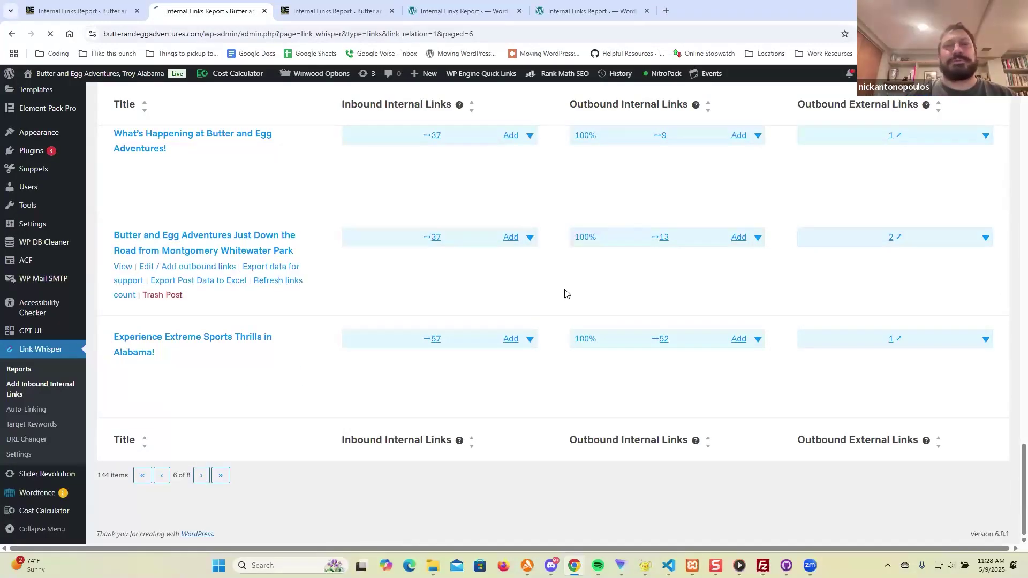
scroll(554, 313, down, 10)
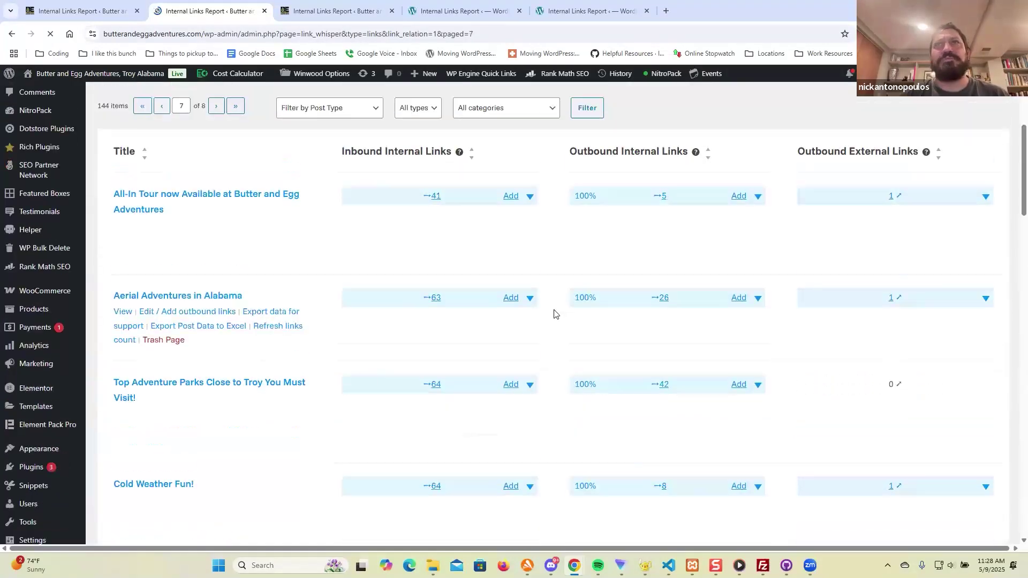
scroll(554, 314, down, 10)
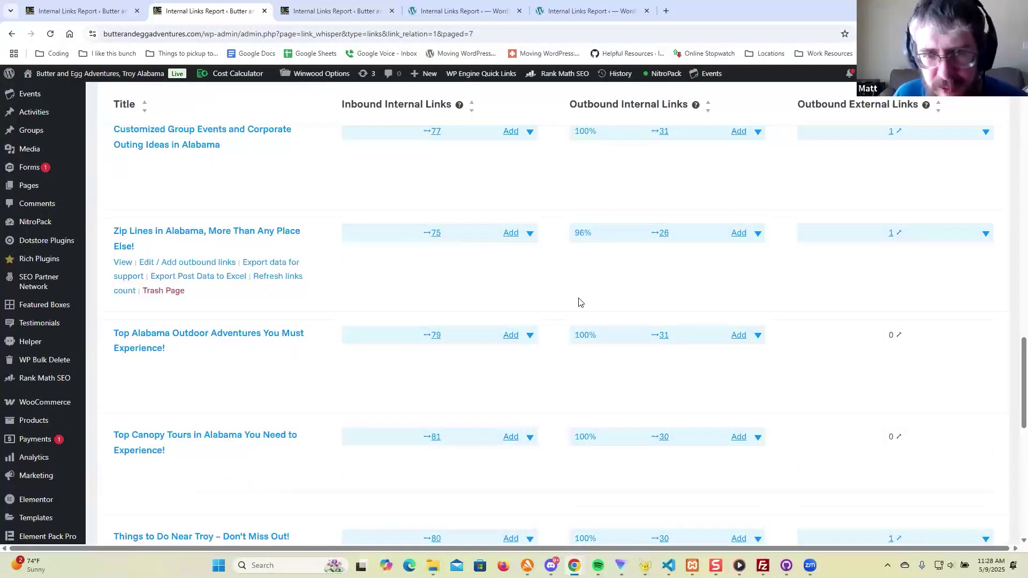
click(756, 233)
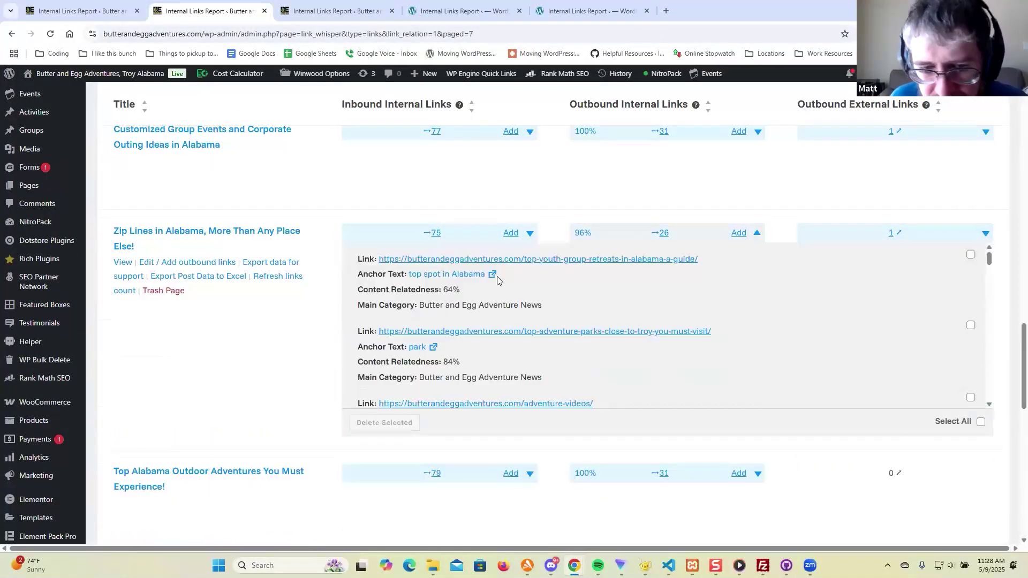
scroll(548, 361, down, 5)
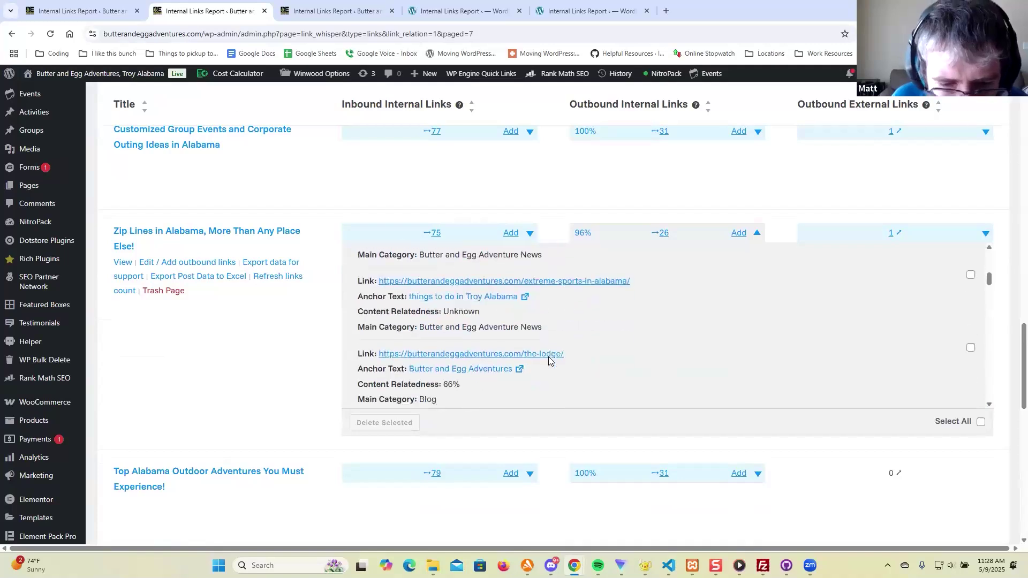
scroll(549, 356, down, 3)
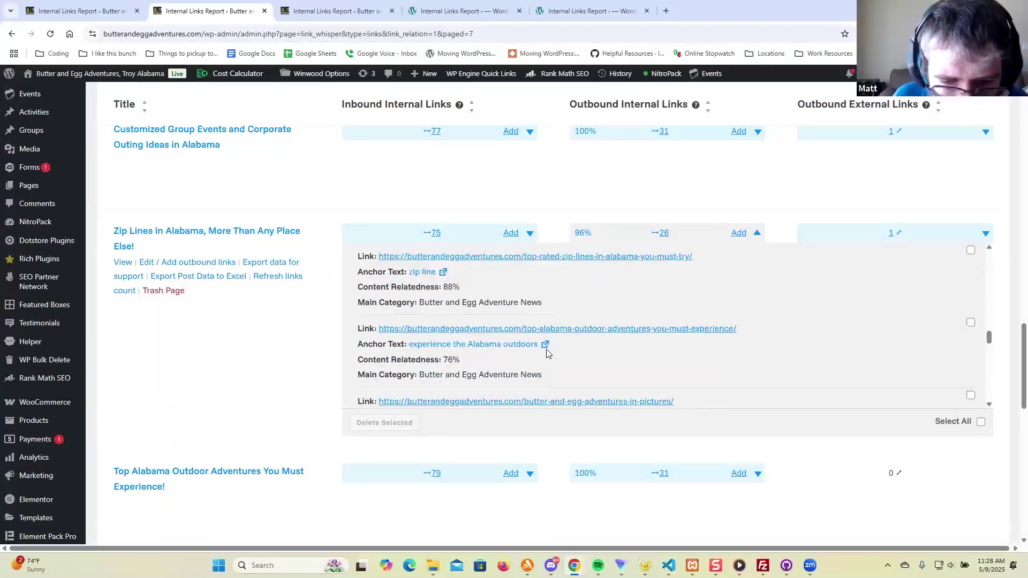
scroll(723, 316, up, 3)
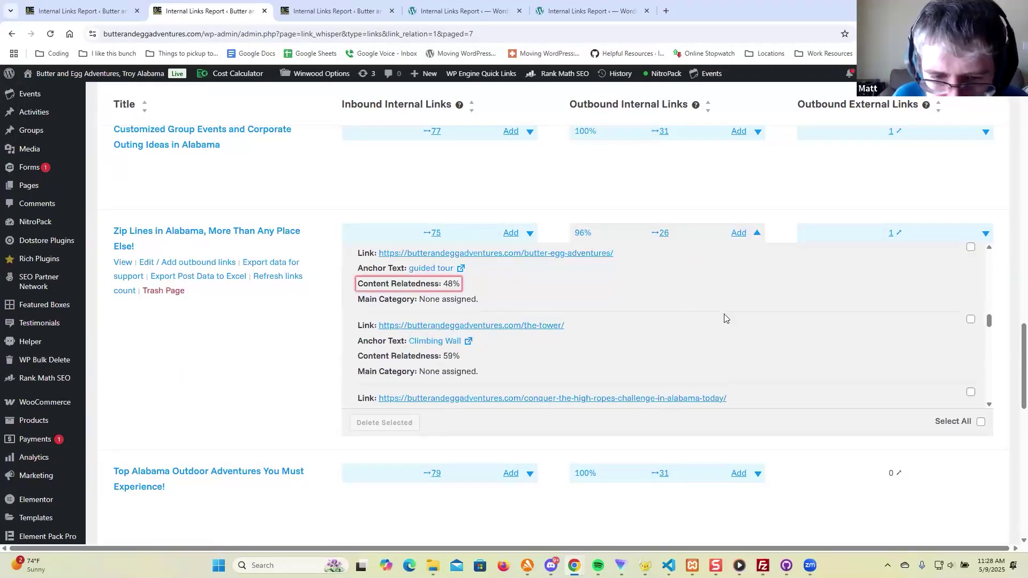
Step: Scan the rest of page 7 and review the outbound relation percentages on page 8 of the report
scroll(725, 321, down, 12)
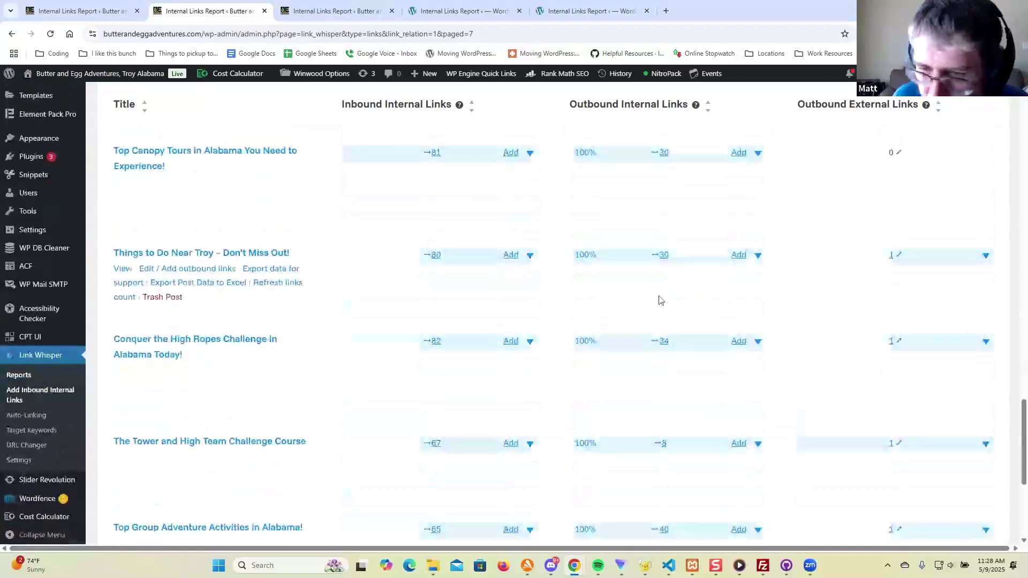
scroll(660, 300, down, 5)
click(202, 475)
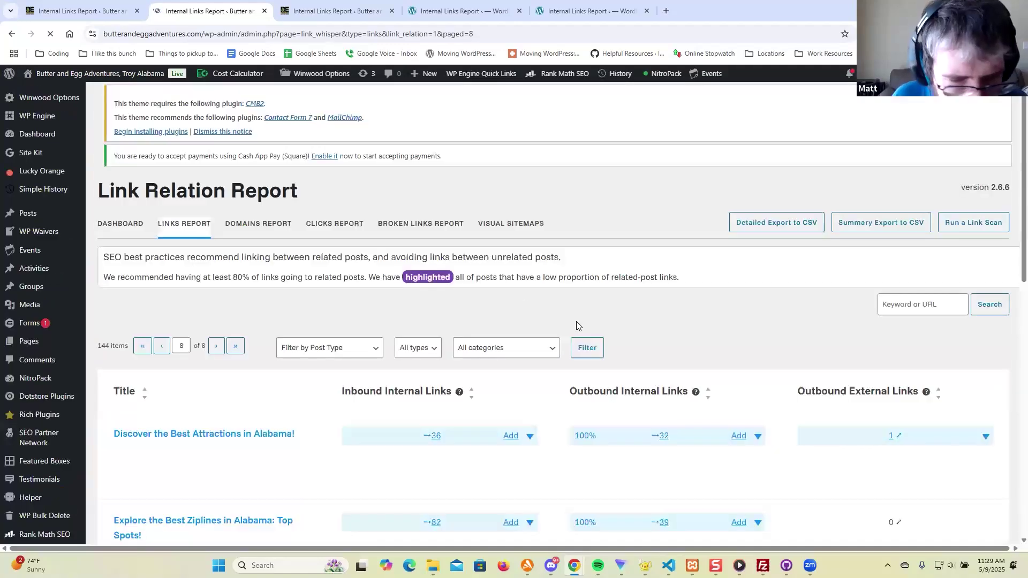
scroll(540, 340, down, 5)
scroll(539, 339, down, 5)
scroll(568, 346, up, 6)
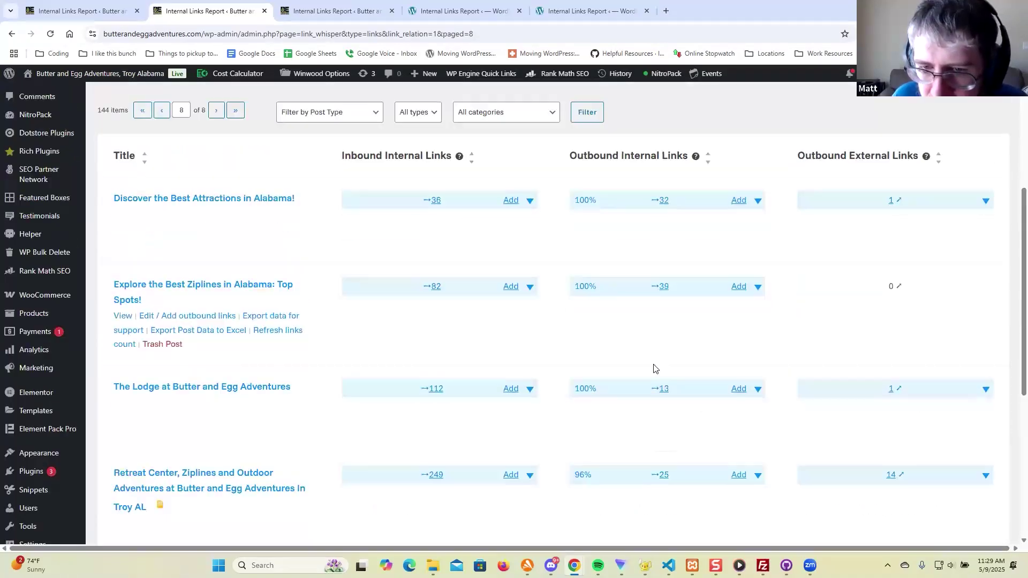
scroll(654, 367, down, 4)
scroll(764, 361, up, 7)
Step: Try 100 posts per page in the report's screen options, and put the value back to 20 without applying
scroll(838, 323, up, 2)
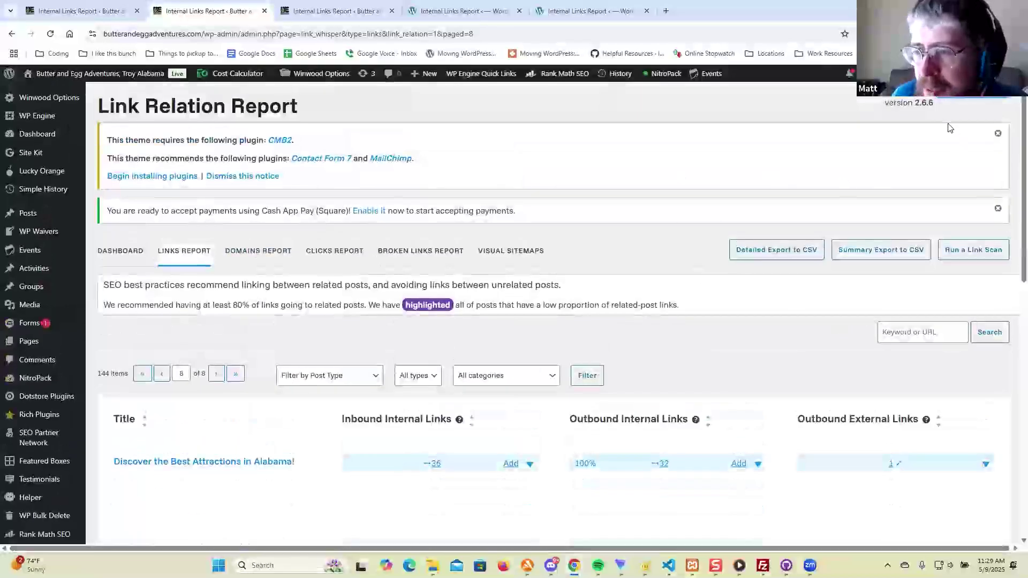
click(972, 91)
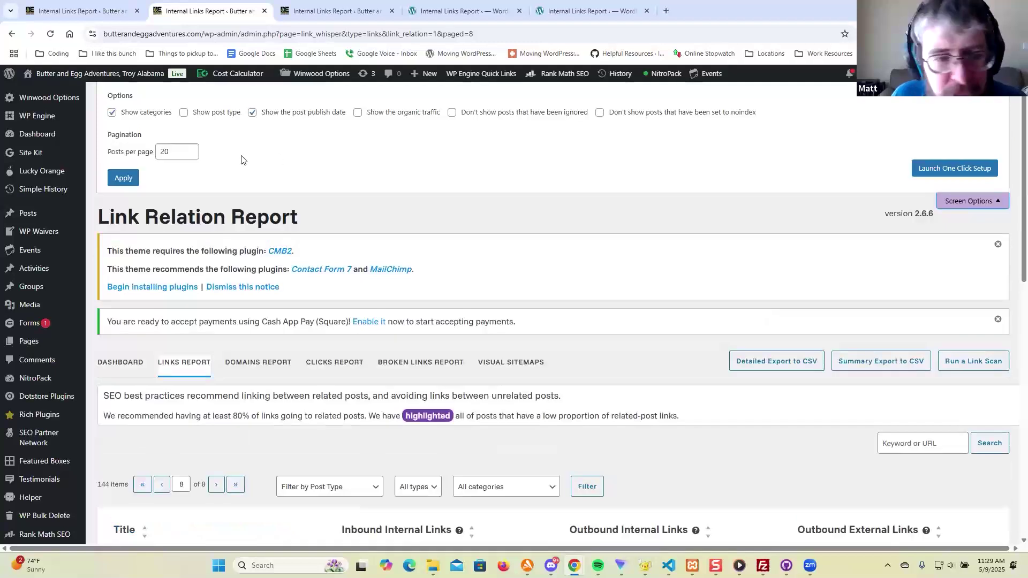
click(163, 151)
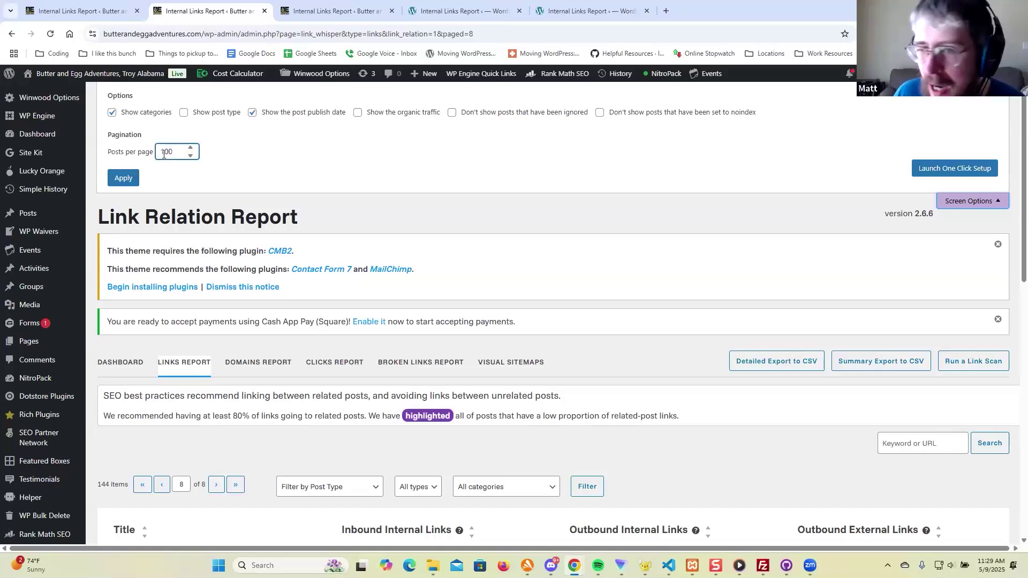
key(BackSpace)
key(BackSpace)
text(20)
click(203, 193)
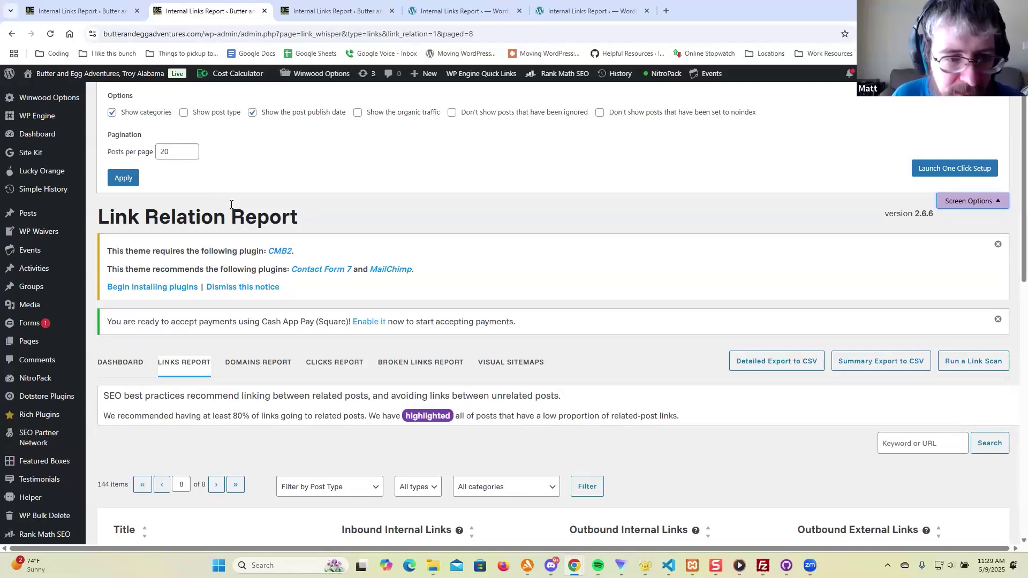
Step: Return to the Link Whisper dashboard and check the Link Health figures, including the Link Relation Score
scroll(214, 191, down, 5)
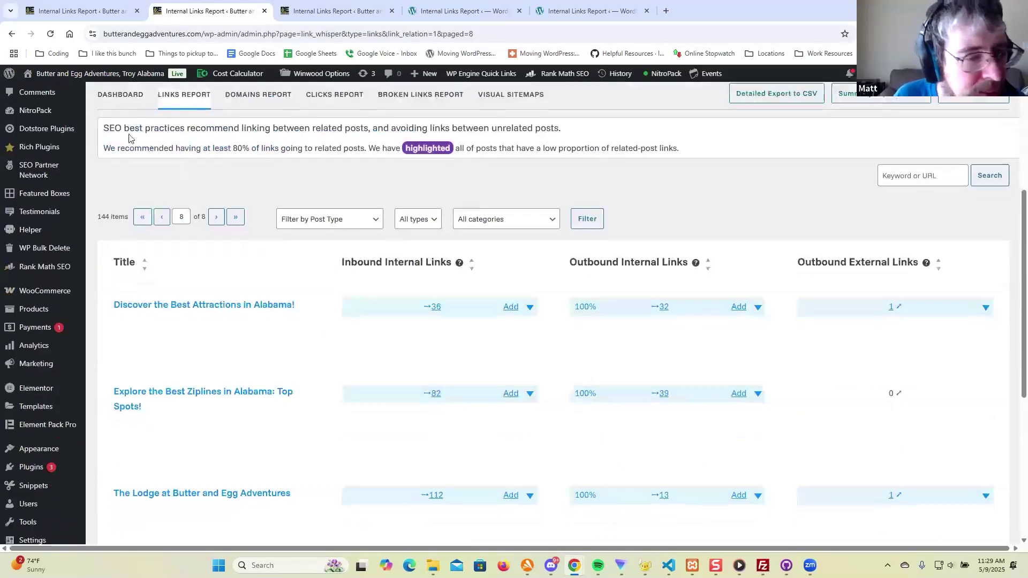
scroll(160, 179, up, 2)
click(120, 202)
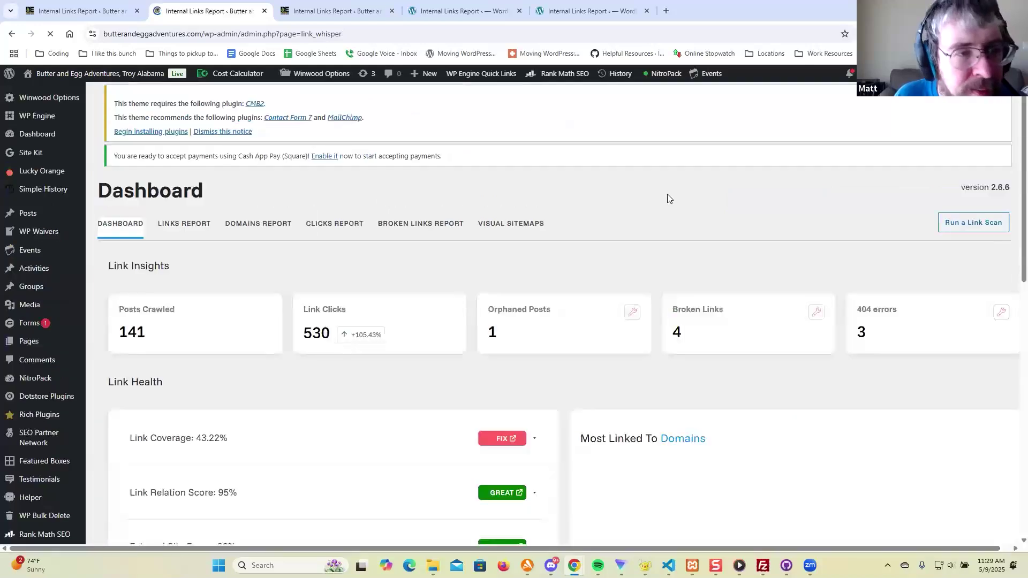
scroll(379, 244, down, 4)
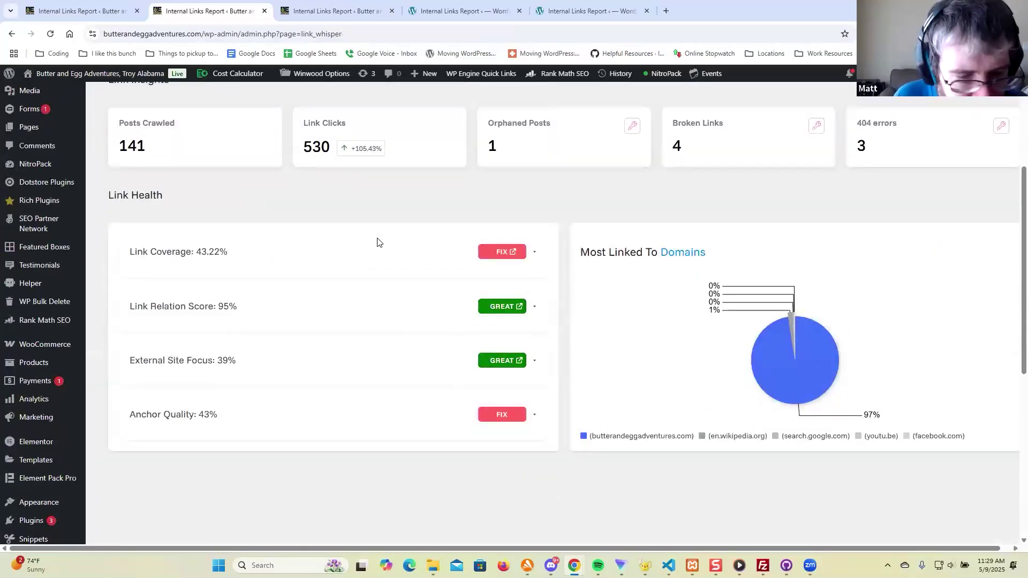
scroll(378, 242, down, 1)
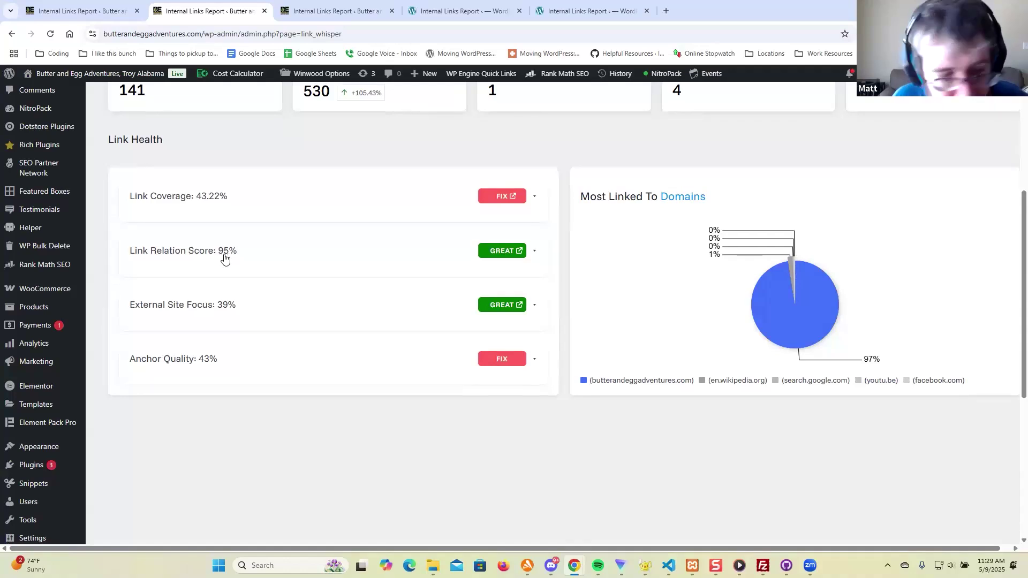
scroll(222, 256, down, 2)
scroll(214, 254, up, 2)
scroll(213, 248, down, 2)
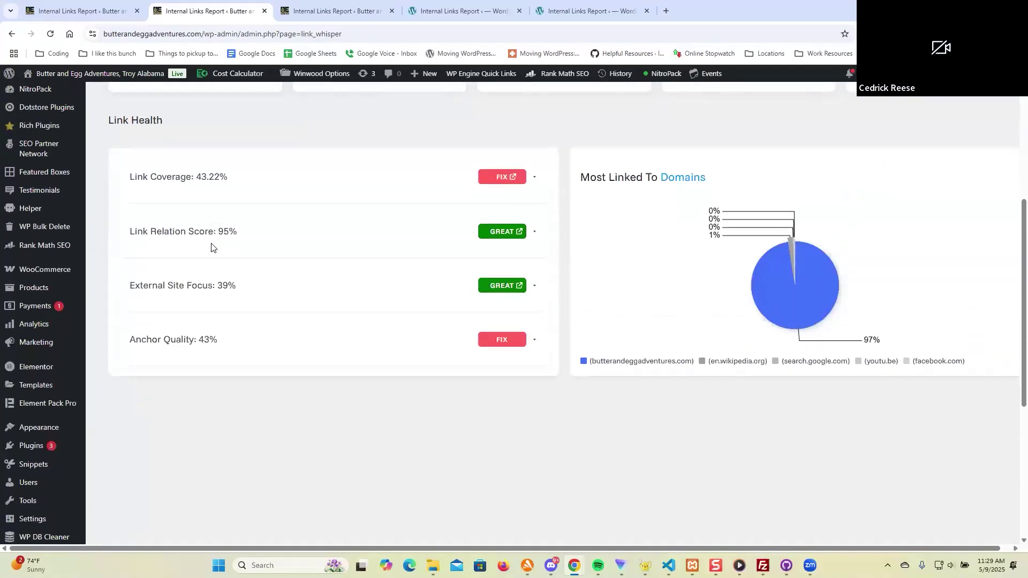
scroll(255, 286, up, 1)
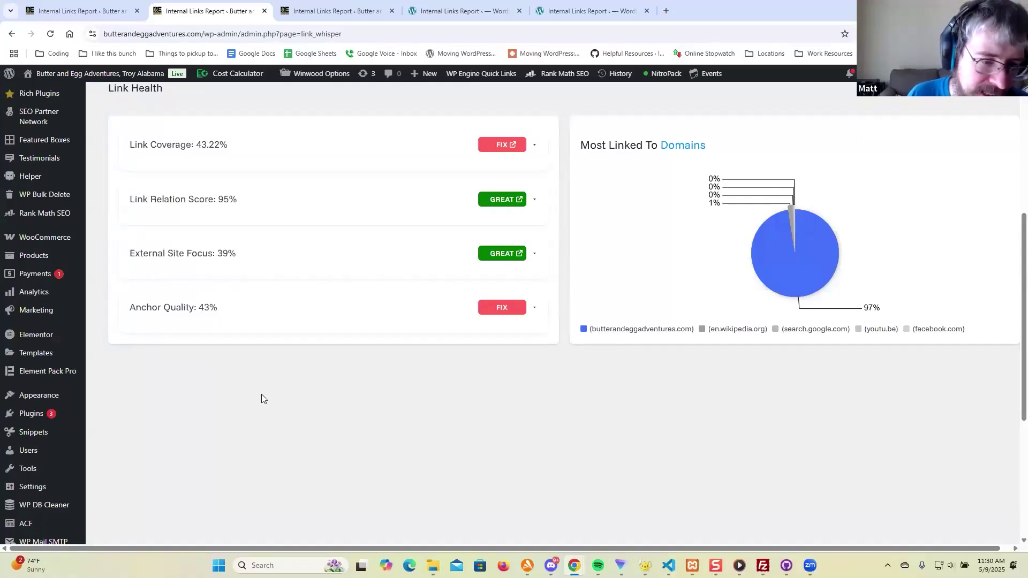
Step: Open the advanced settings of Link Whisper on the Butter and Egg Adventures site
scroll(195, 328, down, 5)
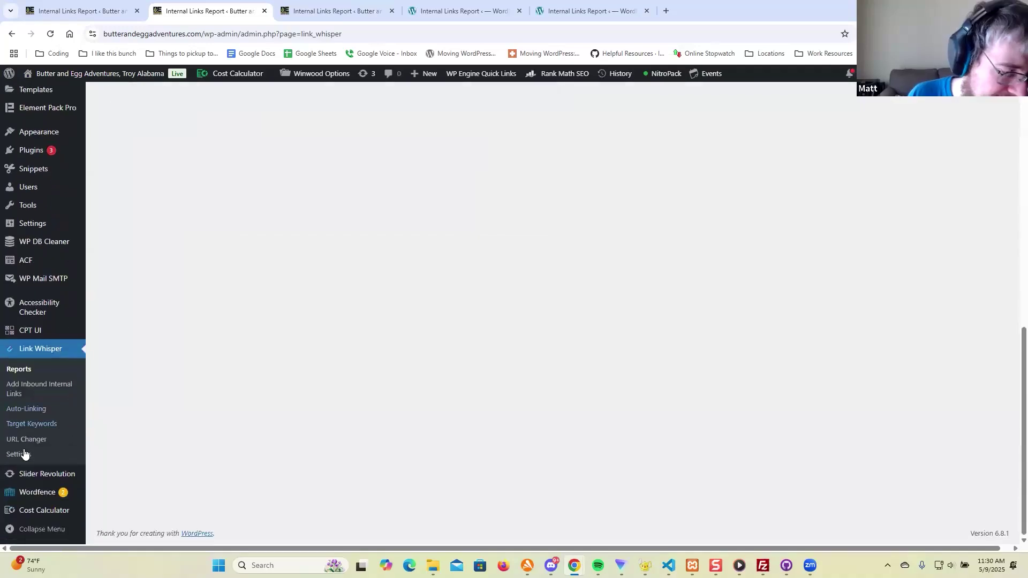
click(23, 454)
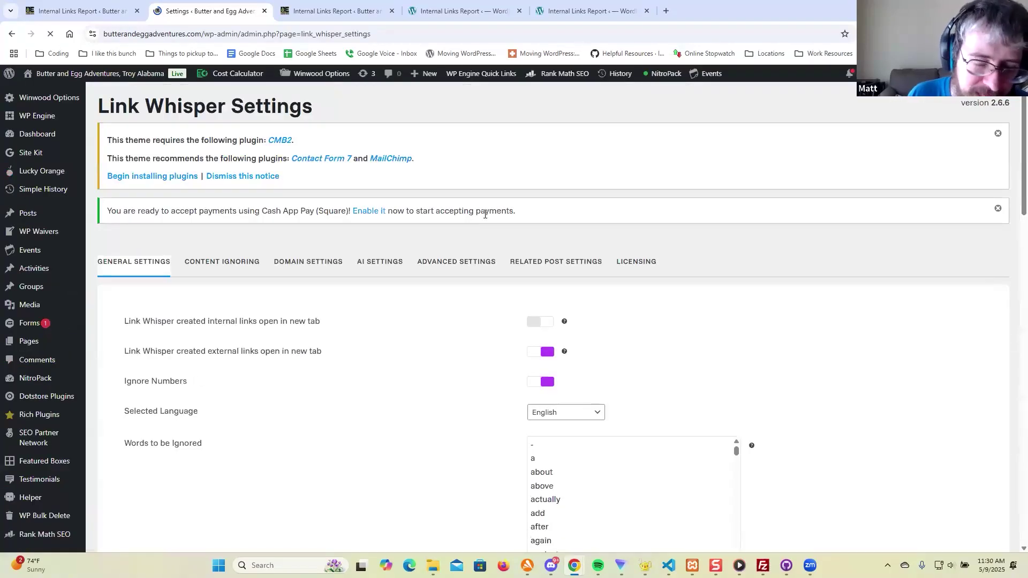
click(468, 264)
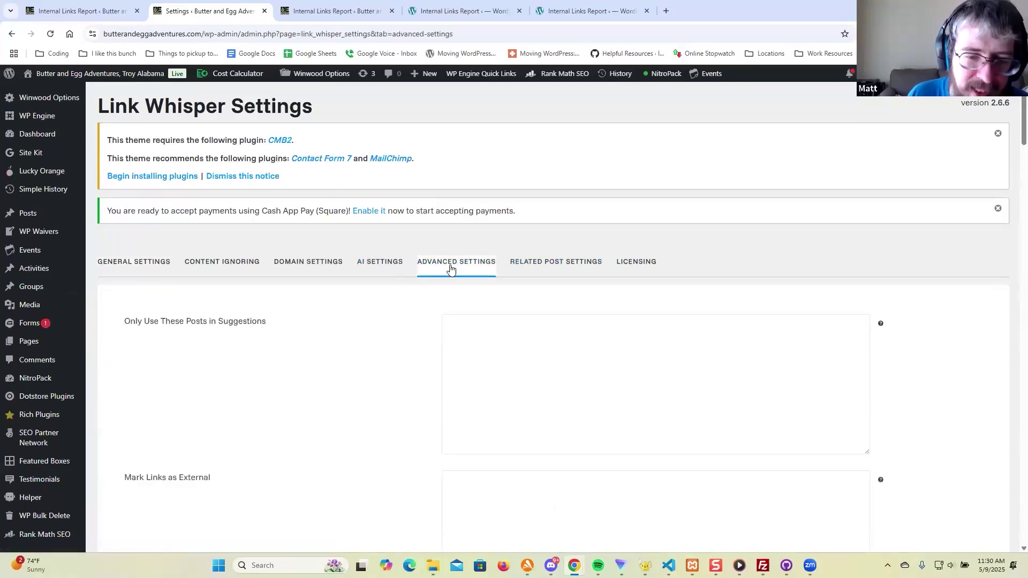
Step: Search the page for "min" and set the Minimum Suggested Anchor Length to 3 Words
scroll(439, 265, down, 7)
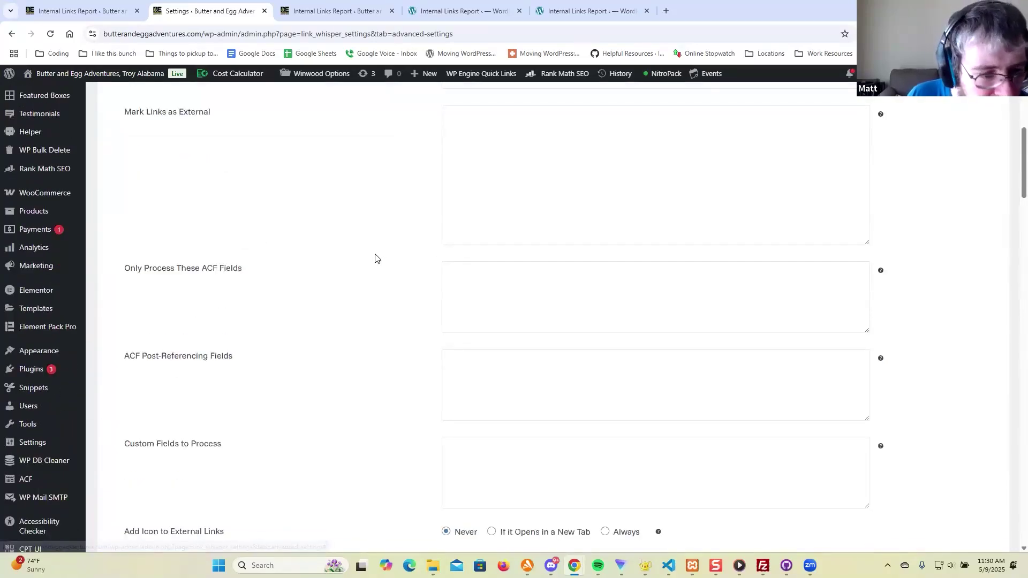
scroll(382, 238, down, 4)
key(ctrl+f)
text(min)
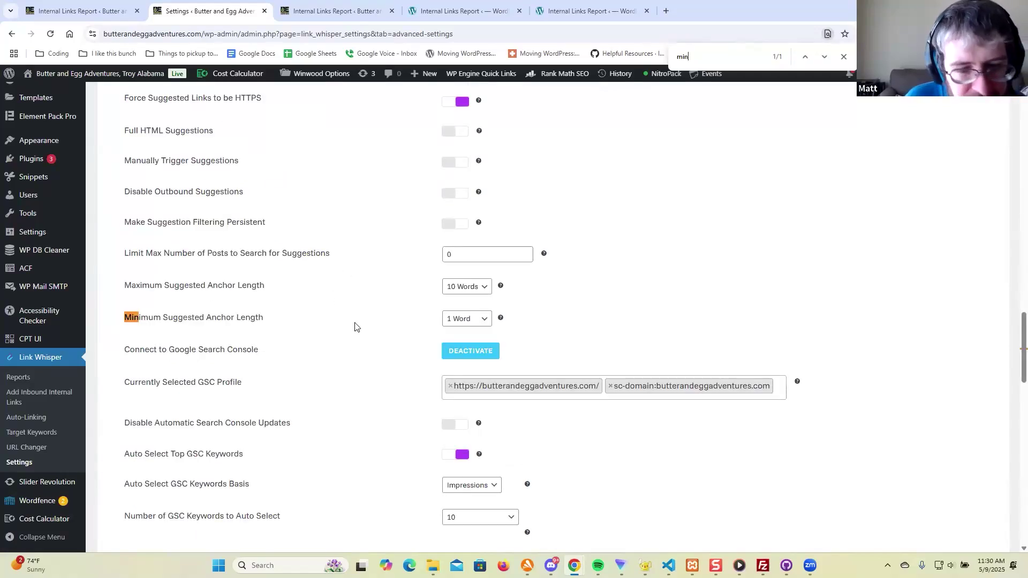
click(476, 319)
click(476, 362)
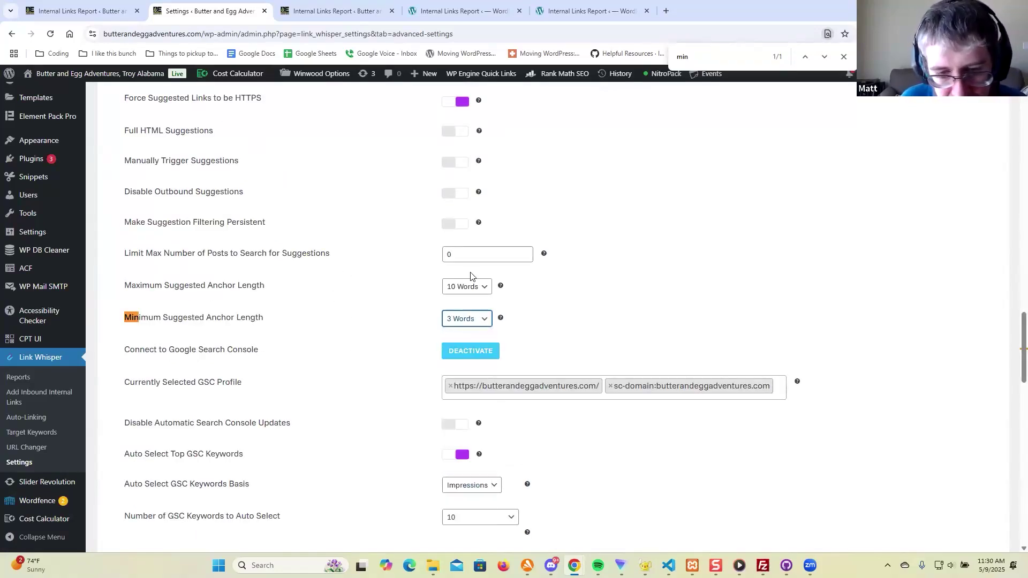
Step: Set the Maximum Suggested Anchor Length to 7 Words and save the advanced settings
drag(131, 288, 278, 300)
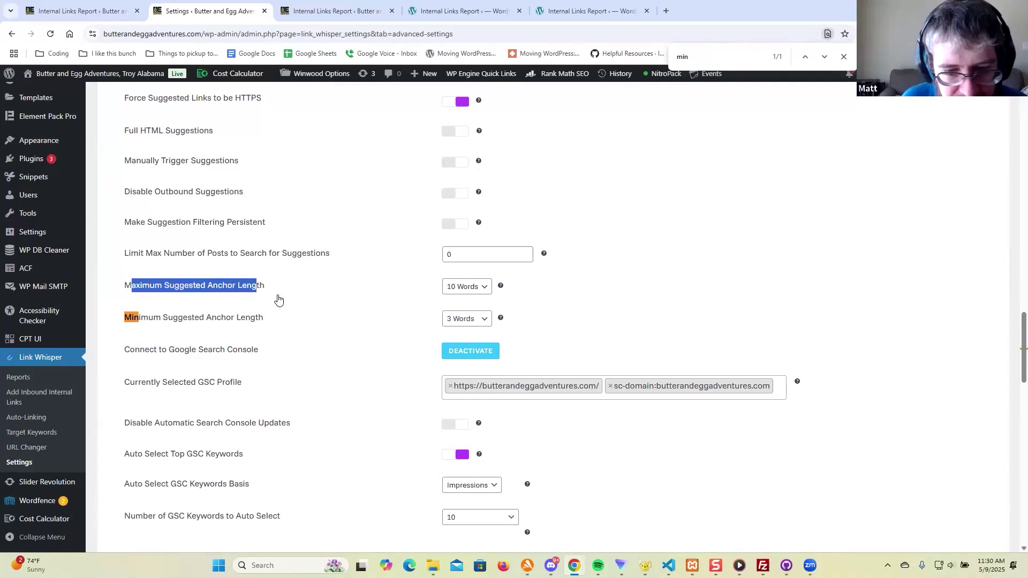
click(466, 287)
click(471, 385)
click(362, 297)
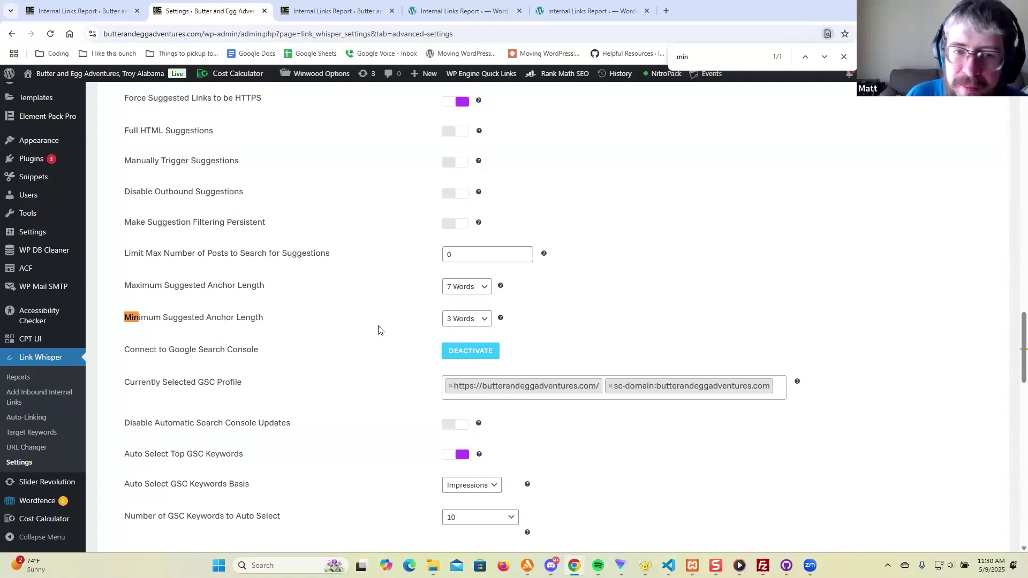
scroll(365, 325, up, 1)
scroll(364, 322, up, 3)
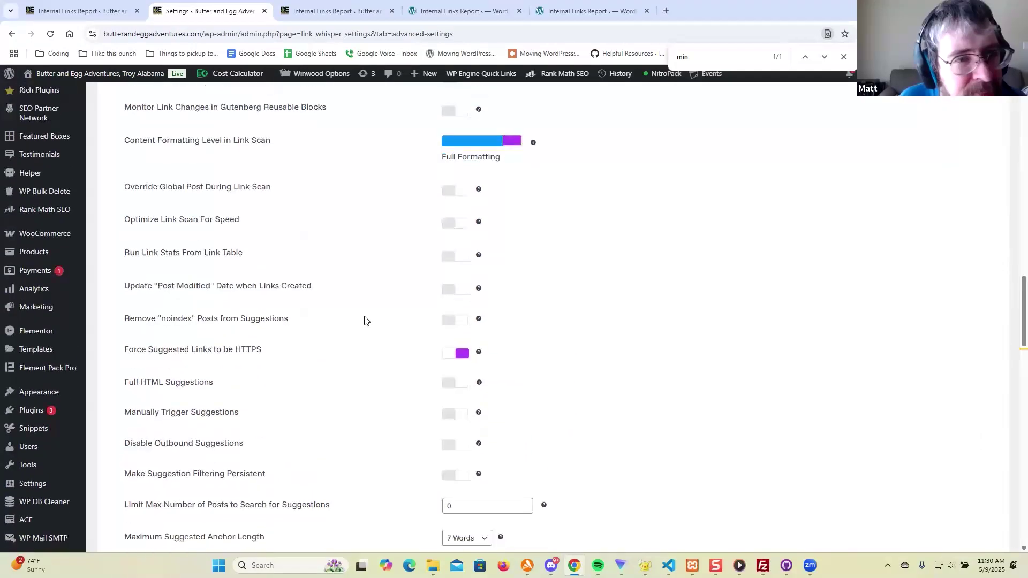
scroll(363, 319, down, 5)
scroll(246, 221, down, 20)
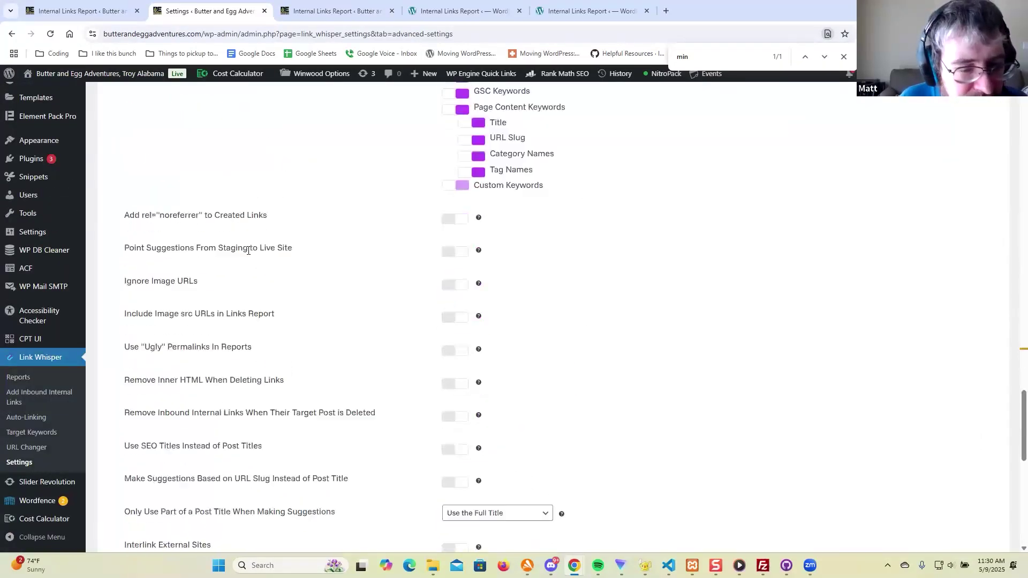
click(154, 473)
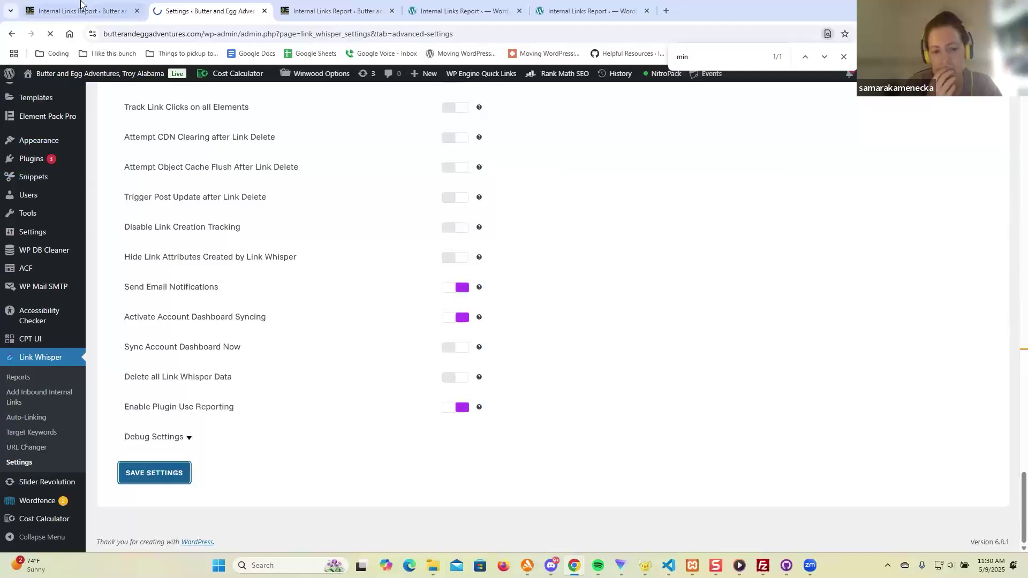
Step: Return to the open Link Whisper dashboard, then close it together with the saved settings page
click(80, 11)
scroll(136, 331, down, 2)
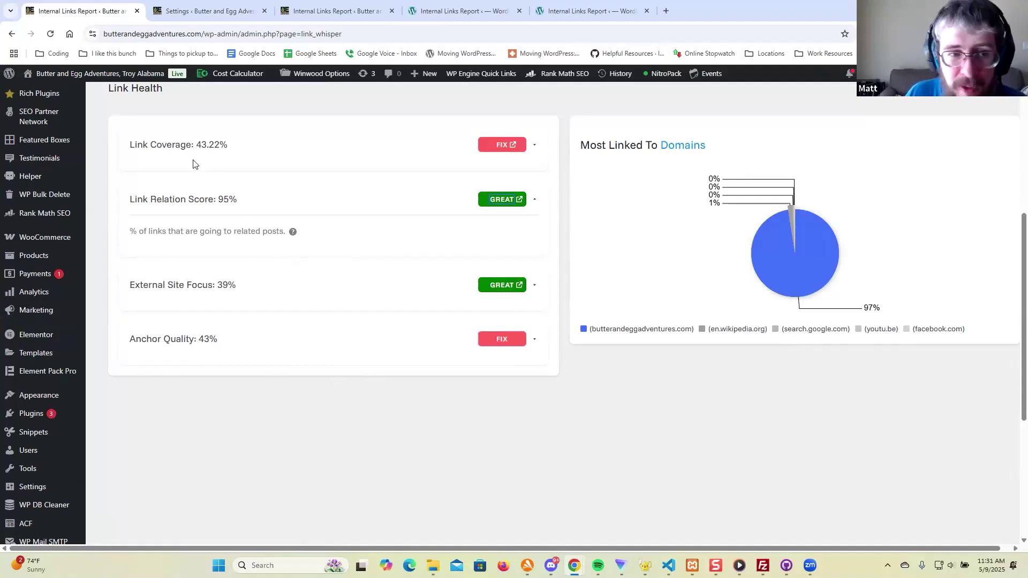
middle_click(107, 11)
middle_click(108, 11)
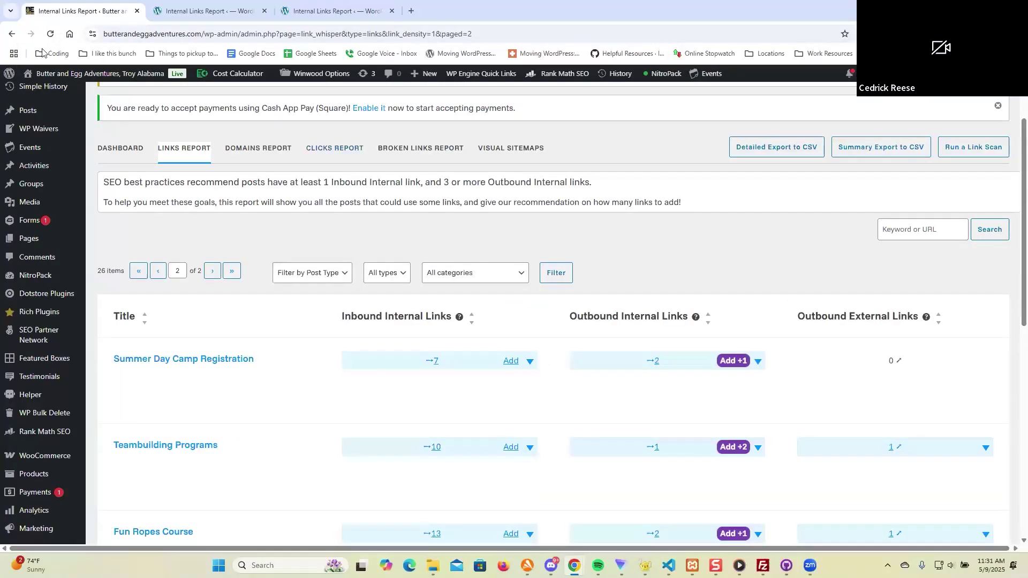
Step: Review the Link Health scores on the Butter and Egg Adventures dashboard and close that site's remaining report page
click(106, 153)
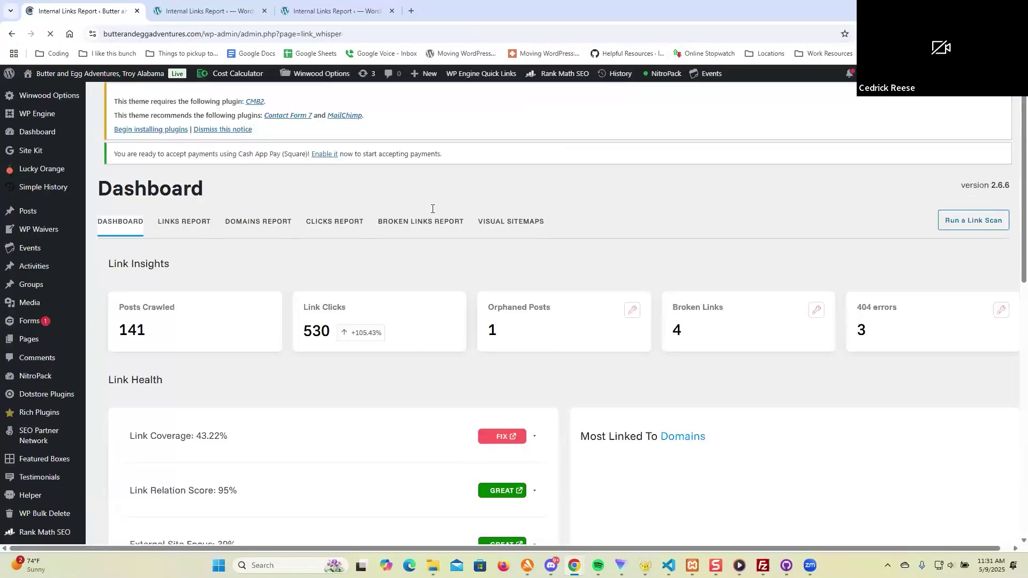
scroll(429, 208, down, 3)
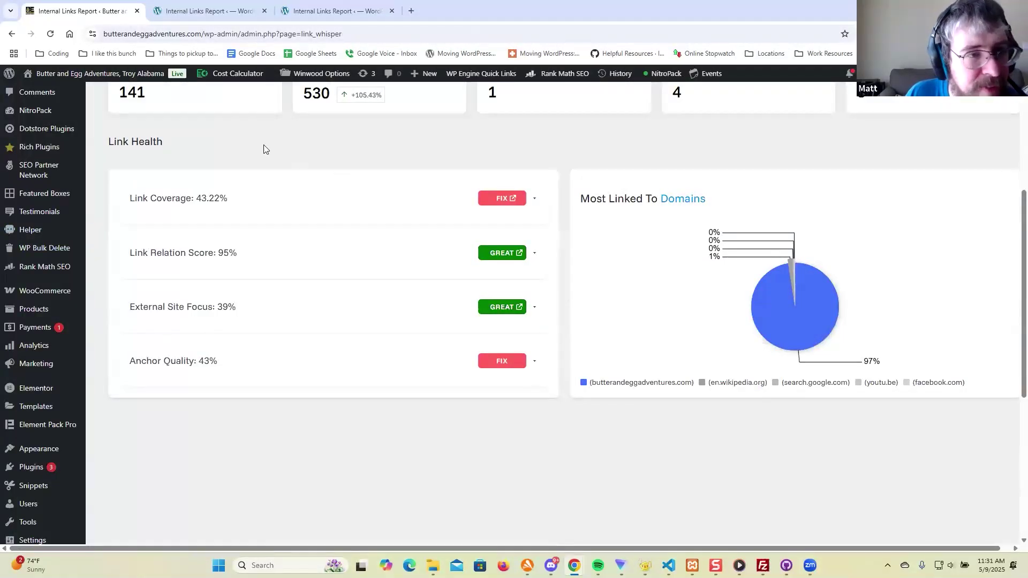
scroll(299, 202, up, 3)
middle_click(95, 7)
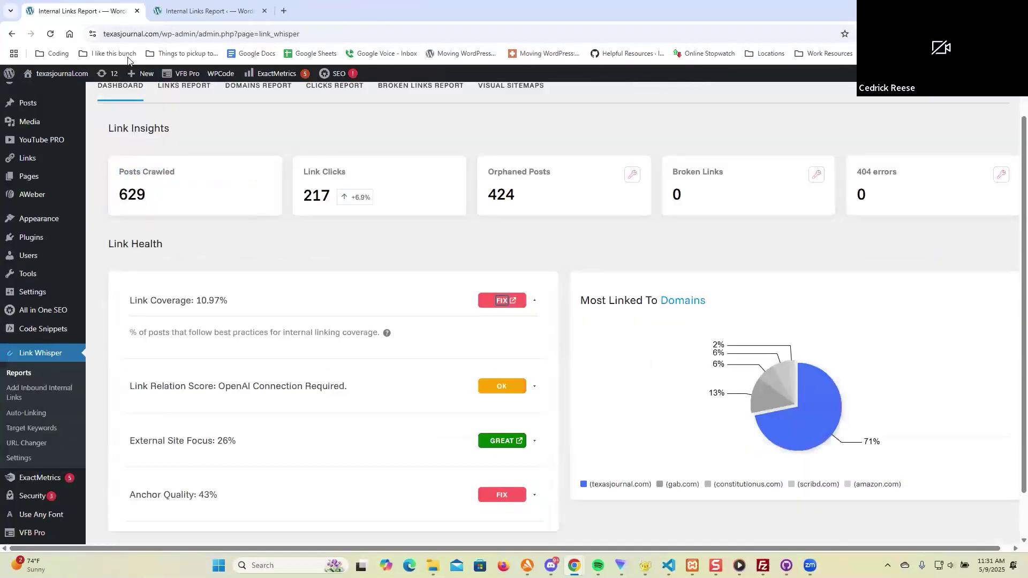
Step: Examine the Link Insights and Link Health sections of the texasjournal.com Link Whisper dashboard
scroll(316, 118, up, 1)
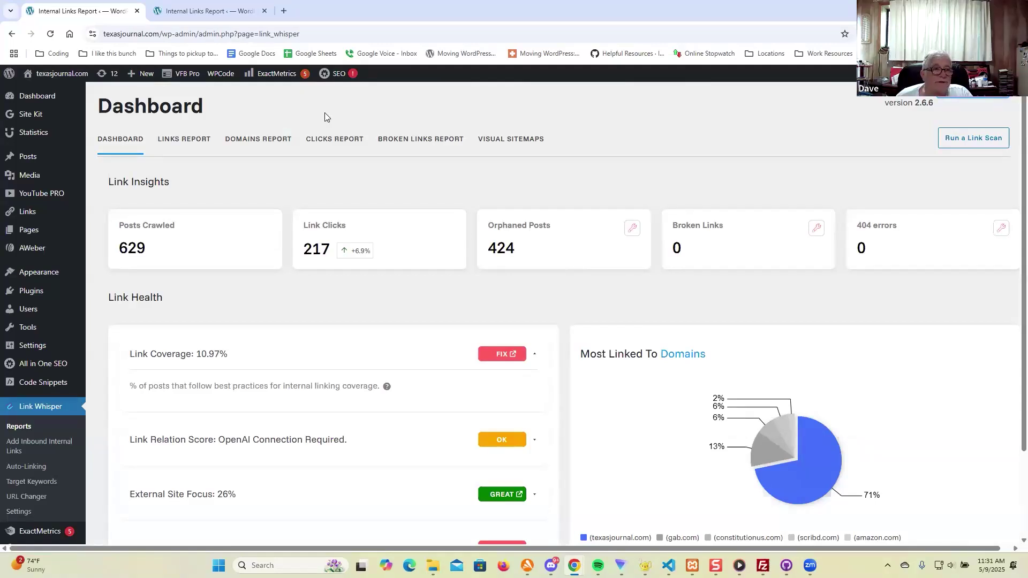
scroll(325, 112, down, 1)
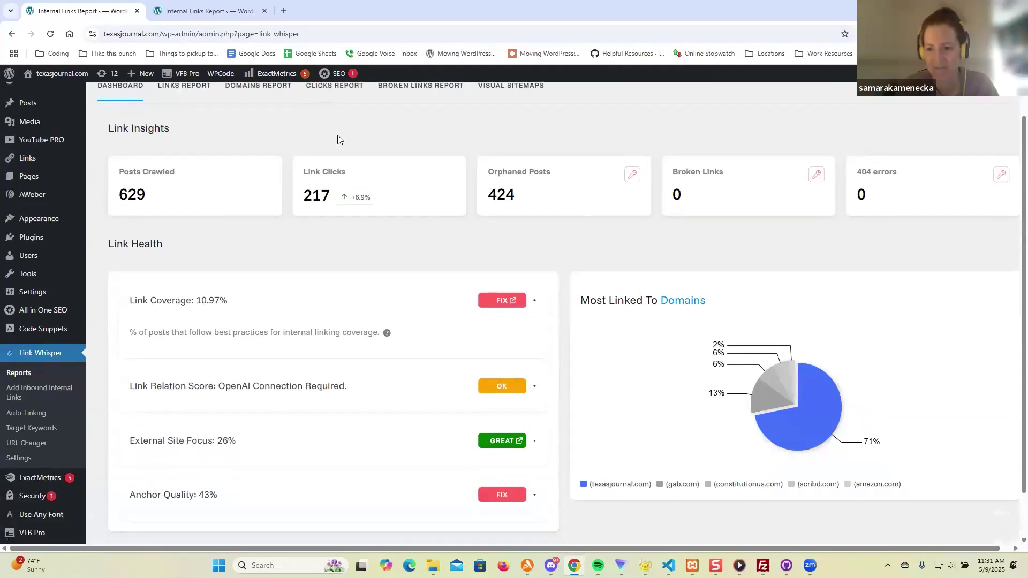
scroll(338, 136, up, 1)
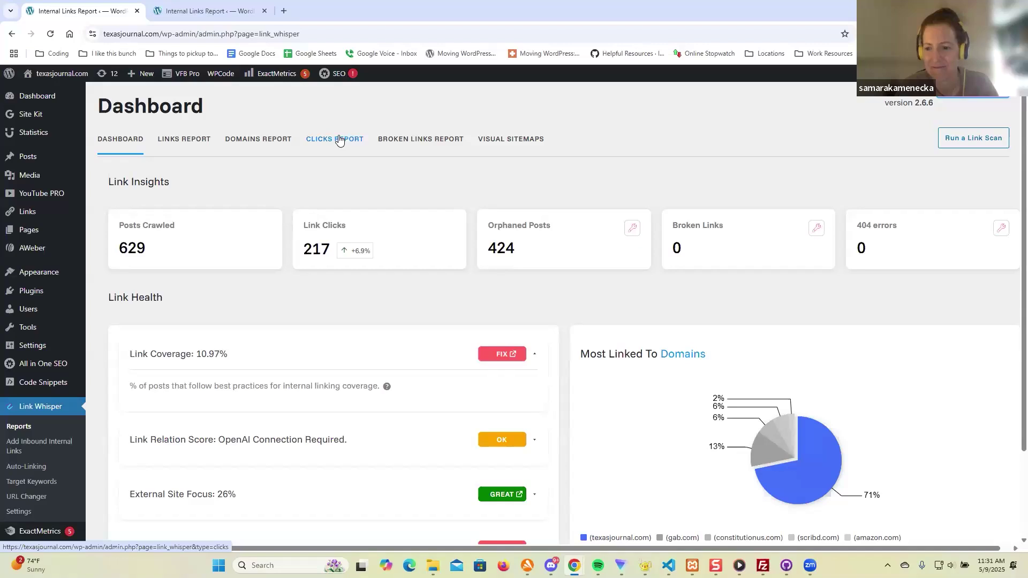
scroll(339, 138, down, 1)
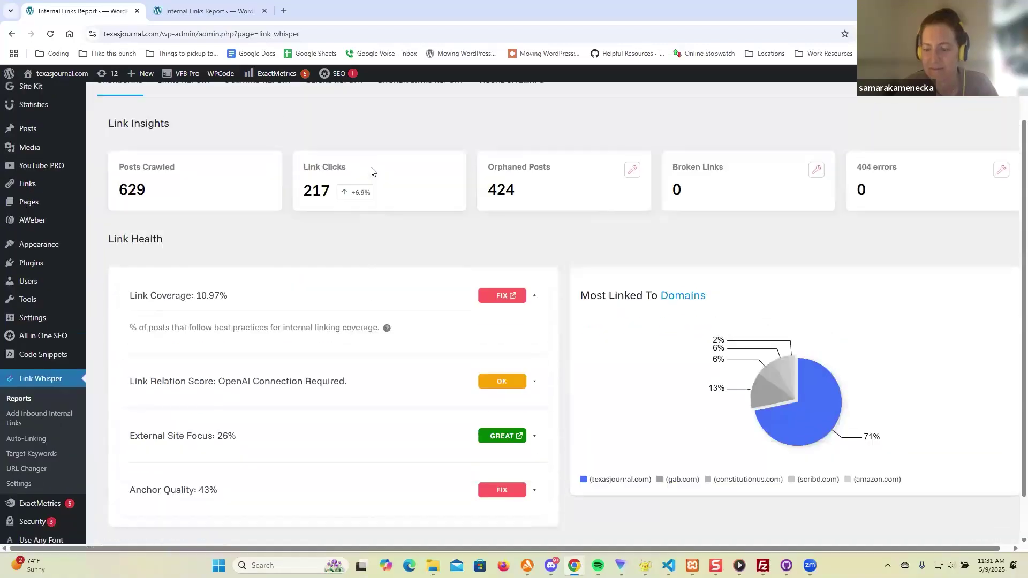
scroll(358, 184, up, 1)
scroll(358, 183, down, 2)
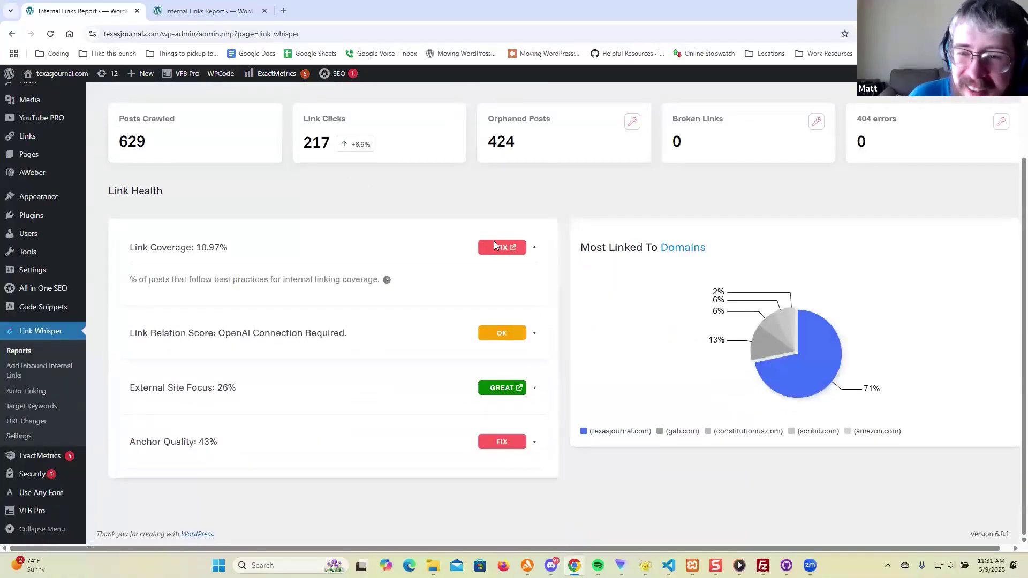
scroll(219, 228, up, 2)
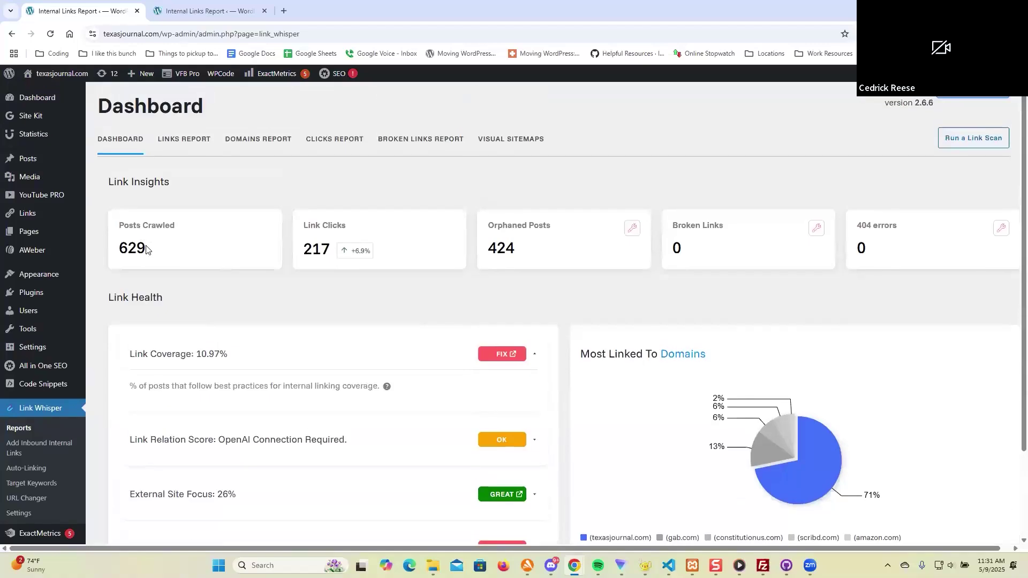
scroll(270, 298, down, 2)
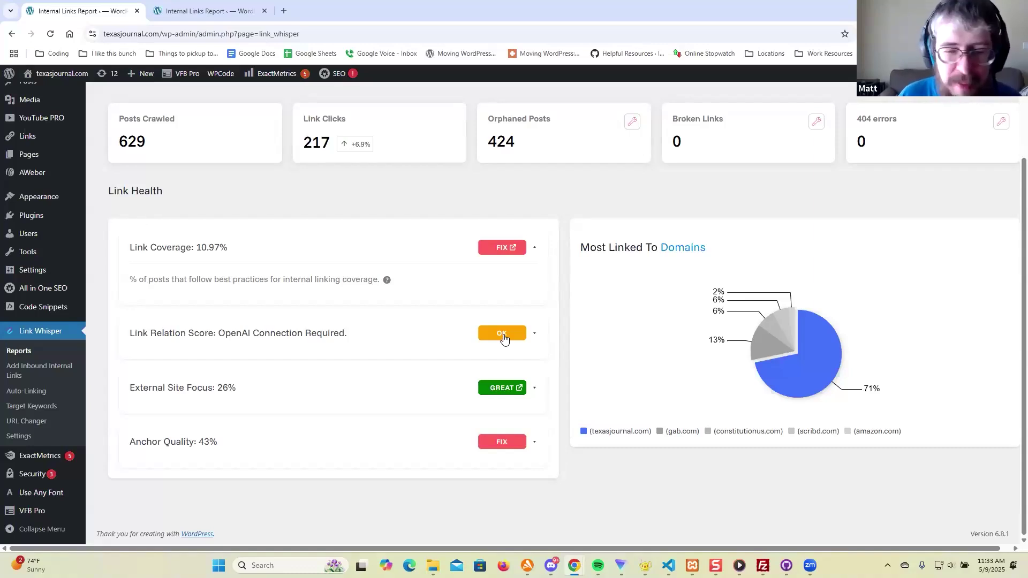
scroll(441, 306, up, 2)
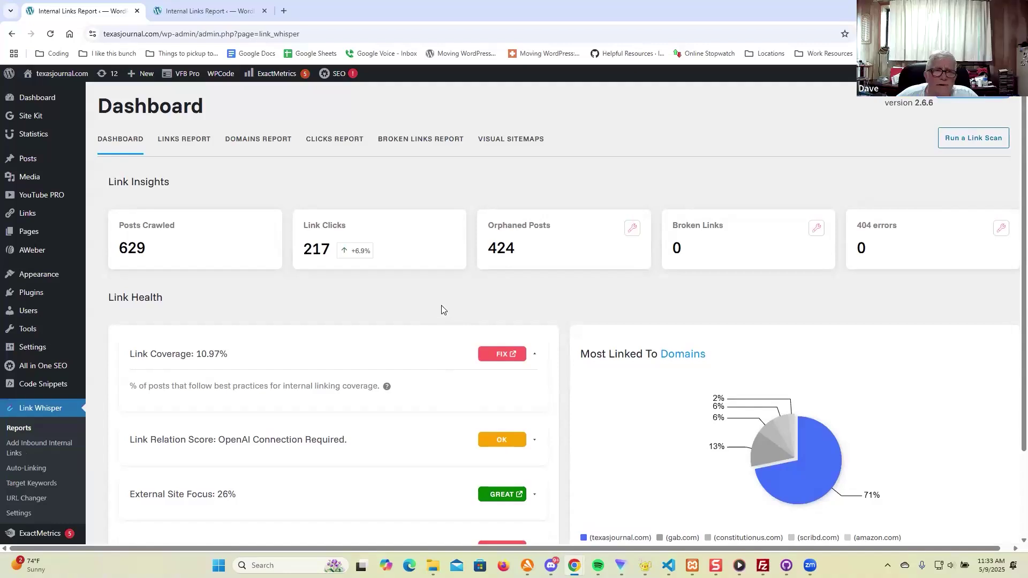
Step: Open the texasjournal.com Link Whisper settings in a separate browser tab and show the AI settings
scroll(442, 310, down, 2)
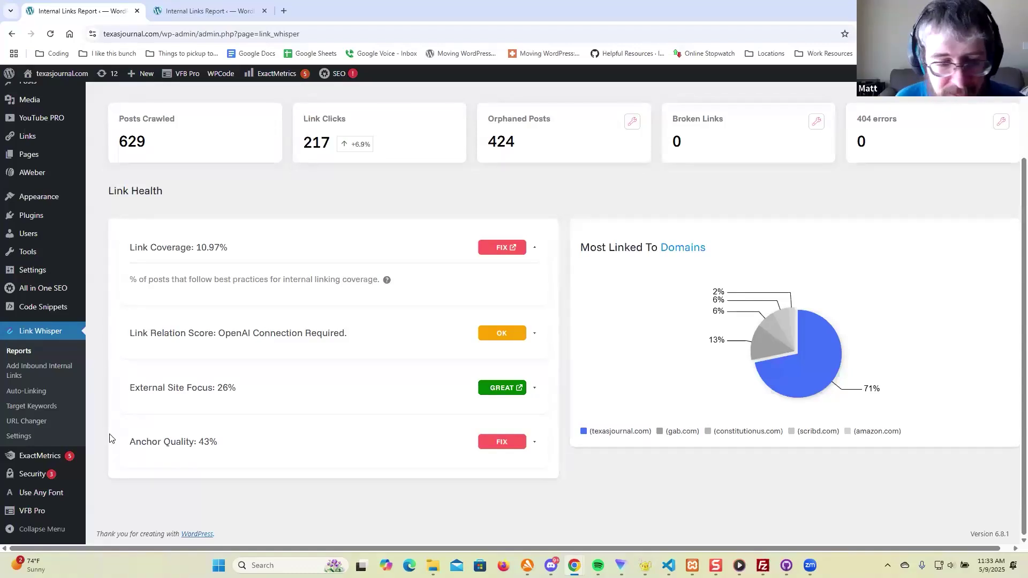
middle_click(18, 436)
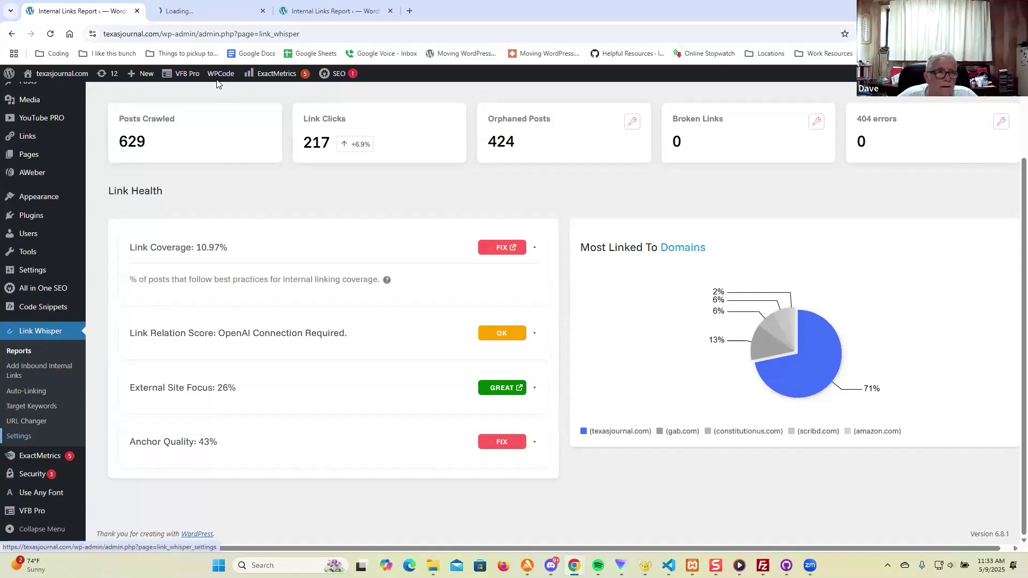
click(190, 12)
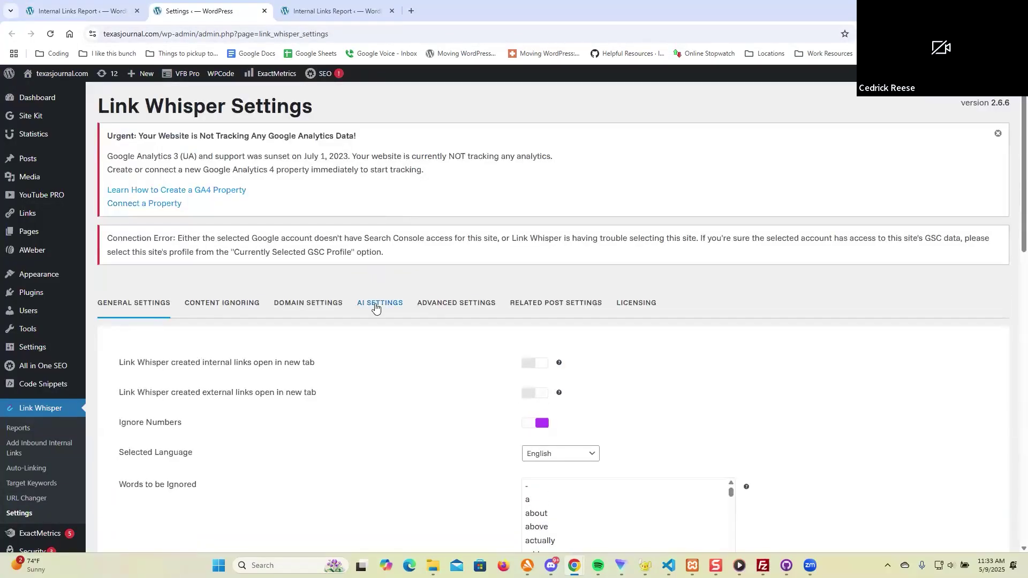
click(375, 302)
scroll(368, 283, down, 3)
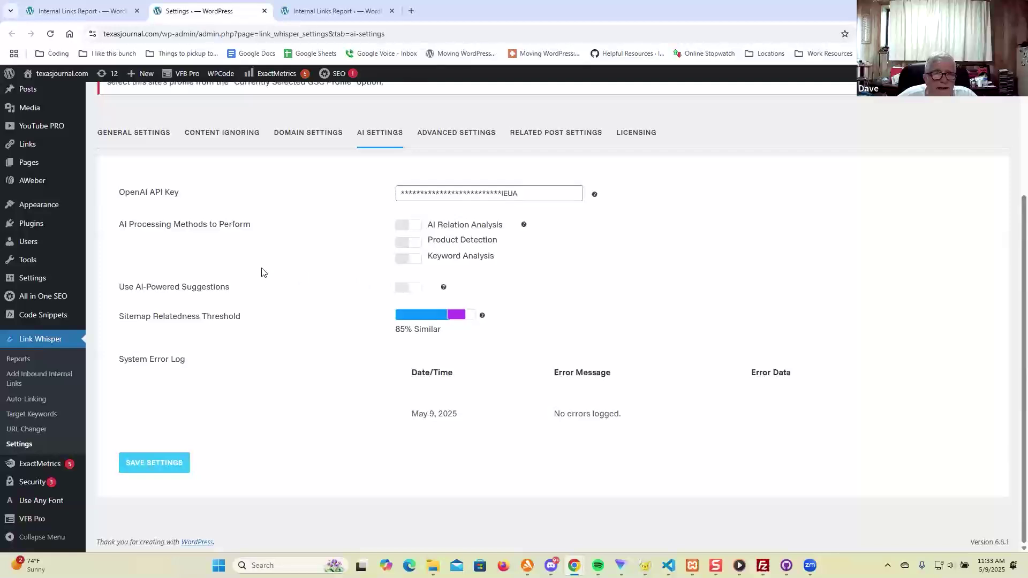
Step: Enable AI Relation Analysis as an AI processing method and save the AI settings
click(407, 229)
scroll(360, 259, down, 2)
scroll(359, 259, down, 1)
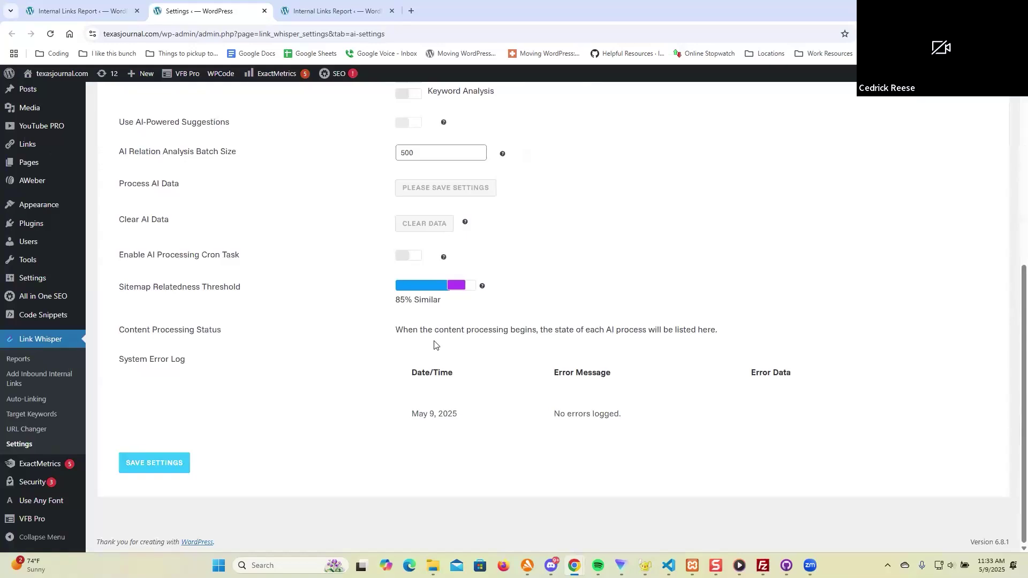
scroll(388, 338, up, 4)
scroll(321, 268, down, 1)
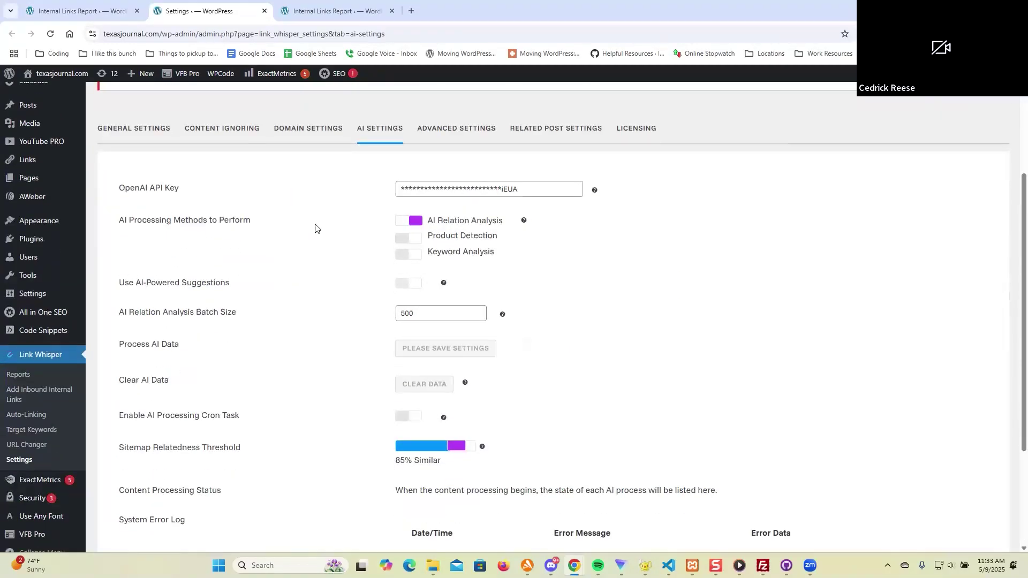
scroll(574, 285, down, 2)
scroll(552, 279, up, 1)
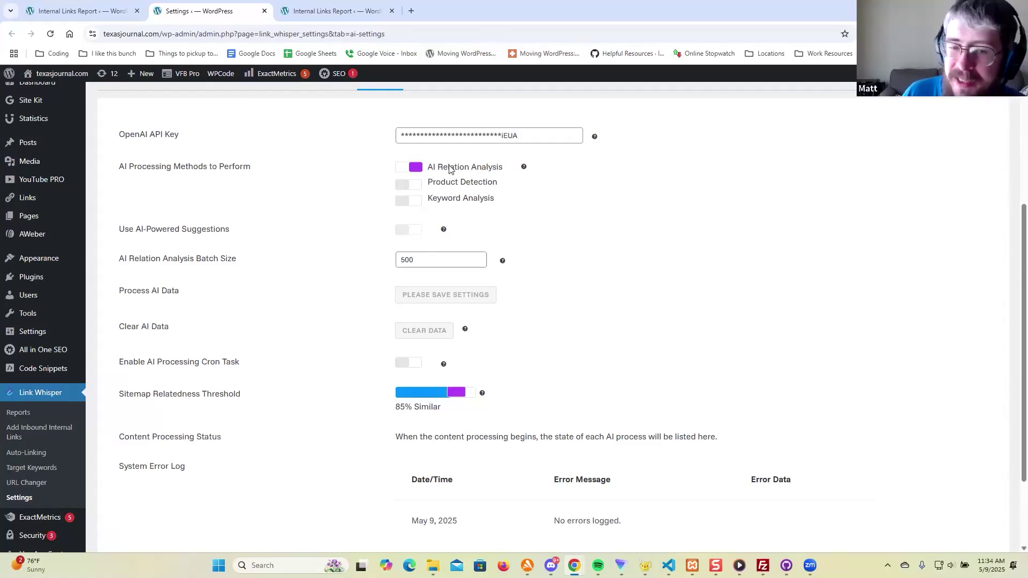
scroll(444, 168, down, 3)
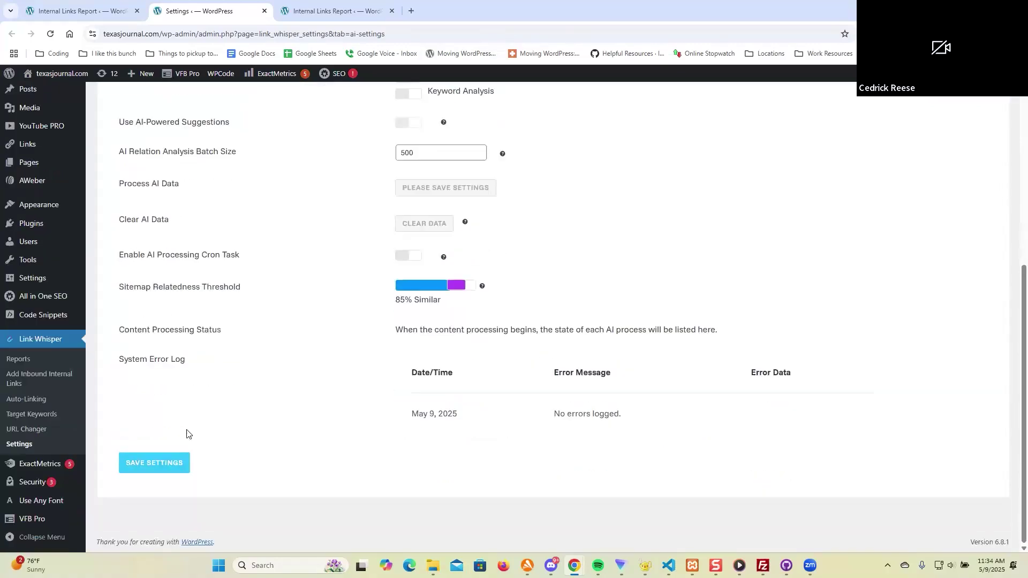
click(166, 464)
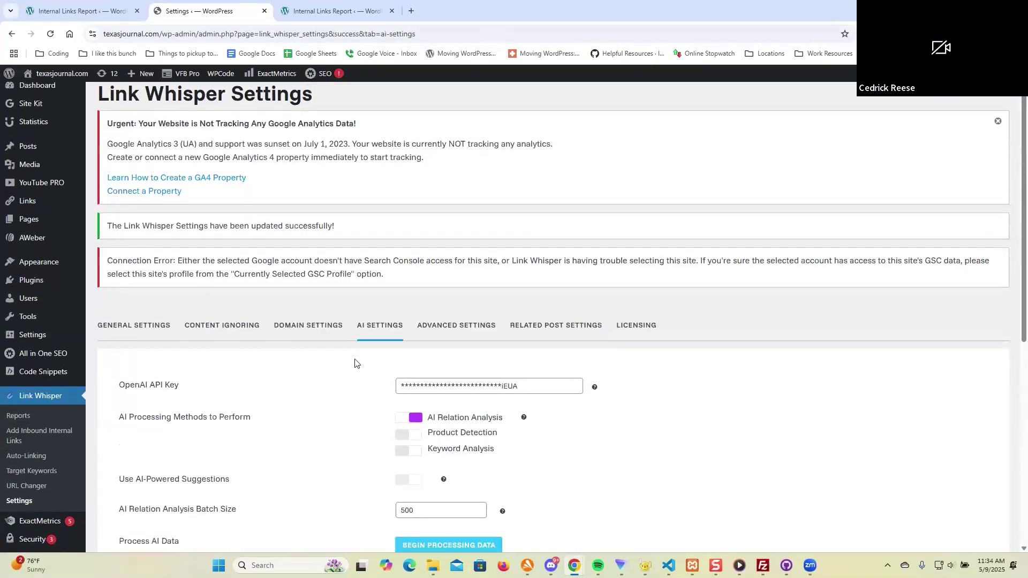
Step: Enable Keyword Analysis as an additional AI processing method and save the Link Whisper AI settings
scroll(354, 364, down, 7)
scroll(355, 364, up, 2)
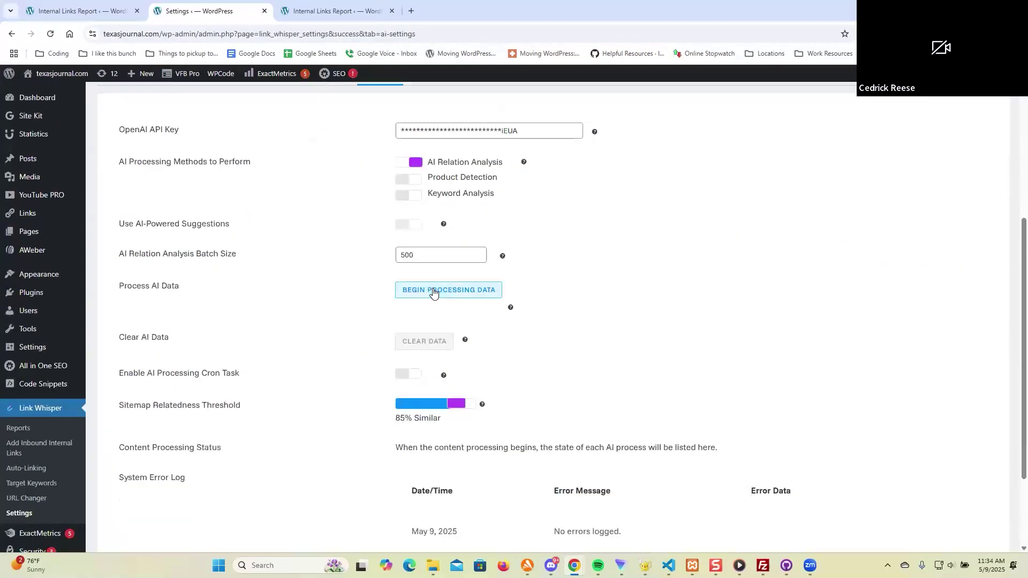
scroll(315, 322, up, 1)
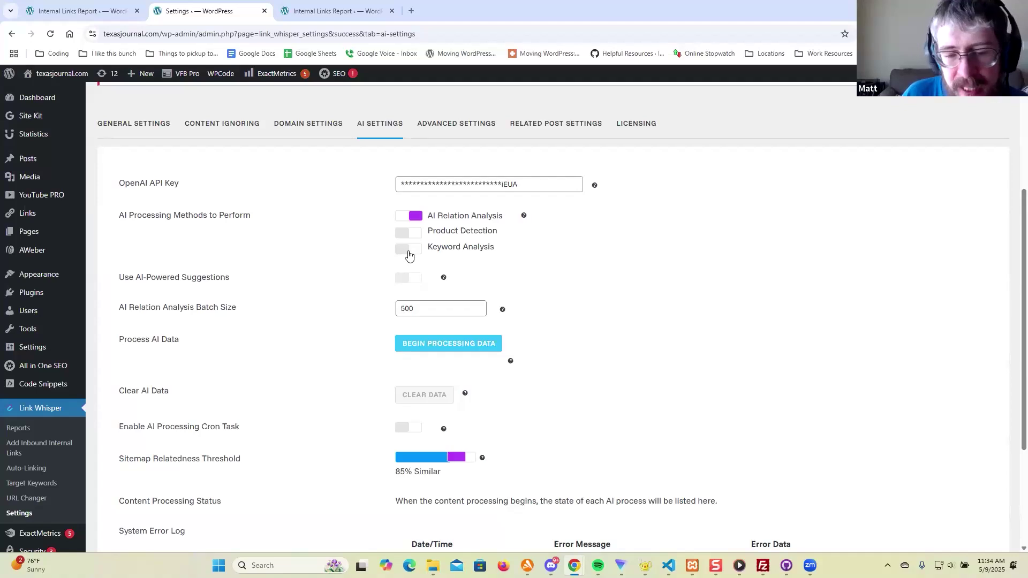
click(409, 254)
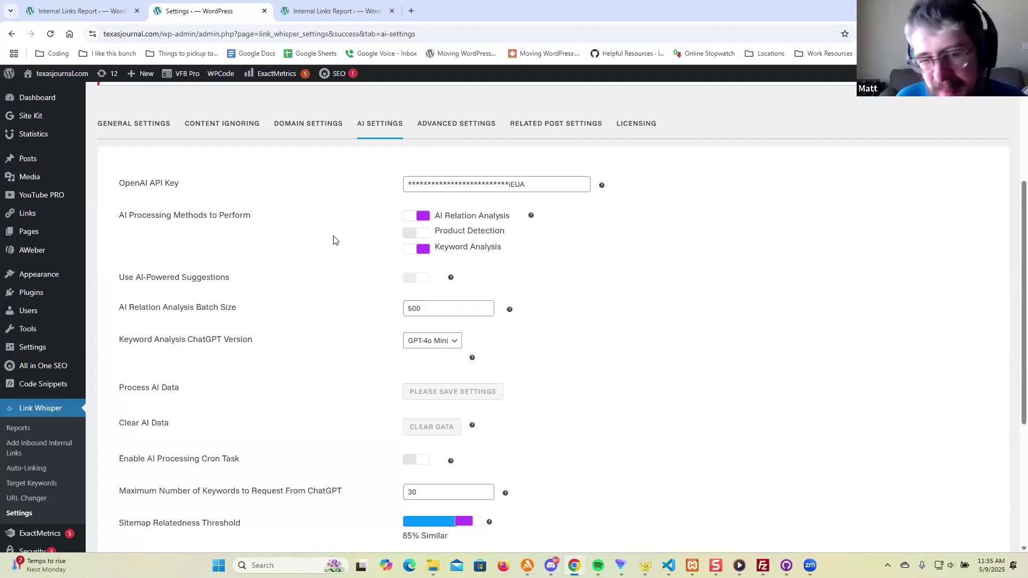
scroll(333, 239, up, 4)
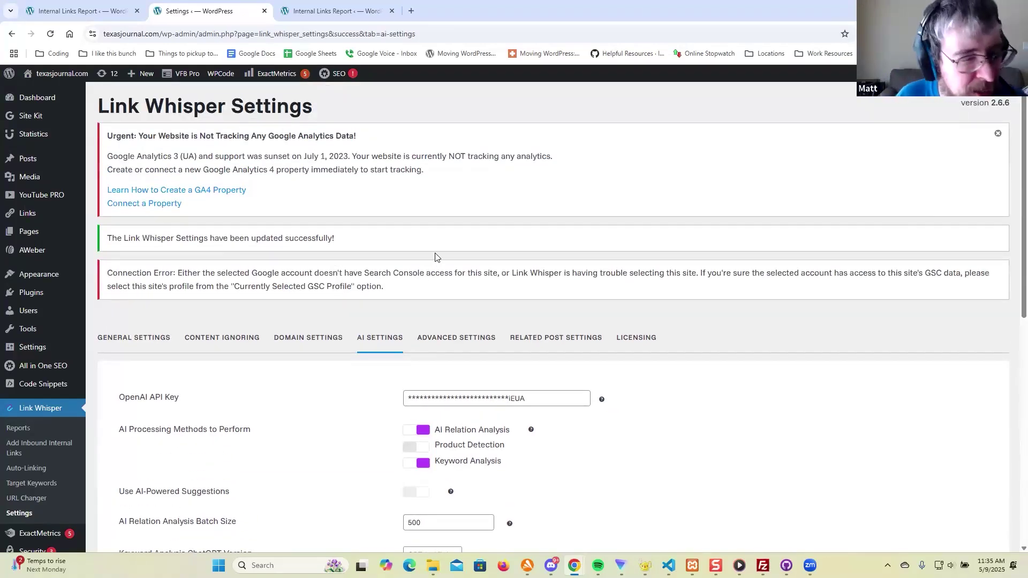
scroll(328, 310, down, 3)
scroll(329, 307, down, 1)
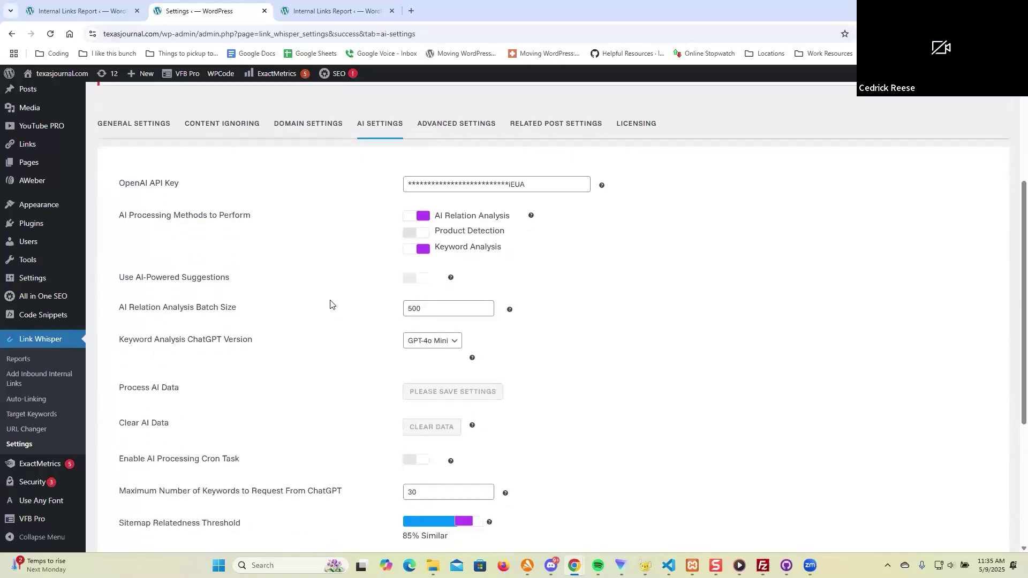
scroll(329, 301, down, 4)
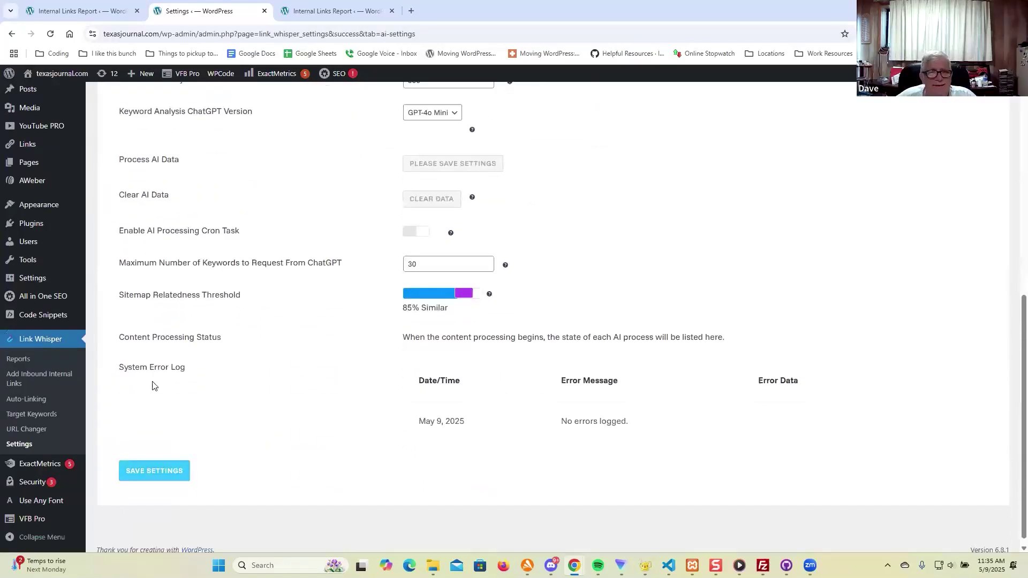
click(170, 464)
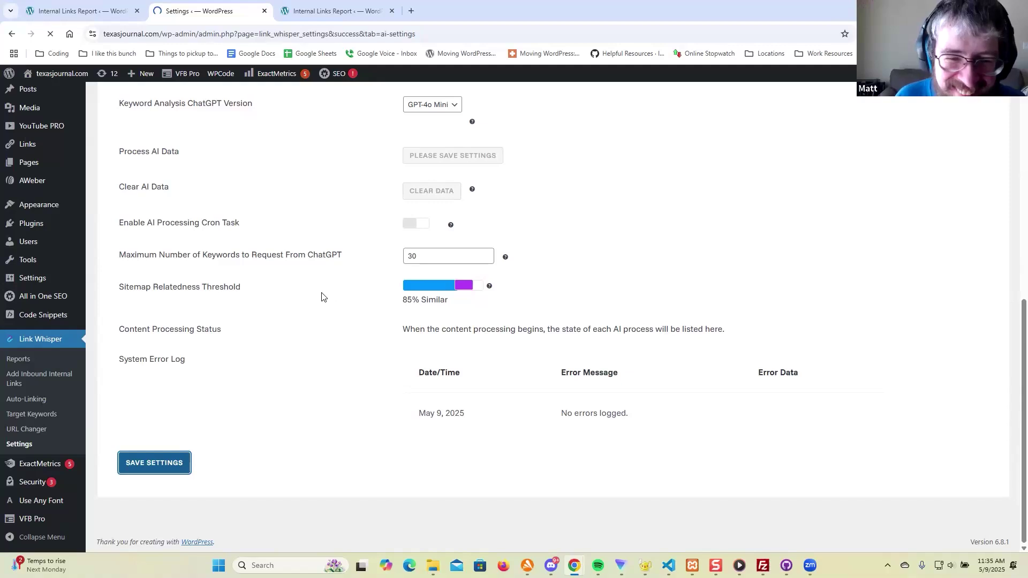
Step: Begin processing the site's AI data with the AI updater enabled and dismiss the start notice
scroll(322, 296, down, 5)
scroll(298, 267, up, 2)
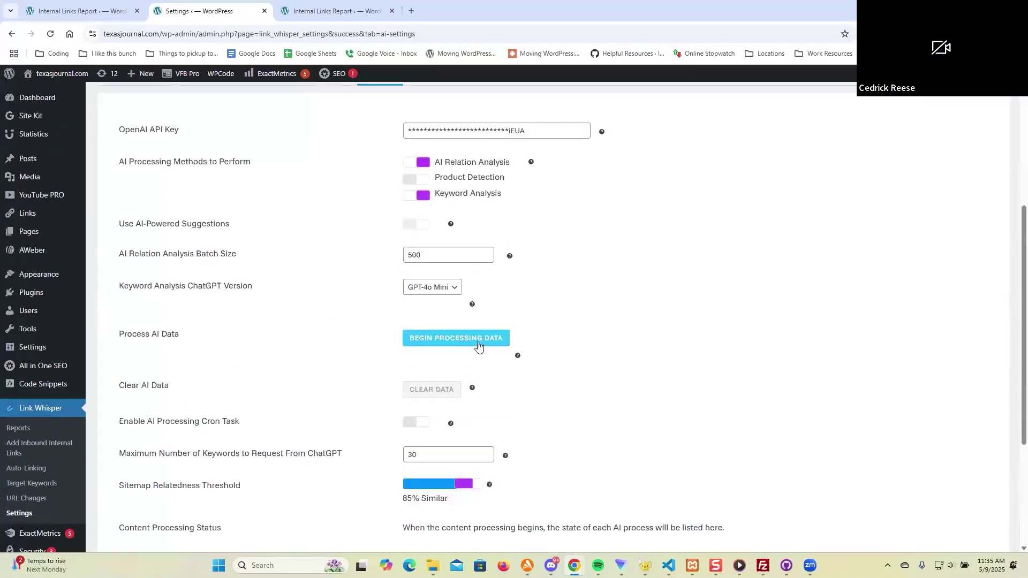
click(463, 344)
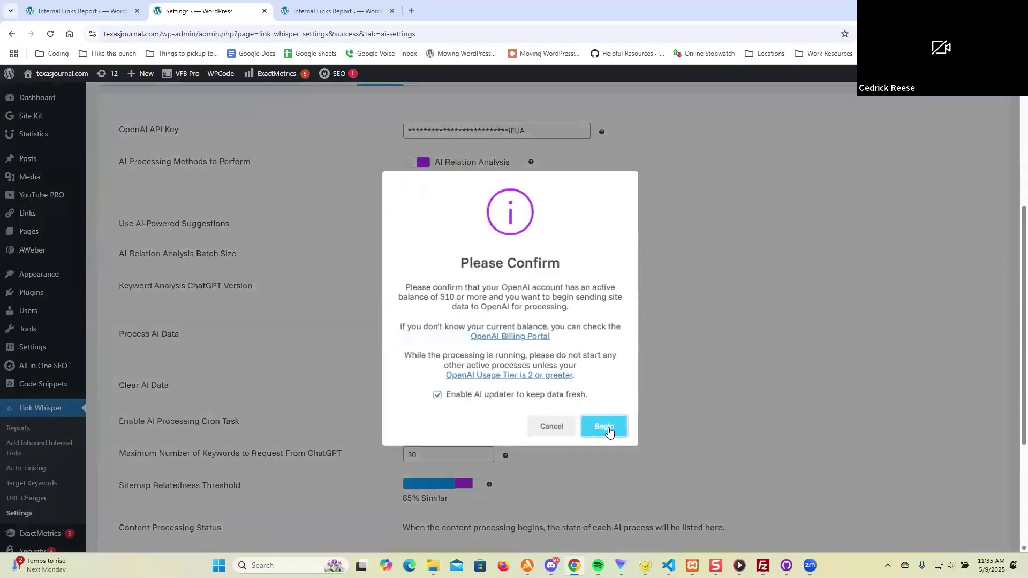
click(605, 427)
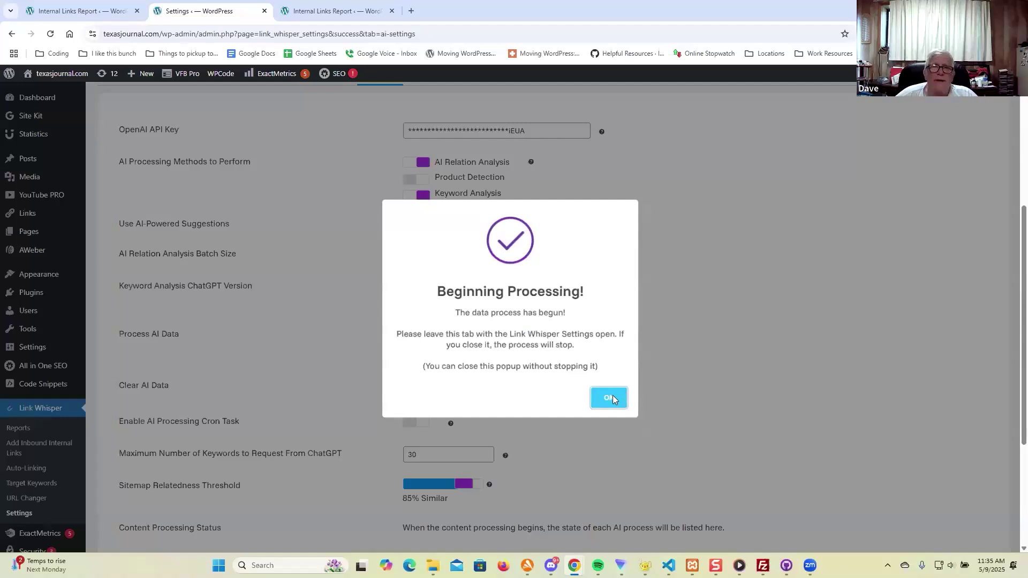
click(612, 398)
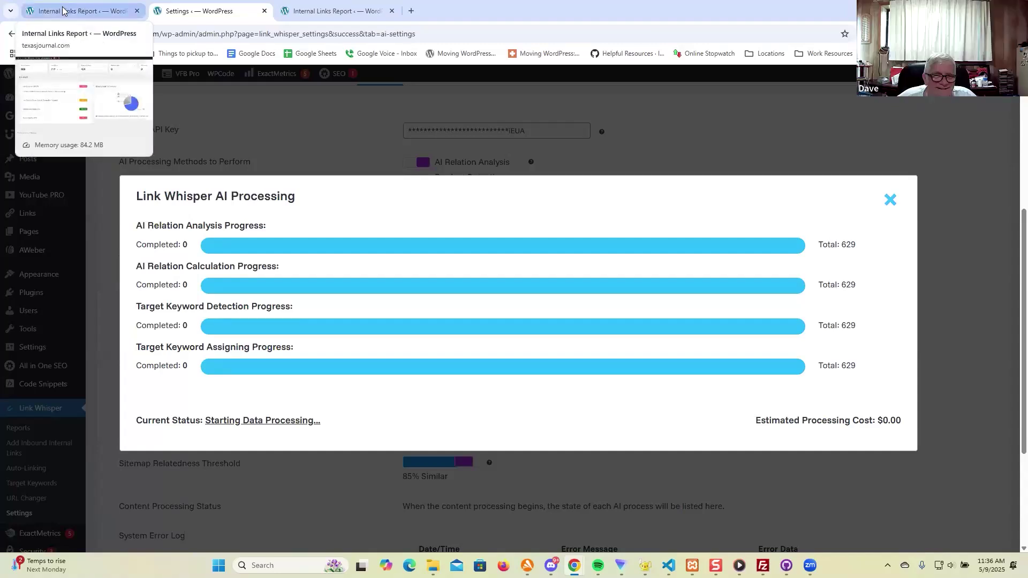
Step: Return to the texasjournal.com Link Whisper dashboard, open the Orphaned Posts Report and look through its first page
click(79, 5)
click(180, 12)
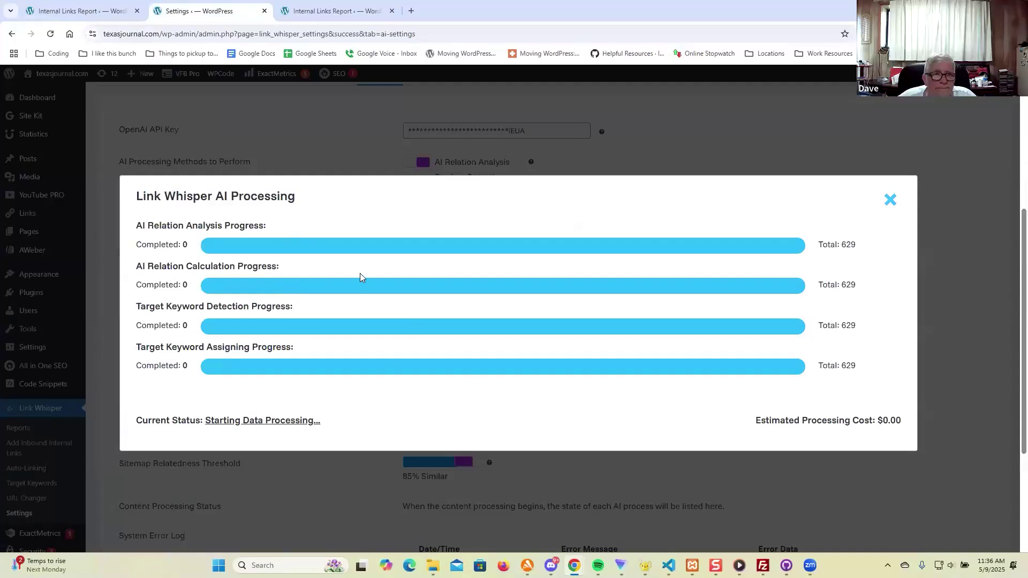
click(100, 18)
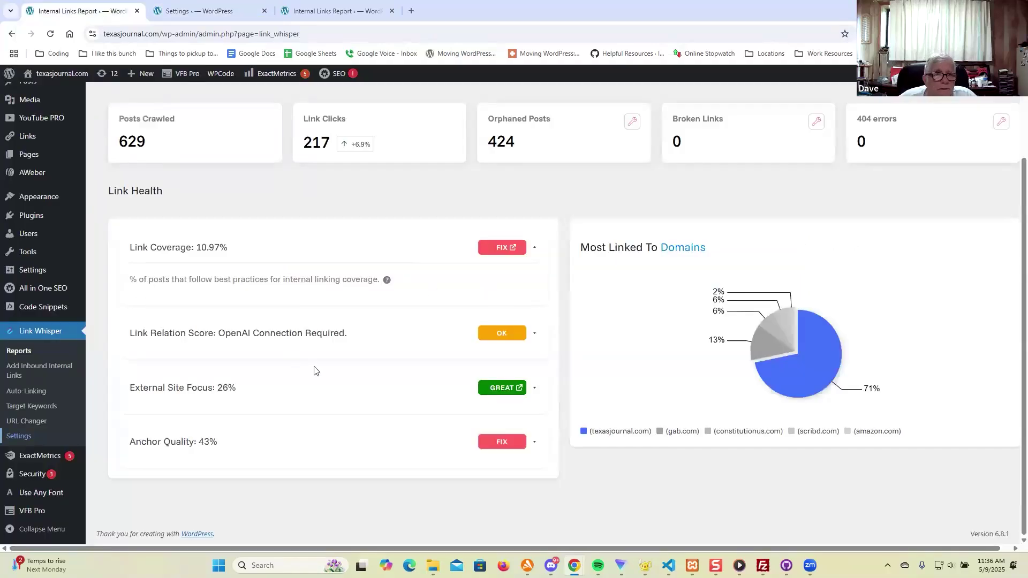
scroll(430, 386, up, 1)
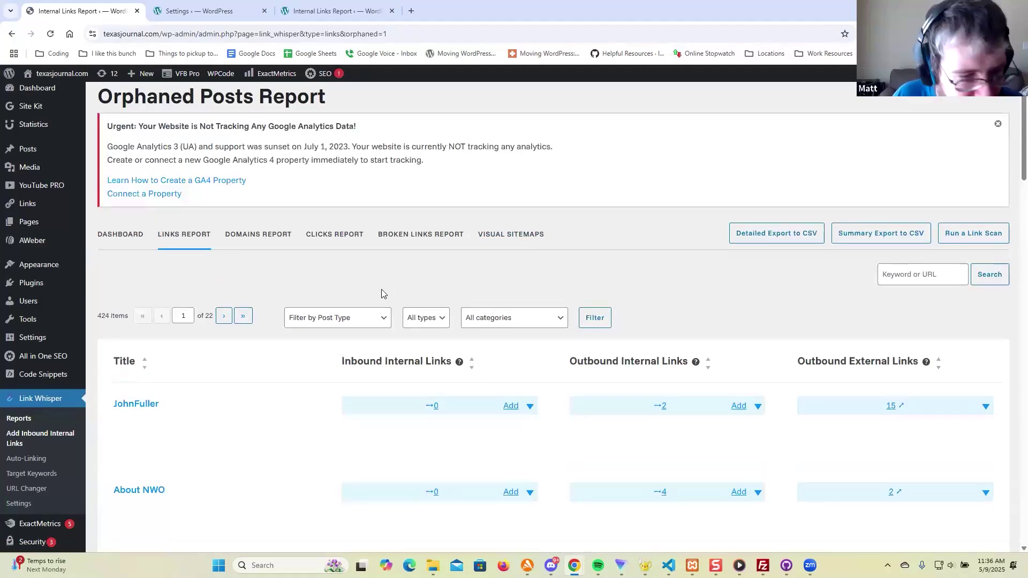
scroll(242, 349, down, 3)
scroll(247, 345, down, 5)
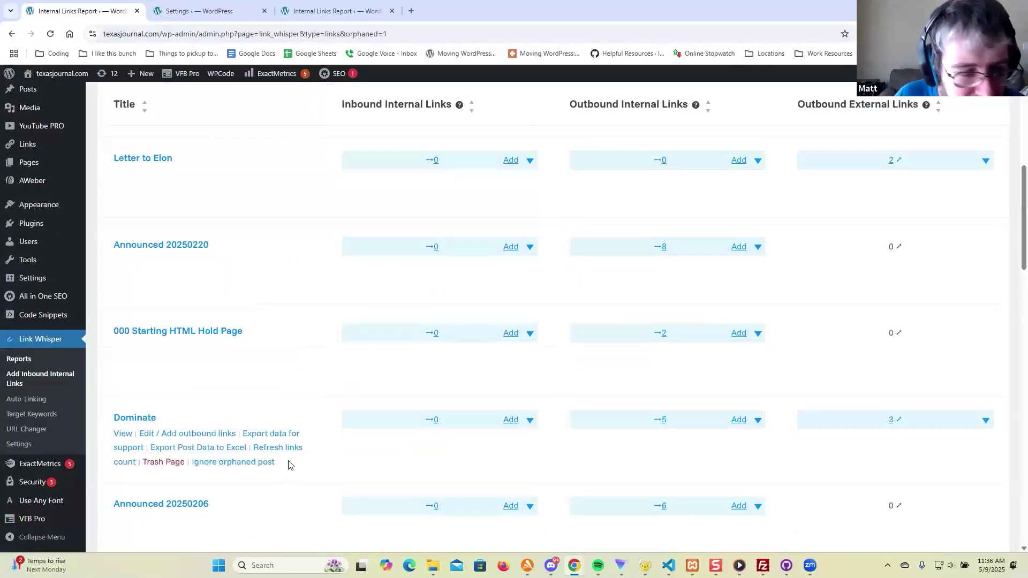
scroll(289, 464, down, 5)
scroll(289, 462, down, 17)
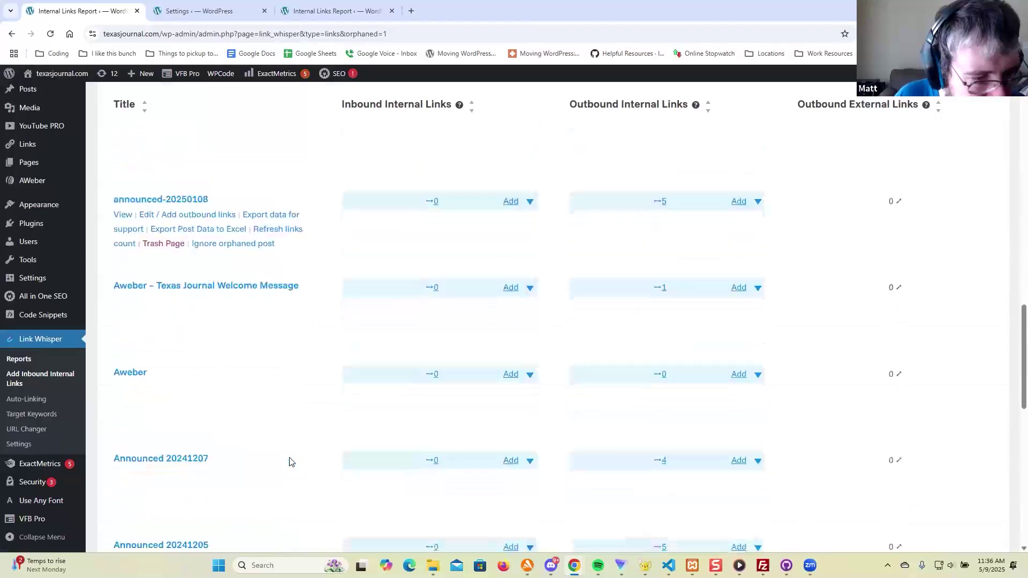
scroll(290, 458, down, 1)
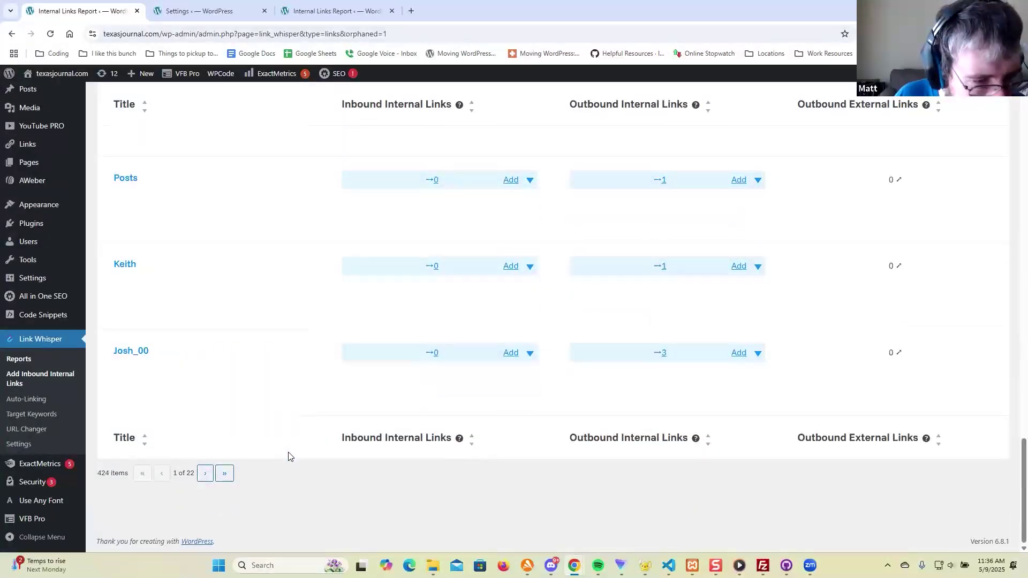
Step: Open the Announced 20250206 and Announced-20250124 posts in separate browser tabs and look through the remaining orphaned posts on the page
scroll(289, 450, up, 15)
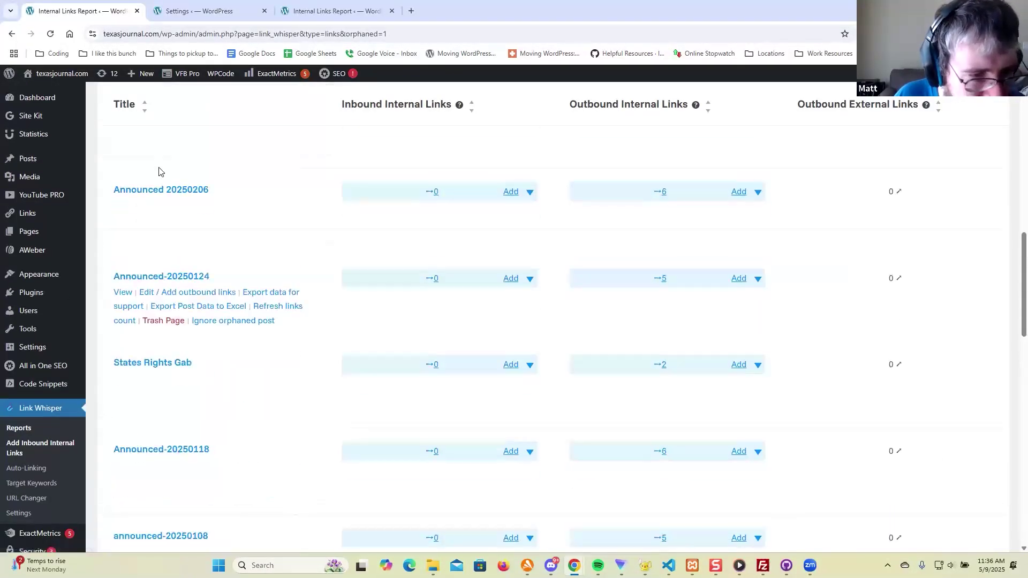
ctrl+click(122, 206)
ctrl+click(120, 295)
scroll(306, 338, down, 4)
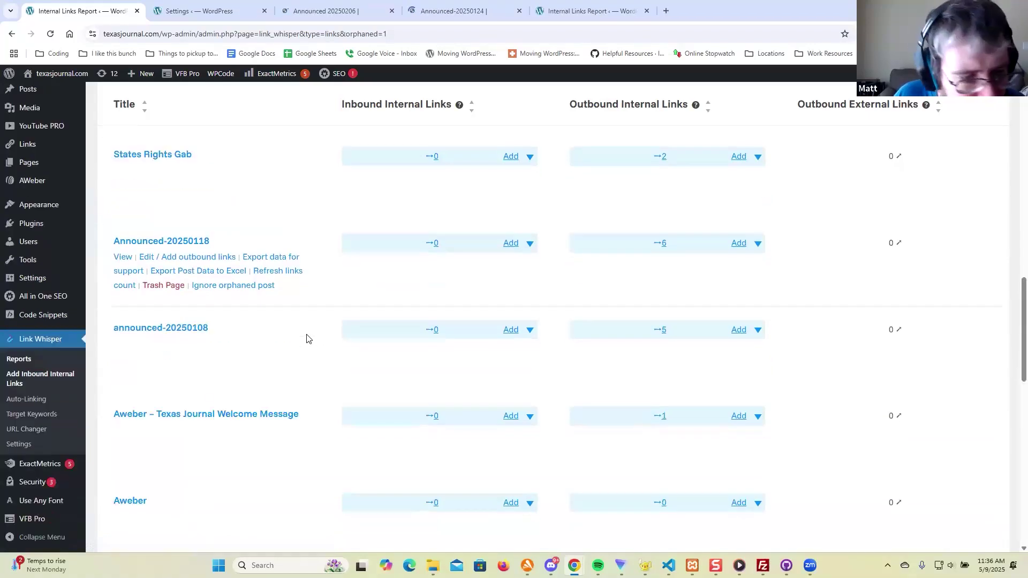
scroll(303, 333, down, 5)
scroll(238, 227, down, 2)
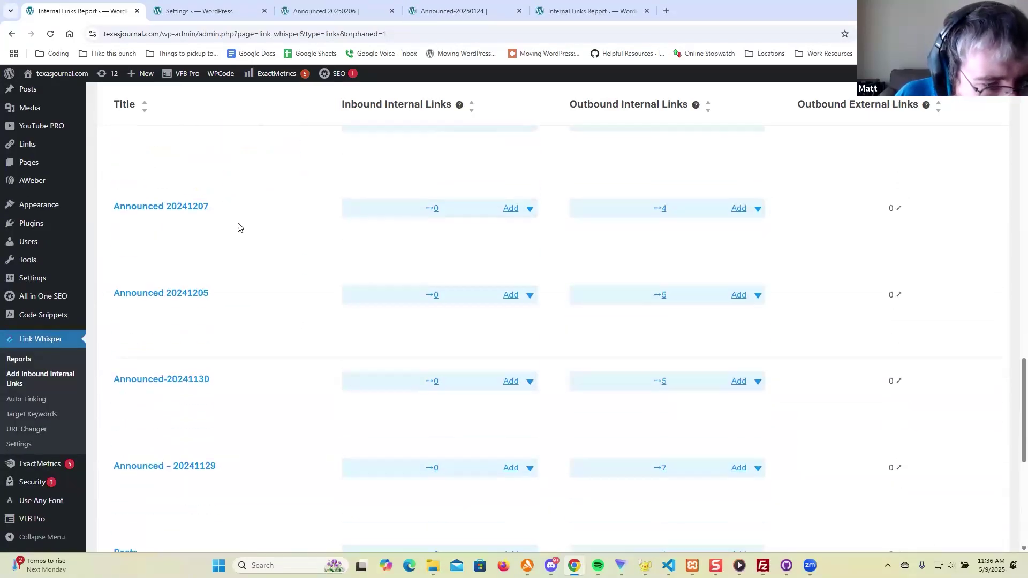
scroll(238, 227, down, 7)
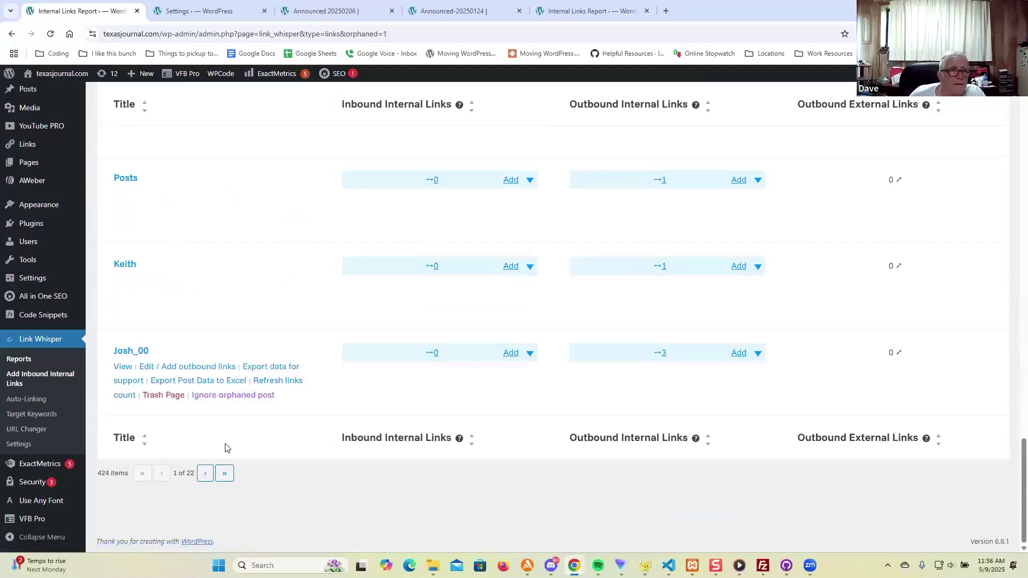
Step: Go to page 2 of the Orphaned Posts Report and look through its posts
click(205, 473)
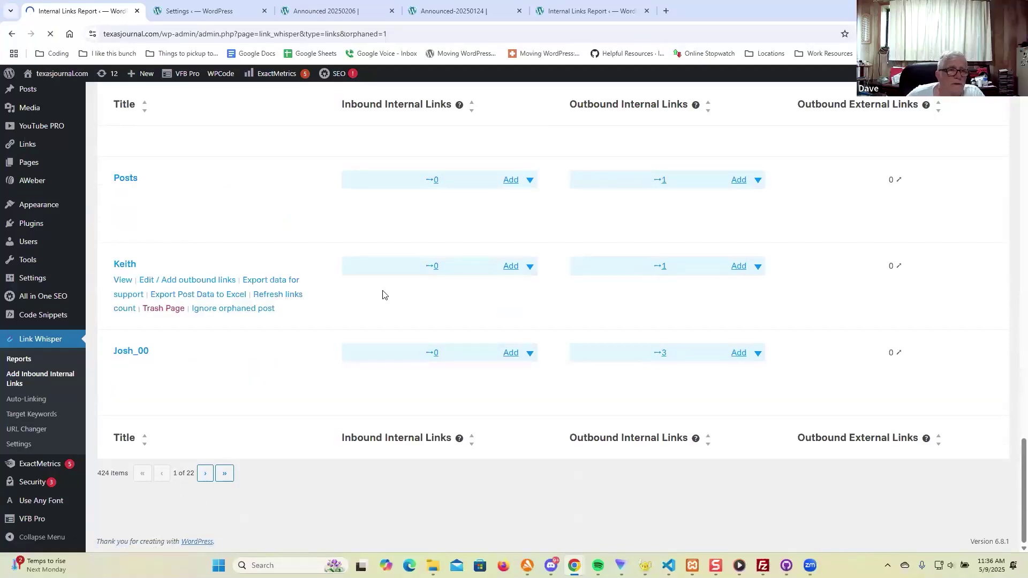
scroll(373, 284, down, 6)
scroll(374, 284, down, 18)
scroll(371, 284, down, 6)
scroll(373, 292, up, 3)
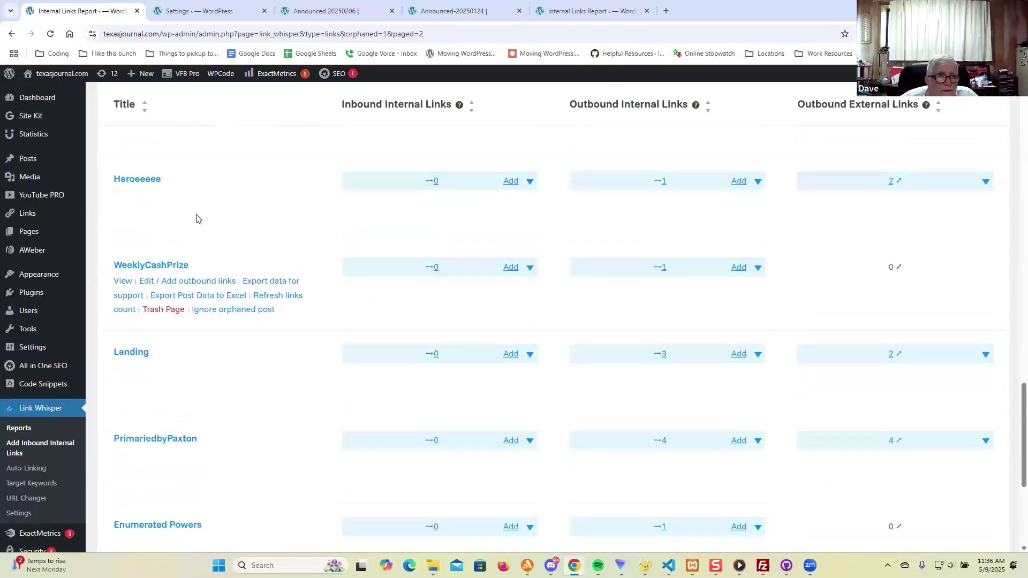
scroll(316, 293, down, 5)
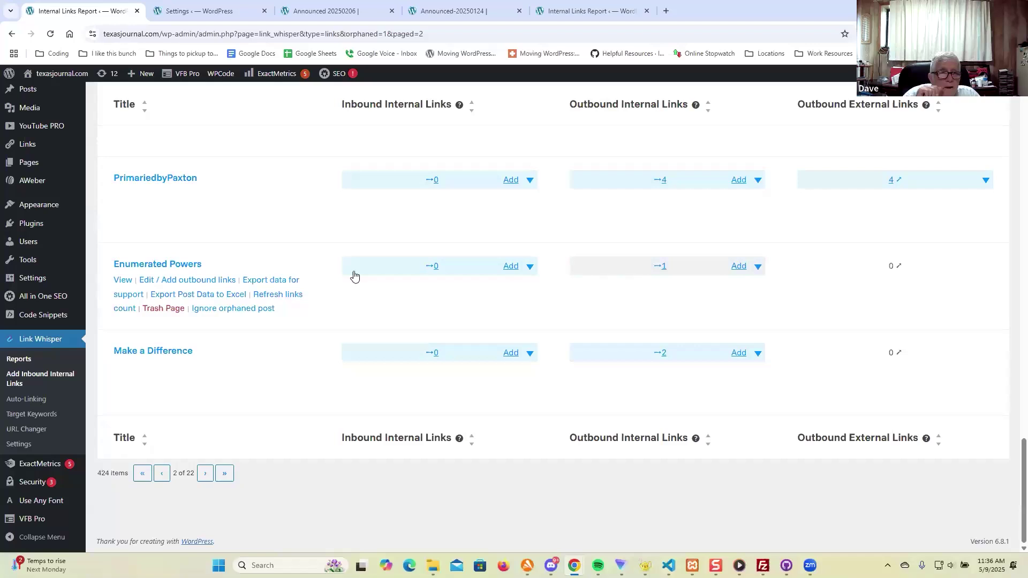
Step: View the Enumerated Powers post and the two opened announcement posts, and close all three post pages
click(122, 280)
click(300, 11)
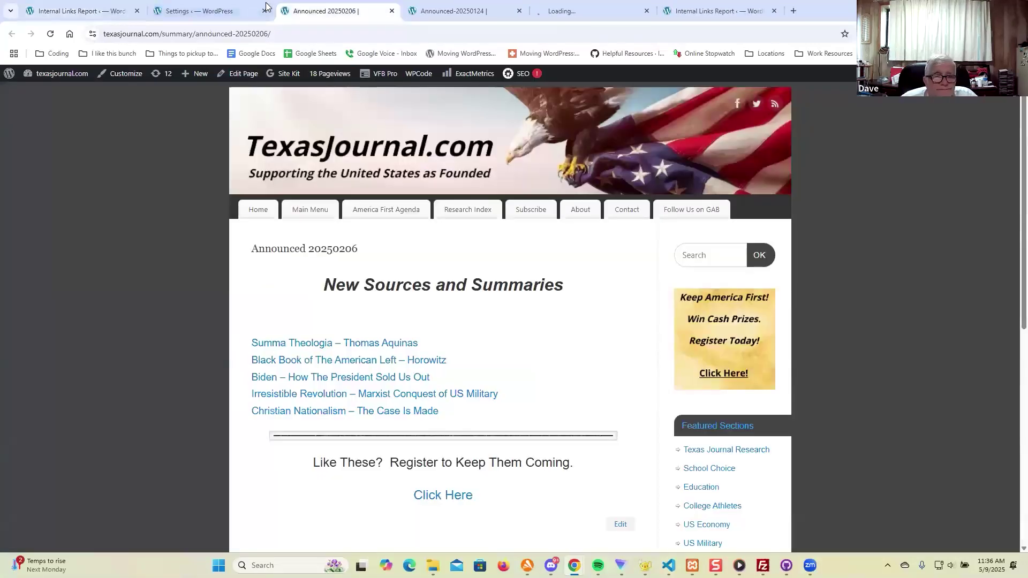
key(ctrl+w)
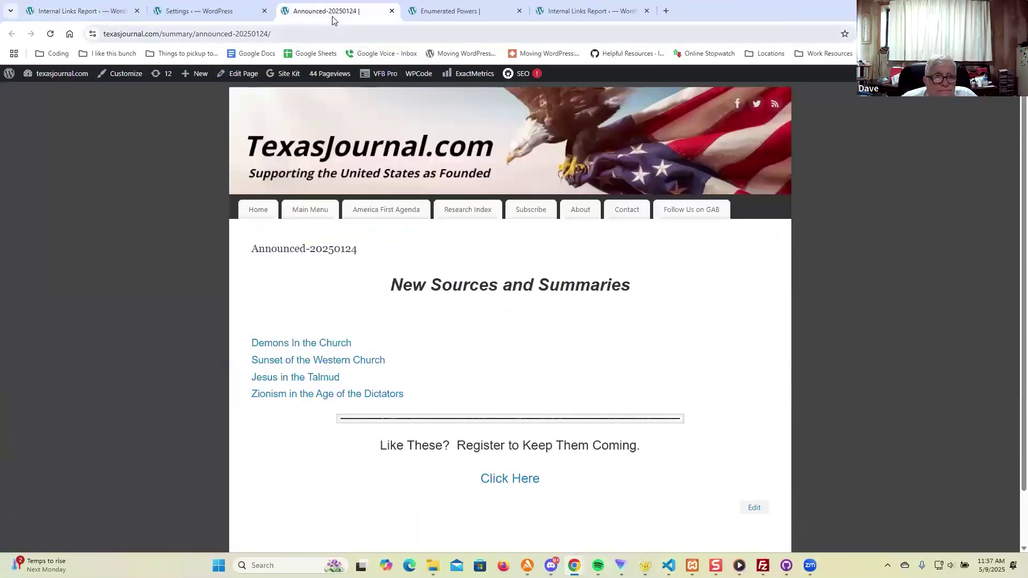
key(ctrl+w)
scroll(399, 234, down, 10)
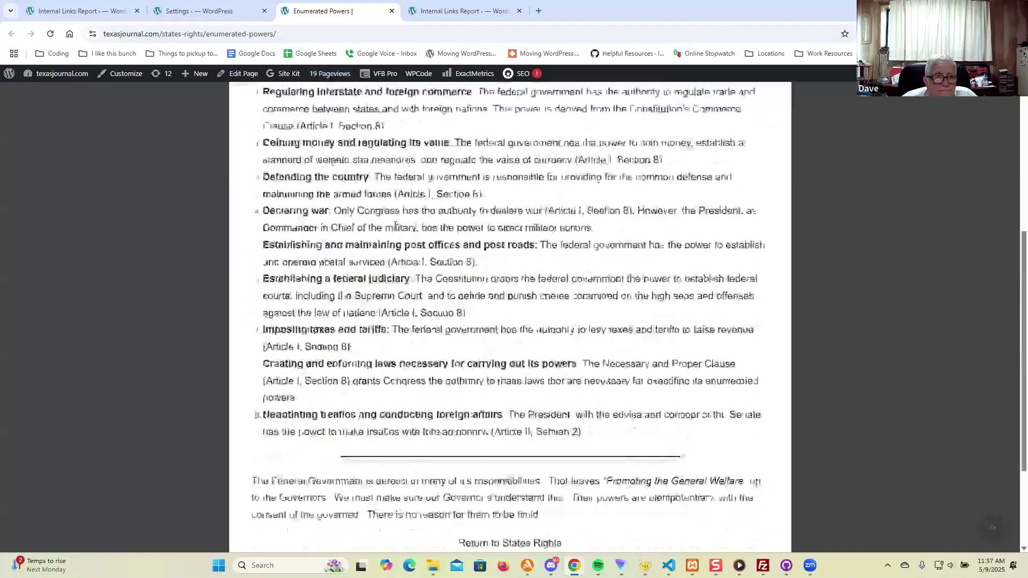
key(ctrl+w)
click(92, 7)
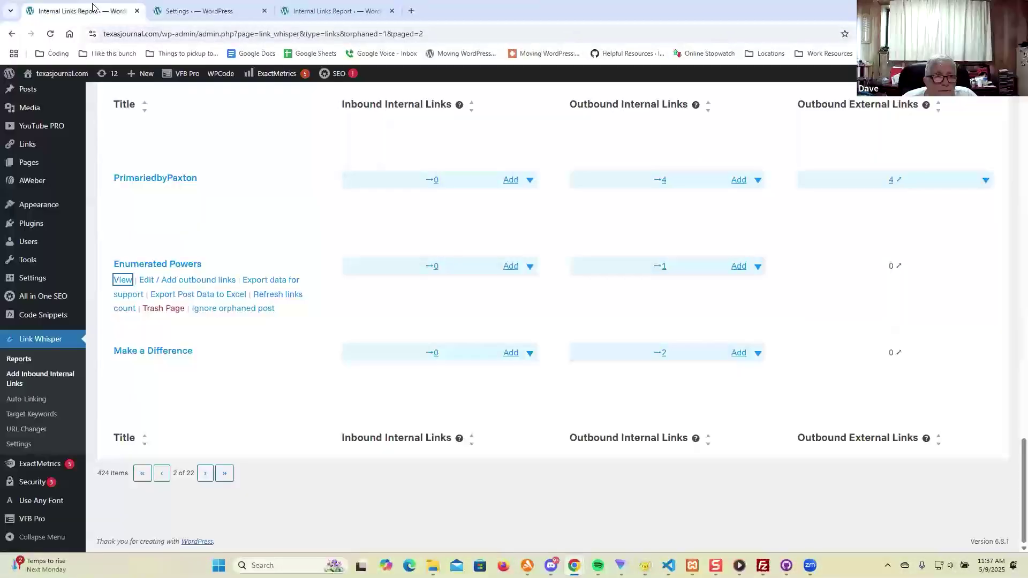
Step: Return to the first page of the Orphaned Posts Report and mark Announced 20250220 as an ignored orphaned post
scroll(287, 236, up, 10)
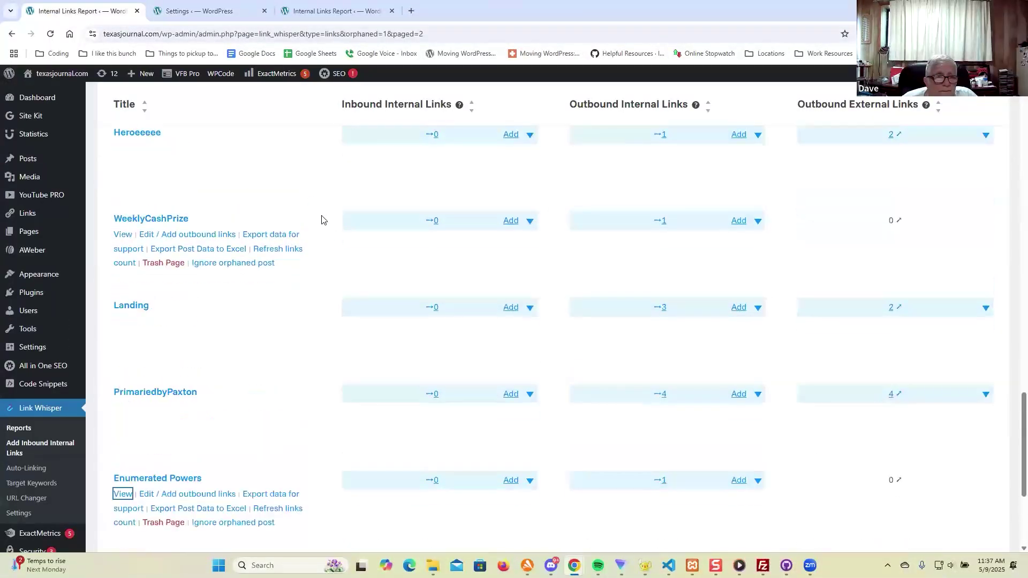
scroll(327, 230, up, 4)
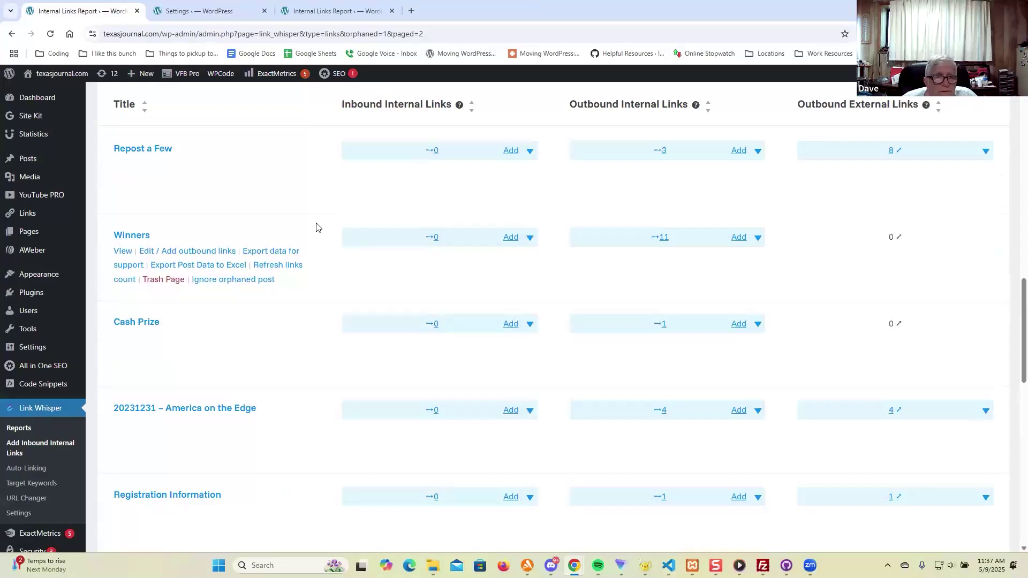
scroll(316, 227, up, 15)
click(163, 325)
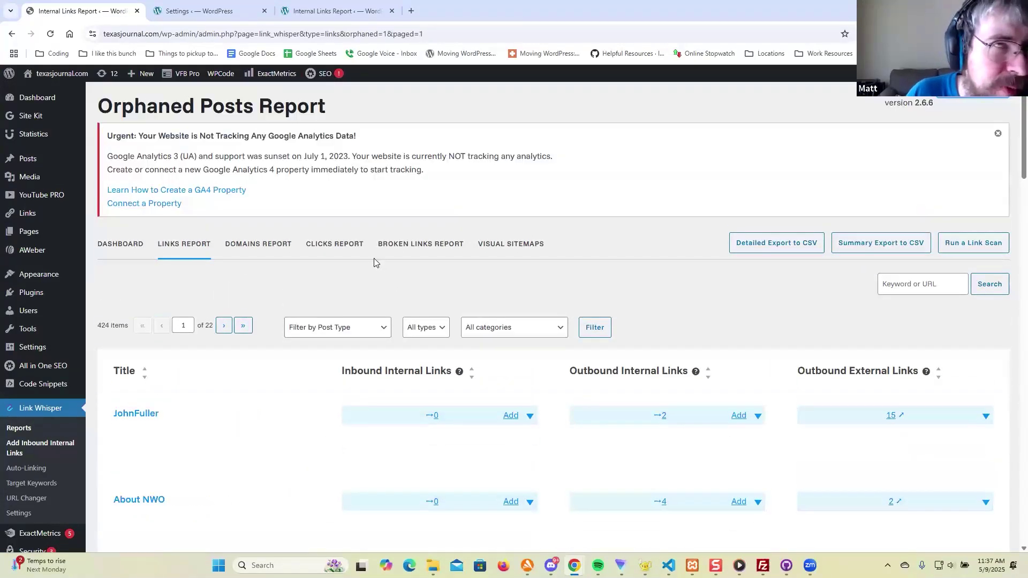
scroll(370, 260, down, 3)
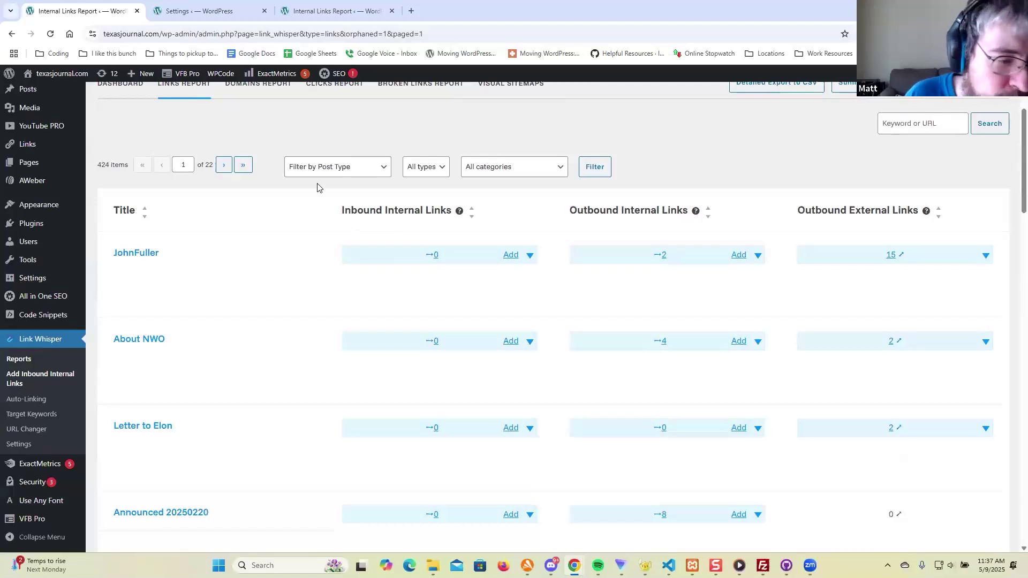
scroll(128, 197, down, 6)
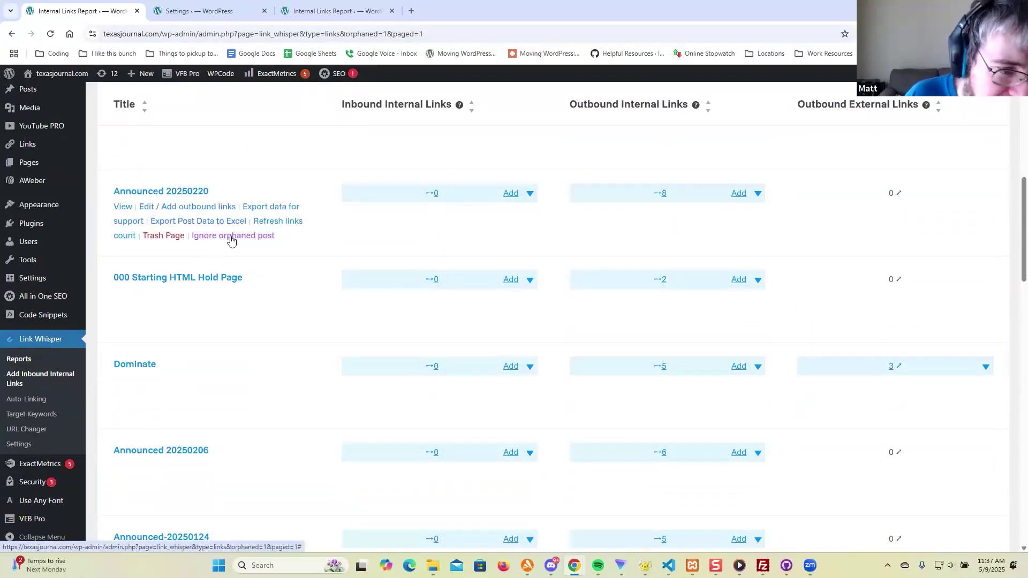
click(231, 236)
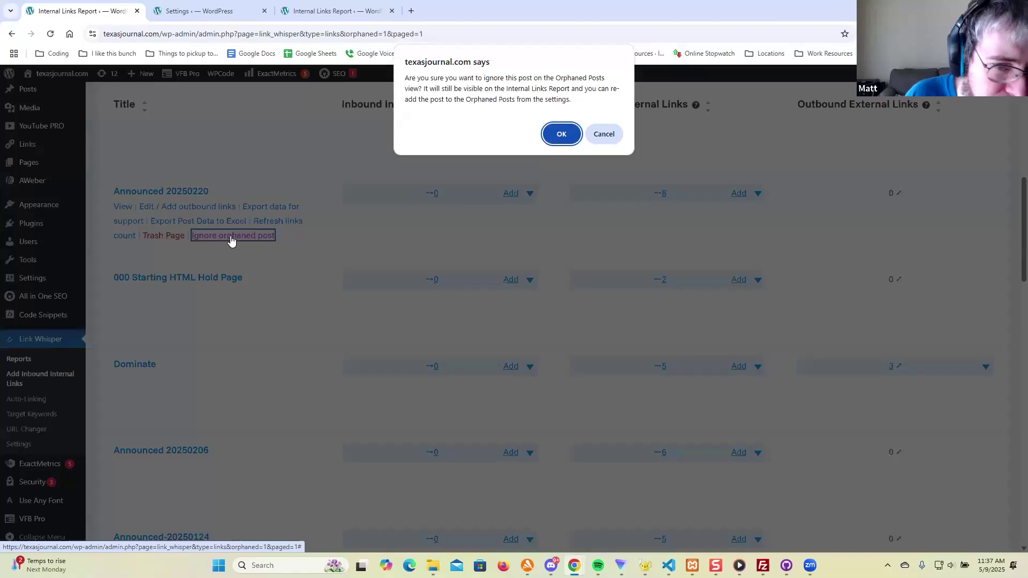
click(561, 135)
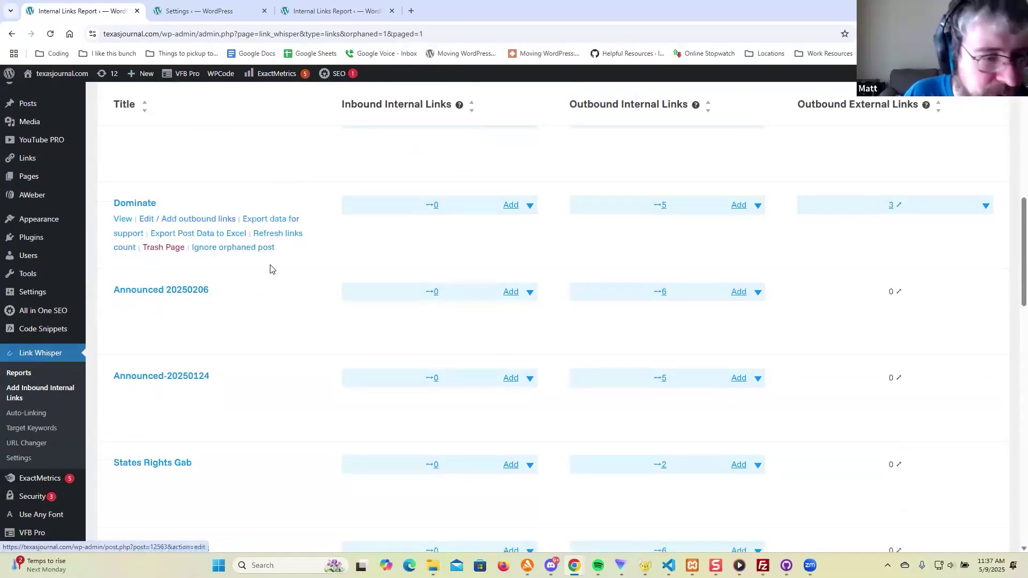
Step: Mark Announced 20250206, Announced-20250124, Announced-20250118 and announced-20250108 as ignored orphaned posts
click(247, 227)
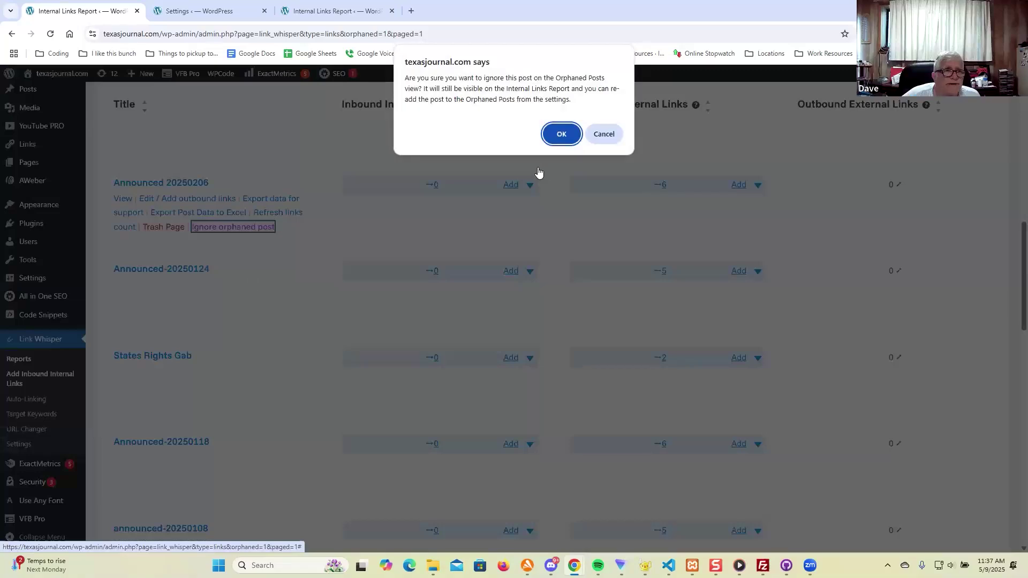
key(Return)
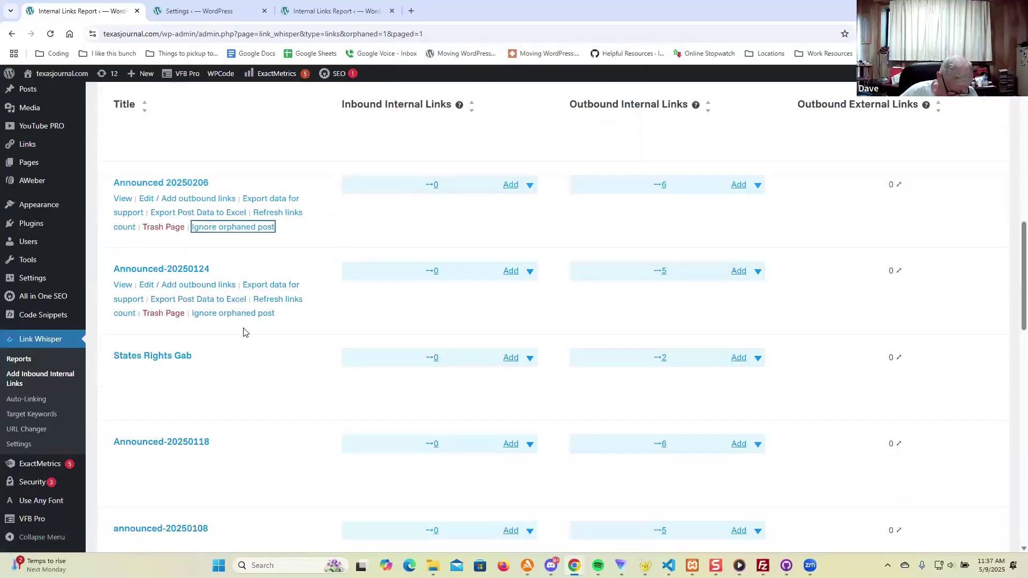
click(240, 227)
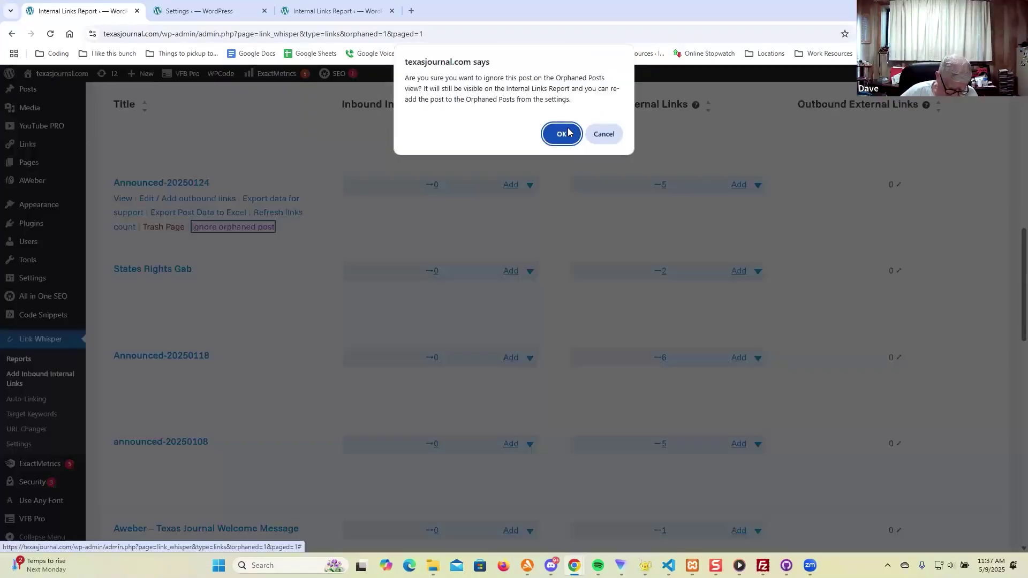
click(569, 132)
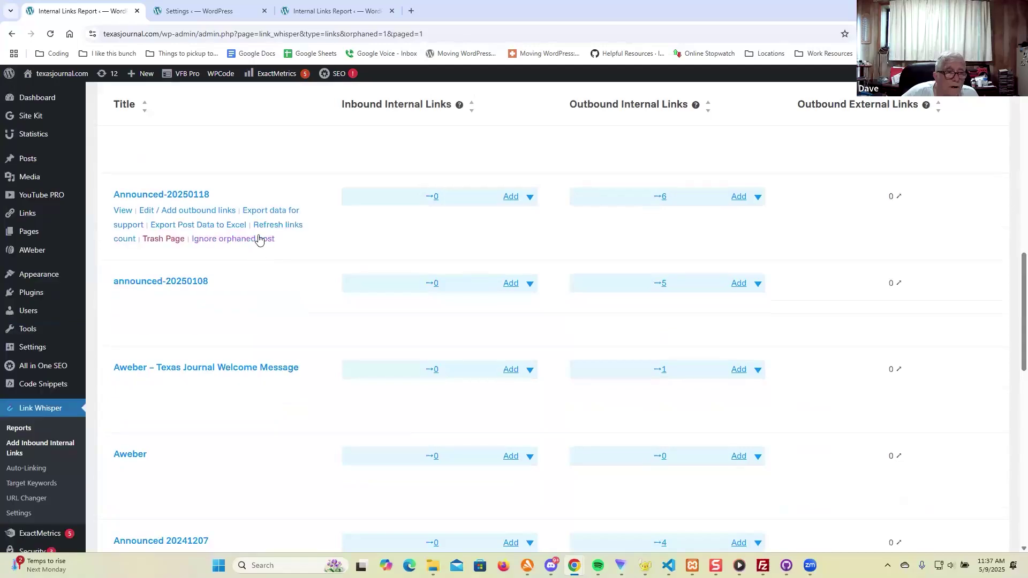
click(258, 240)
click(560, 136)
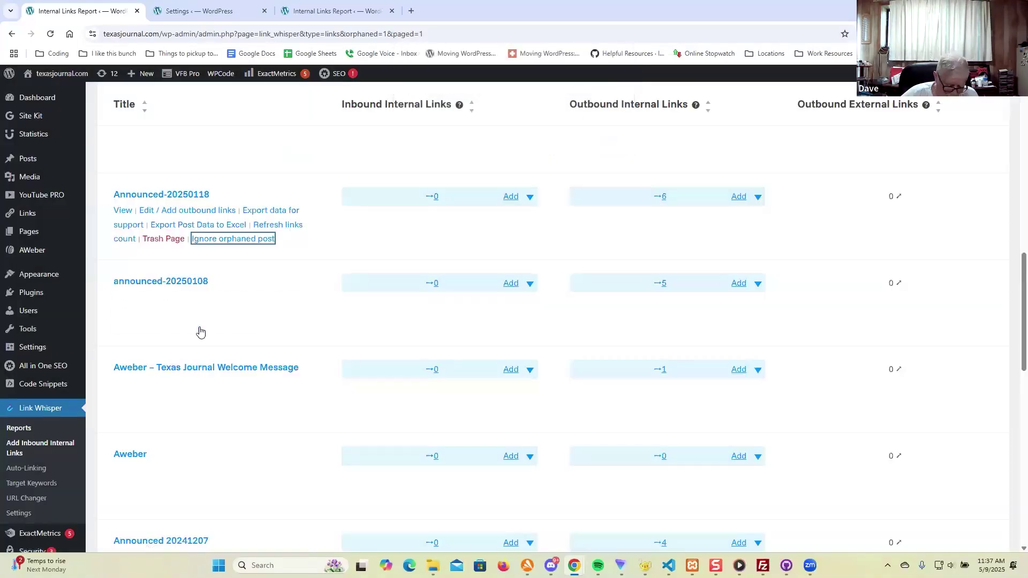
click(222, 326)
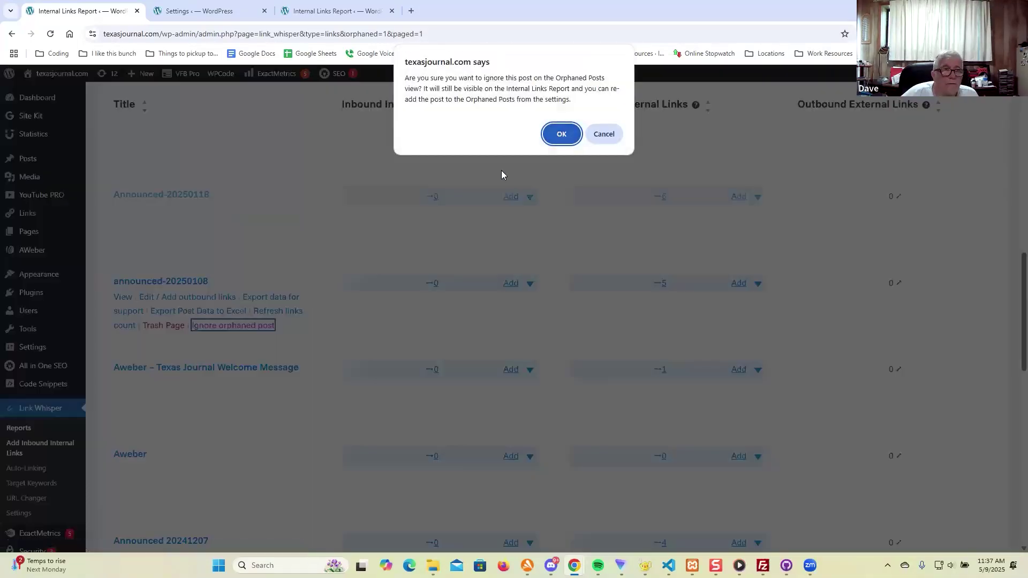
click(560, 134)
Step: Look through the remaining orphaned posts on the first page of the report, down to the end of the list
scroll(214, 316, down, 2)
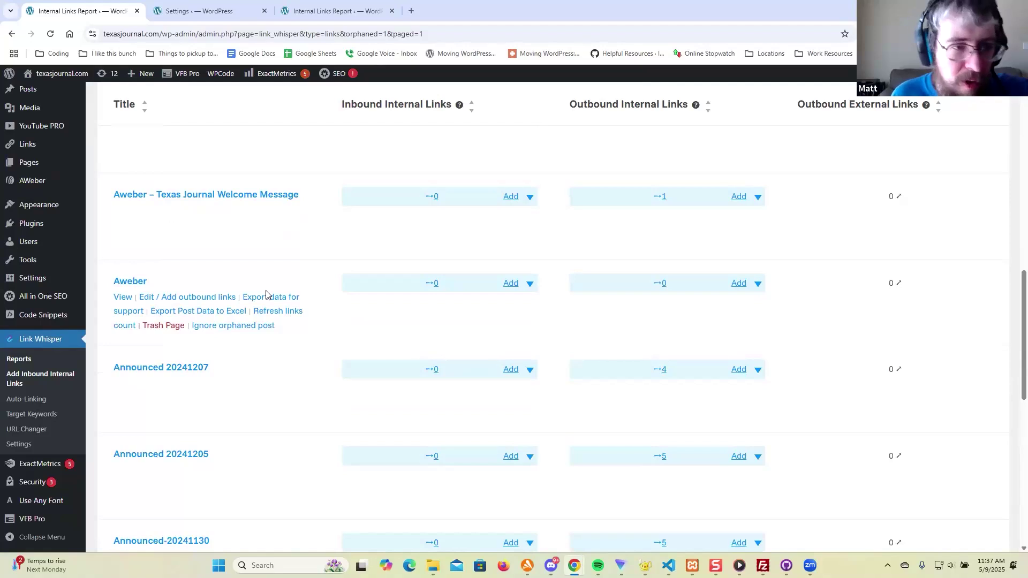
scroll(322, 268, up, 1)
scroll(322, 274, down, 5)
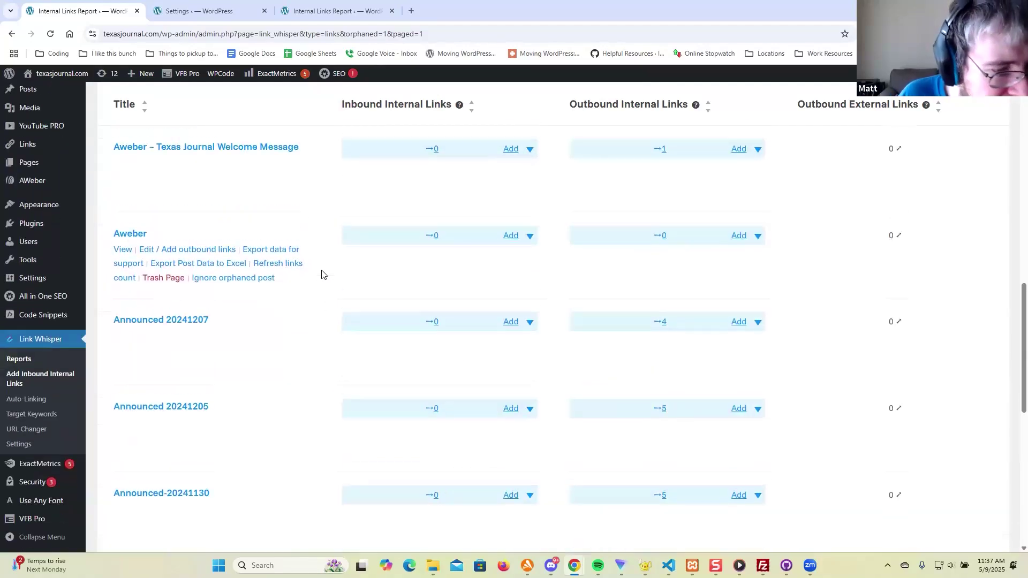
scroll(314, 274, up, 2)
scroll(310, 274, up, 1)
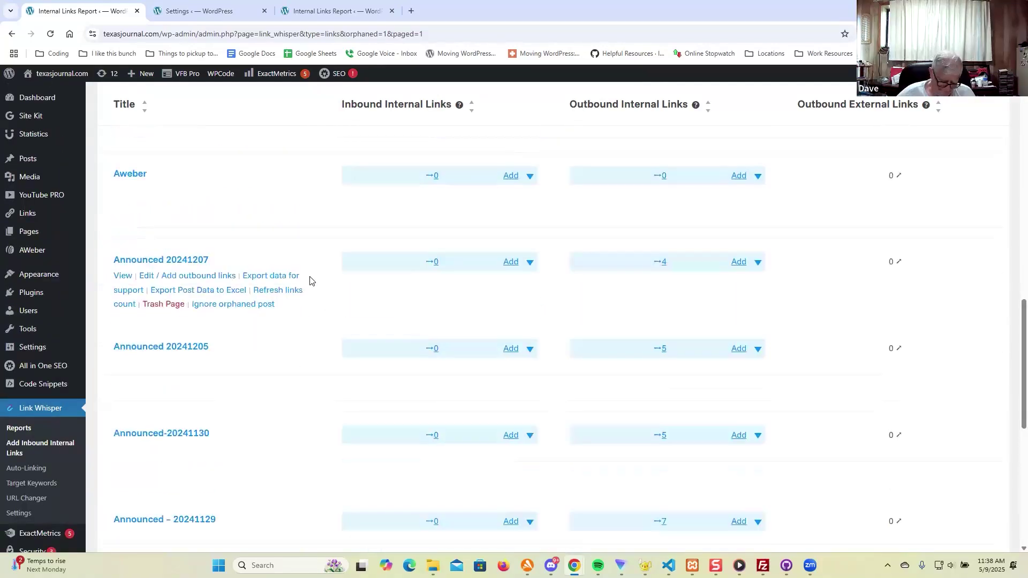
scroll(310, 284, down, 5)
scroll(266, 316, down, 3)
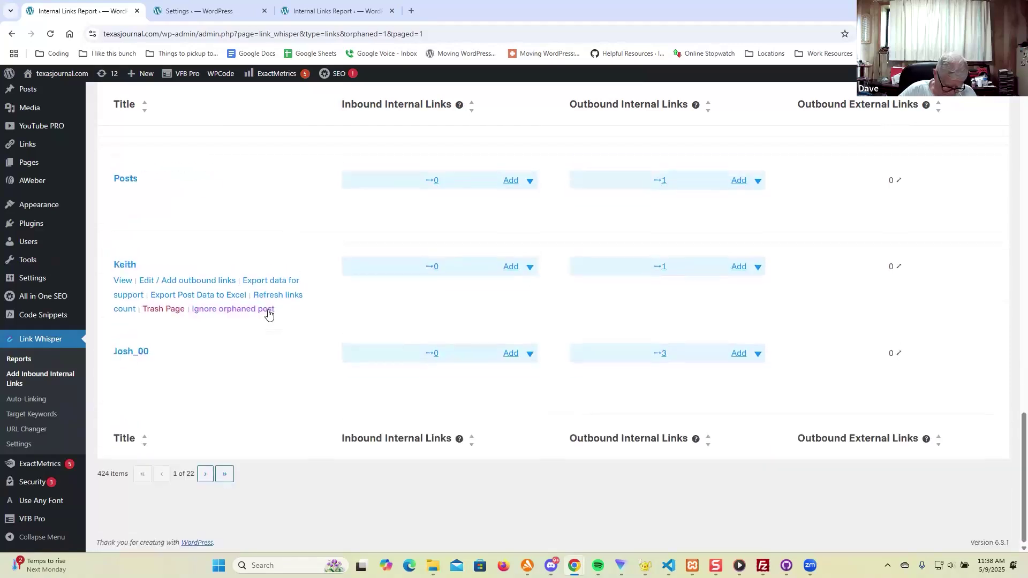
scroll(270, 314, up, 15)
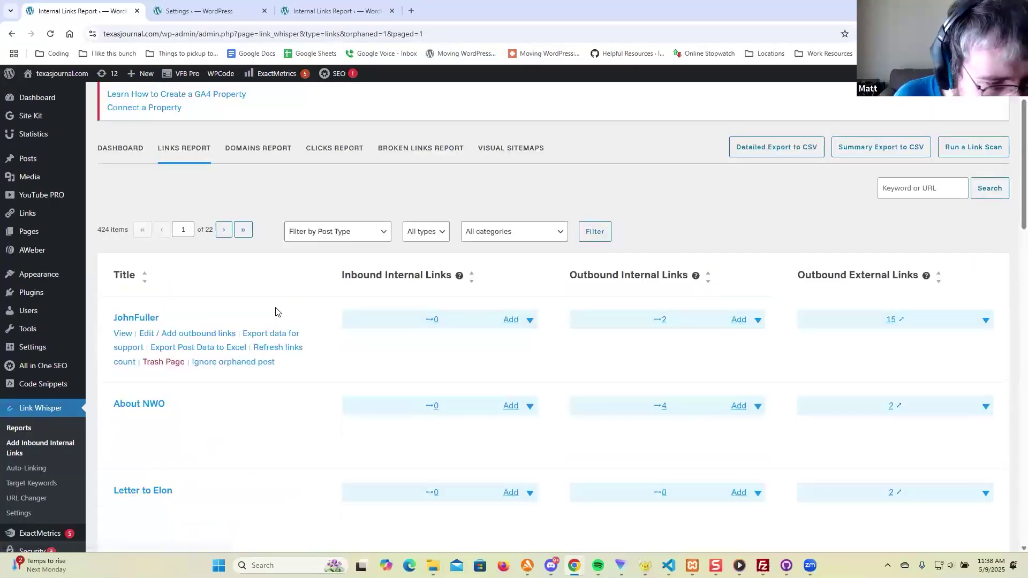
Step: Open the inbound linking suggestions for Letter to Elon in a separate browser tab and return to the report
scroll(276, 312, down, 3)
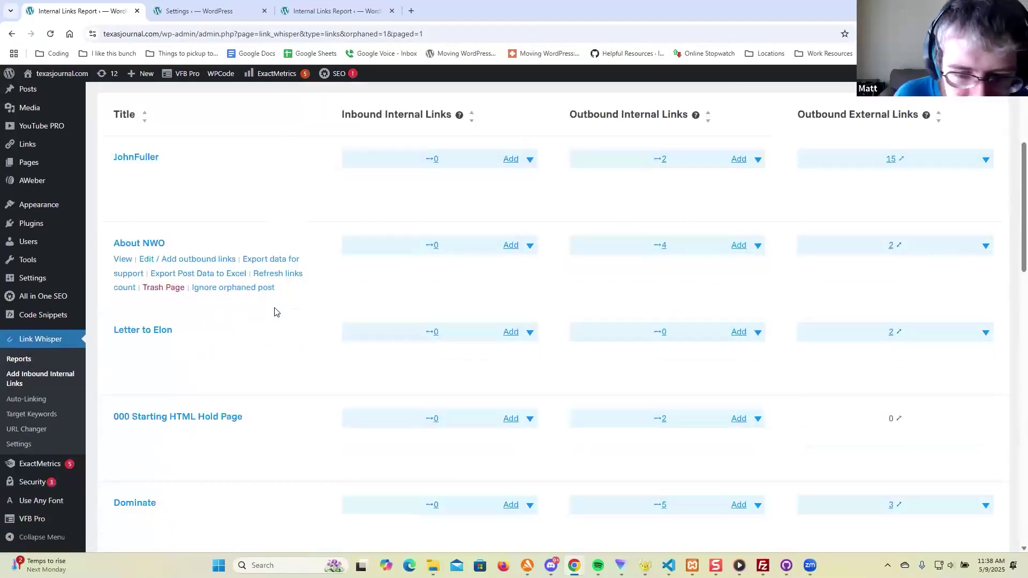
click(511, 332)
click(98, 11)
Step: Look through the rest of the first page and go to page 2 of the Orphaned Posts Report
scroll(346, 342, down, 10)
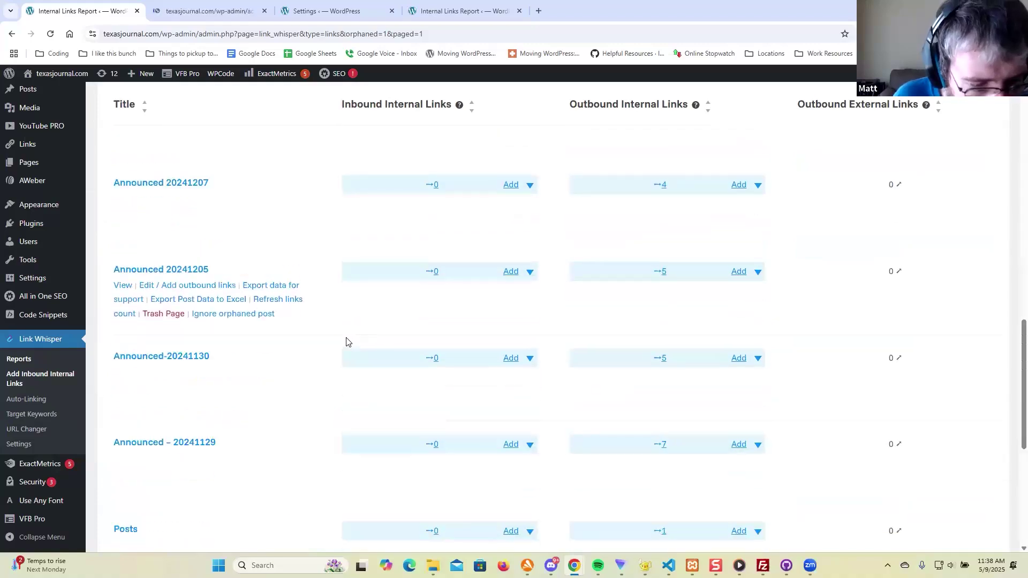
scroll(346, 342, down, 6)
click(206, 473)
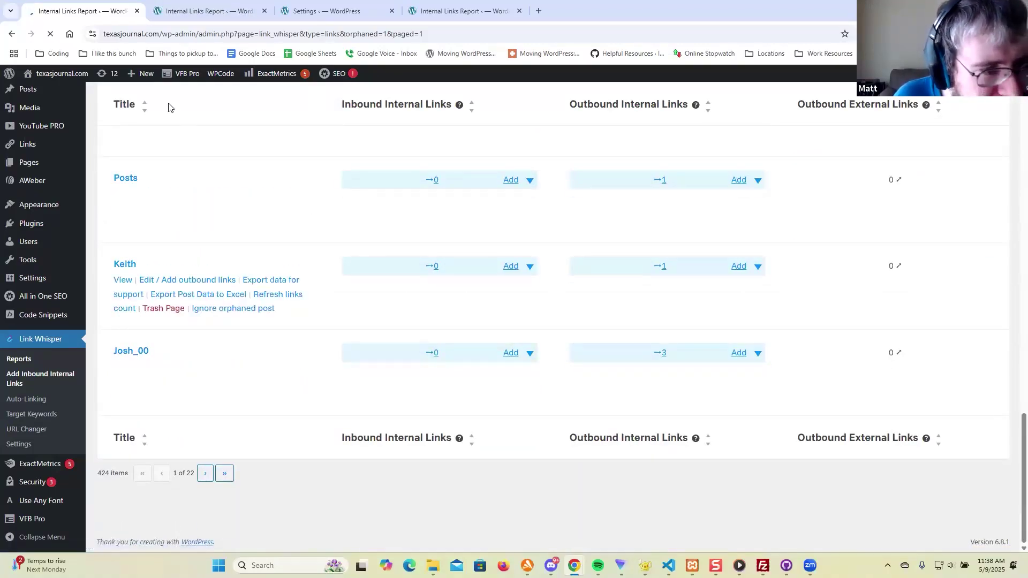
mouse_move(265, 224)
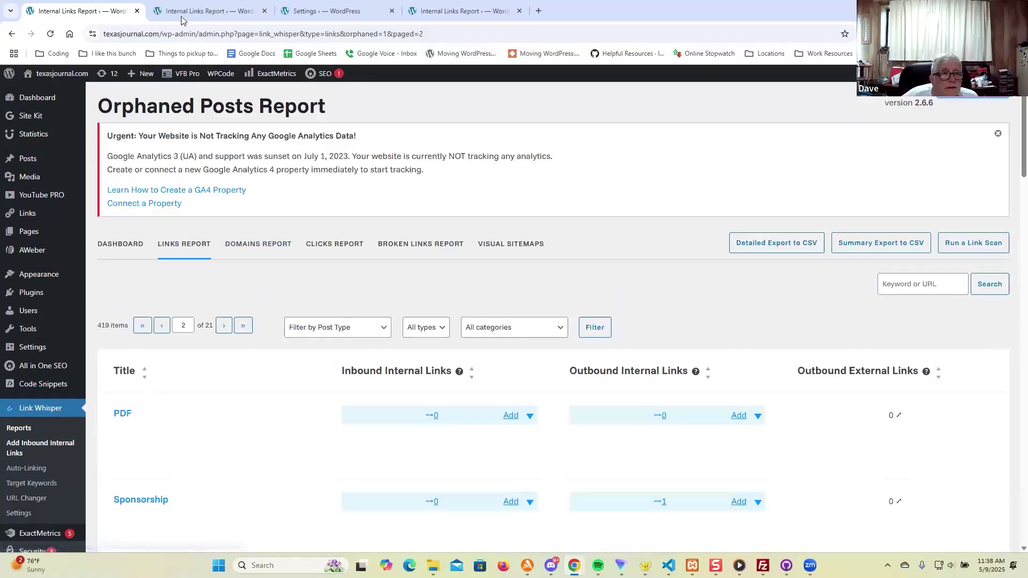
Step: Review the inbound linking suggestions page for Letter to Elon
click(206, 11)
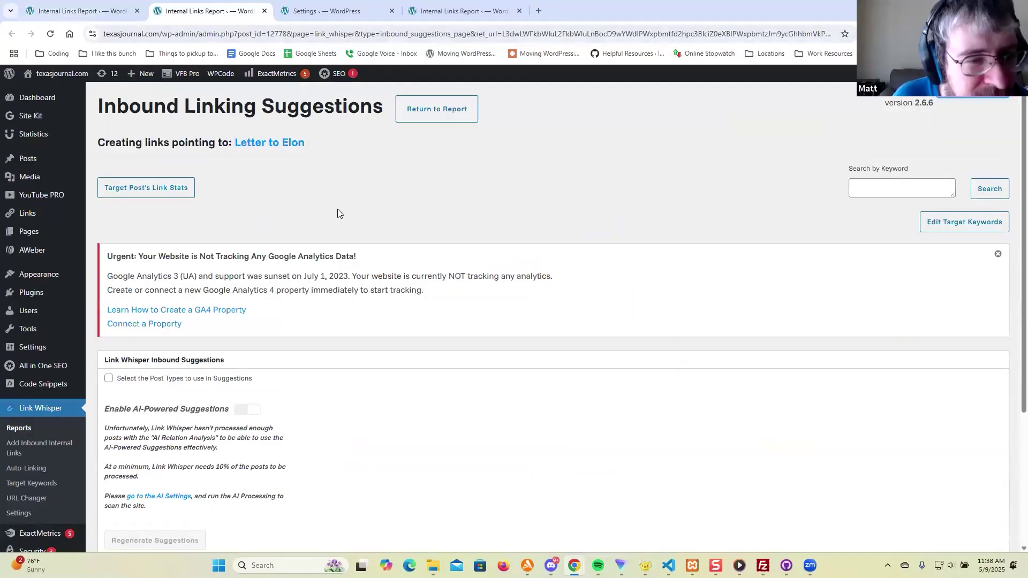
scroll(338, 209, down, 3)
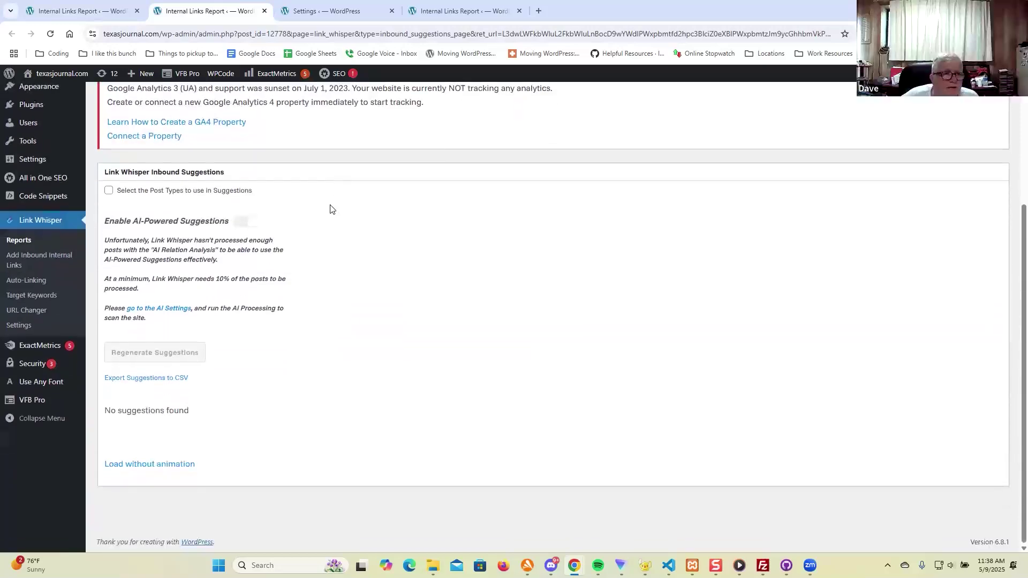
scroll(328, 209, up, 5)
Step: Go back to page 1 of the Orphaned Posts Report and look through its refreshed list
click(106, 10)
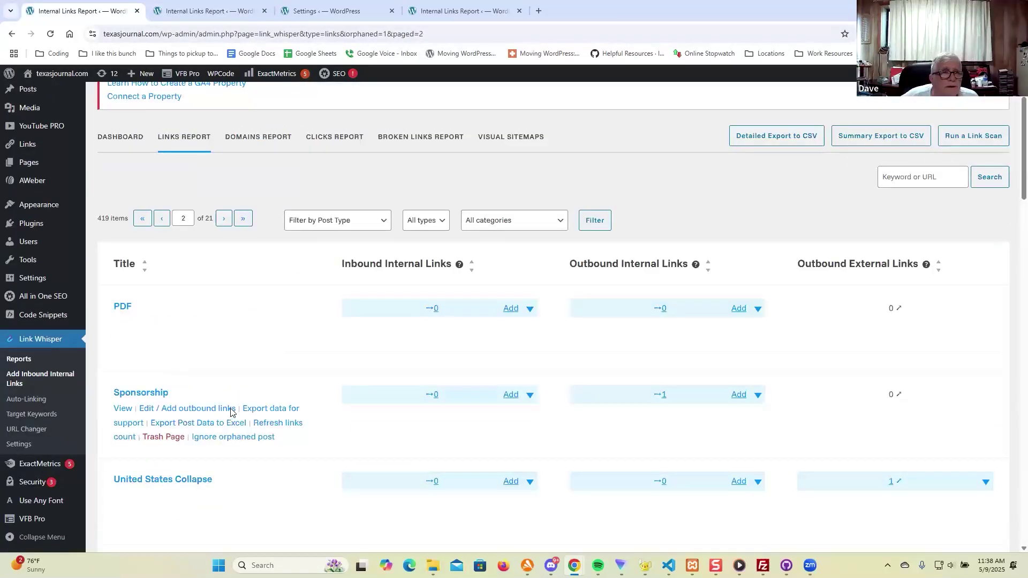
click(162, 218)
scroll(244, 353, down, 5)
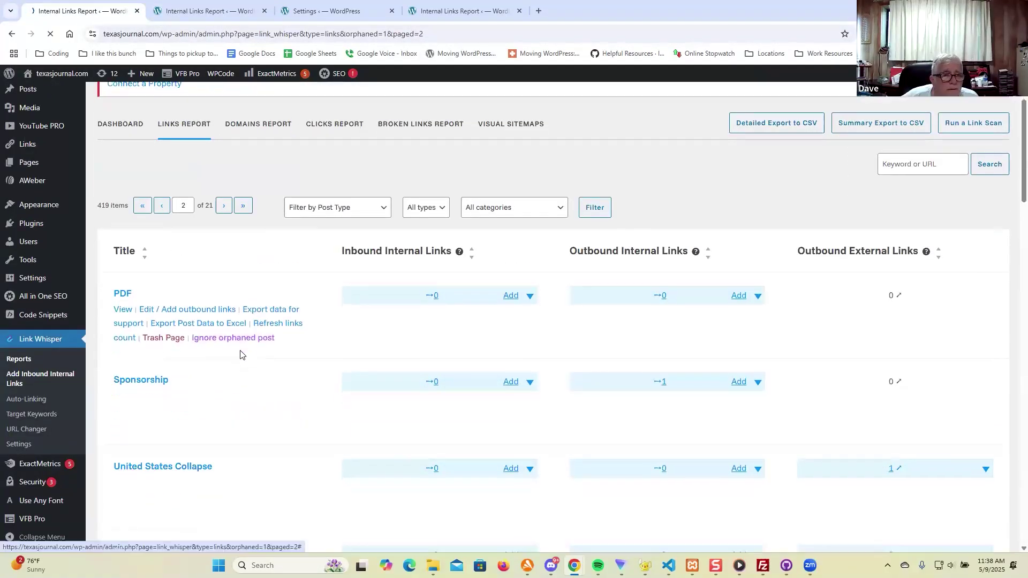
scroll(186, 430, down, 20)
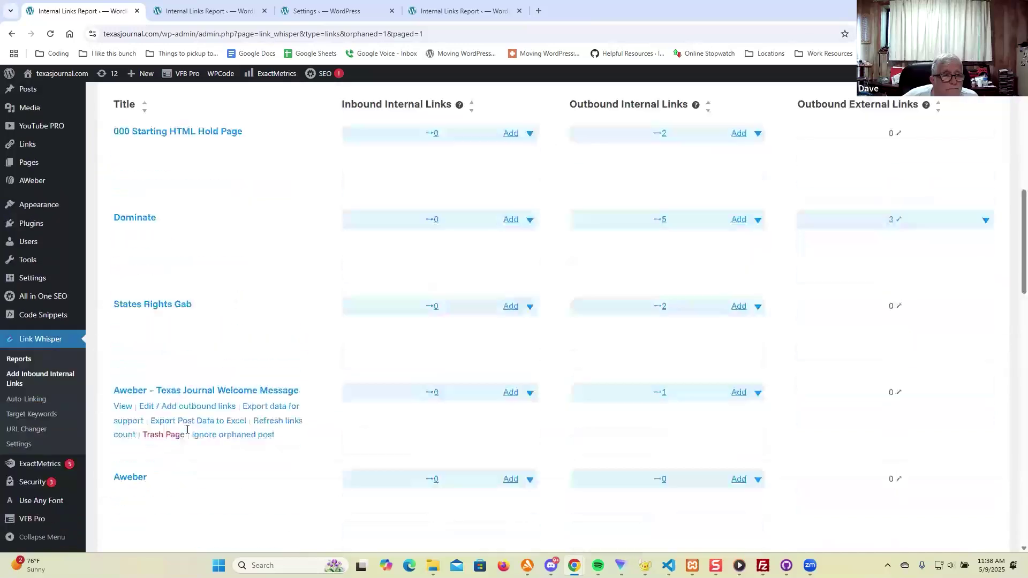
scroll(177, 375, up, 5)
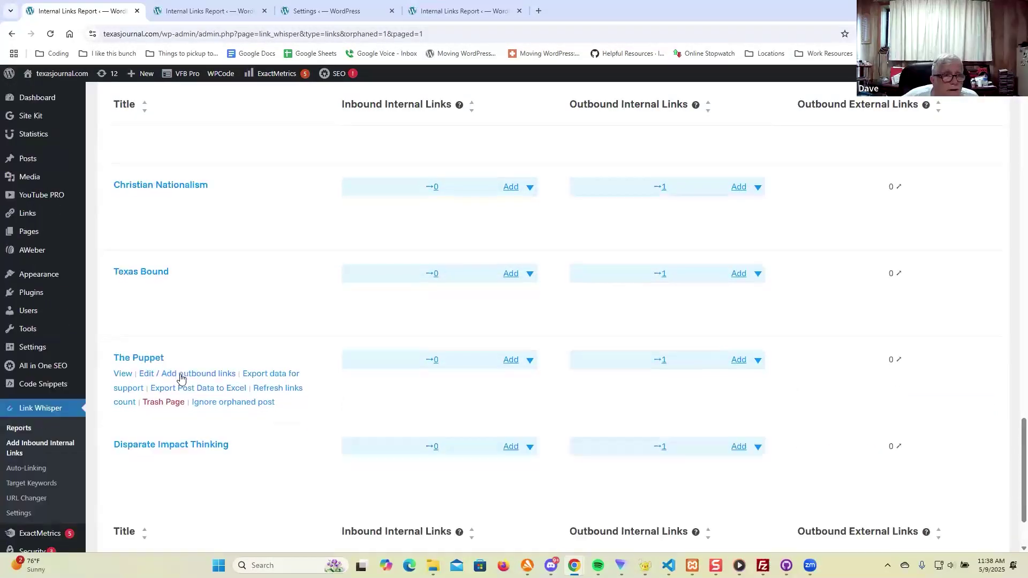
scroll(175, 380, down, 5)
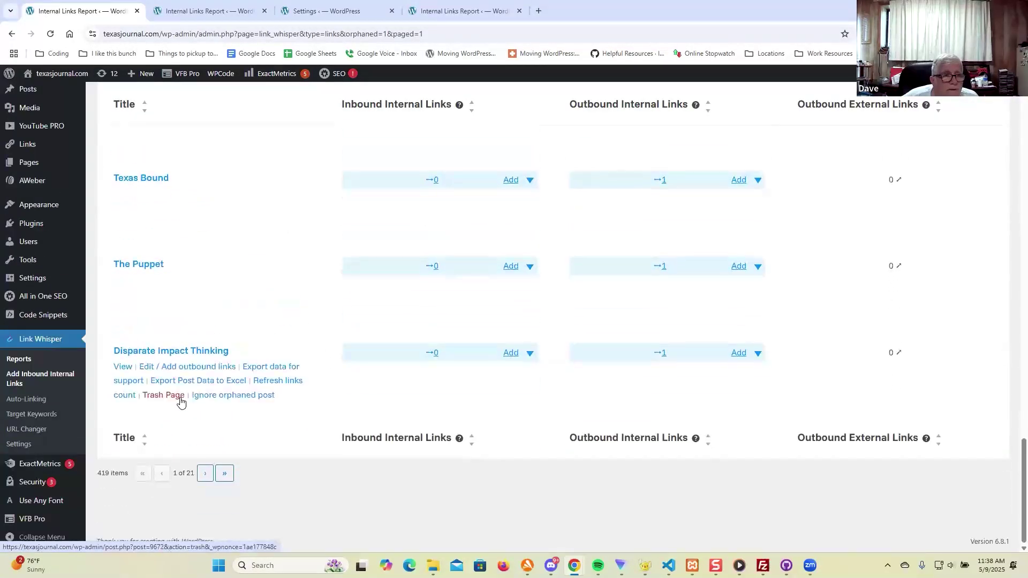
Step: Find the post listed above About NWO by its title and open its inbound linking suggestions in a separate tab
key(ctrl+f)
text(john)
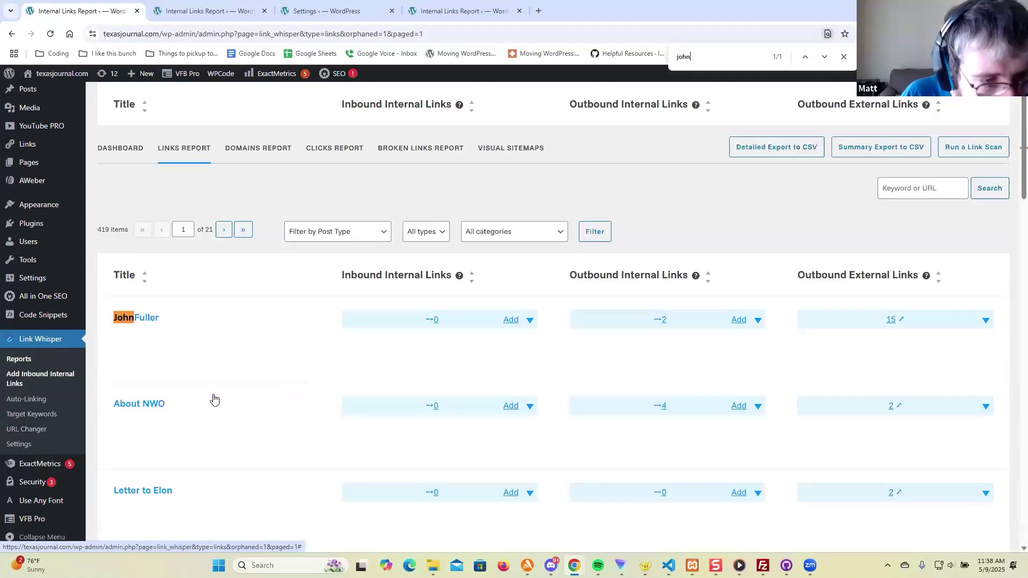
click(511, 320)
click(115, 10)
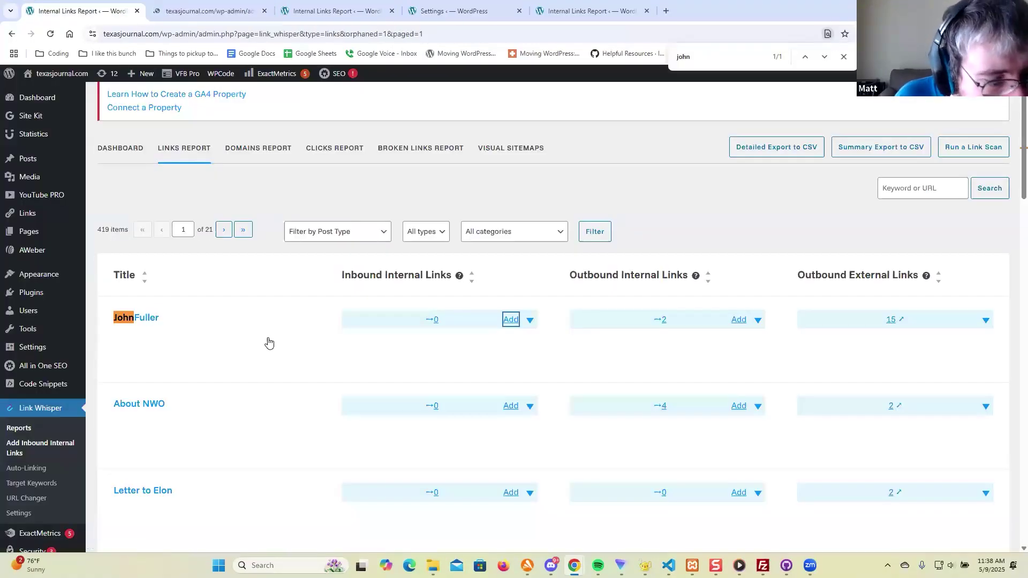
Step: Find the post listed just below Posts by its title and open its inbound linking suggestions in a separate tab
scroll(273, 351, down, 4)
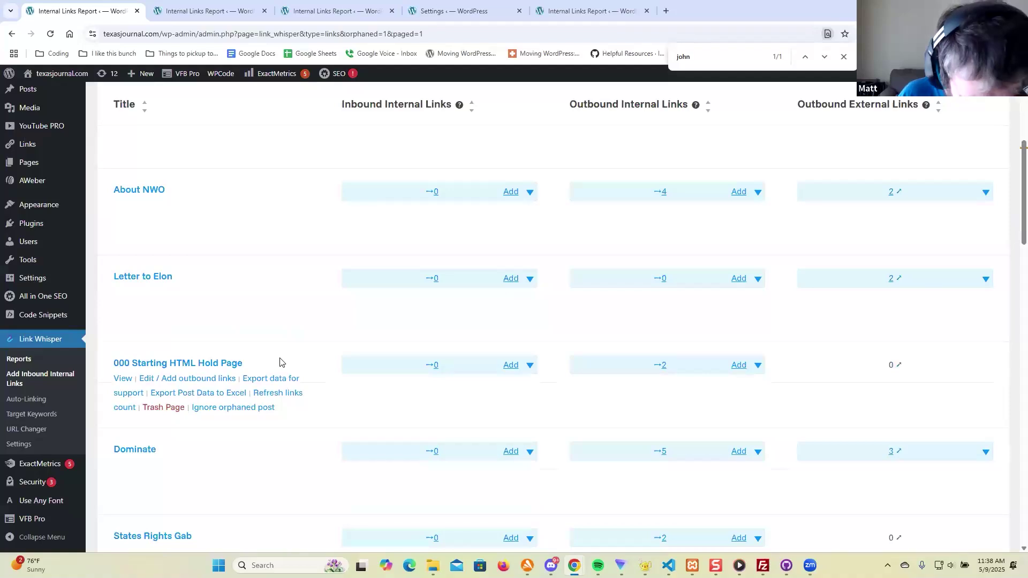
key(ctrl+f)
text(keit)
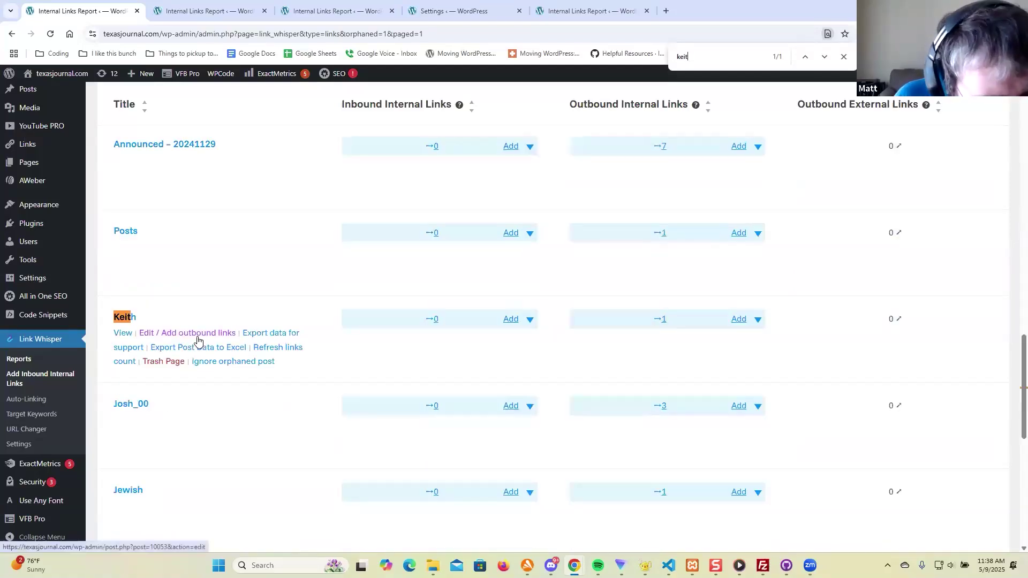
click(511, 319)
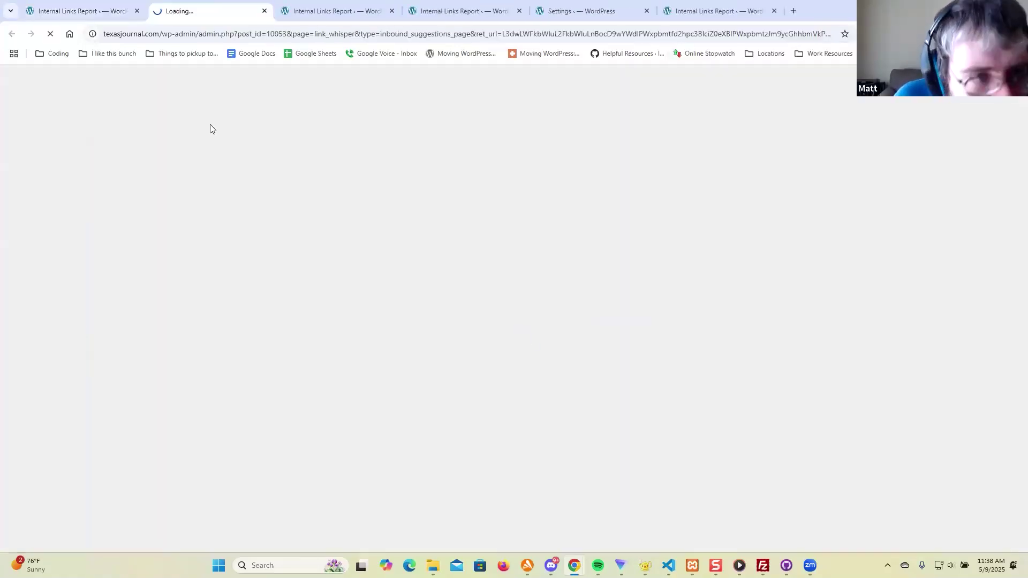
click(65, 10)
Step: Open the inbound linking suggestions of another orphaned post near the end of the page in a separate tab
scroll(475, 391, down, 2)
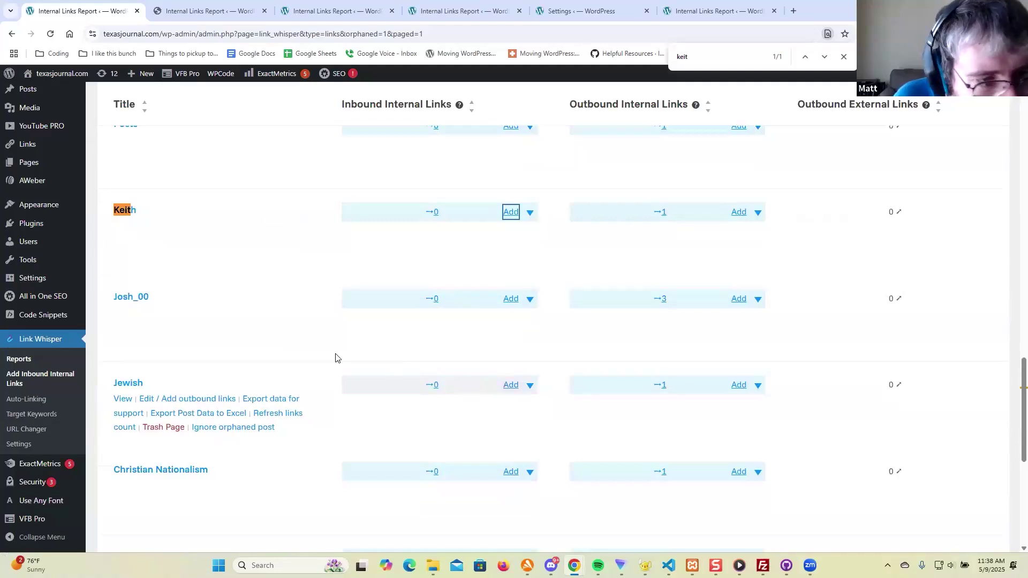
scroll(335, 358, down, 3)
scroll(517, 341, down, 3)
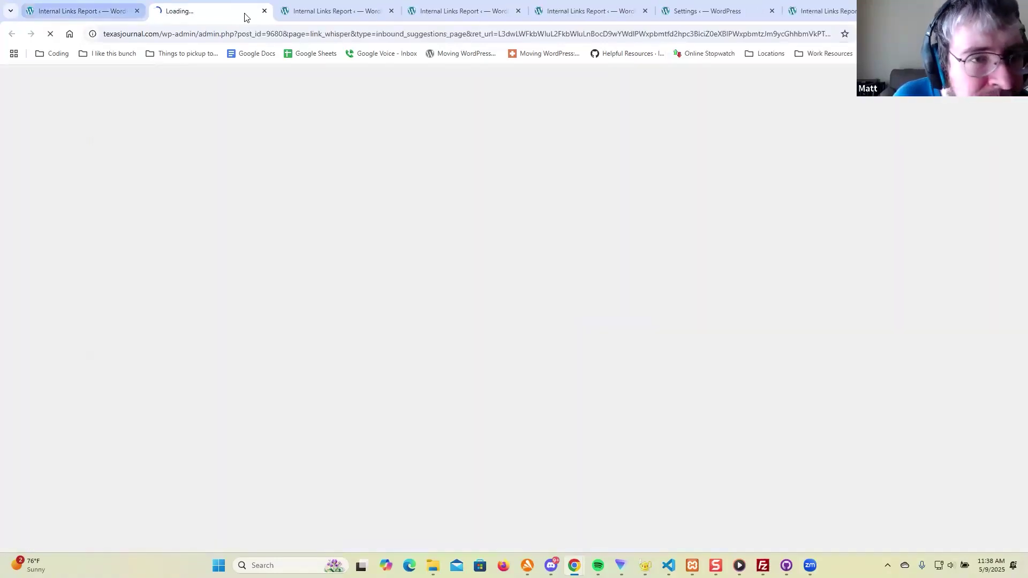
Step: Check the inbound linking suggestions for the post listed just below Posts, then show and hide its target keywords
click(321, 12)
scroll(511, 226, down, 2)
scroll(501, 223, up, 2)
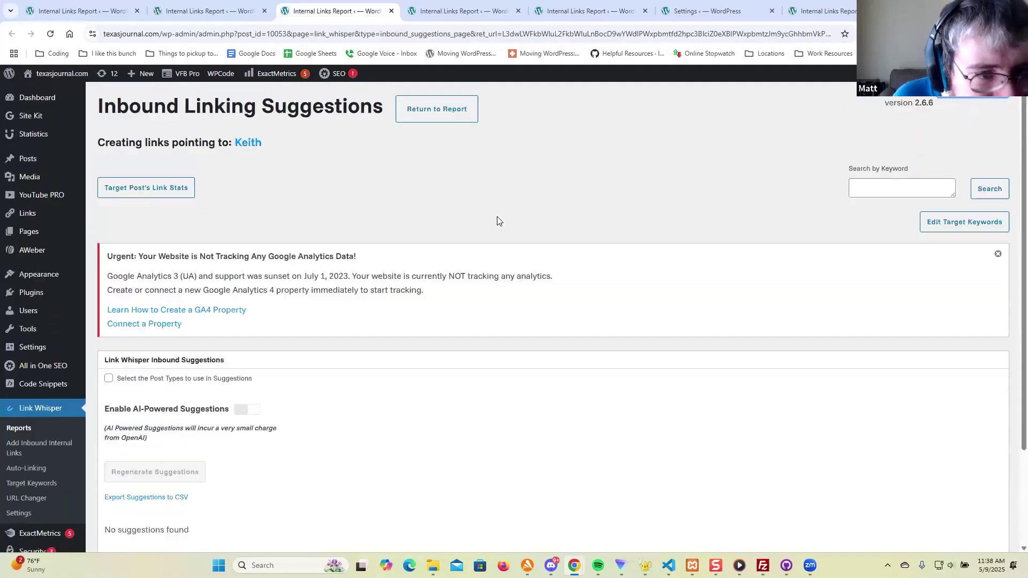
click(950, 222)
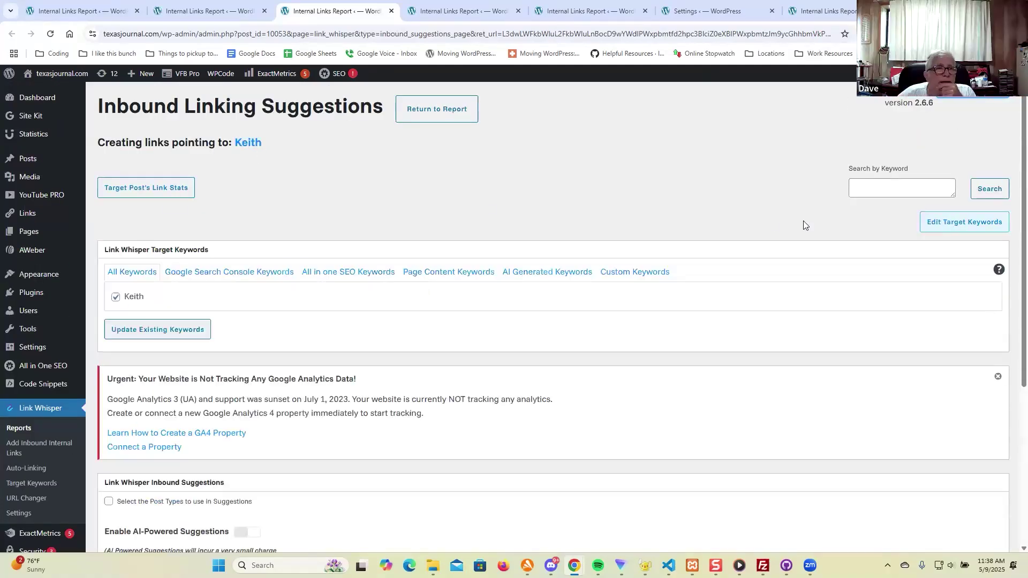
click(937, 231)
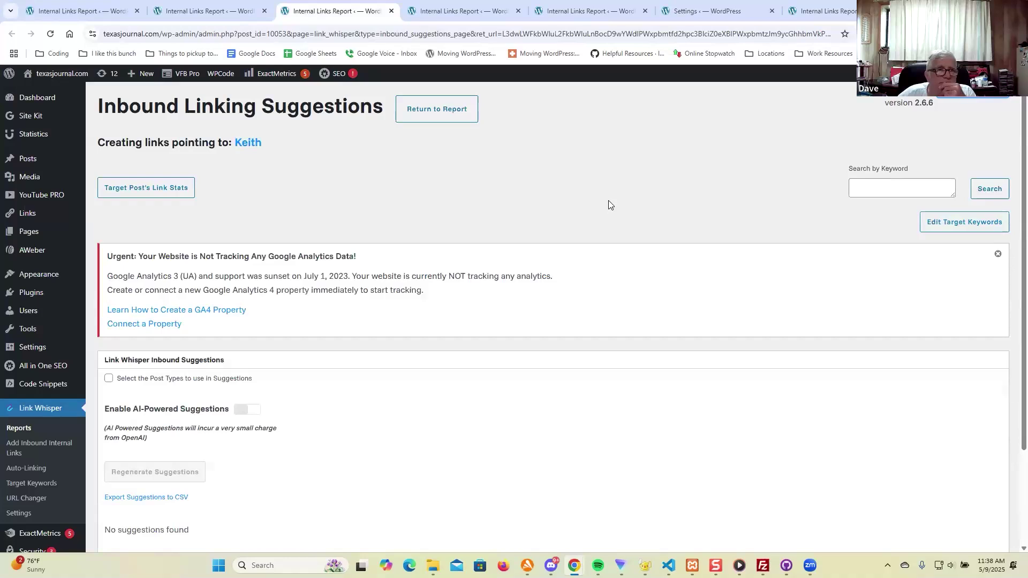
Step: Look over the suggestions page again and view the target post's live page in a separate tab
scroll(445, 208, down, 2)
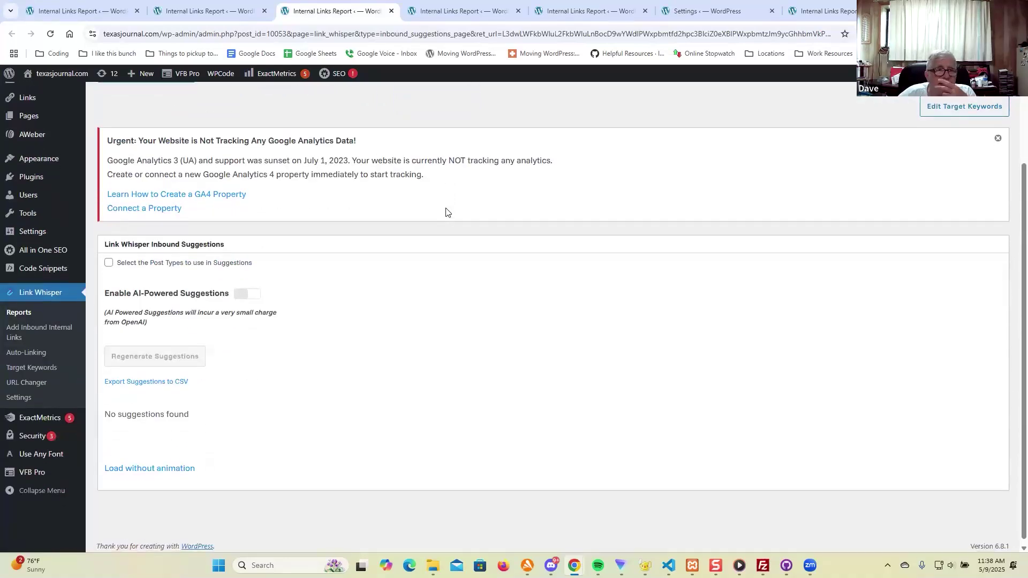
scroll(448, 212, up, 2)
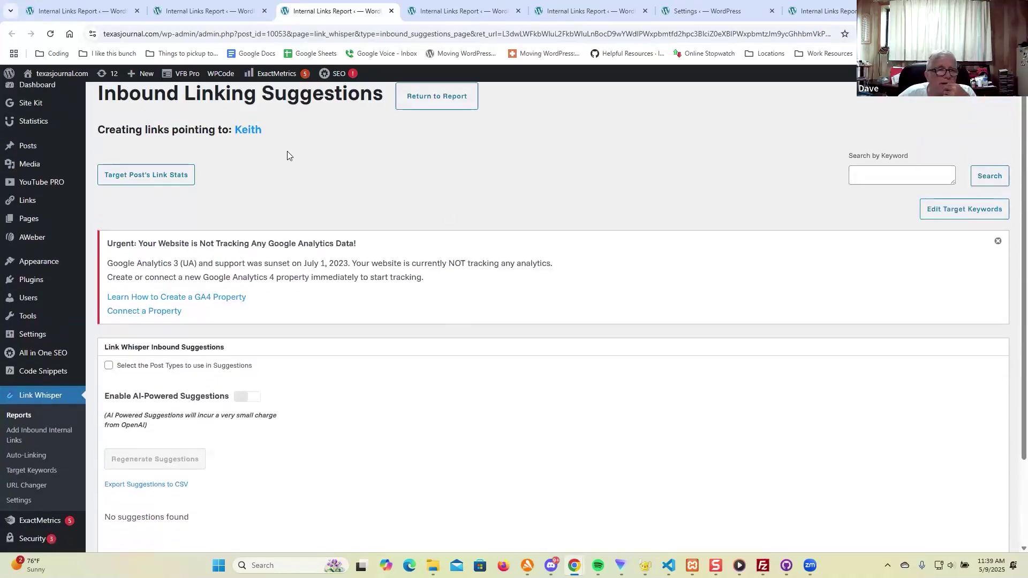
ctrl+click(248, 130)
click(382, 18)
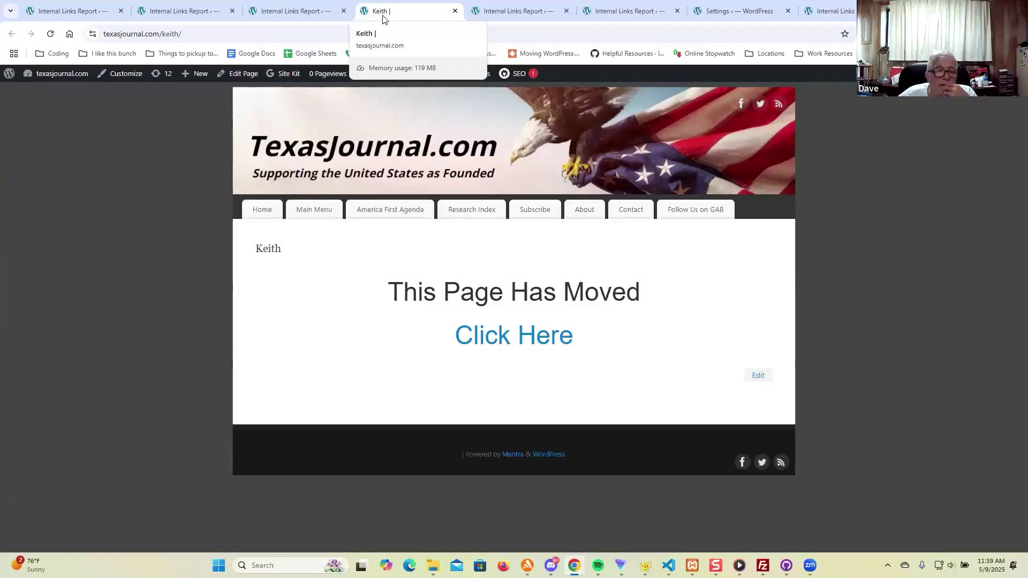
Step: Follow the moved-page link, look over the Replacement Theology page, and close its tab along with the related suggestions tab
click(470, 335)
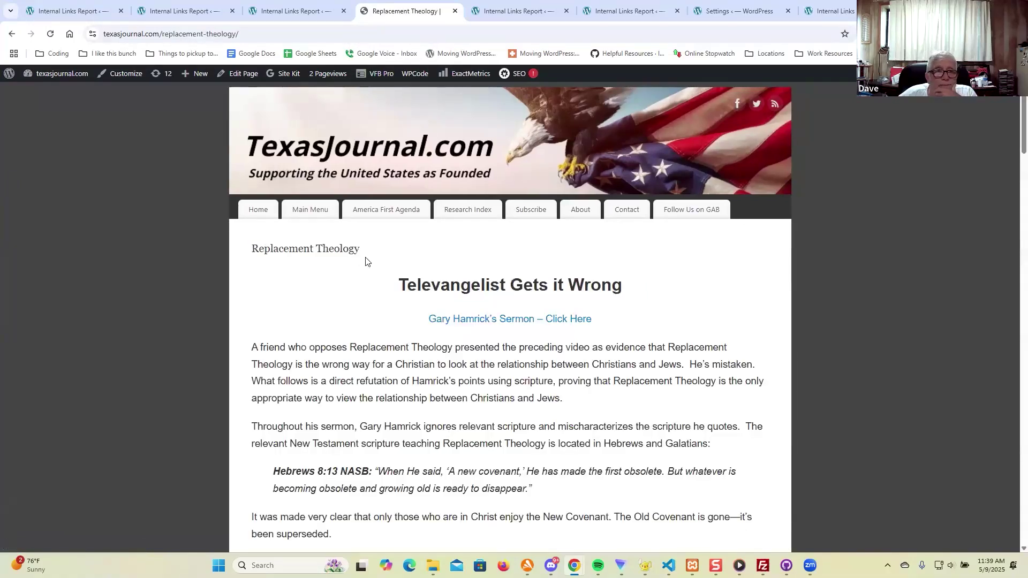
scroll(366, 262, down, 8)
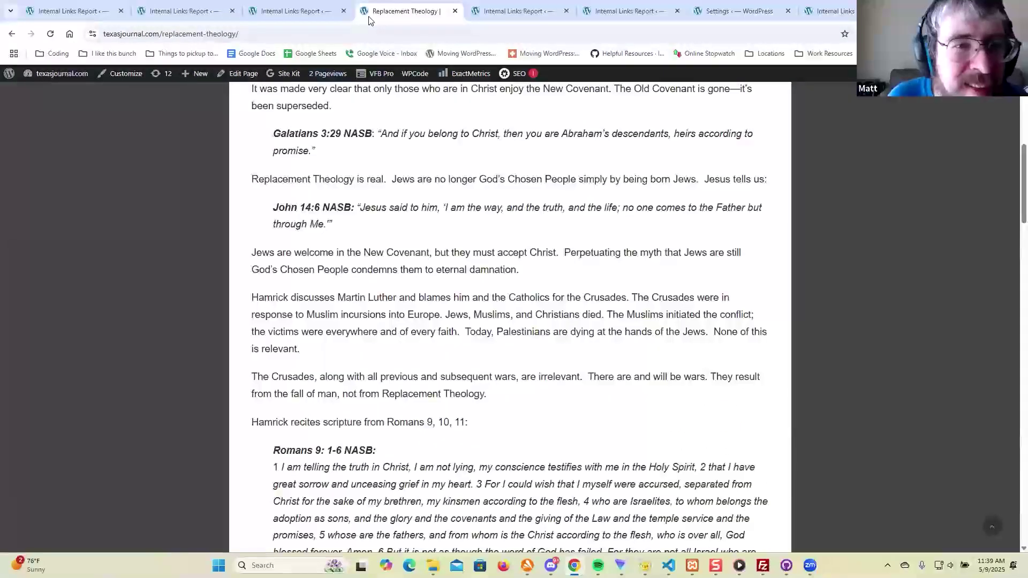
middle_click(369, 20)
middle_click(368, 19)
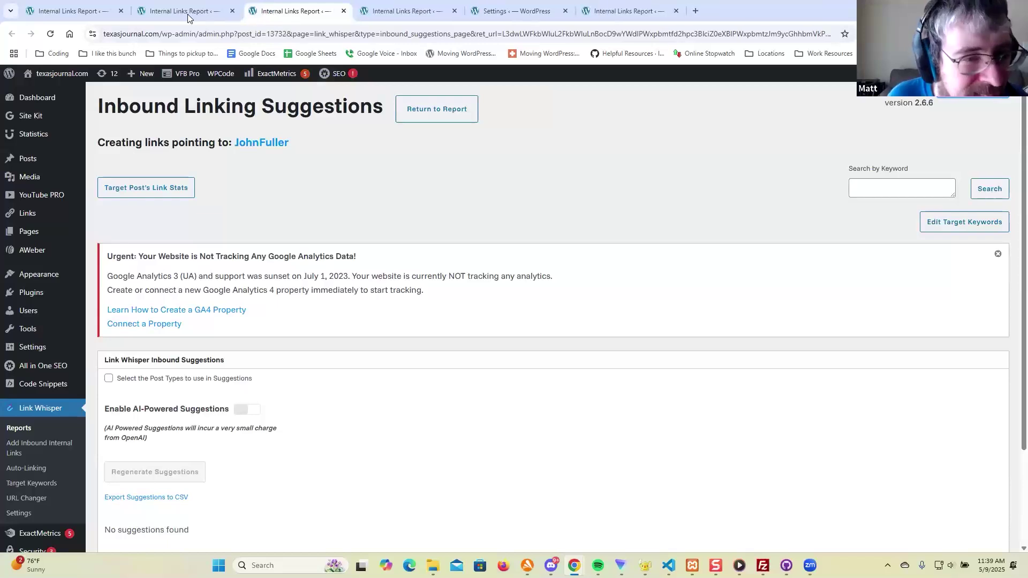
Step: Check the inbound linking suggestions of the next post, show its target keywords, and close its tab
scroll(402, 224, down, 3)
scroll(402, 224, up, 3)
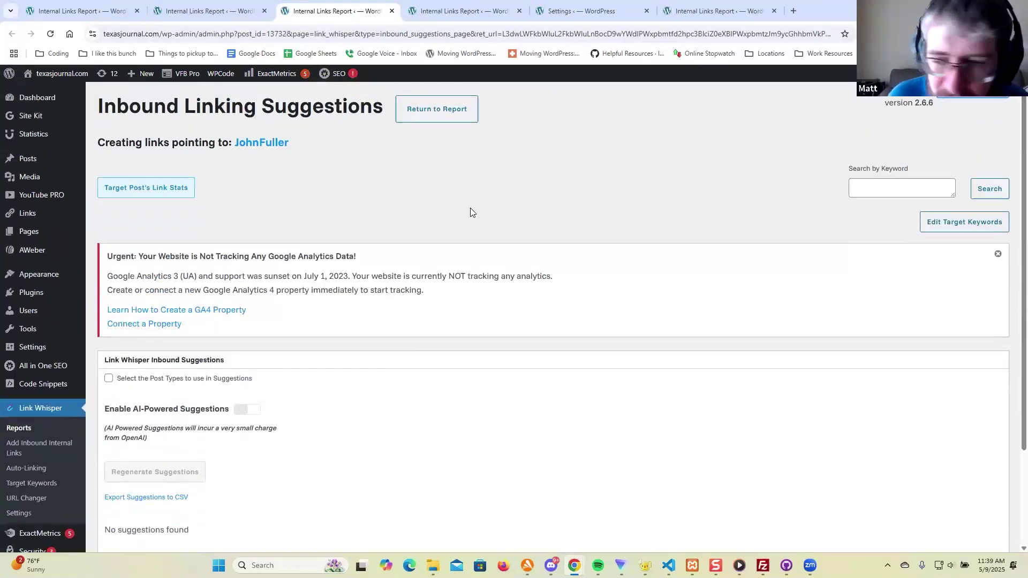
click(936, 229)
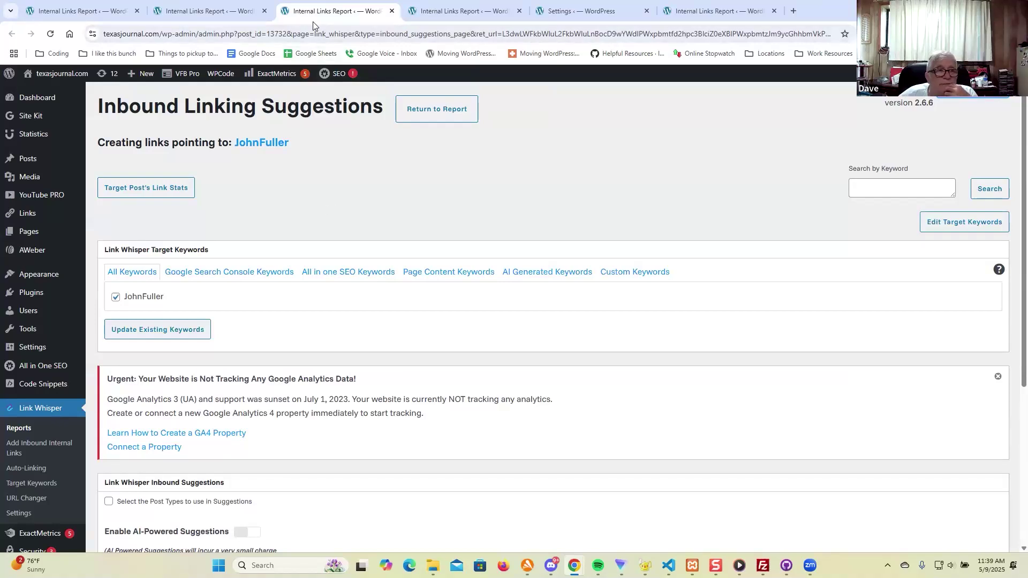
key(ctrl+w)
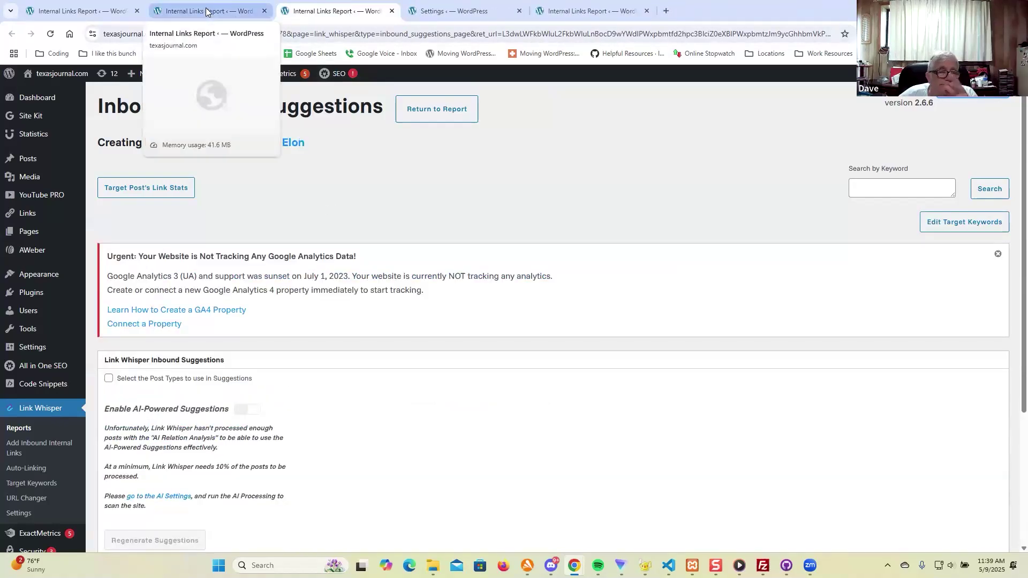
Step: Look through the inbound linking suggestions for the Texas Bound post, including the suggested phrases
click(220, 13)
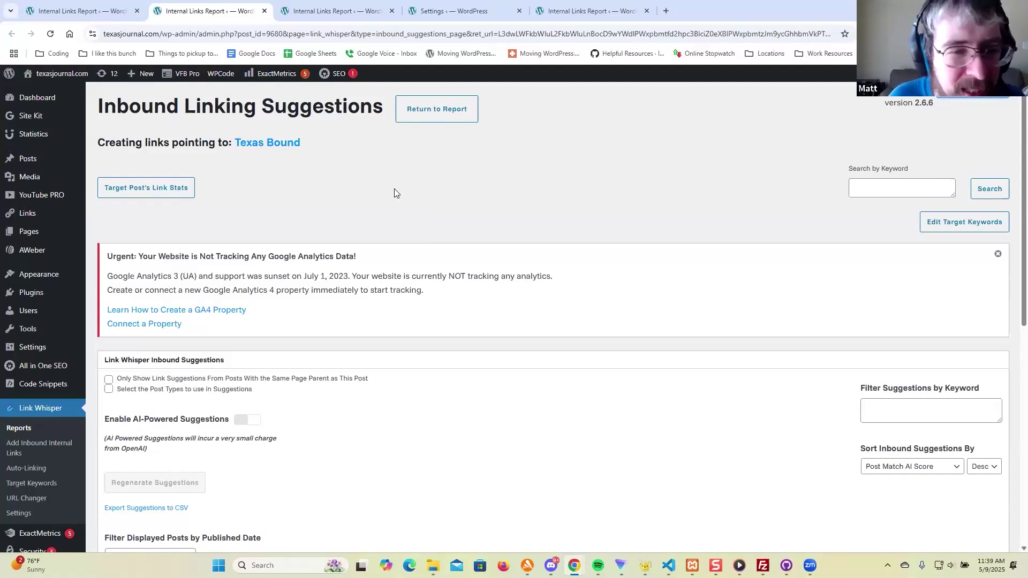
scroll(394, 193, down, 8)
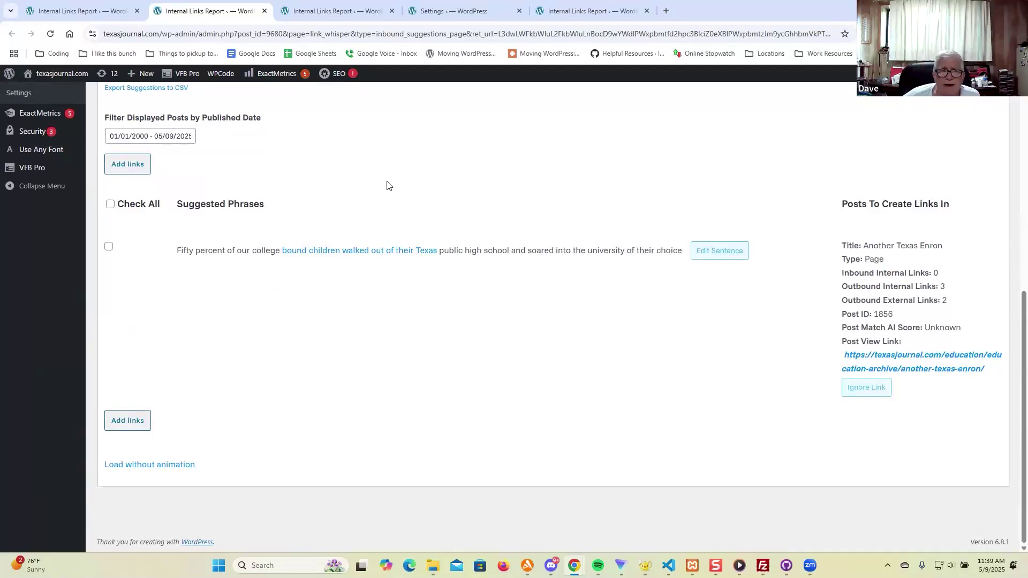
scroll(389, 186, up, 8)
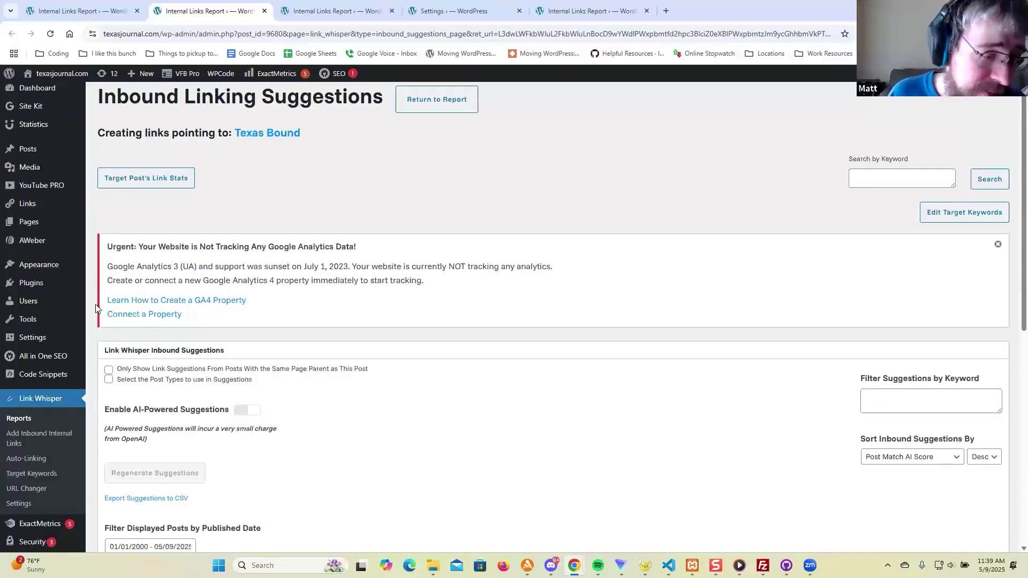
Step: Open the Link Whisper reports in a separate tab and bring up the list of orphaned posts
scroll(95, 308, down, 2)
middle_click(16, 328)
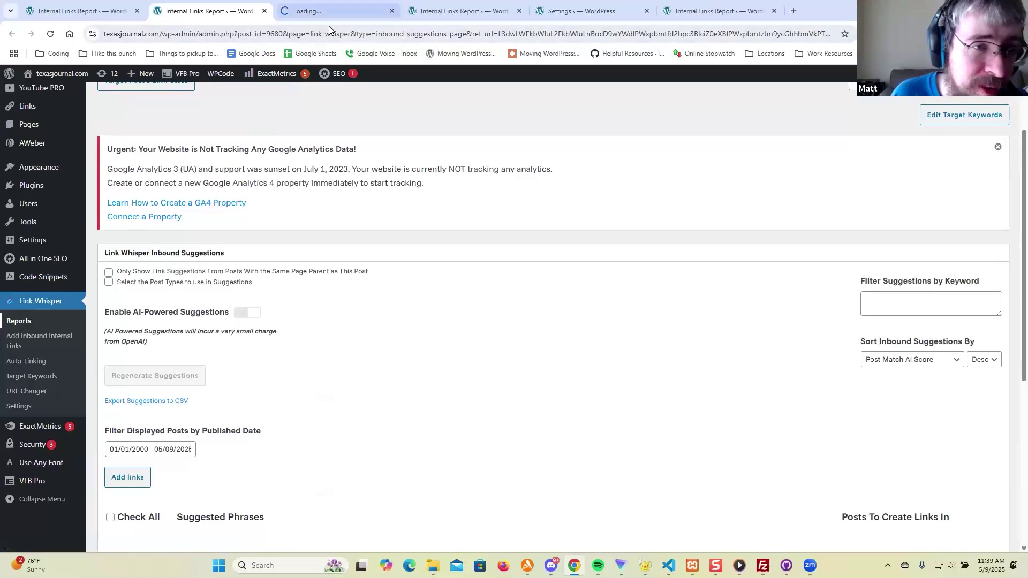
click(329, 12)
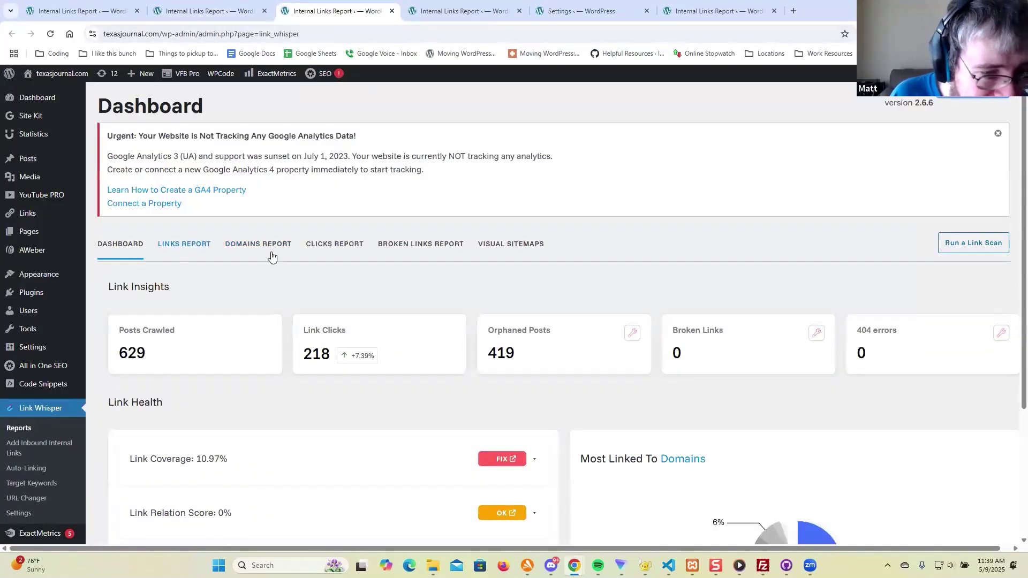
click(569, 354)
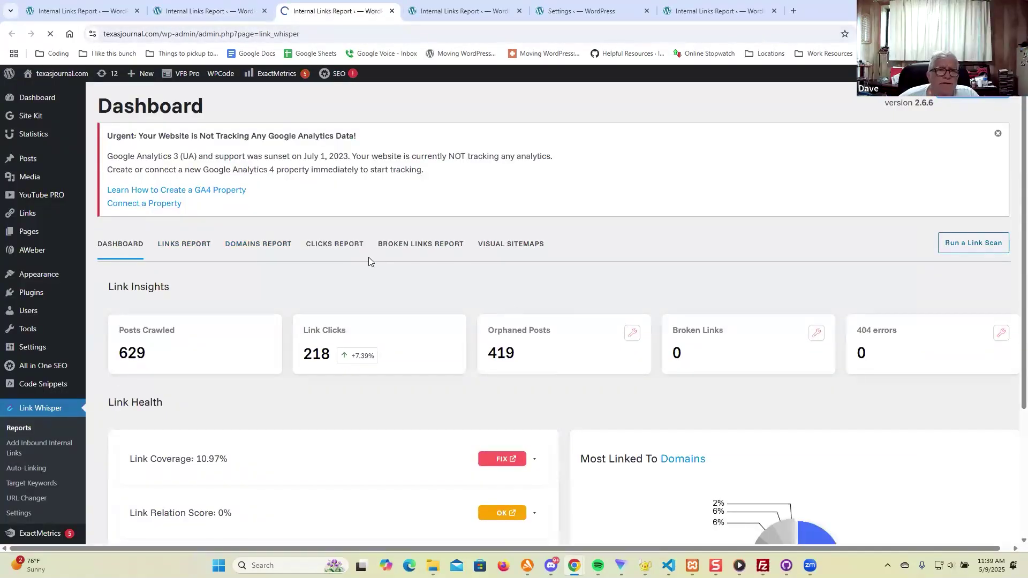
scroll(369, 260, down, 2)
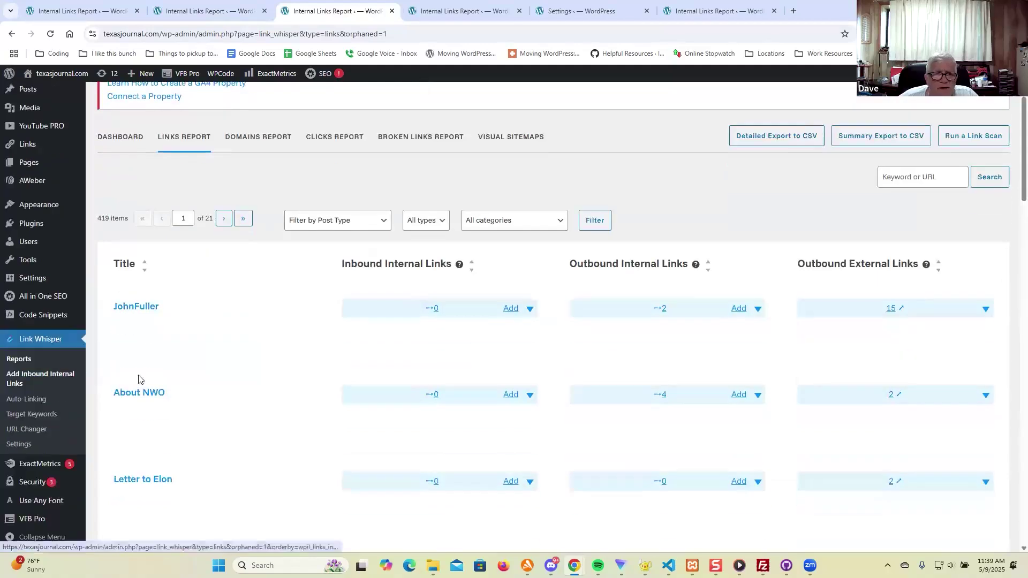
Step: Copy the live page's link address for the first post in the orphaned posts list
right_click(123, 322)
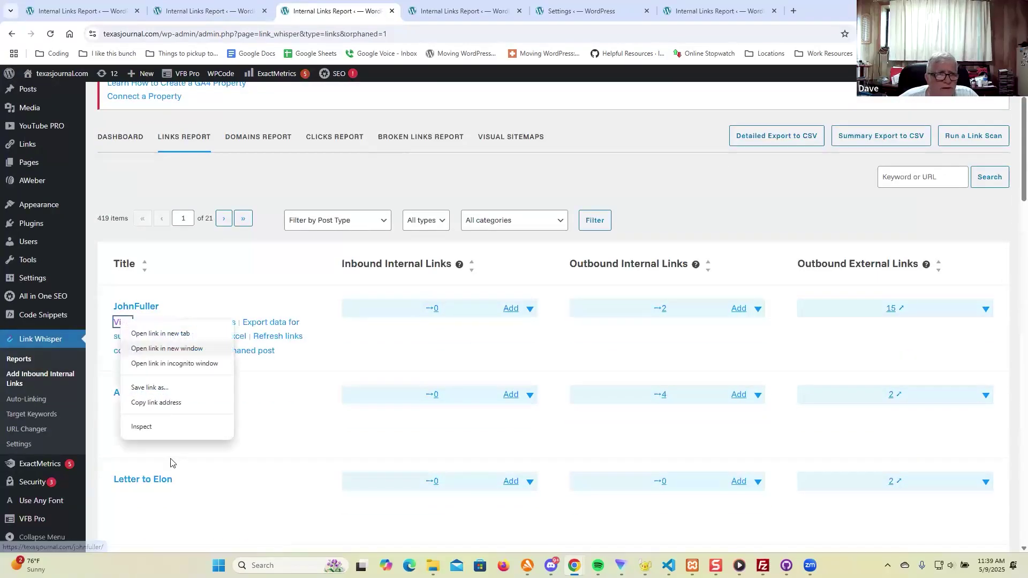
click(170, 409)
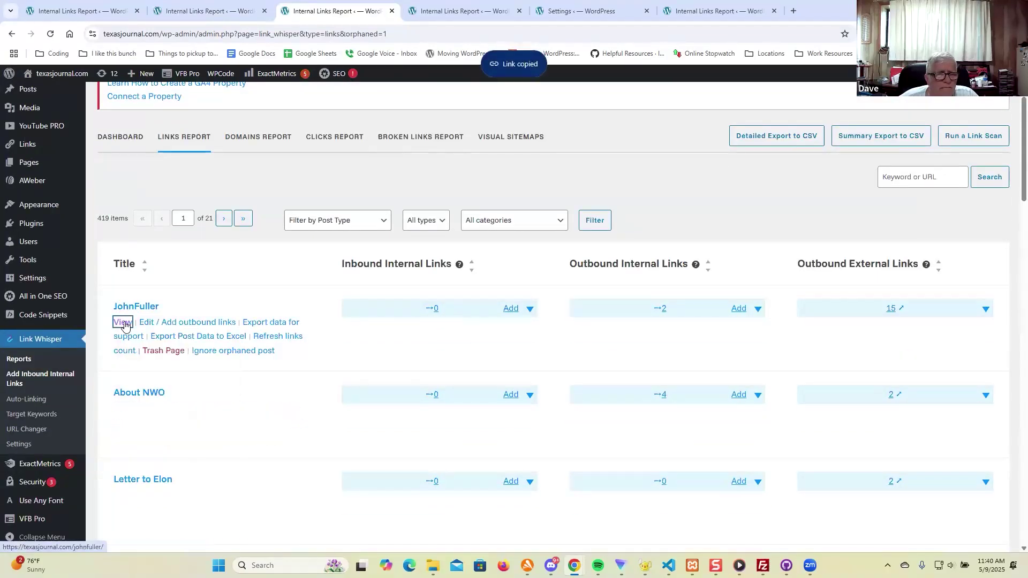
scroll(229, 272, down, 2)
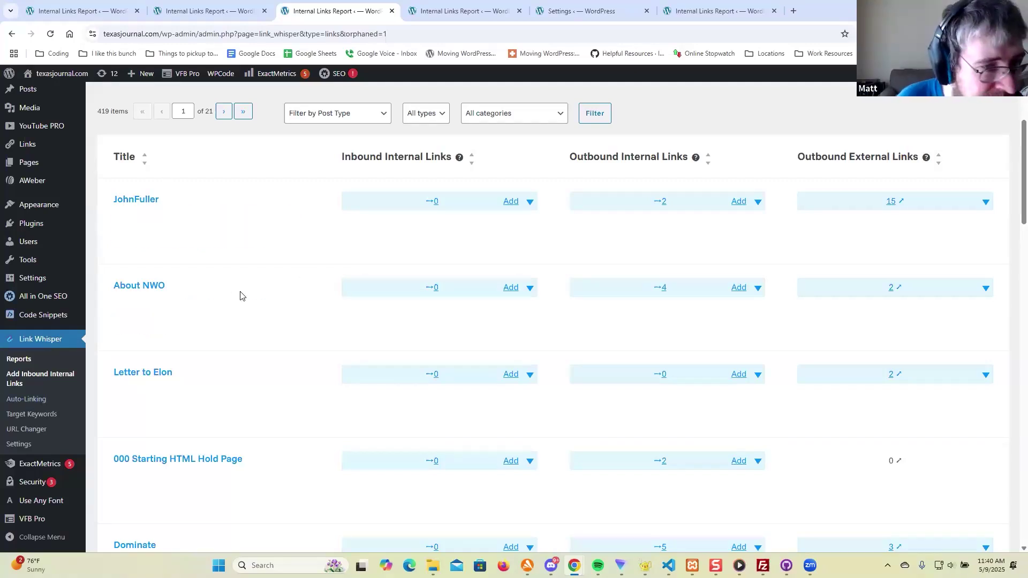
scroll(230, 293, up, 2)
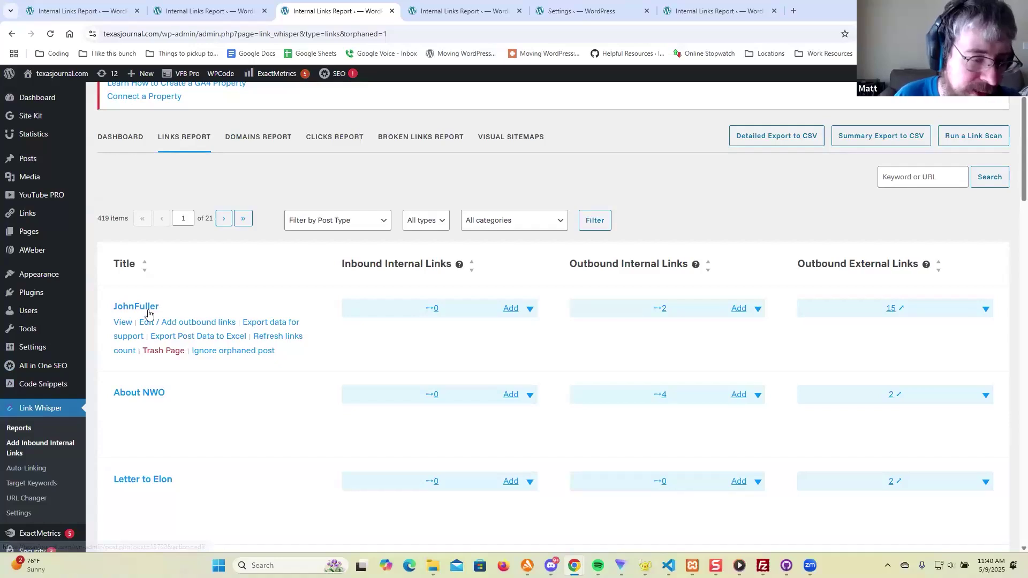
right_click(121, 324)
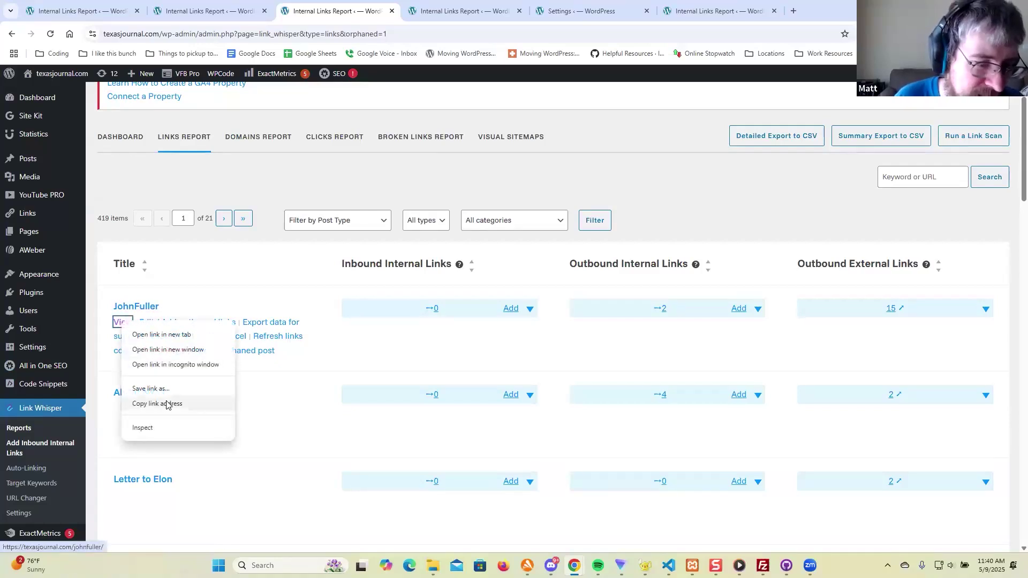
click(672, 171)
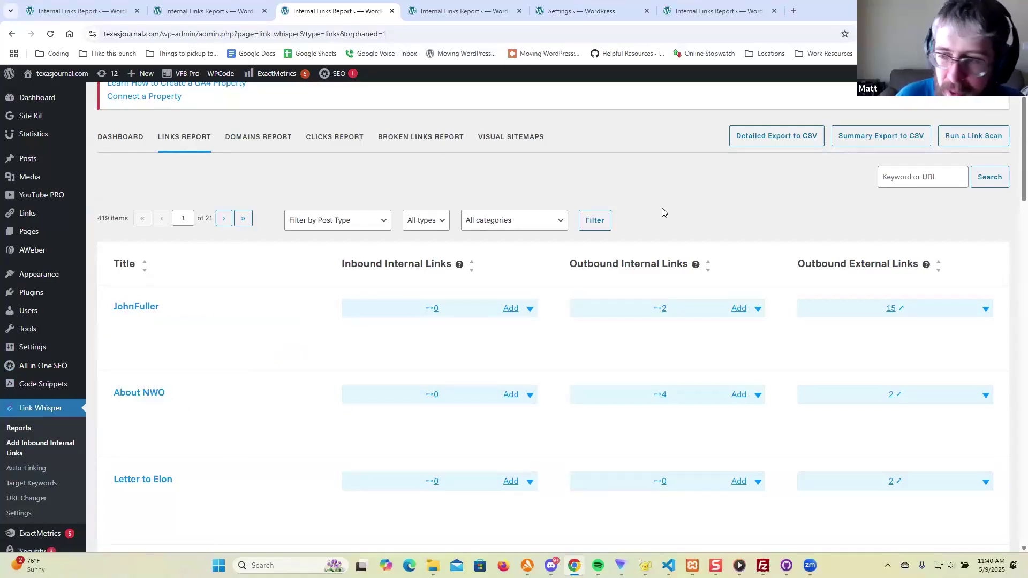
Step: Open Link Whisper's Content Ignoring settings in a separate tab and find the orphaned posts fields by searching for "orpha"
scroll(662, 208, up, 1)
middle_click(150, 363)
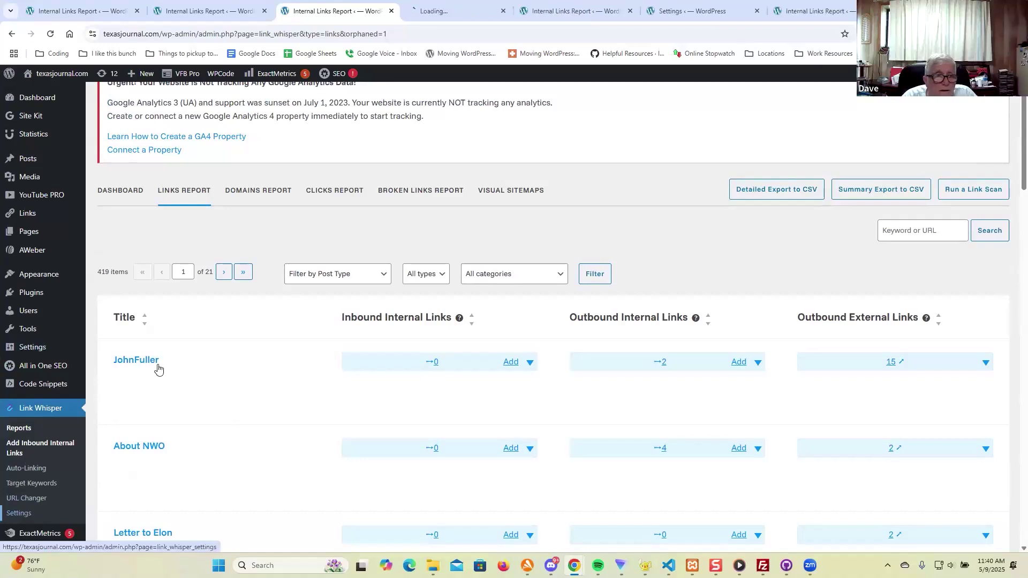
click(412, 16)
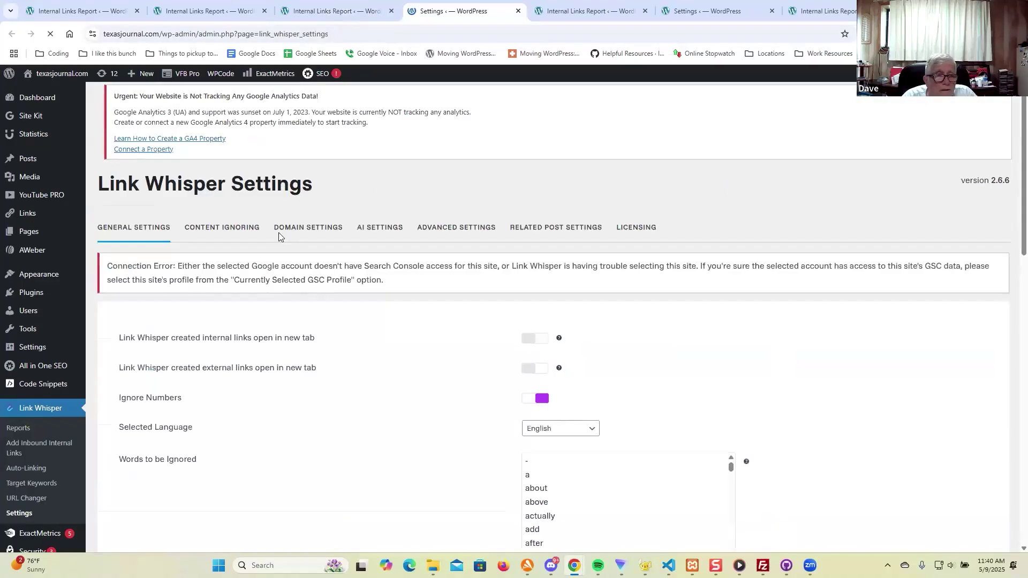
click(235, 306)
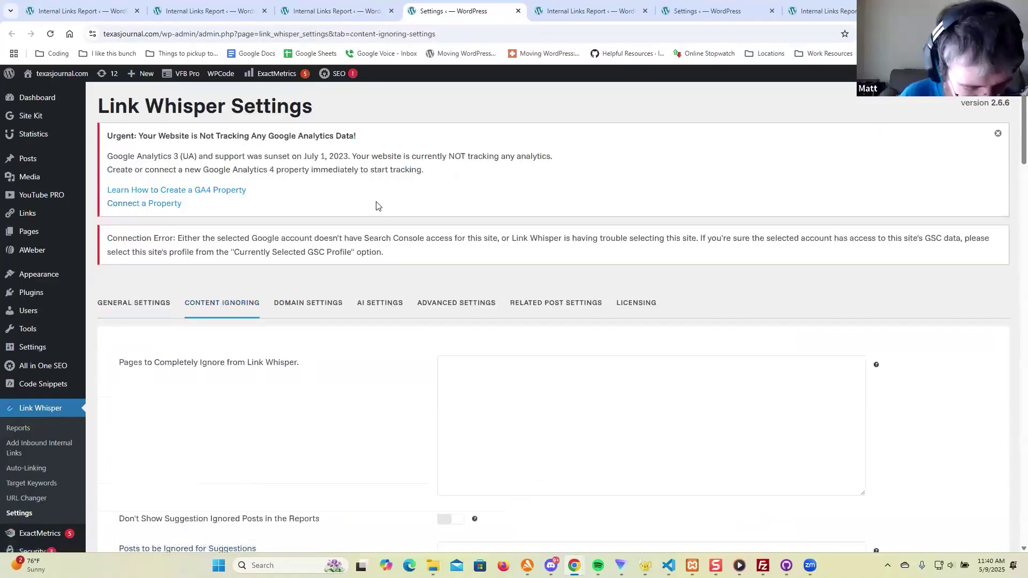
key(ctrl+f)
text(orpha)
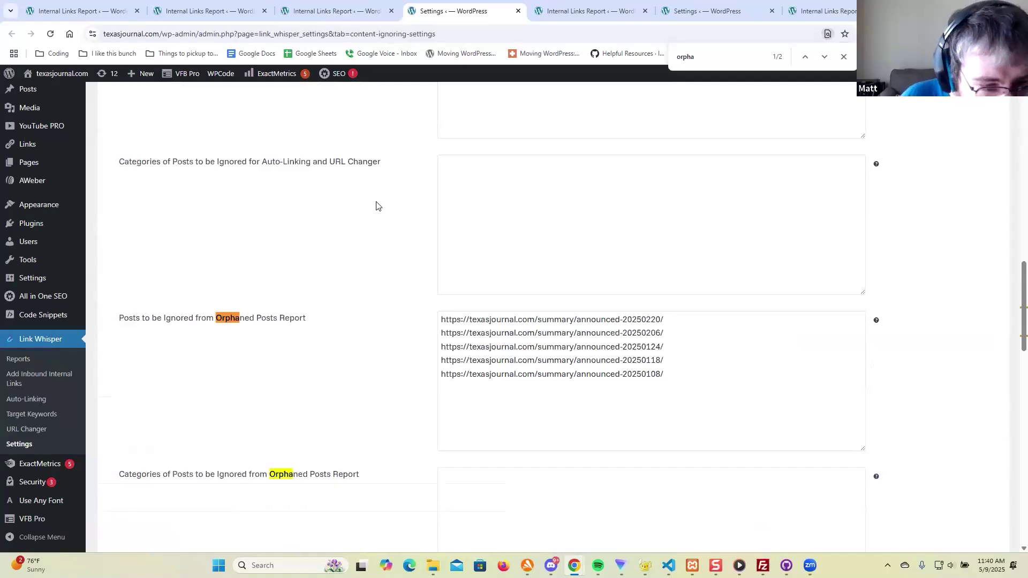
scroll(256, 270, down, 3)
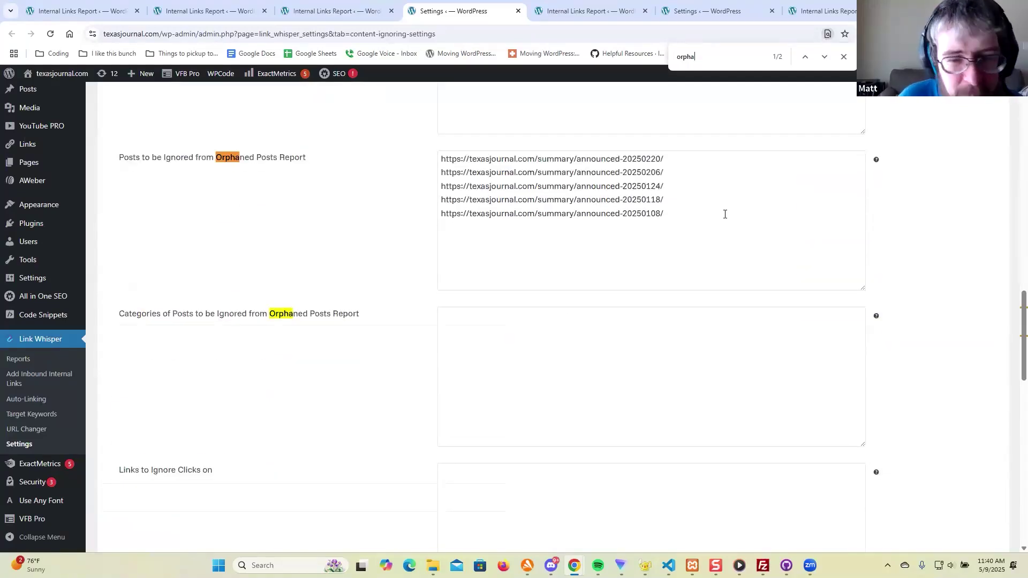
Step: Add the copied post URL on a new line to the posts ignored from the Orphaned Posts Report and save the settings
key(Return)
key(ctrl+v)
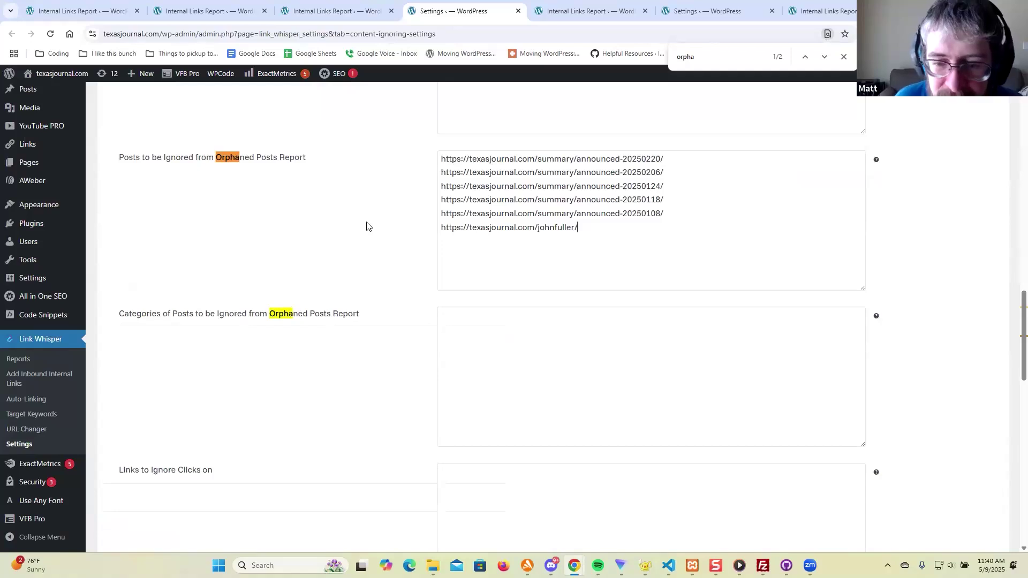
scroll(365, 225, down, 15)
click(138, 451)
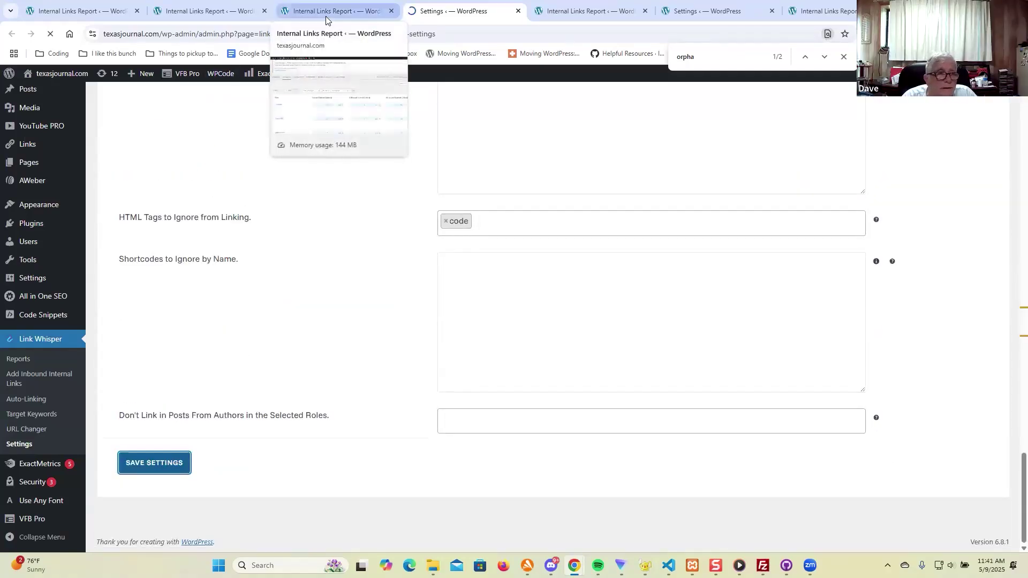
Step: Return to the Orphaned Posts Report and look over its first page of posts and link columns
click(325, 16)
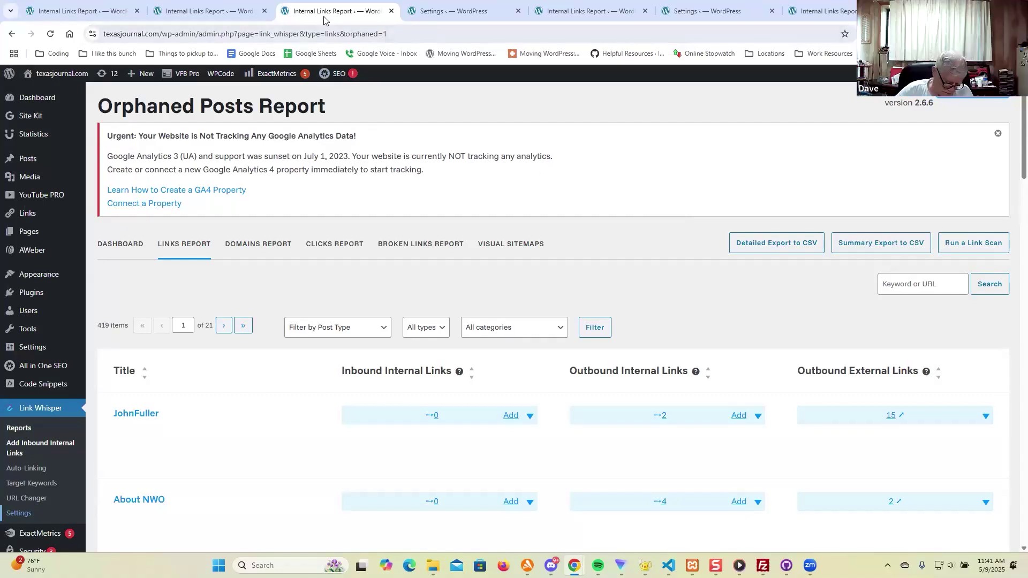
scroll(479, 174, down, 2)
scroll(479, 173, down, 5)
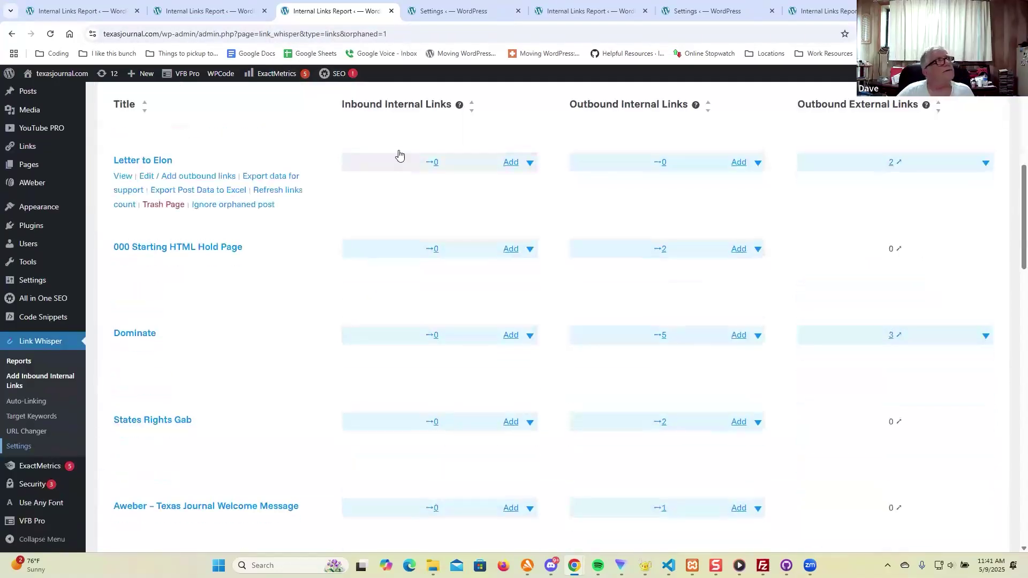
scroll(397, 155, up, 7)
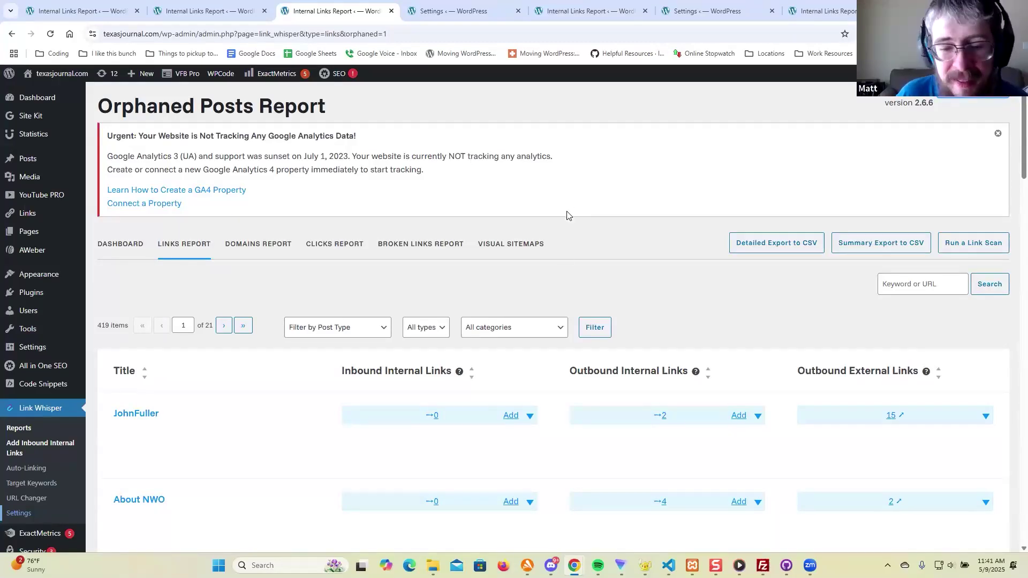
scroll(568, 215, down, 3)
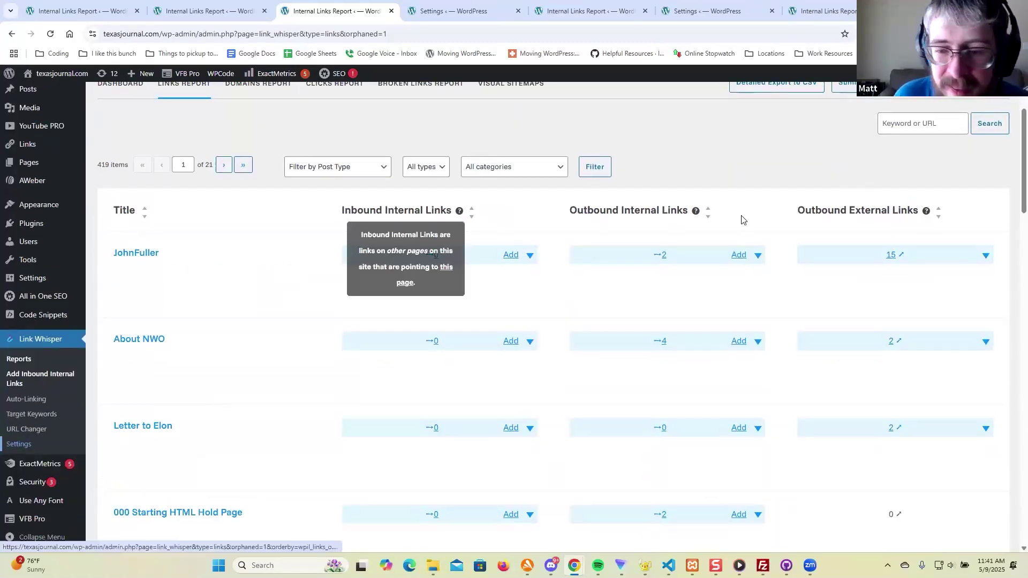
scroll(506, 147, up, 1)
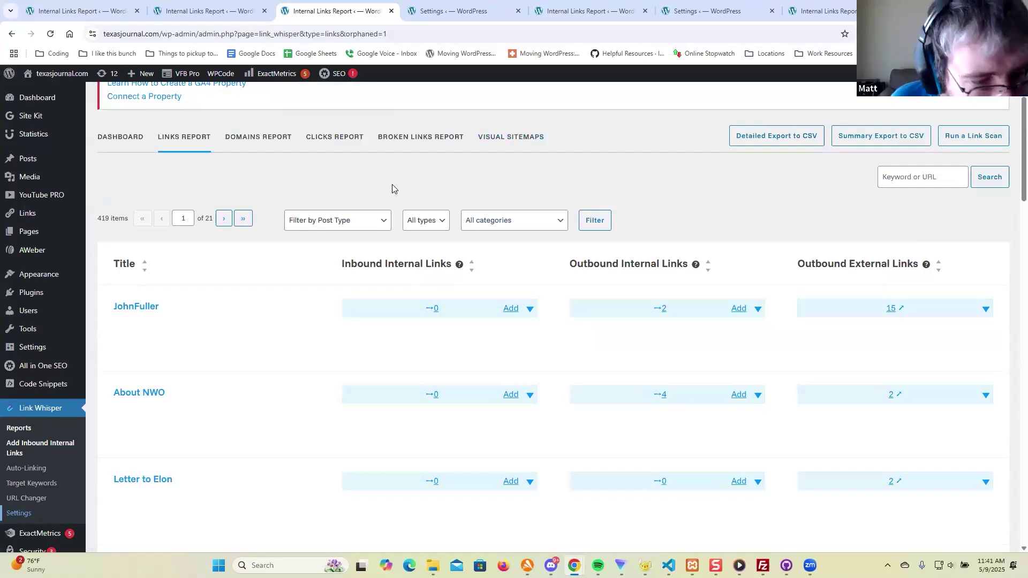
Step: Look through page 2 of the orphaned posts list and advance to page 3
click(221, 220)
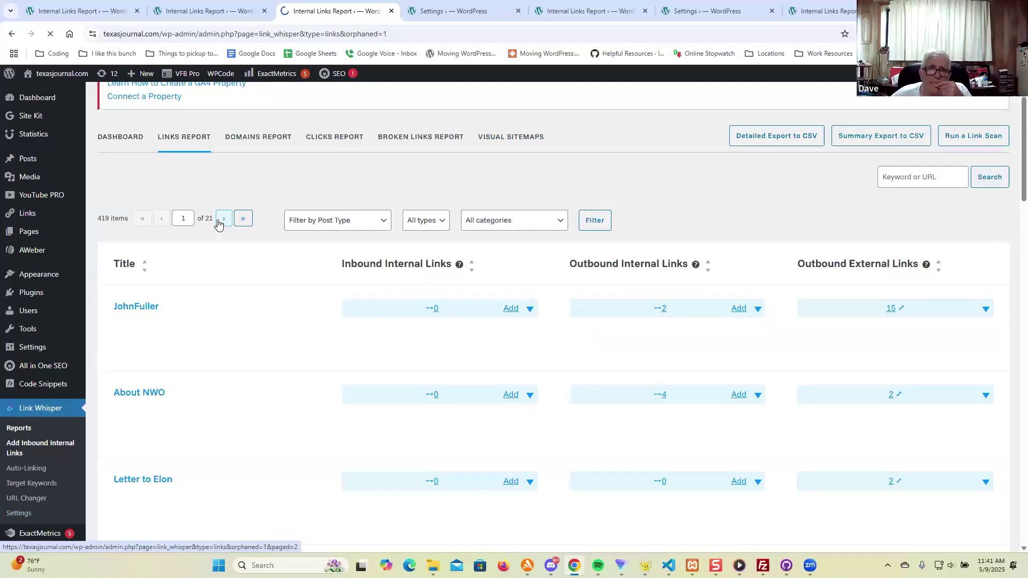
scroll(276, 263, down, 9)
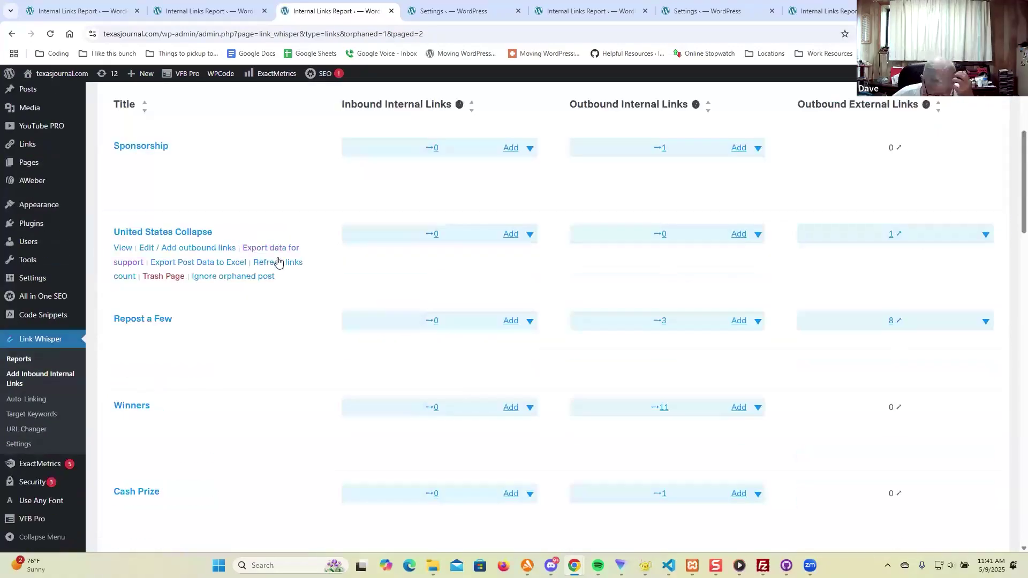
scroll(276, 268, down, 20)
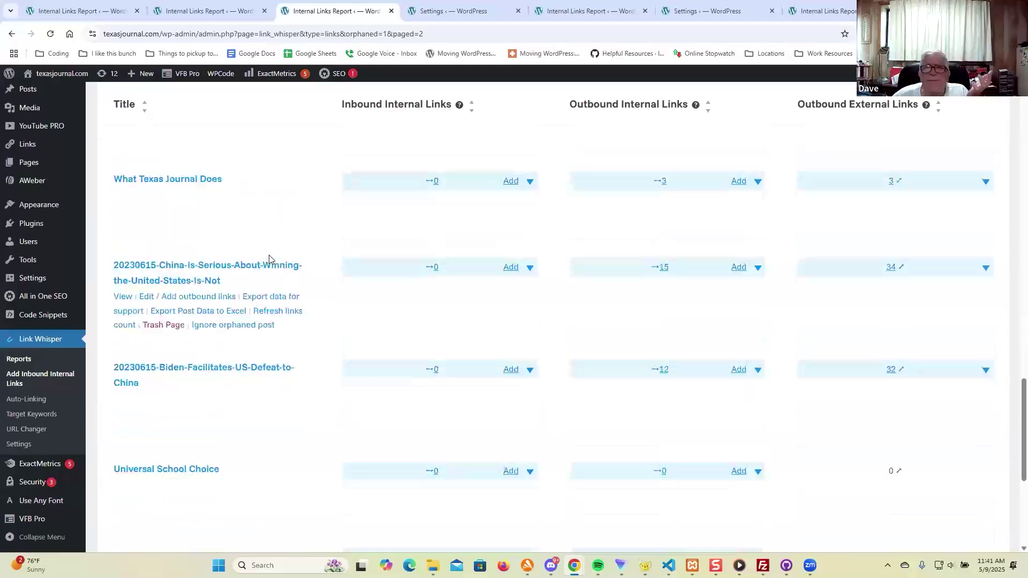
scroll(263, 258, down, 2)
click(205, 474)
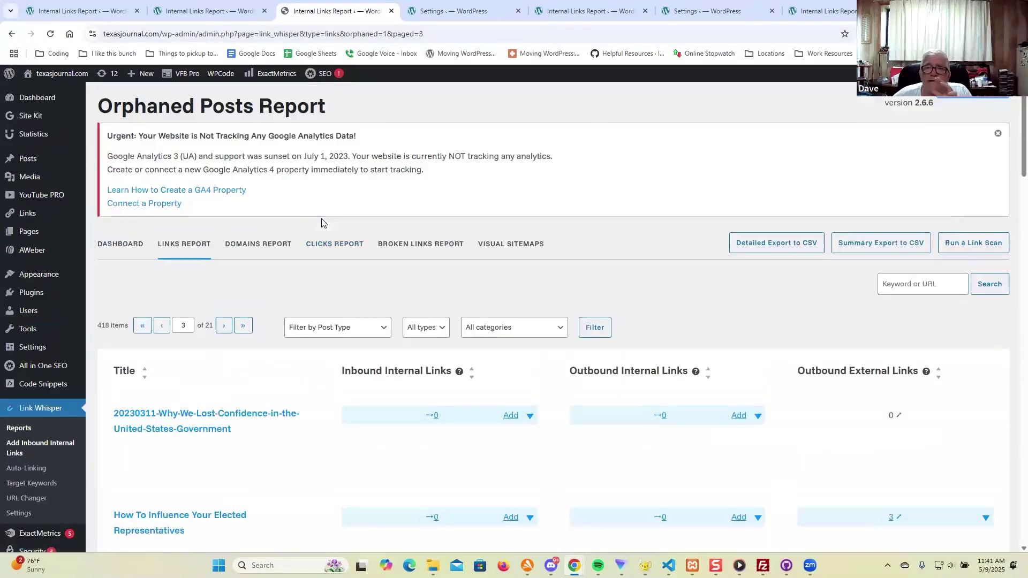
Step: Open inbound link suggestions for the orphaned post How To Influence Your Elected Representatives in a separate tab and return to the report
scroll(322, 225, down, 2)
scroll(322, 228, down, 3)
scroll(338, 228, down, 2)
scroll(479, 248, up, 1)
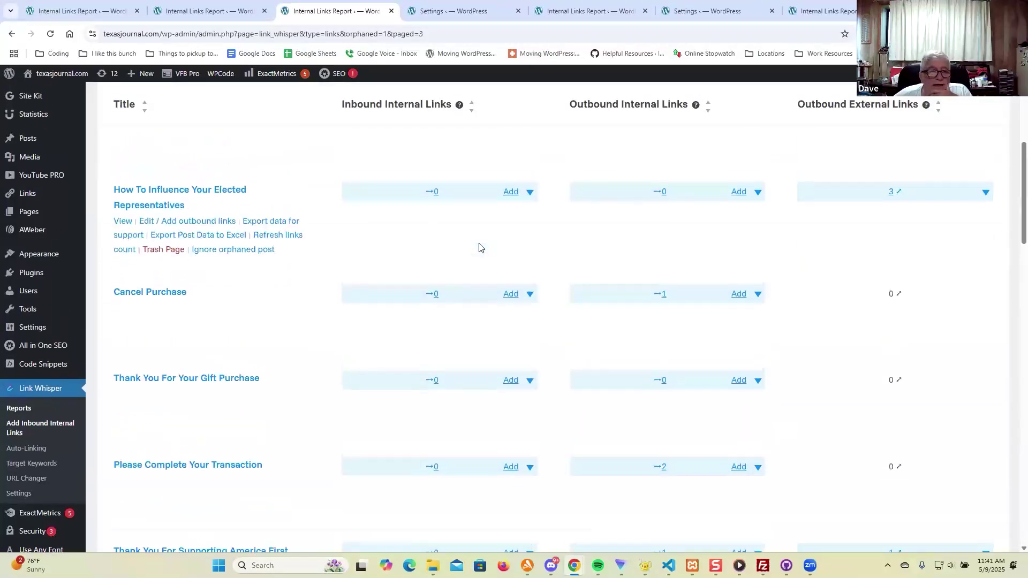
click(511, 197)
click(273, 12)
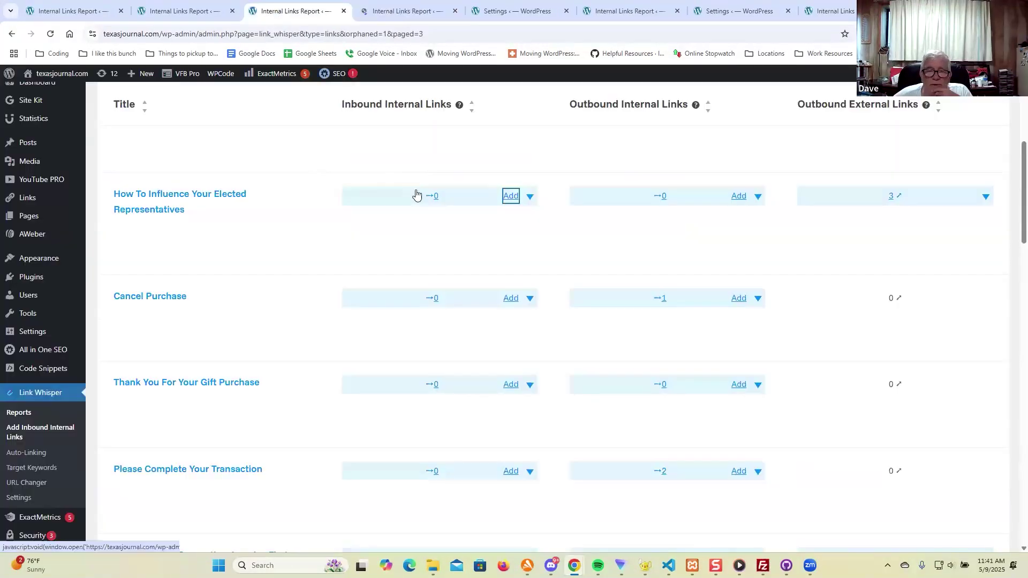
click(458, 244)
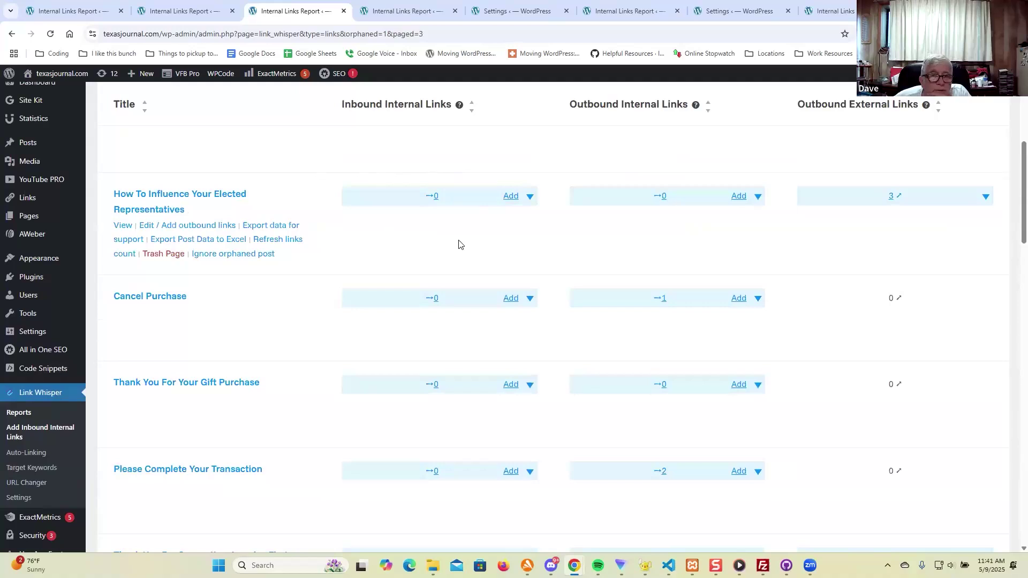
Step: Look through the rest of page 3 of the orphaned posts list and advance to page 4
scroll(454, 245, down, 1)
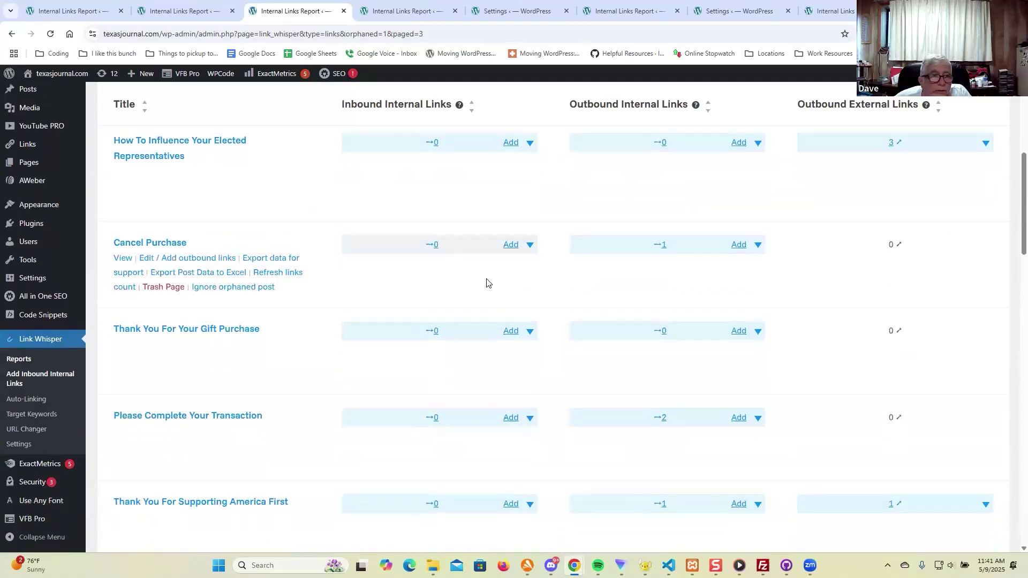
scroll(546, 285, down, 4)
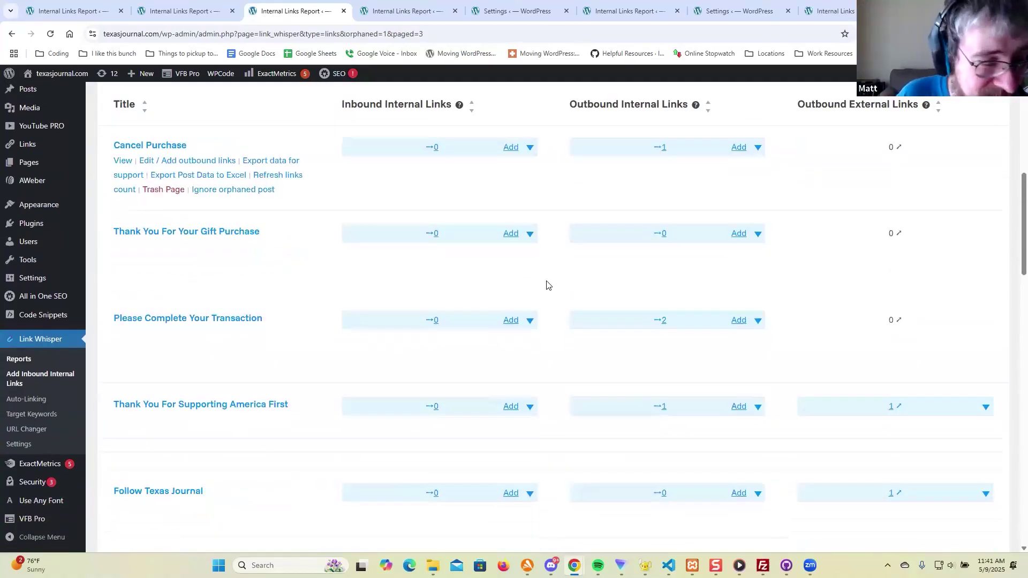
scroll(546, 284, down, 2)
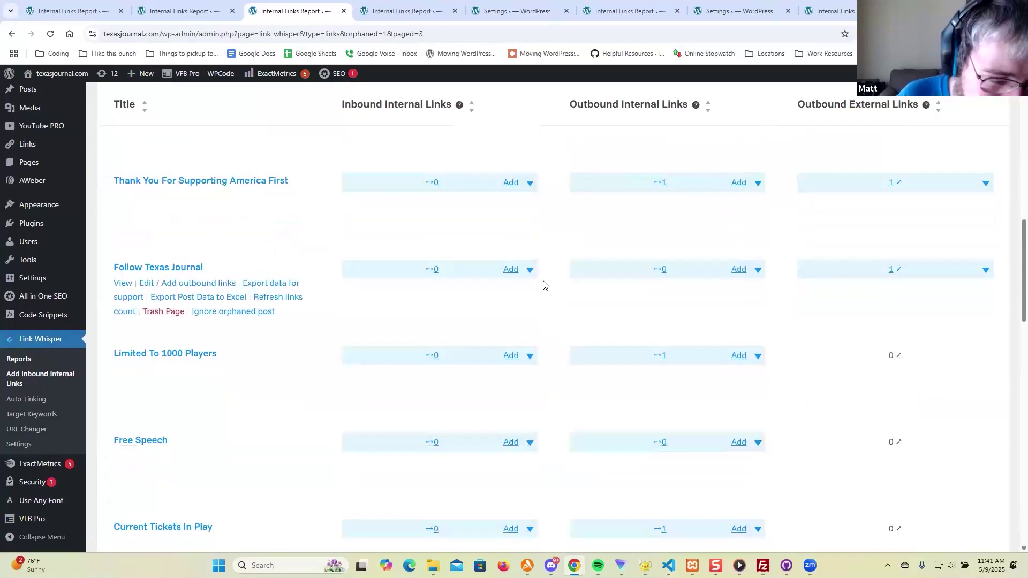
scroll(558, 307, down, 8)
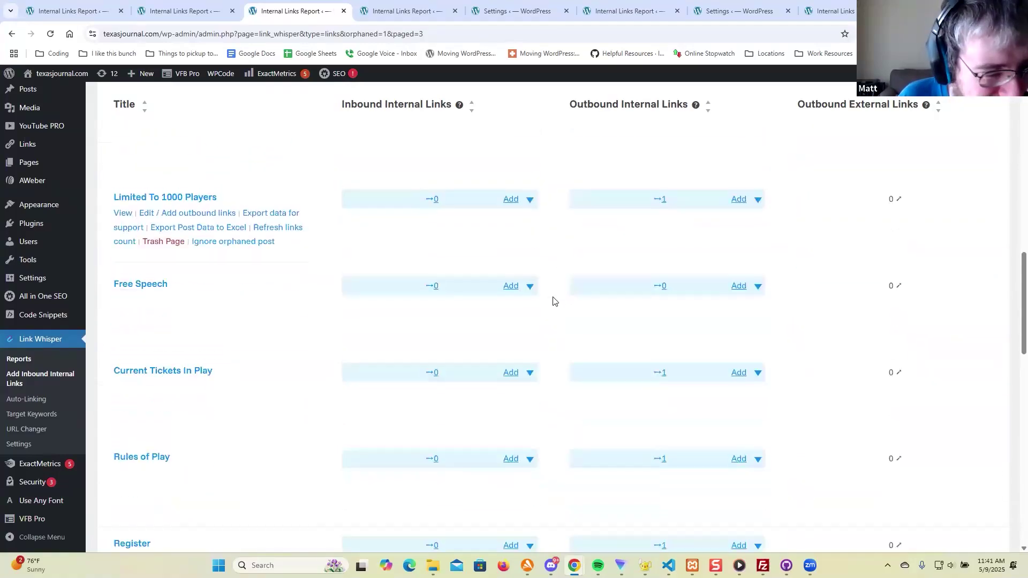
scroll(534, 322, down, 10)
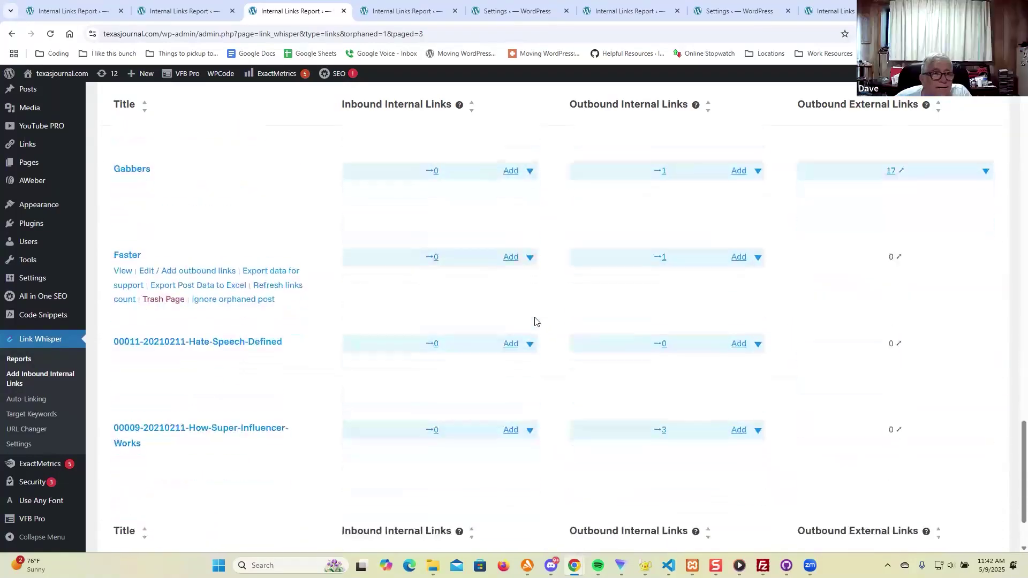
click(204, 473)
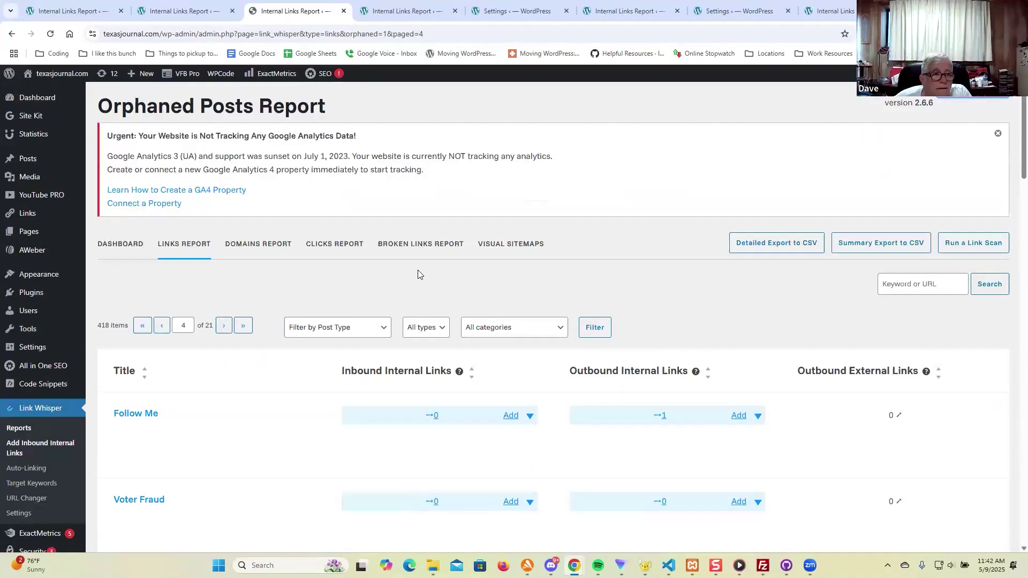
Step: Open inbound link suggestions for Universal School Choice and Unfunded Mandates That Matter in separate tabs, returning to the report after each
scroll(257, 361, down, 7)
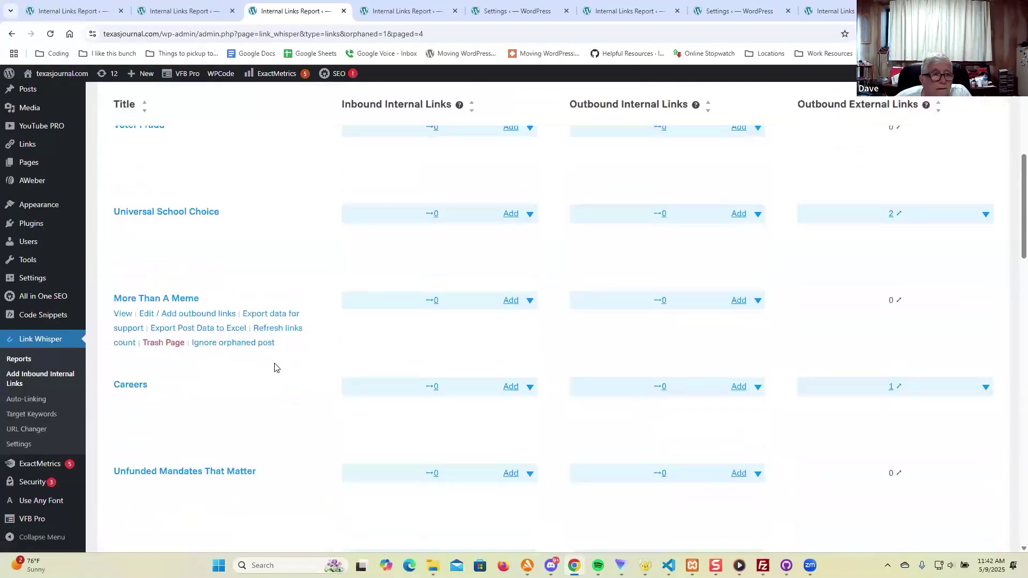
click(511, 214)
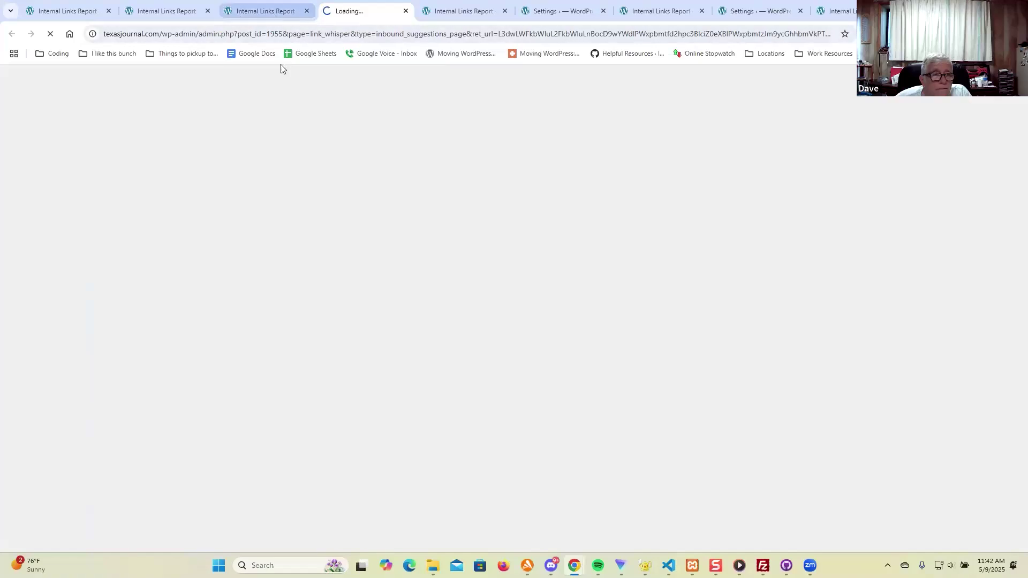
click(266, 11)
scroll(308, 176, down, 4)
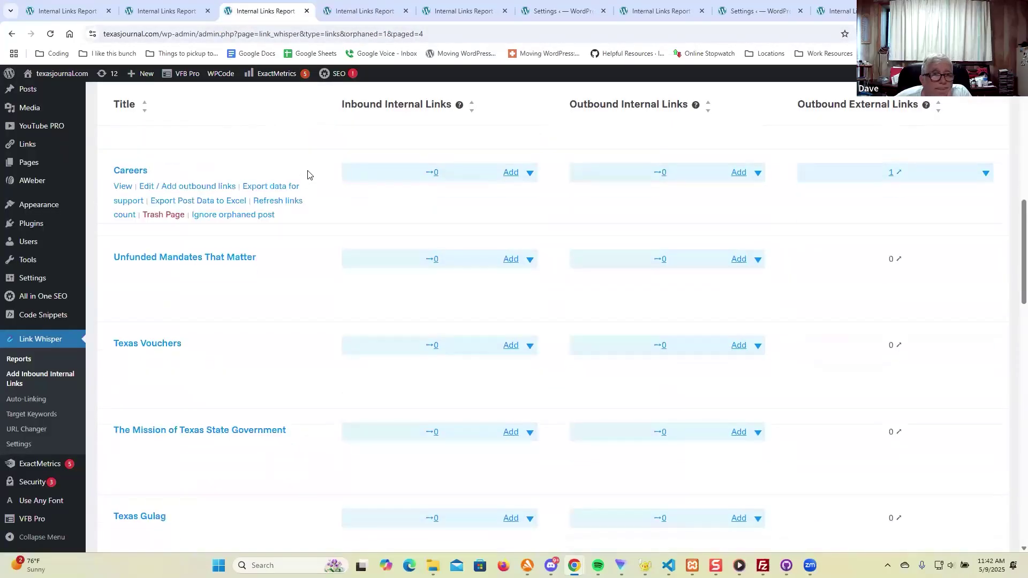
scroll(308, 174, down, 1)
click(509, 208)
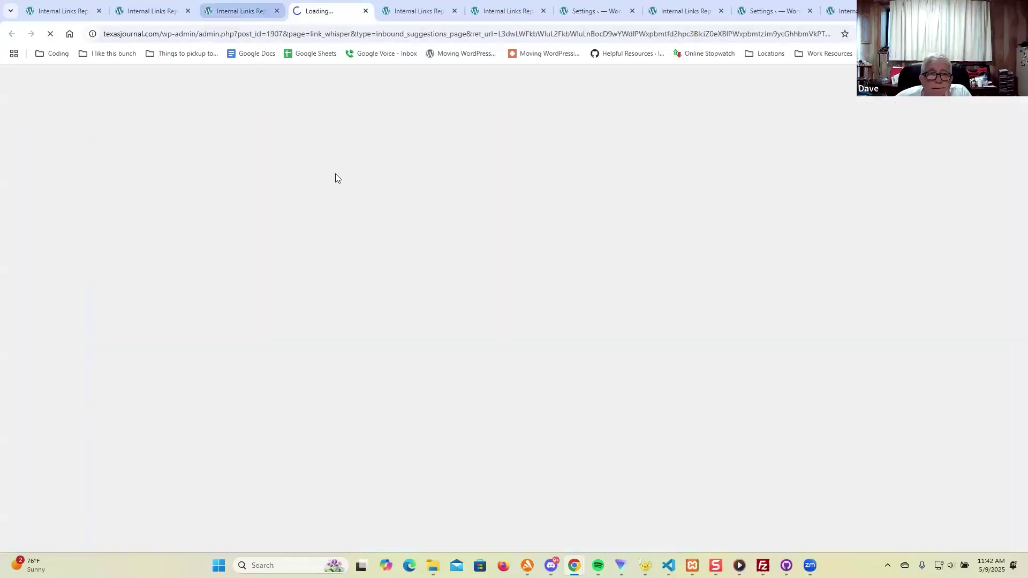
key(ctrl+shift+Tab)
Step: Open inbound link suggestions for Texas Vouchers and The Mission of Texas State Government in separate tabs
scroll(338, 181, down, 2)
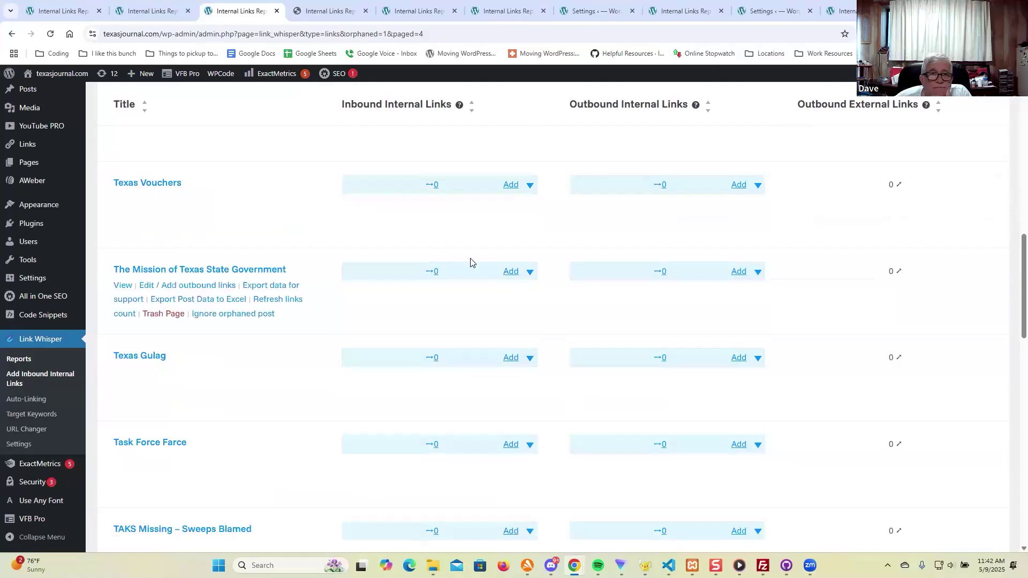
click(509, 185)
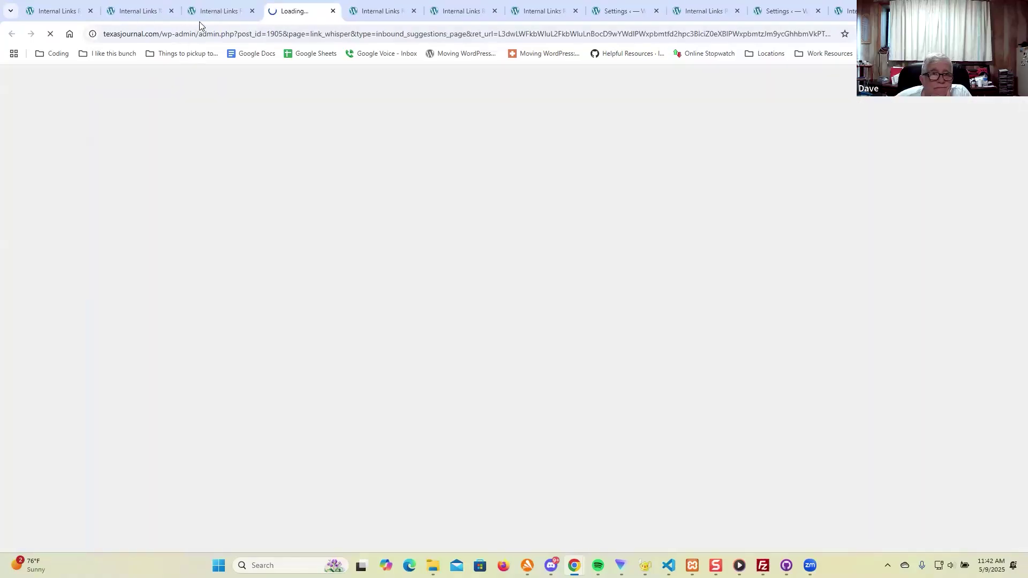
key(ctrl+shift+Tab)
click(509, 269)
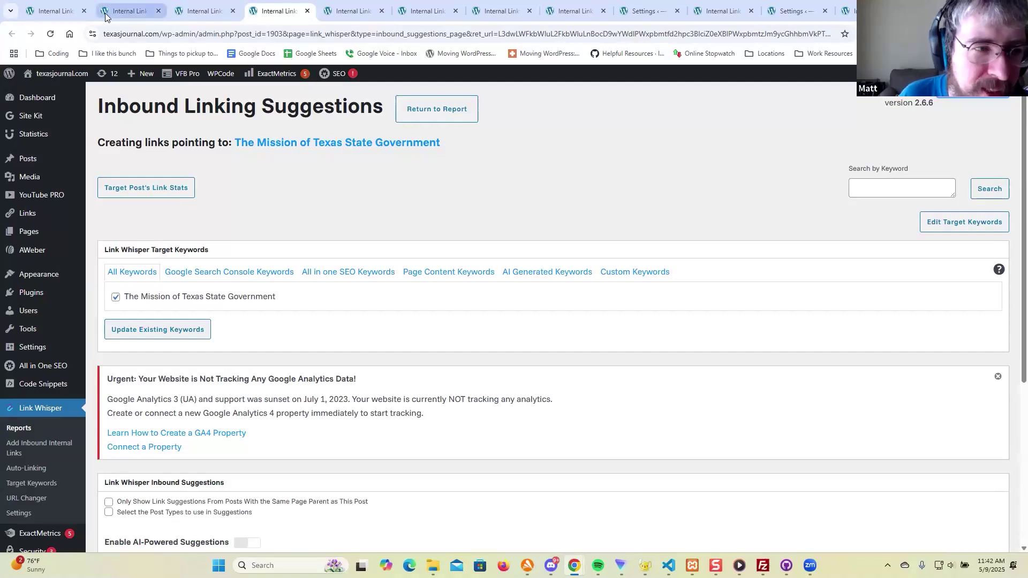
Step: Return to the first Orphaned Posts Report tab, open the Link Whisper dashboard and examine the Link Health section
click(53, 11)
click(132, 7)
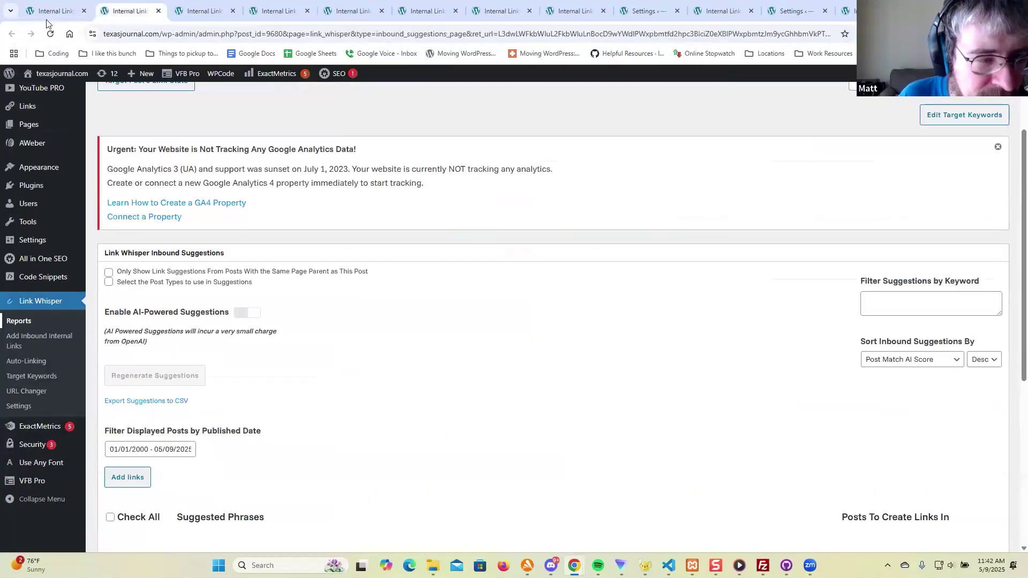
click(48, 10)
scroll(283, 239, up, 10)
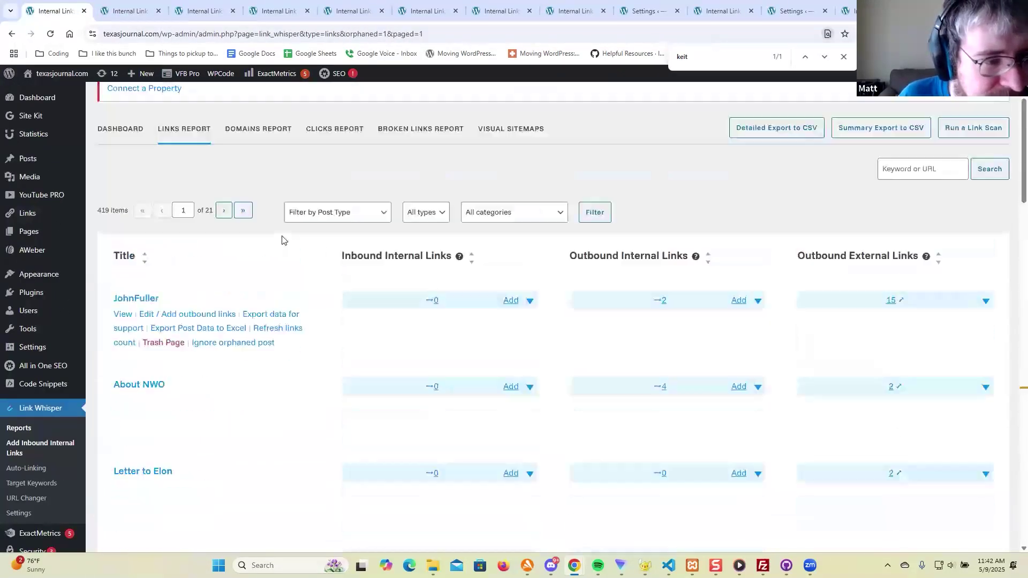
click(119, 245)
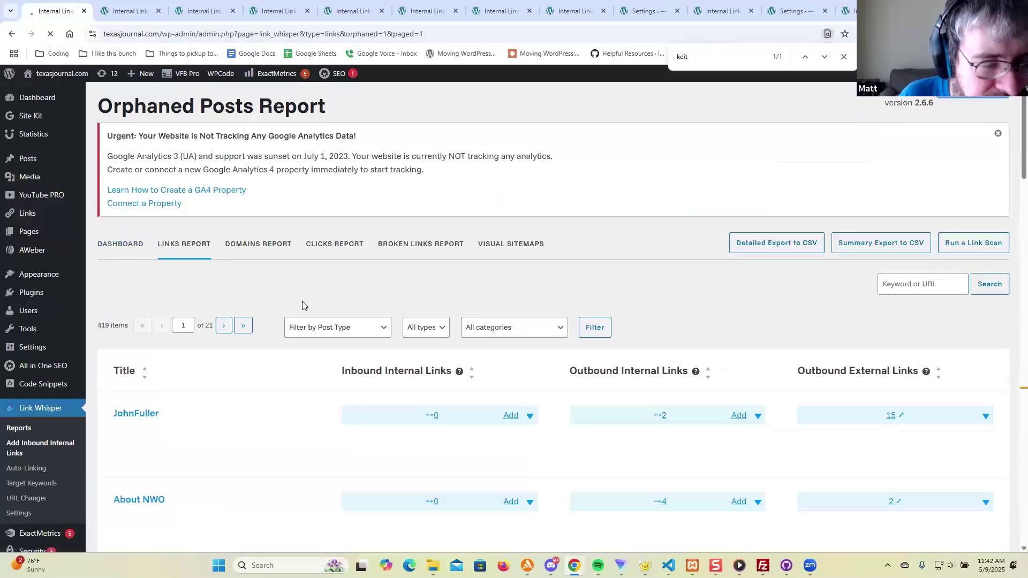
scroll(474, 251, down, 5)
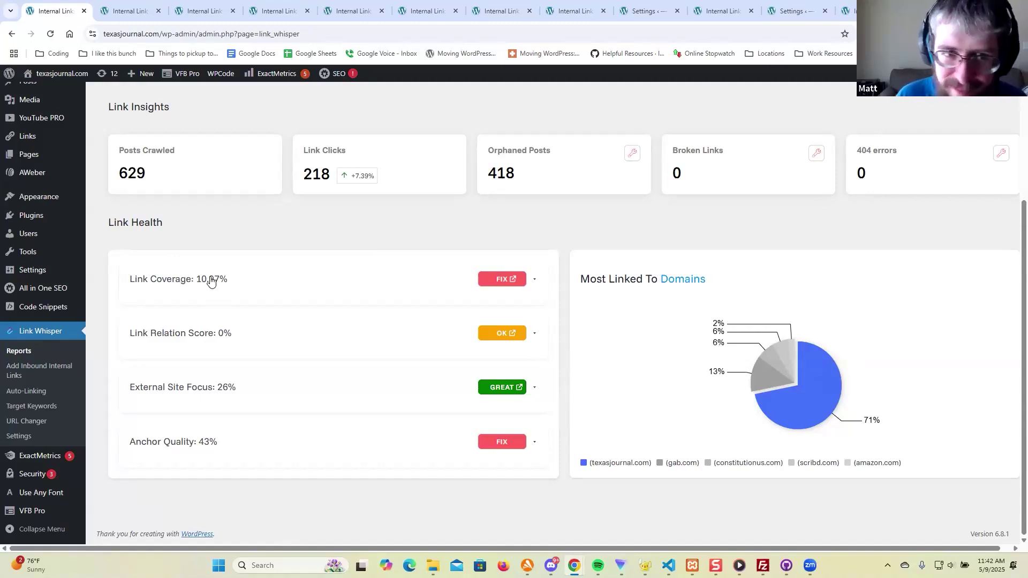
Step: Switch to the suggestions page for The Mission of Texas State Government and look over its inbound suggestions
click(204, 11)
click(262, 8)
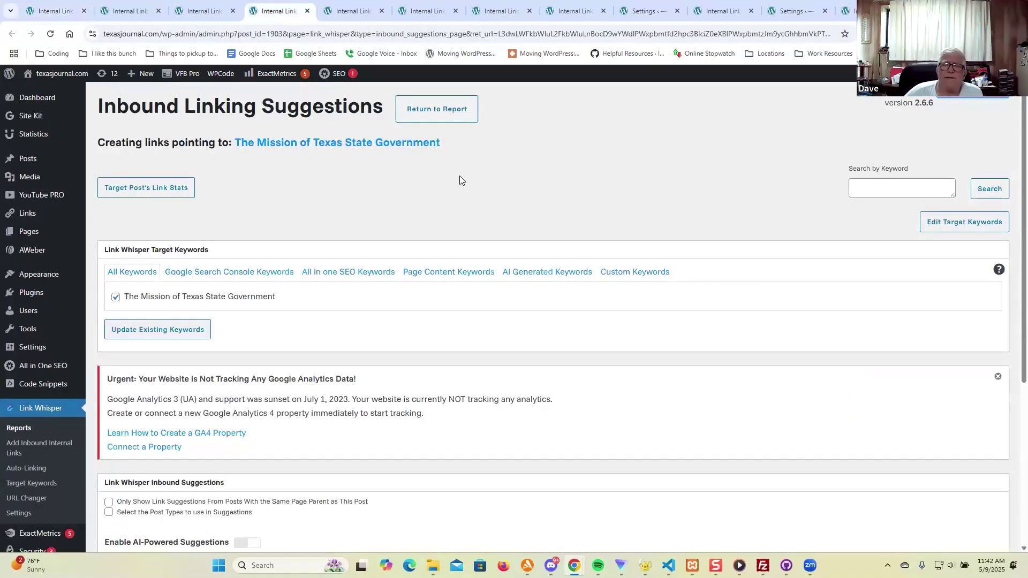
scroll(459, 177, down, 5)
scroll(489, 203, up, 5)
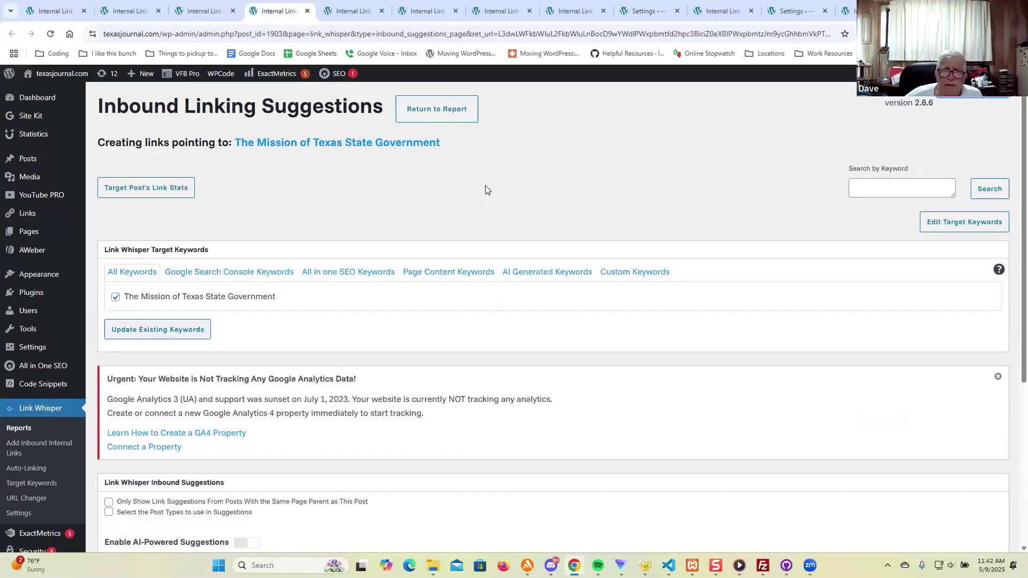
Step: Check the dashboard's Link Health again and re-examine the target keywords and suggestions for The Mission of Texas State Government
click(53, 19)
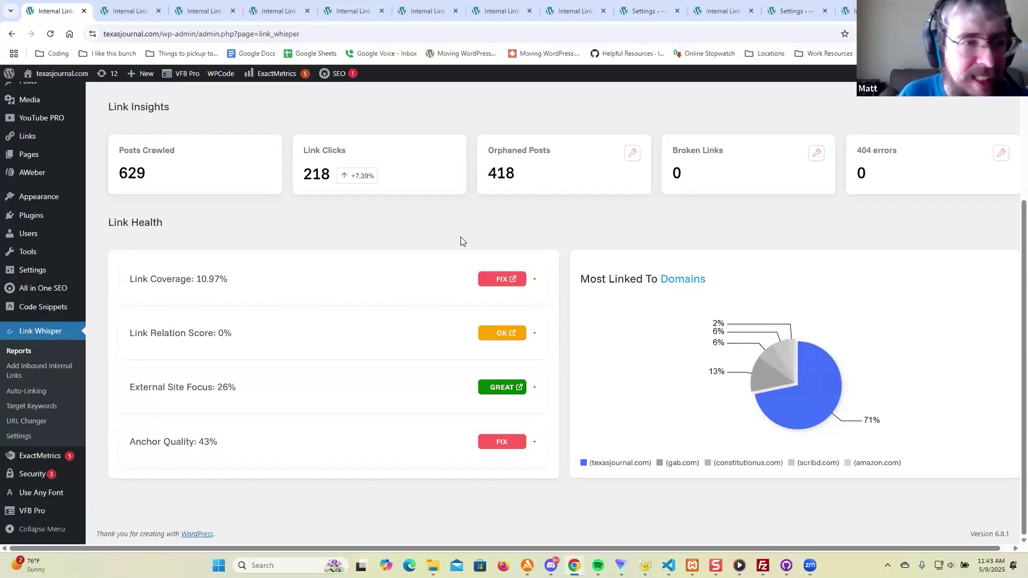
click(219, 15)
click(253, 15)
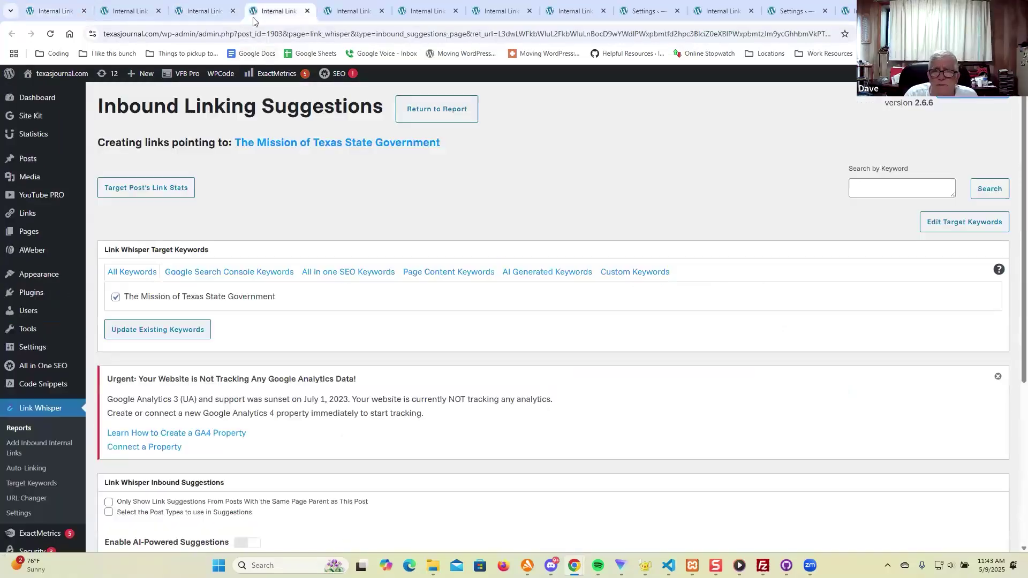
scroll(557, 188, down, 3)
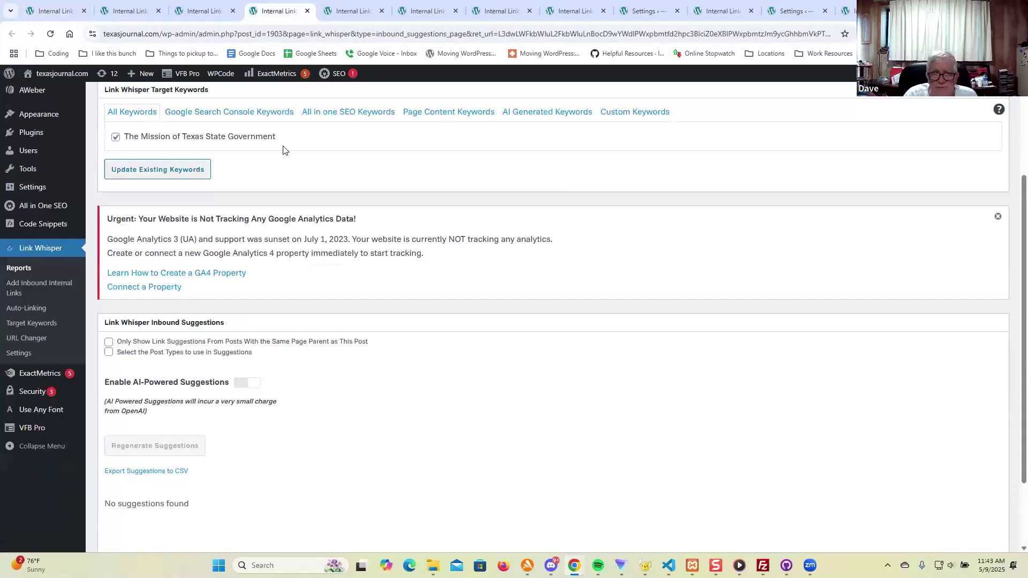
scroll(316, 161, up, 3)
scroll(366, 208, down, 5)
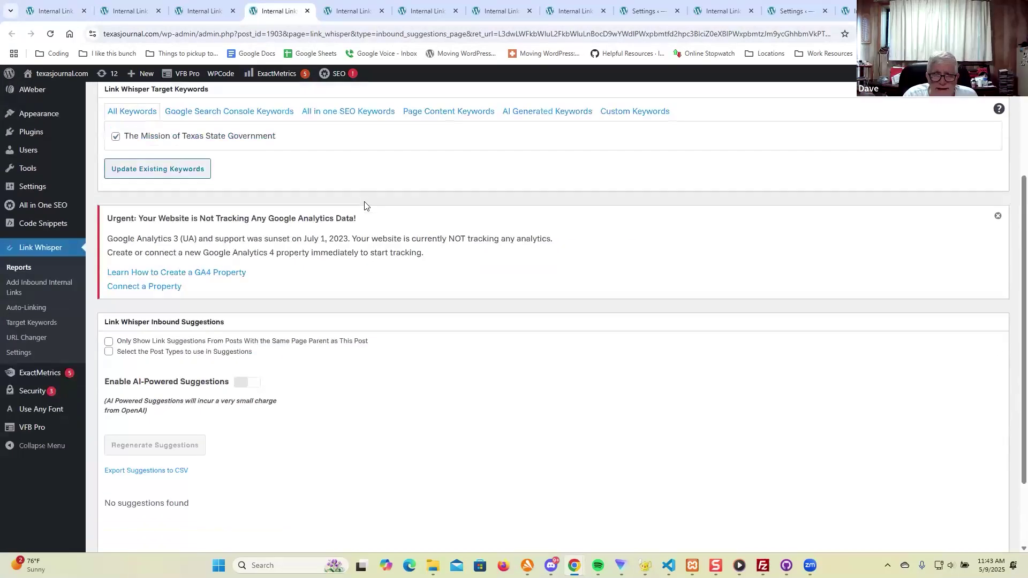
scroll(365, 205, up, 3)
Step: Switch to the Texas Vouchers suggestions page and examine its target keywords and inbound suggestions
key(ctrl+Tab)
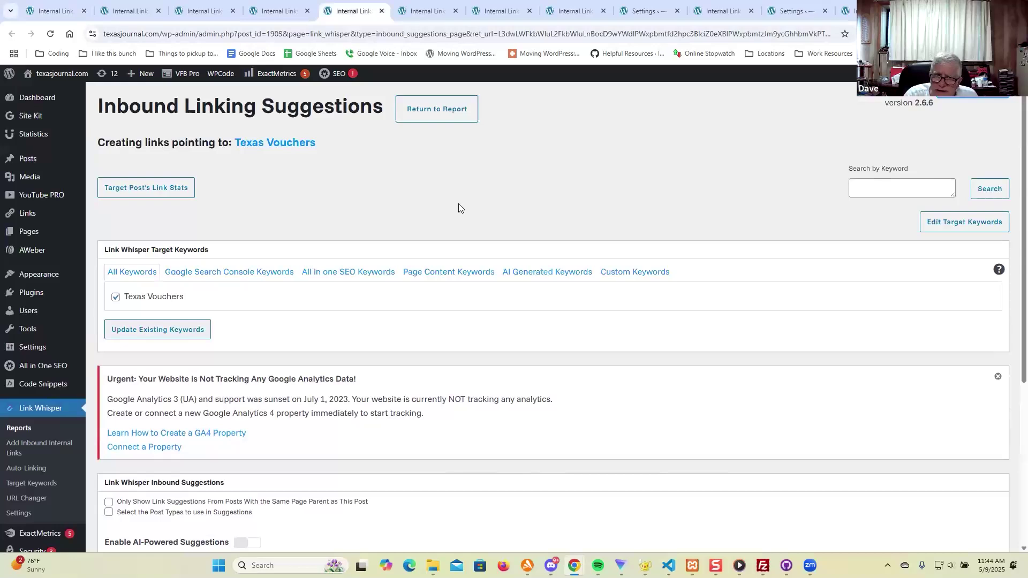
scroll(459, 203, down, 5)
scroll(416, 150, up, 5)
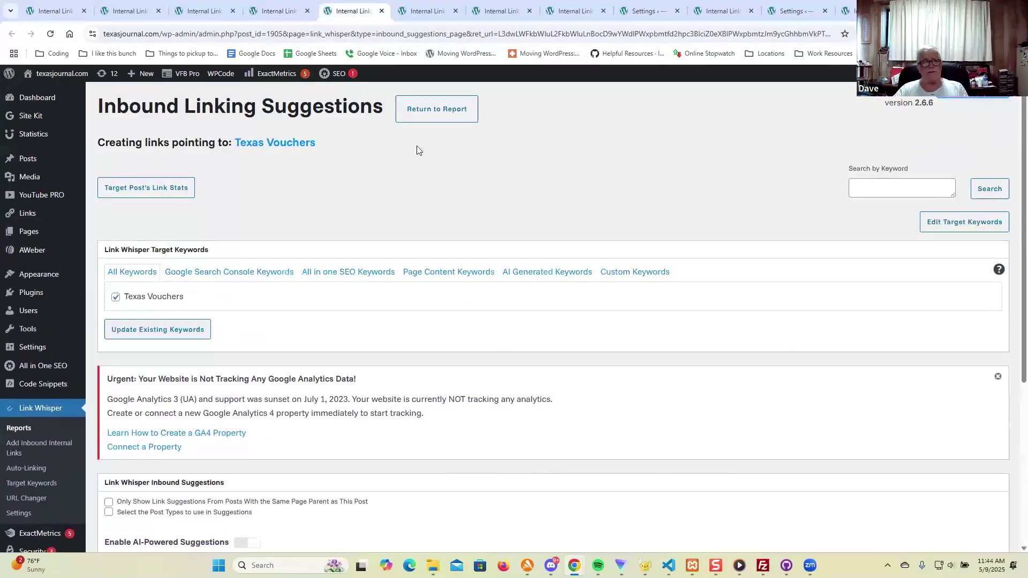
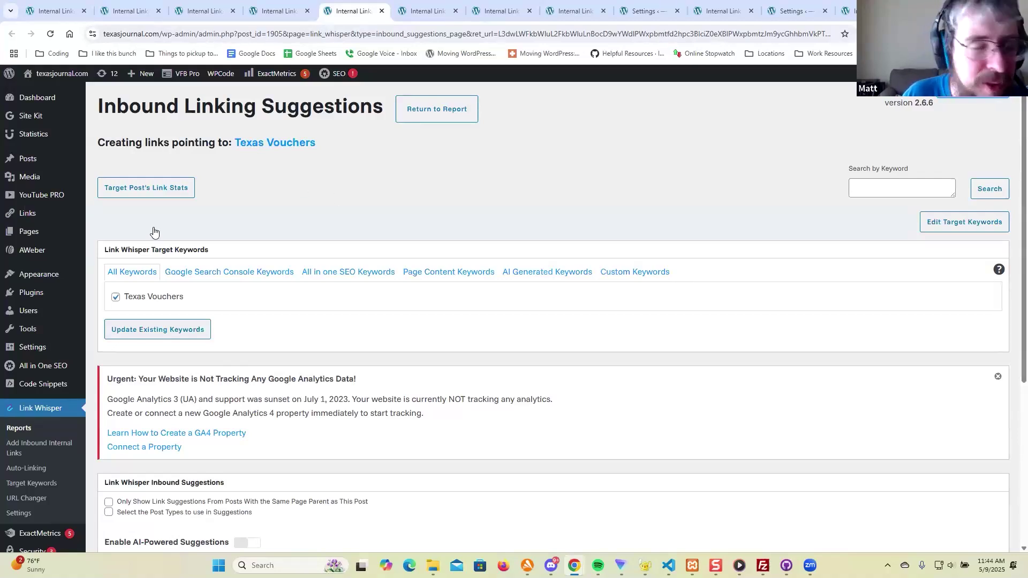
Step: Open Link Whisper's Target Keywords report in a separate tab and look through the active and AI-generated keywords per post
scroll(30, 348, down, 1)
scroll(29, 351, down, 3)
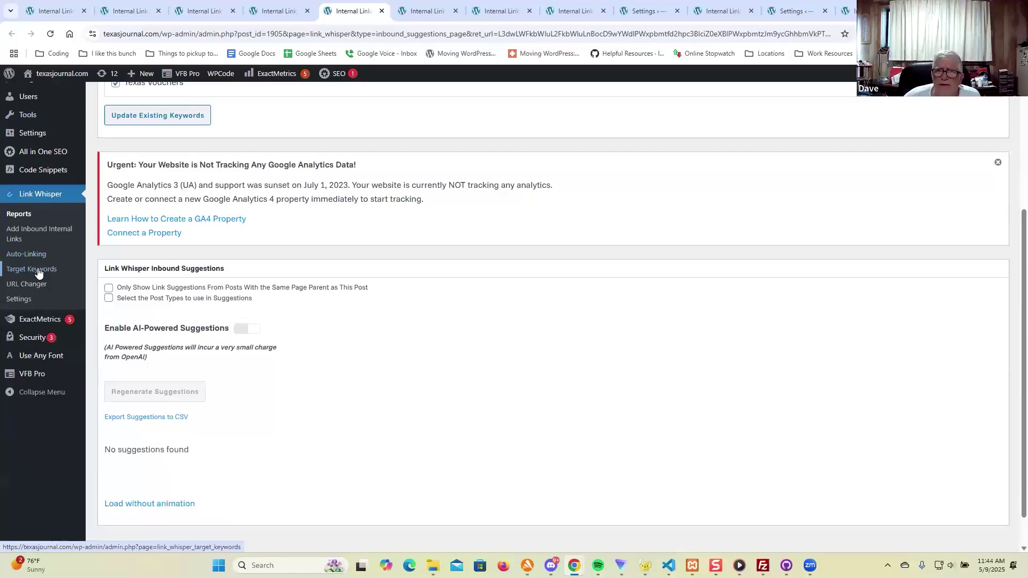
middle_click(33, 269)
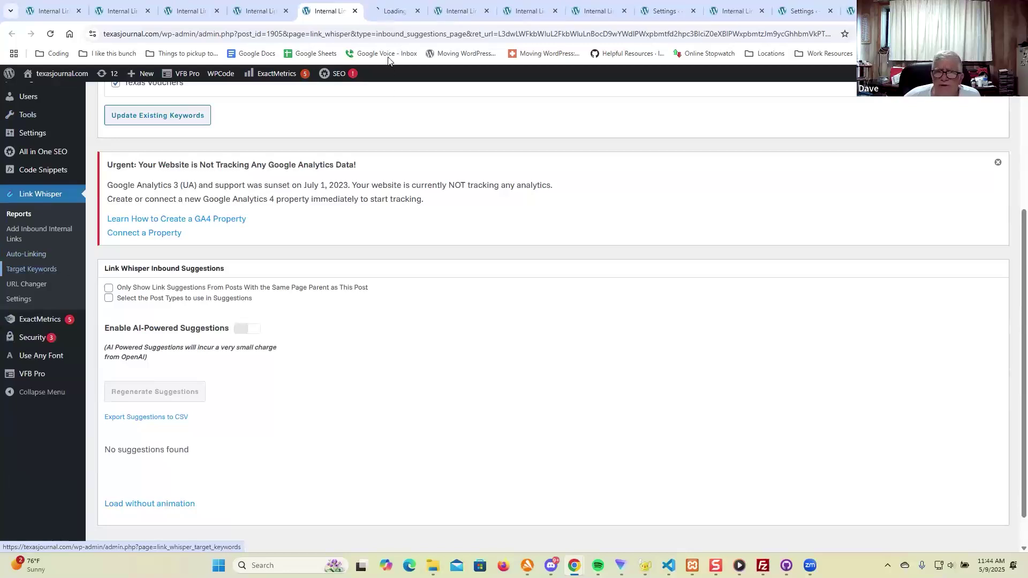
click(378, 18)
scroll(464, 230, down, 8)
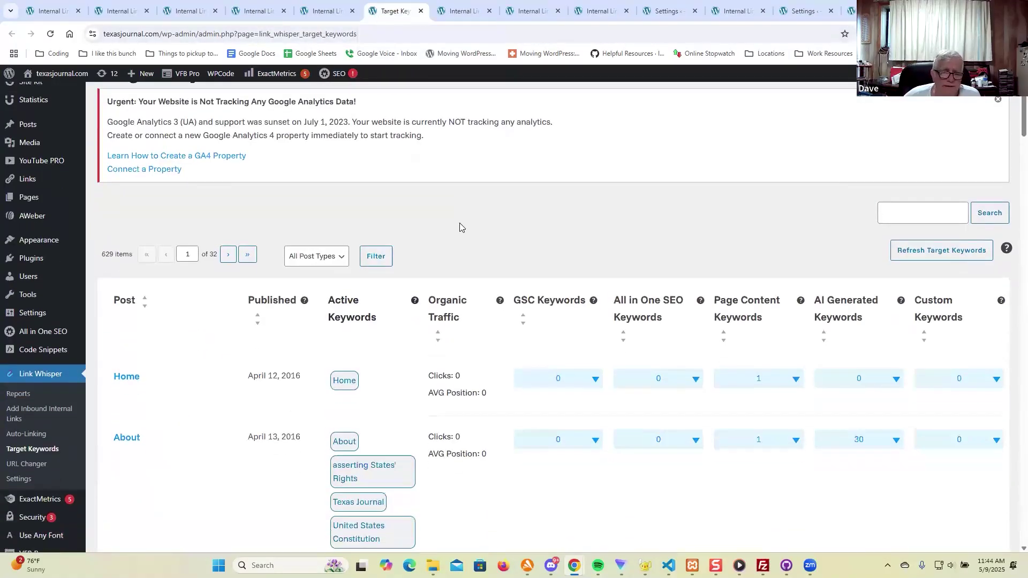
scroll(464, 240, up, 6)
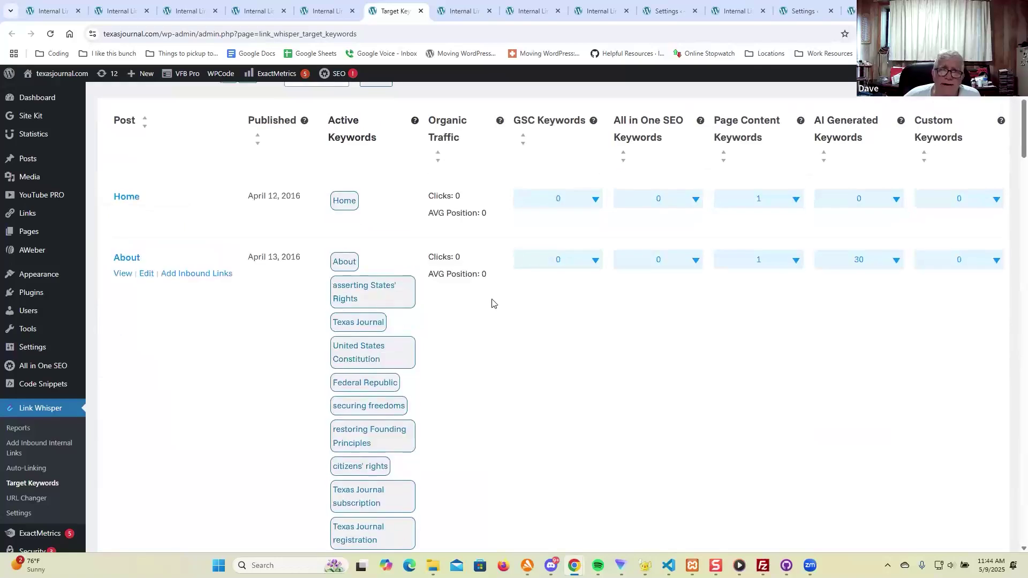
scroll(522, 377, down, 10)
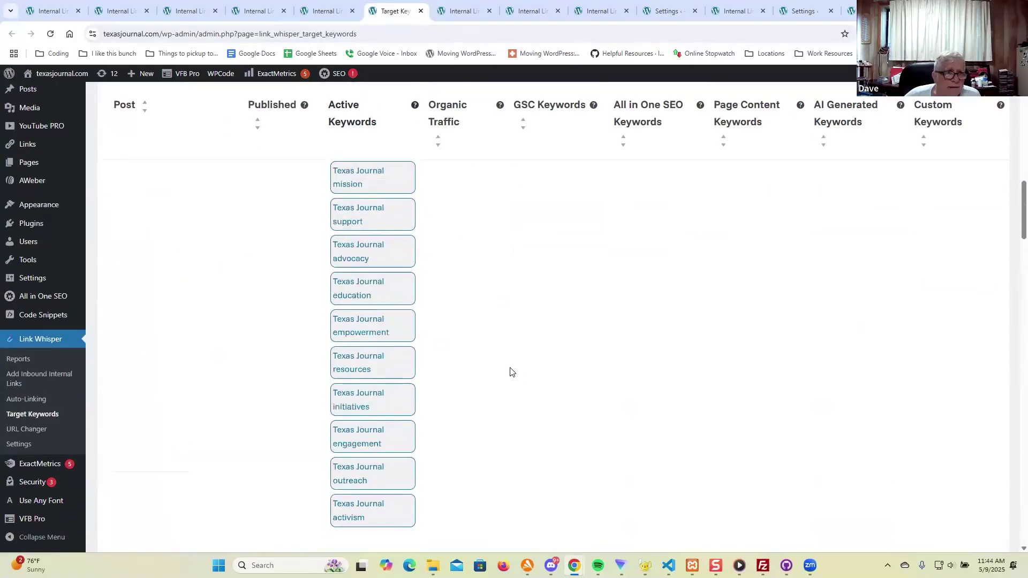
scroll(510, 367, up, 3)
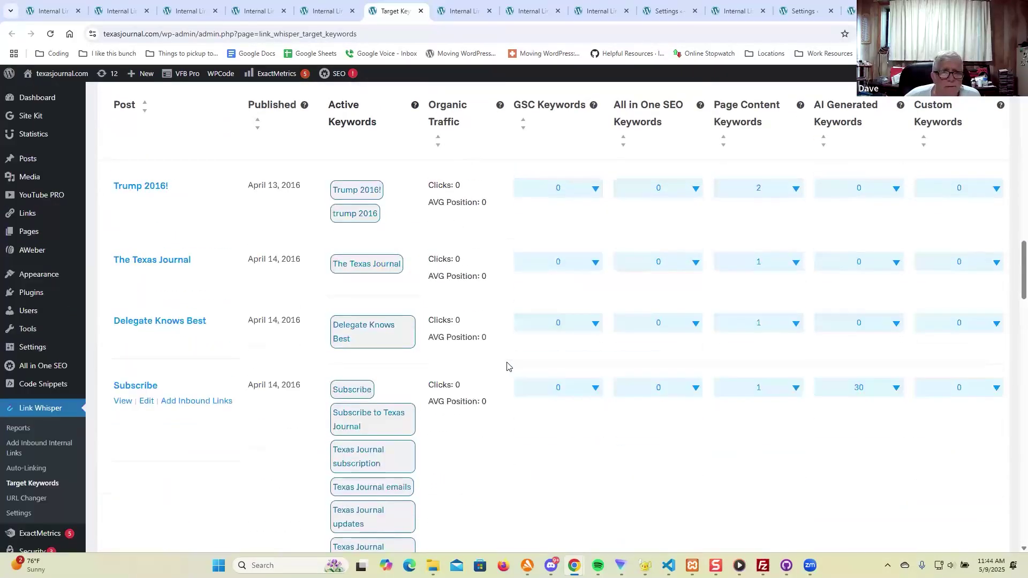
Step: Look through the rest of the first page of the Target Keywords report, comparing active and AI-generated keywords per post
scroll(507, 365, down, 6)
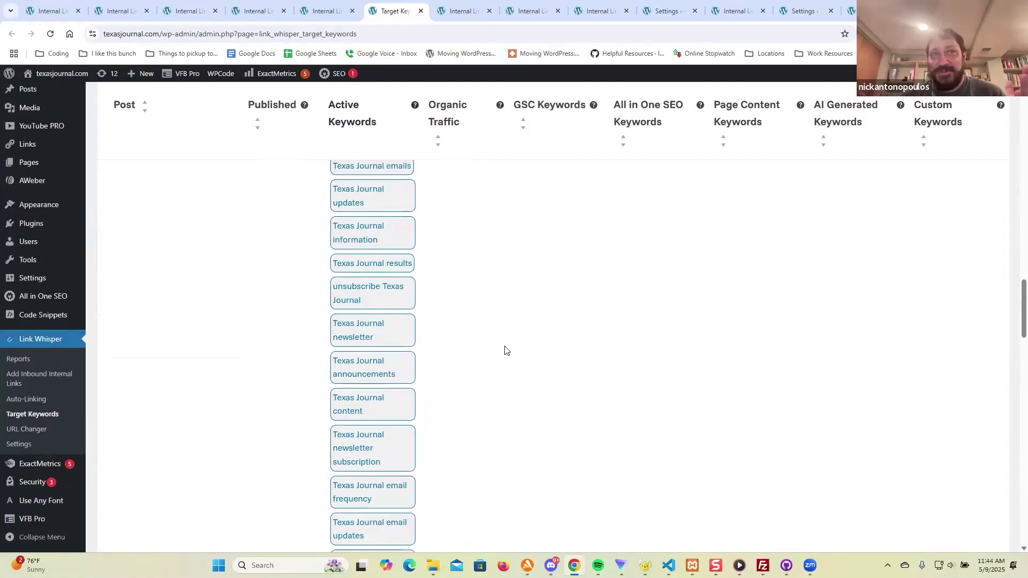
scroll(506, 351, down, 6)
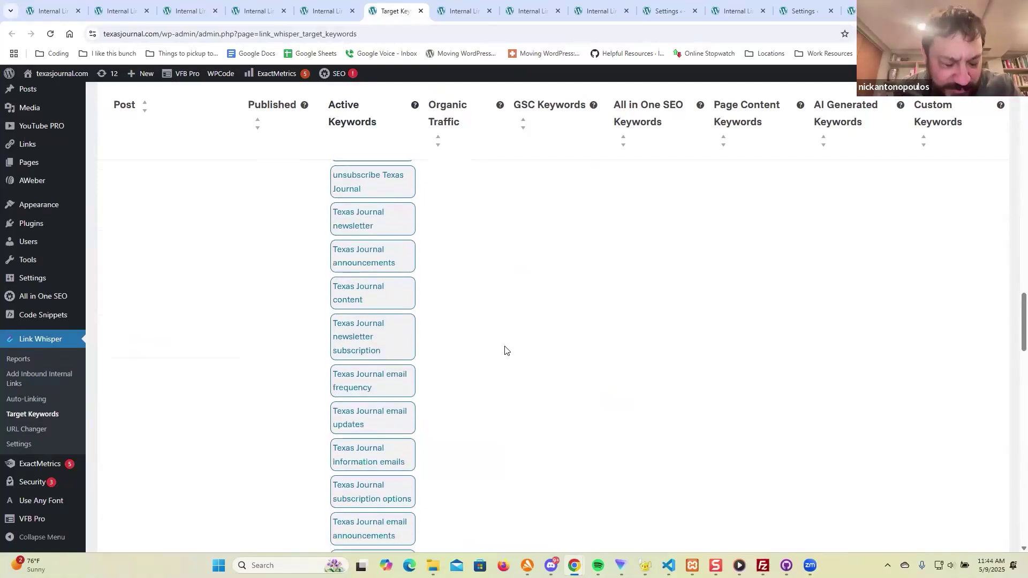
scroll(505, 351, down, 15)
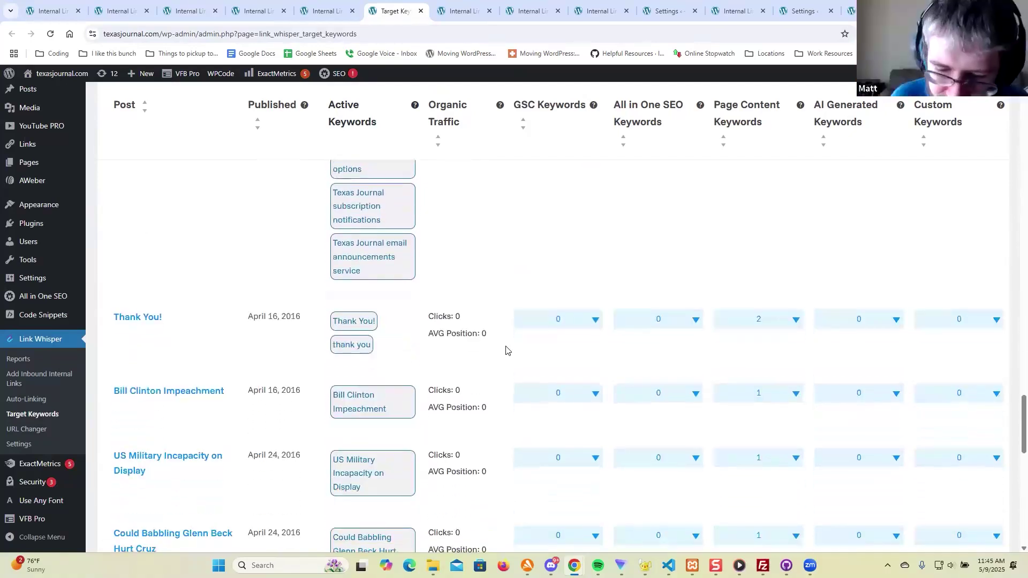
scroll(507, 350, down, 4)
scroll(505, 350, down, 2)
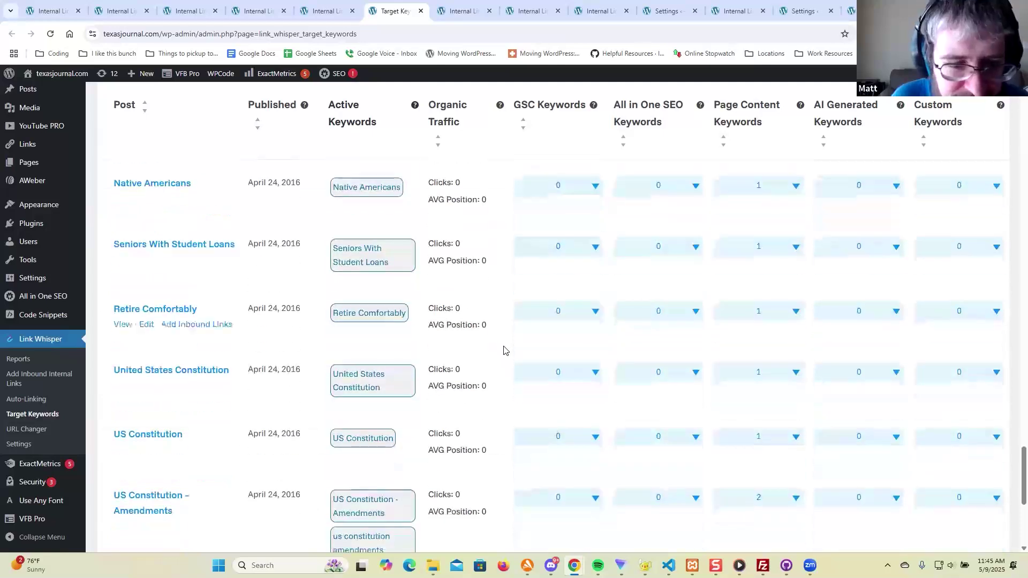
scroll(505, 350, down, 4)
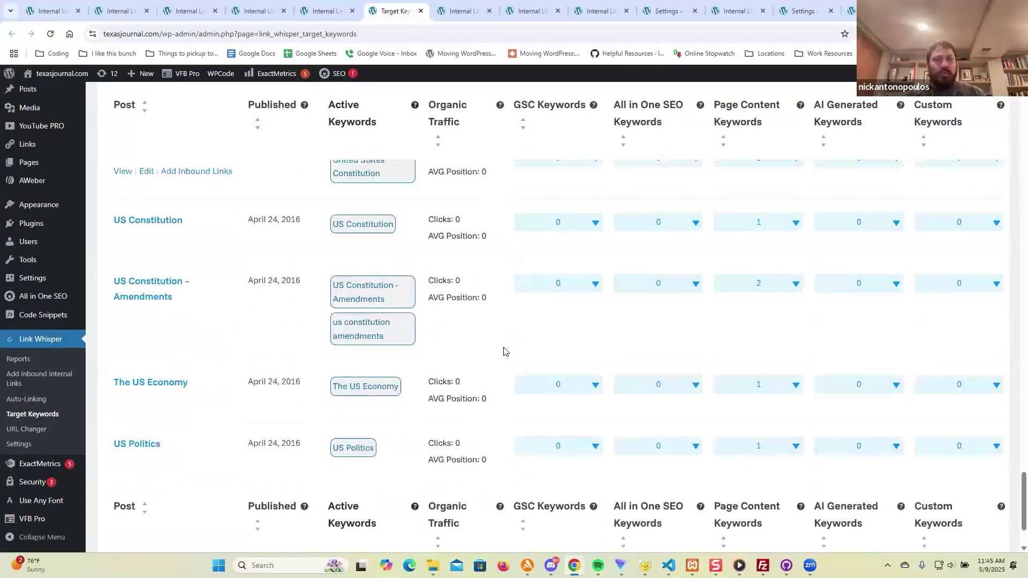
scroll(506, 350, down, 2)
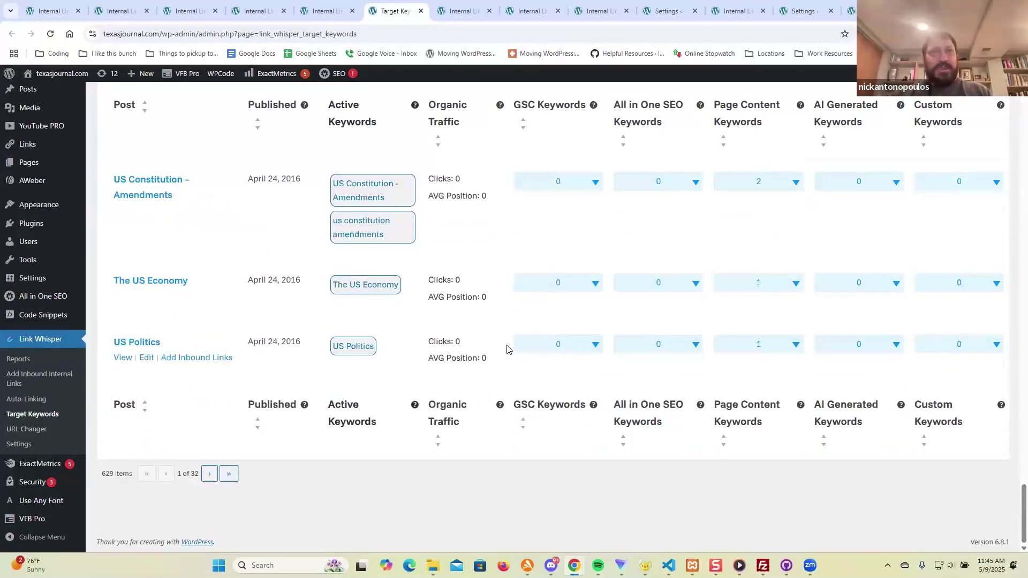
scroll(828, 331, up, 2)
scroll(852, 343, up, 20)
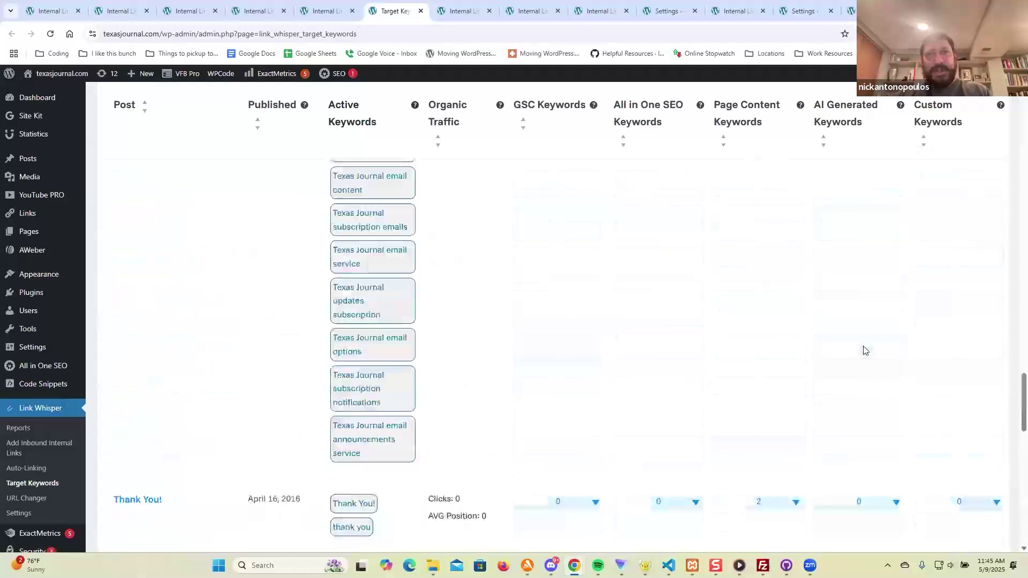
scroll(855, 348, up, 8)
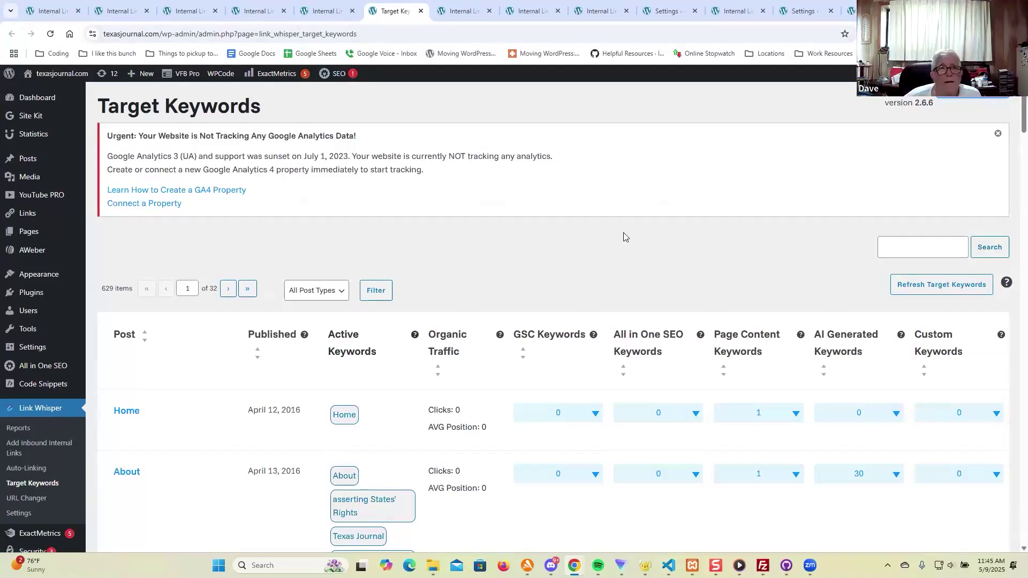
Step: Sort the Target Keywords report by GSC keywords in descending order and refresh the target keywords, confirming the refresh
click(540, 337)
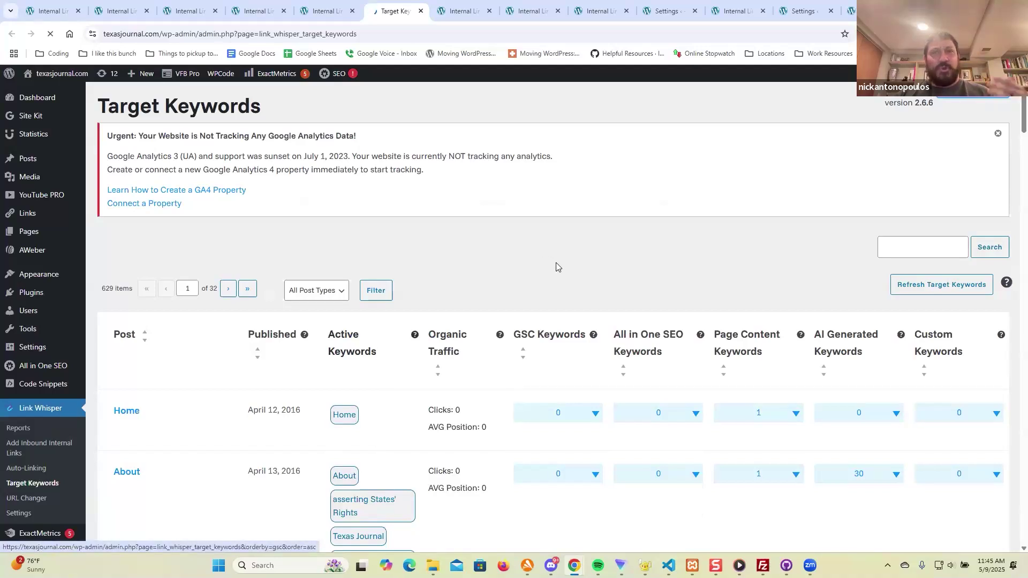
click(551, 336)
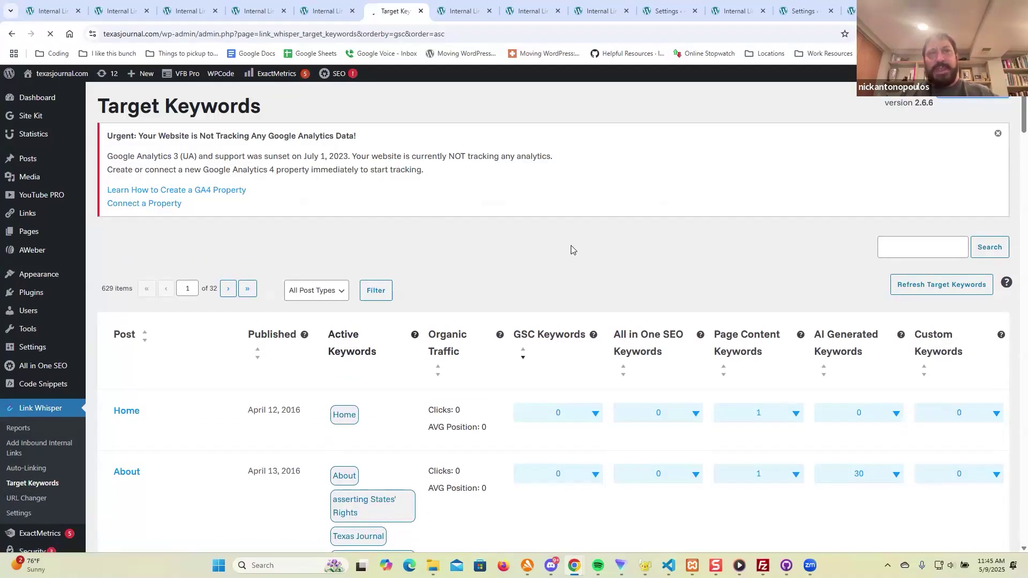
scroll(572, 250, down, 2)
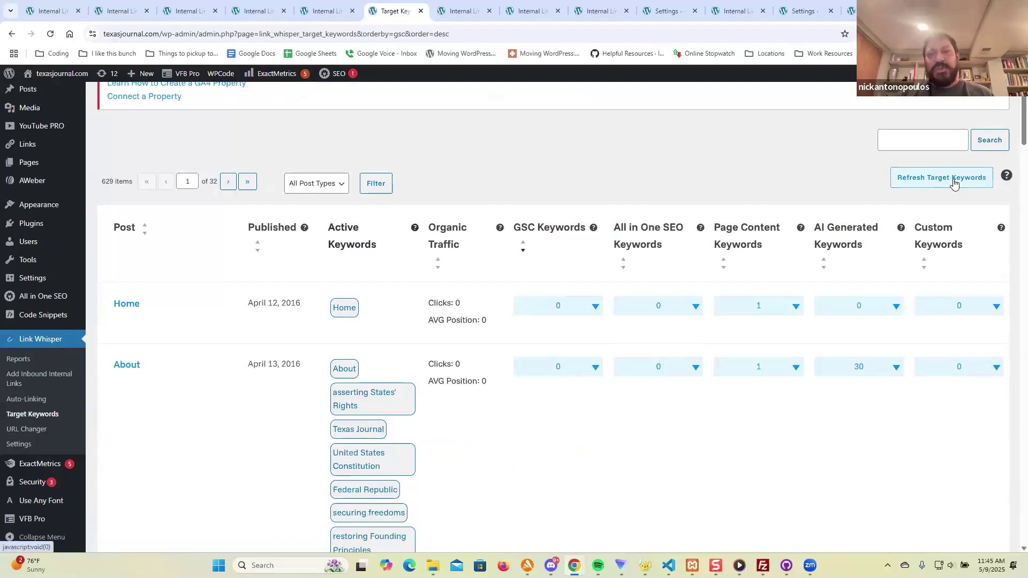
click(954, 182)
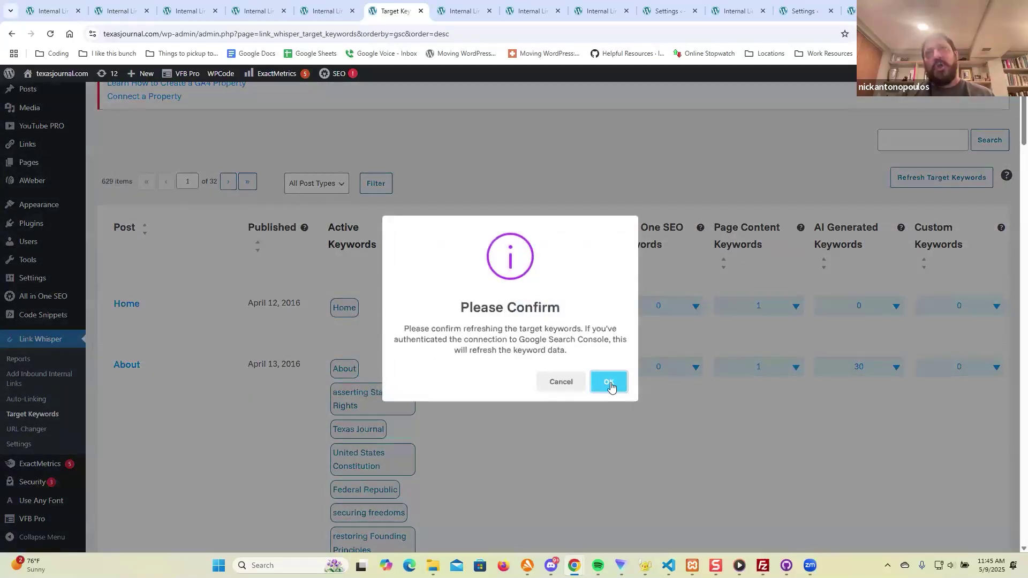
click(611, 382)
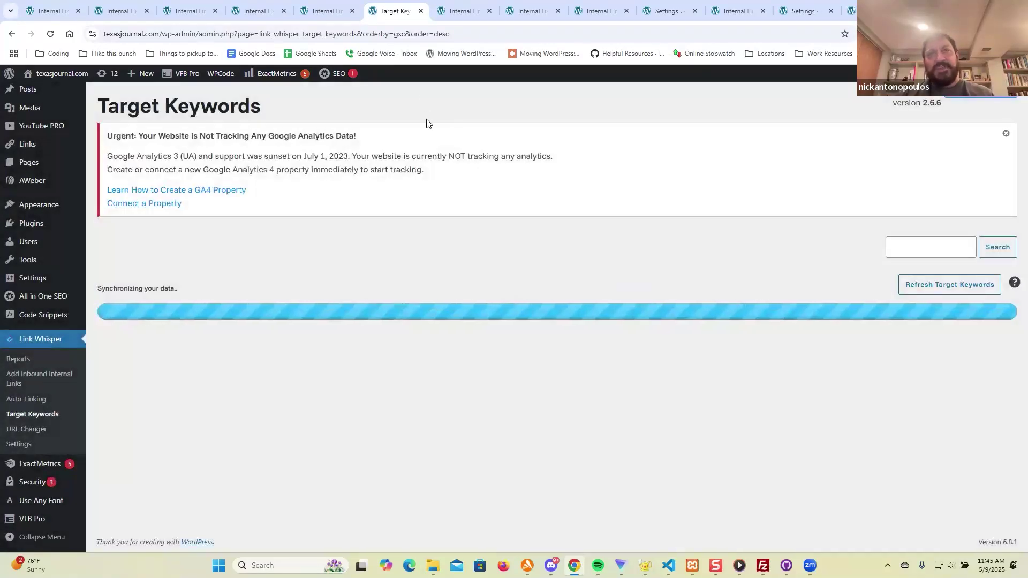
Step: Recheck the Texas Vouchers target keywords and inbound suggestions, and check the progress of the target keyword refresh
click(349, 16)
scroll(482, 172, down, 1)
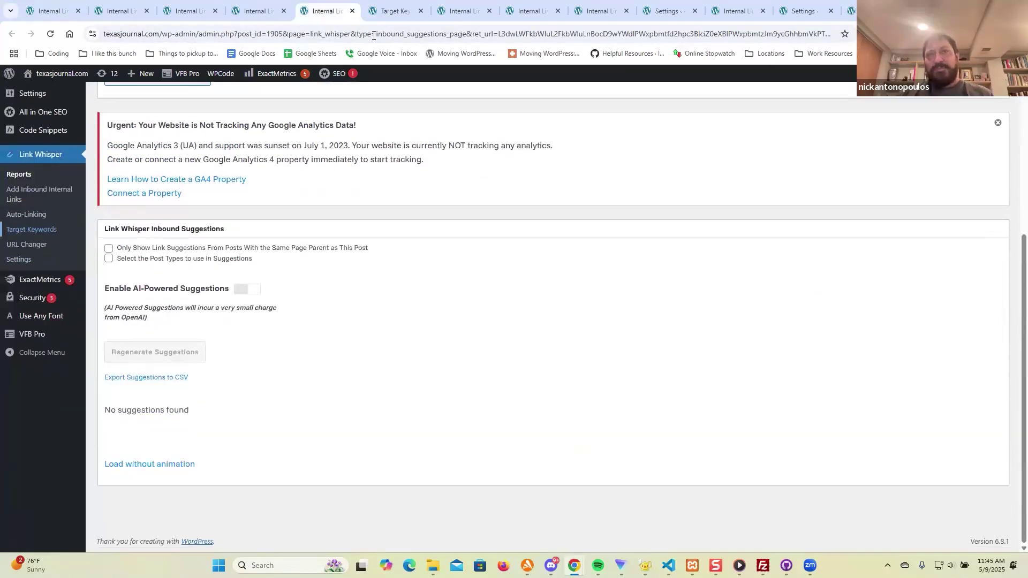
scroll(482, 172, up, 3)
click(393, 11)
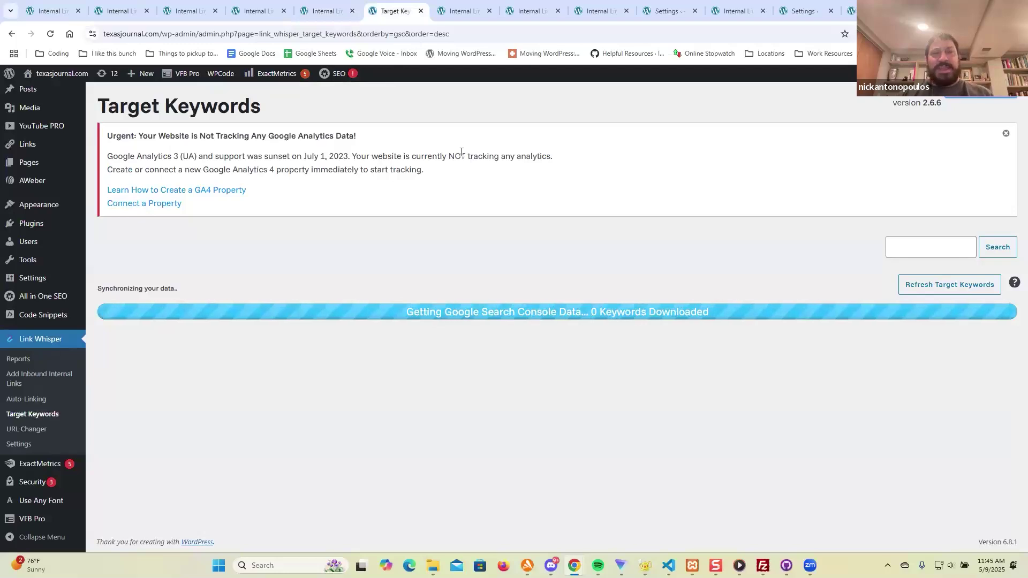
click(326, 12)
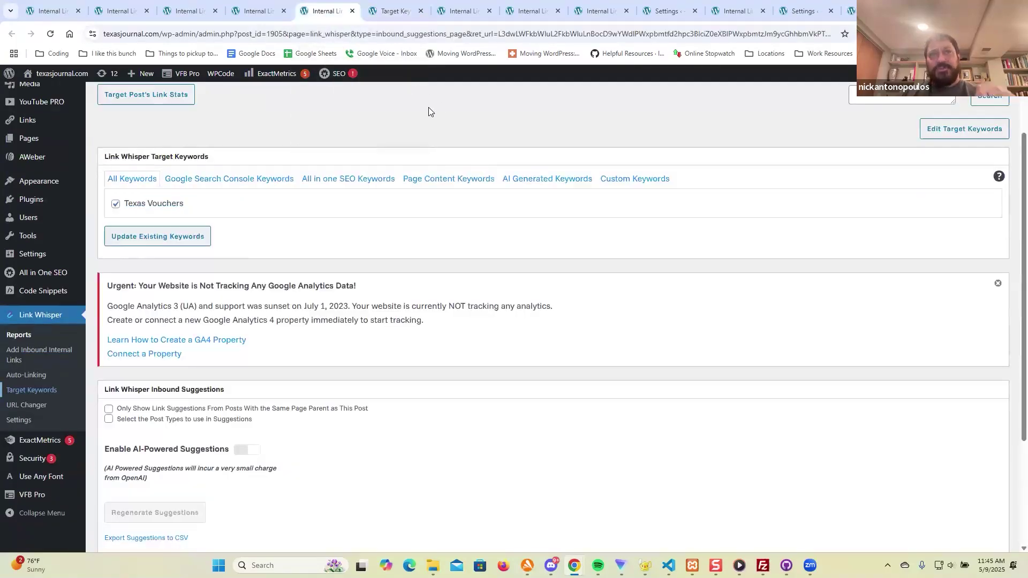
Step: Review the keywords and suggestions for Unfunded Mandates That Matter, inspect its live page in a separate tab, and close that page
click(460, 12)
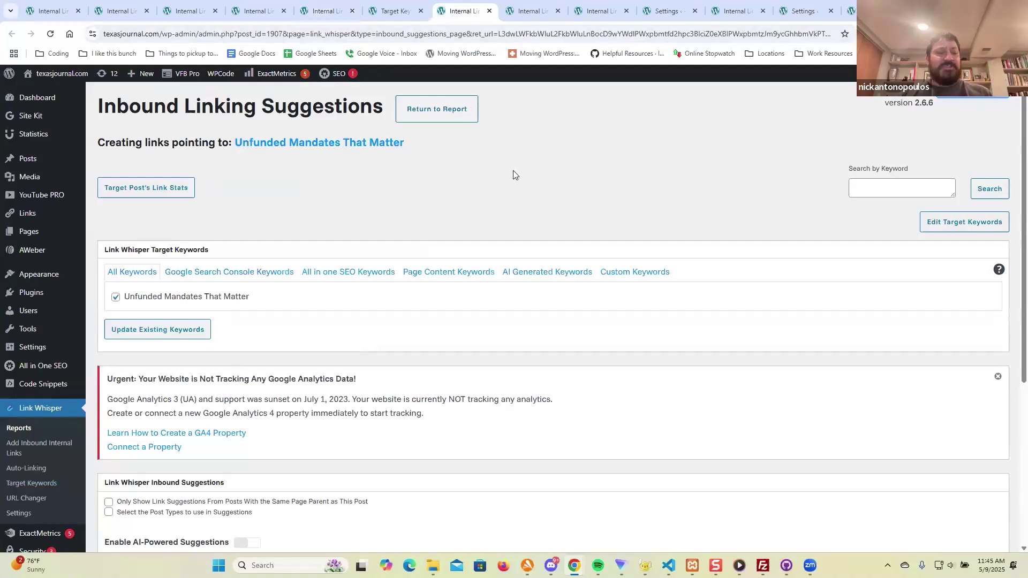
scroll(513, 175, down, 4)
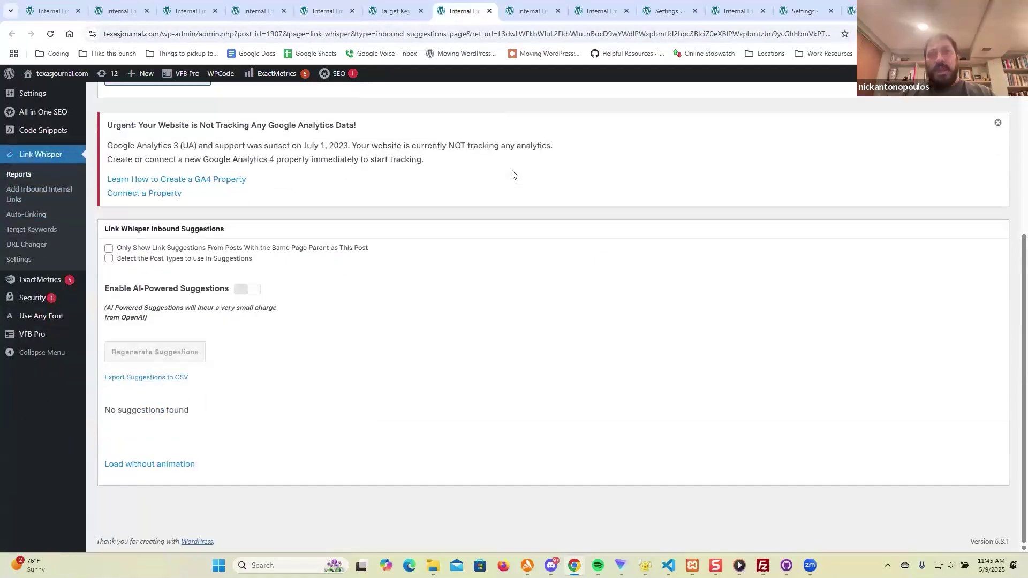
scroll(513, 175, up, 4)
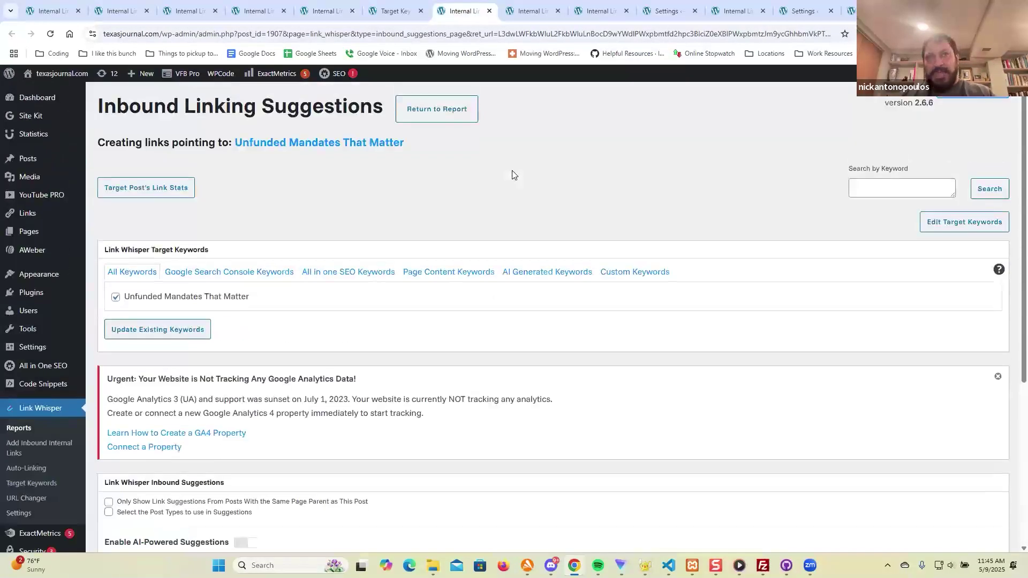
middle_click(318, 143)
click(497, 13)
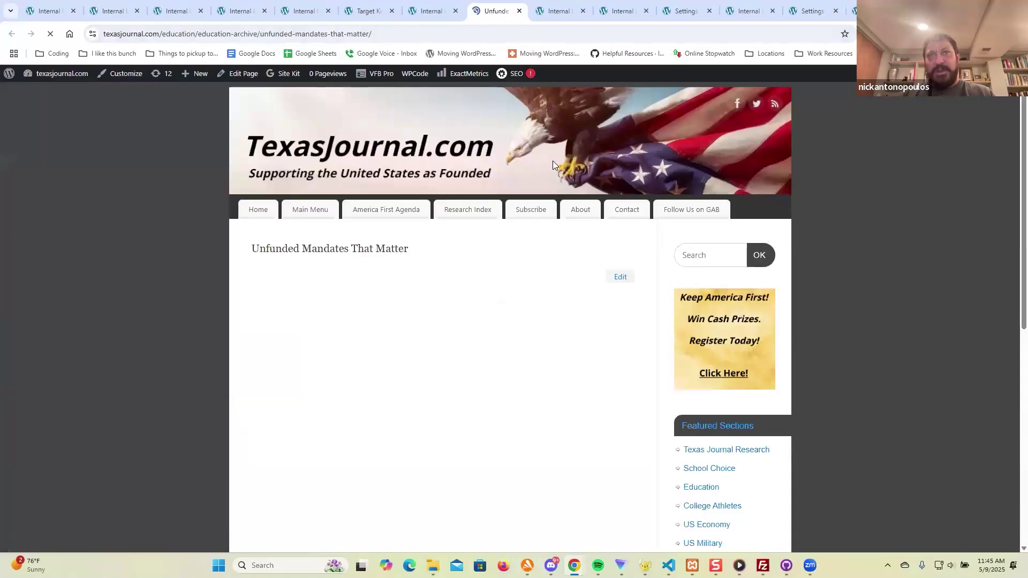
scroll(553, 165, down, 4)
scroll(553, 169, up, 4)
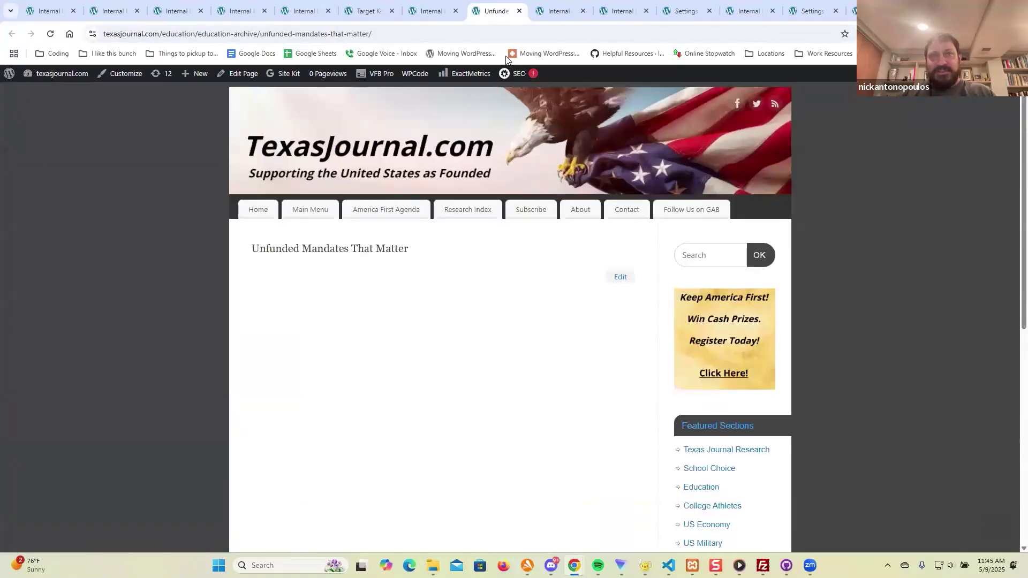
middle_click(487, 18)
Step: Switch to the Universal School Choice suggestions page, view the live post in a separate tab, and return to its suggestions
click(488, 17)
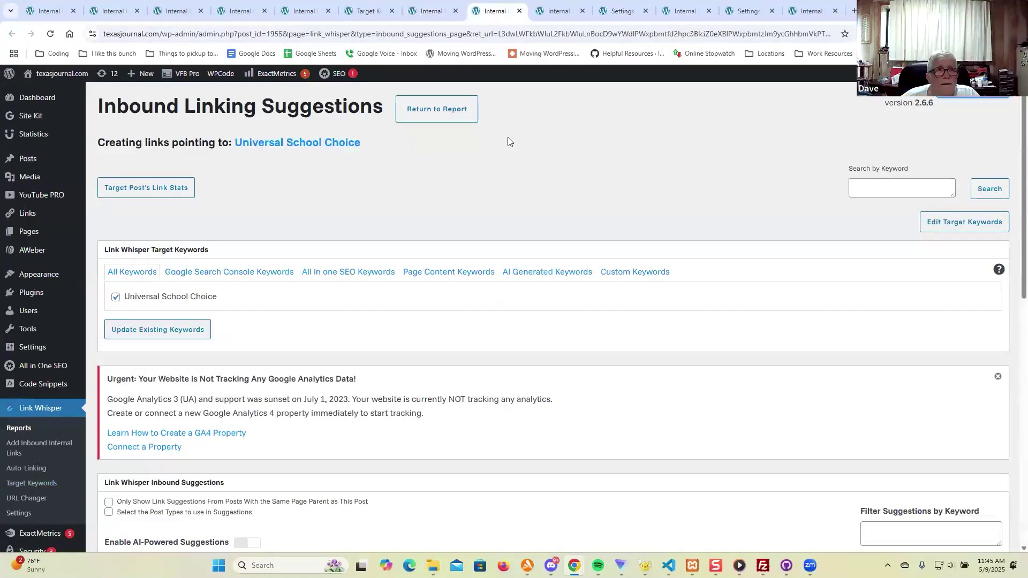
scroll(330, 158, down, 1)
scroll(343, 125, up, 1)
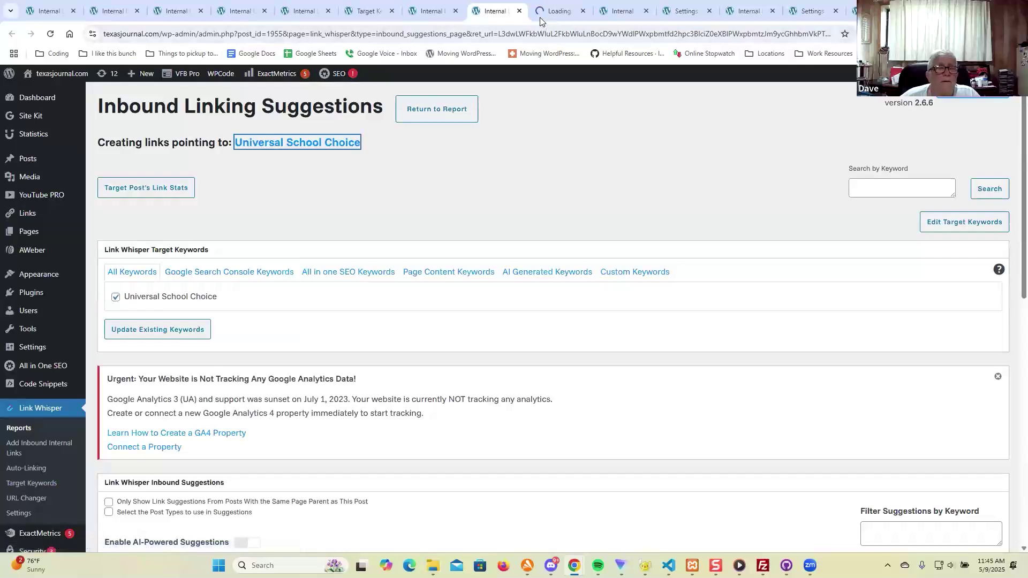
click(536, 19)
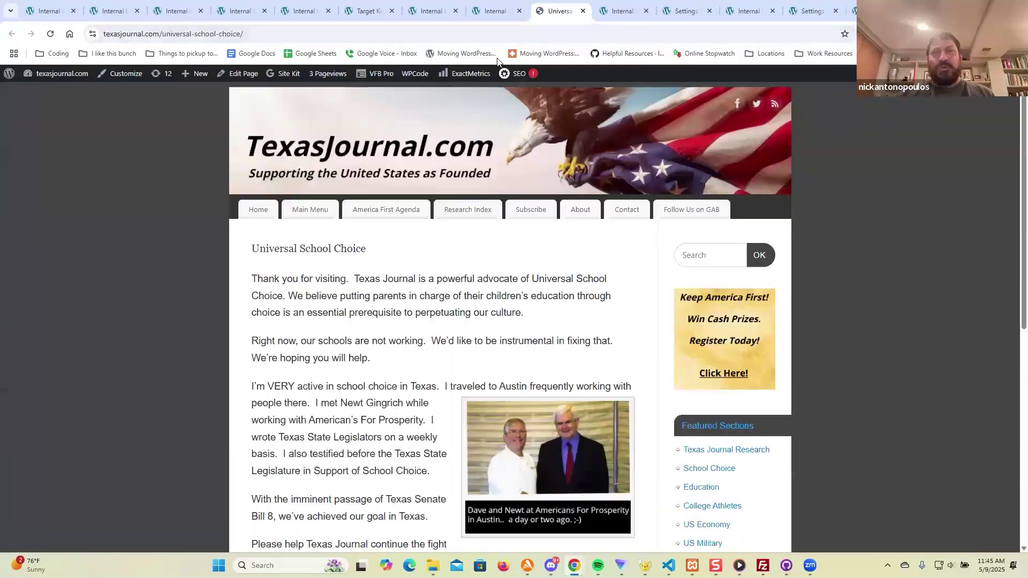
click(493, 14)
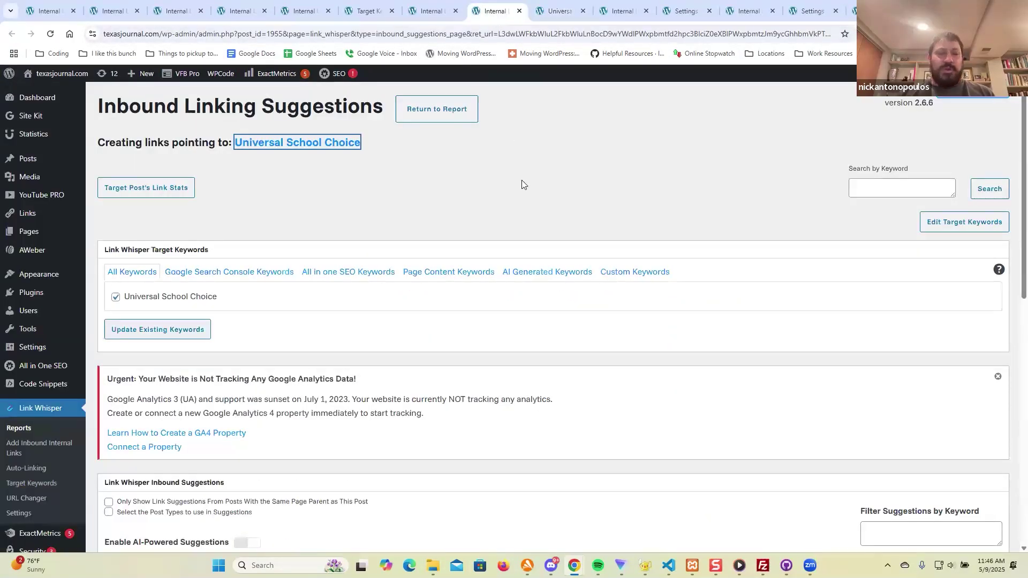
Step: Add an inbound link to Universal School Choice from School Vouchers on the phrase "good government schools", and close both Universal School Choice tabs
scroll(517, 172, down, 12)
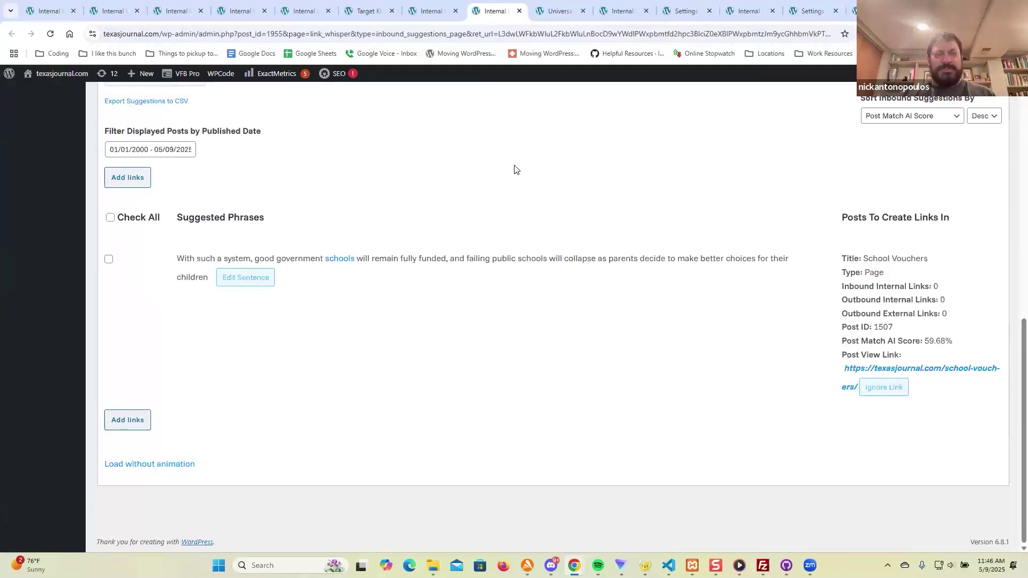
click(109, 259)
scroll(305, 284, up, 12)
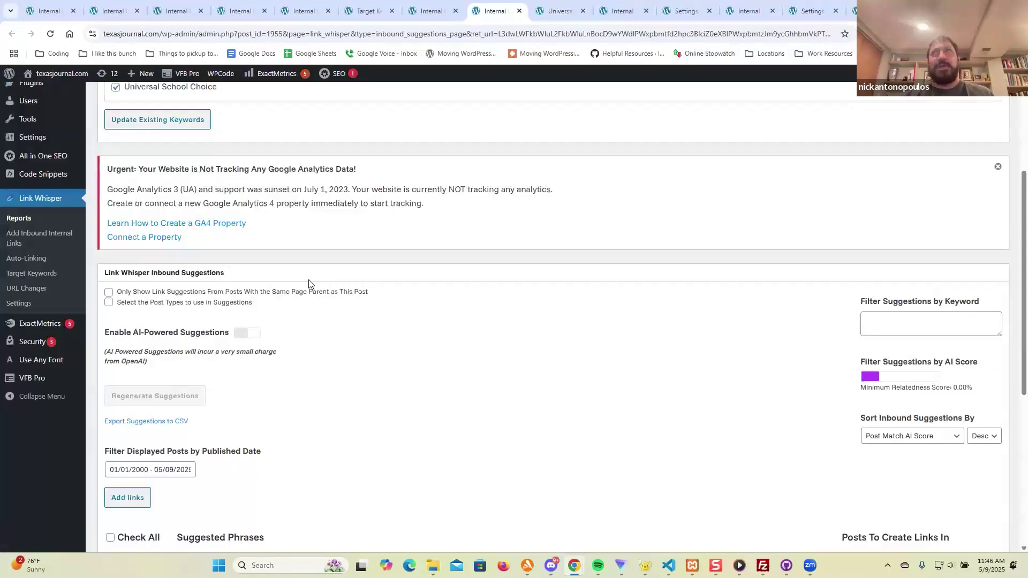
scroll(310, 281, down, 12)
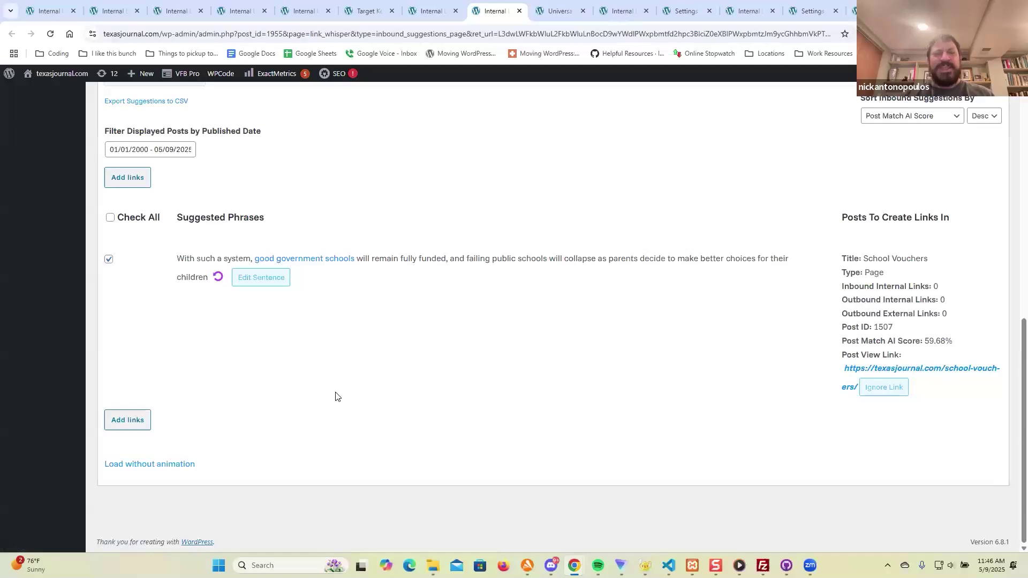
click(136, 420)
scroll(524, 343, up, 4)
scroll(526, 346, up, 2)
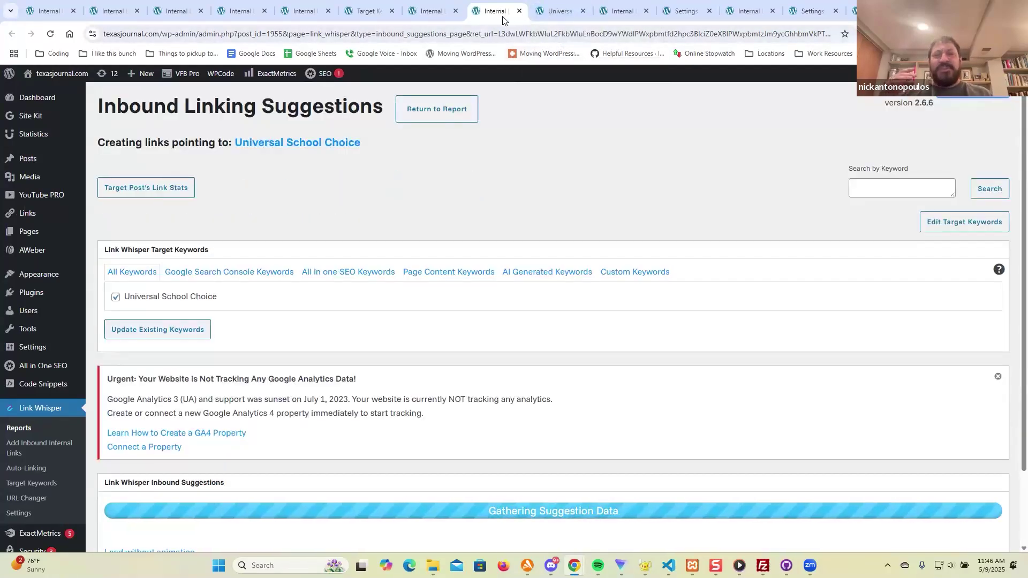
click(519, 10)
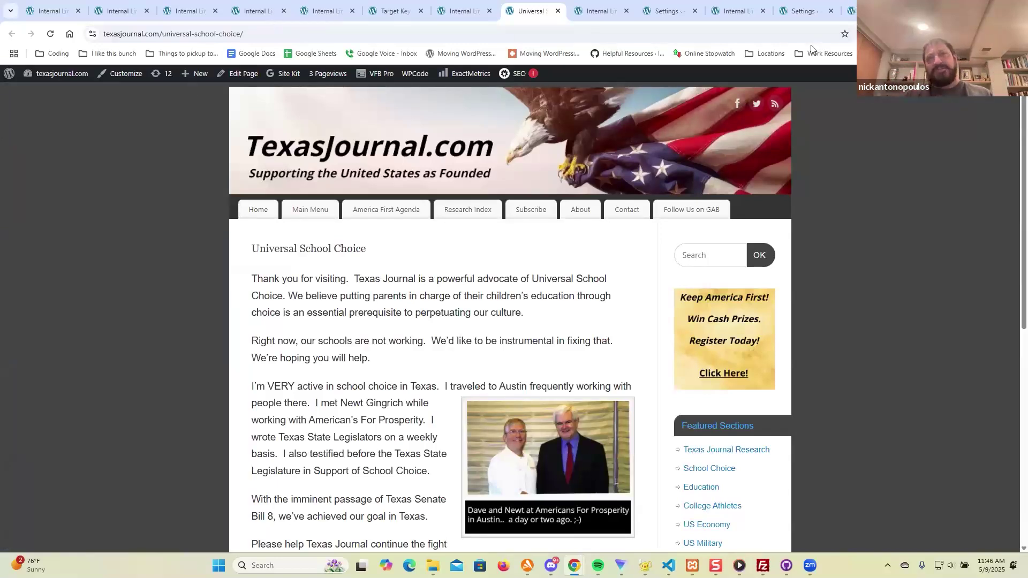
click(558, 11)
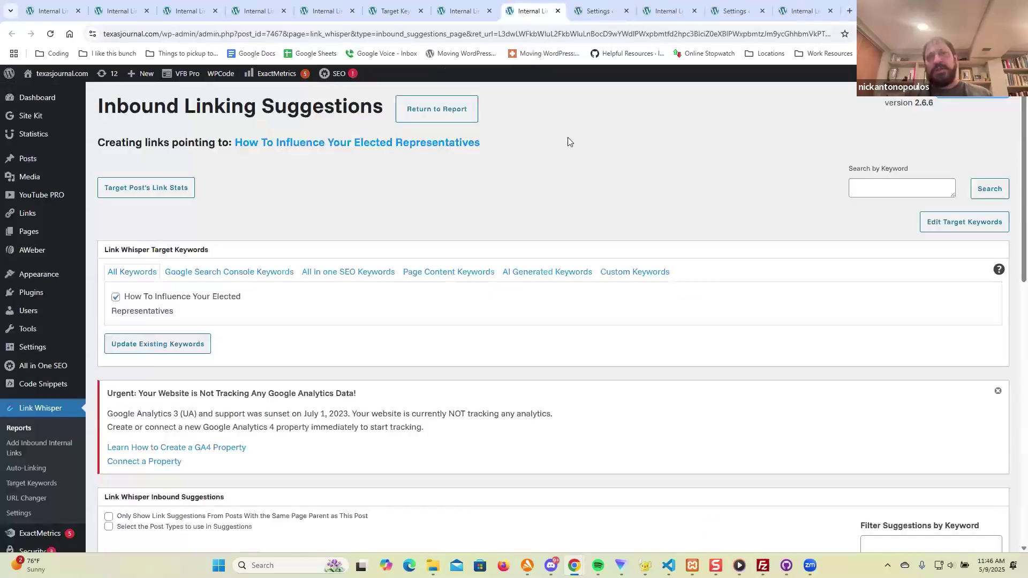
Step: Add the suggested "influence in national elections" inbound link to How To Influence Your Elected Representatives, and close the ignored-posts Settings tab
scroll(479, 169, down, 9)
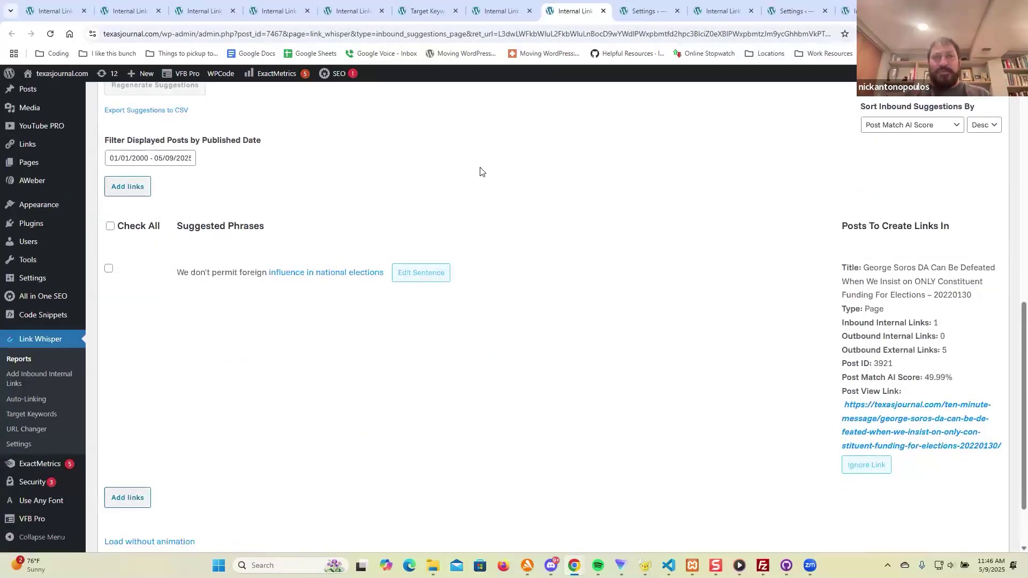
click(108, 269)
click(114, 185)
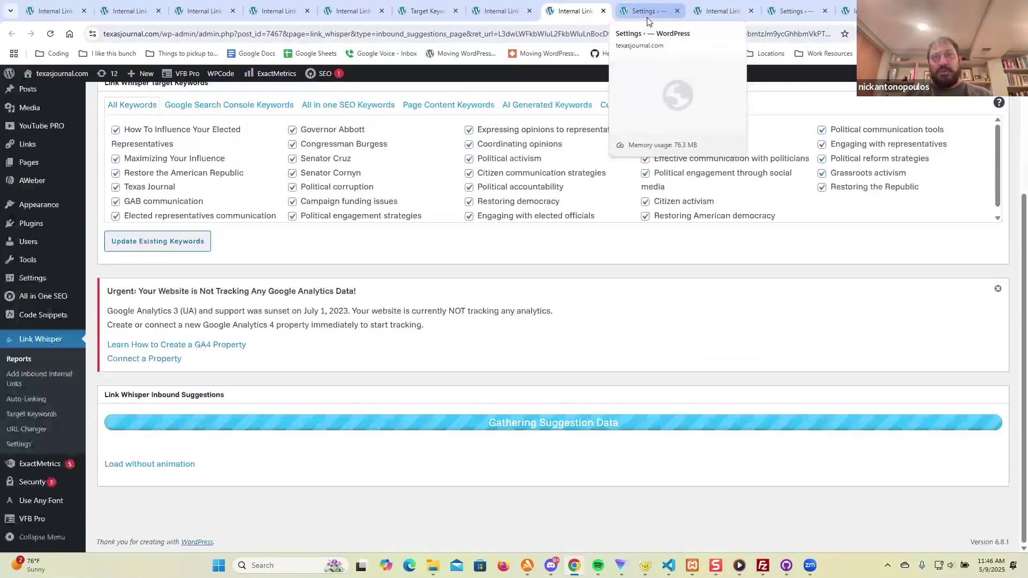
click(647, 17)
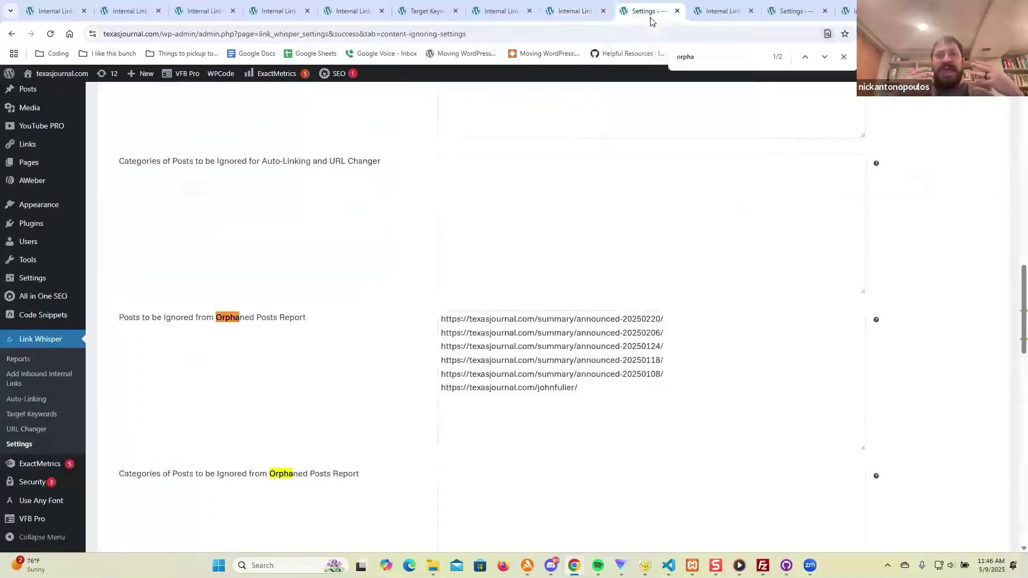
key(ctrl+w)
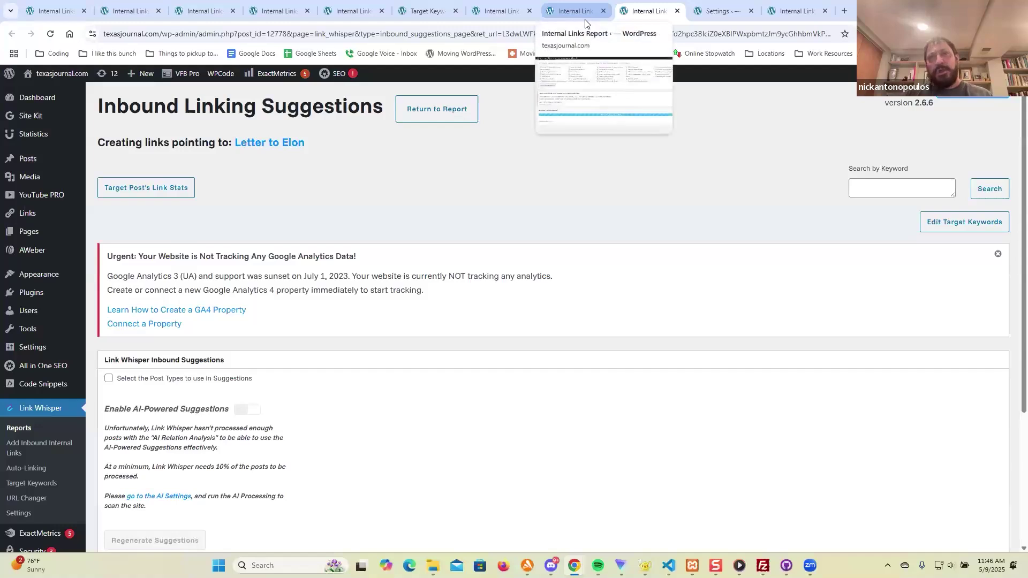
Step: Review the inbound linking suggestions for Letter to Elon and briefly check its target keywords
scroll(662, 152, down, 3)
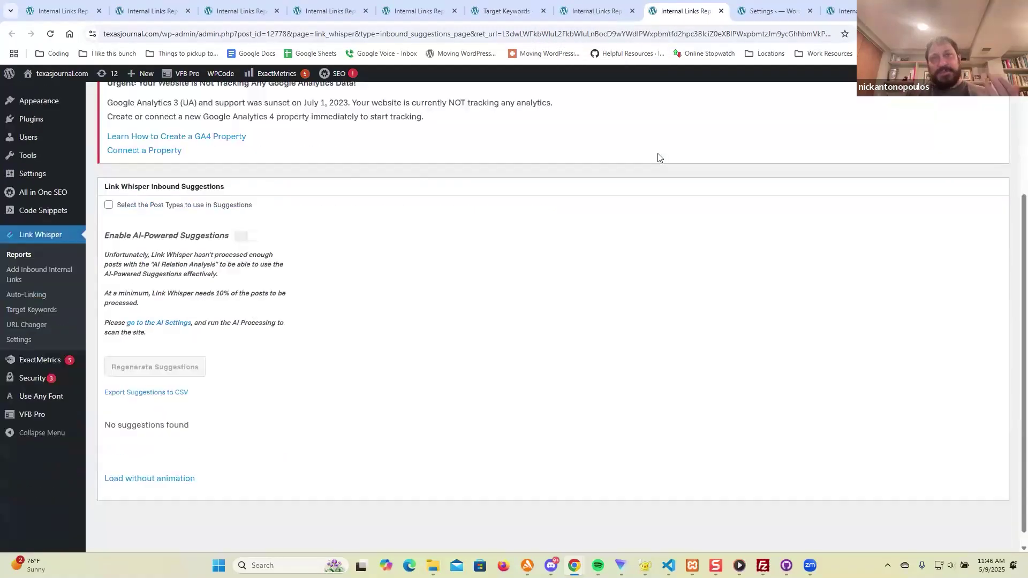
scroll(655, 159, up, 3)
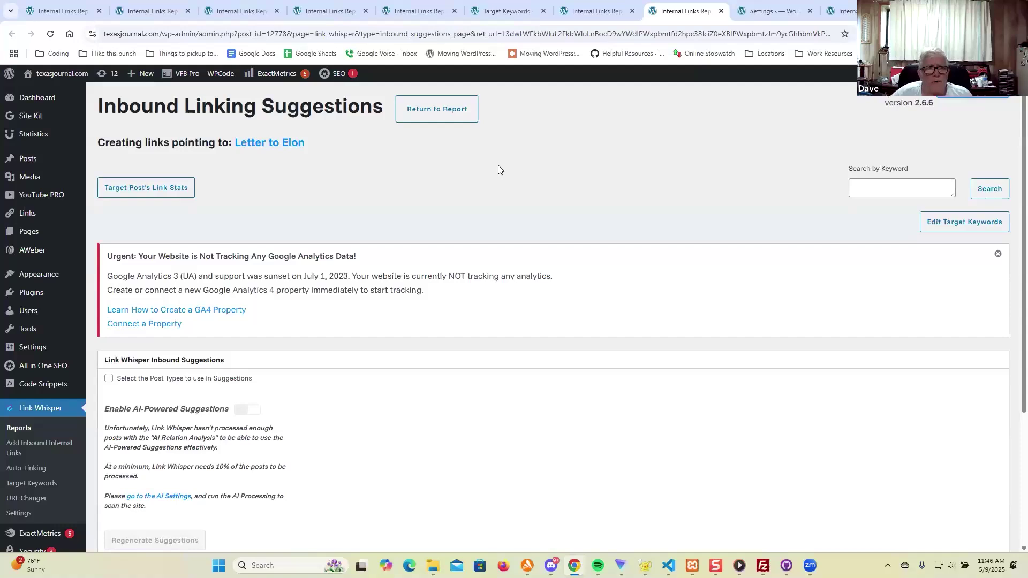
scroll(498, 169, down, 3)
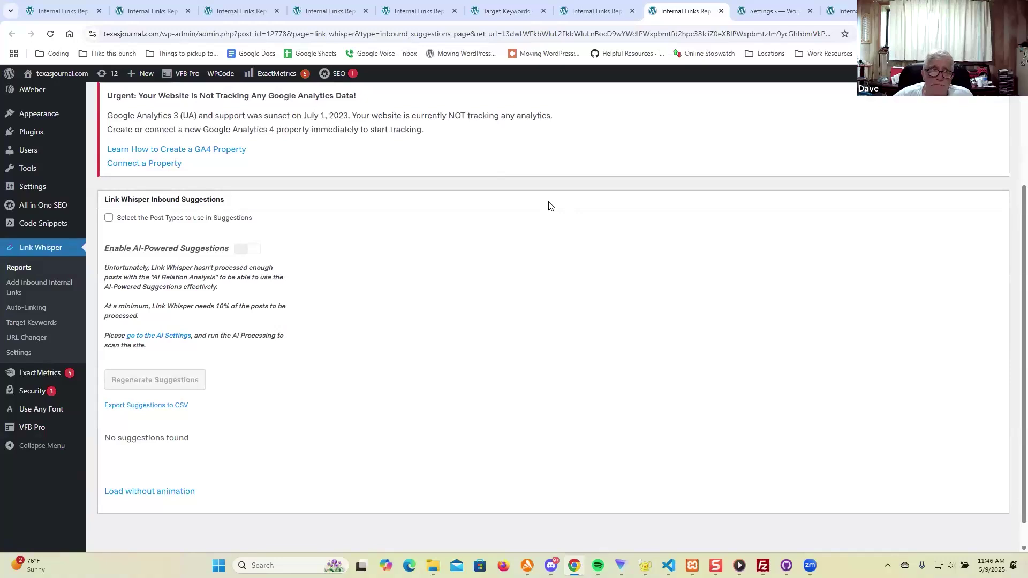
scroll(549, 206, up, 3)
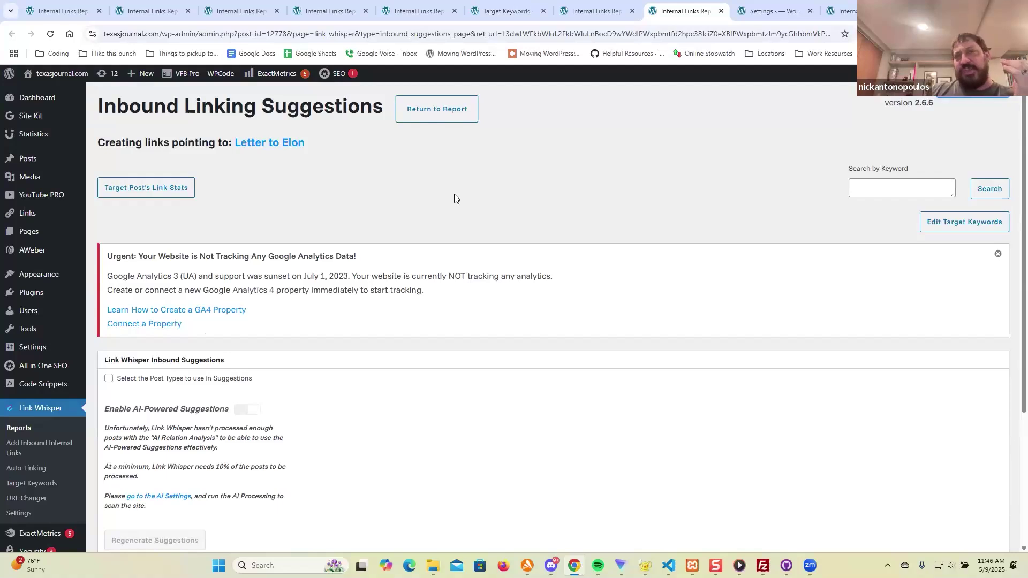
click(948, 225)
click(949, 225)
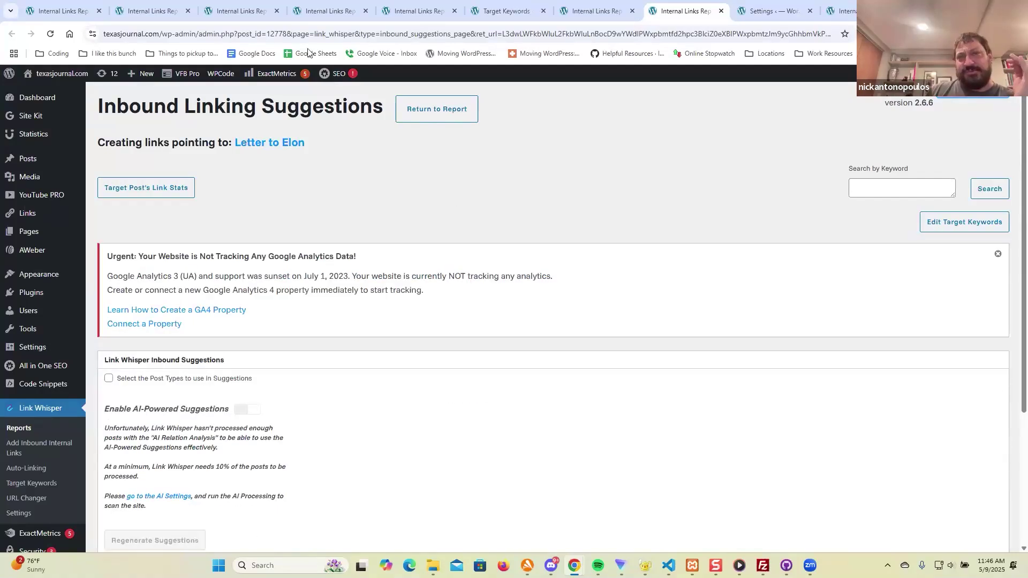
click(237, 12)
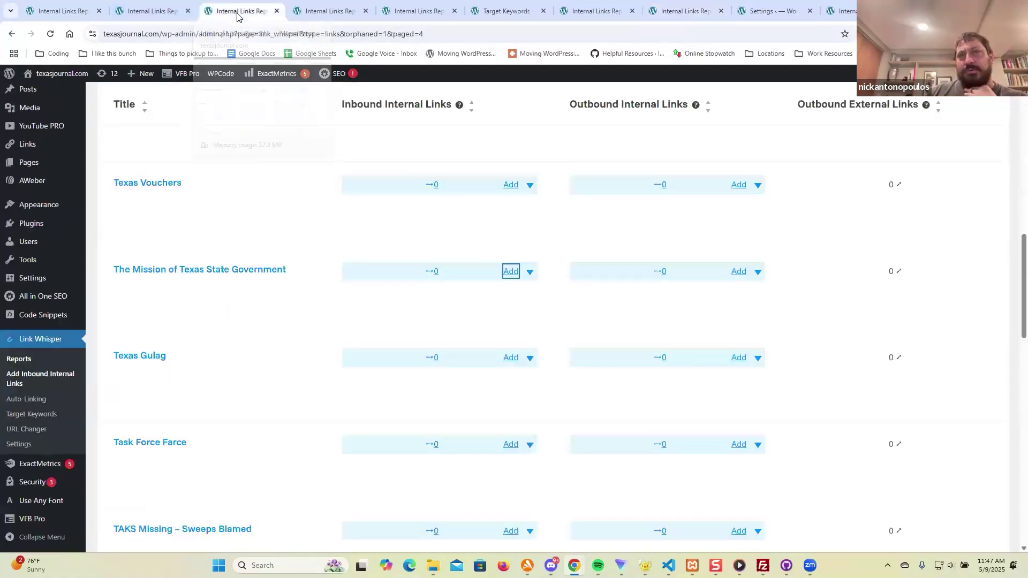
click(161, 15)
click(403, 15)
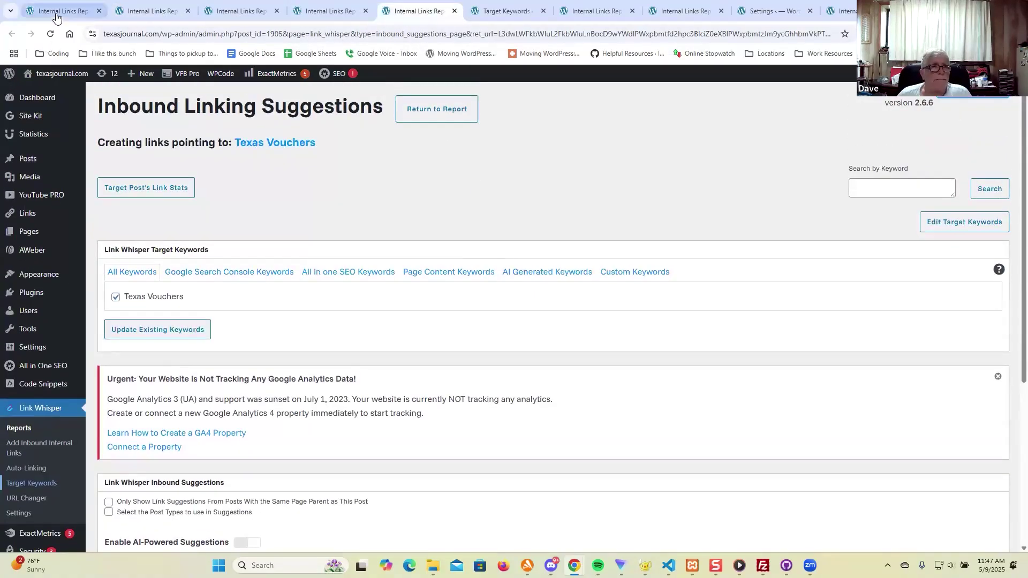
click(178, 13)
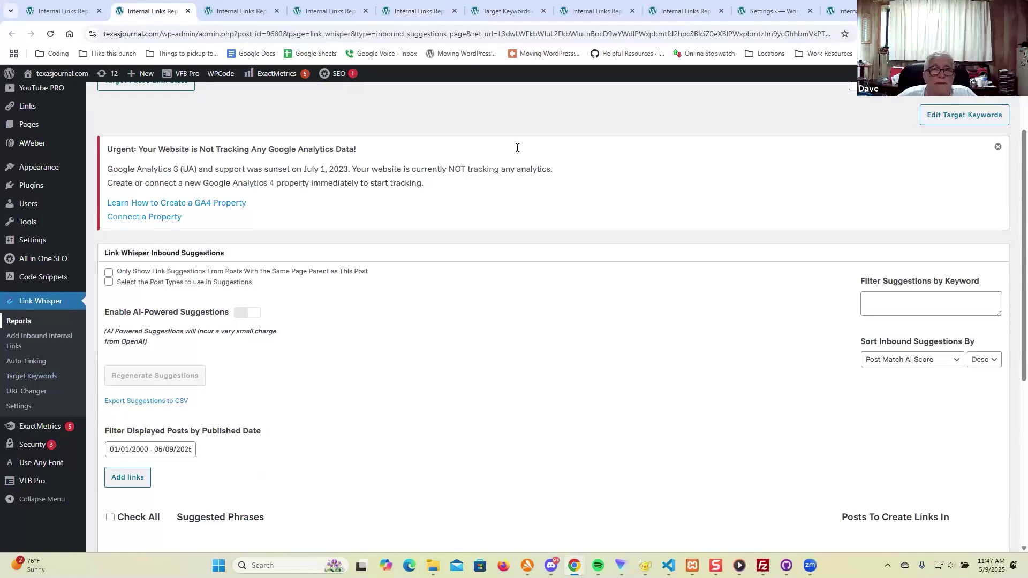
Step: Review the posts' active keywords on the Target Keywords page, and close that page and the Unfunded Mandates That Matter suggestions tab
click(506, 12)
scroll(879, 249, down, 18)
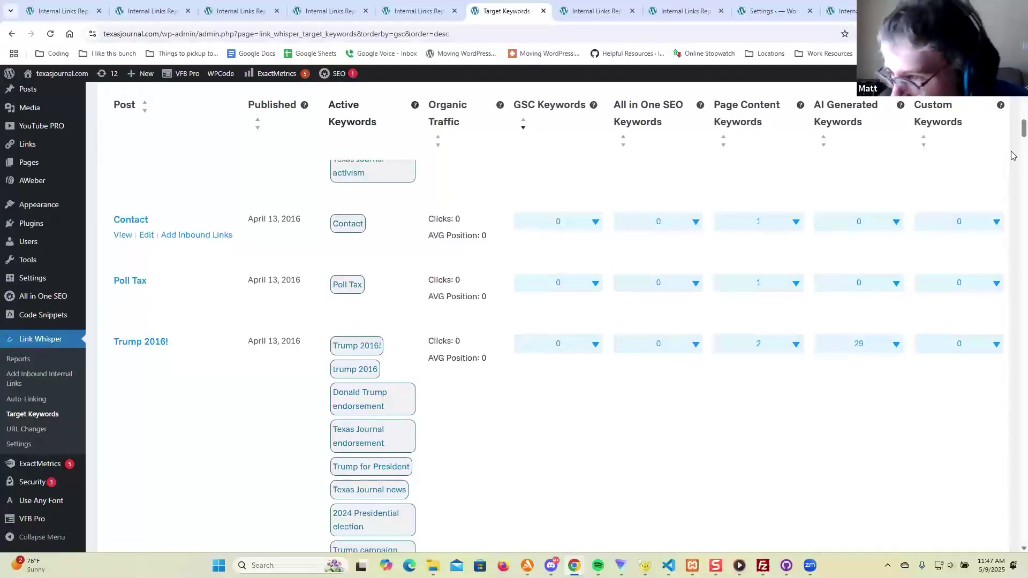
scroll(1012, 156, down, 5)
scroll(1012, 232, down, 10)
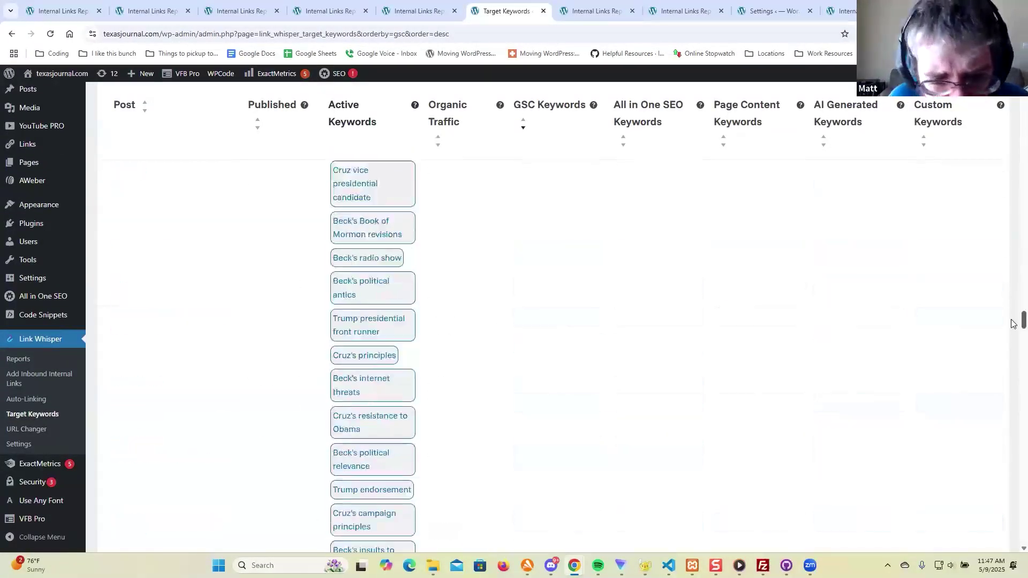
scroll(1012, 324, down, 15)
scroll(1013, 453, down, 20)
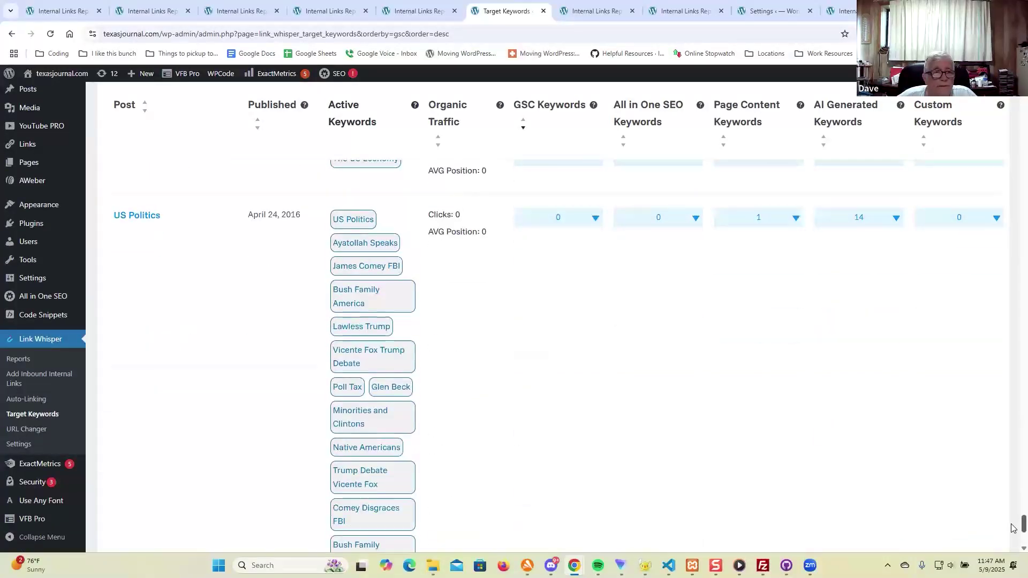
scroll(1014, 528, up, 2)
scroll(1013, 525, up, 20)
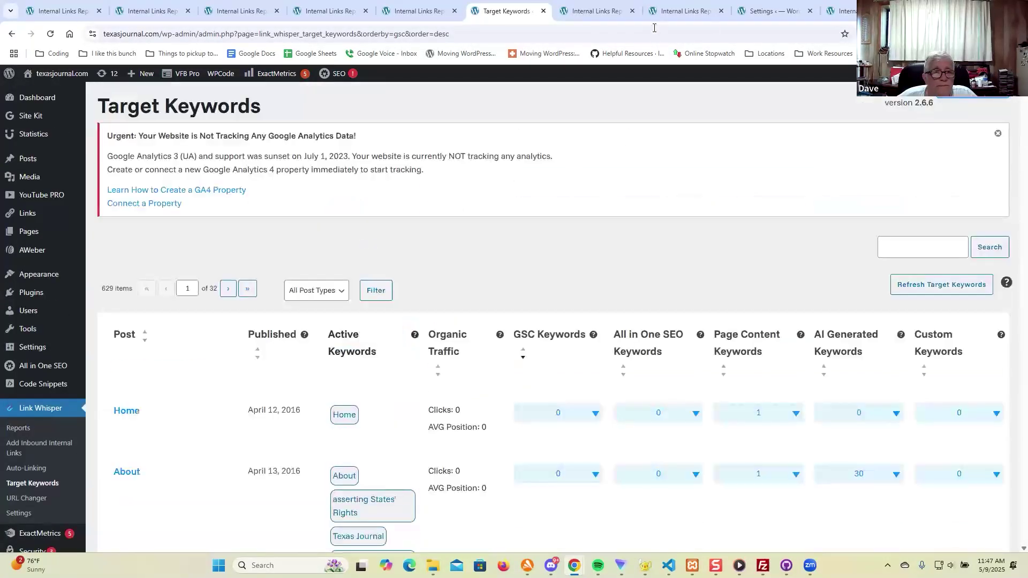
middle_click(512, 14)
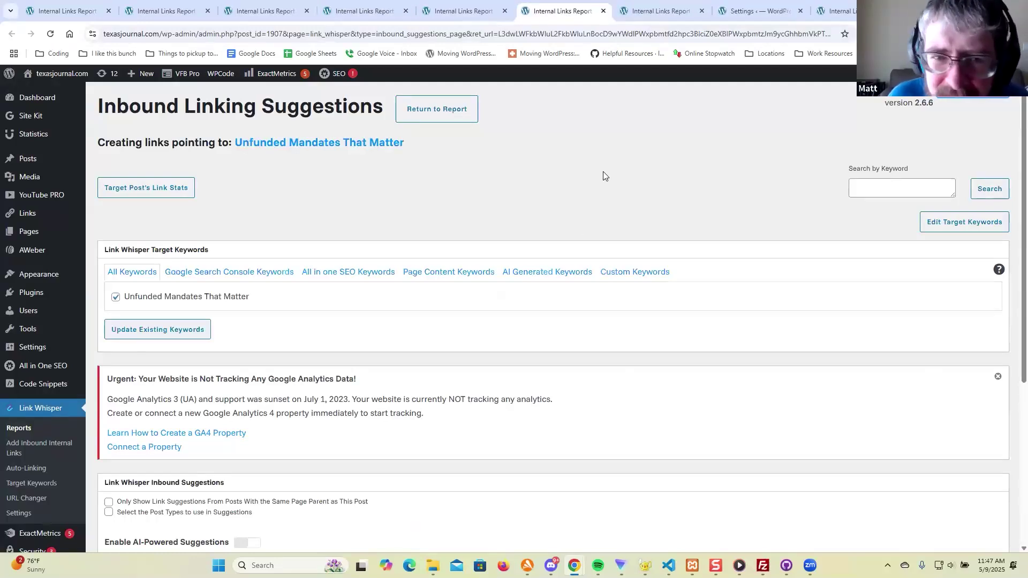
key(ctrl+w)
Step: Return to the Link Whisper dashboard, reload it, and review the Link Insights and Link Health sections
click(182, 11)
click(89, 10)
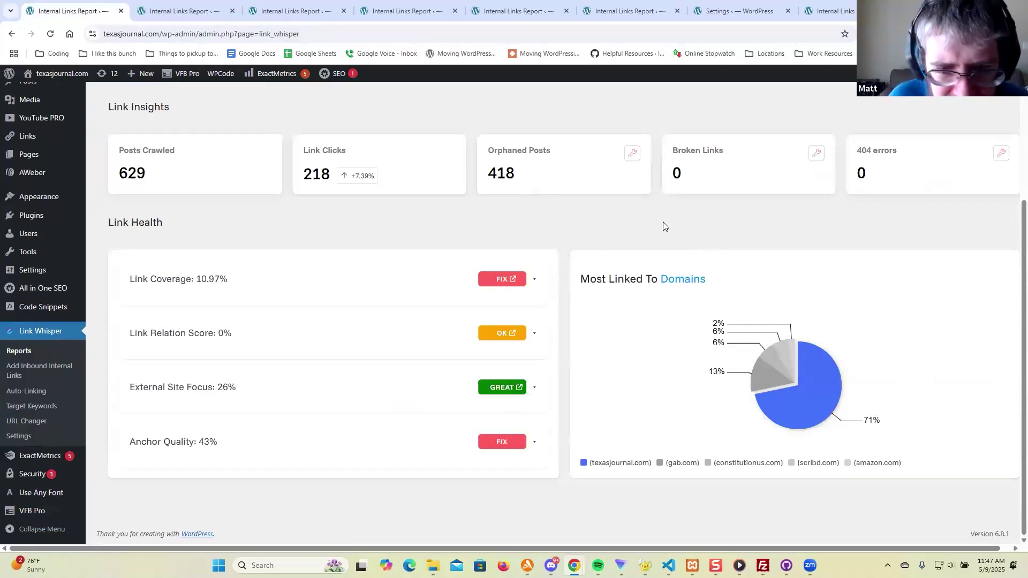
scroll(663, 222, up, 3)
click(648, 7)
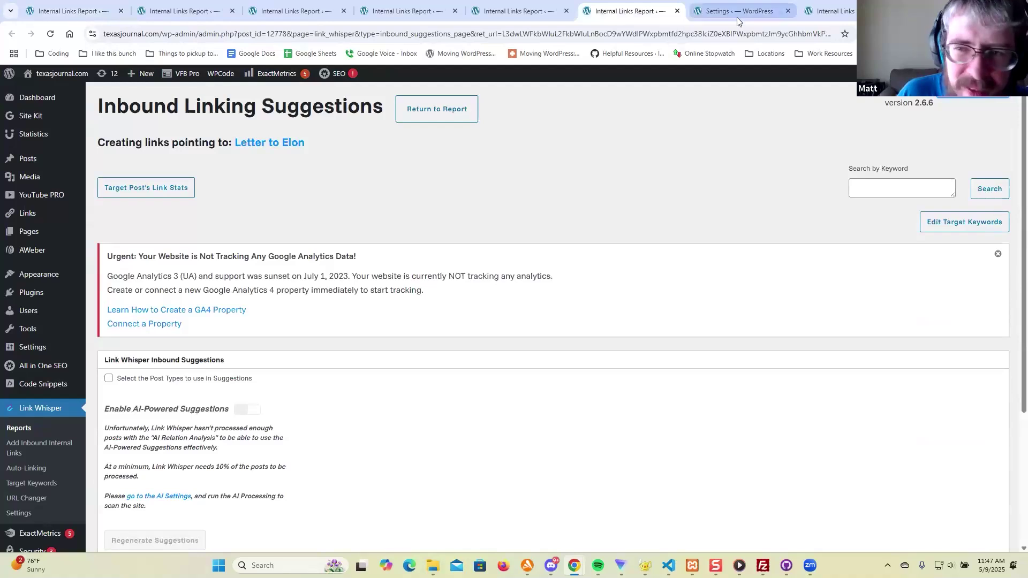
mouse_move(737, 12)
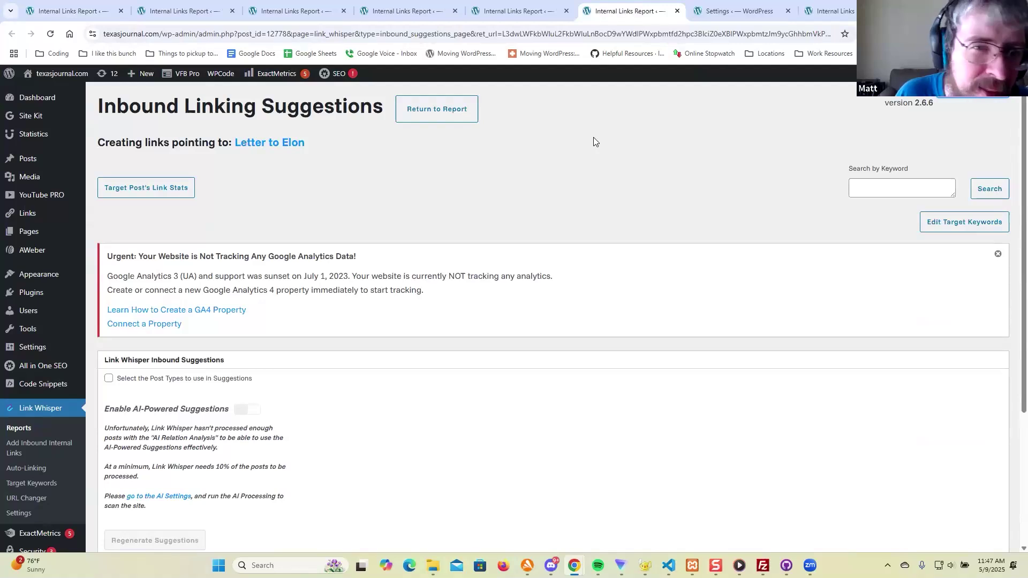
click(86, 11)
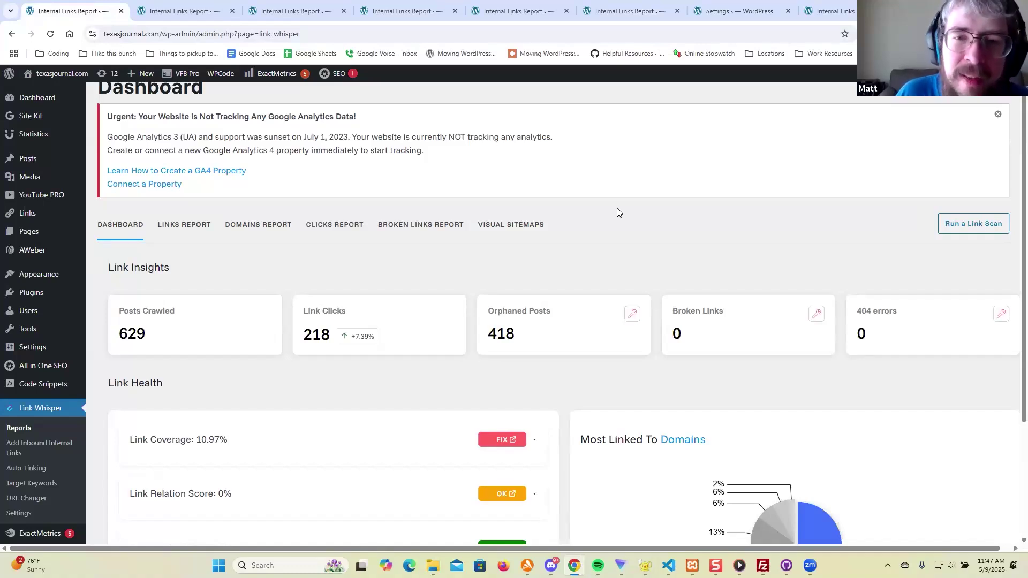
scroll(618, 212, down, 1)
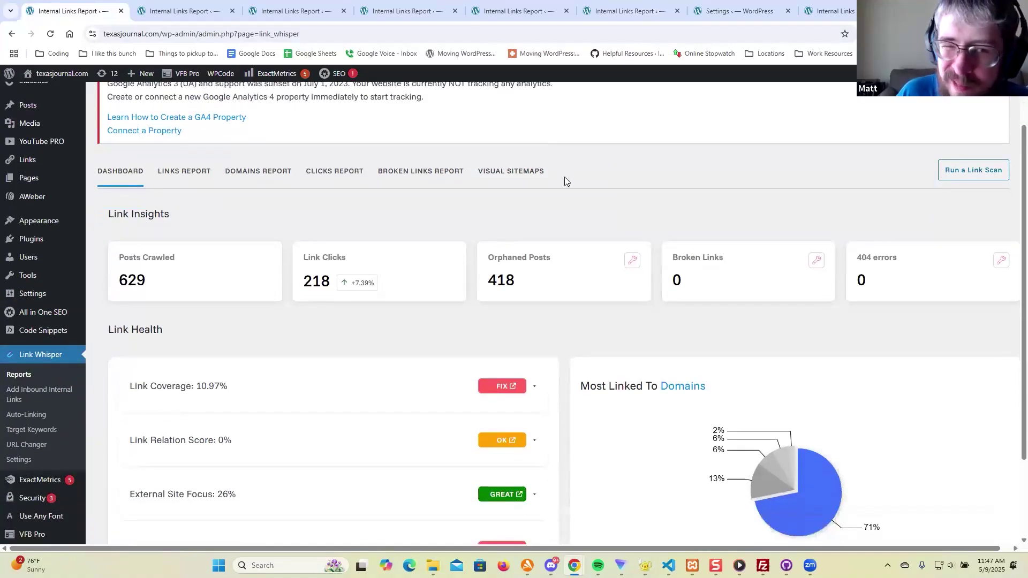
click(50, 34)
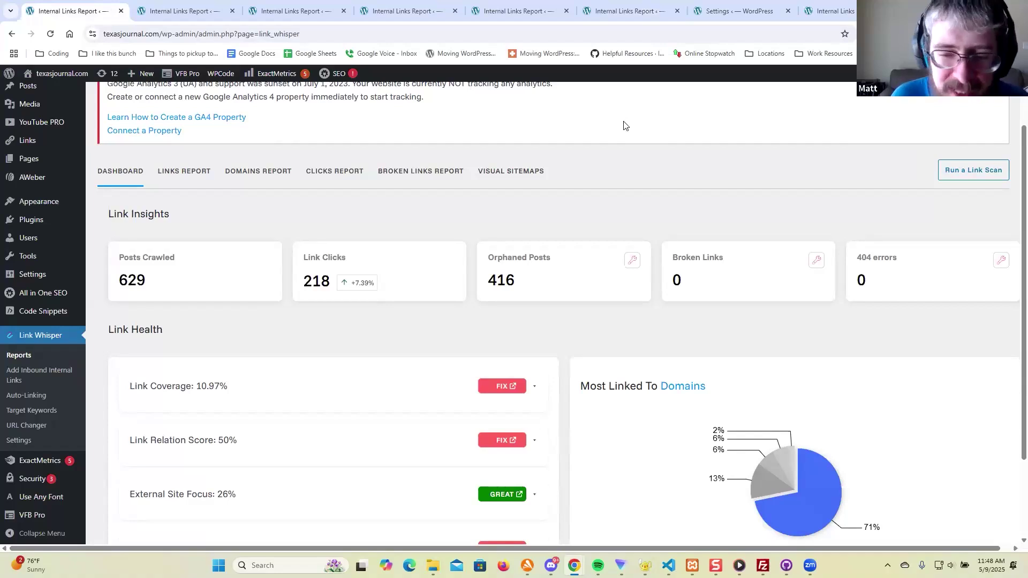
scroll(624, 126, down, 2)
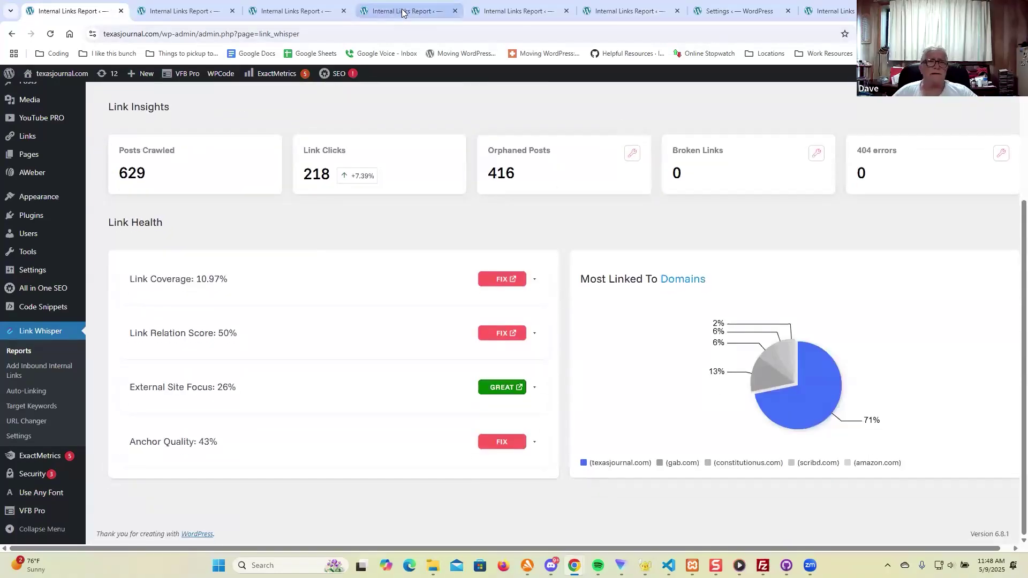
Step: Check the live Texas Vouchers post, and close the suggestion tabs for The Mission of Texas State Government, Texas Vouchers and Letter to Elon
click(399, 16)
scroll(459, 172, up, 2)
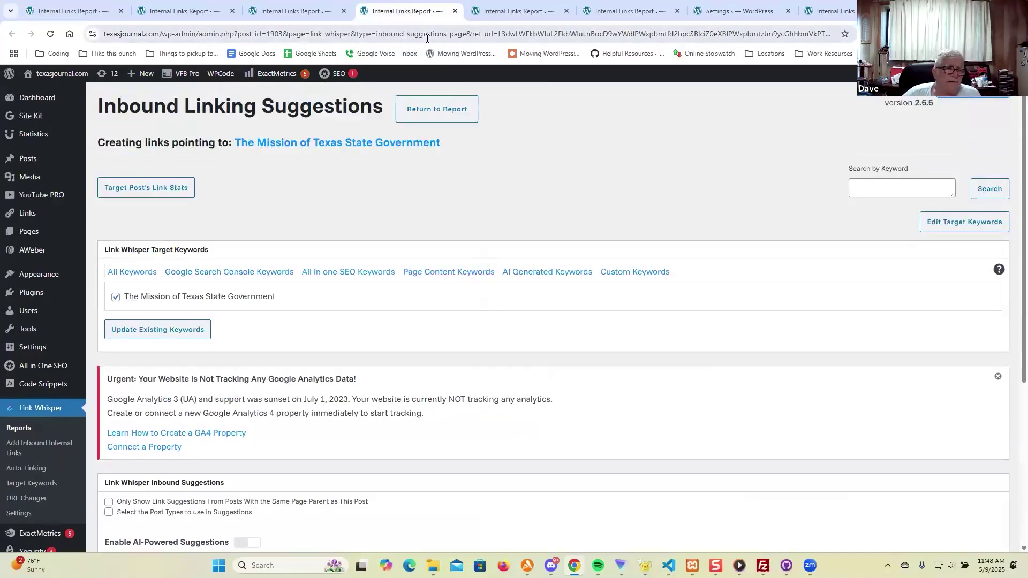
middle_click(405, 11)
click(278, 152)
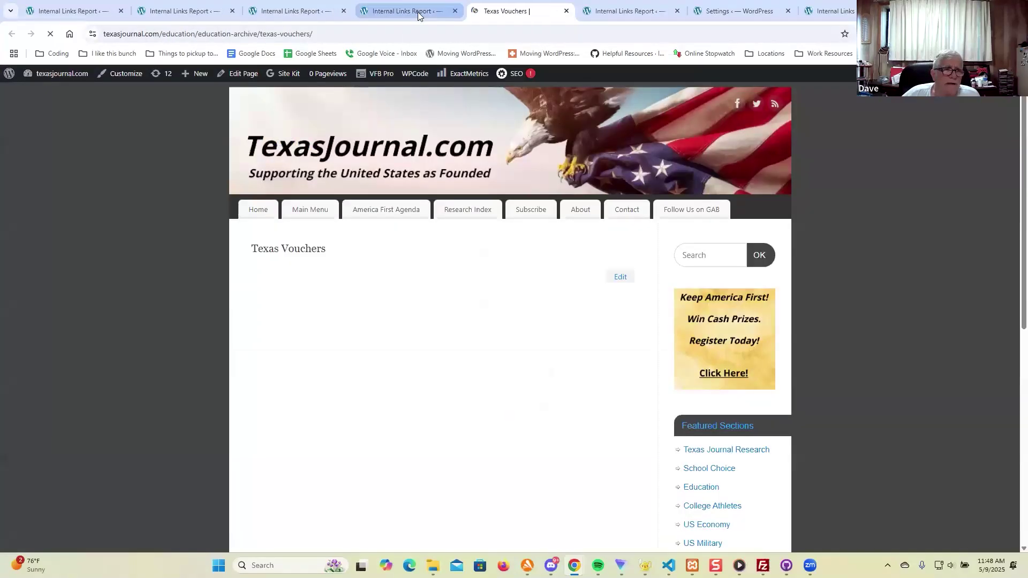
middle_click(498, 12)
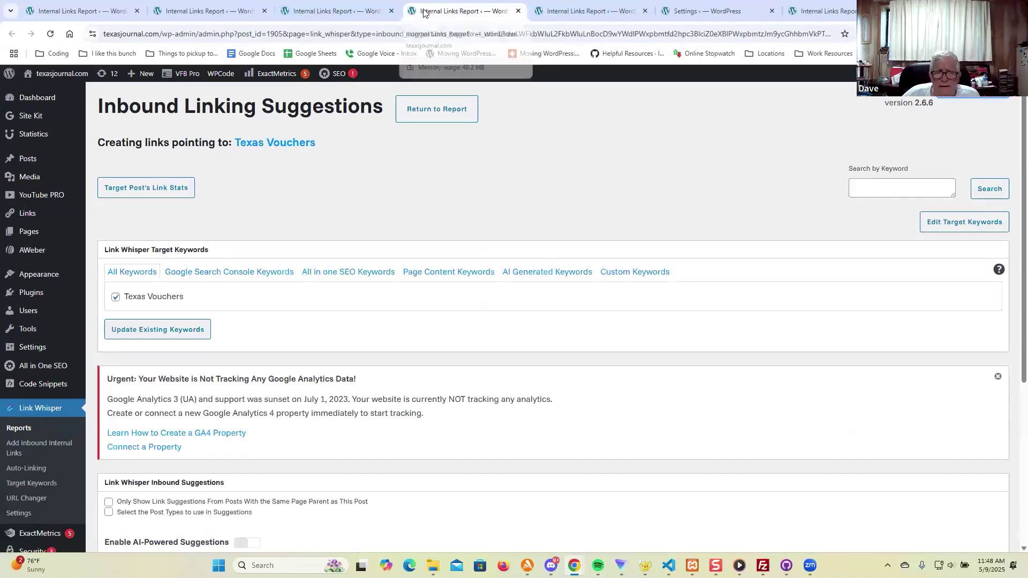
middle_click(423, 12)
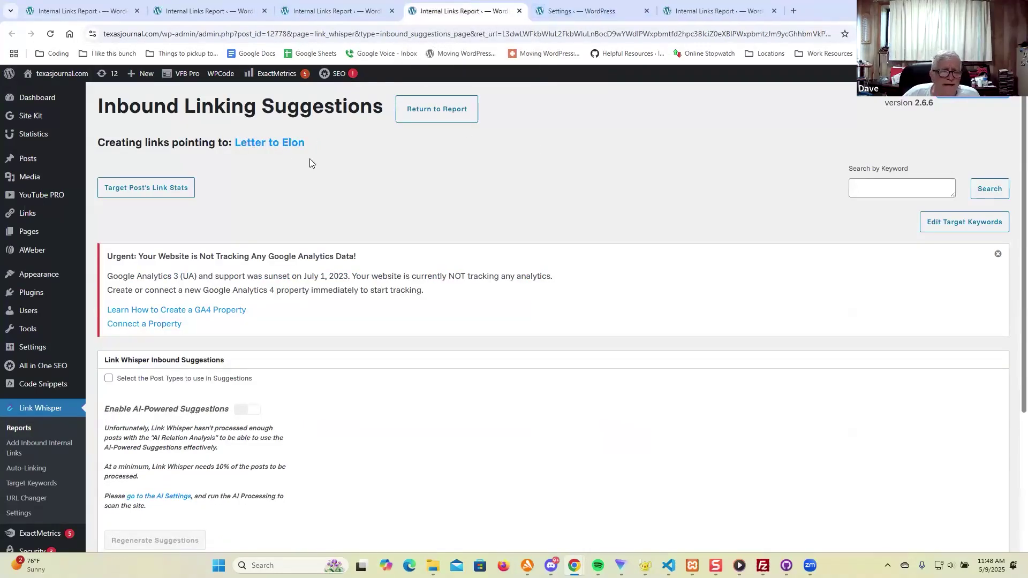
middle_click(438, 16)
Step: Check the AI processing progress, and open the inbound suggestions for Hustling The Homeless in a new tab from the orphaned posts report
click(325, 17)
click(420, 12)
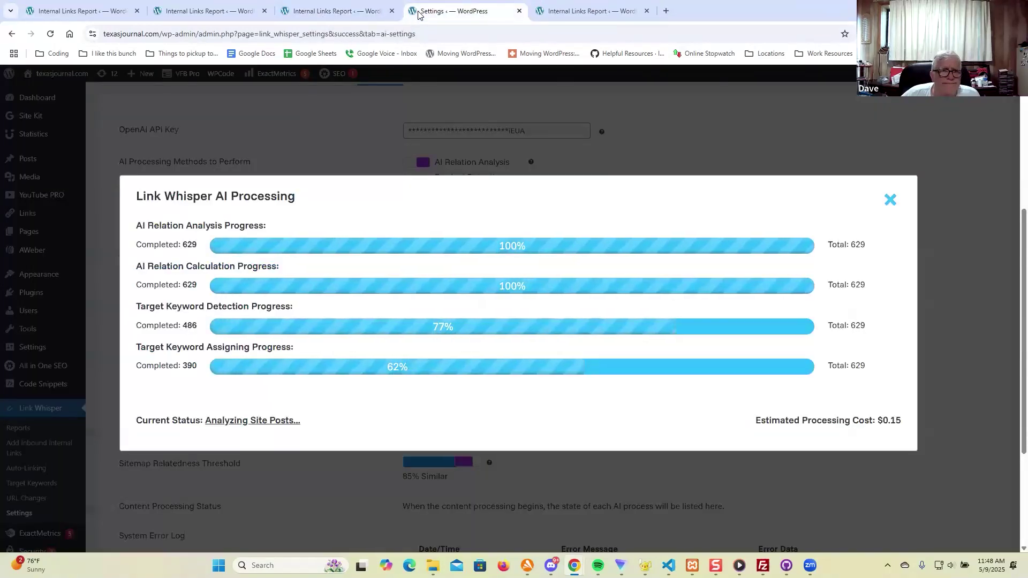
click(299, 14)
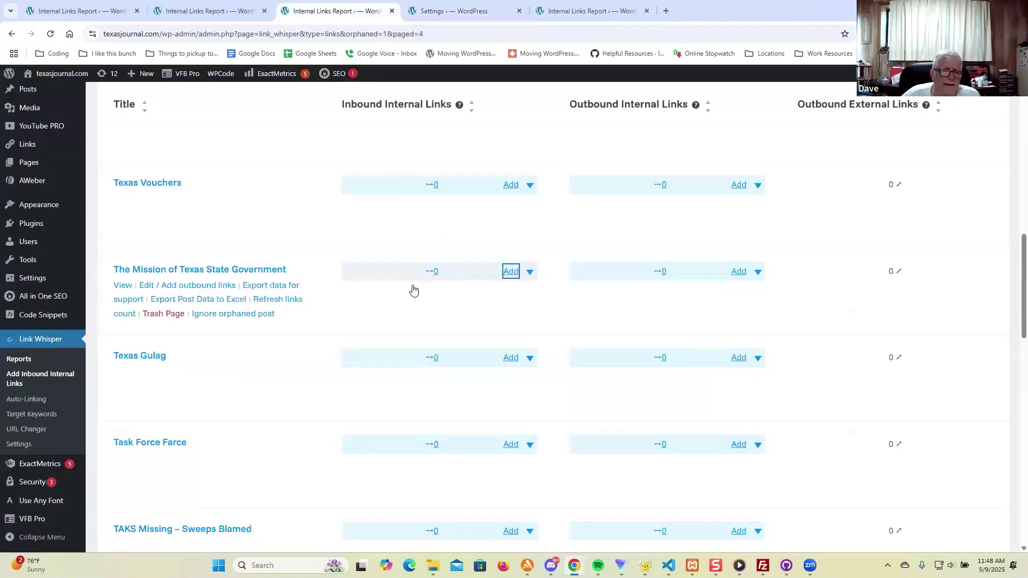
scroll(412, 284, down, 3)
scroll(408, 278, down, 4)
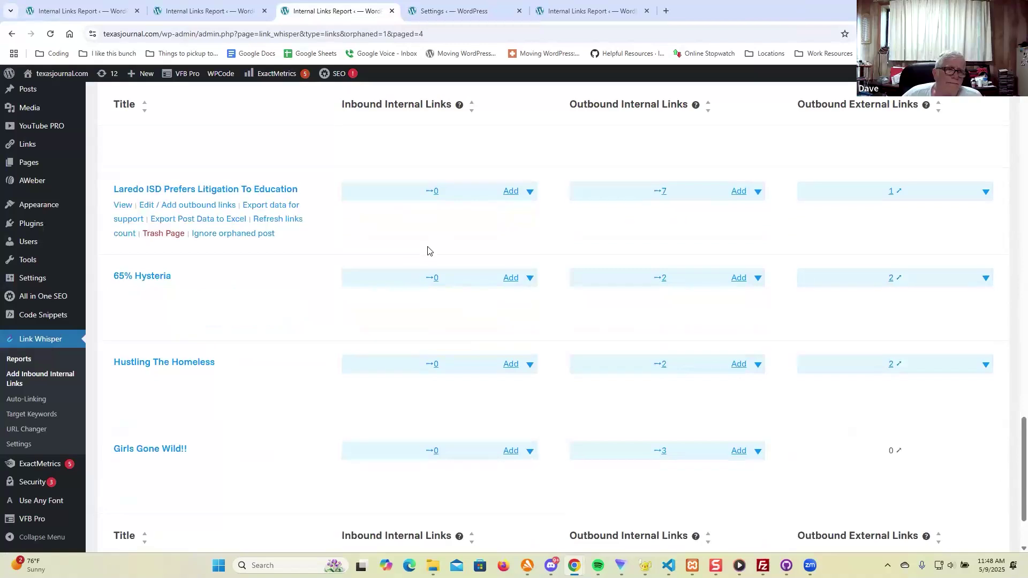
scroll(427, 250, down, 2)
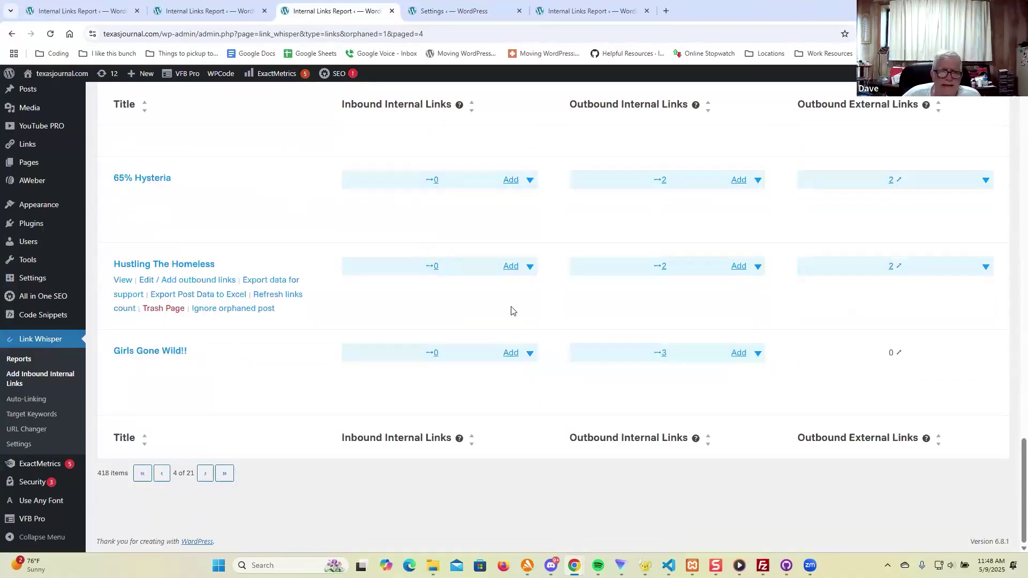
click(511, 266)
click(341, 14)
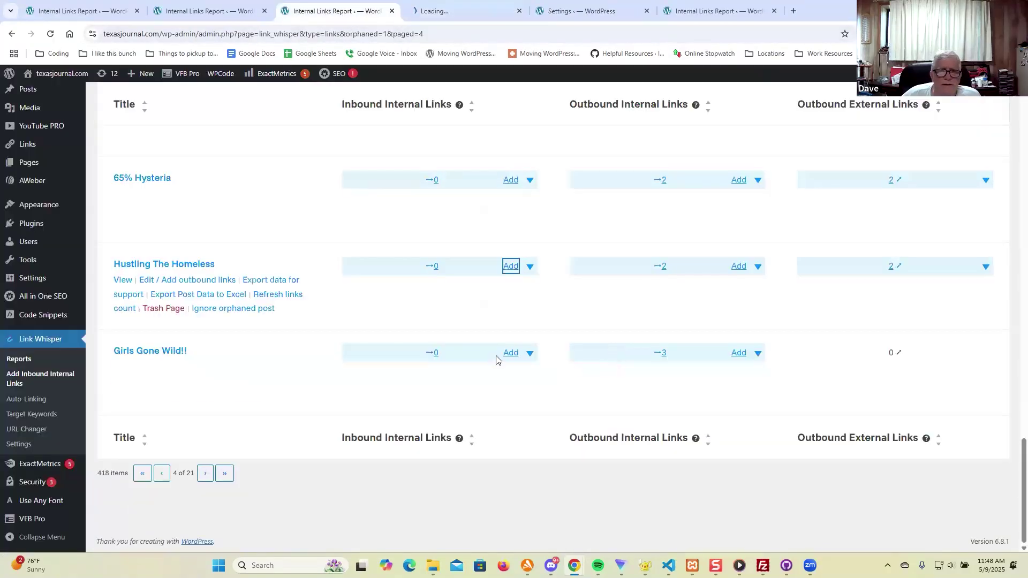
Step: Go to page 5 of the orphaned posts report and open the inbound suggestions for How To Pay For College In Texas
click(205, 477)
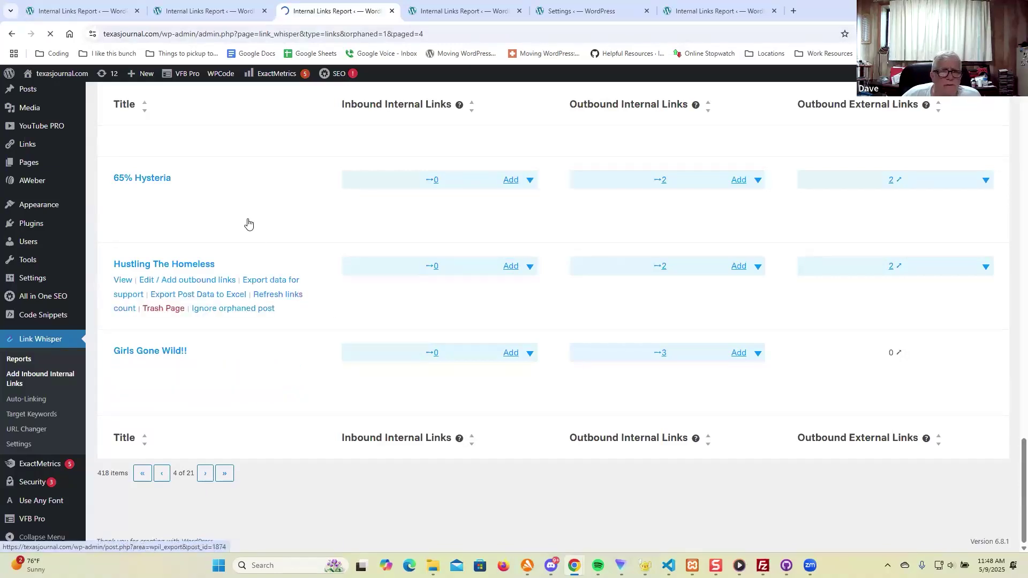
scroll(289, 243, down, 3)
scroll(289, 243, down, 1)
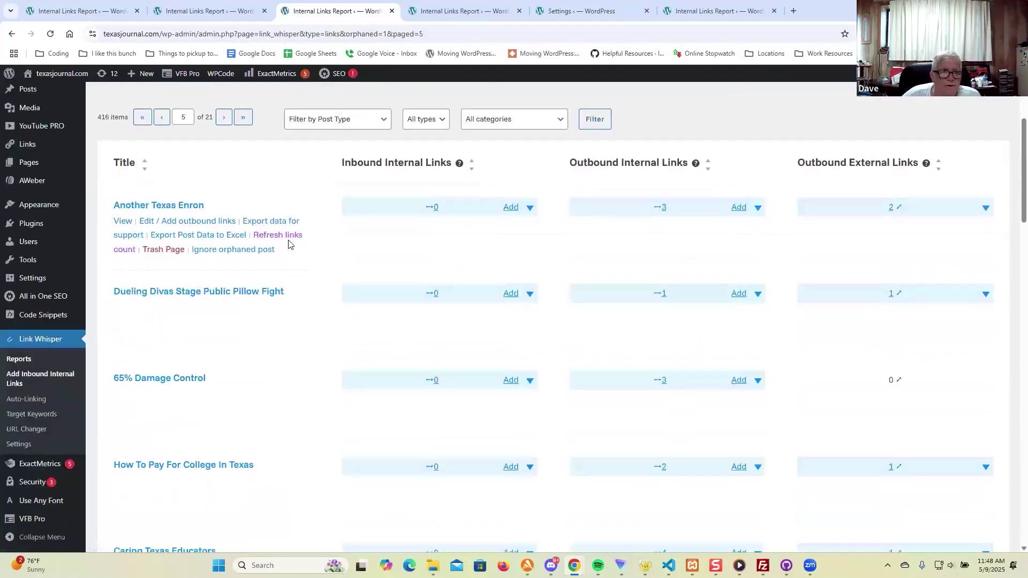
scroll(344, 314, down, 3)
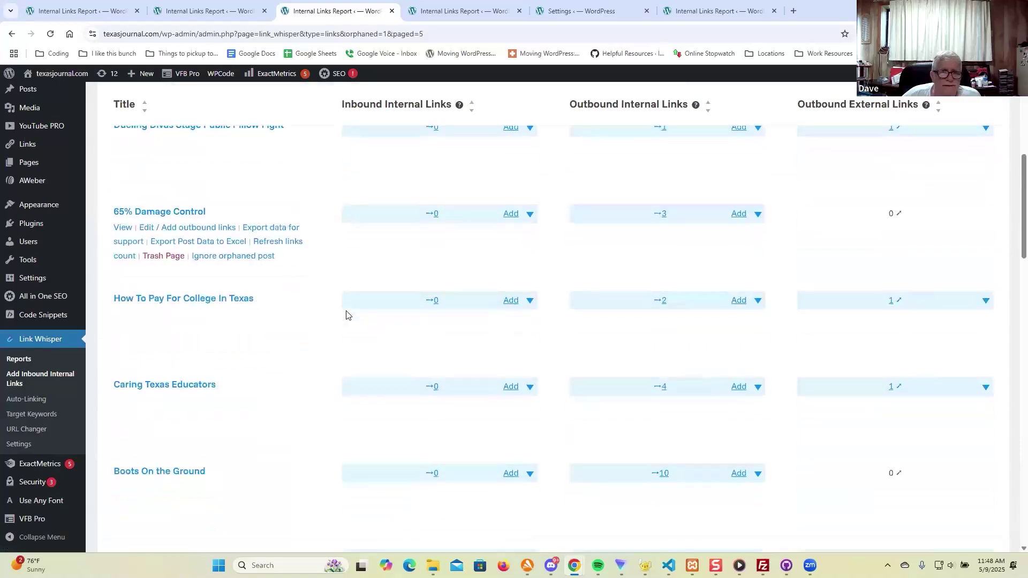
scroll(494, 263, down, 1)
click(511, 249)
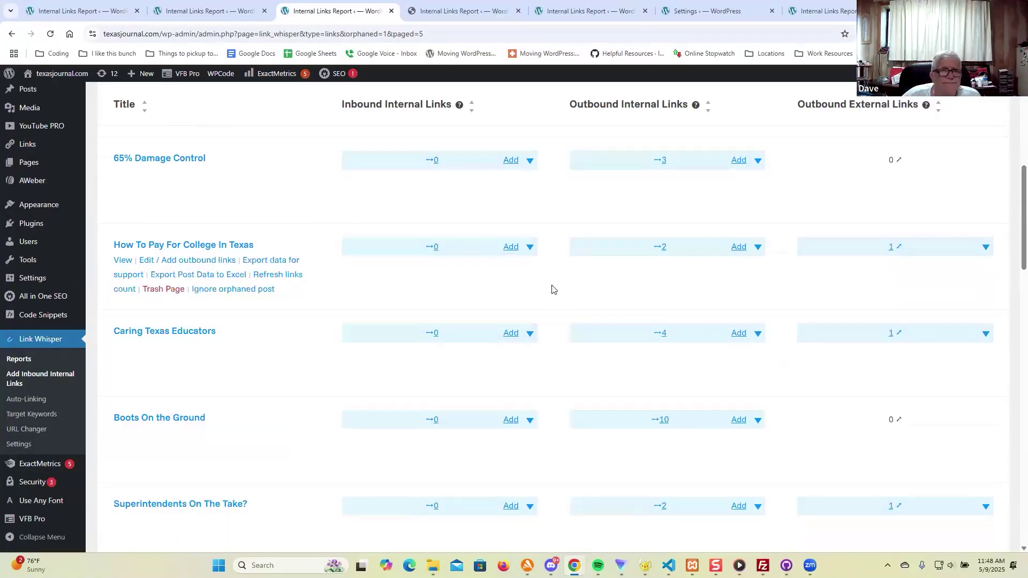
Step: Open the inbound suggestions for Caring Texas Educators in a new tab and return to the orphaned posts report
scroll(552, 287, down, 3)
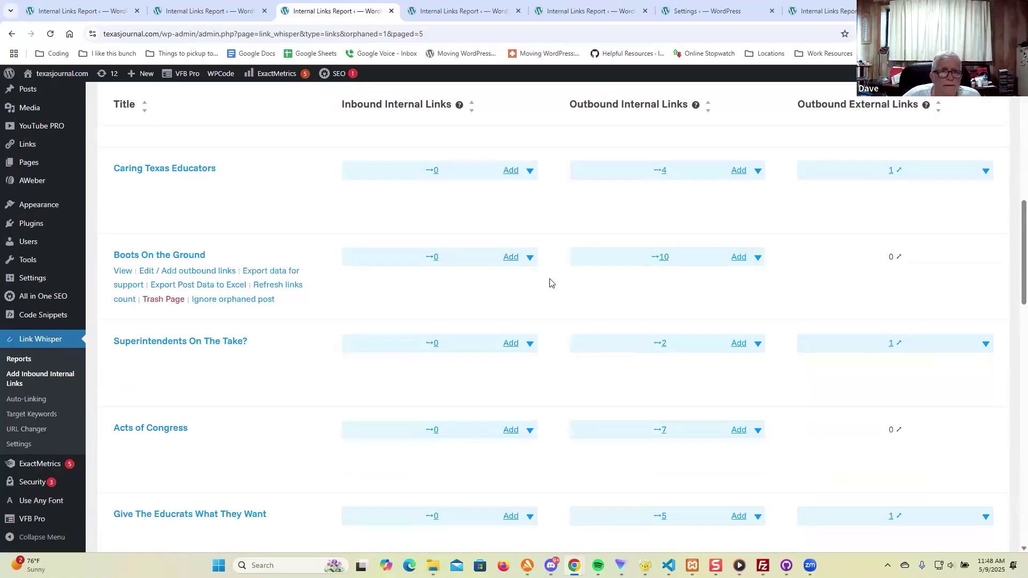
scroll(551, 282, down, 2)
scroll(551, 283, up, 3)
click(511, 226)
click(297, 11)
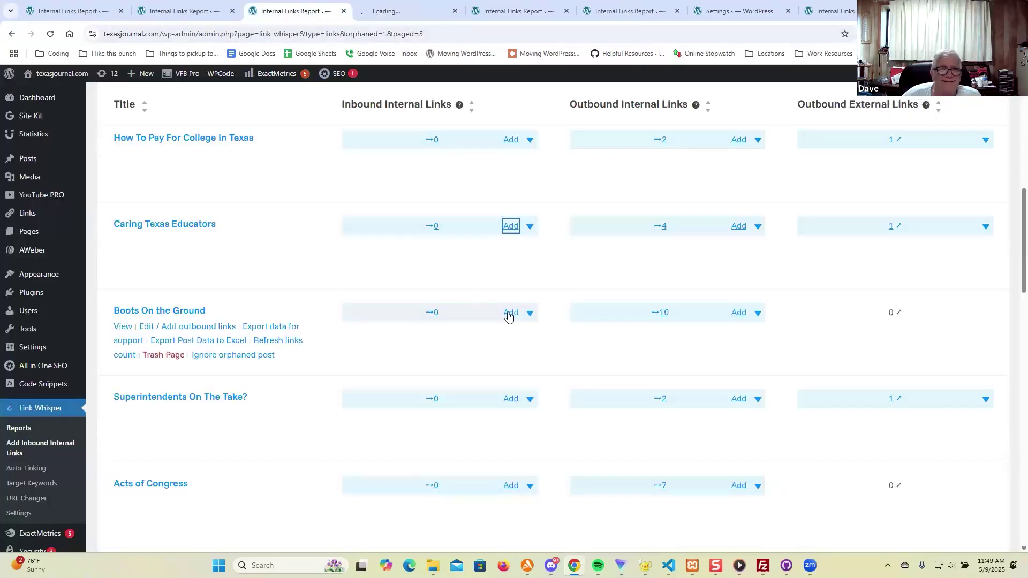
Step: Open the inbound suggestions for Superintendents On The Take? in a new tab, and review those for Hustling The Homeless
scroll(551, 343, down, 3)
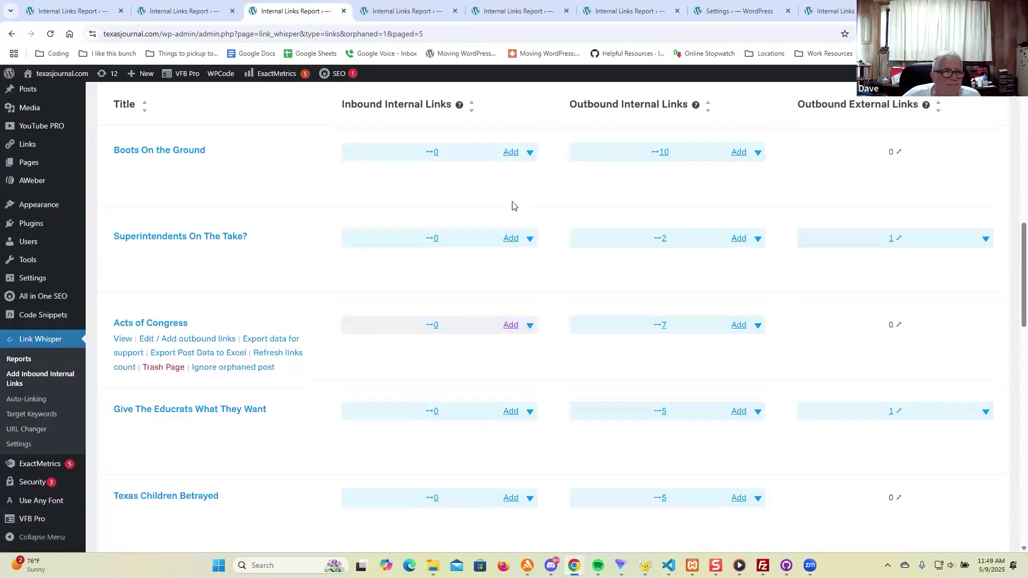
click(511, 238)
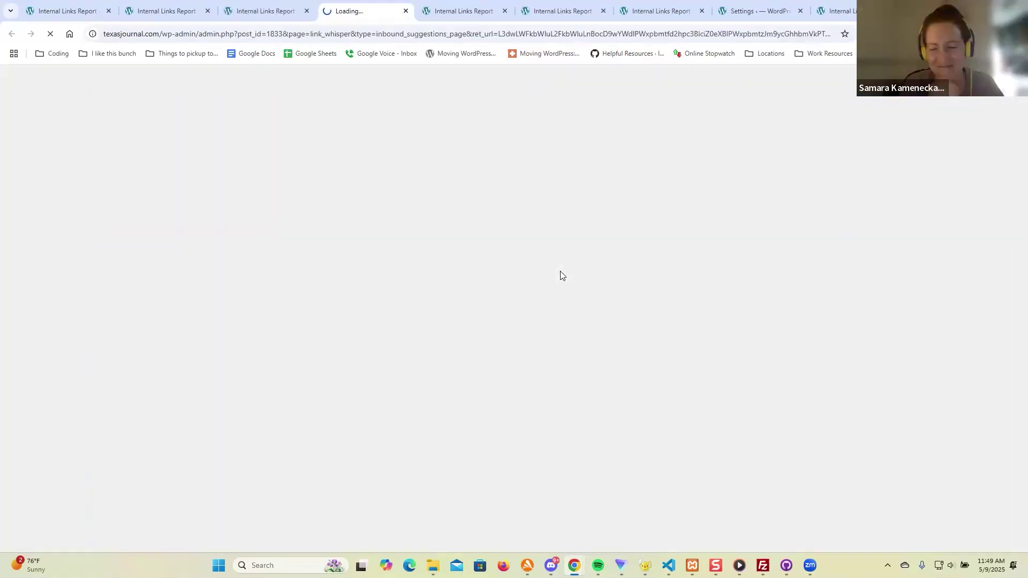
click(653, 12)
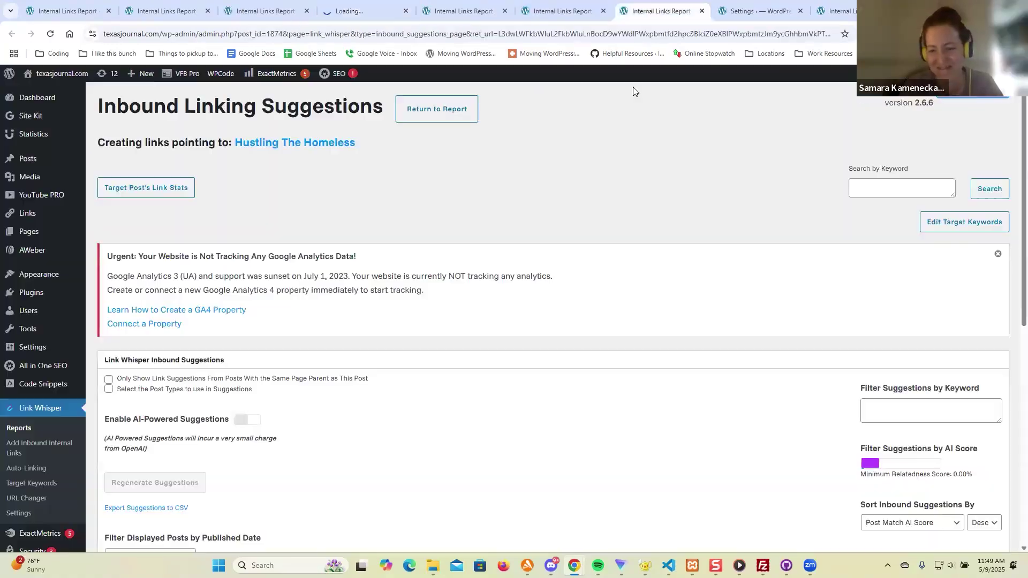
scroll(595, 174, down, 5)
scroll(593, 170, down, 2)
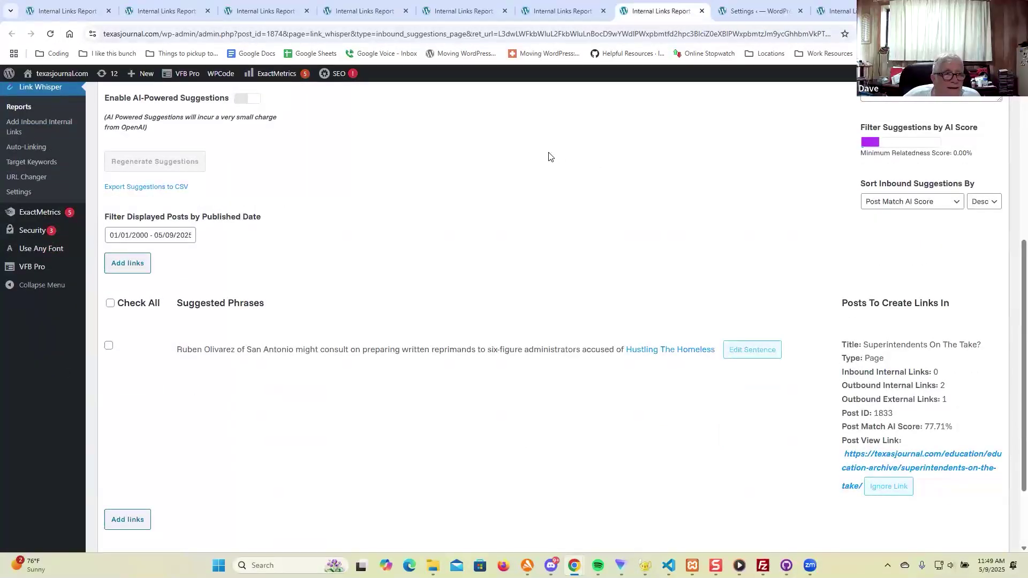
Step: Add the suggested "pay for the child's college" link from Give The Educrats What They Want to How To Pay For College In Texas
click(531, 18)
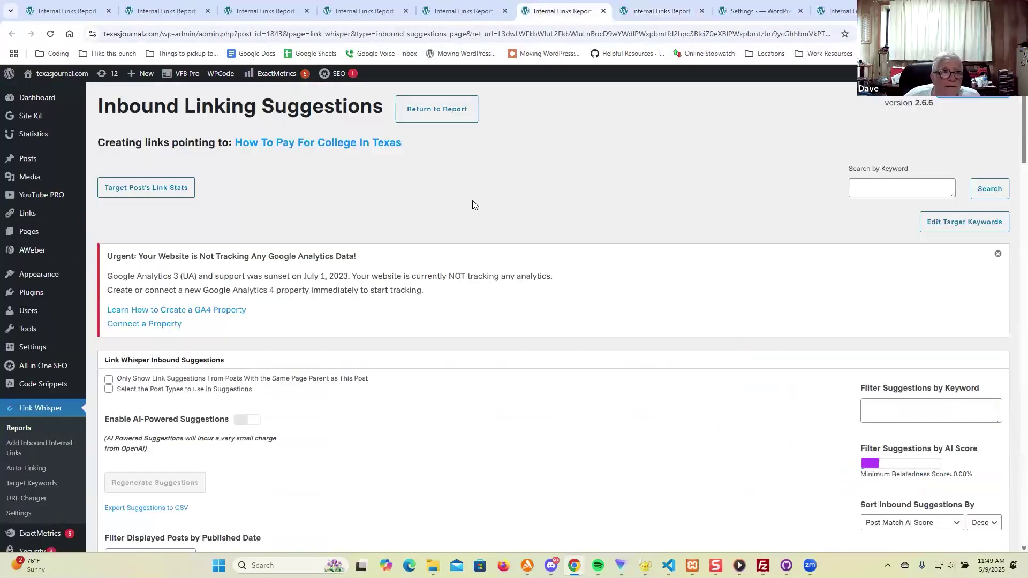
scroll(416, 196, down, 6)
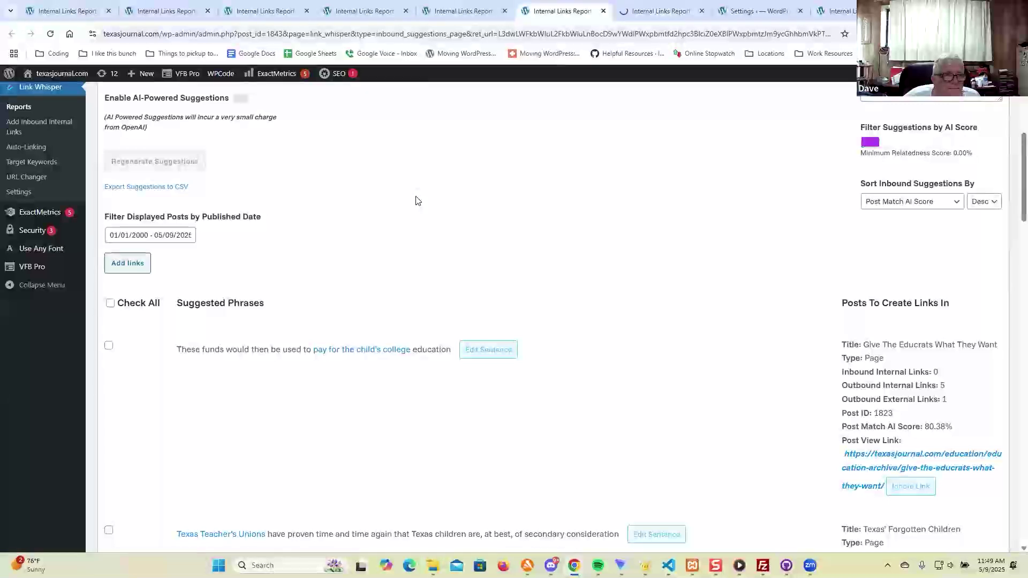
click(132, 266)
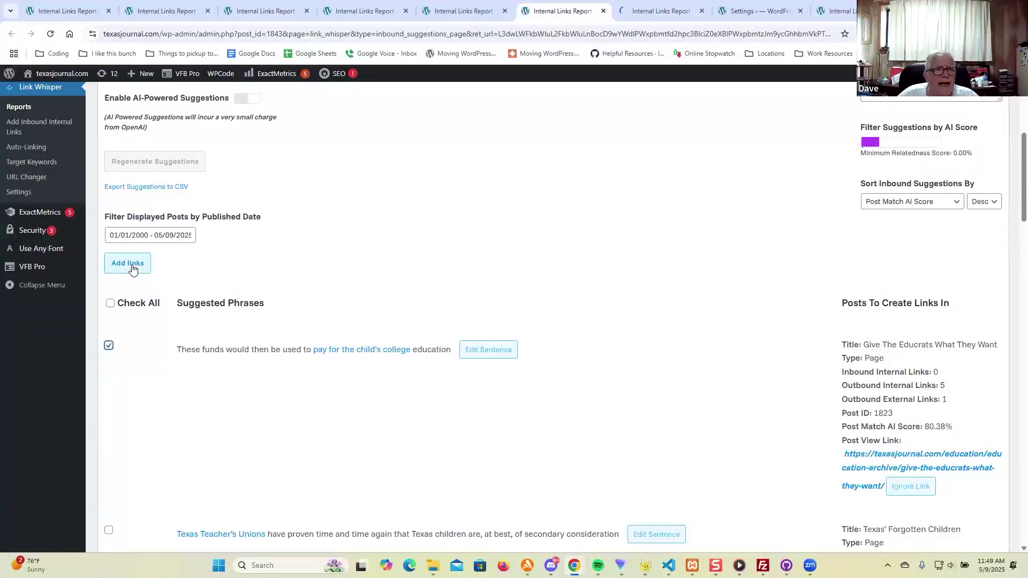
scroll(316, 280, down, 3)
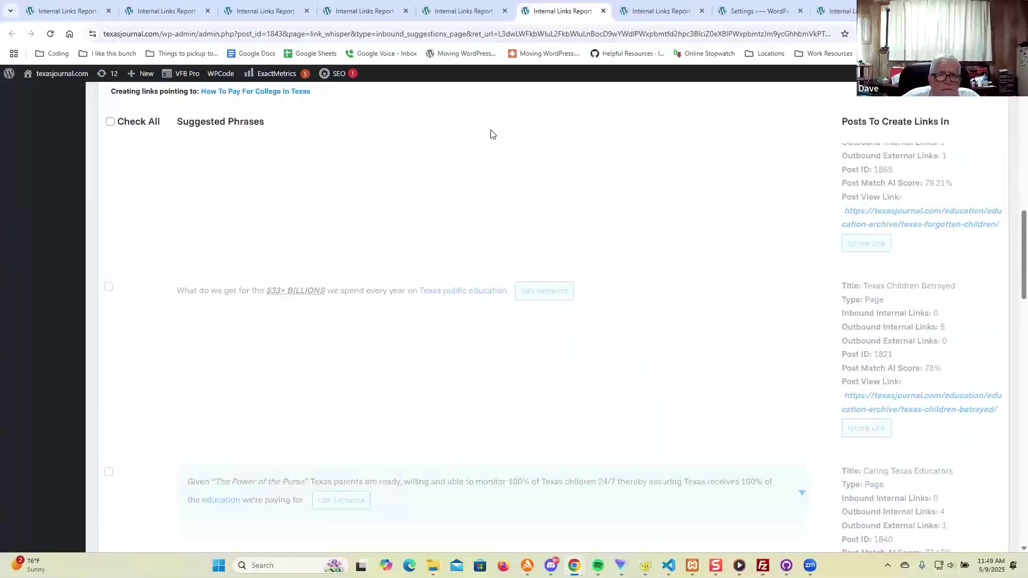
Step: Look over the inbound linking suggestions page for Caring Texas Educators
click(465, 10)
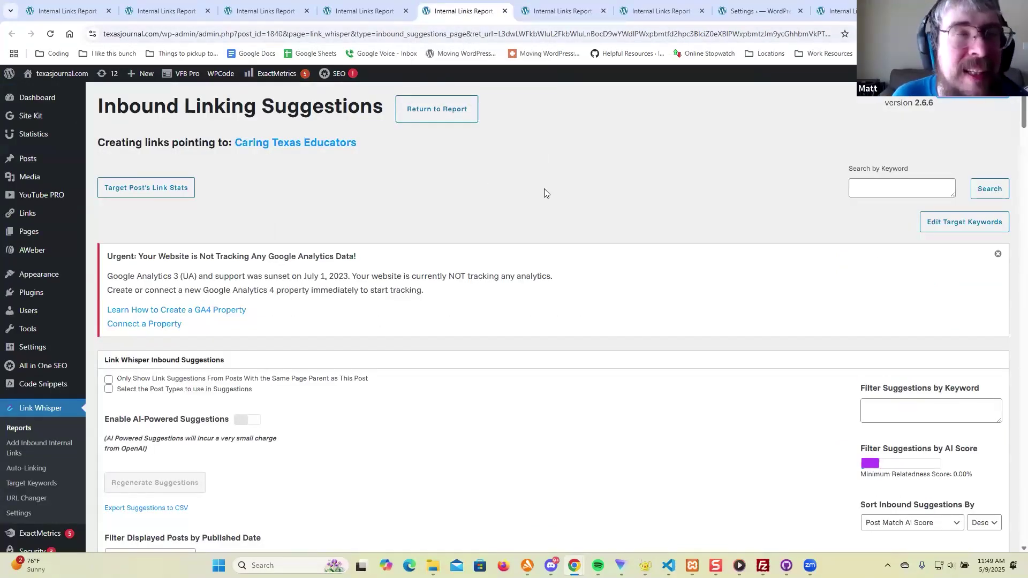
scroll(544, 189, down, 6)
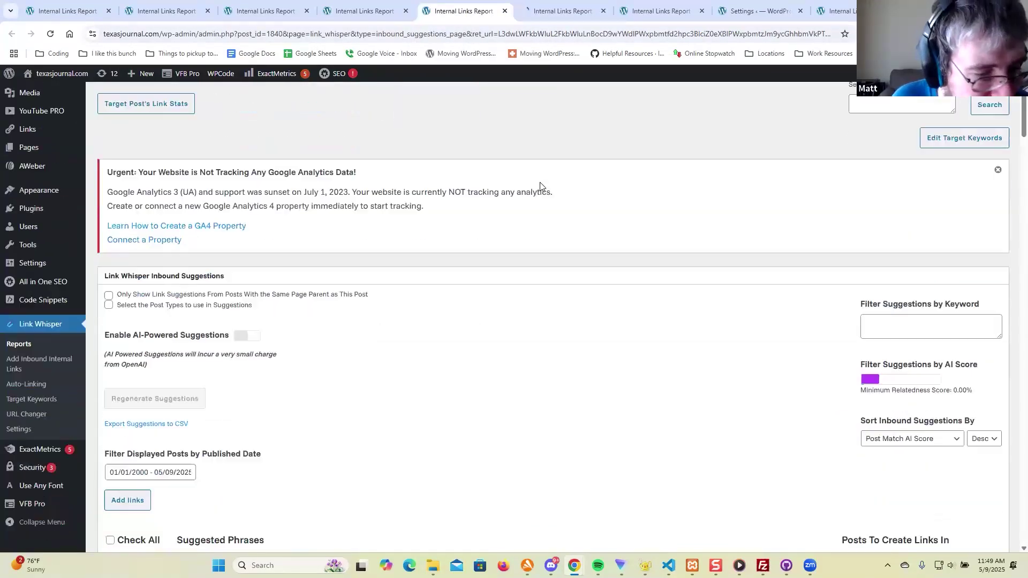
scroll(506, 161, up, 6)
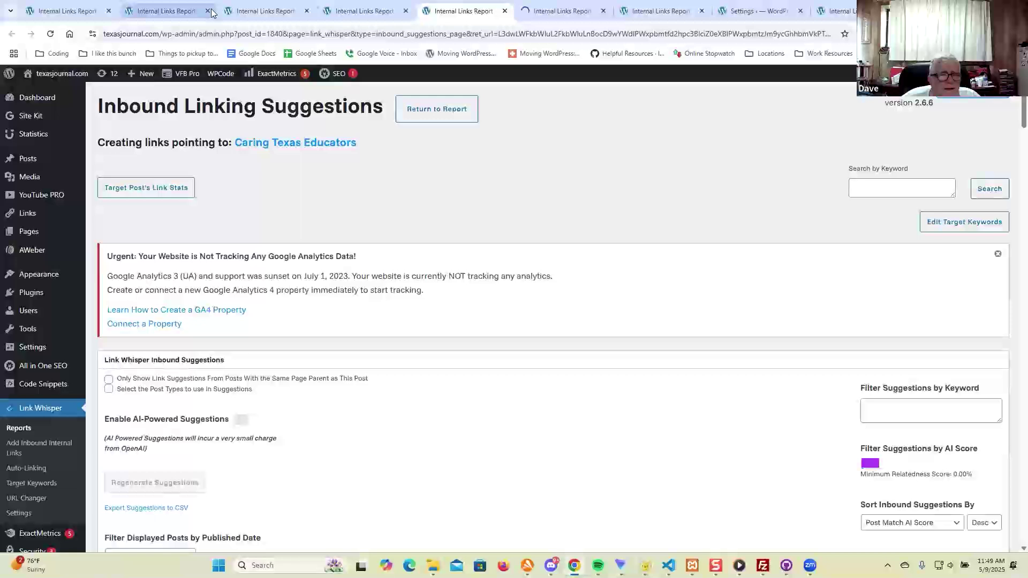
Step: Check the link insights and link health scores on the Link Whisper dashboard, and return to the orphaned posts report
click(258, 12)
click(131, 10)
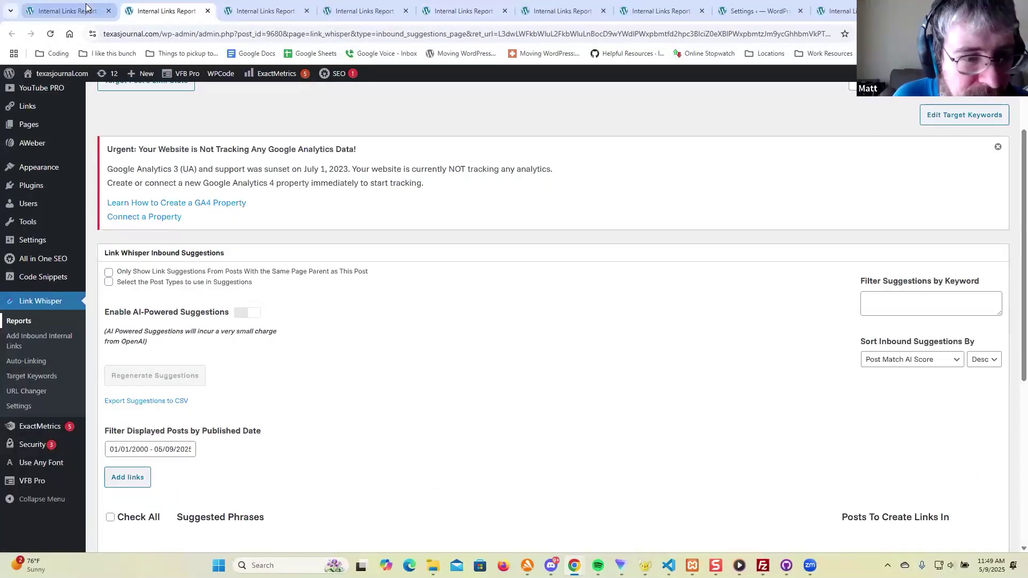
click(91, 11)
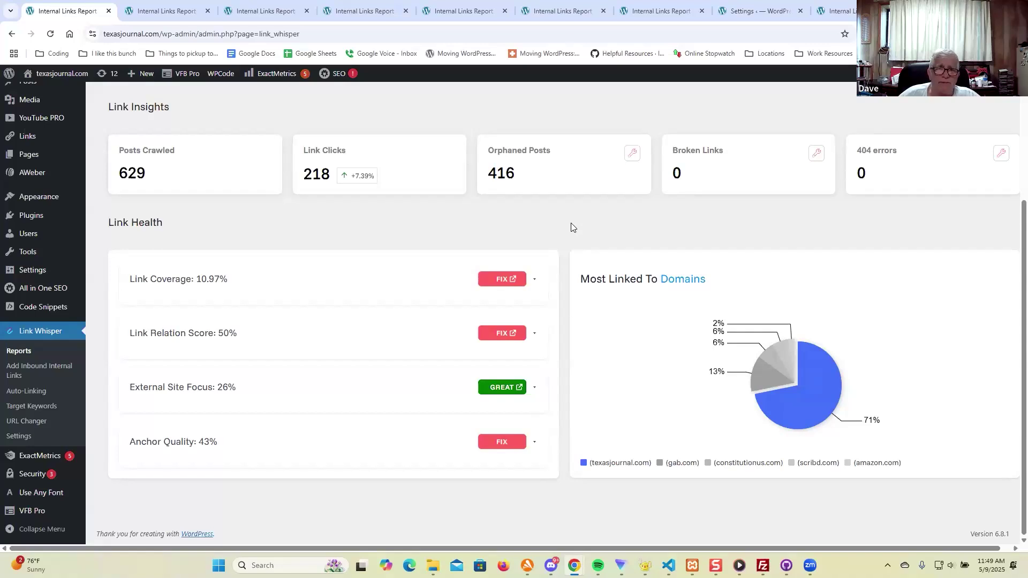
click(163, 10)
click(265, 10)
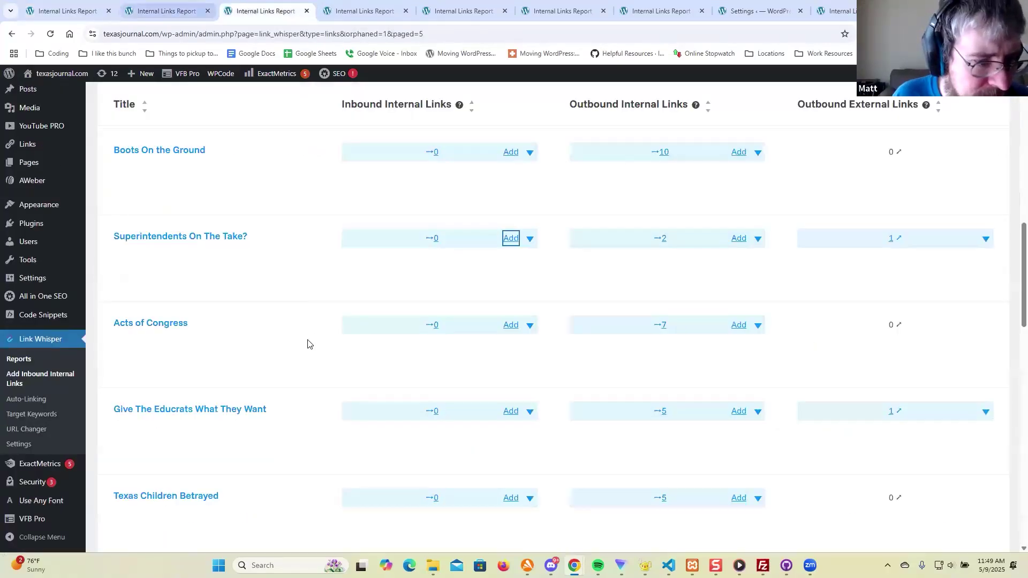
Step: Go to the first page of the orphaned posts report and look through its entries
scroll(308, 343, up, 5)
scroll(308, 343, down, 15)
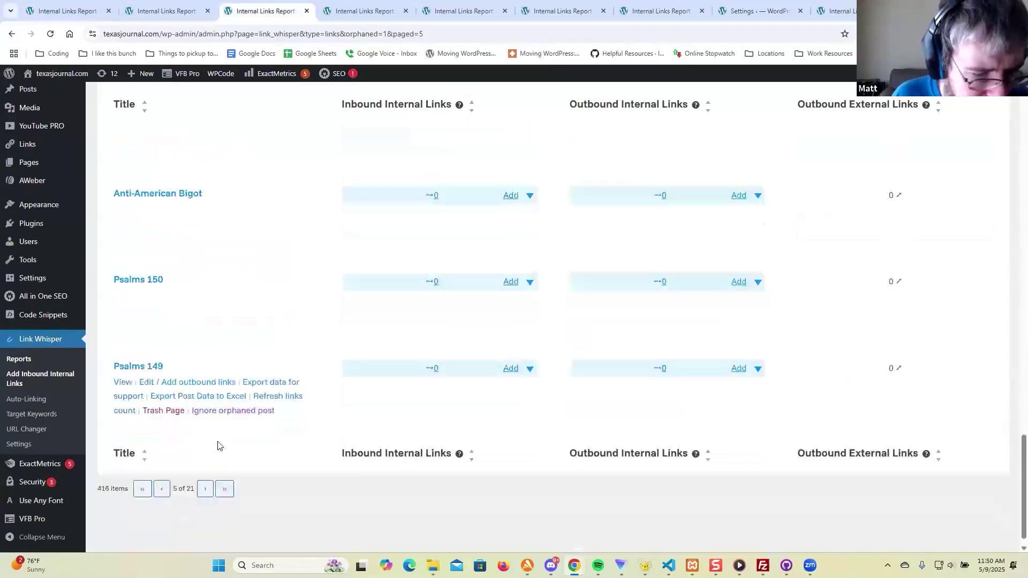
click(144, 474)
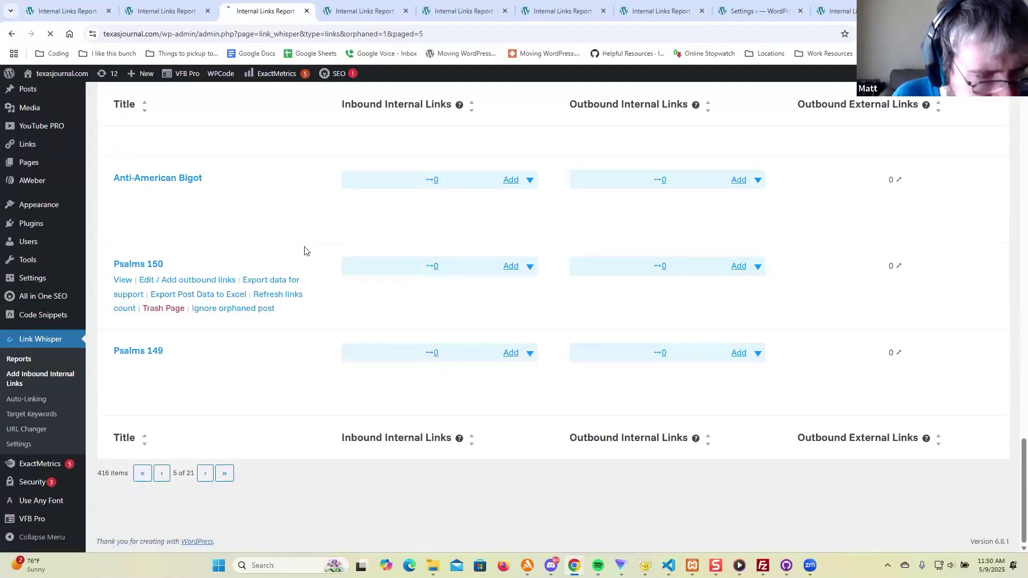
scroll(307, 275, down, 4)
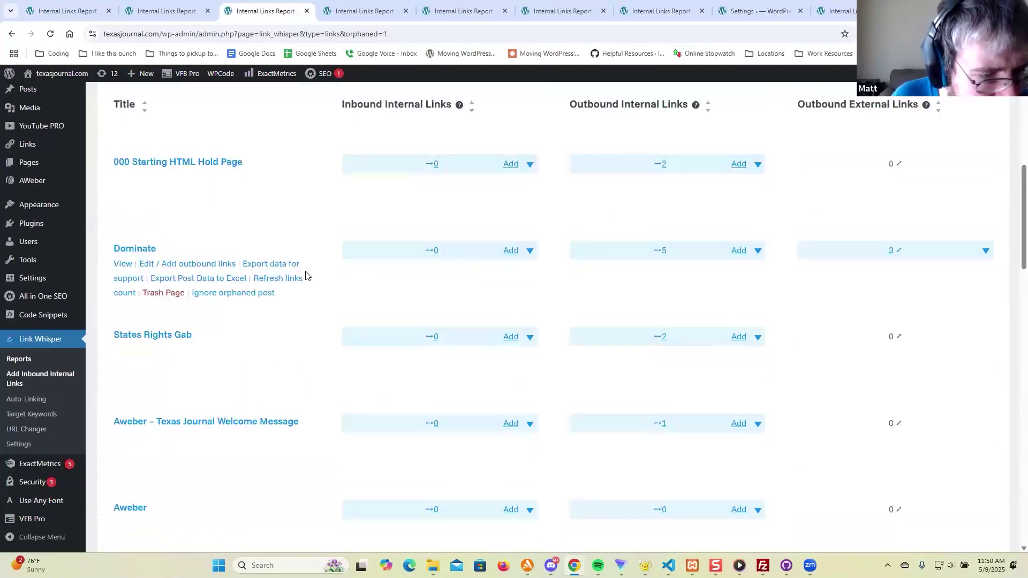
scroll(308, 275, down, 15)
scroll(303, 275, up, 3)
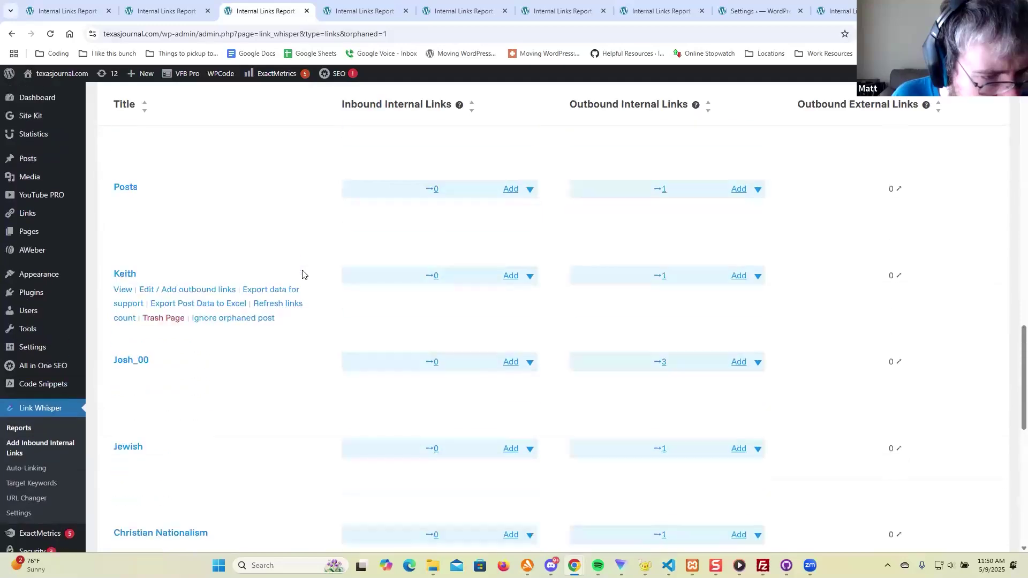
Step: View the live version of the page listed directly below Posts, inspect its URL and link target, and close its tab
middle_click(123, 290)
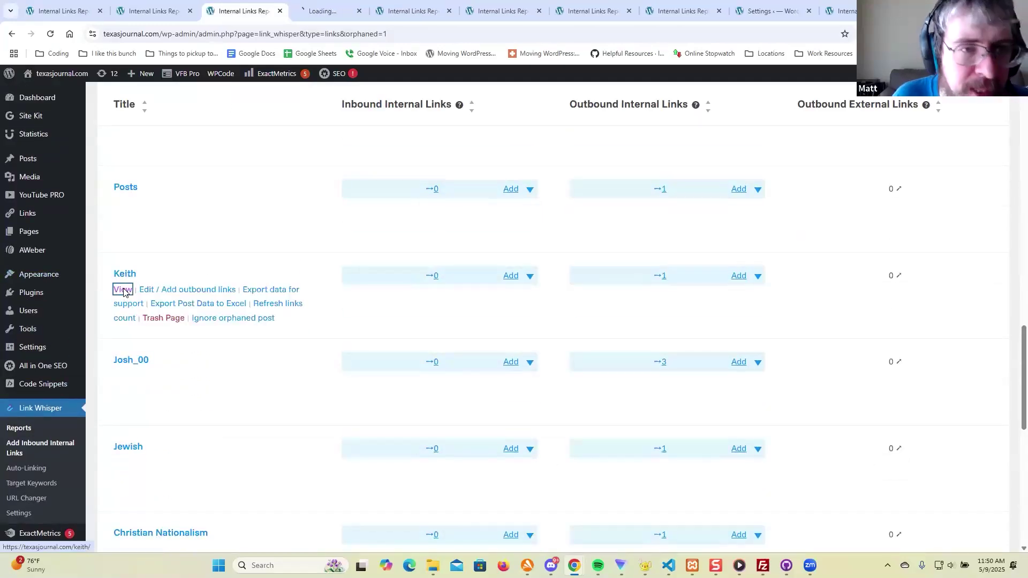
click(315, 7)
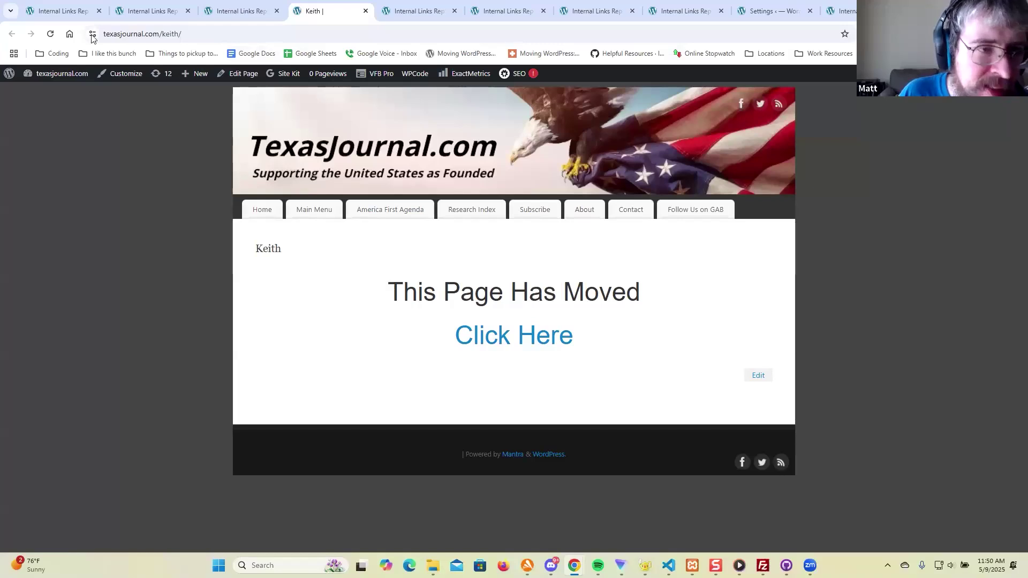
drag(186, 33, 160, 34)
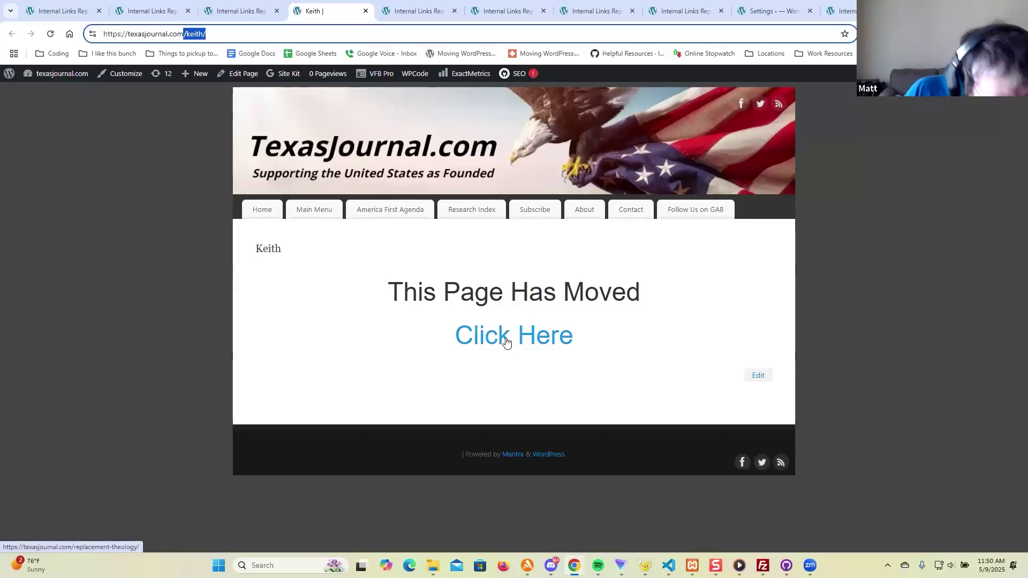
click(163, 134)
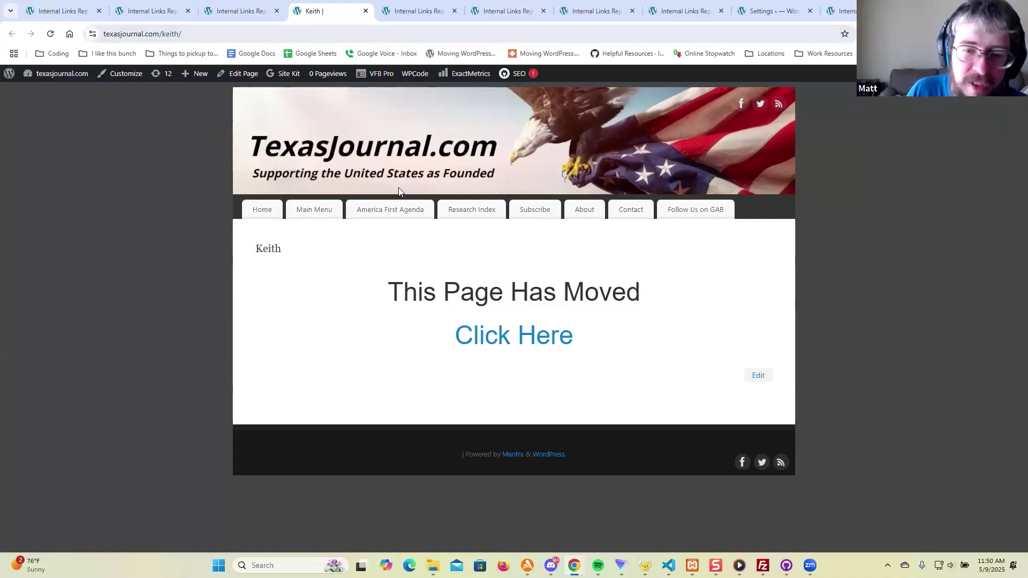
middle_click(320, 15)
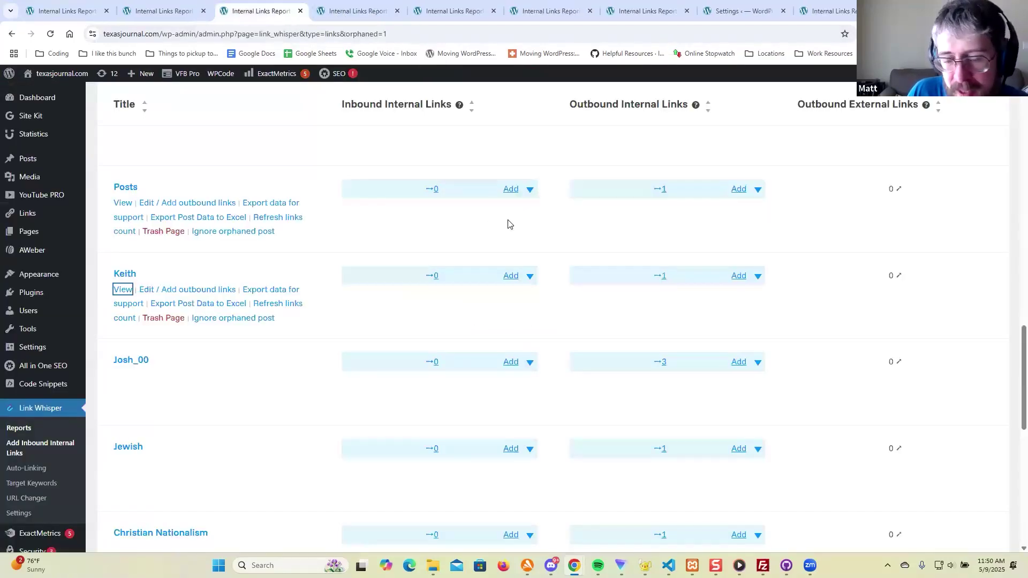
Step: Scan the first page of the orphaned posts report for other moved or unneeded pages
scroll(508, 224, up, 2)
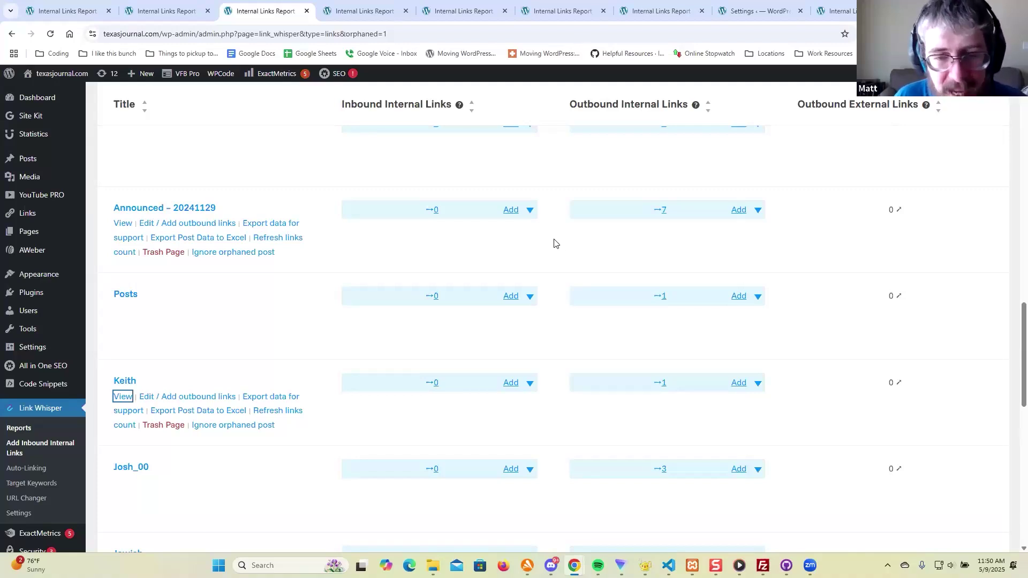
scroll(558, 244, up, 8)
scroll(554, 244, up, 4)
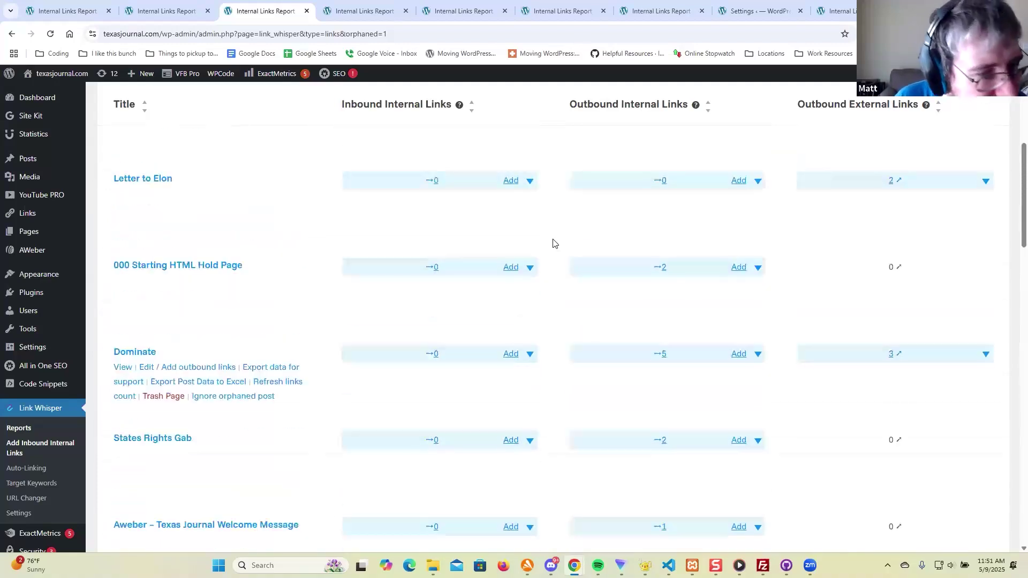
scroll(554, 244, down, 11)
scroll(554, 246, down, 8)
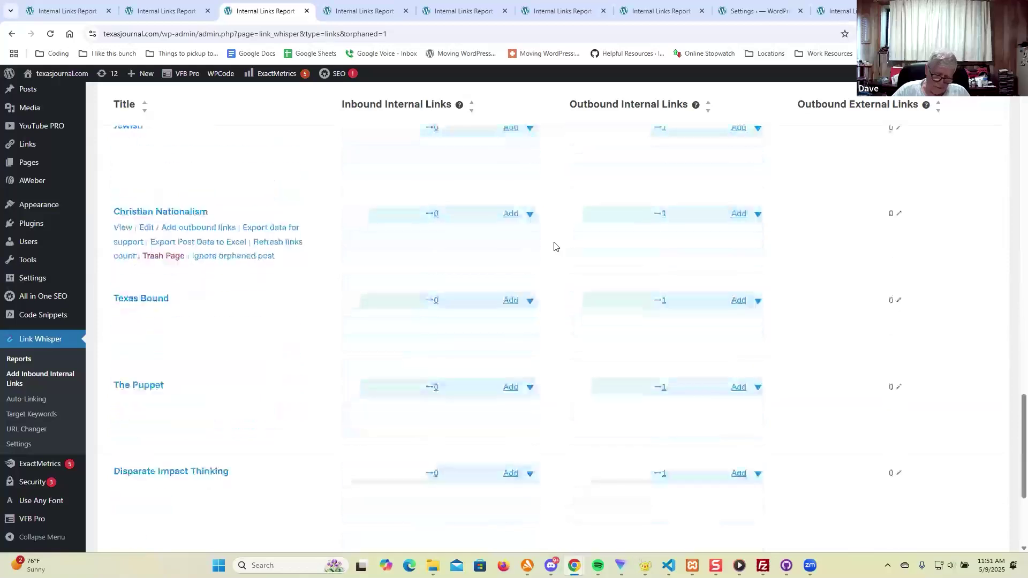
scroll(554, 247, up, 7)
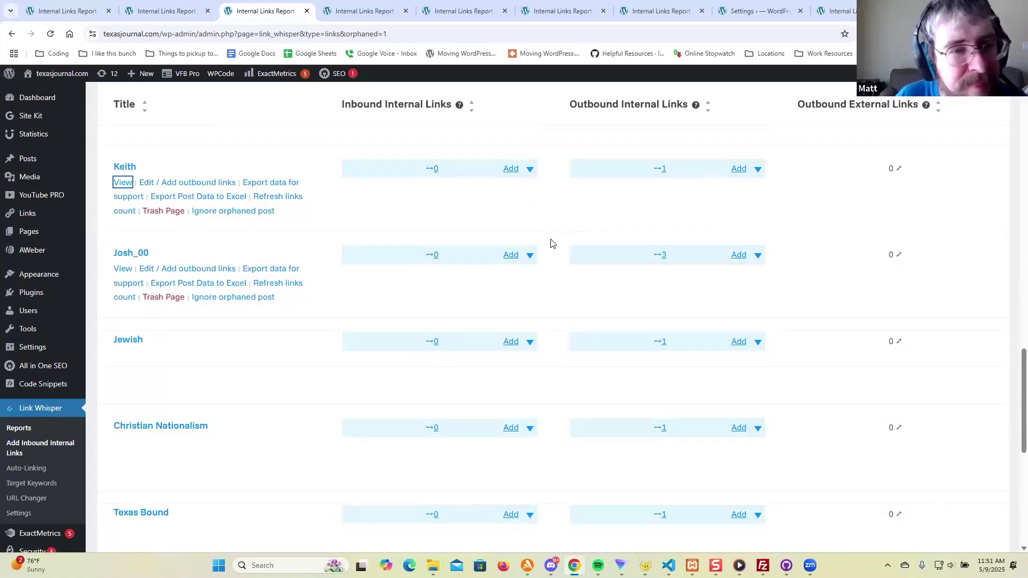
Step: Review the suggested phrases and source posts for inbound links to Superintendents On The Take?
click(364, 10)
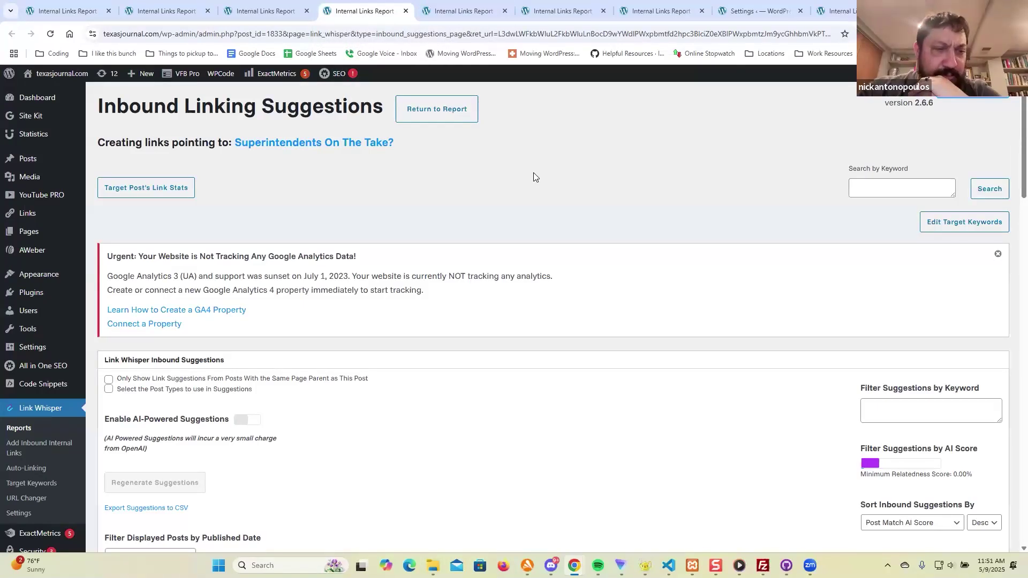
scroll(532, 175, down, 5)
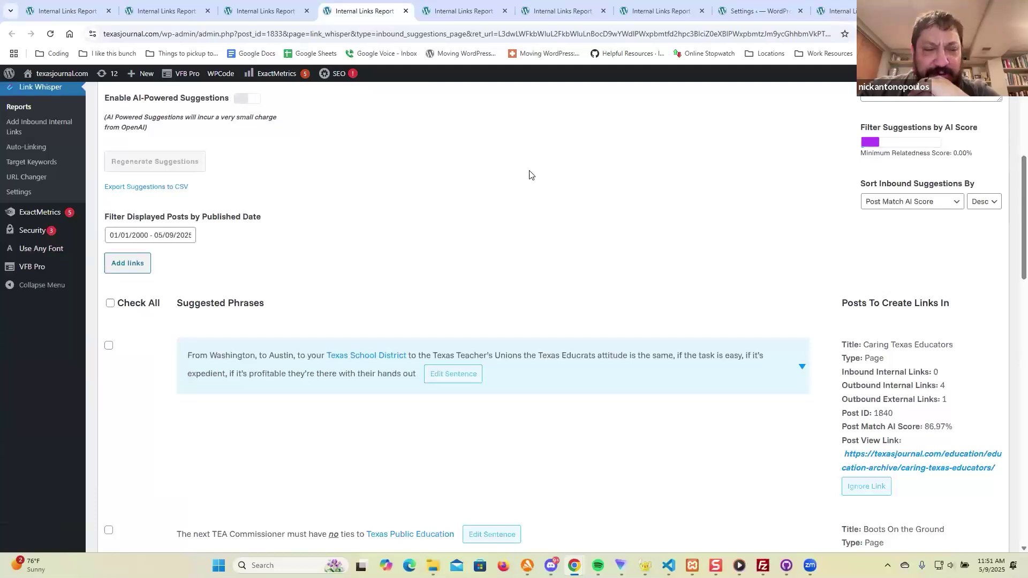
scroll(529, 174, up, 5)
scroll(530, 175, down, 5)
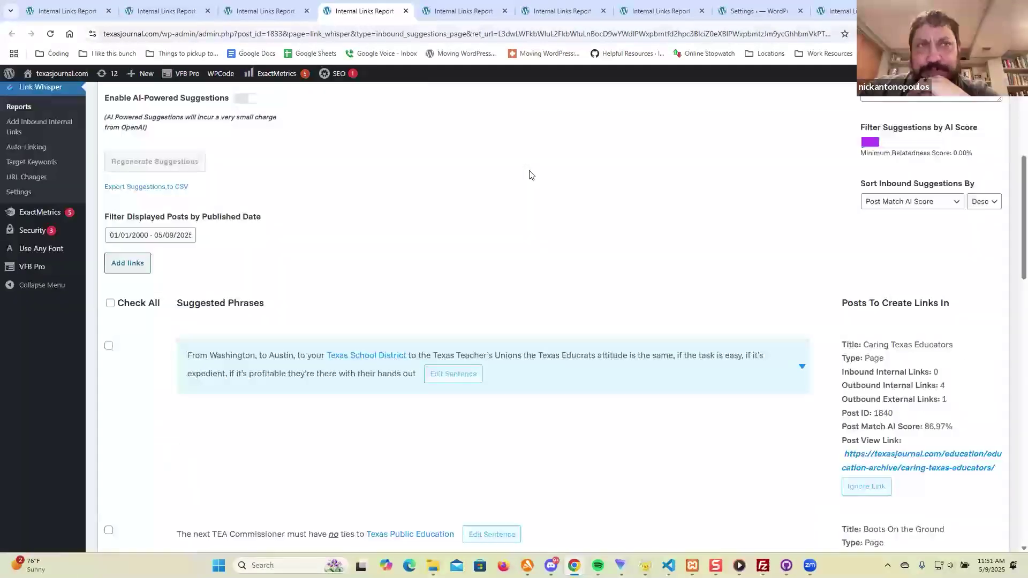
scroll(530, 174, down, 3)
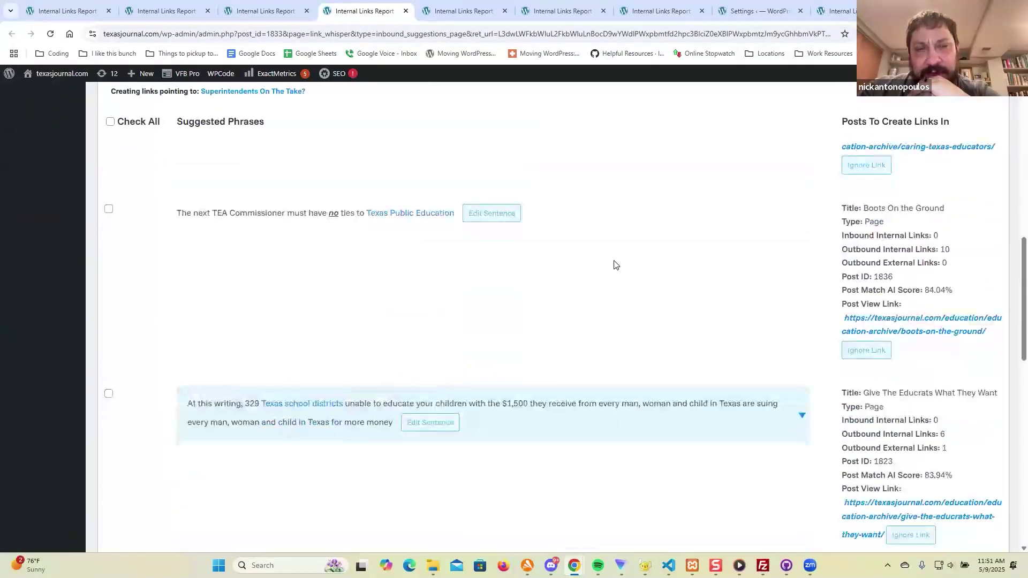
scroll(375, 278, down, 3)
scroll(429, 301, down, 2)
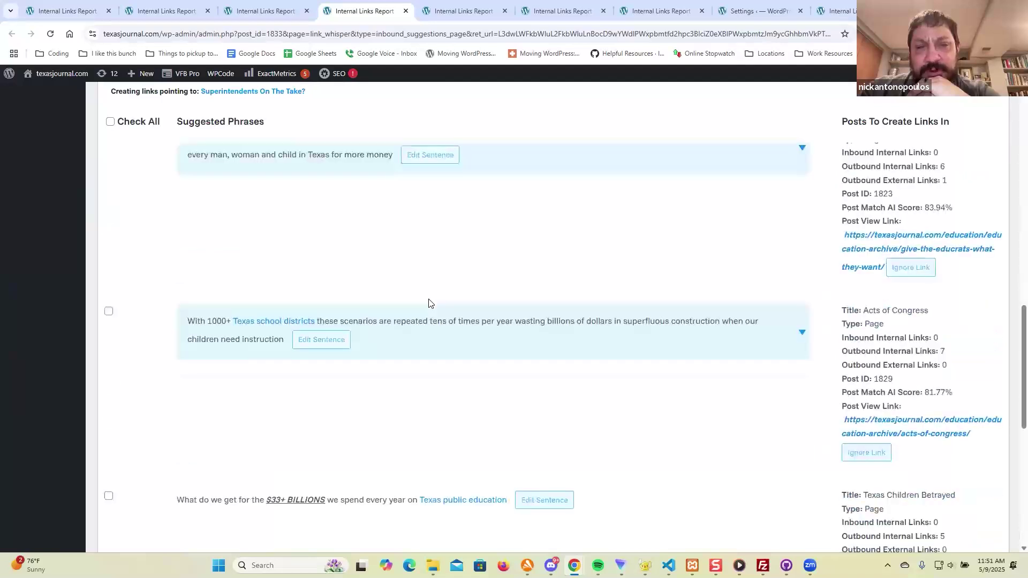
scroll(461, 347, up, 2)
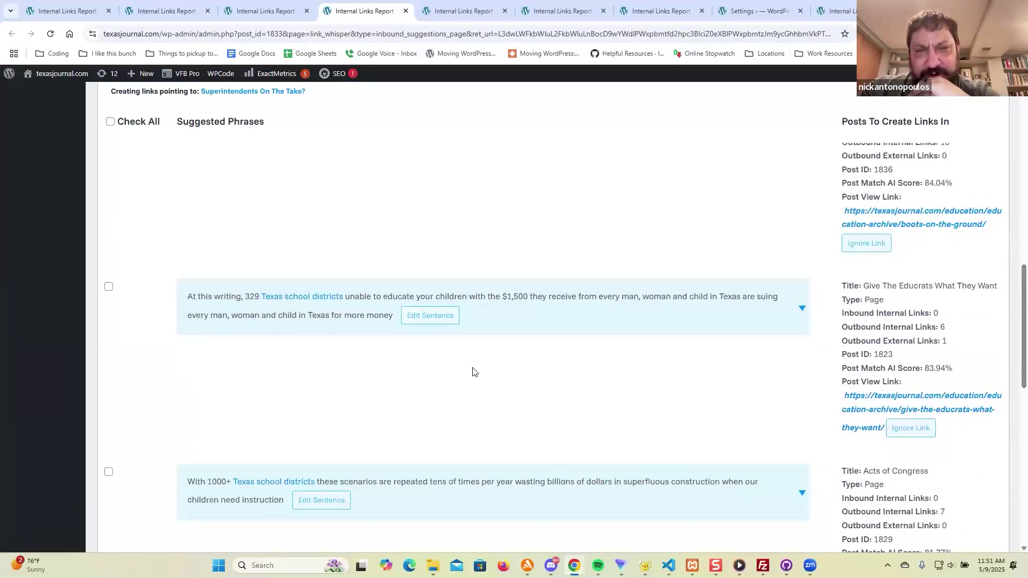
Step: Extend the "Texas school districts" anchor in the Give The Educrats What They Want suggestion to include "unable to educate", and select that suggestion
click(403, 298)
click(453, 298)
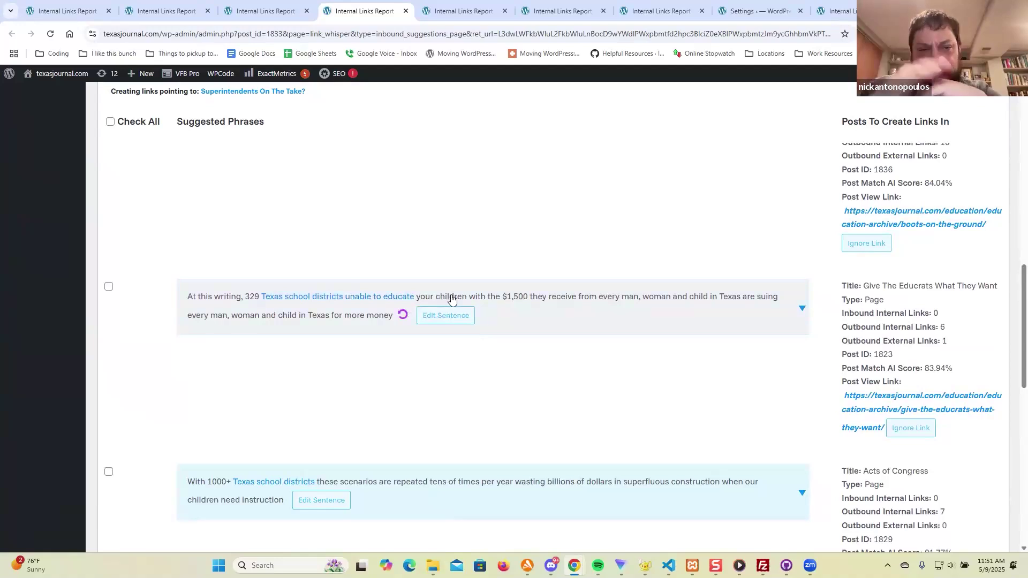
click(109, 287)
scroll(163, 344, down, 5)
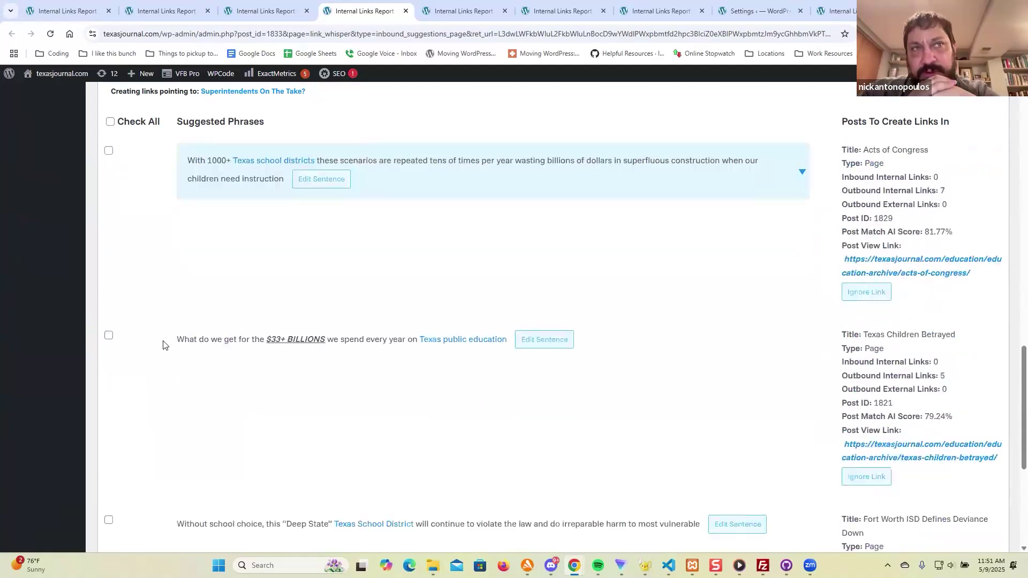
Step: Add the selected inbound link suggestions pointing to Superintendents On The Take?
scroll(346, 300, down, 5)
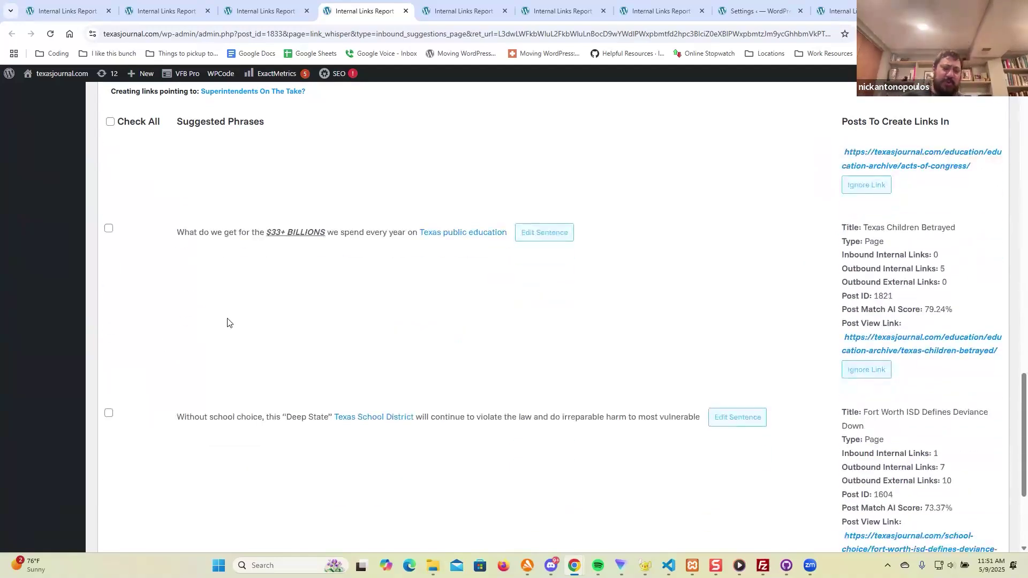
scroll(226, 324, down, 2)
click(127, 420)
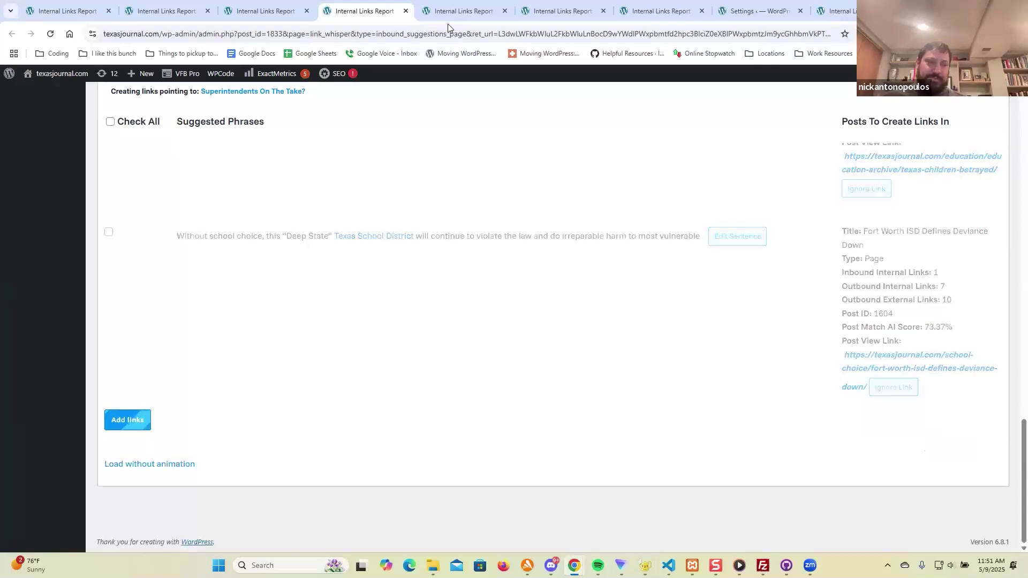
Step: Review the suggested phrases and source posts for inbound links to Caring Texas Educators
key(ctrl+Tab)
scroll(424, 197, down, 8)
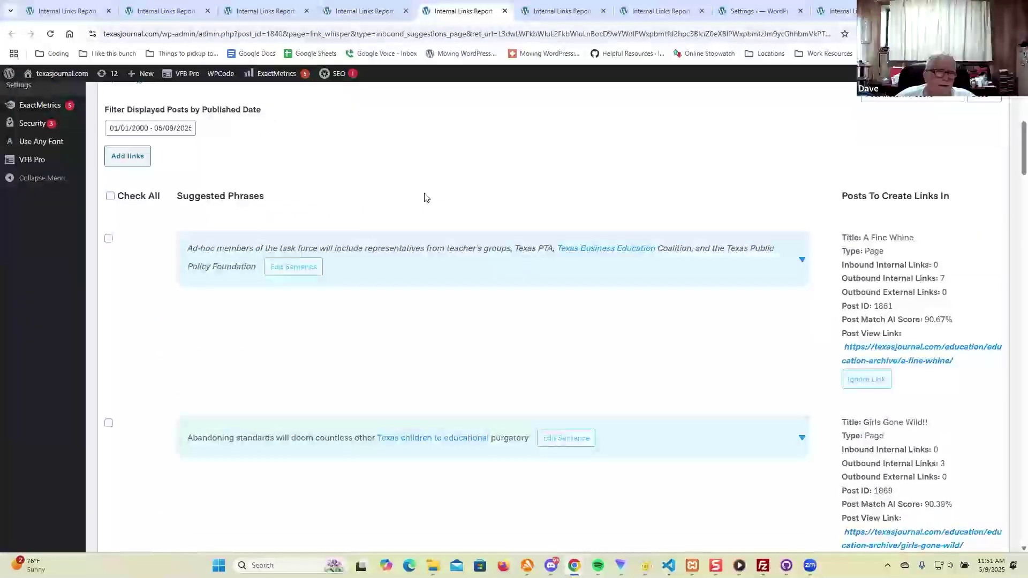
scroll(423, 195, down, 4)
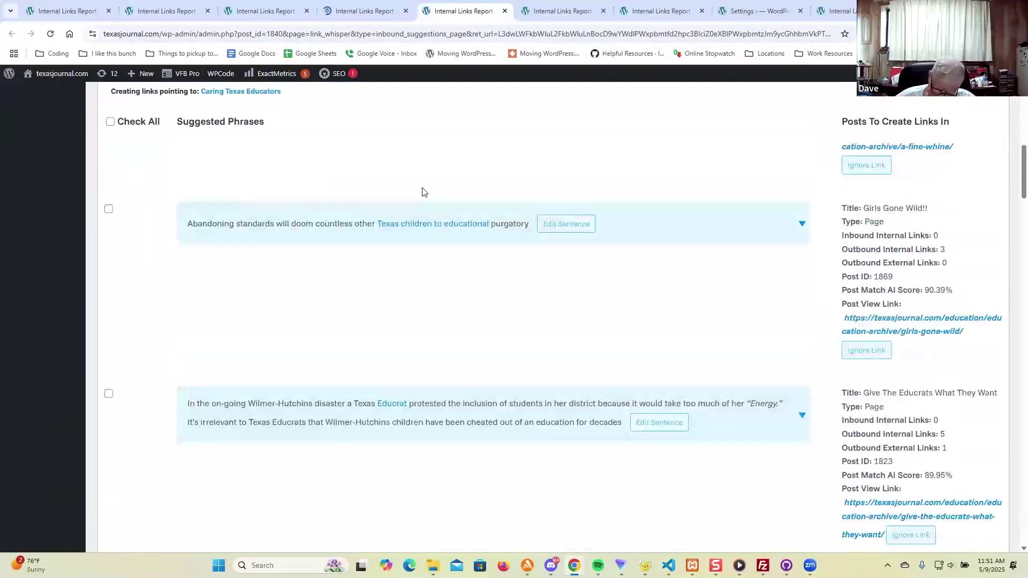
scroll(421, 192, down, 3)
scroll(421, 193, down, 4)
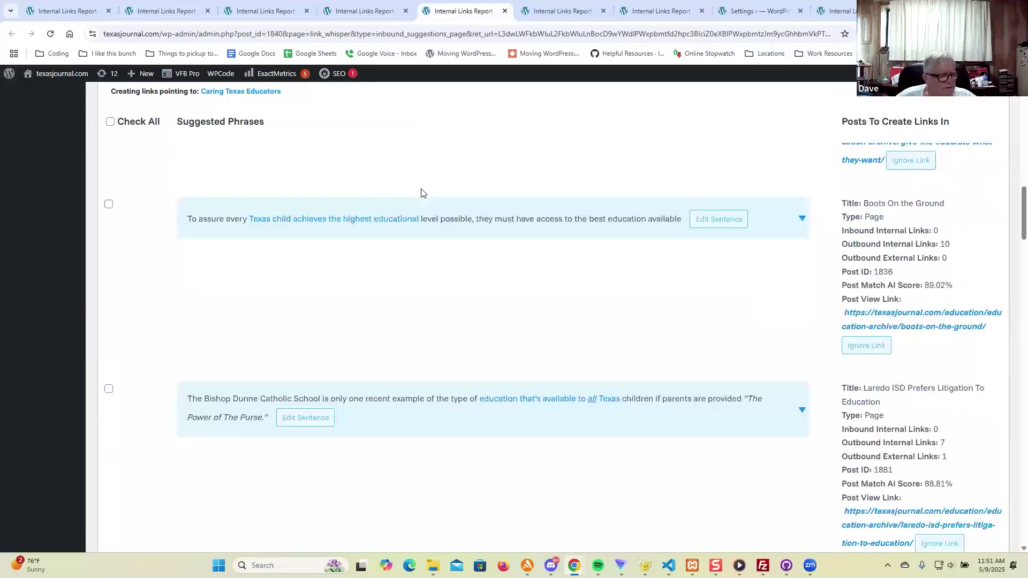
scroll(421, 193, down, 10)
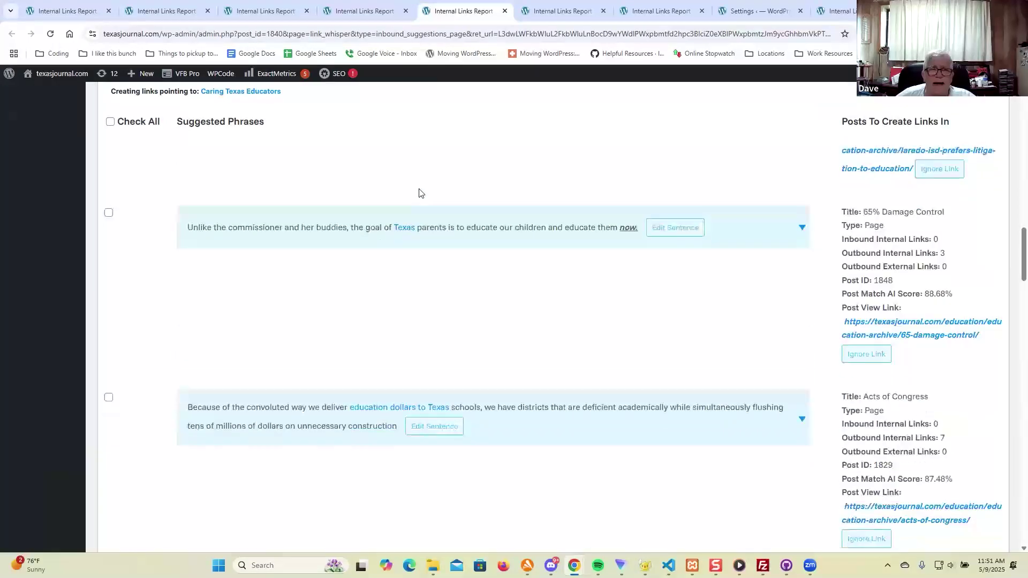
scroll(419, 193, down, 8)
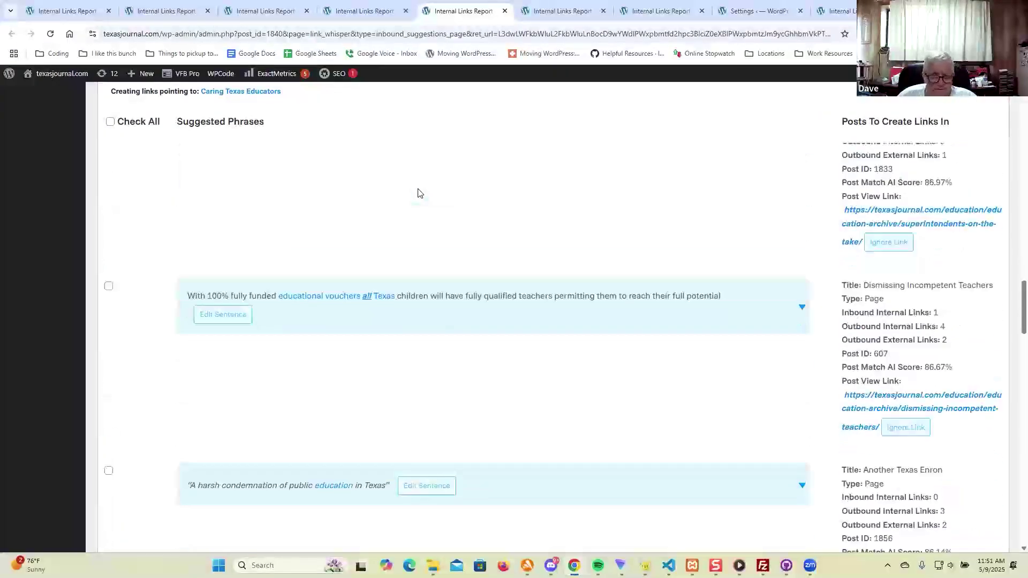
scroll(419, 193, down, 9)
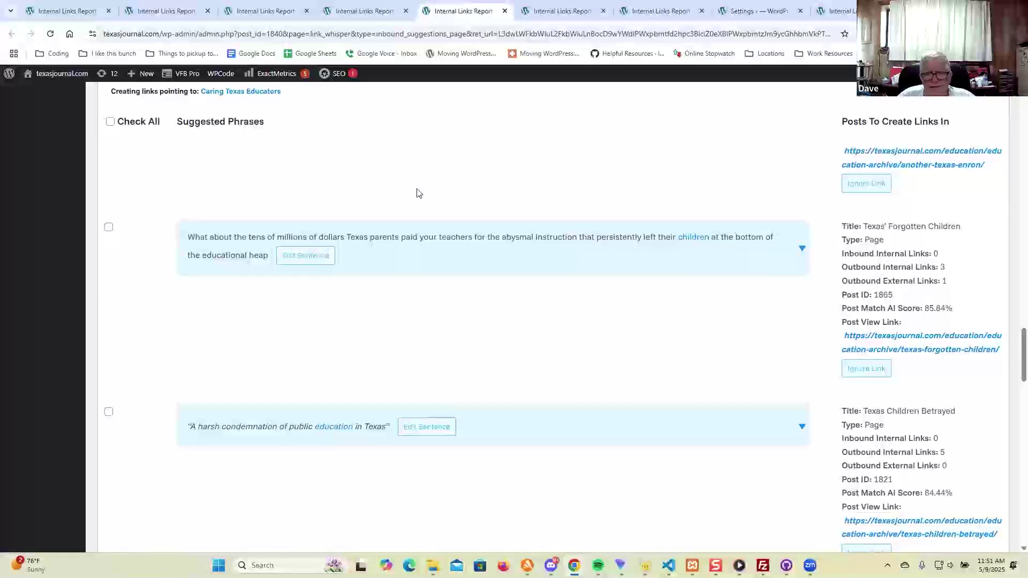
scroll(419, 193, down, 6)
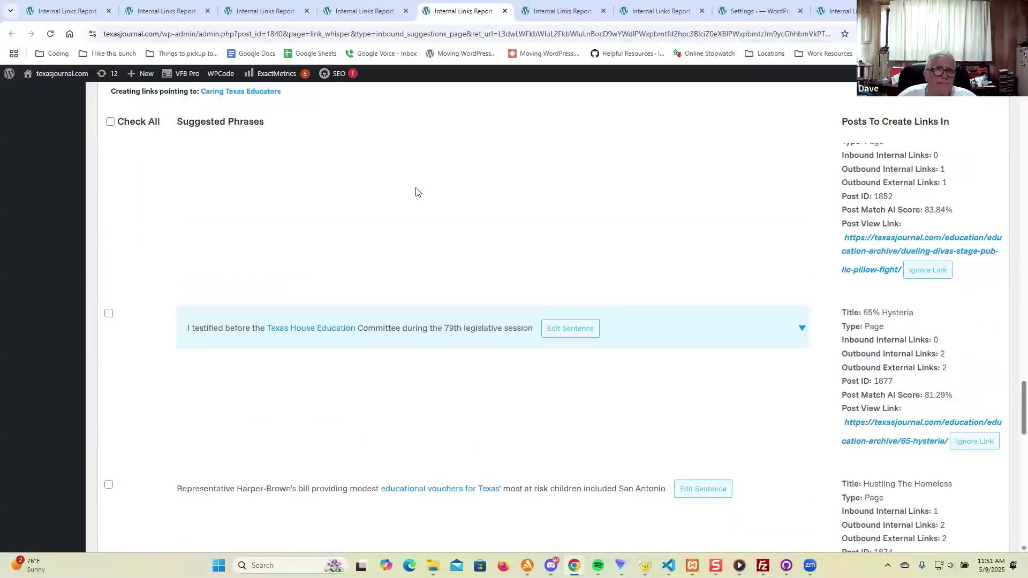
scroll(416, 193, down, 4)
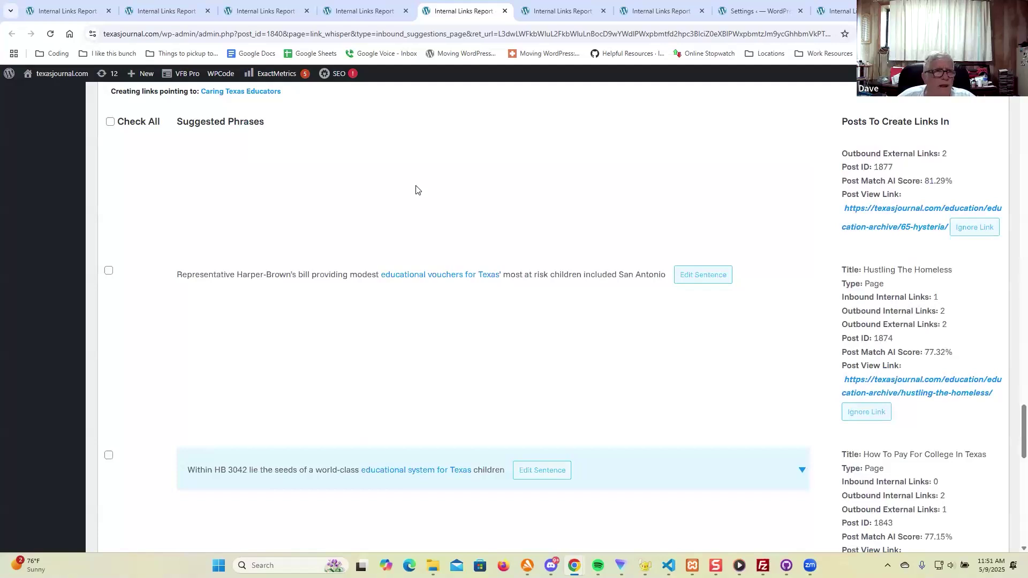
scroll(416, 190, down, 1)
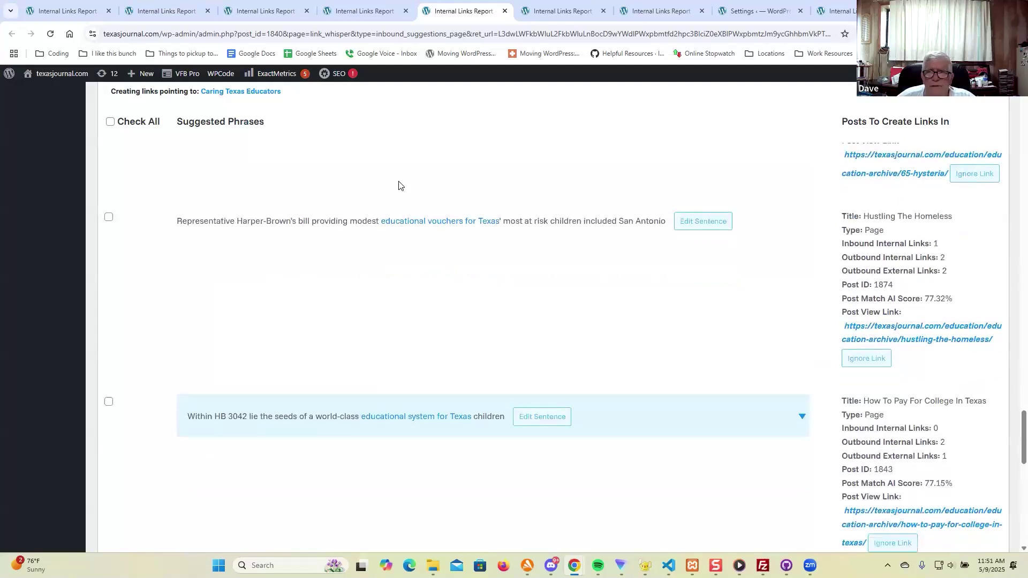
Step: Extend the "educational system for Texas" anchor in the How To Pay For College In Texas suggestion to include "world-class", and select that suggestion
scroll(432, 318, down, 3)
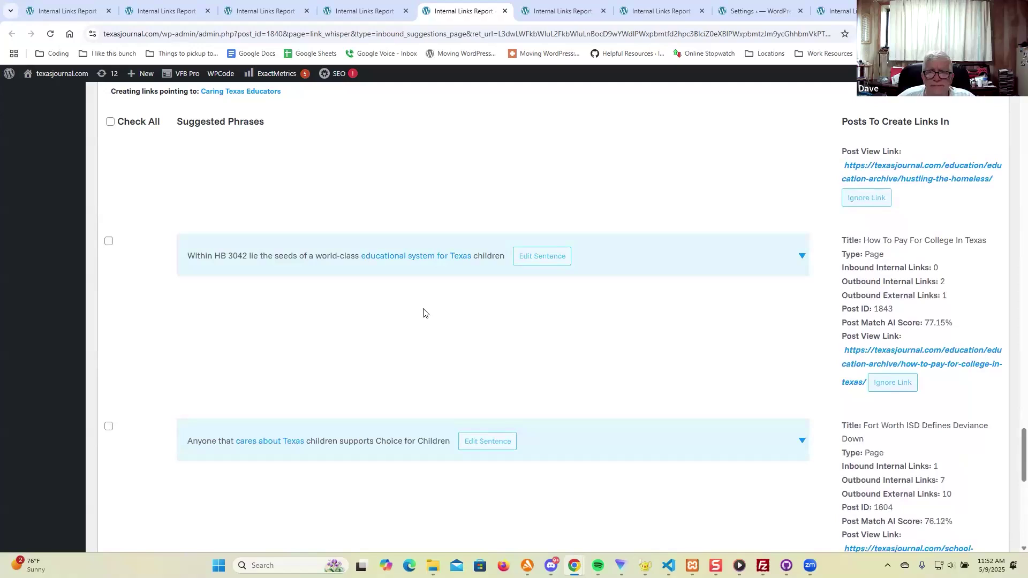
click(327, 258)
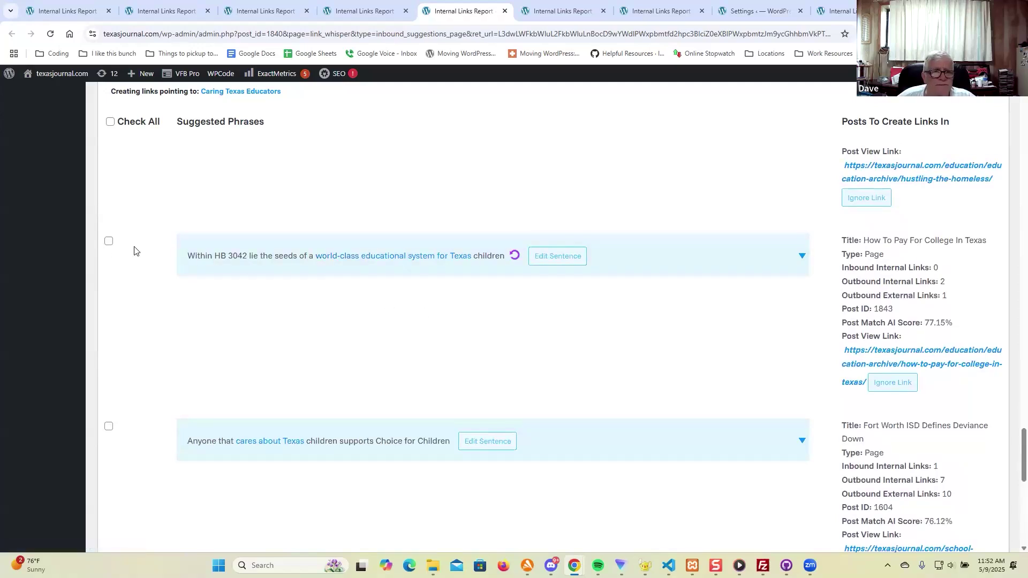
click(109, 241)
Step: Extend the "cares about Texas" anchor in the Fort Worth ISD suggestion to include "children", and add the selected links to Caring Texas Educators
scroll(265, 340, down, 4)
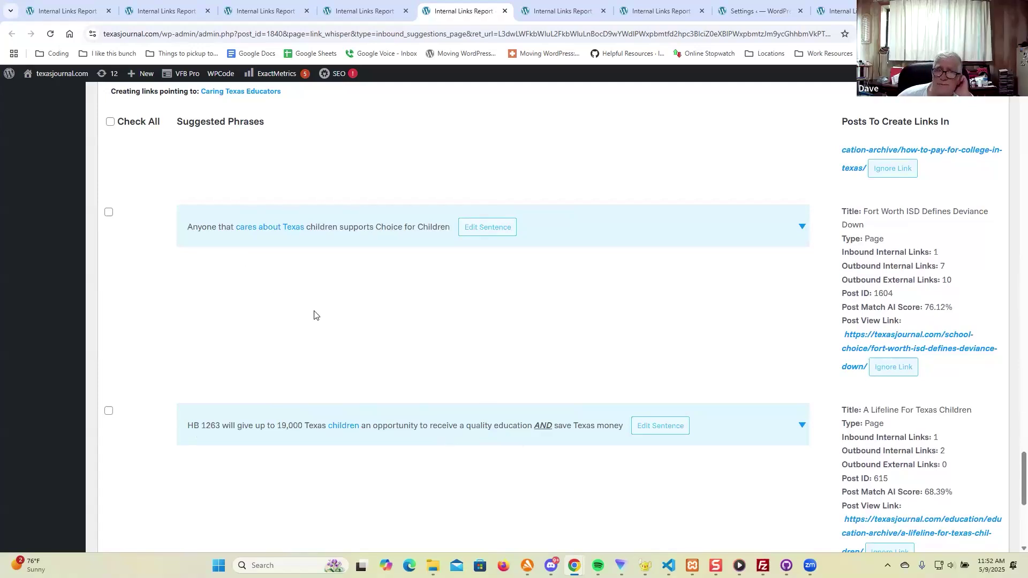
click(323, 228)
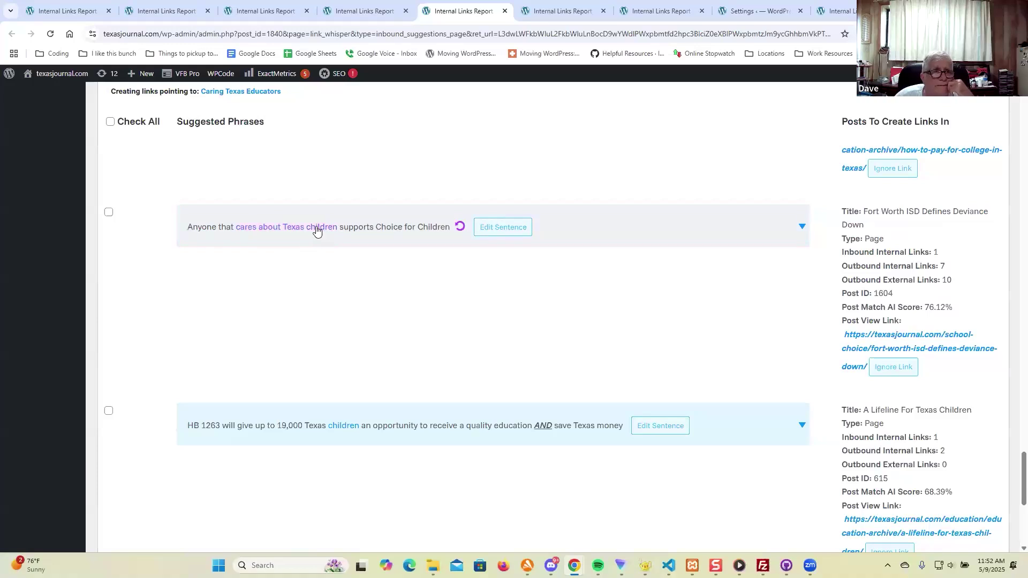
scroll(289, 278, down, 2)
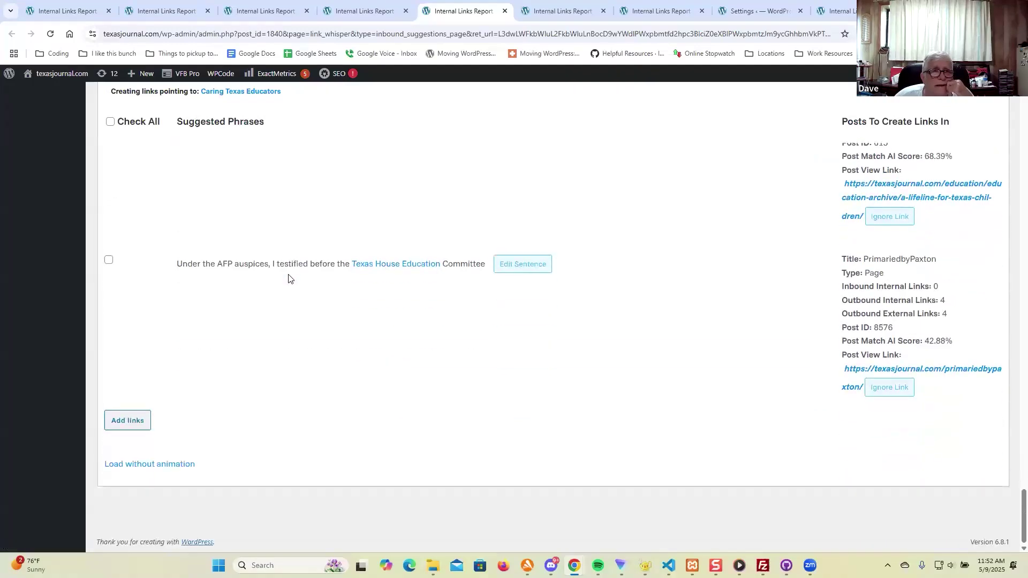
click(130, 426)
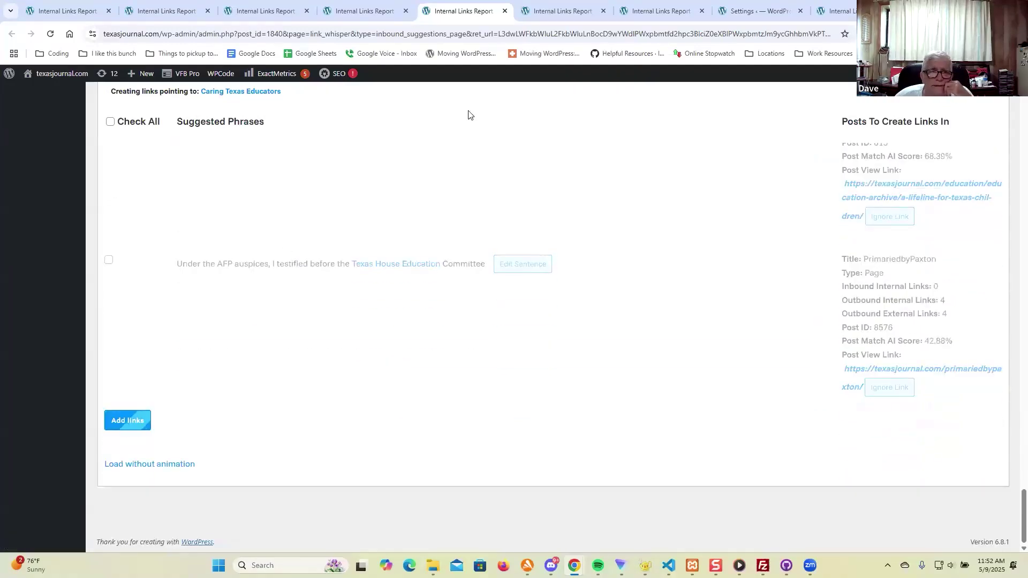
Step: Close the finished inbound suggestions tab for post ID 1843 and dismiss the AI processing completion message
click(556, 16)
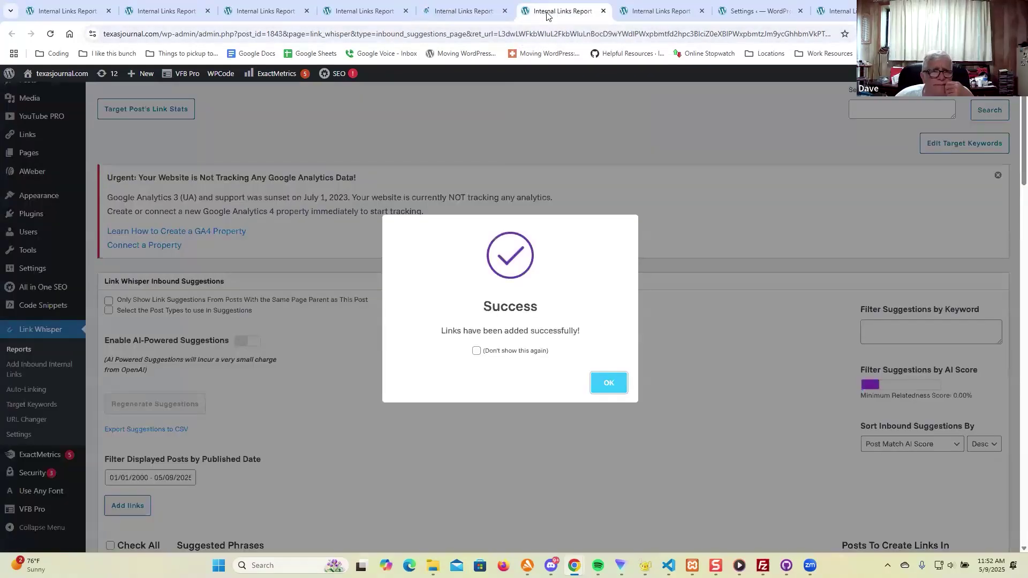
middle_click(547, 16)
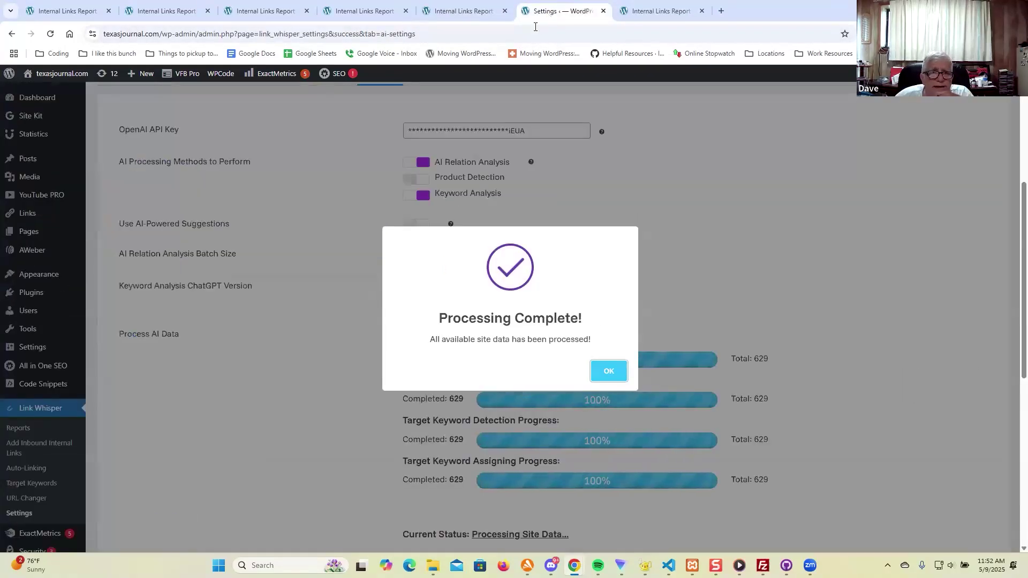
click(610, 371)
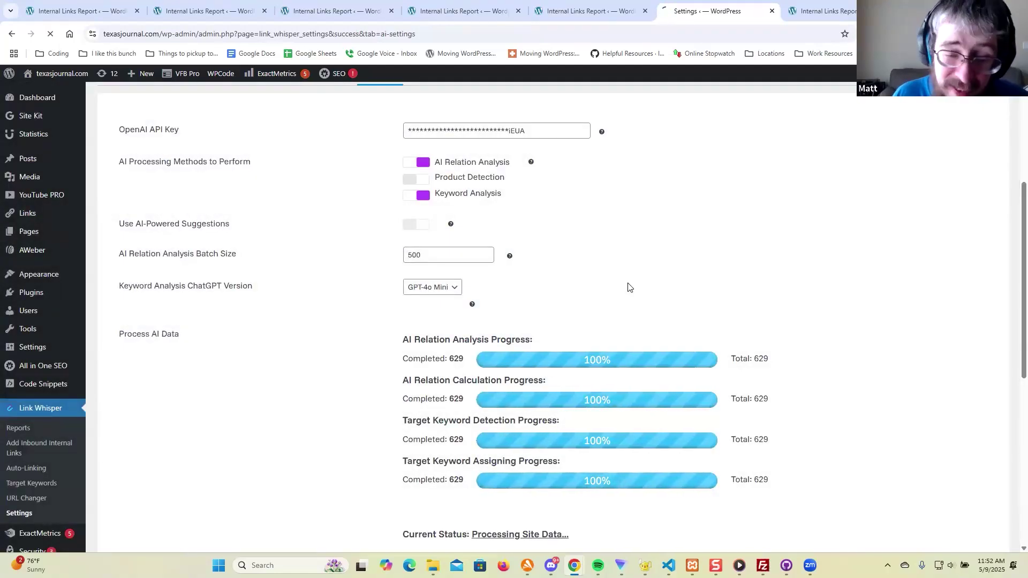
Step: Look over the Link Whisper AI settings after data processing, and close the settings tab
scroll(629, 287, down, 2)
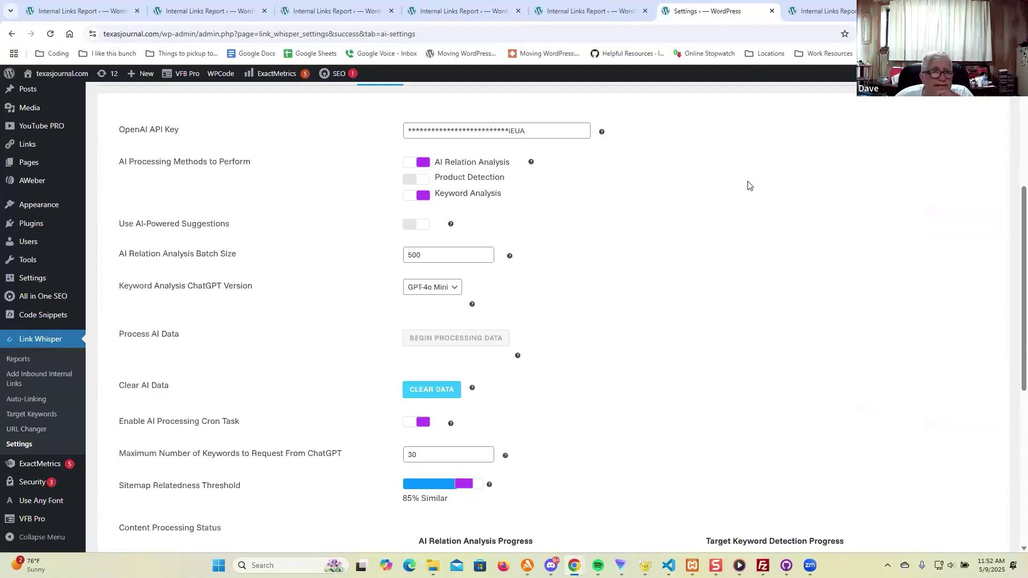
scroll(742, 186, down, 4)
scroll(743, 183, up, 6)
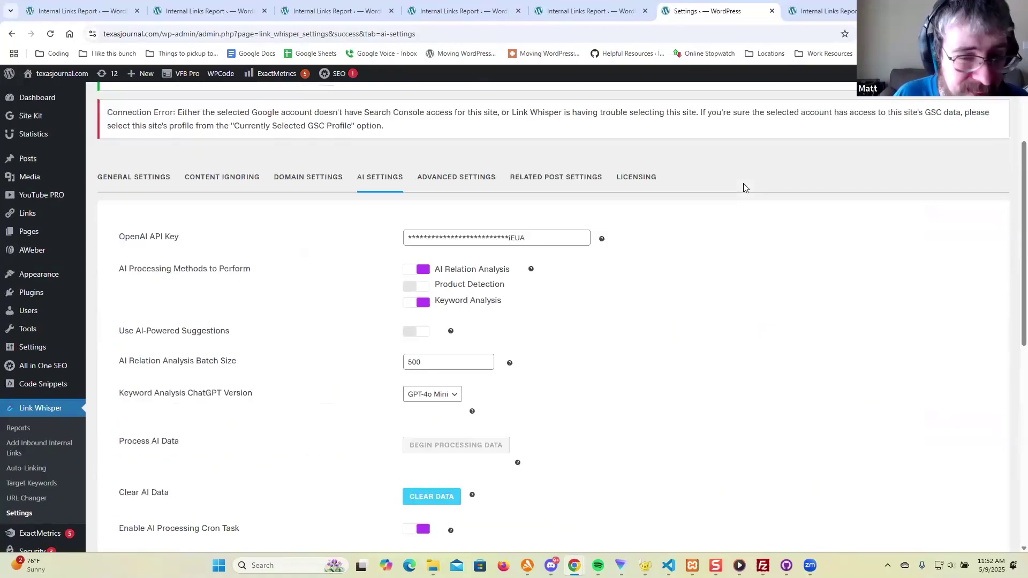
scroll(713, 135, up, 3)
middle_click(676, 9)
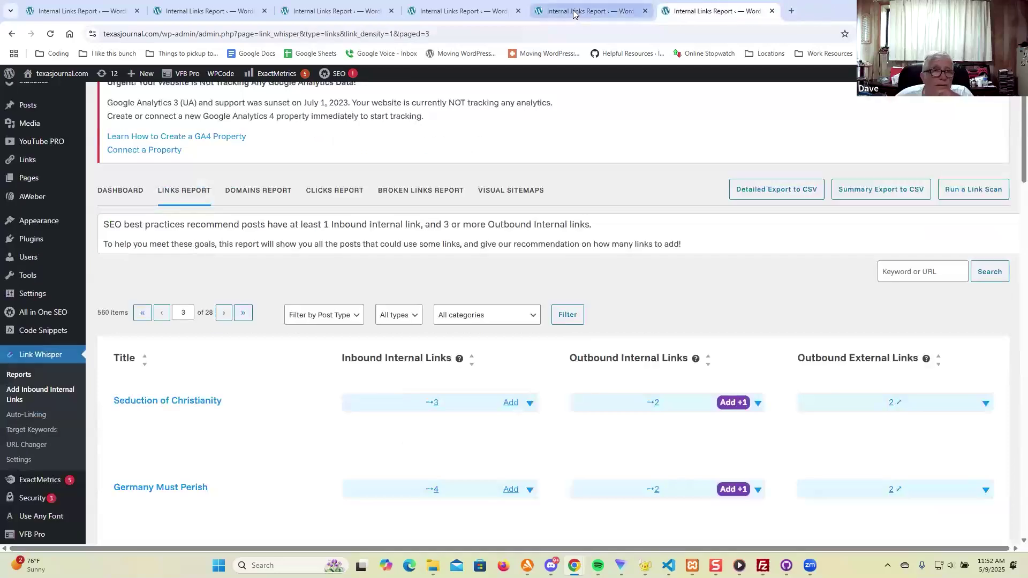
Step: Close the finished suggestion tabs for Caring Texas Educators and Superintendents On The Take?, and check the remaining inbound suggestion tabs
click(600, 10)
middle_click(602, 9)
click(450, 10)
middle_click(449, 9)
click(316, 11)
click(200, 11)
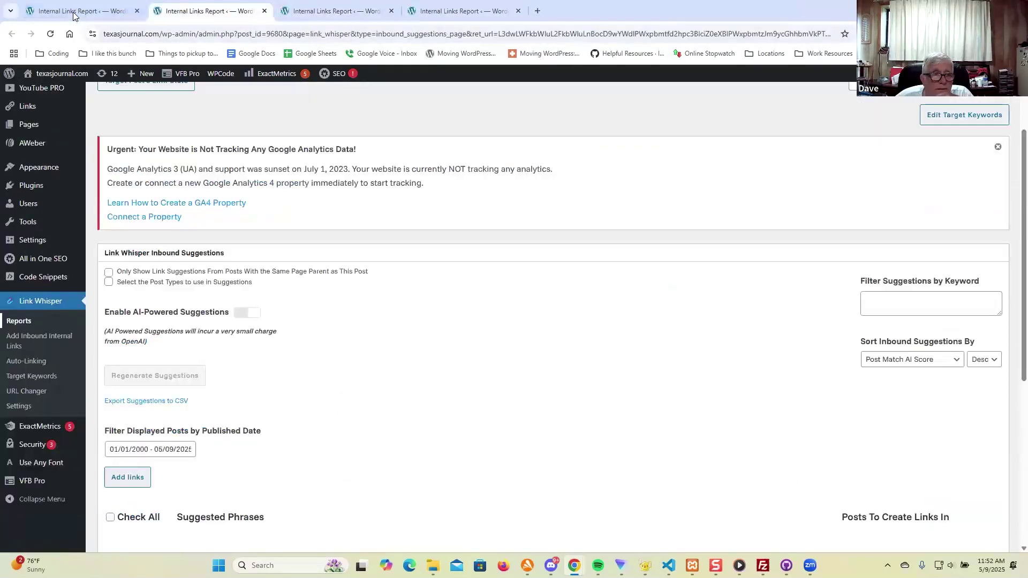
Step: Reload the Link Whisper dashboard and open the Link Relation Score report to look through its posts
click(76, 11)
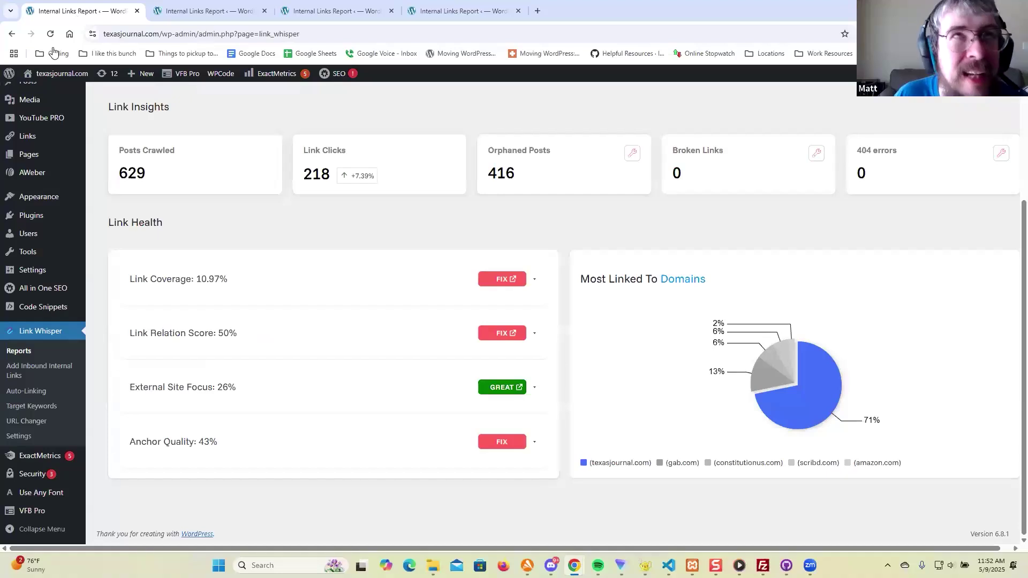
key(F5)
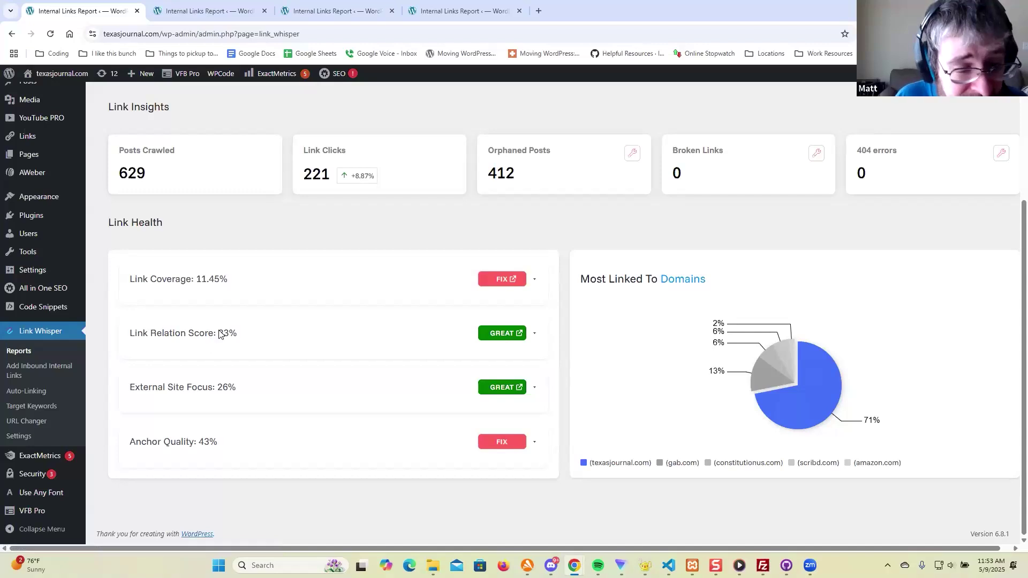
click(509, 336)
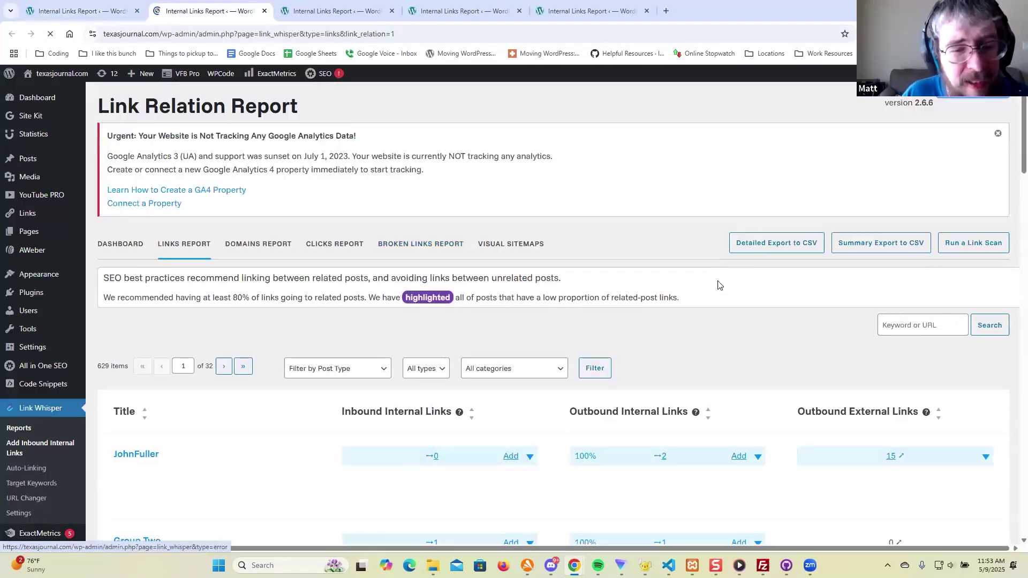
scroll(660, 261, down, 20)
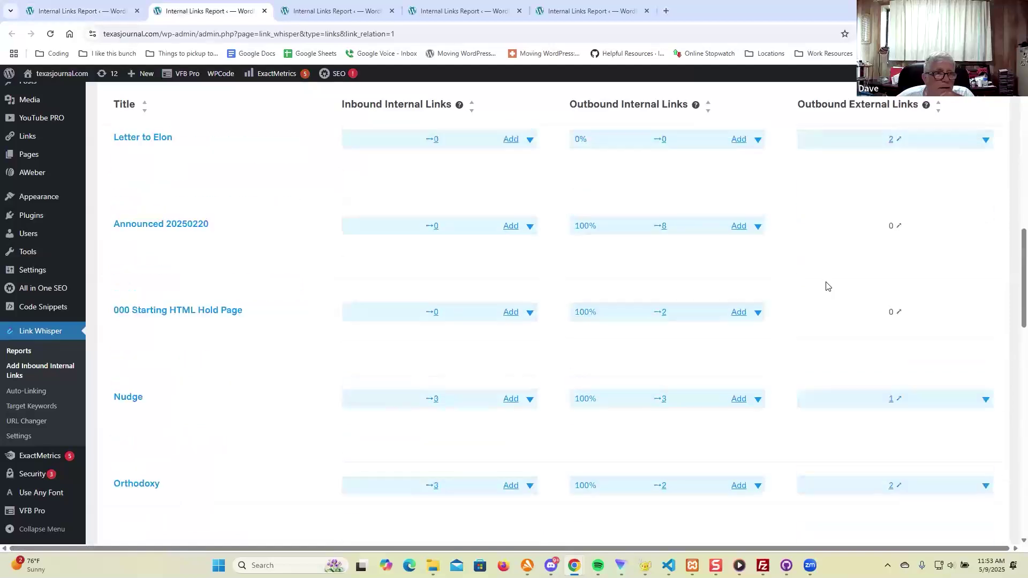
scroll(824, 284, down, 10)
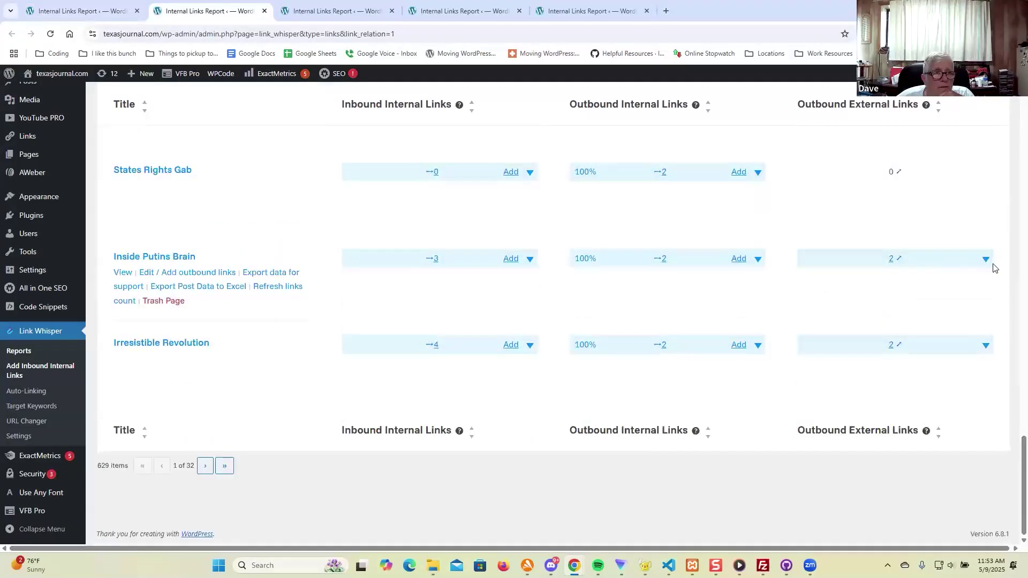
Step: Set the Link Relation Report to show 100 posts per page
scroll(993, 268, up, 20)
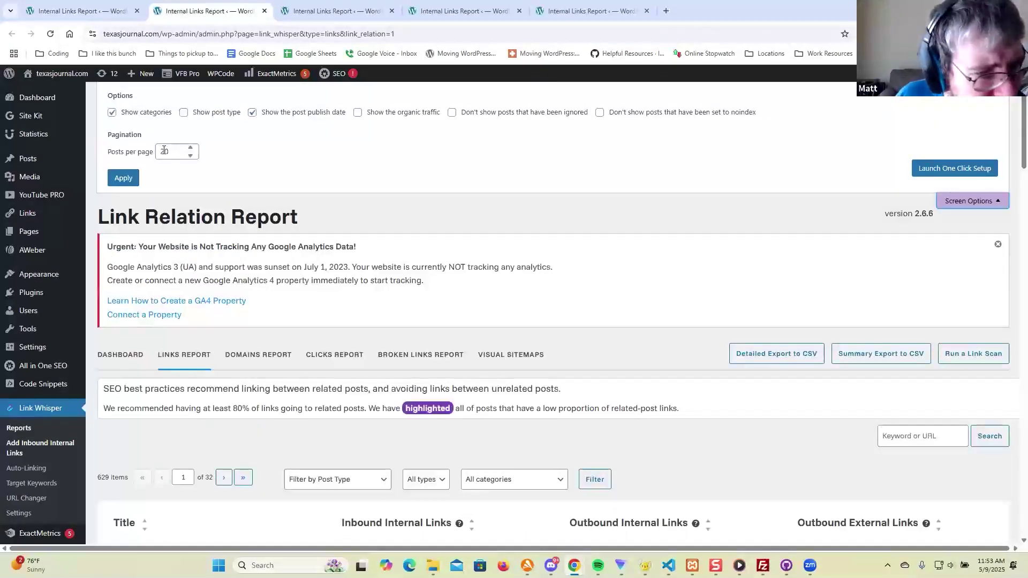
click(165, 151)
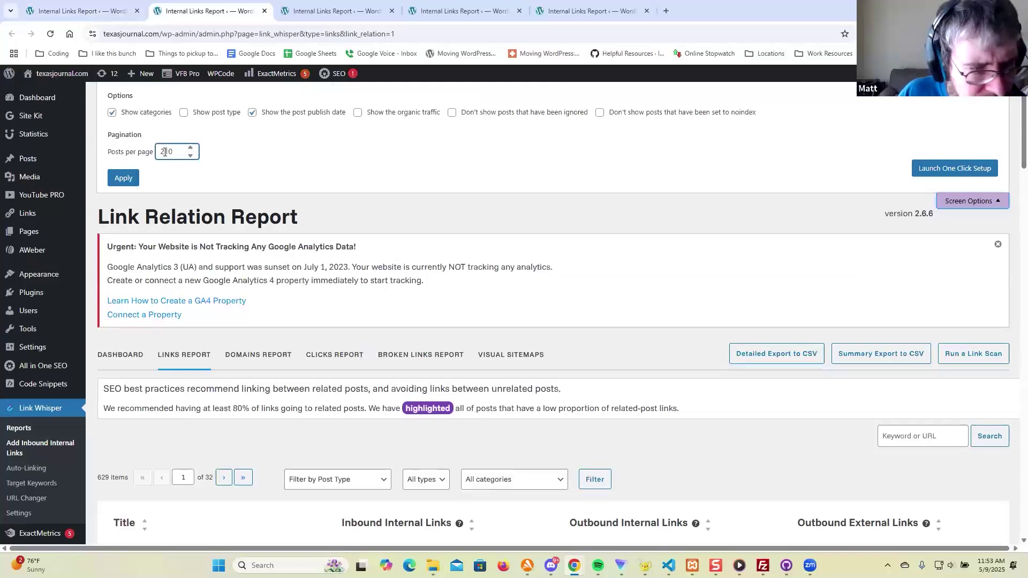
double_click(168, 152)
text(100)
click(124, 179)
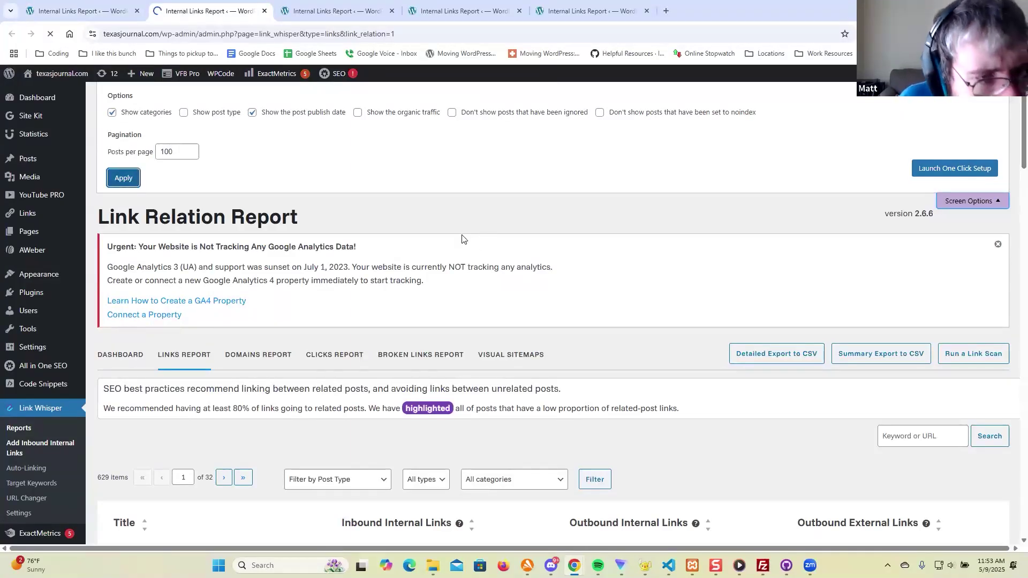
Step: Look through the report's relation percentages and inspect the outbound internal links of The Bitcoin Standard
scroll(668, 239, down, 11)
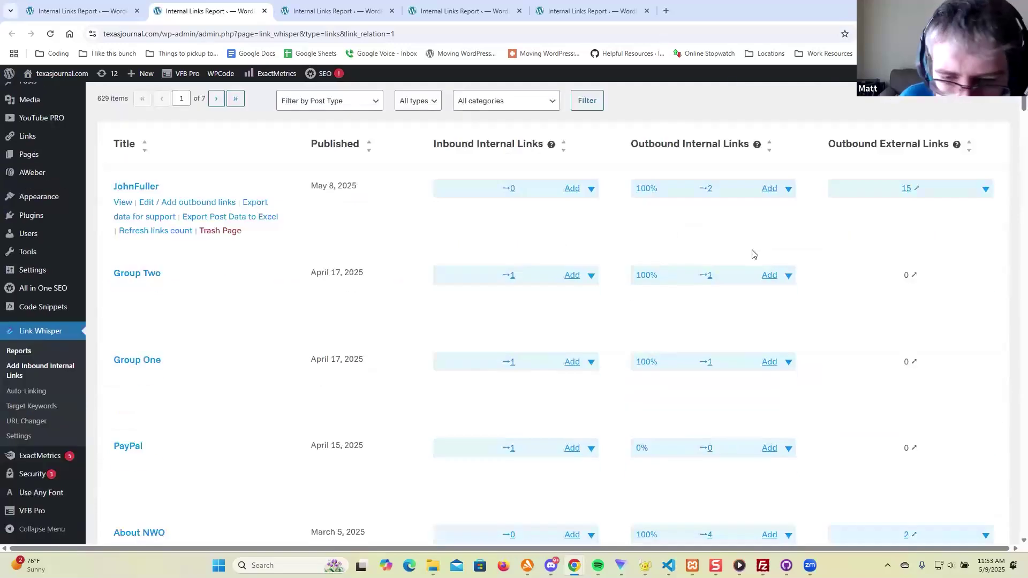
scroll(870, 257, down, 15)
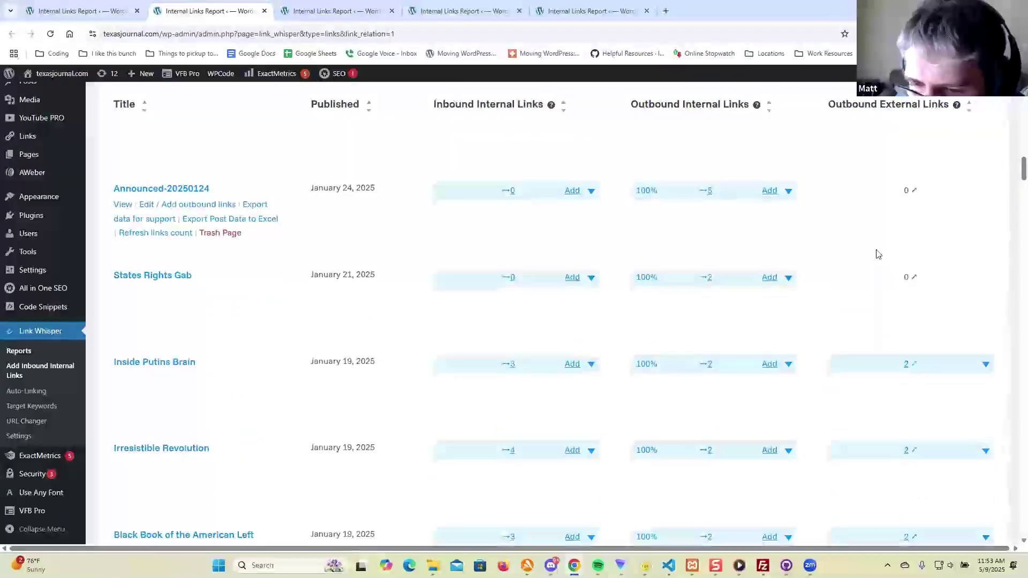
scroll(882, 252, down, 10)
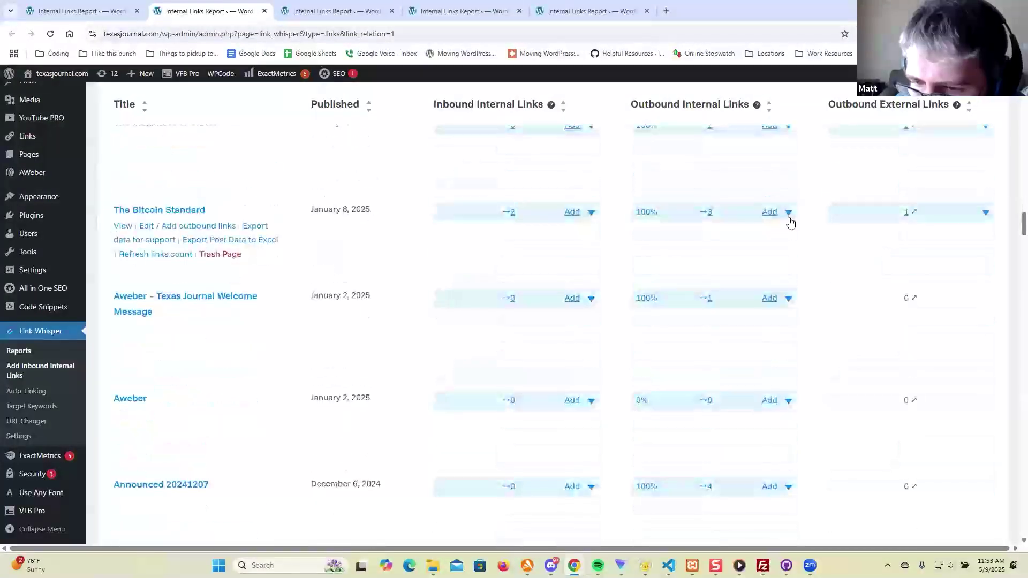
click(788, 213)
scroll(800, 291, down, 2)
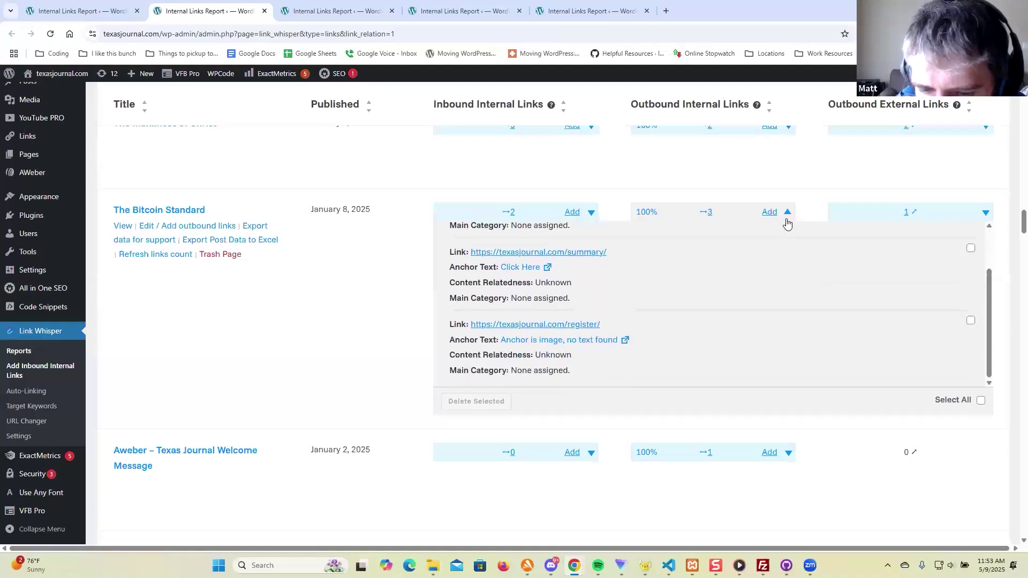
click(789, 213)
scroll(875, 298, down, 3)
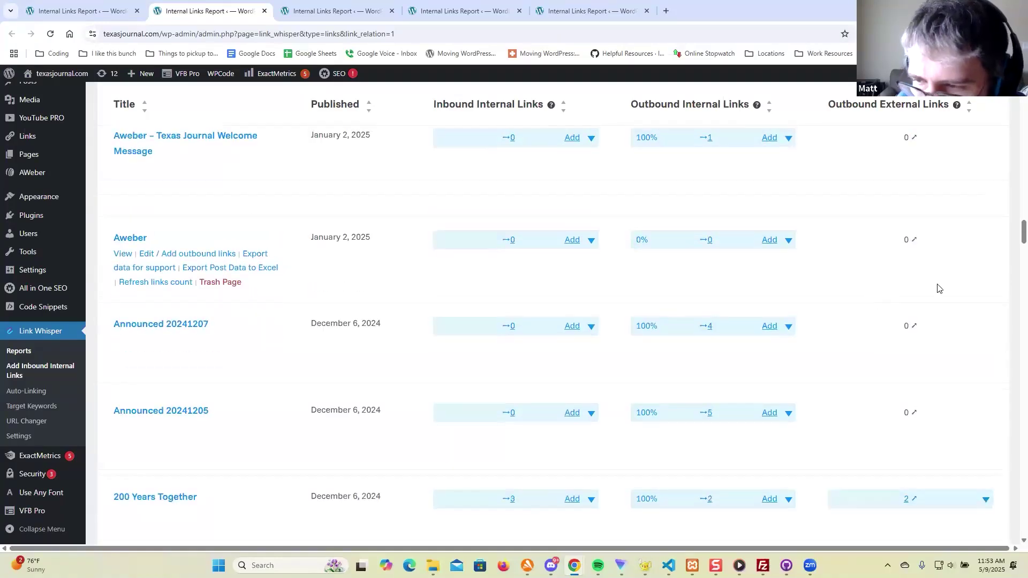
Step: Run a full link scan of the site and dismiss its completion notice
scroll(937, 287, up, 20)
click(983, 236)
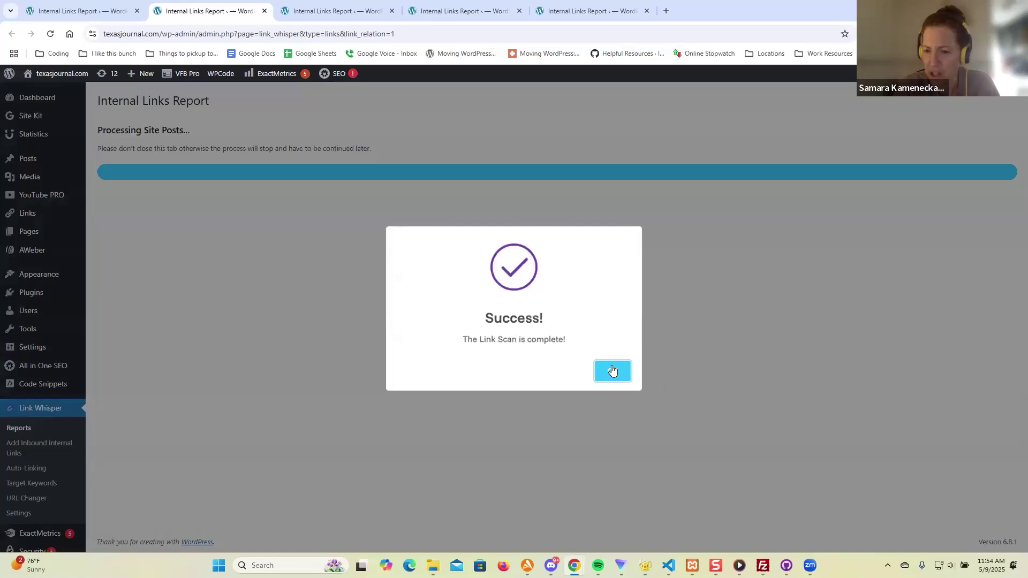
click(613, 371)
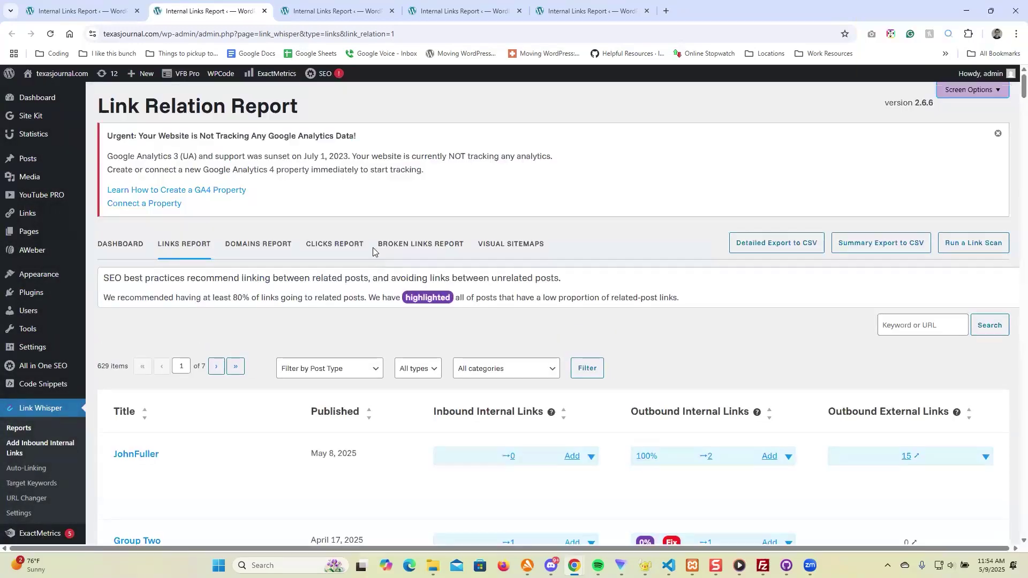
Step: Check the Link Health scores on the reports dashboard and reopen the Link Relation Score report
scroll(580, 271, down, 4)
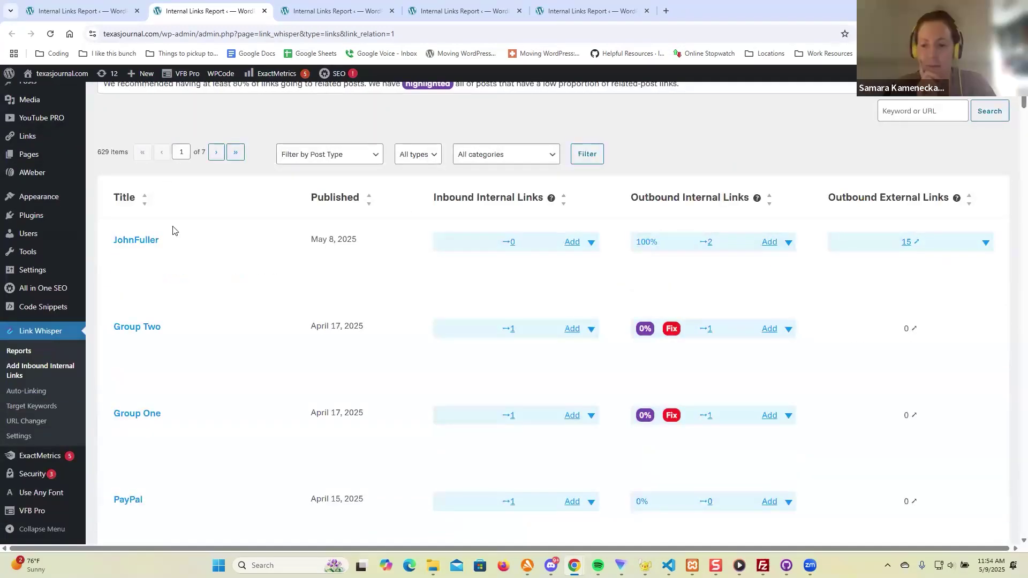
scroll(173, 230, up, 4)
click(131, 245)
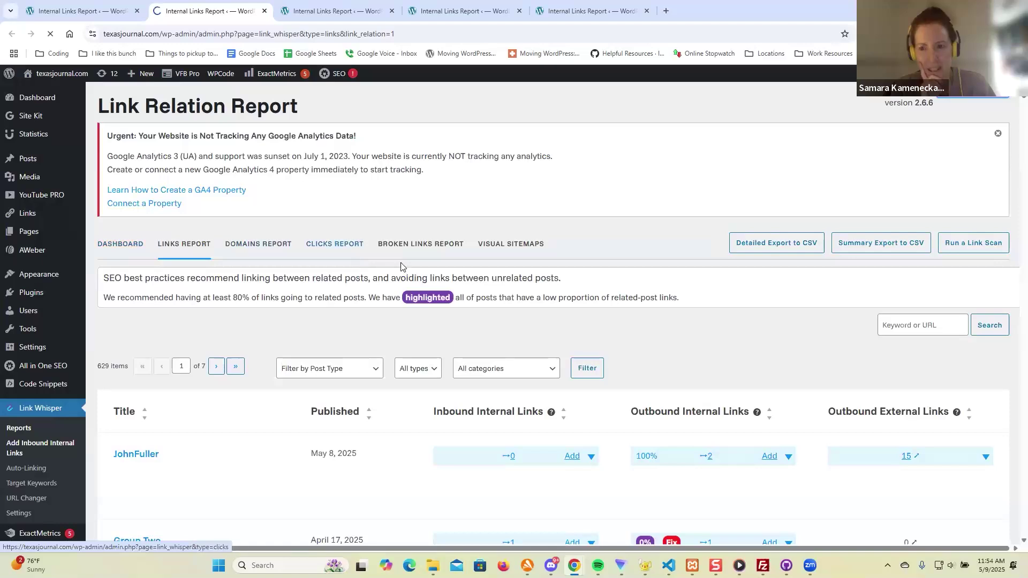
scroll(399, 265, down, 3)
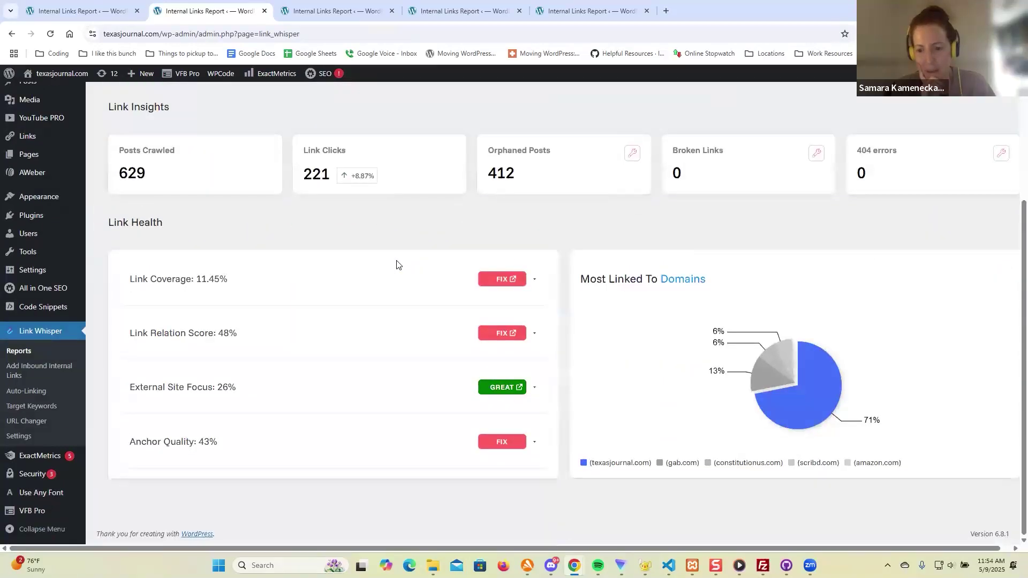
click(504, 331)
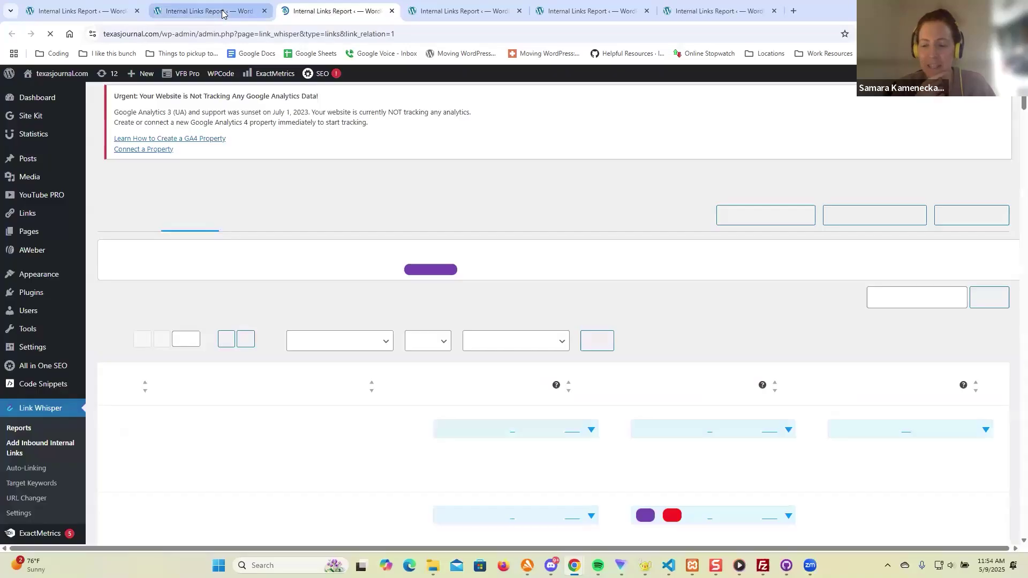
Step: Inspect the content relatedness of the outbound internal links for Group Two and Group One
scroll(616, 193, down, 4)
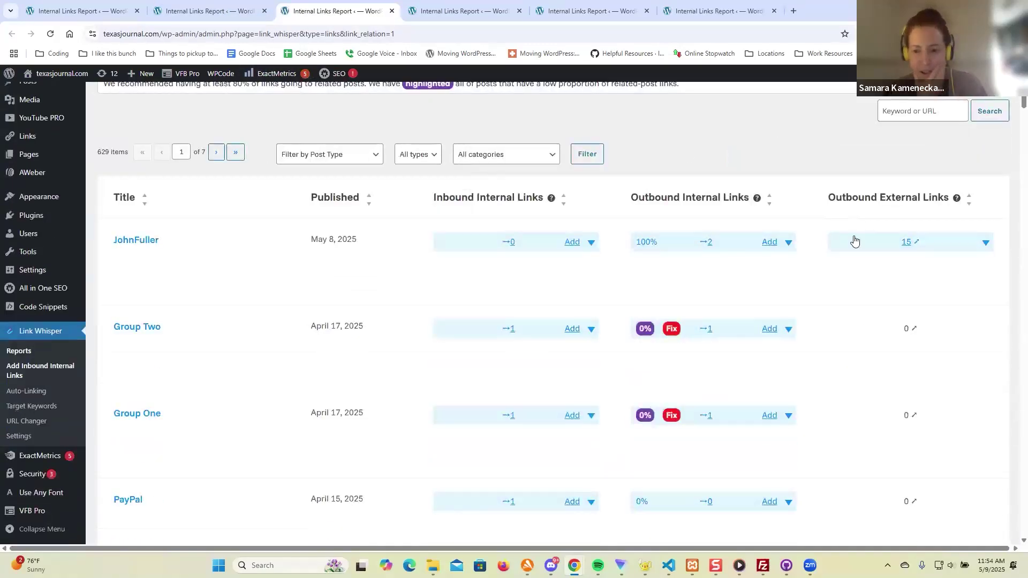
scroll(855, 241, down, 3)
click(788, 169)
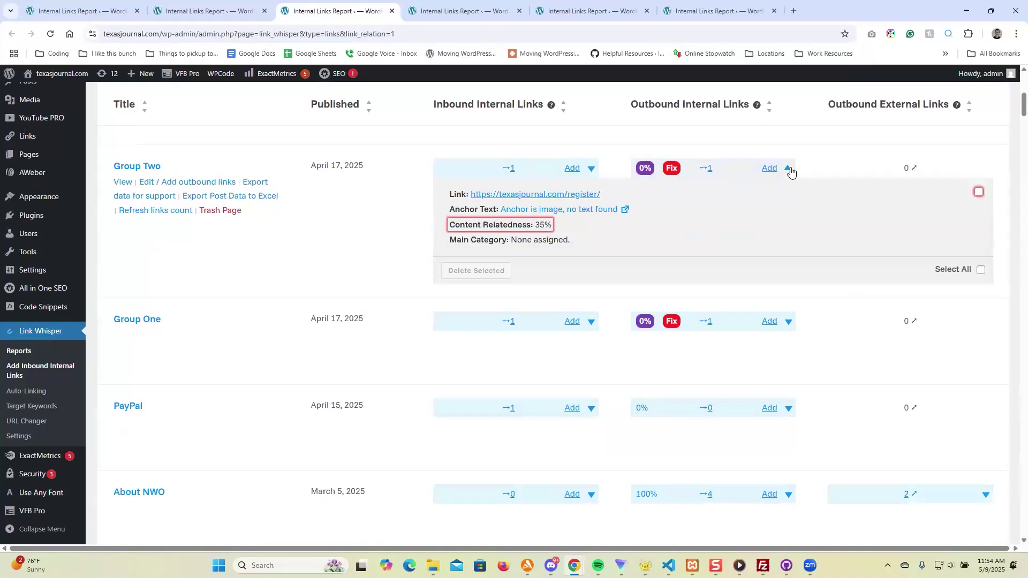
click(789, 168)
click(789, 256)
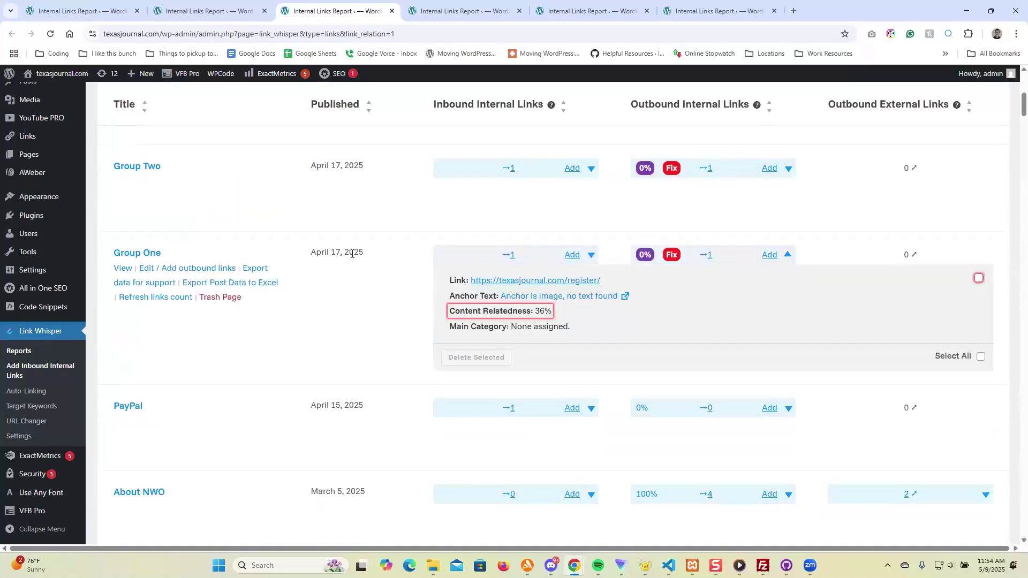
scroll(352, 257, down, 1)
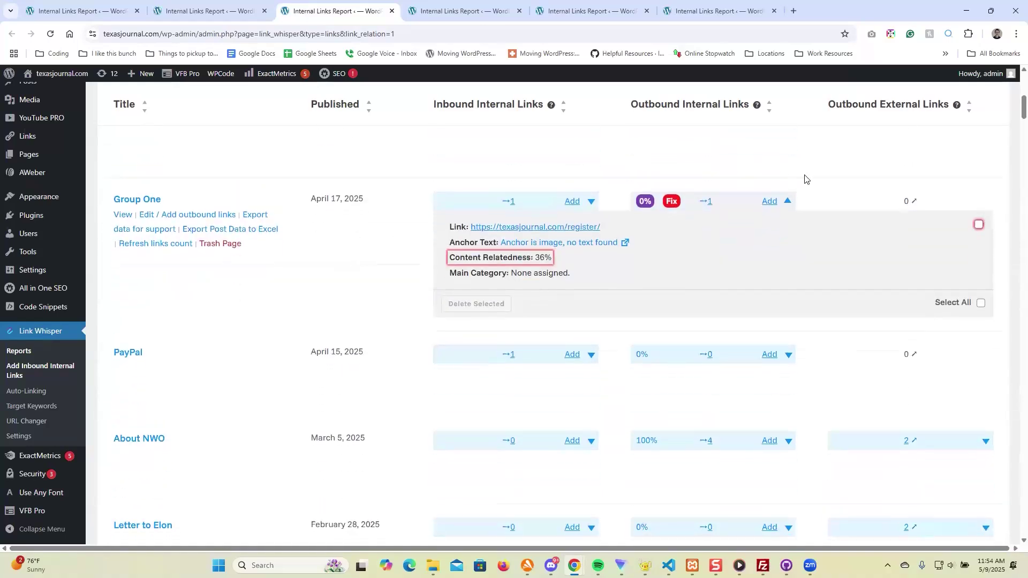
click(788, 201)
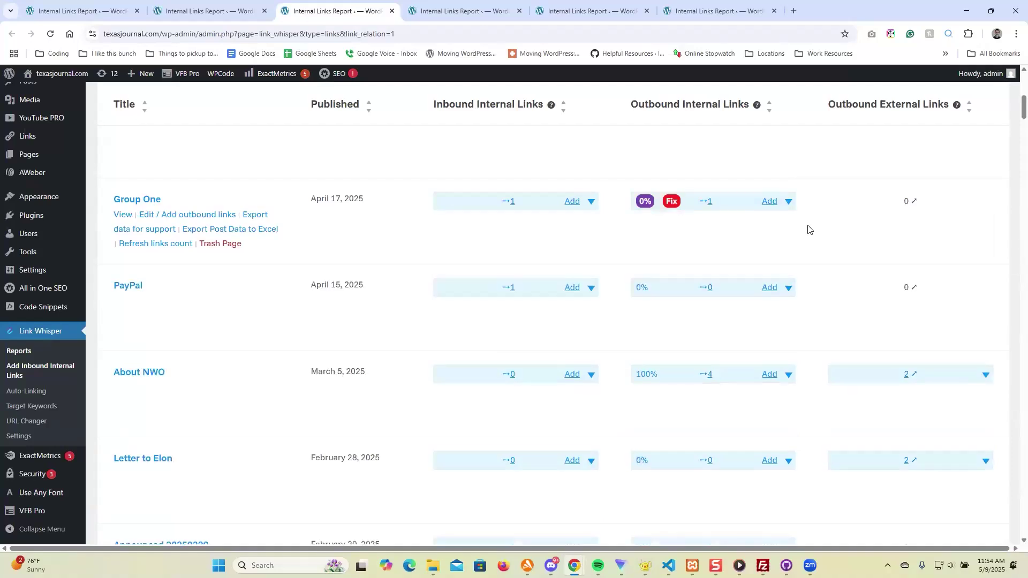
Step: Inspect the outbound internal links of 000 Starting HTML Hold Page and expand those of Nudge
scroll(808, 230, down, 8)
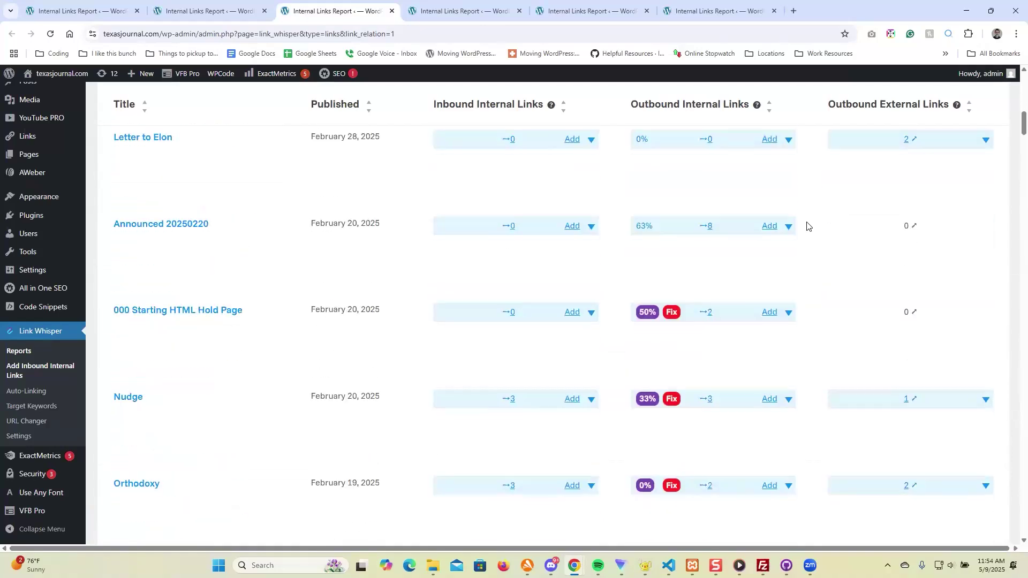
click(789, 206)
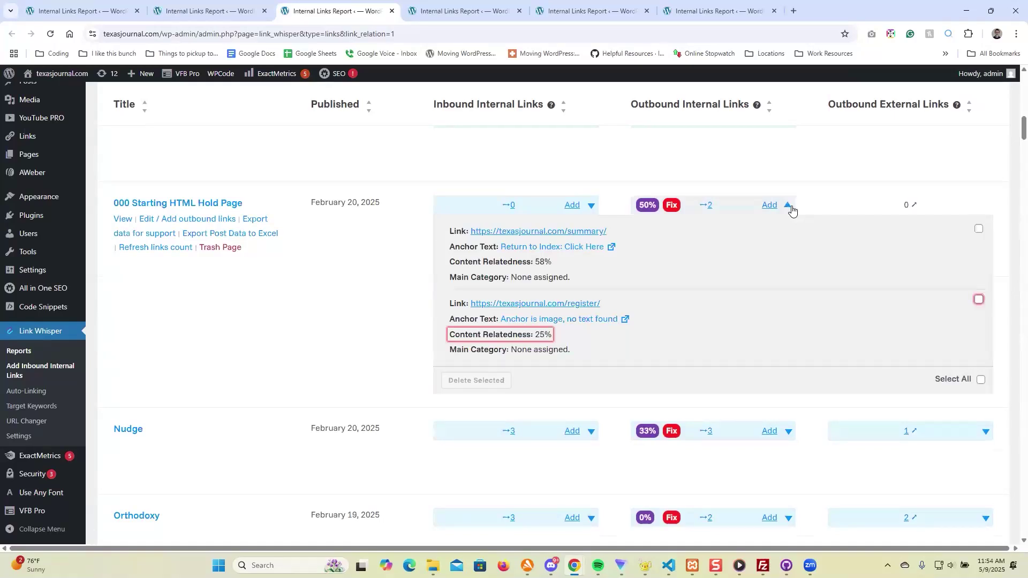
click(789, 206)
scroll(795, 201, down, 2)
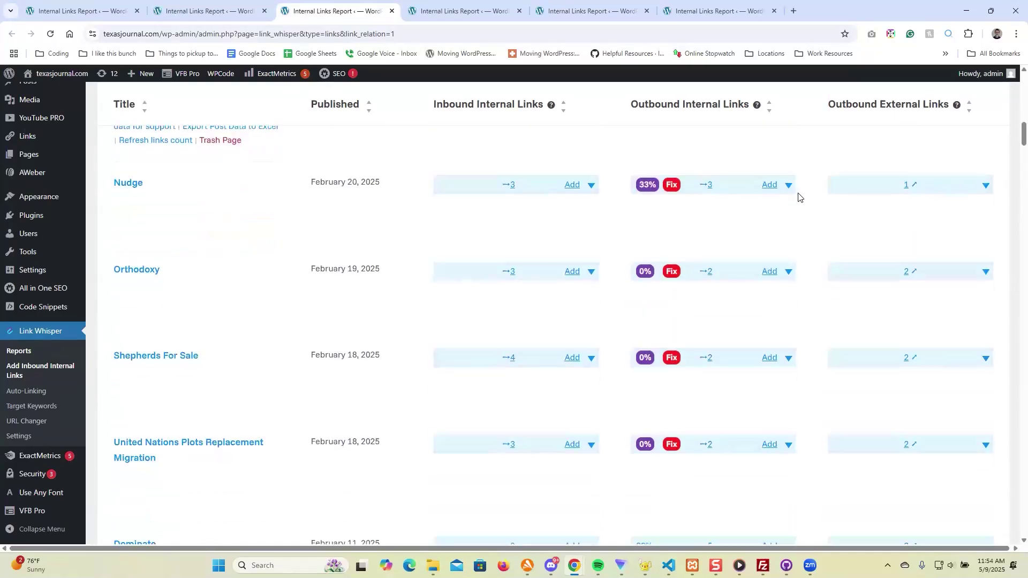
click(789, 185)
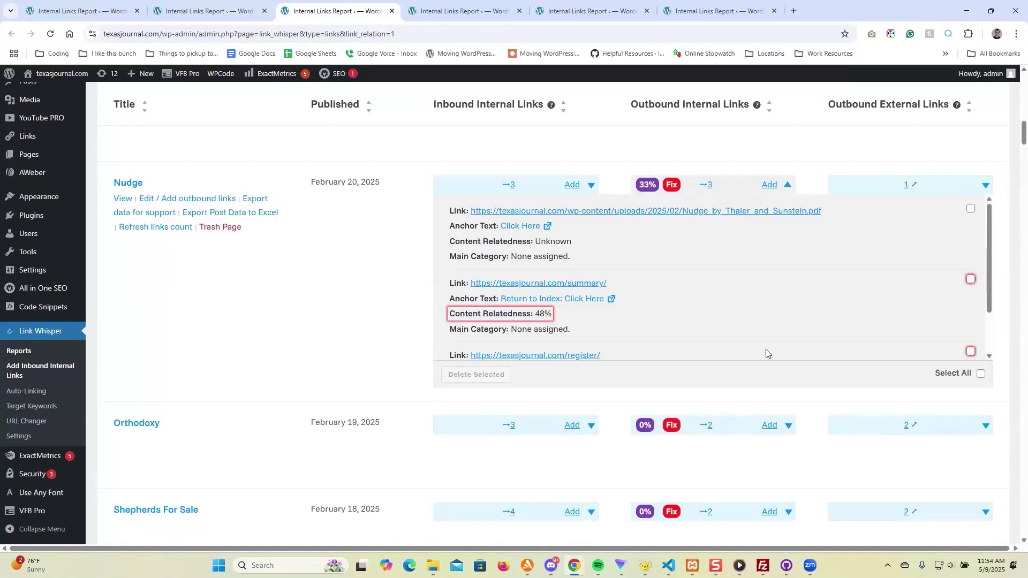
Step: View the Nudge page through its "Return to Index: Click Here" anchor and compare it with the report entry
click(538, 301)
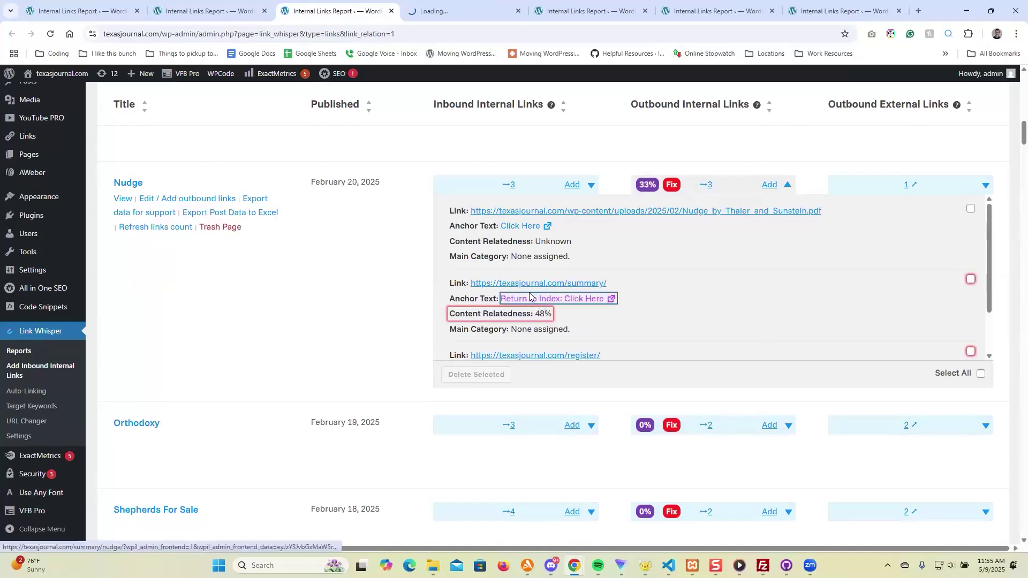
scroll(169, 229, down, 2)
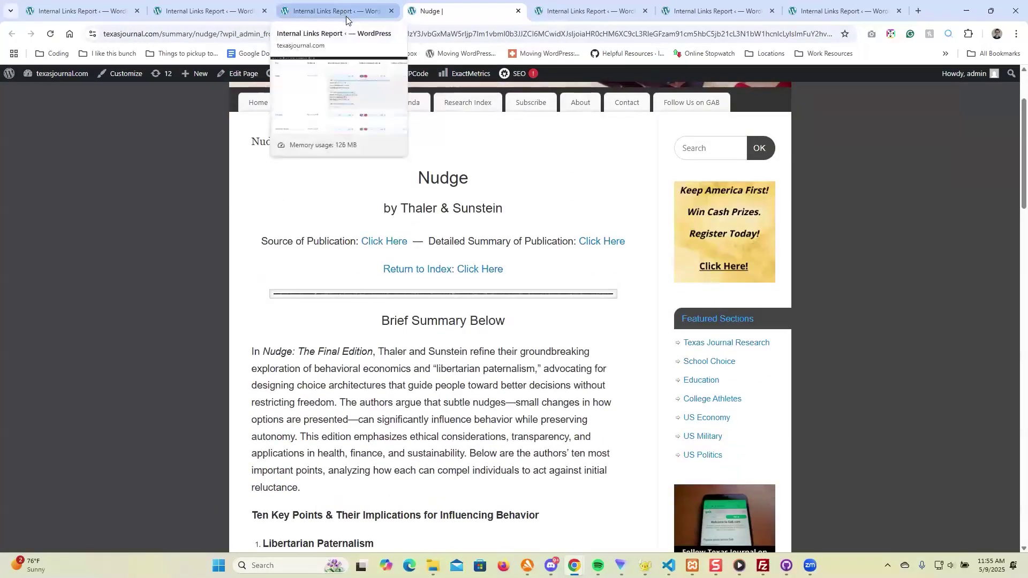
click(347, 17)
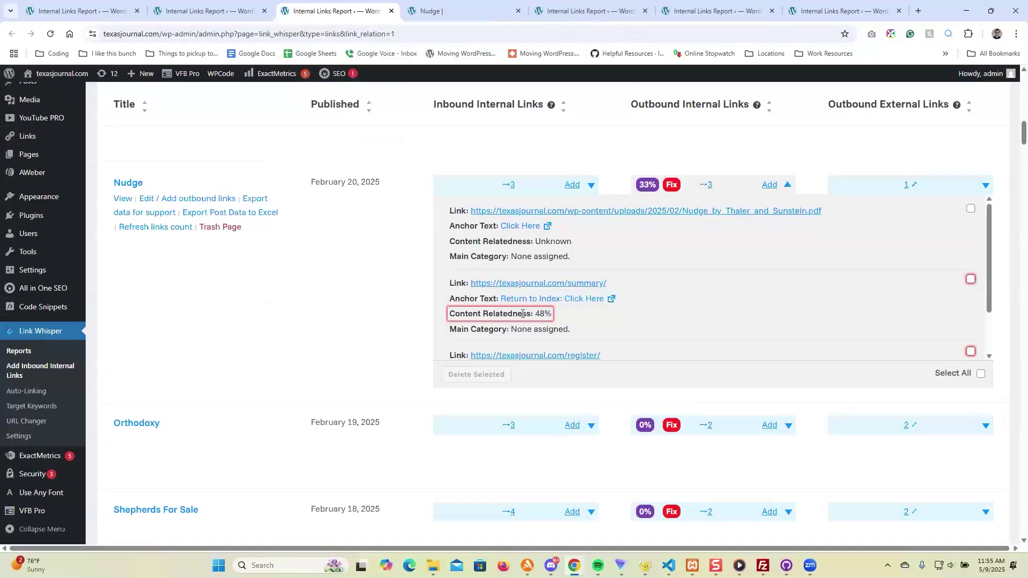
click(463, 6)
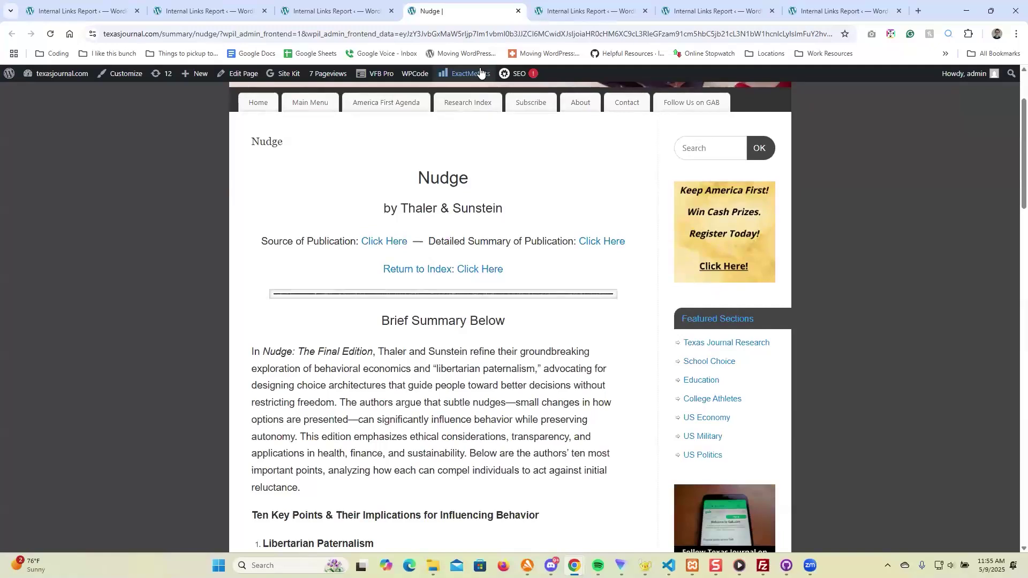
Step: Search the Nudge page for "return", examine the area around the link, and close the page
key(ctrl+f)
text(return)
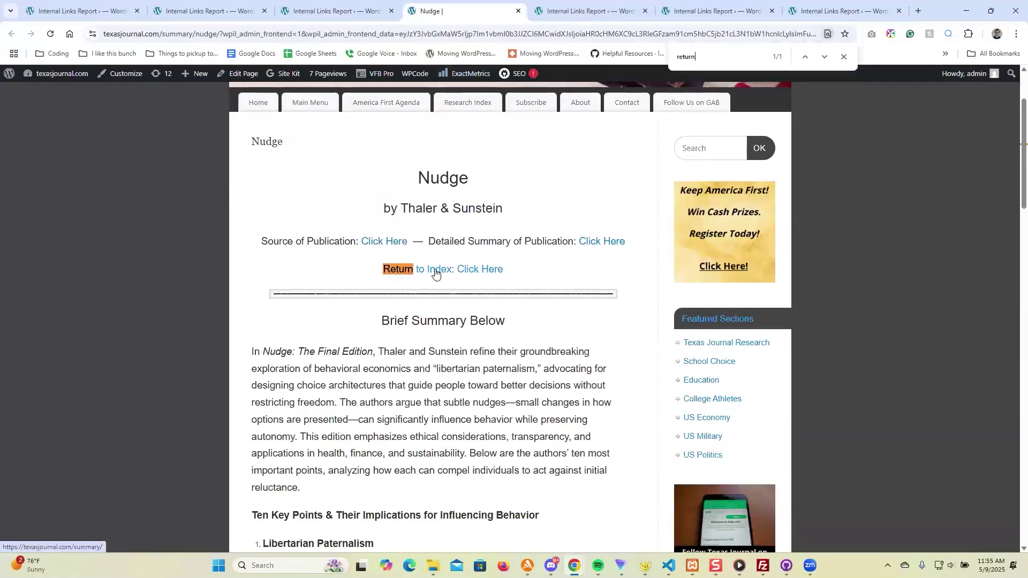
scroll(574, 312, down, 5)
scroll(573, 314, up, 4)
scroll(571, 312, up, 1)
key(ctrl+w)
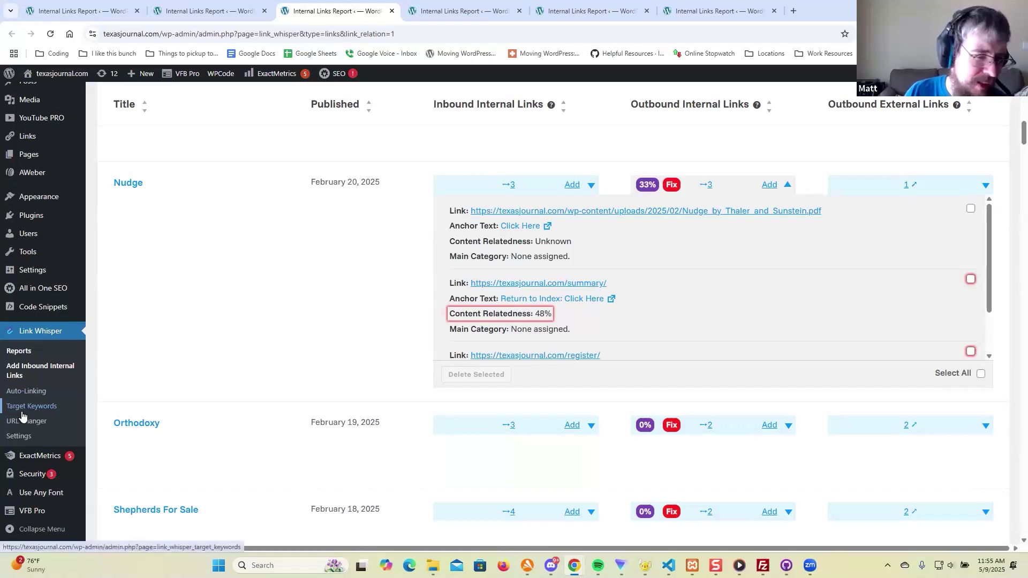
Step: Open the Target Keywords page separately, look over its keyword refresh option, and close it
middle_click(33, 414)
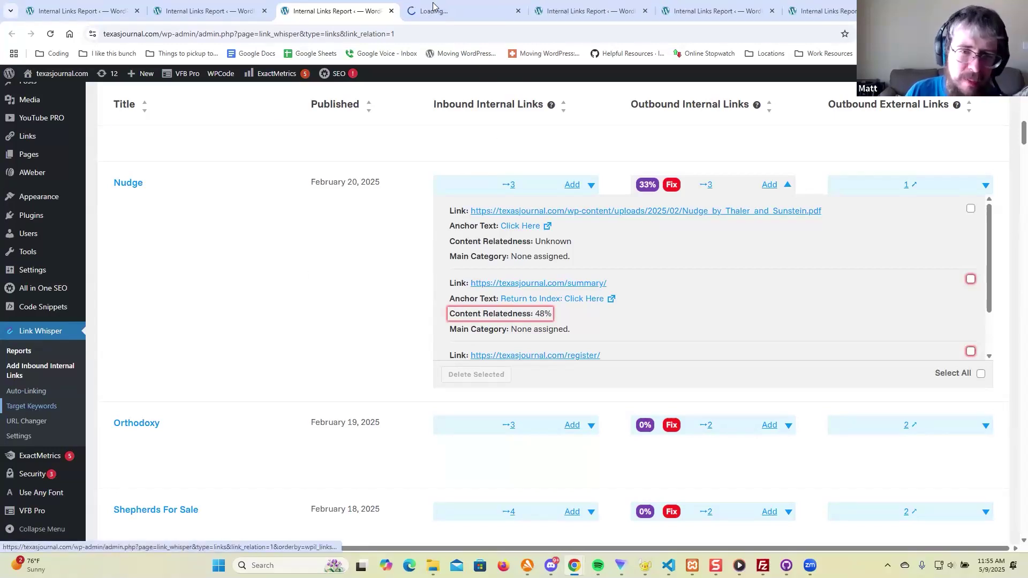
click(429, 11)
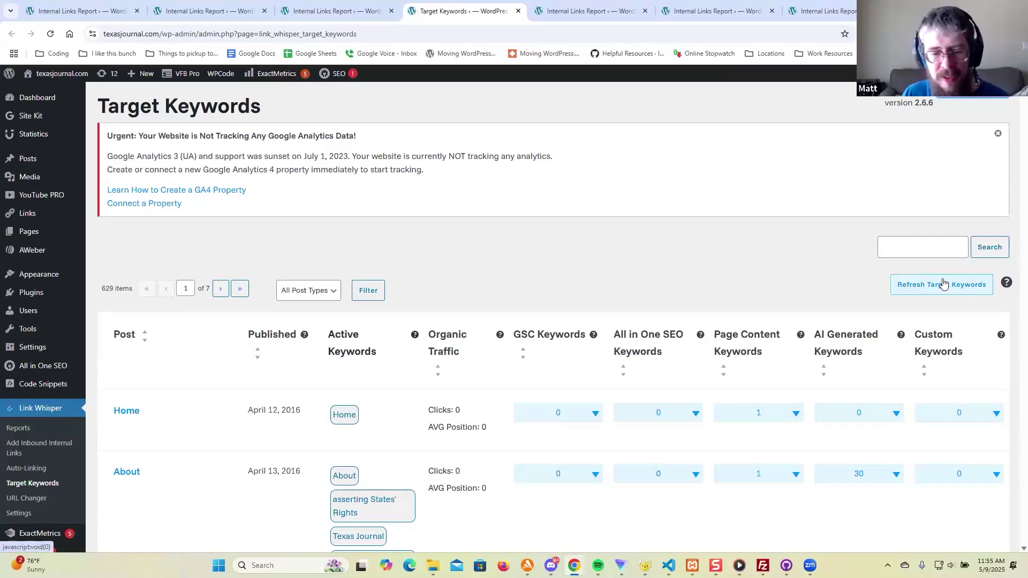
middle_click(448, 15)
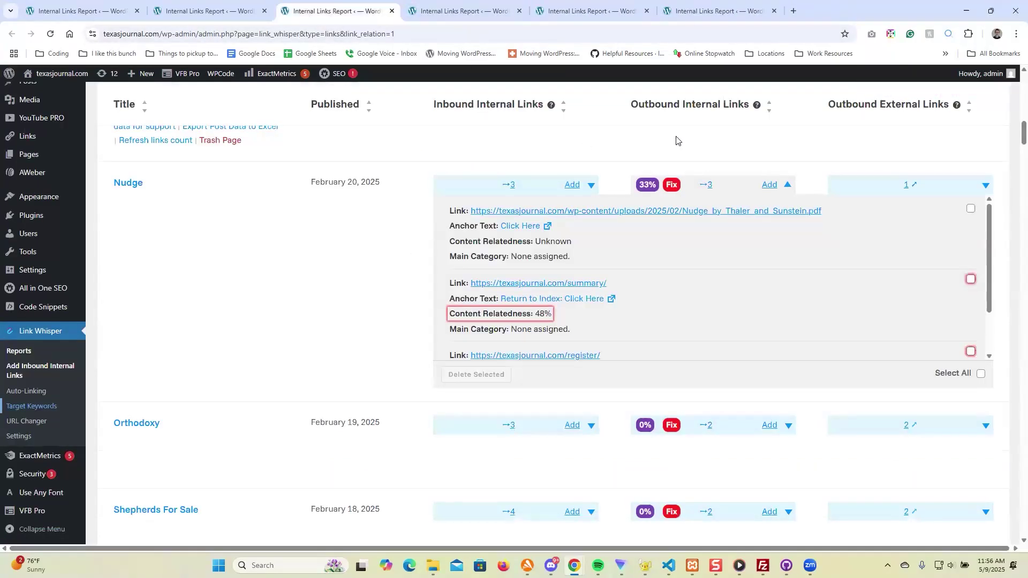
Step: Review Nudge's remaining outbound links and dismiss the Google Analytics notice on the Link Relation Report
scroll(737, 291, down, 3)
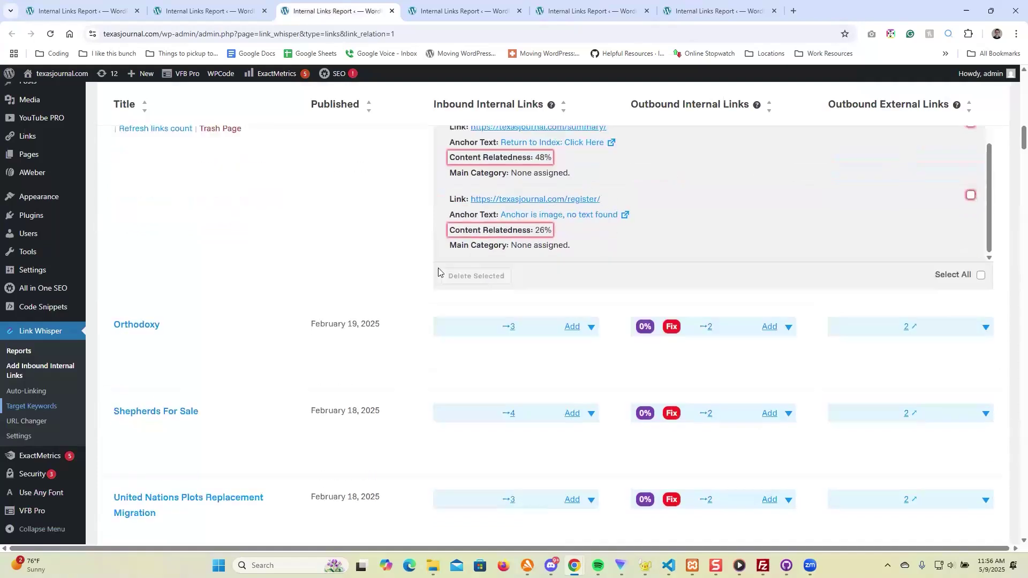
scroll(438, 270, up, 2)
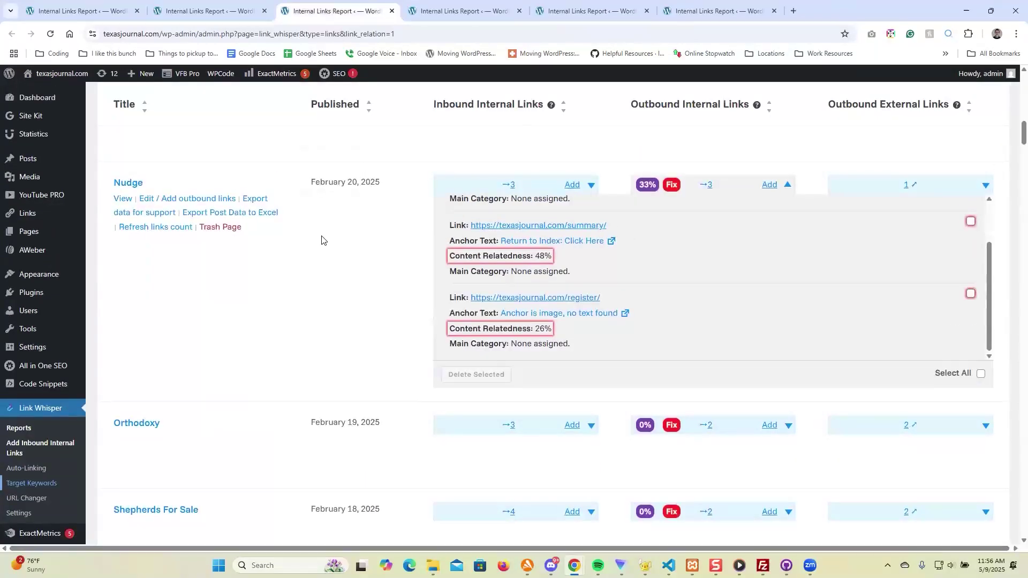
scroll(343, 273, up, 15)
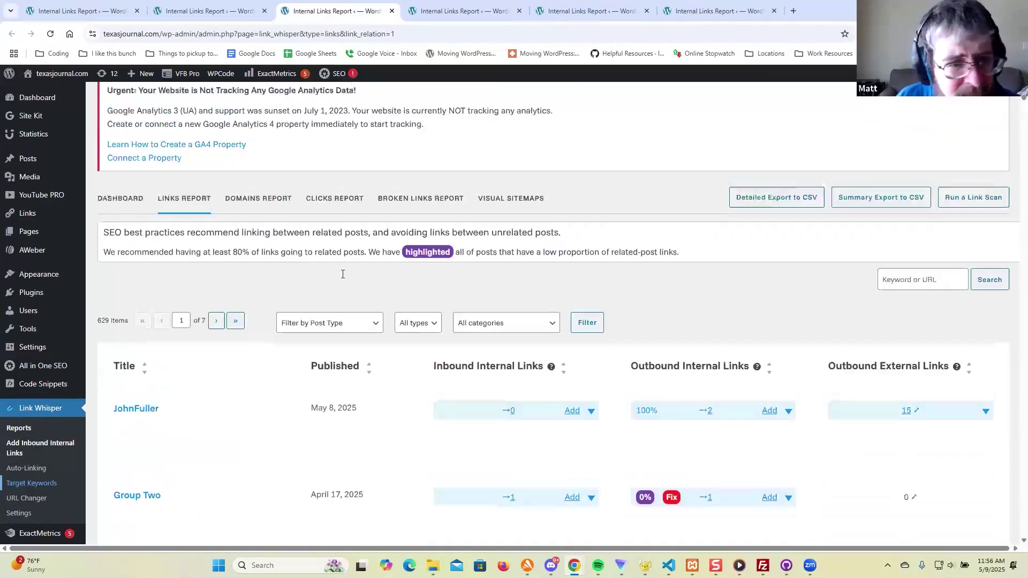
scroll(343, 274, up, 2)
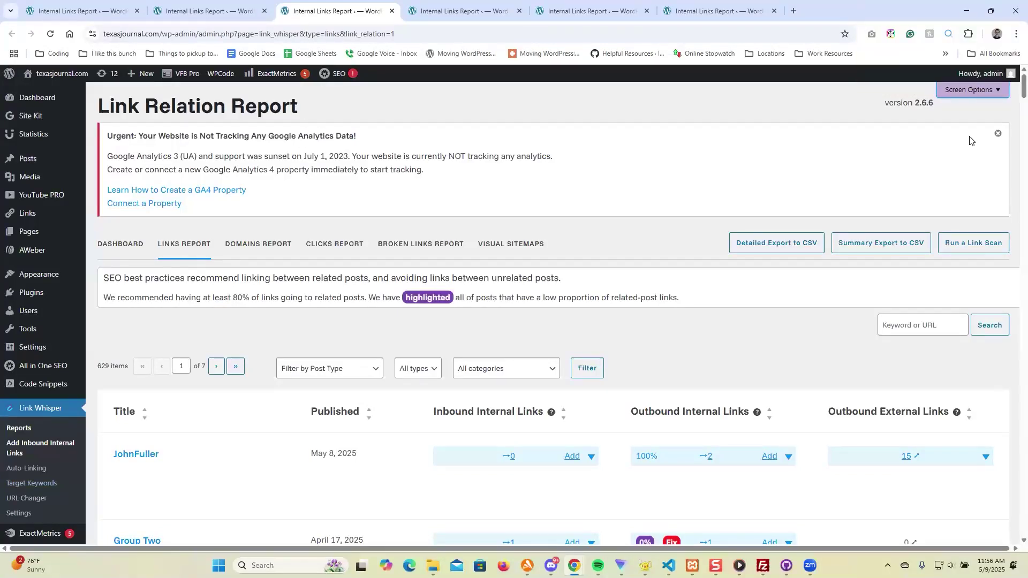
click(998, 134)
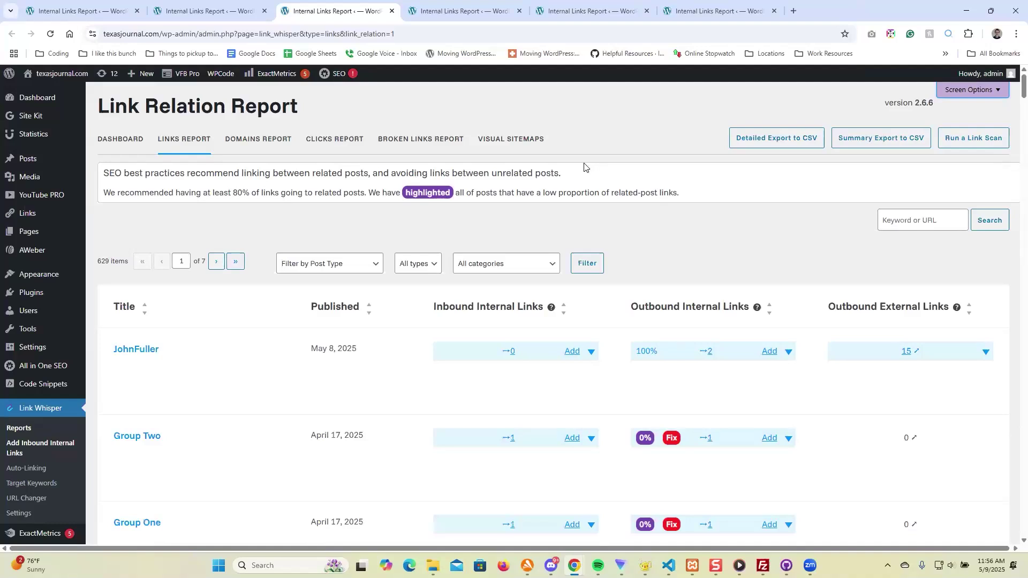
Step: View the Target Keywords table once more, close it, and go back to the start of the Link Relation Report
scroll(81, 375, down, 2)
mouse_move(134, 377)
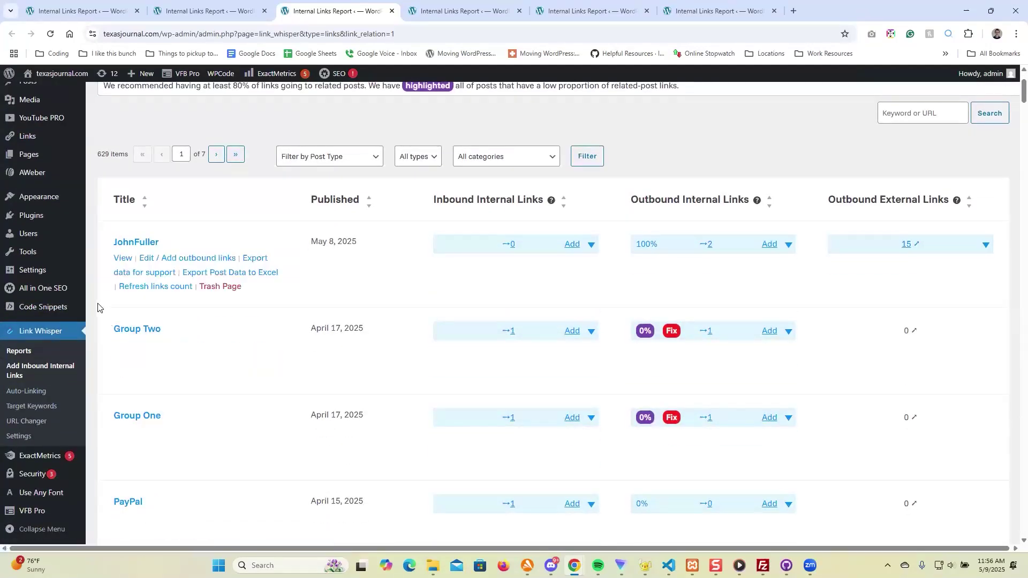
middle_click(48, 408)
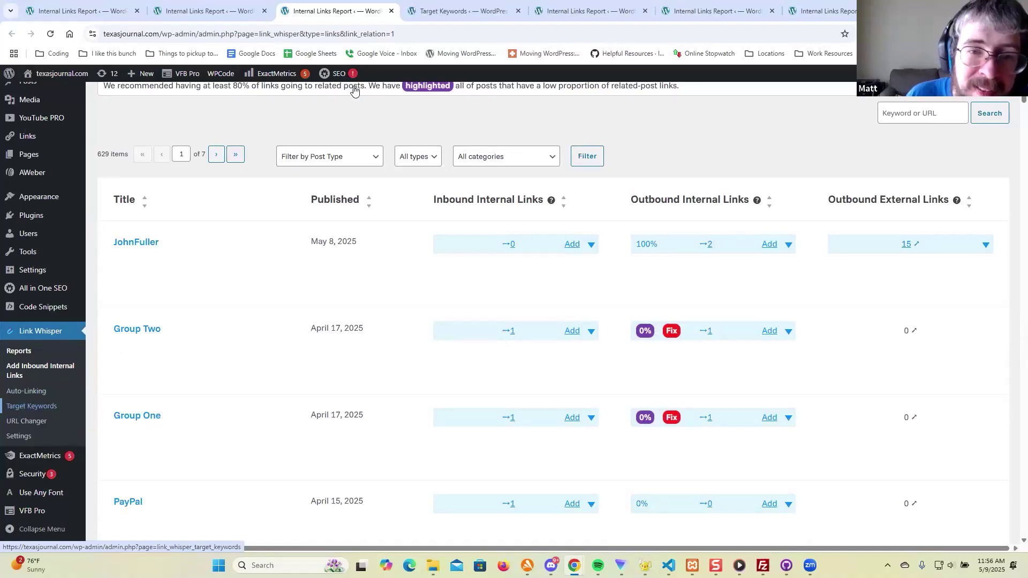
key(ctrl+Tab)
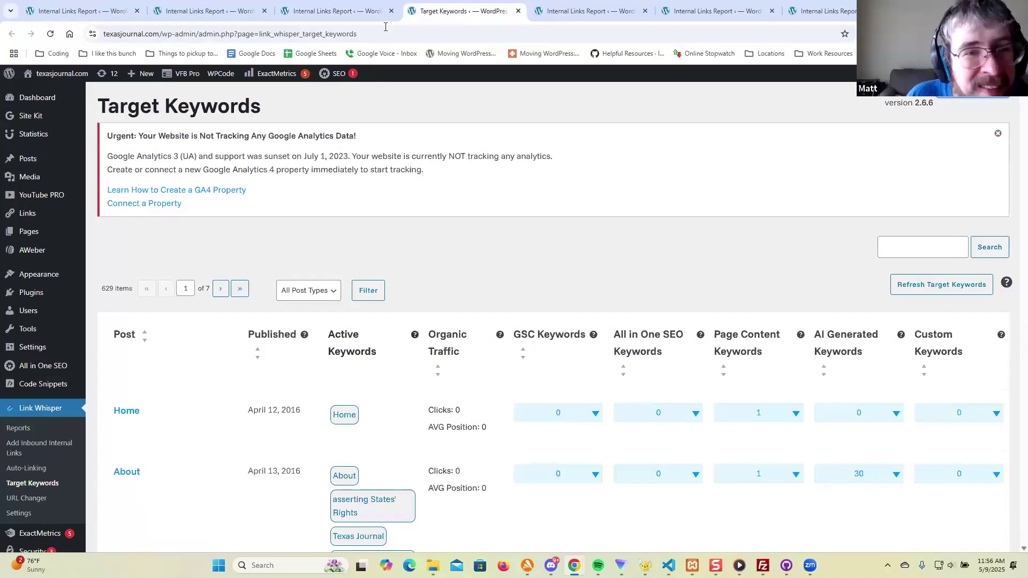
key(ctrl+w)
scroll(705, 123, down, 3)
scroll(705, 126, up, 5)
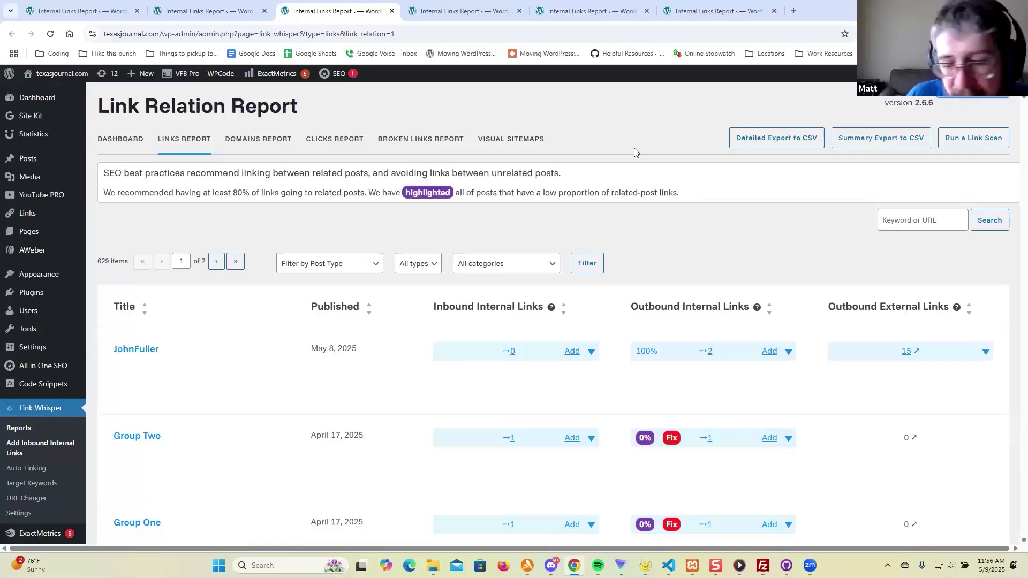
Step: Inspect Group Two's outbound link to the register page, toggle its selection, leave it unselected, and collapse the details
scroll(634, 154, down, 3)
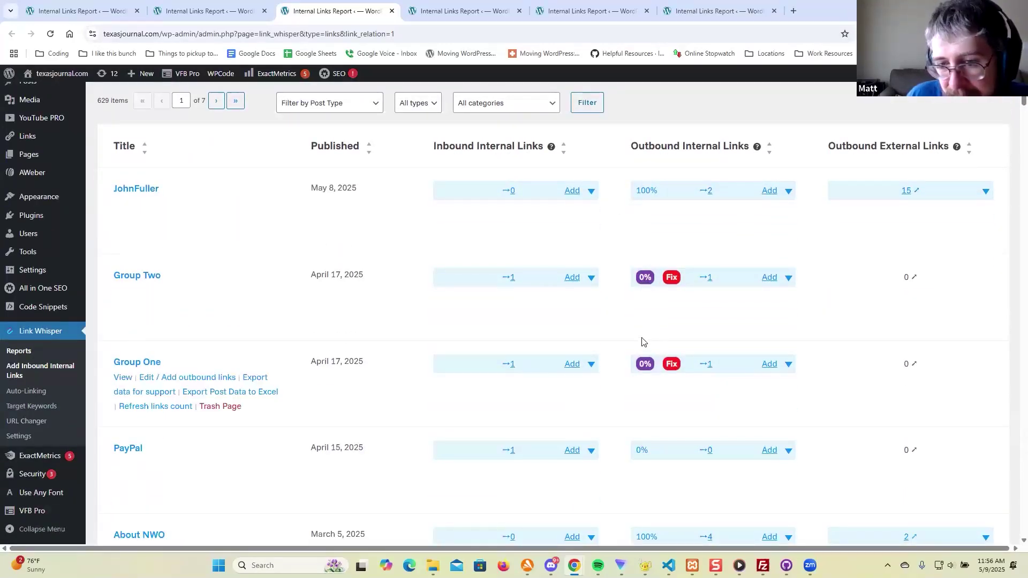
scroll(643, 337, down, 1)
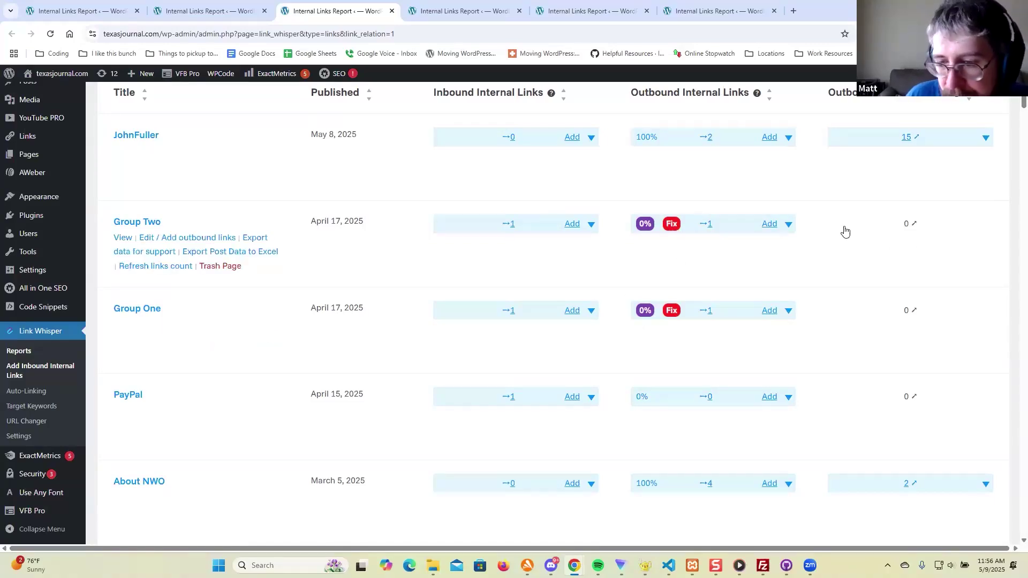
click(790, 224)
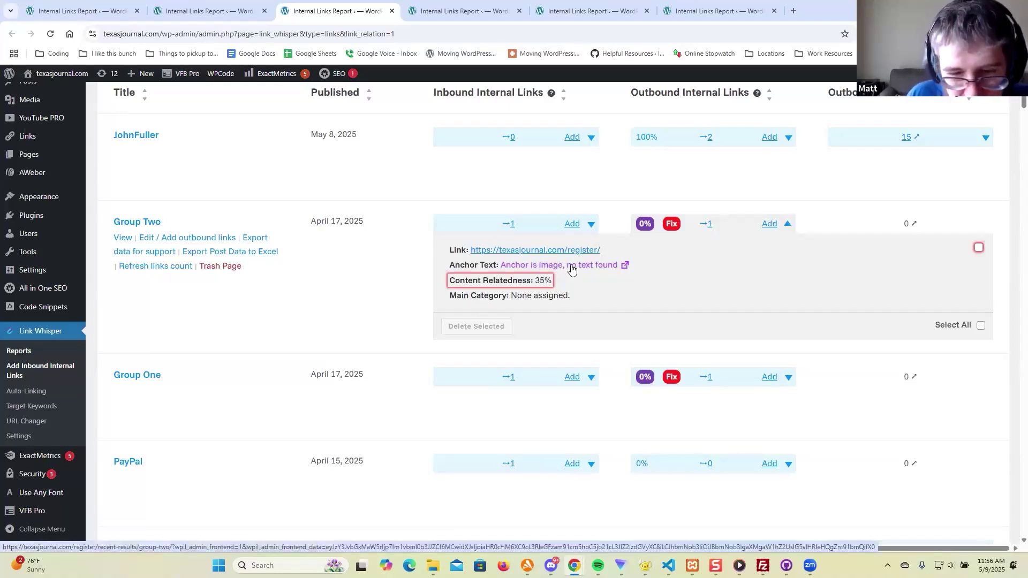
click(975, 247)
click(974, 248)
click(976, 248)
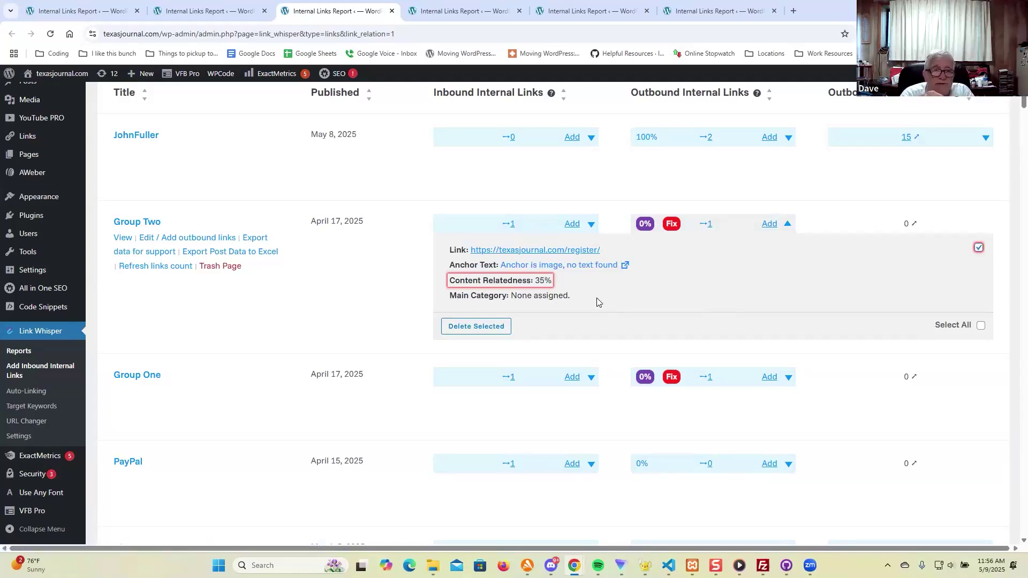
scroll(298, 287, up, 2)
scroll(311, 343, down, 3)
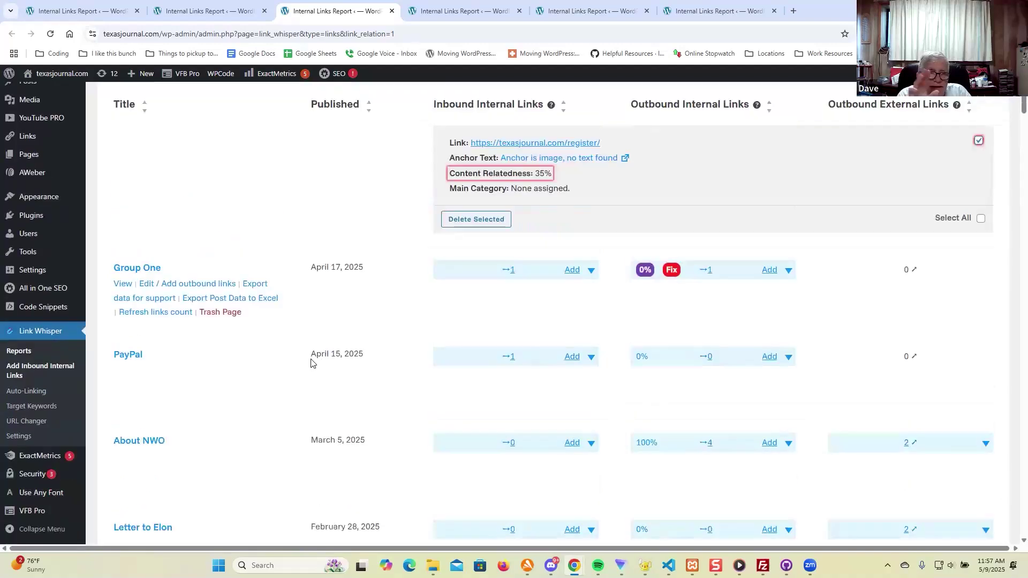
scroll(329, 292, up, 1)
click(980, 253)
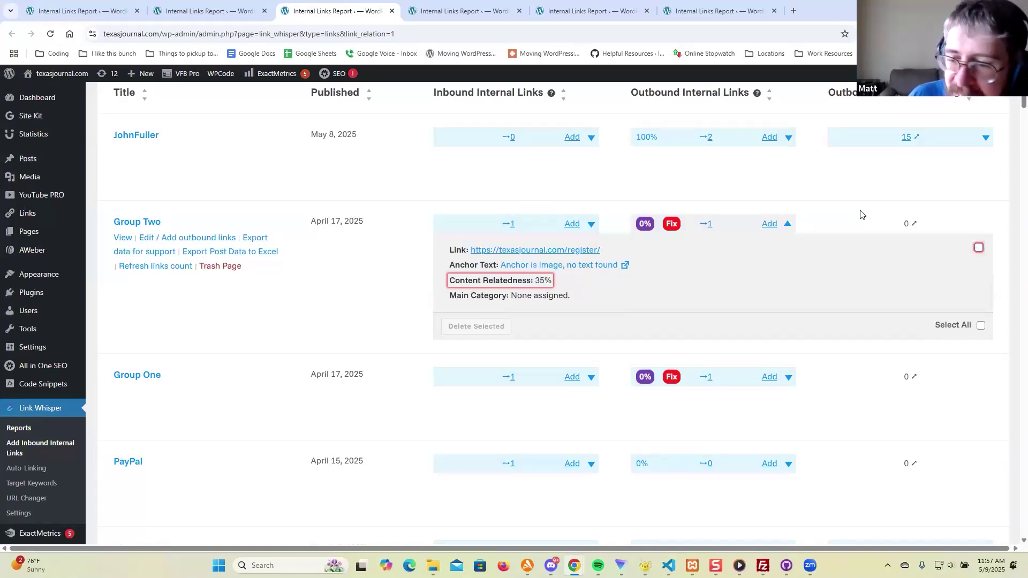
click(788, 226)
Step: Check the content relatedness of Group One's outbound link and review Nudge's summary and register links
click(789, 312)
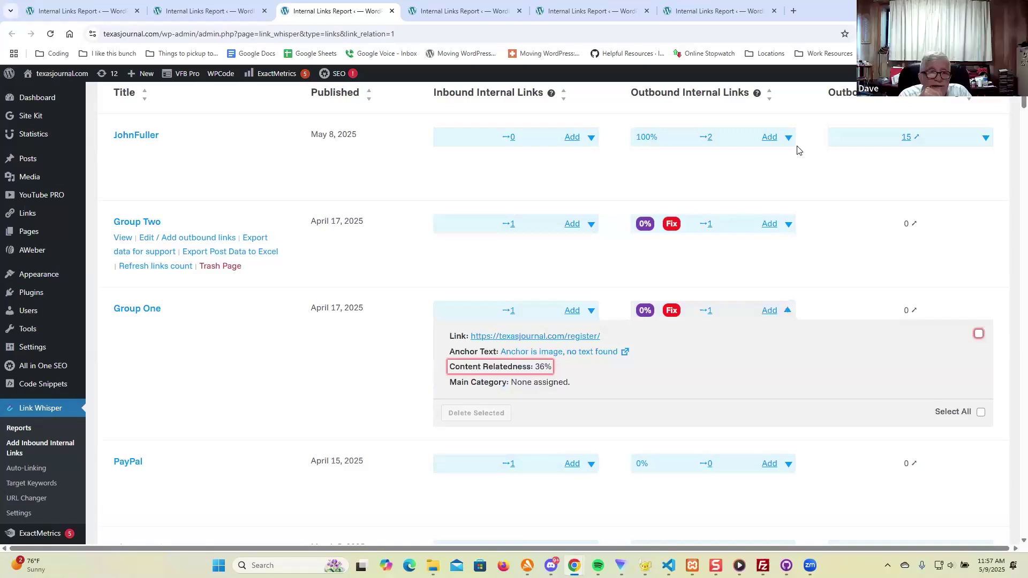
scroll(831, 226, down, 10)
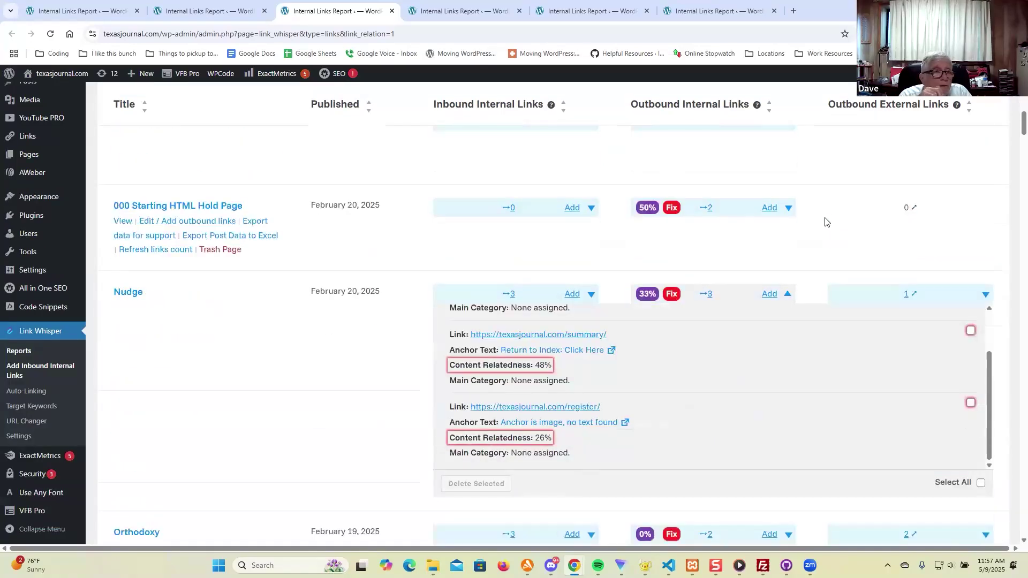
scroll(807, 224, down, 5)
scroll(803, 223, up, 3)
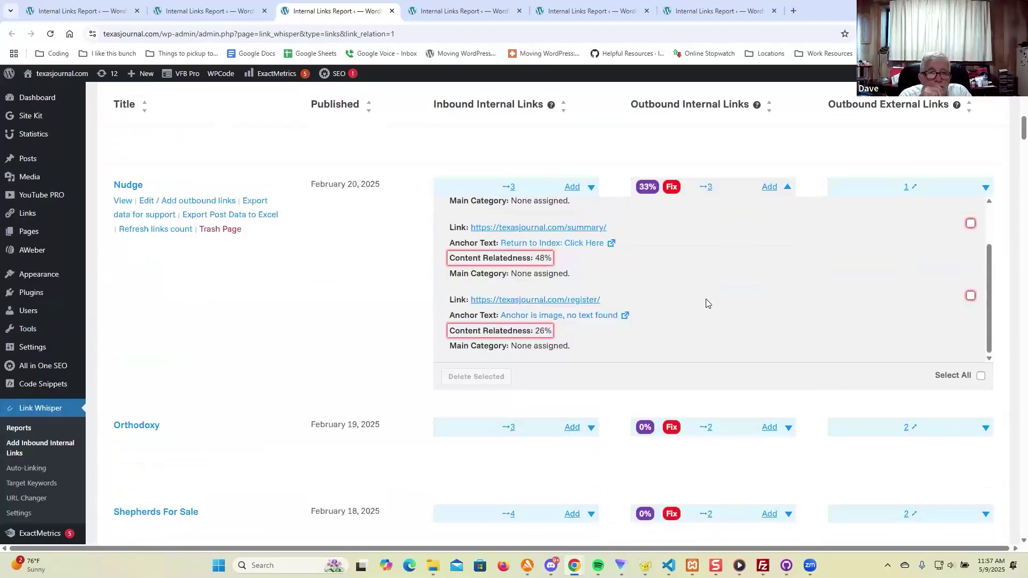
scroll(741, 313, down, 2)
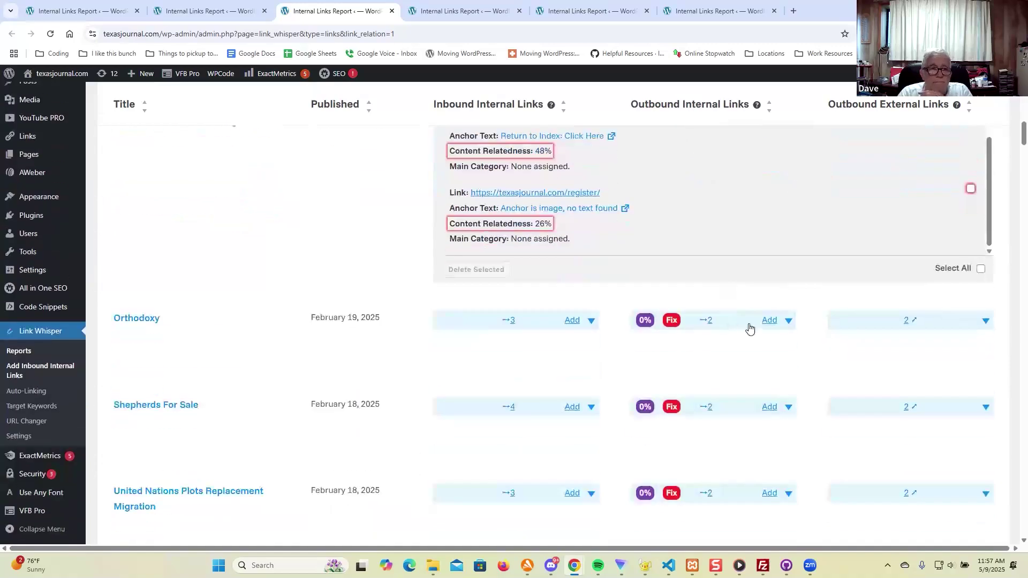
scroll(797, 303, down, 2)
Step: Inspect the content relatedness of the outbound internal links of Orthodoxy and Shepherds For Sale
click(788, 215)
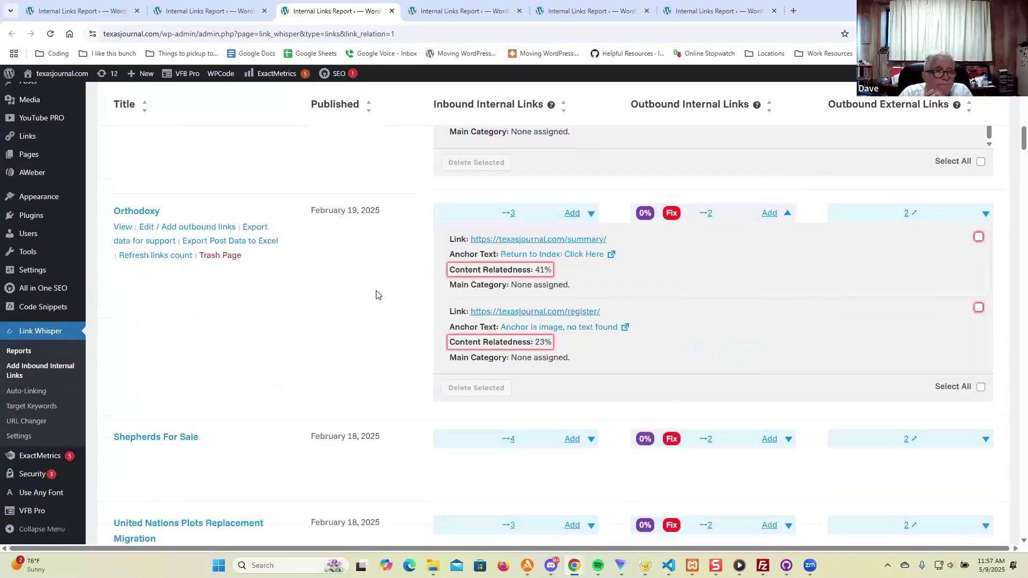
scroll(377, 294, down, 1)
scroll(380, 289, down, 2)
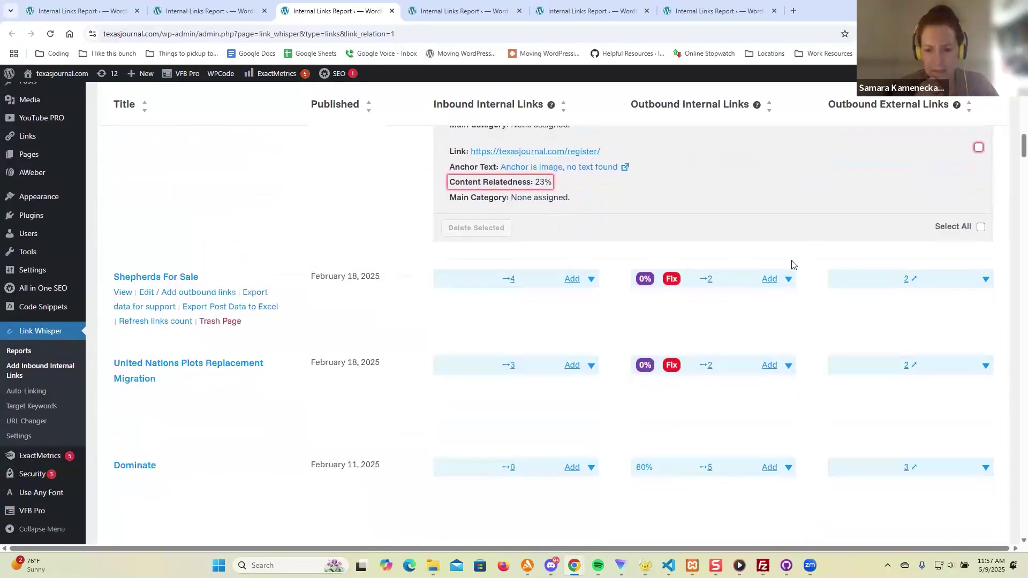
click(788, 280)
scroll(401, 292, down, 2)
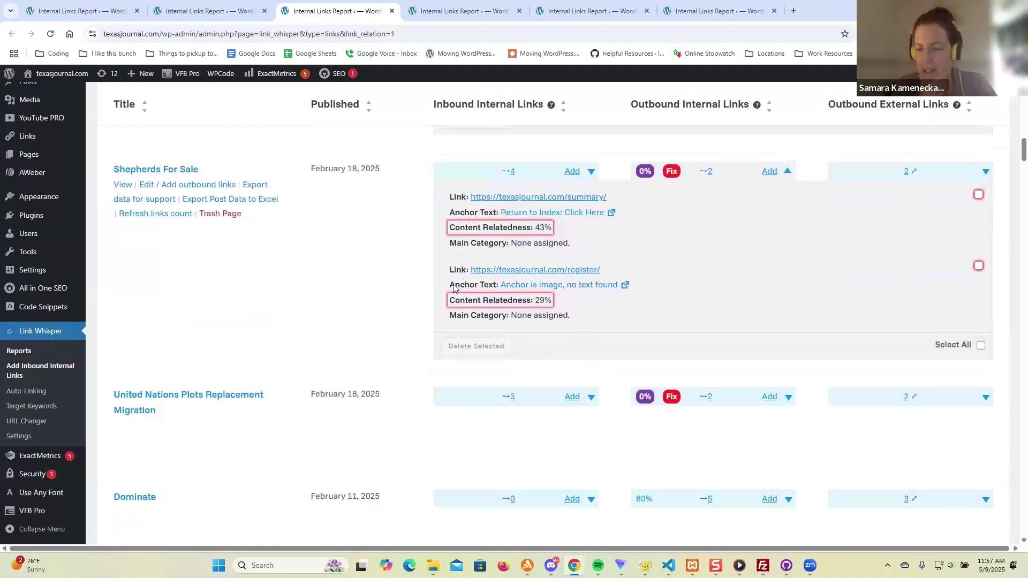
Step: Inspect the outbound internal links of United Nations Plots Replacement Migration, The Case for Christian Nationalism, and The Big Guy
scroll(375, 271, down, 2)
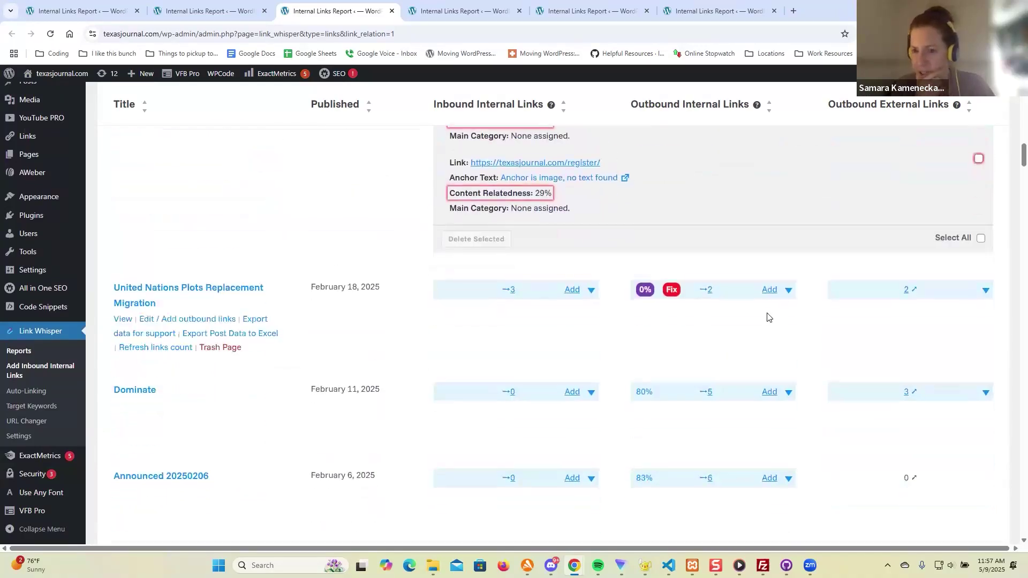
click(789, 293)
scroll(412, 314, down, 2)
scroll(413, 313, down, 7)
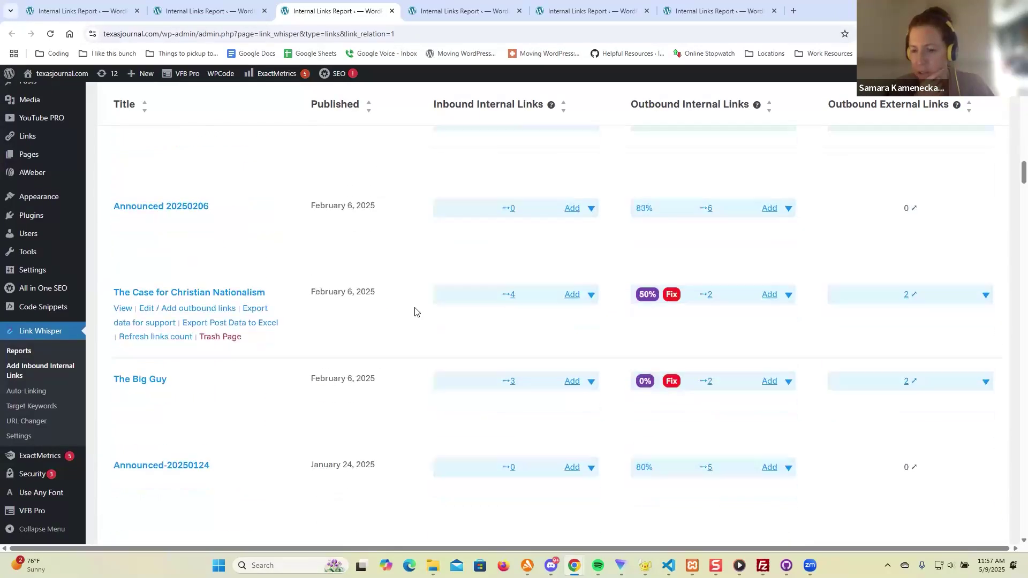
click(789, 209)
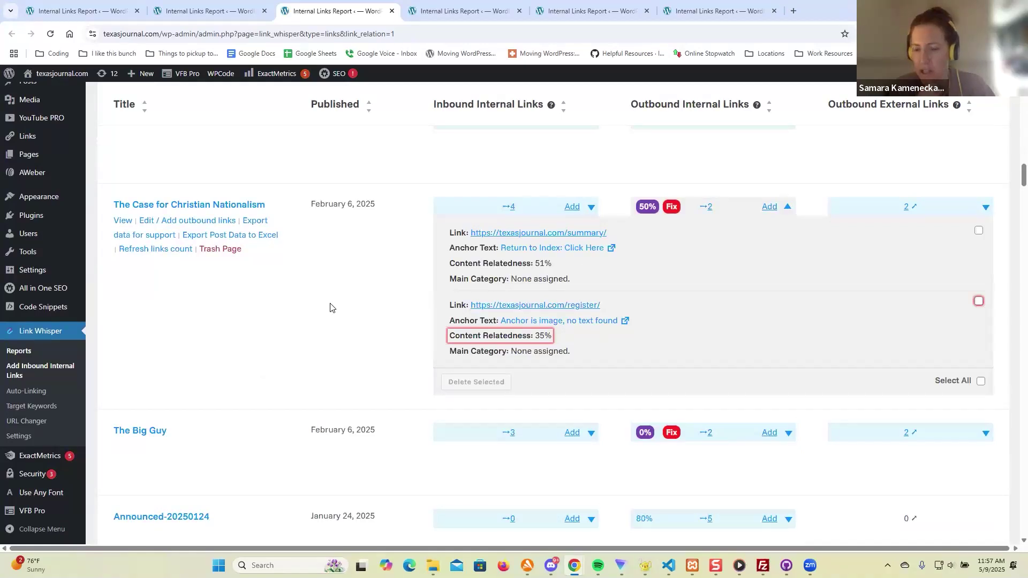
scroll(787, 275, down, 3)
click(788, 274)
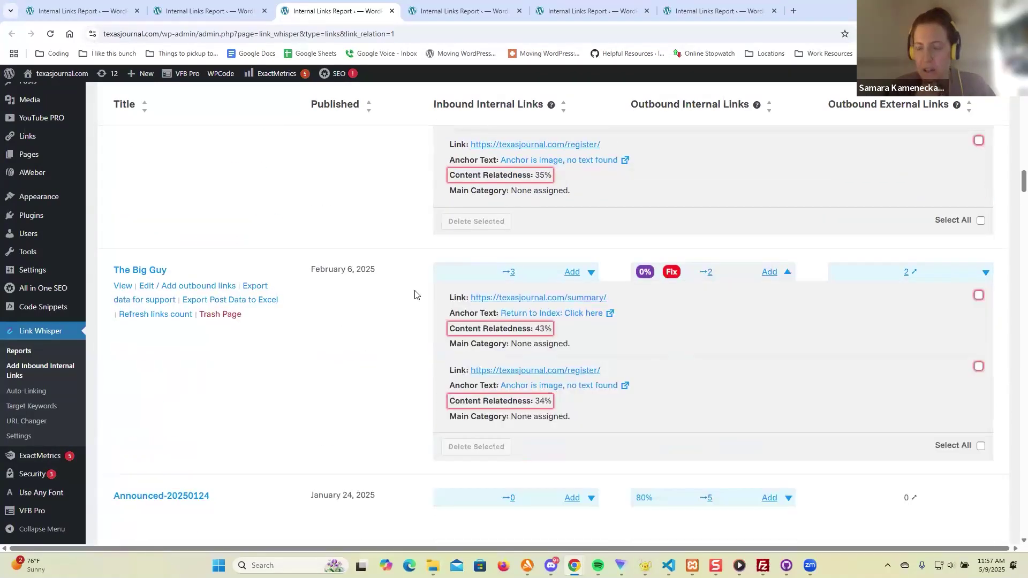
Step: Examine the content relatedness of Announced-20250124's outbound internal links and collapse its details
scroll(423, 292, down, 6)
scroll(814, 284, down, 2)
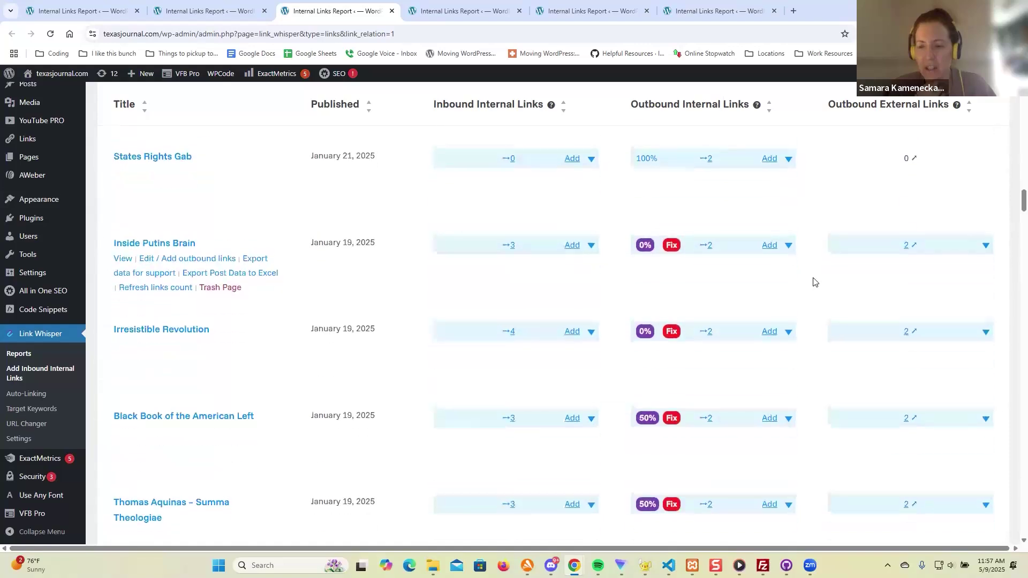
scroll(798, 252, up, 3)
click(788, 229)
scroll(750, 281, down, 4)
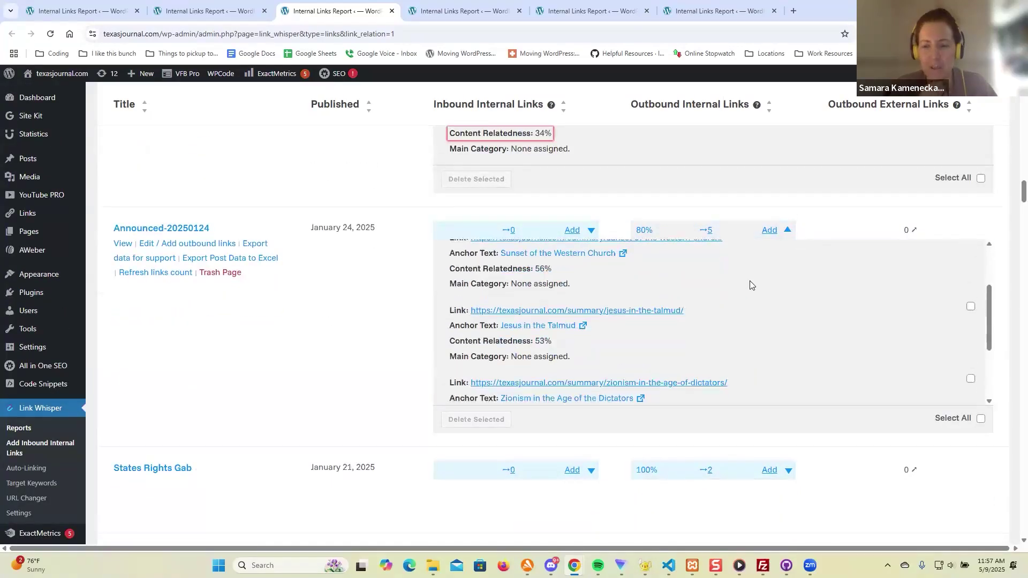
click(407, 277)
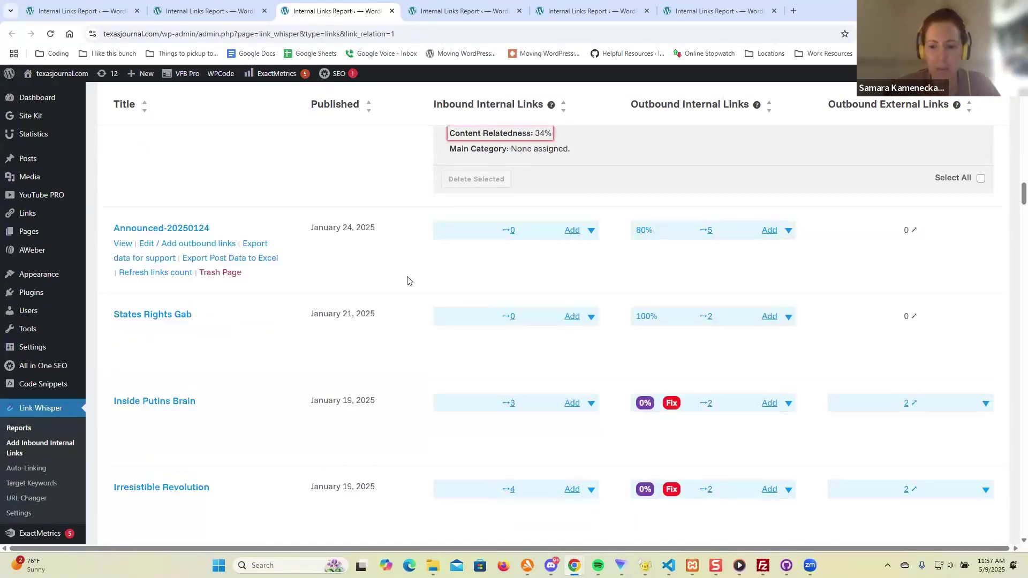
scroll(407, 281, down, 3)
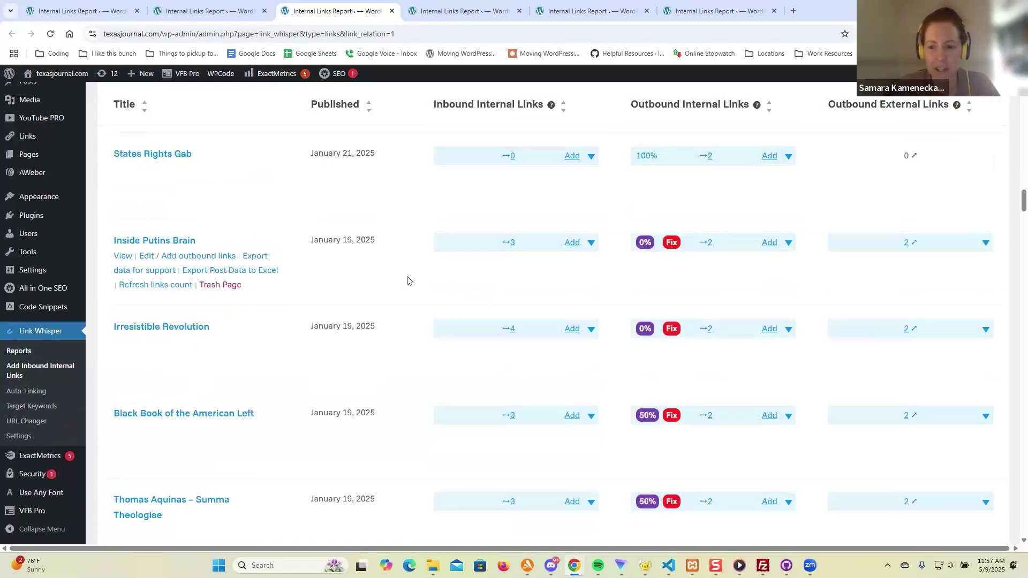
Step: Compare the content relatedness of the outbound internal links of Inside Putins Brain and Irresistible Revolution
click(790, 243)
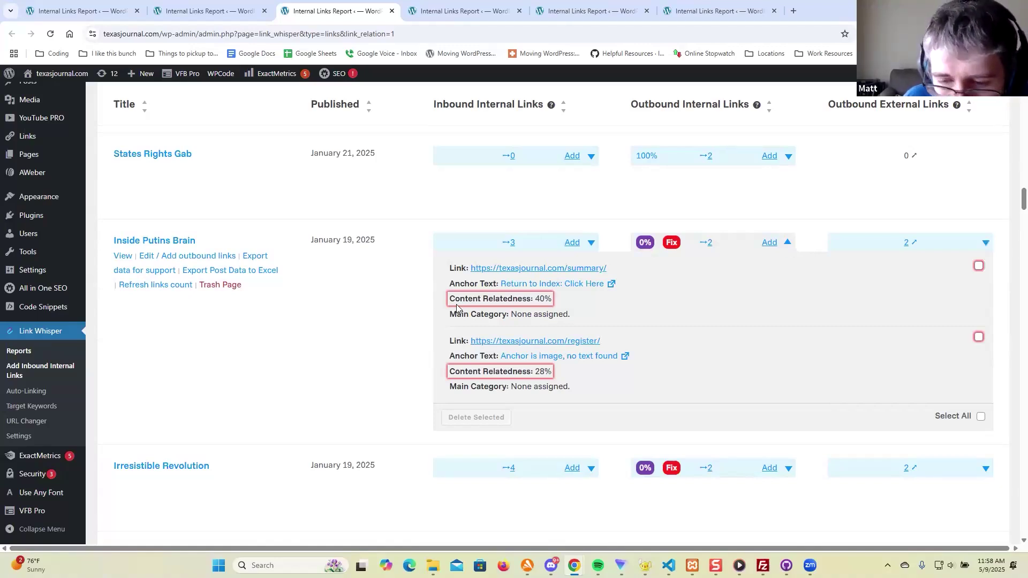
click(790, 243)
scroll(801, 299, down, 2)
click(791, 223)
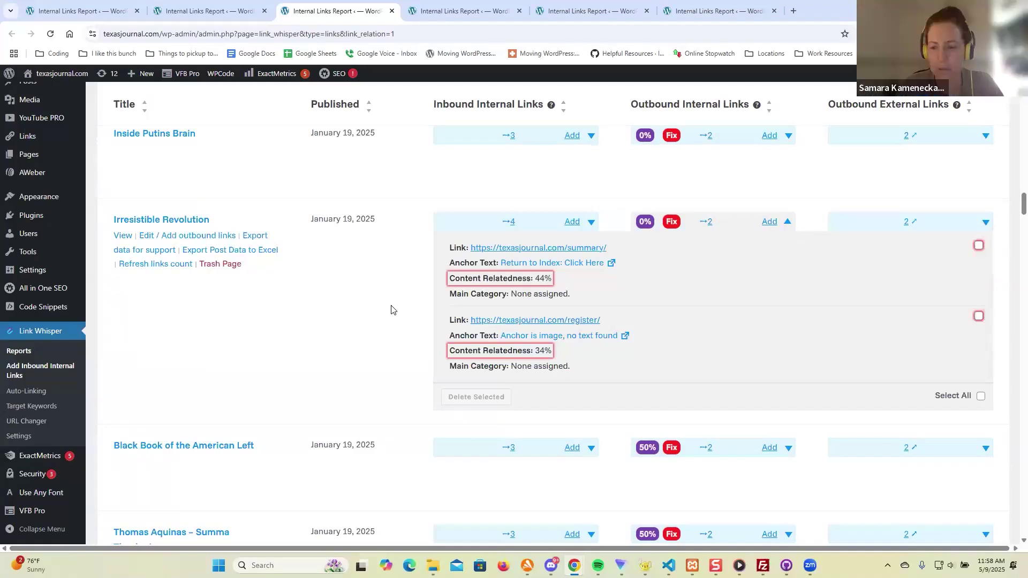
Step: Collapse Irresistible Revolution's details and inspect the outbound internal links of Black Book of the American Left and Thomas Aquinas – Summa Theologiae
scroll(390, 311, down, 1)
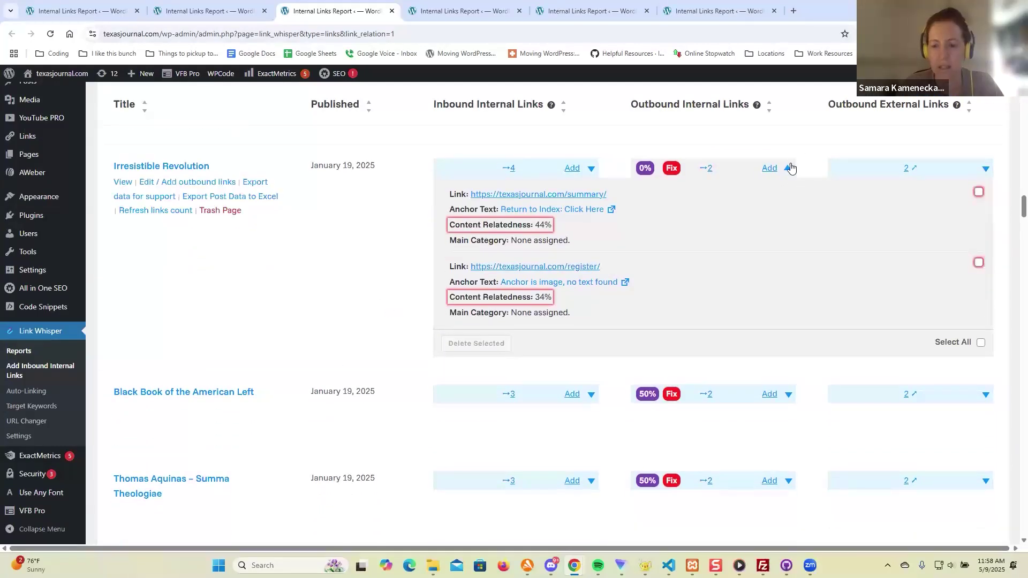
click(788, 169)
click(788, 255)
scroll(798, 273, down, 2)
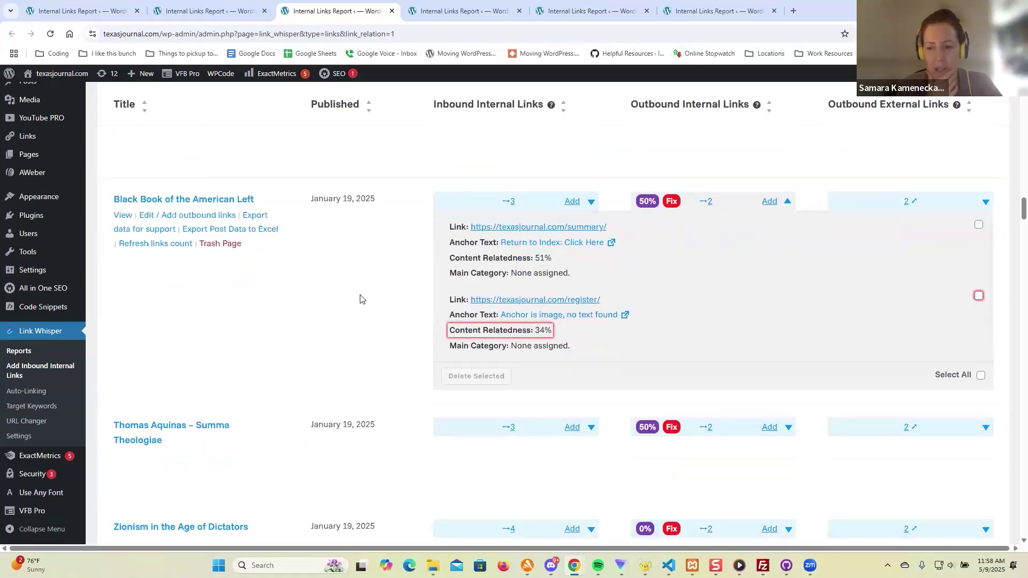
click(788, 373)
scroll(372, 290, down, 4)
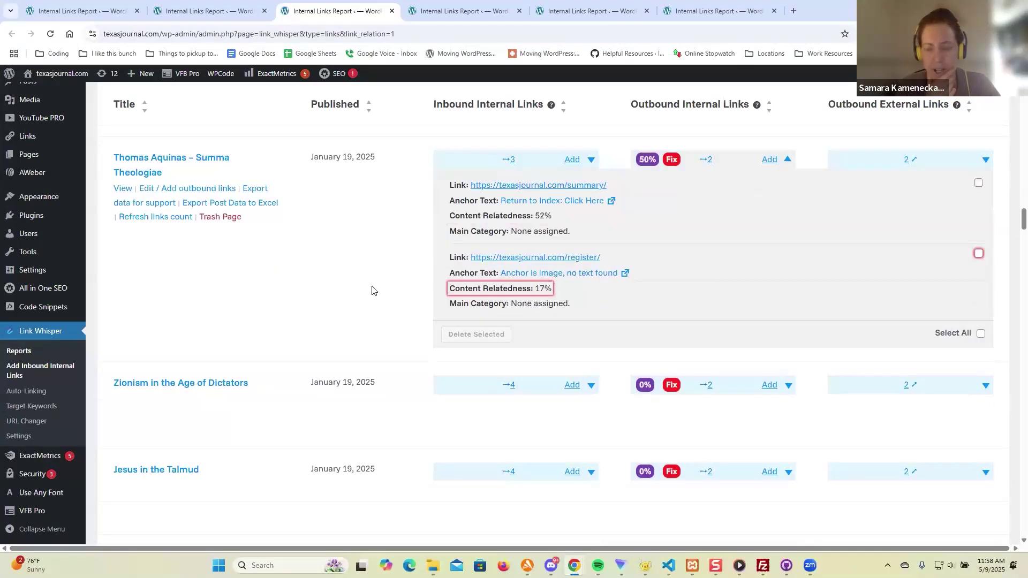
Step: Inspect the content relatedness of the outbound internal links of Zionism in the Age of Dictators and Jesus in the Talmud
scroll(829, 313, down, 2)
click(788, 279)
scroll(262, 292, down, 4)
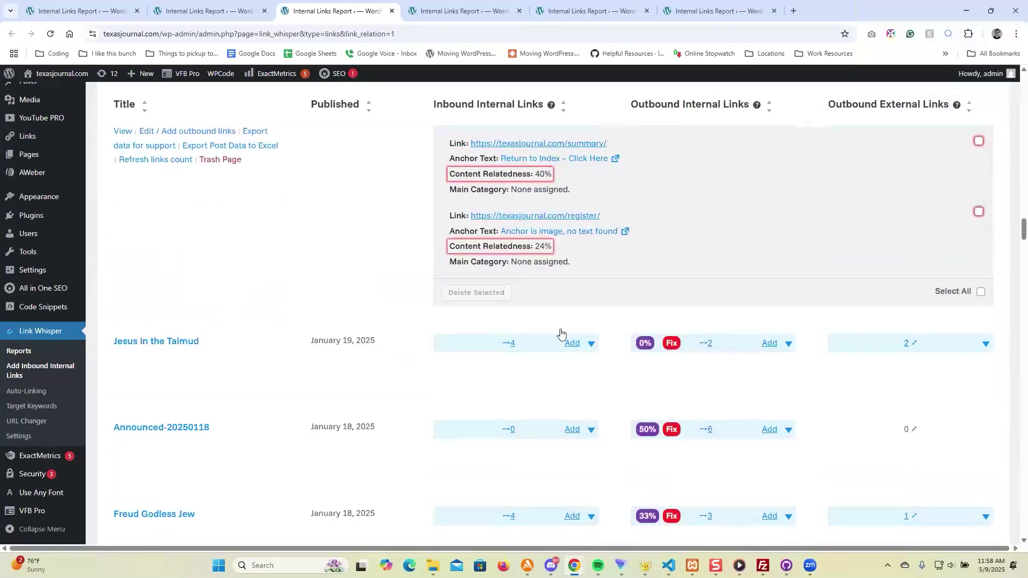
scroll(806, 382, down, 1)
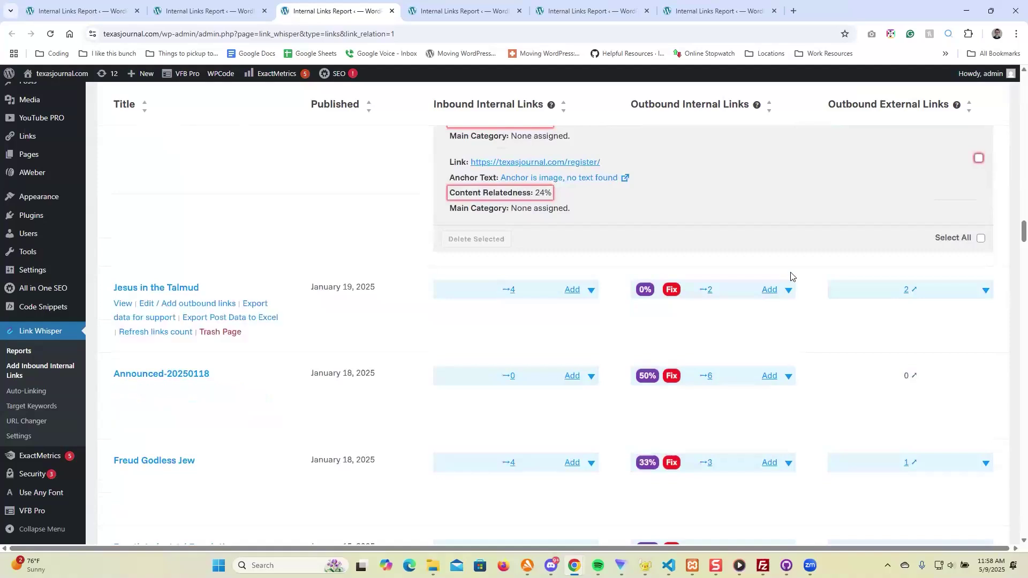
click(788, 290)
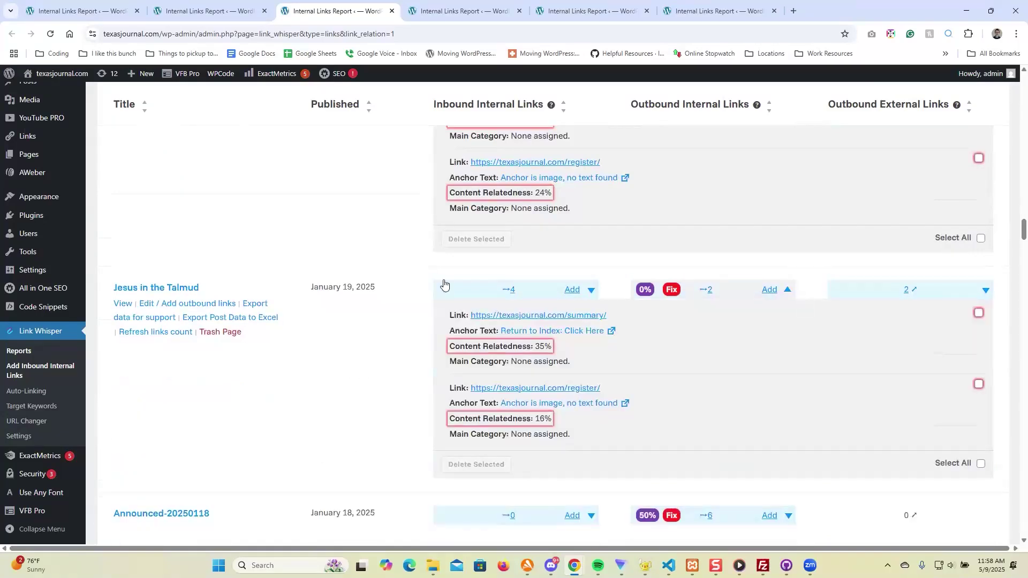
scroll(421, 284, down, 1)
scroll(780, 318, down, 2)
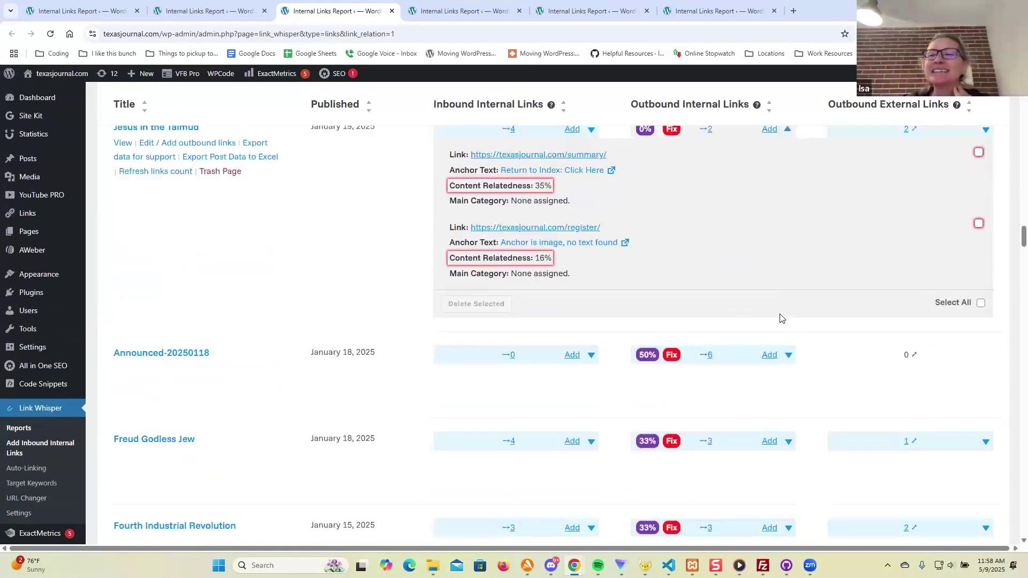
Step: Examine the content relatedness of all outbound internal links listed for Announced-20250118
click(788, 356)
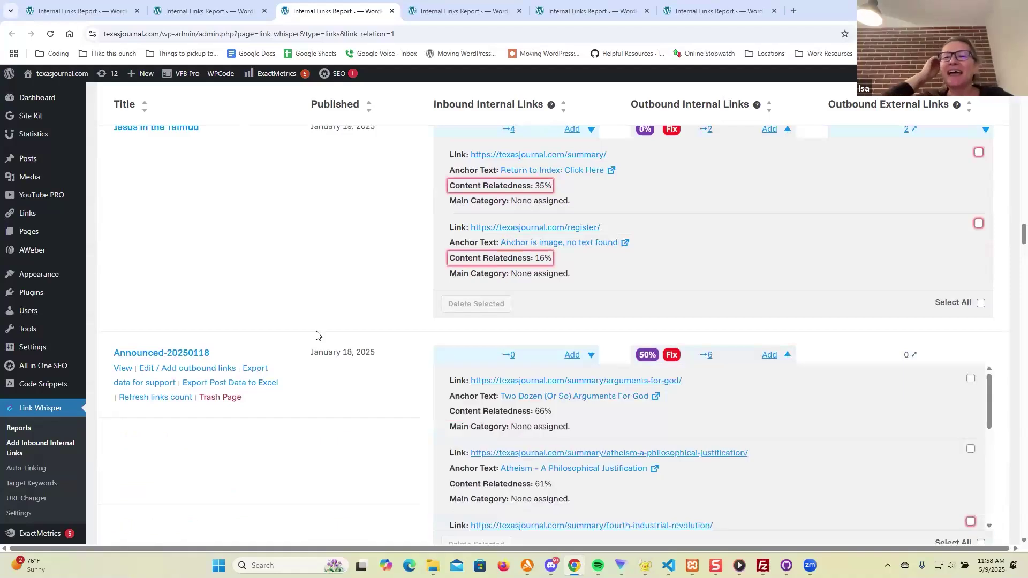
scroll(321, 332, down, 3)
scroll(760, 311, down, 3)
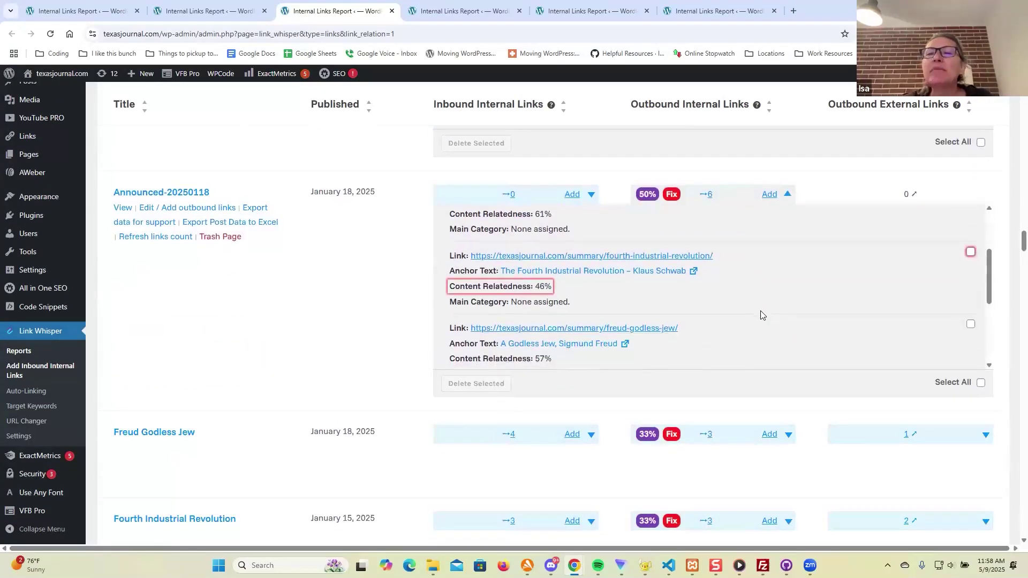
scroll(760, 310, up, 1)
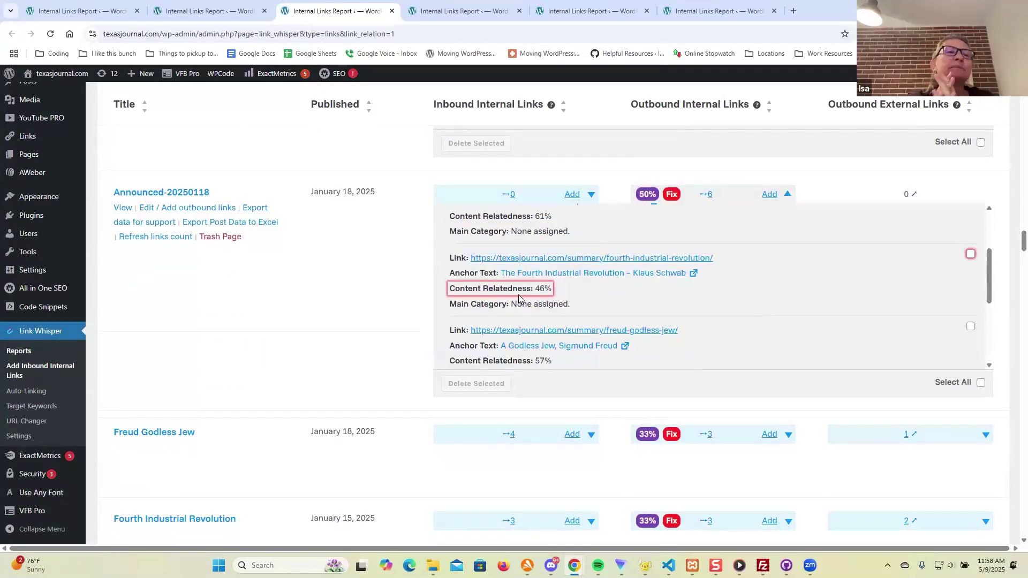
scroll(682, 309, down, 3)
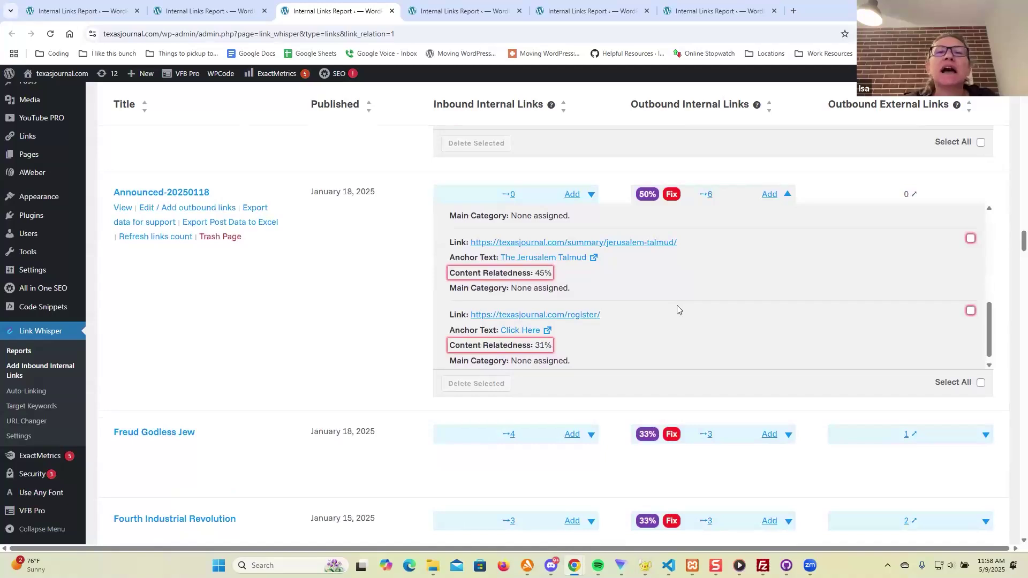
scroll(579, 310, down, 1)
scroll(348, 329, down, 1)
Step: Open the register page linked from Announced-20250118 separately, review its content, and return to the links report
ctrl+click(530, 254)
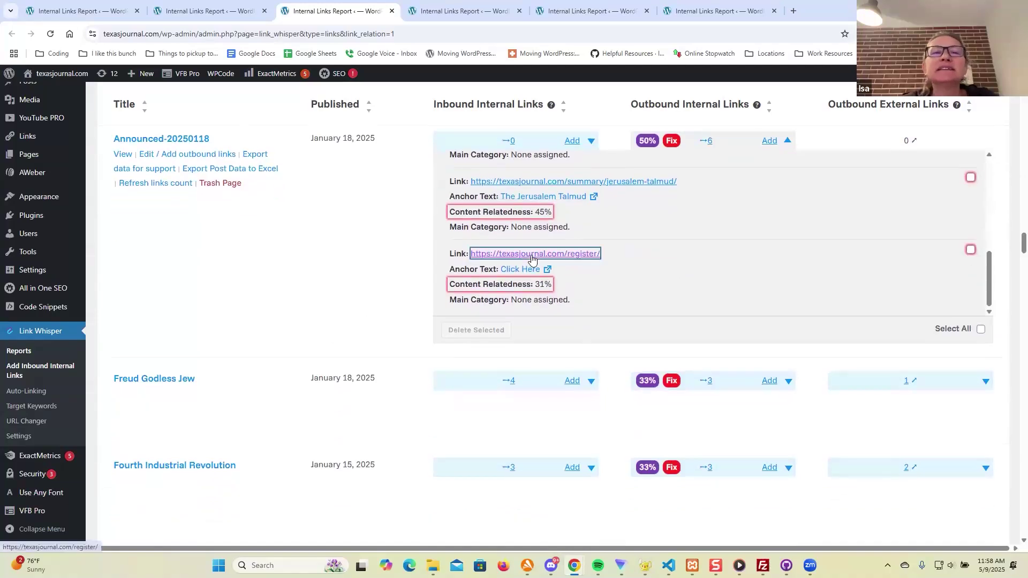
click(449, 11)
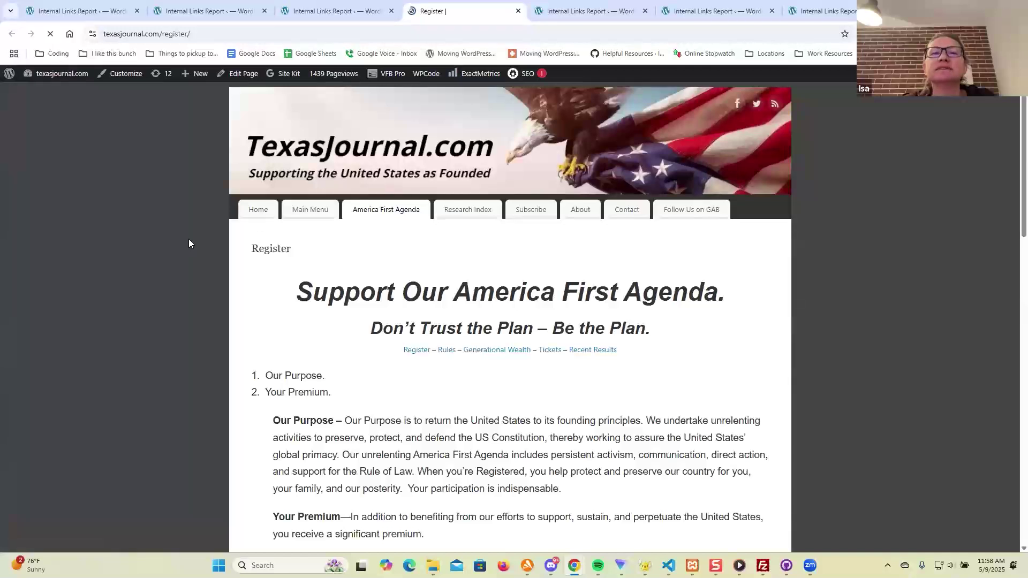
scroll(205, 245, down, 10)
scroll(205, 242, down, 3)
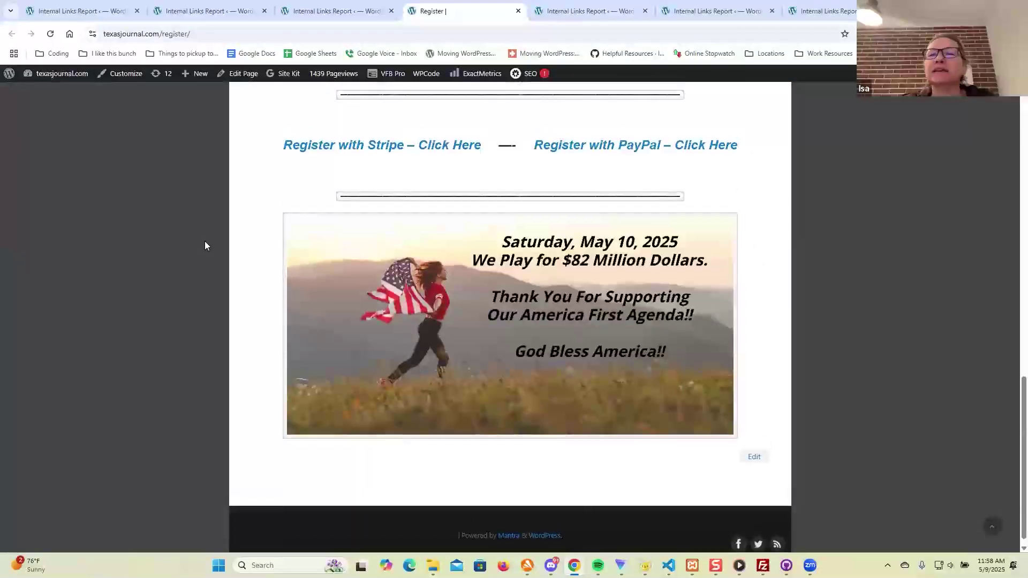
scroll(204, 241, up, 12)
middle_click(433, 21)
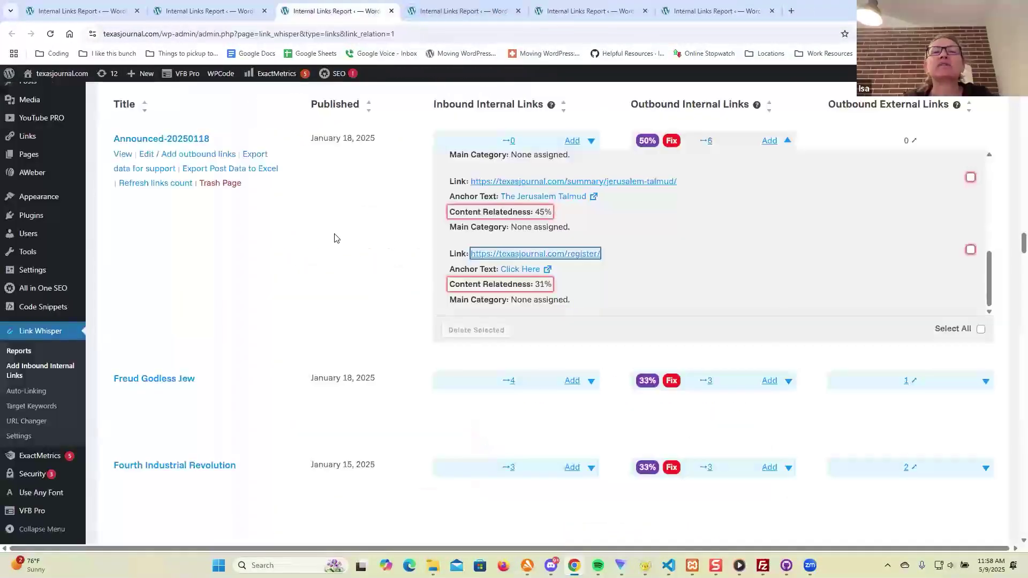
click(362, 269)
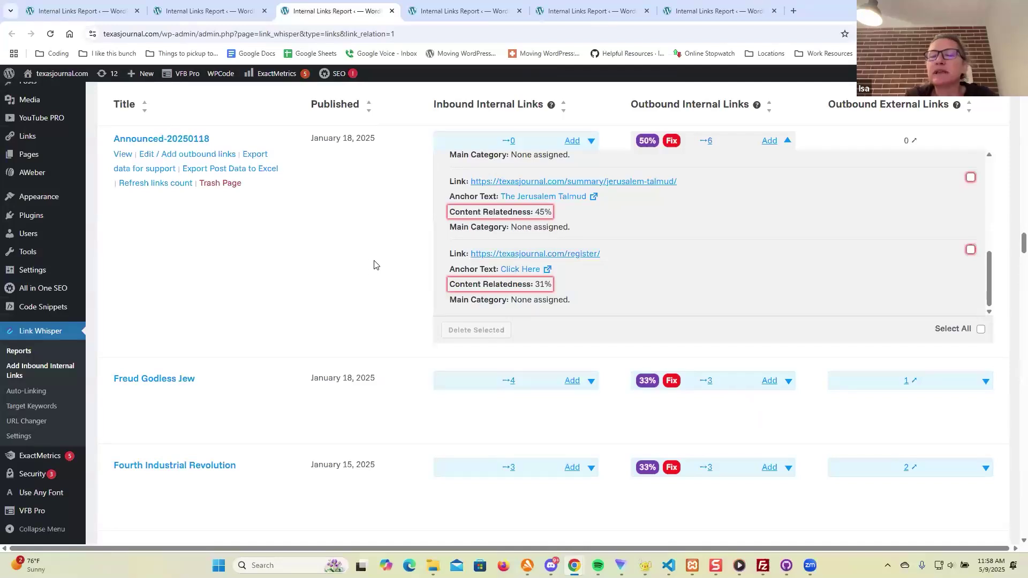
Step: View the Click Here anchor in context on the Announced-20250118 page, close that page, and collapse the entry's outbound link details
click(527, 271)
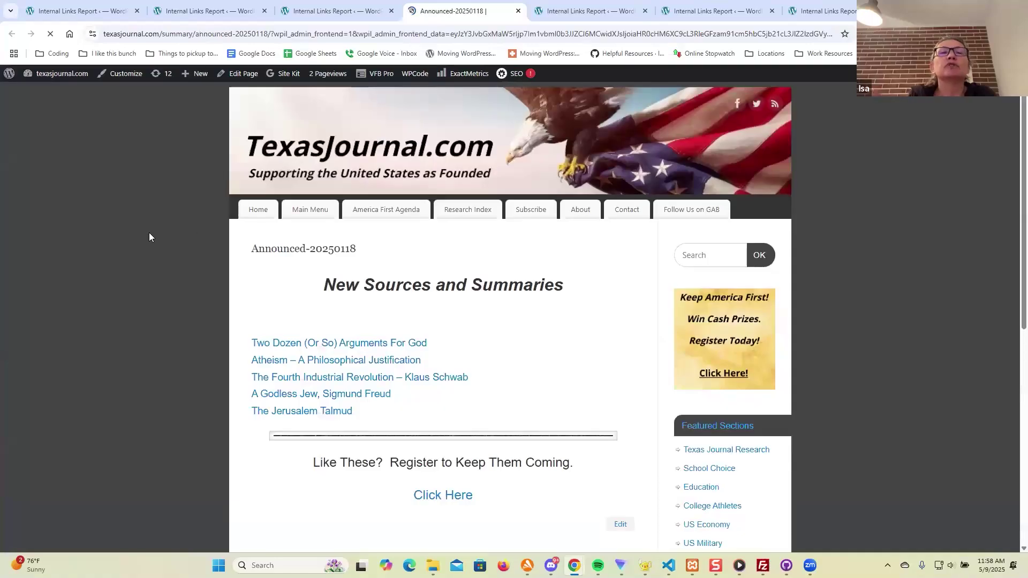
scroll(157, 237, down, 4)
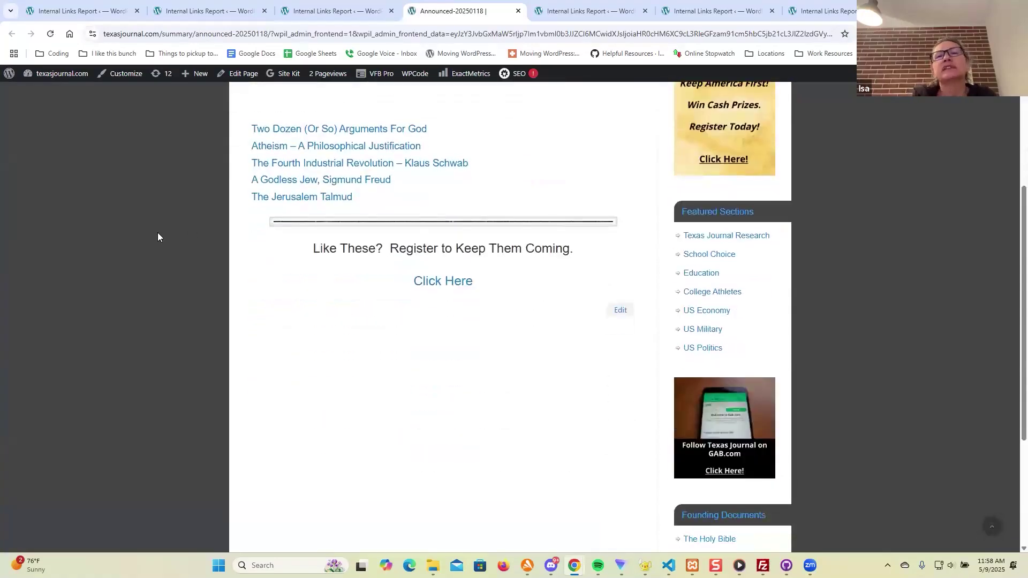
click(518, 11)
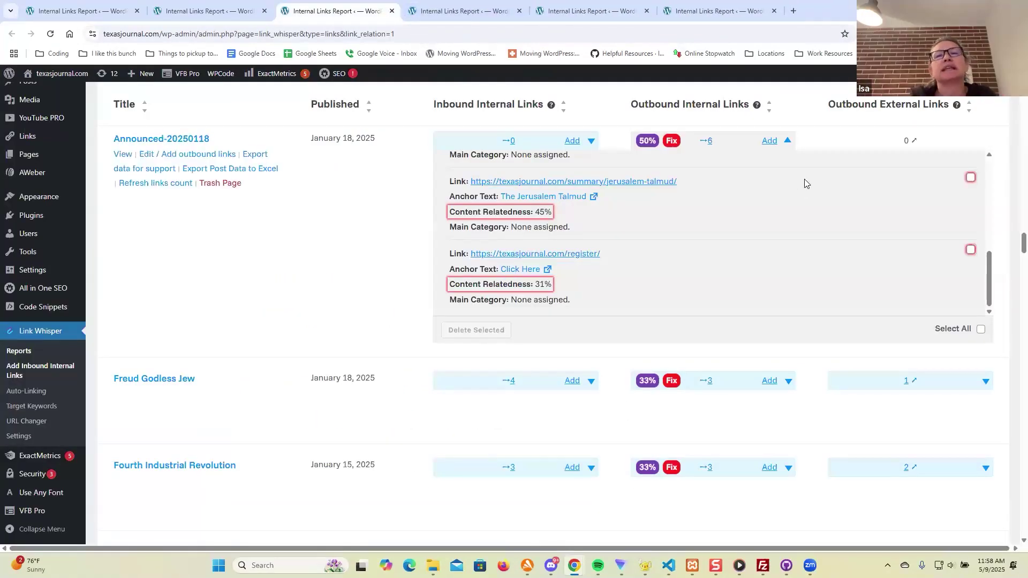
click(787, 140)
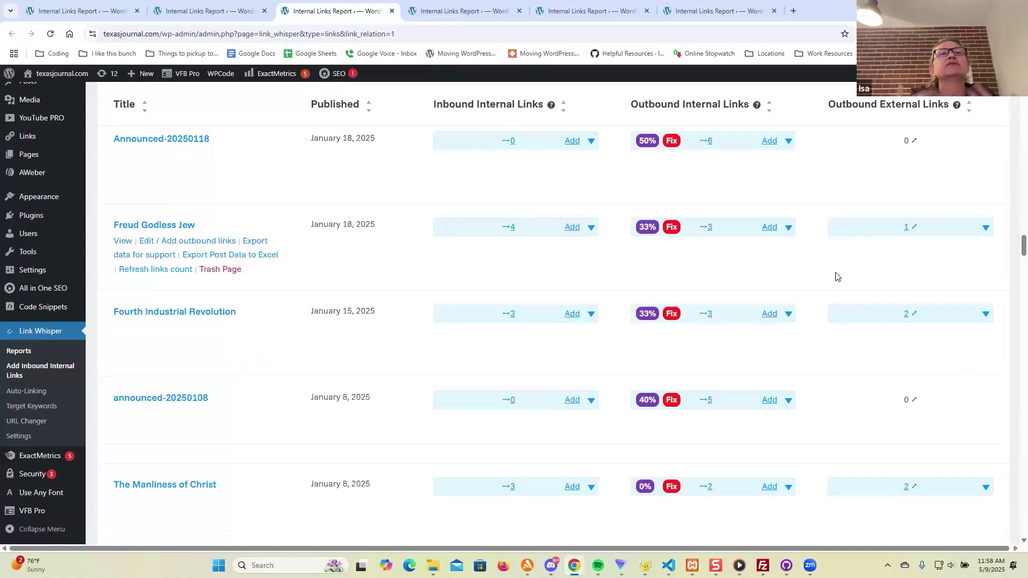
Step: Inspect the content relatedness of Fourth Industrial Revolution's outbound internal links and collapse its details
scroll(833, 281, down, 2)
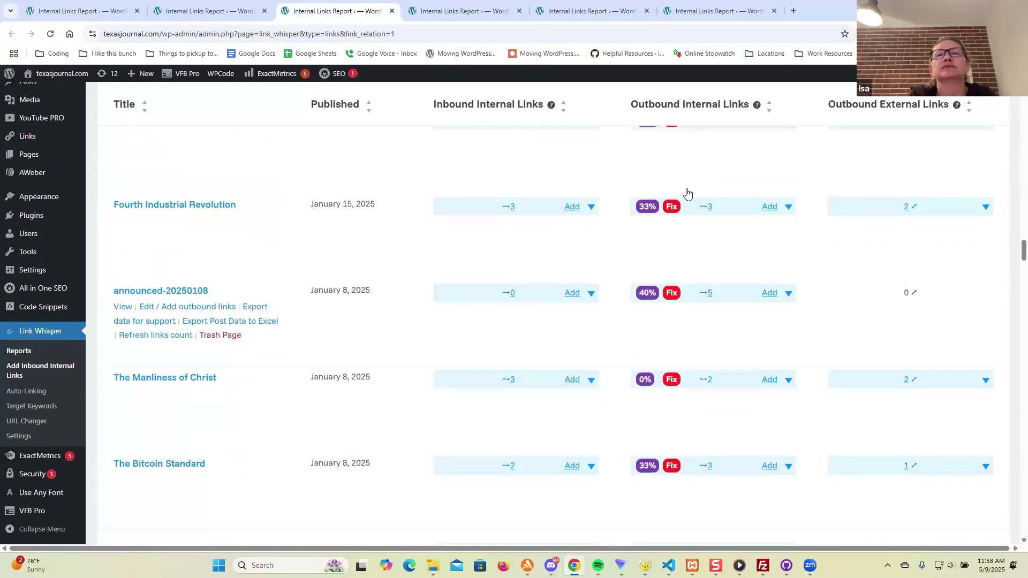
click(788, 209)
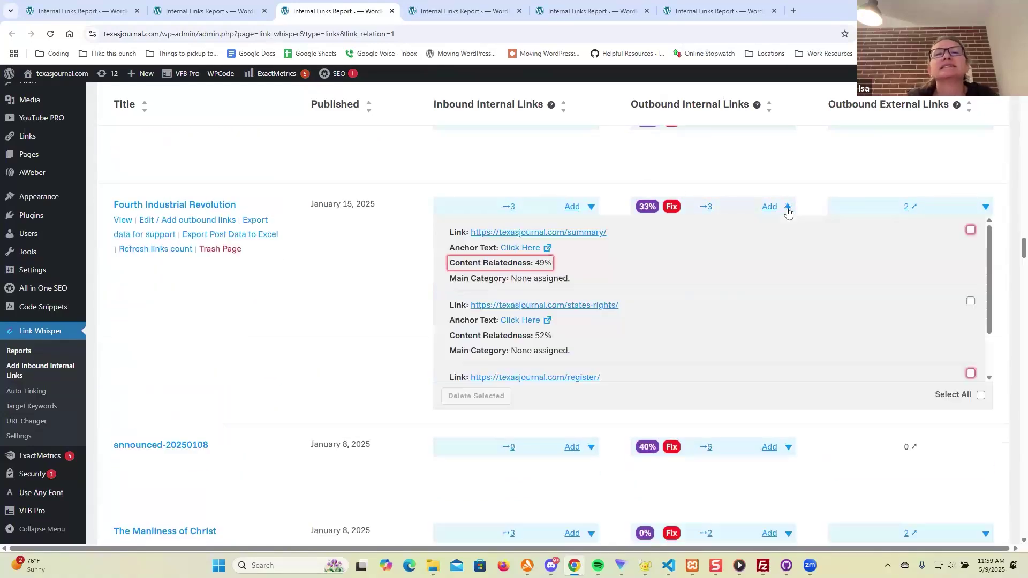
scroll(806, 285, down, 2)
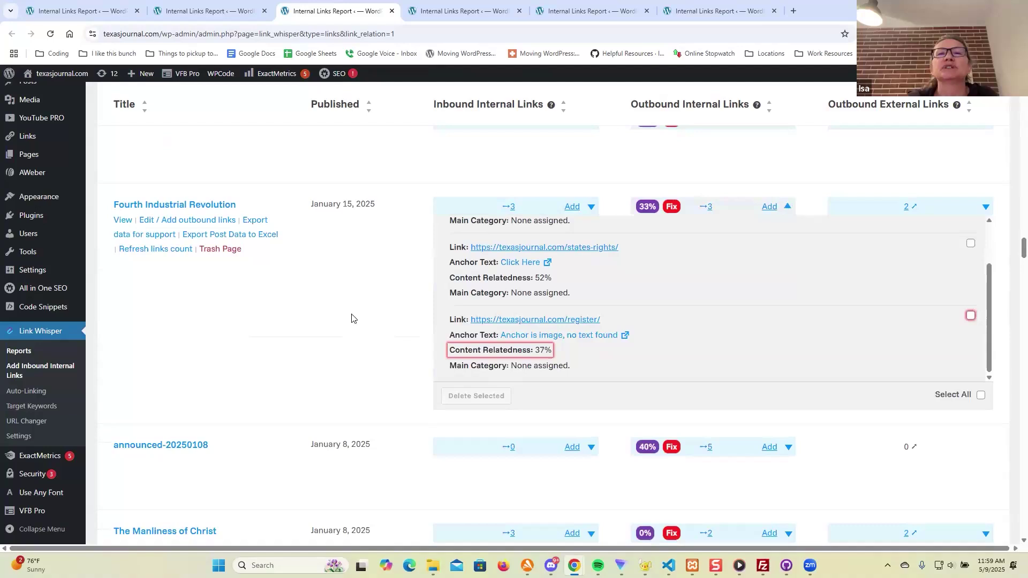
click(788, 209)
click(791, 292)
click(790, 293)
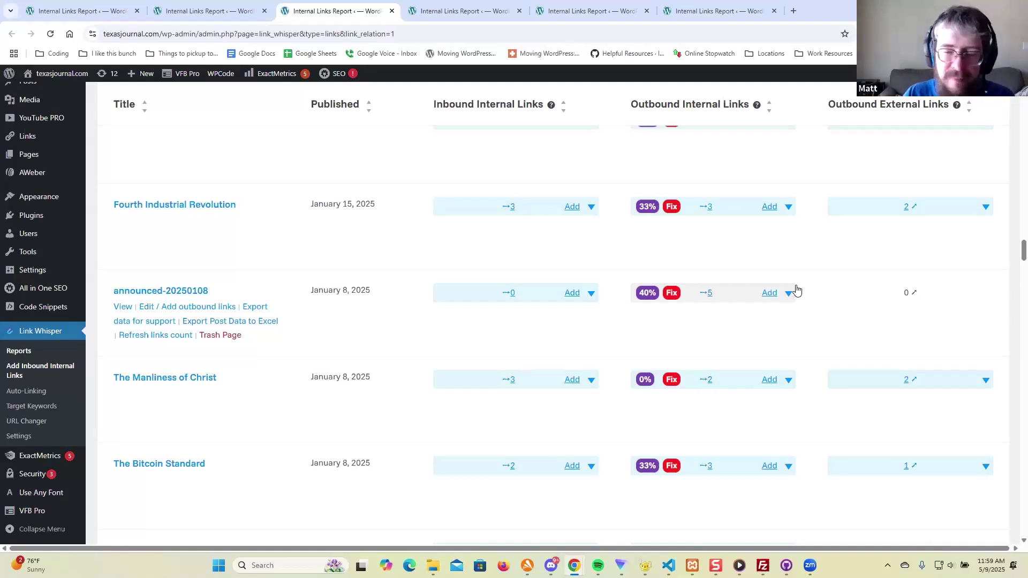
Step: Examine the content relatedness of announced-20250108's outbound internal links and collapse its details
scroll(809, 268, down, 1)
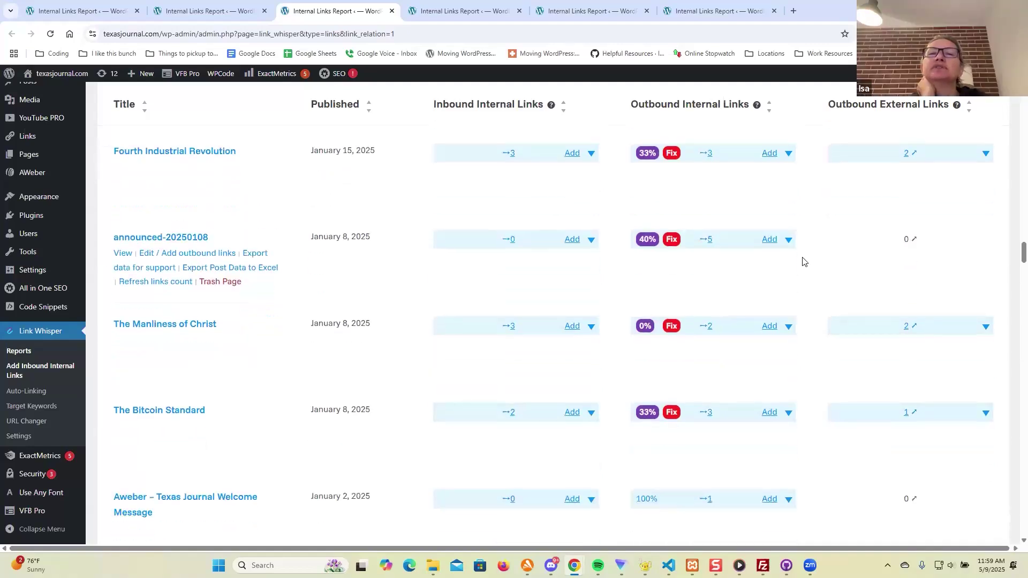
click(789, 239)
scroll(390, 340, down, 3)
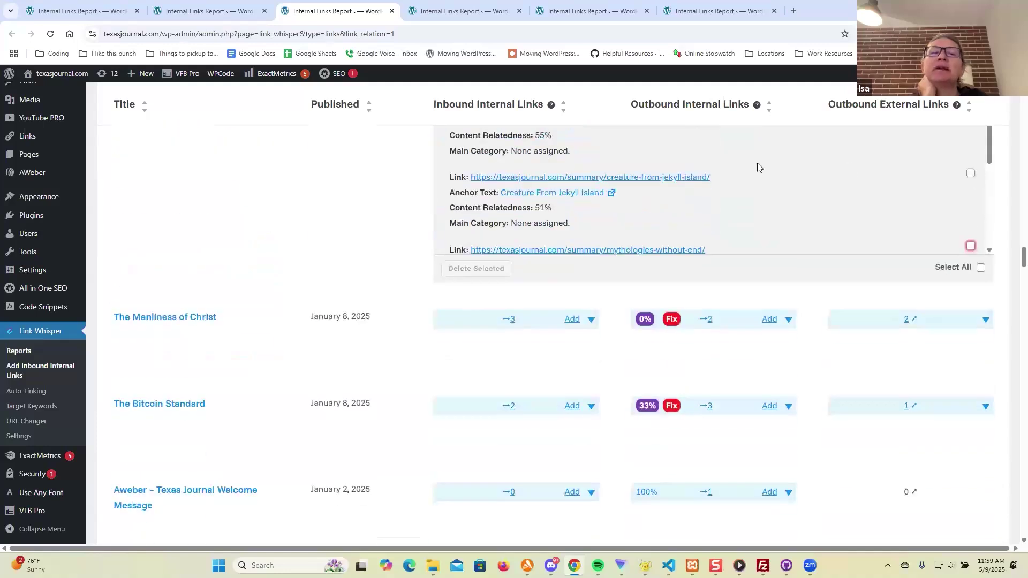
scroll(724, 192, down, 3)
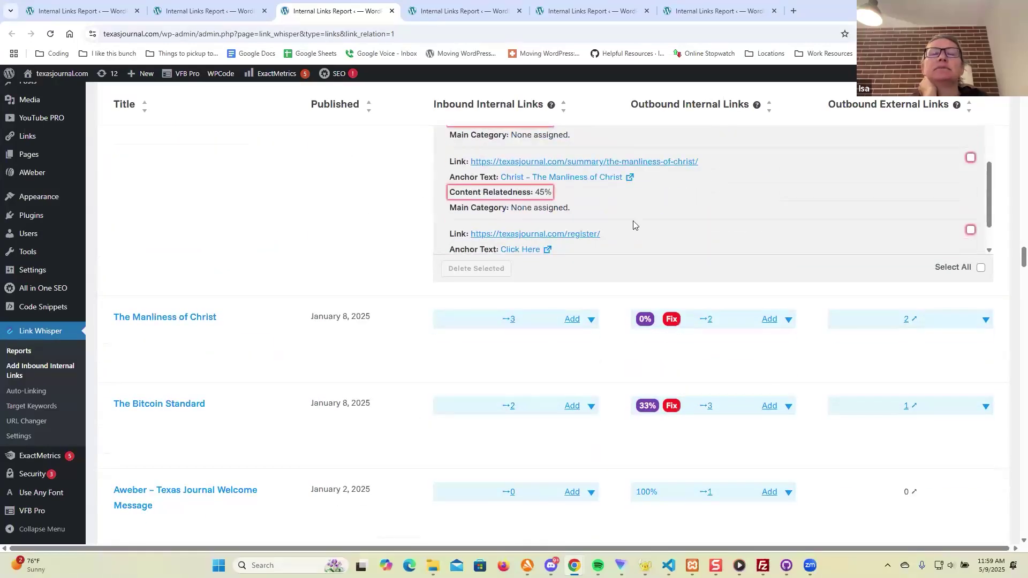
scroll(349, 214, up, 2)
scroll(699, 239, down, 1)
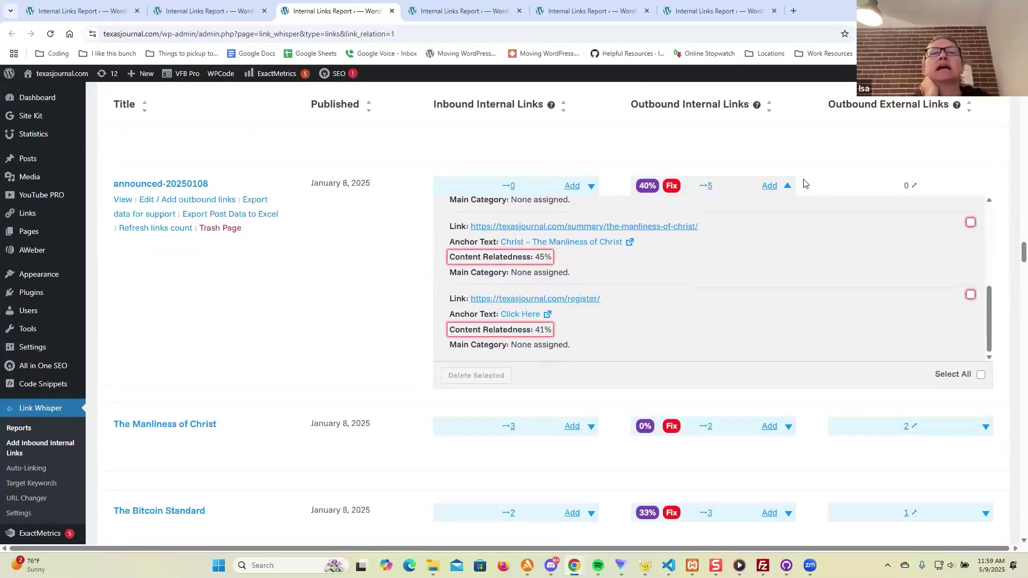
click(788, 186)
Step: Inspect the content relatedness of the outbound internal links of The Manliness of Christ and The Bitcoin Standard
click(788, 273)
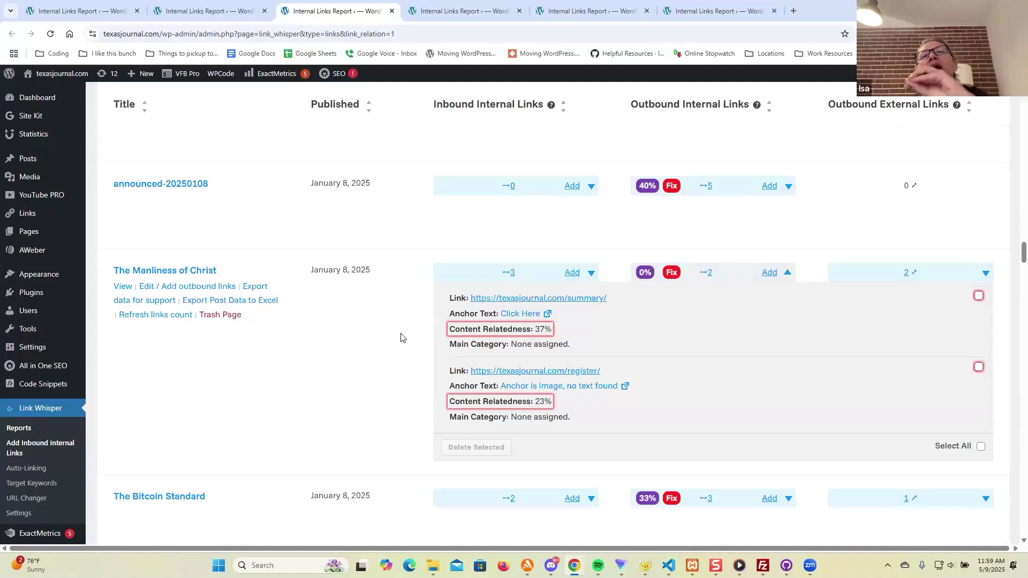
scroll(792, 292, down, 4)
click(788, 284)
scroll(350, 299, down, 2)
scroll(716, 291, down, 2)
Step: Inspect the content relatedness of the outbound internal links of 200 Years Together
scroll(337, 300, down, 10)
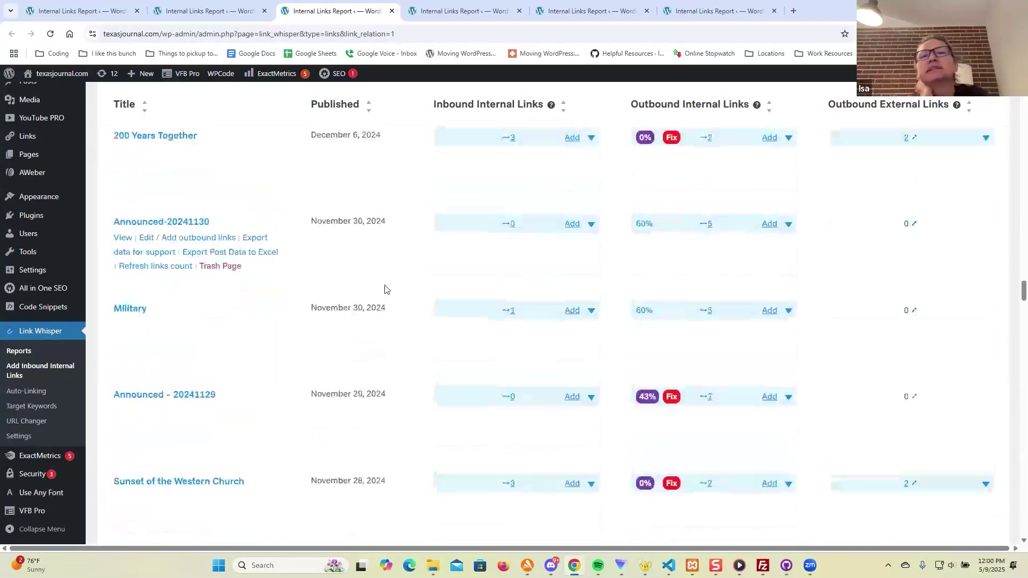
scroll(626, 316, up, 3)
click(790, 298)
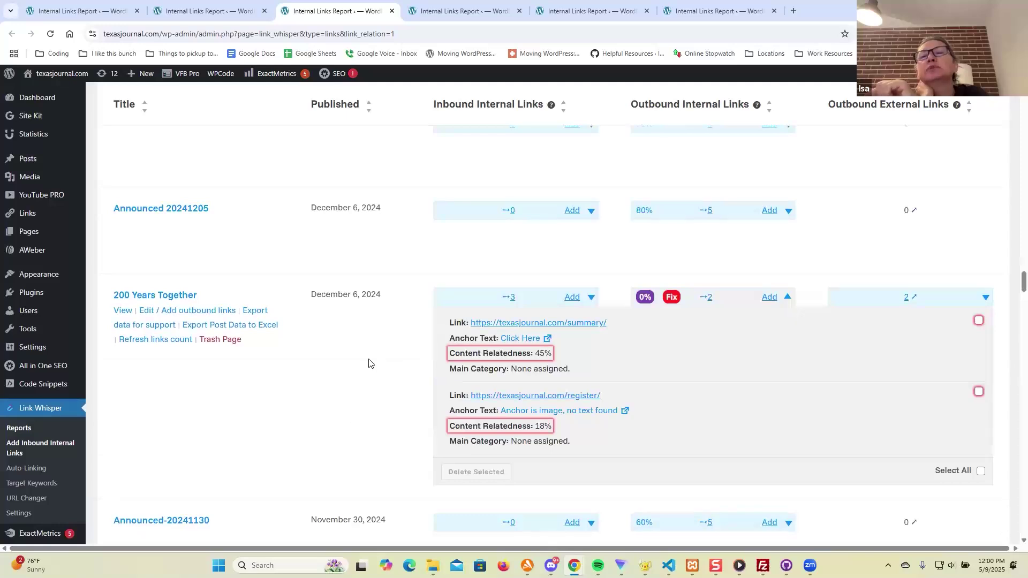
scroll(370, 359, down, 2)
Step: Find Marxification of Education among the November 28, 2024 entries and inspect its outbound internal links' content relatedness
scroll(382, 354, down, 5)
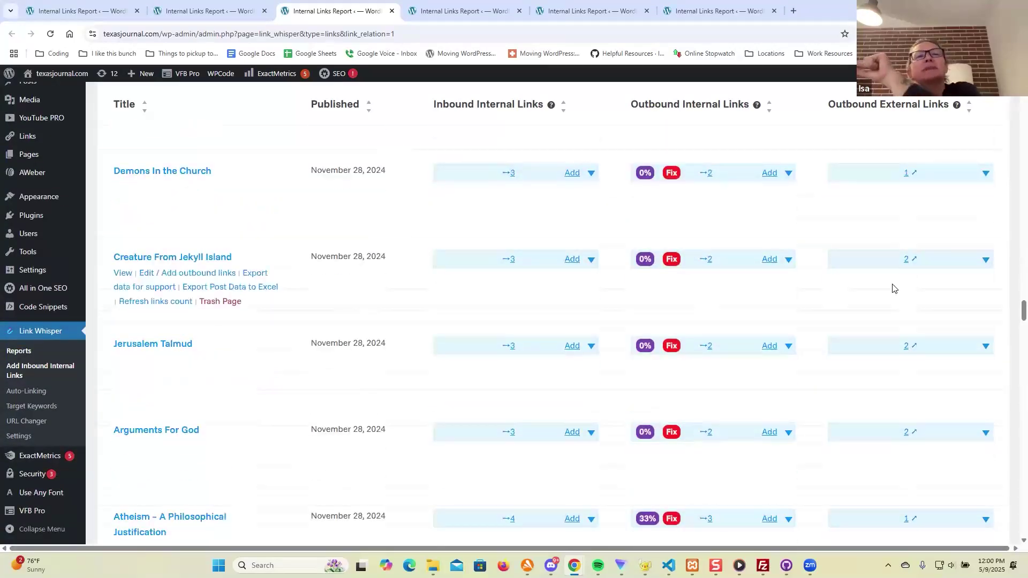
scroll(841, 328, down, 5)
scroll(839, 326, down, 5)
scroll(838, 321, up, 4)
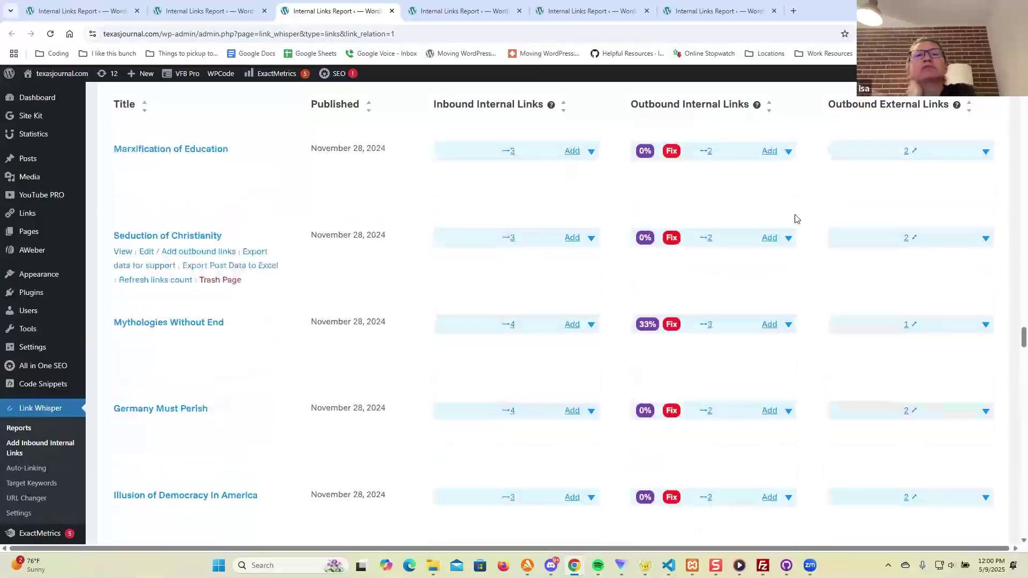
click(790, 153)
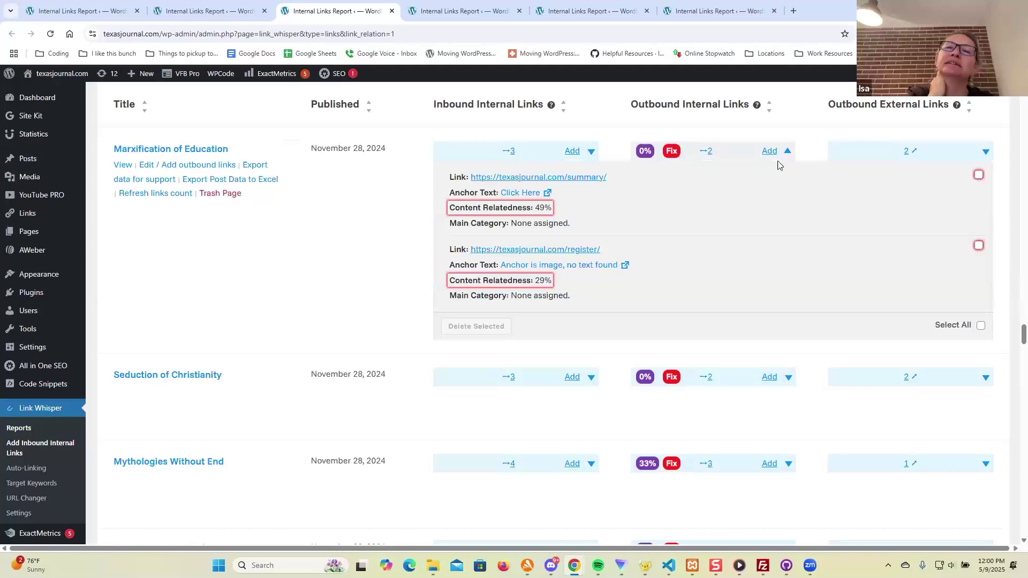
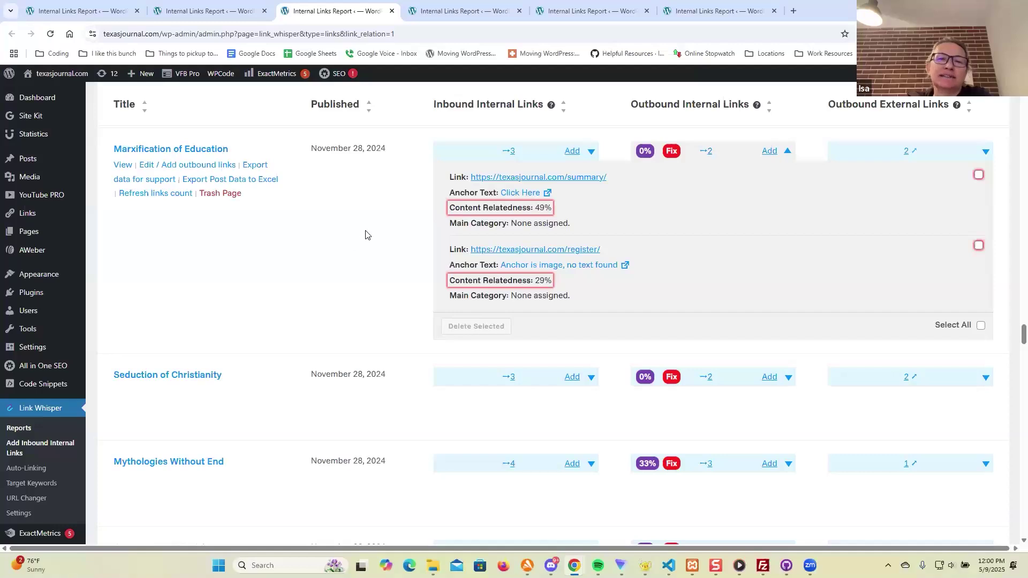
Step: Inspect the content relatedness of Illusion of Democracy In America's outbound internal links and collapse its details
scroll(366, 235, down, 6)
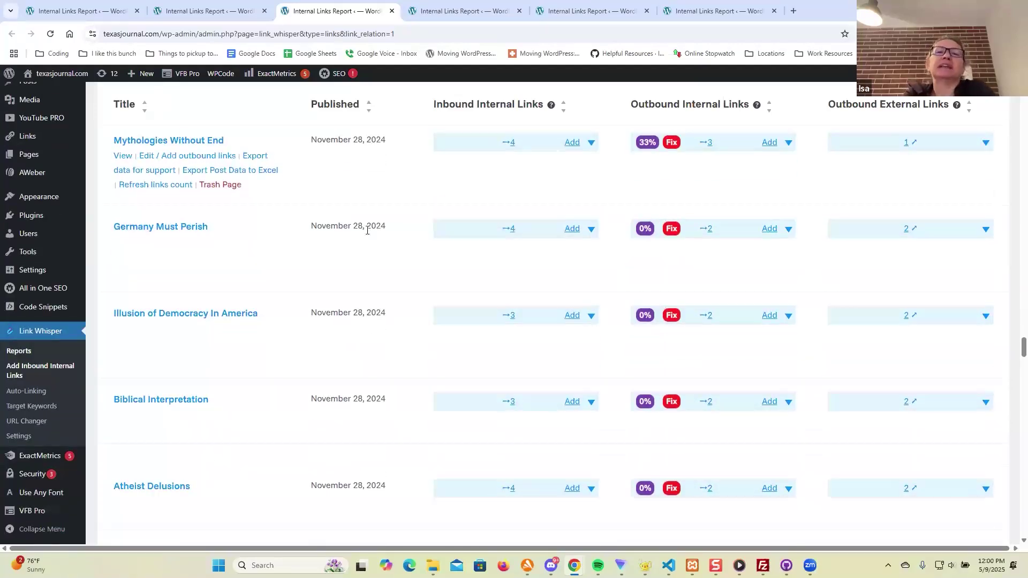
scroll(411, 274, down, 3)
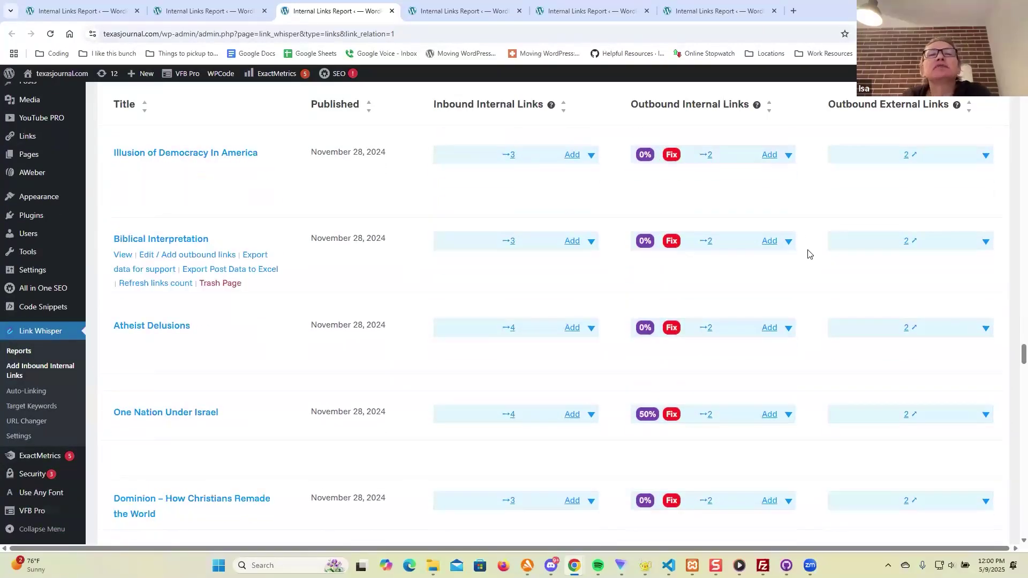
click(788, 155)
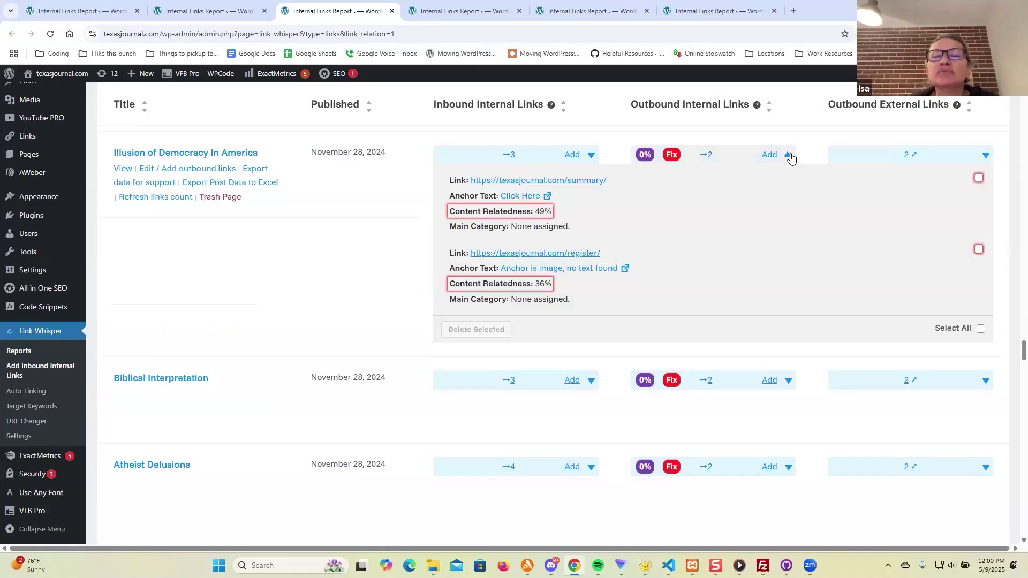
click(792, 157)
Step: Find The International Jew among the October 2024 entries and inspect its outbound internal links' content relatedness
scroll(820, 298, down, 9)
scroll(817, 292, up, 4)
scroll(818, 292, down, 10)
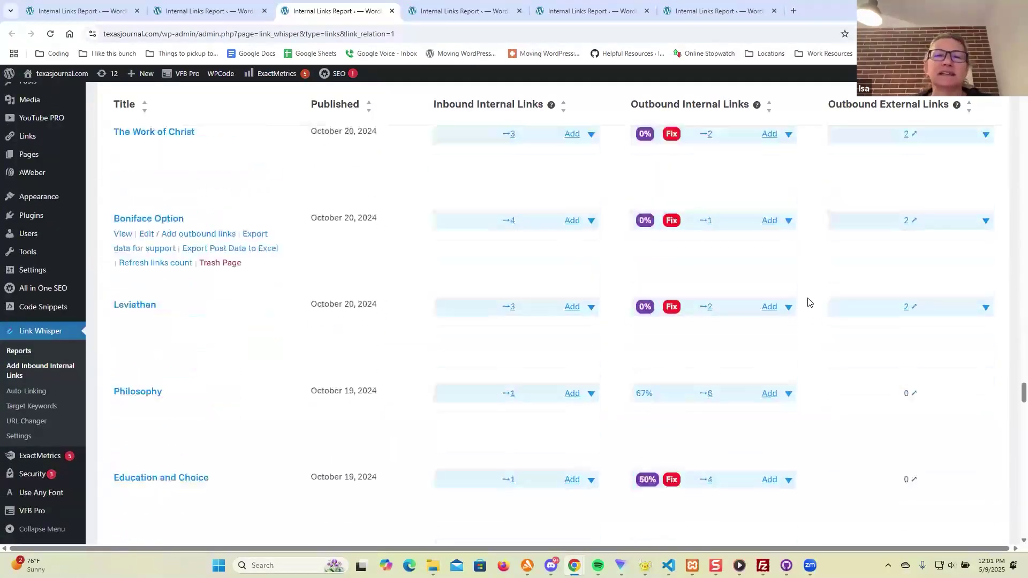
scroll(806, 278, up, 2)
click(787, 177)
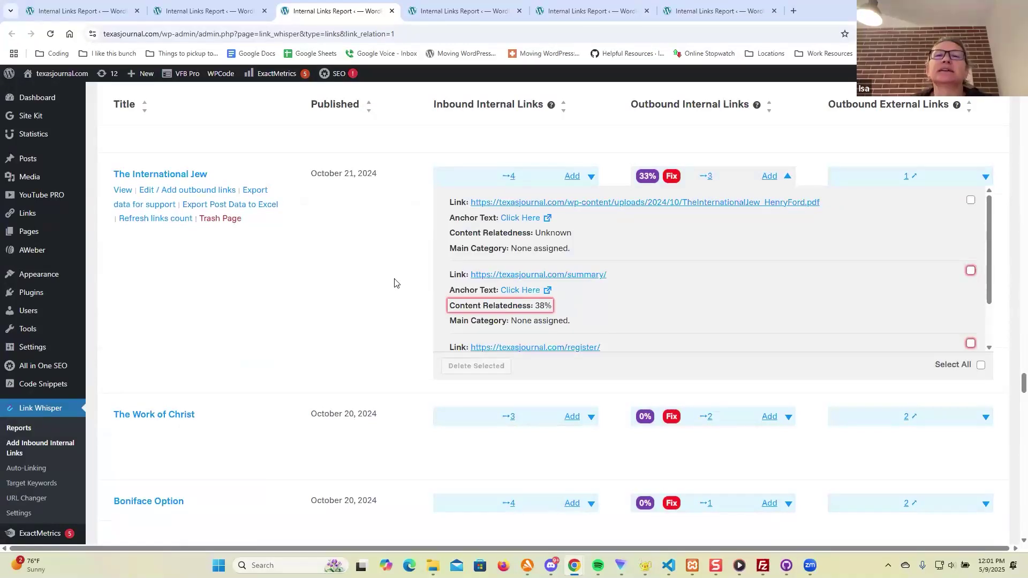
Step: Find GAB AI among the September 12, 2024 entries and inspect the content relatedness of its outbound internal links
scroll(396, 283, down, 3)
scroll(402, 283, down, 3)
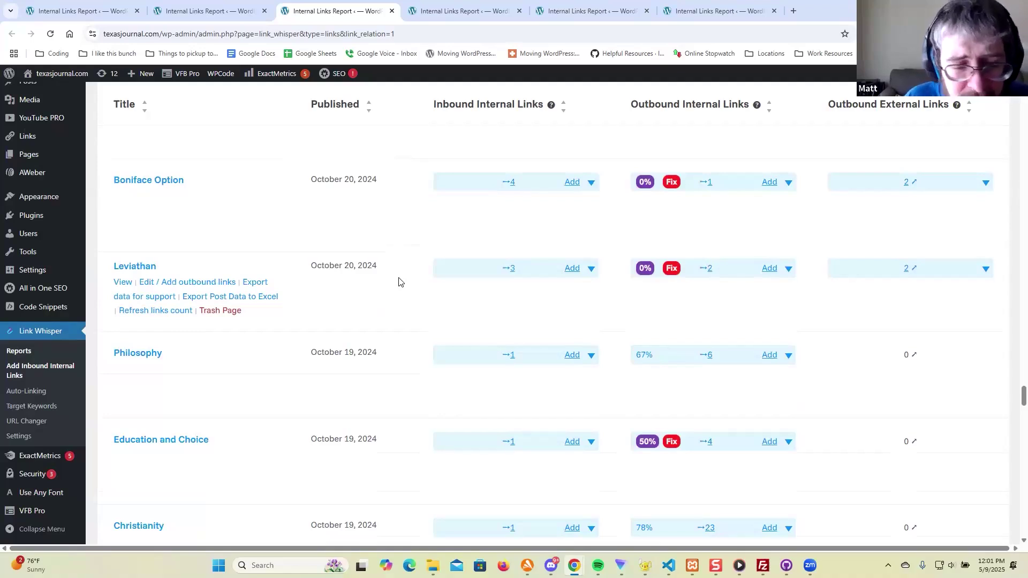
scroll(412, 316, down, 3)
scroll(431, 350, down, 8)
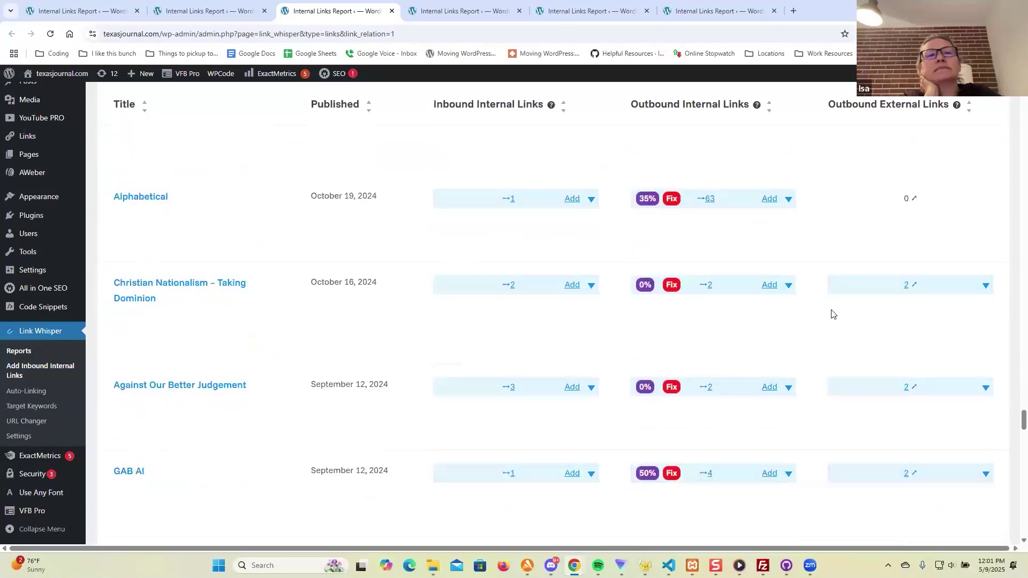
scroll(809, 329, down, 2)
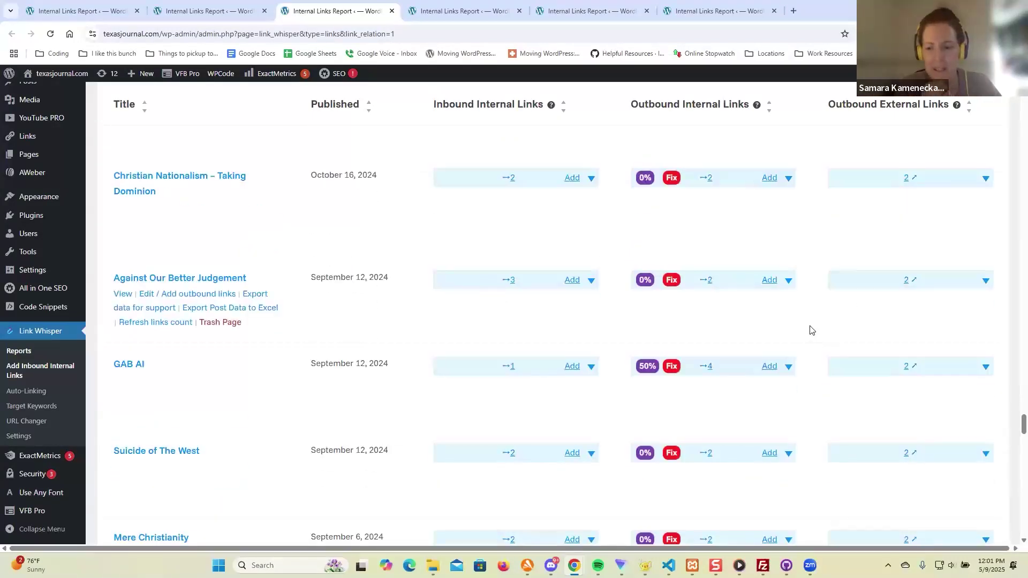
scroll(811, 330, down, 6)
scroll(823, 294, up, 3)
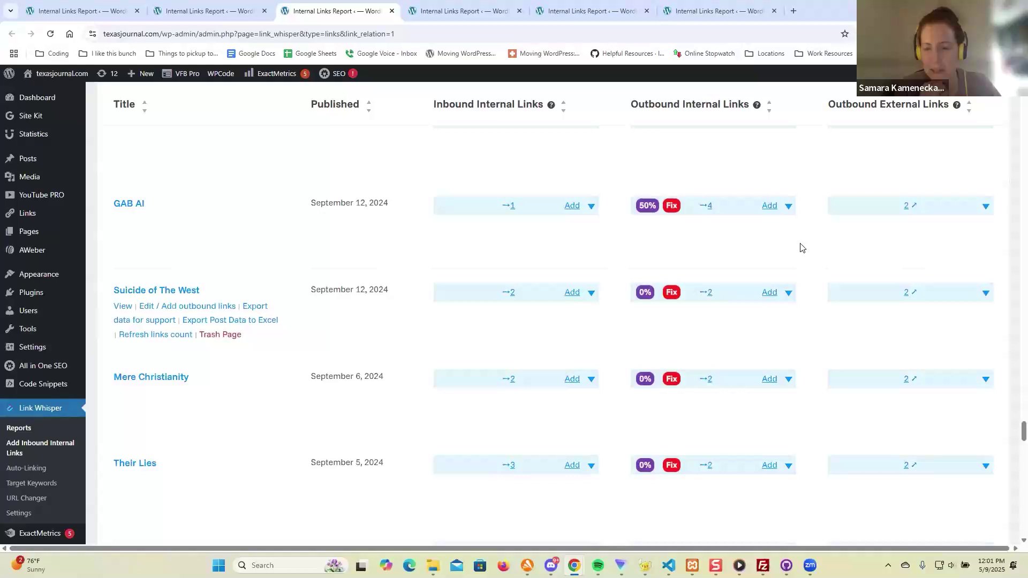
click(793, 209)
scroll(812, 306, down, 4)
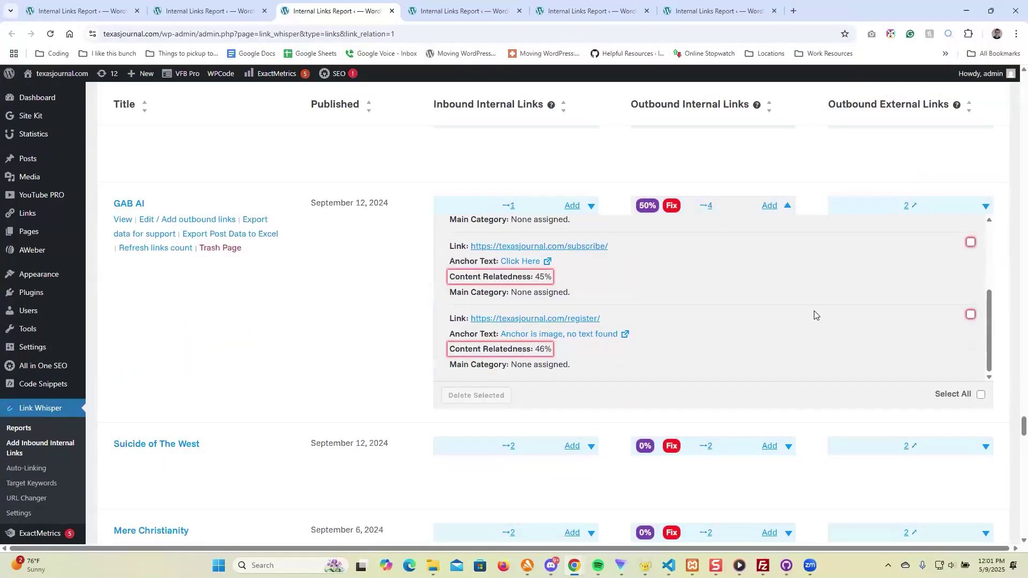
Step: Find the May 2024 entries Gods Chosen People and Jewish, inspect their outbound internal links, and collapse the details
scroll(322, 321, down, 15)
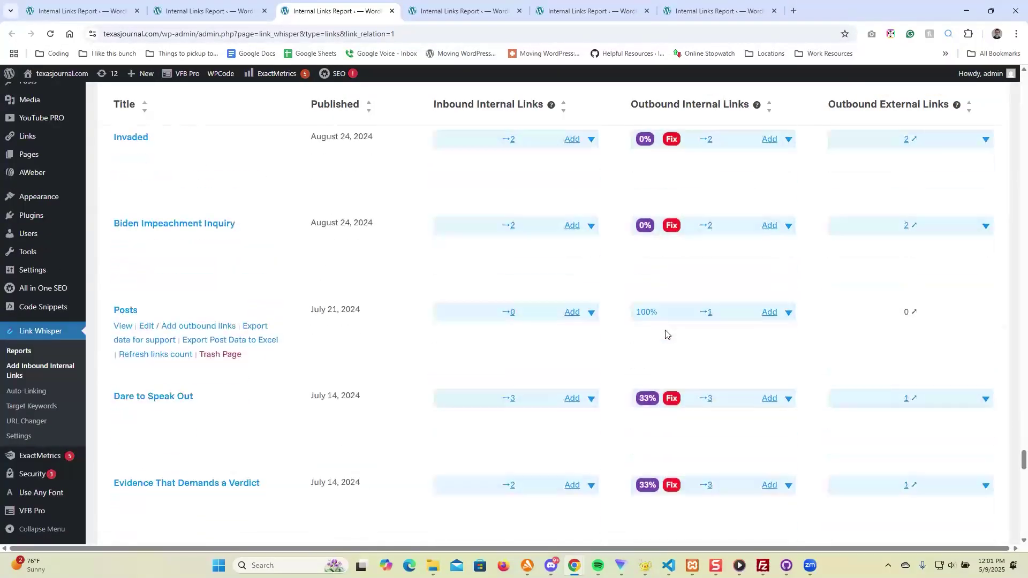
scroll(666, 335, down, 10)
click(787, 186)
scroll(656, 312, down, 2)
scroll(619, 402, down, 7)
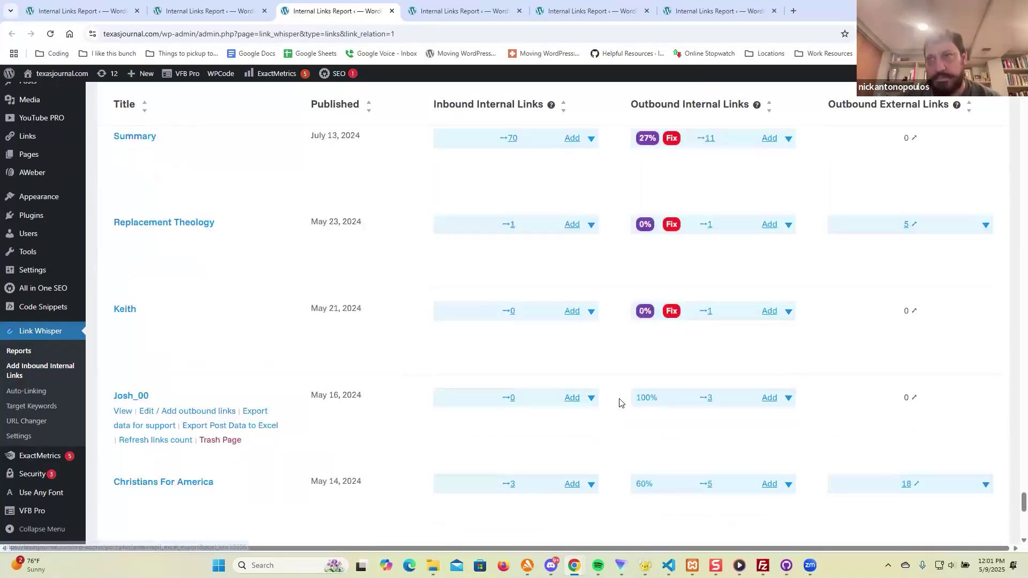
scroll(981, 365, down, 6)
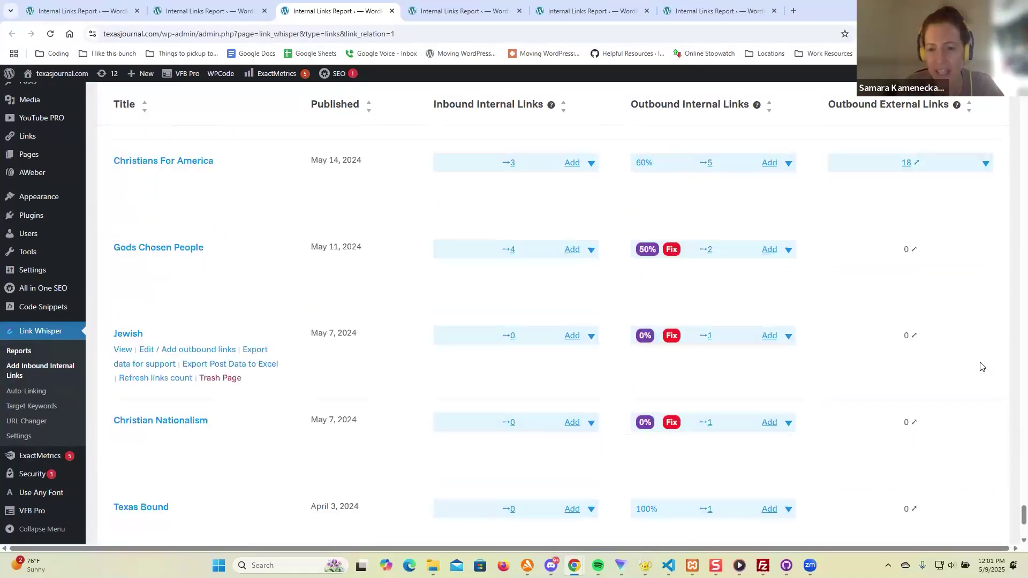
click(787, 250)
scroll(786, 265, down, 1)
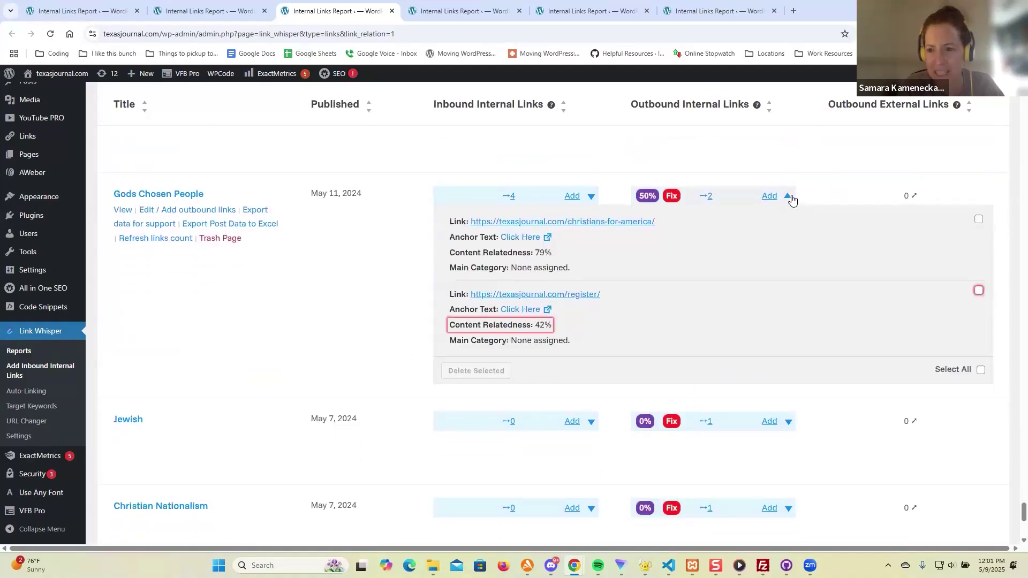
click(787, 197)
click(788, 285)
click(788, 283)
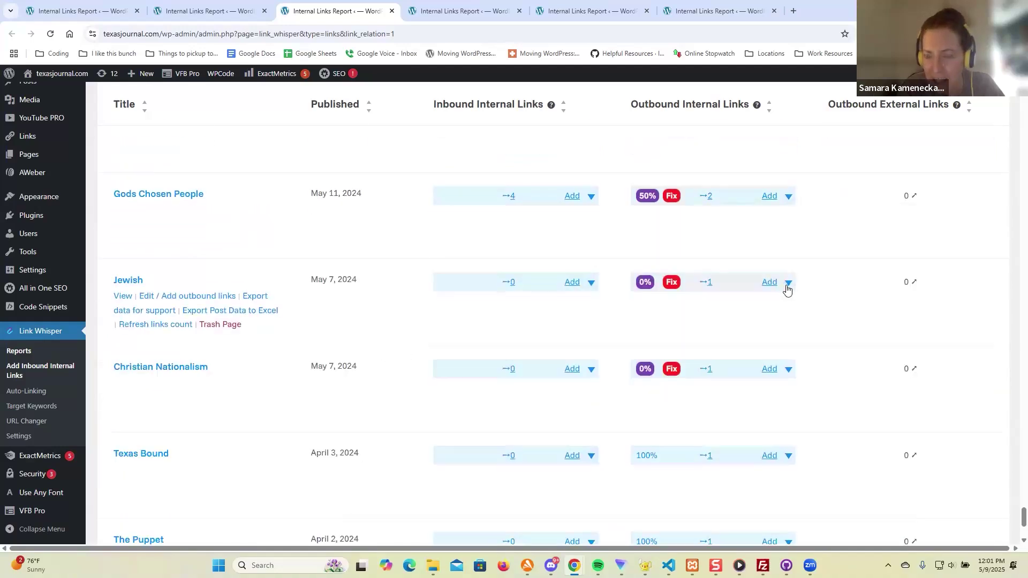
Step: Return to the start of the Link Relation Report and open its second page of entries
scroll(788, 293, down, 3)
click(1023, 383)
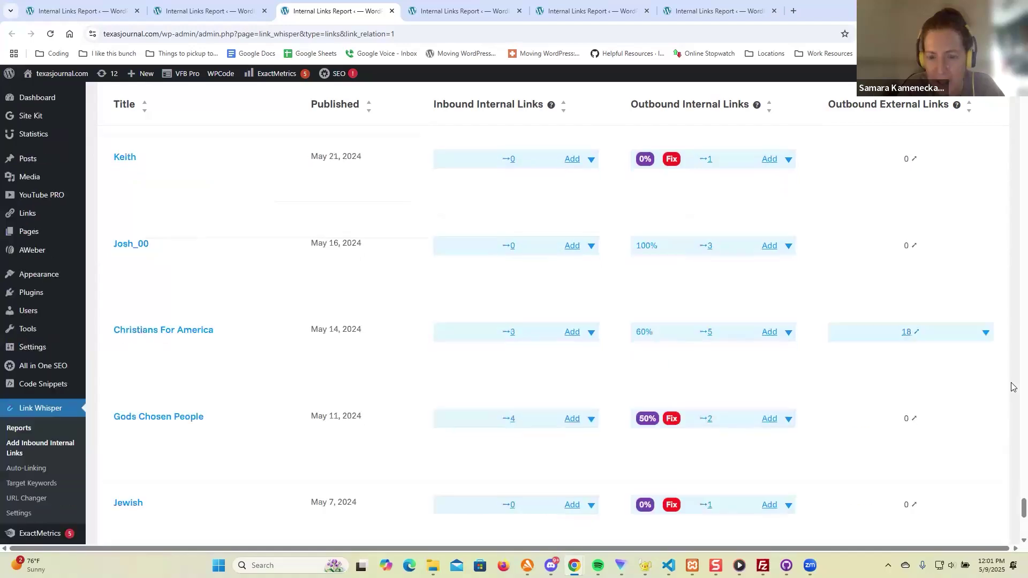
drag(1024, 384, 1023, 80)
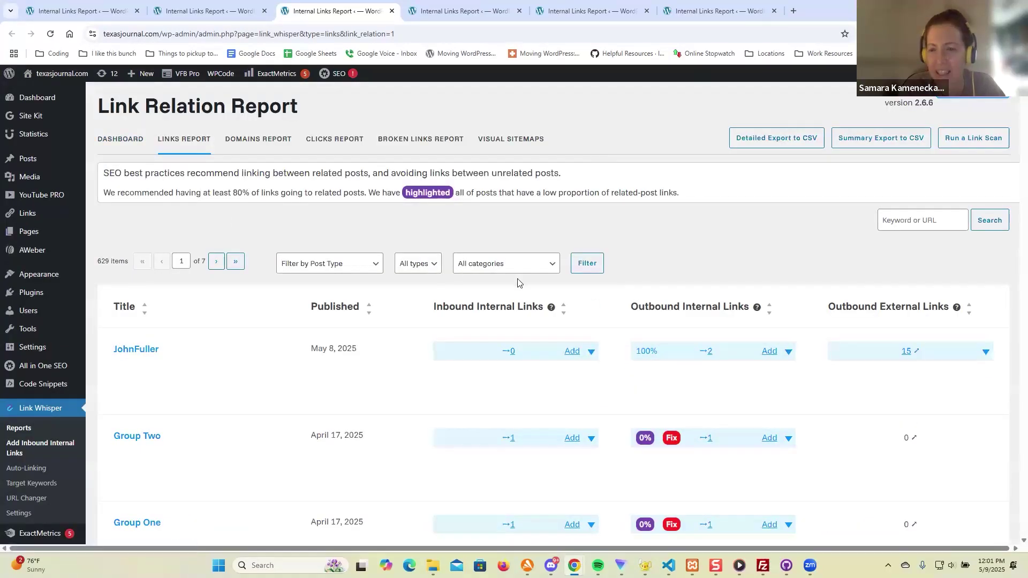
click(216, 264)
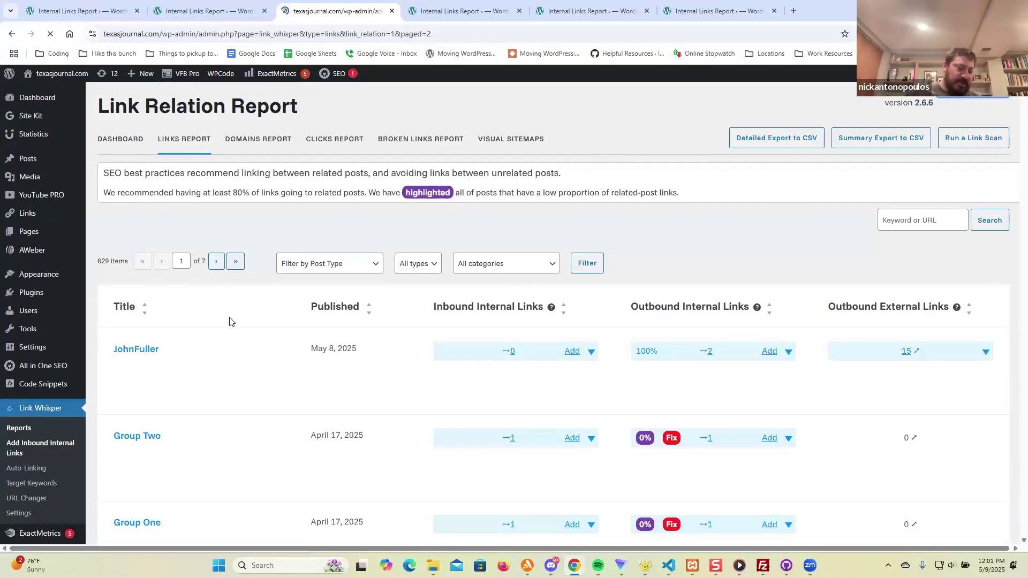
Step: Inspect the content relatedness of the outbound internal links of the entry published February 29, 2024
scroll(229, 322, down, 5)
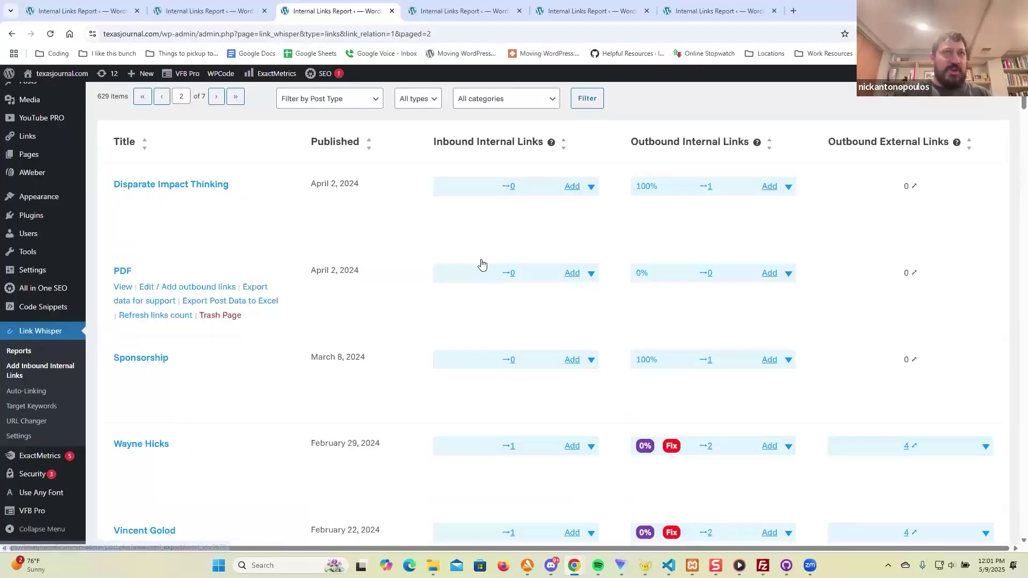
scroll(504, 267, down, 2)
scroll(524, 270, down, 2)
click(790, 235)
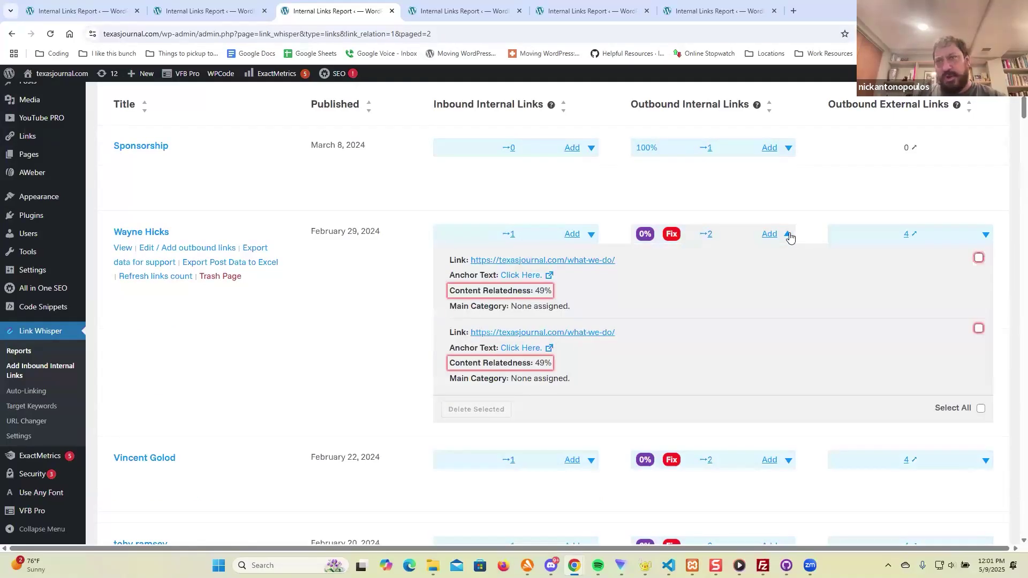
Step: View the cash prize winner page containing the what-we-do link in a new tab, examine its links, and close the tab
middle_click(521, 276)
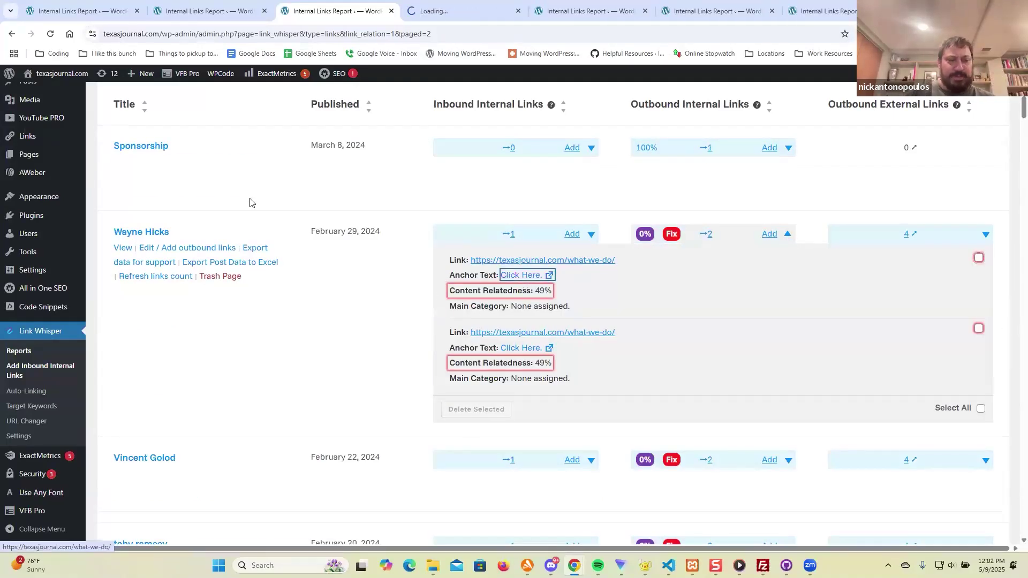
click(447, 8)
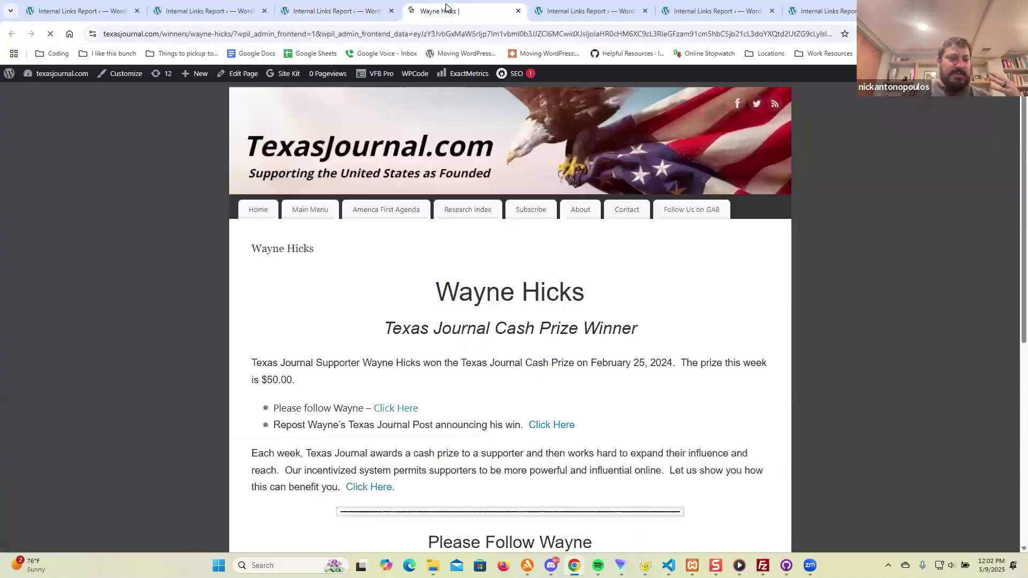
scroll(489, 218, down, 6)
scroll(428, 204, up, 2)
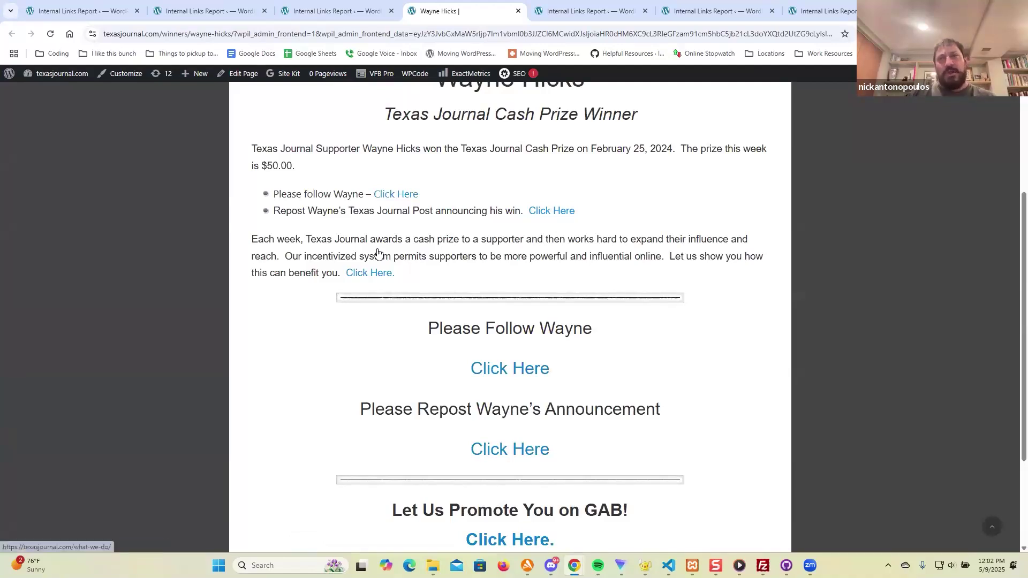
scroll(553, 301, down, 2)
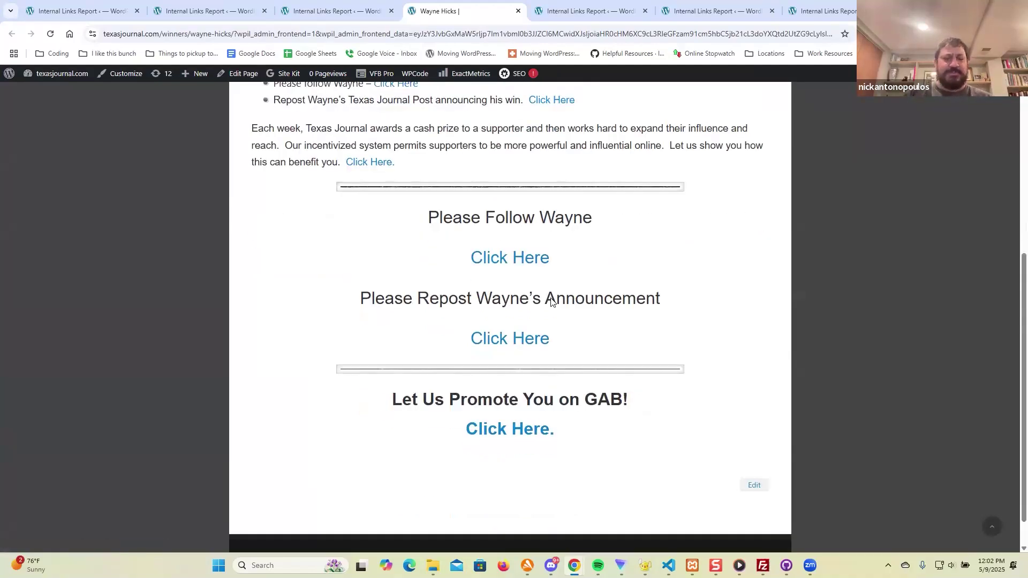
scroll(551, 300, up, 6)
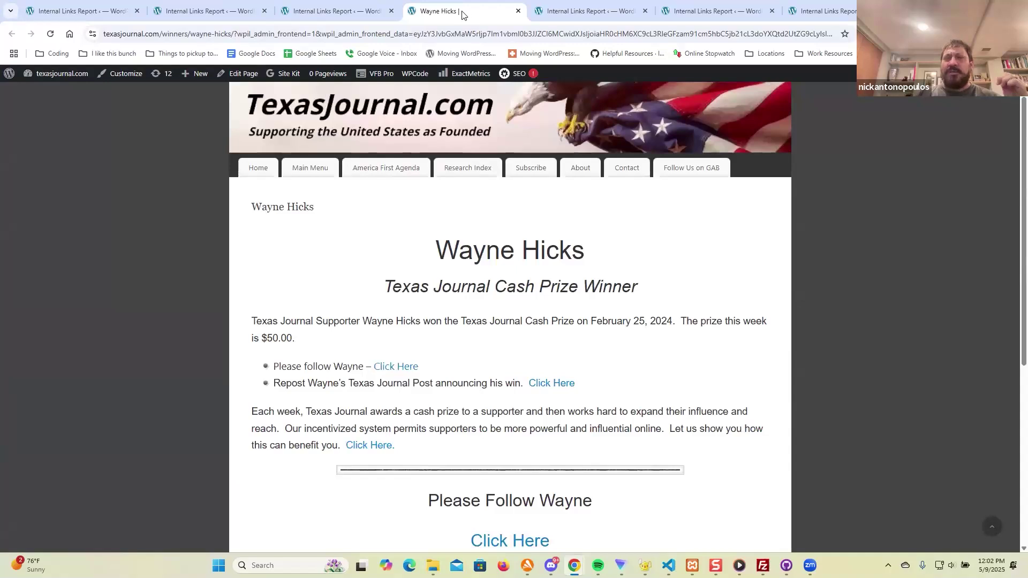
middle_click(462, 15)
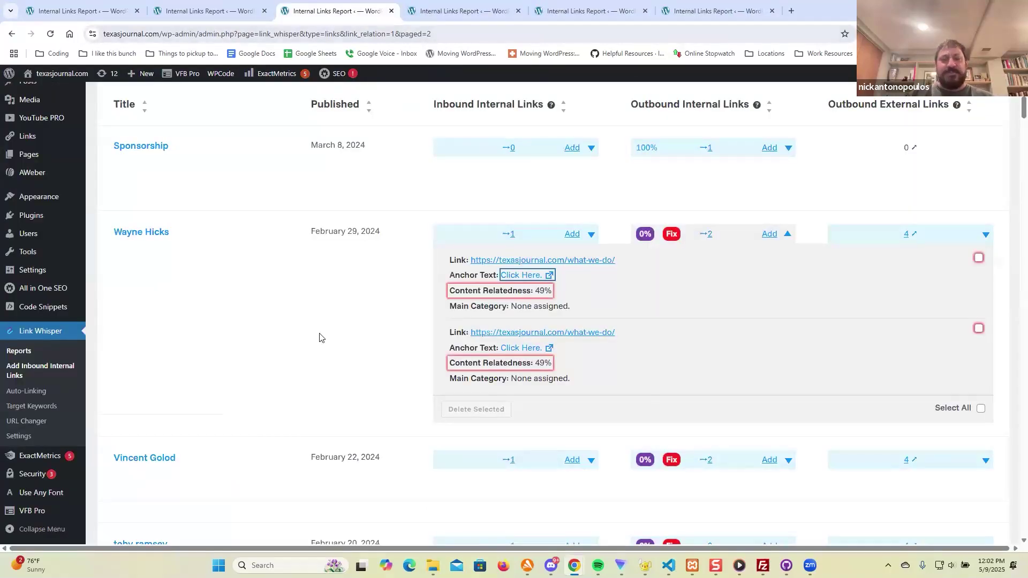
Step: Inspect the content relatedness of the February 22, 2024 entry's outbound internal links and collapse its details
scroll(379, 334, down, 2)
scroll(378, 335, down, 2)
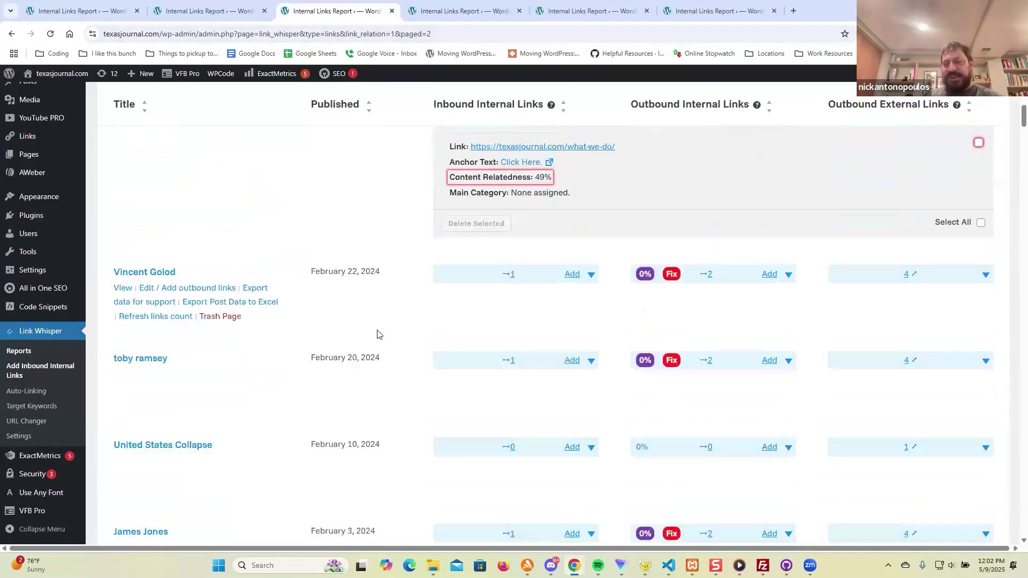
click(787, 246)
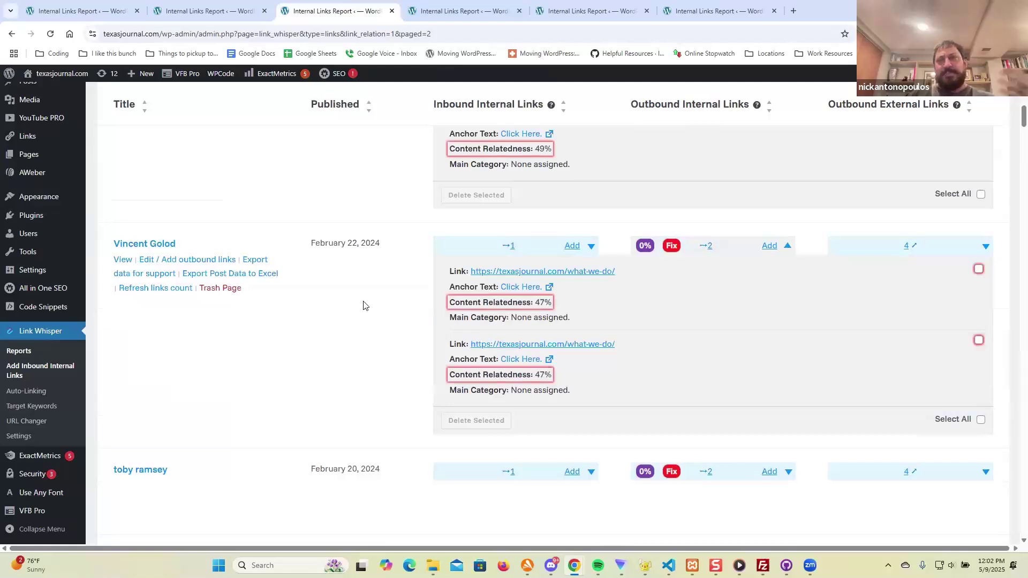
click(788, 247)
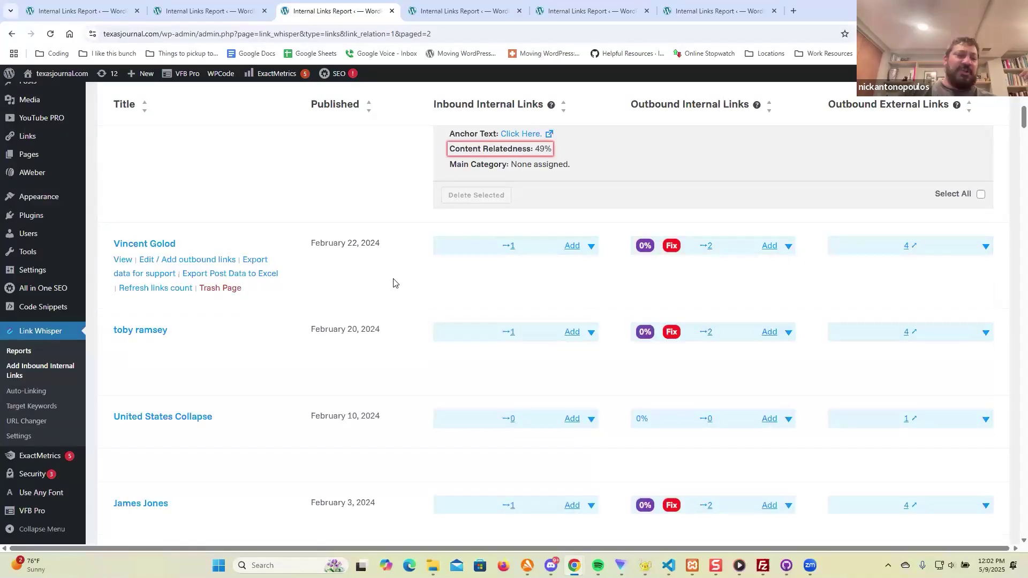
Step: Skim the report's entries back to December 2023 and open the Link Whisper dashboard in a new tab
scroll(392, 282, up, 5)
scroll(394, 282, down, 8)
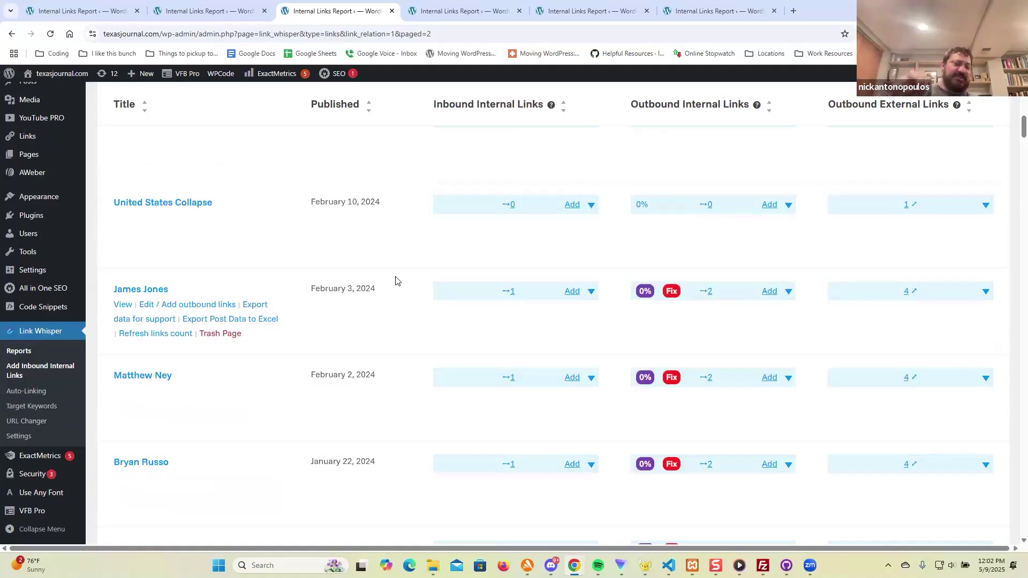
scroll(396, 281, down, 4)
scroll(397, 281, down, 11)
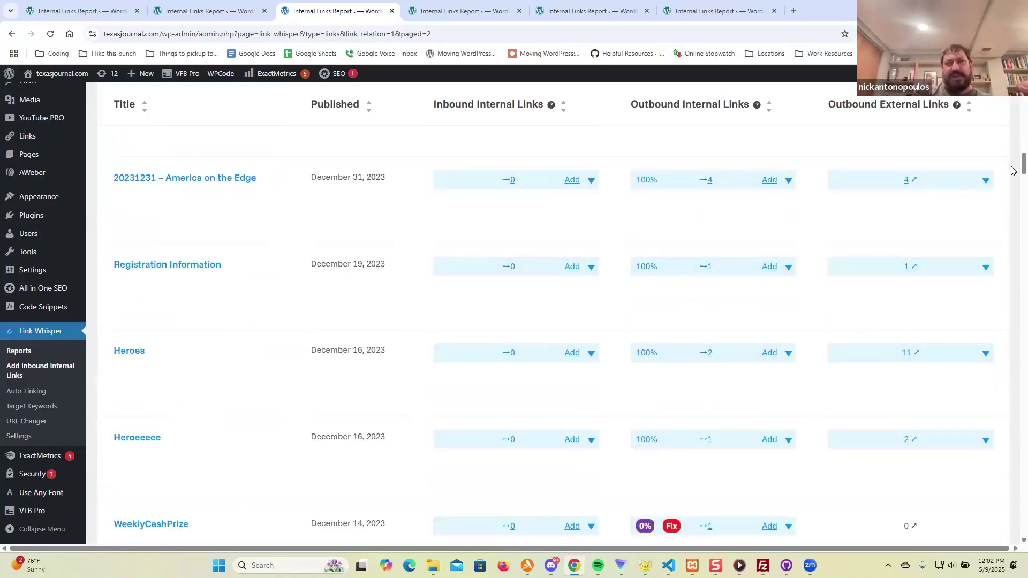
drag(1014, 168, 1010, 97)
middle_click(123, 241)
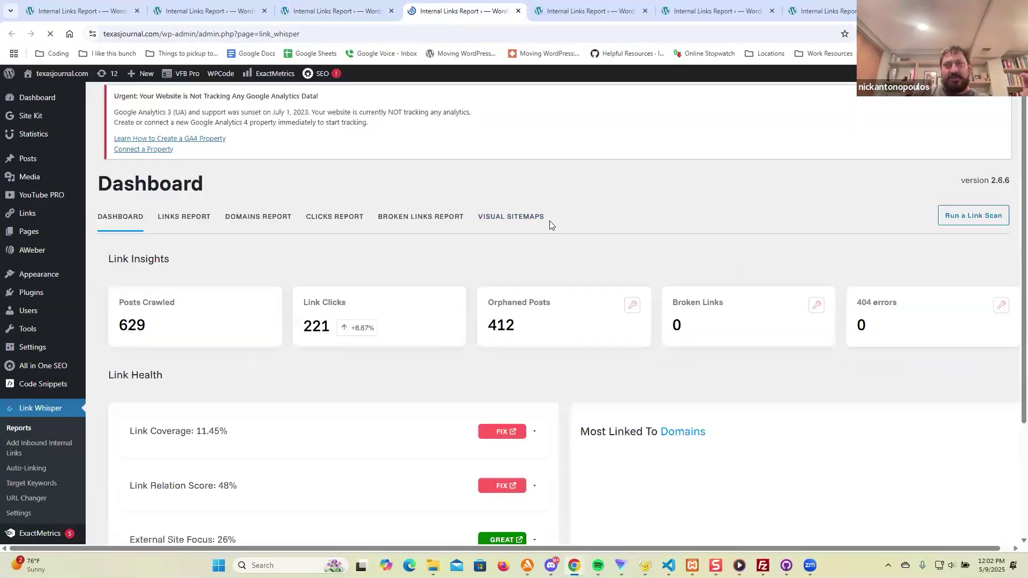
Step: Open the report for fixing Link Coverage from the dashboard's Link Health section and view its recommendations
scroll(550, 221, down, 3)
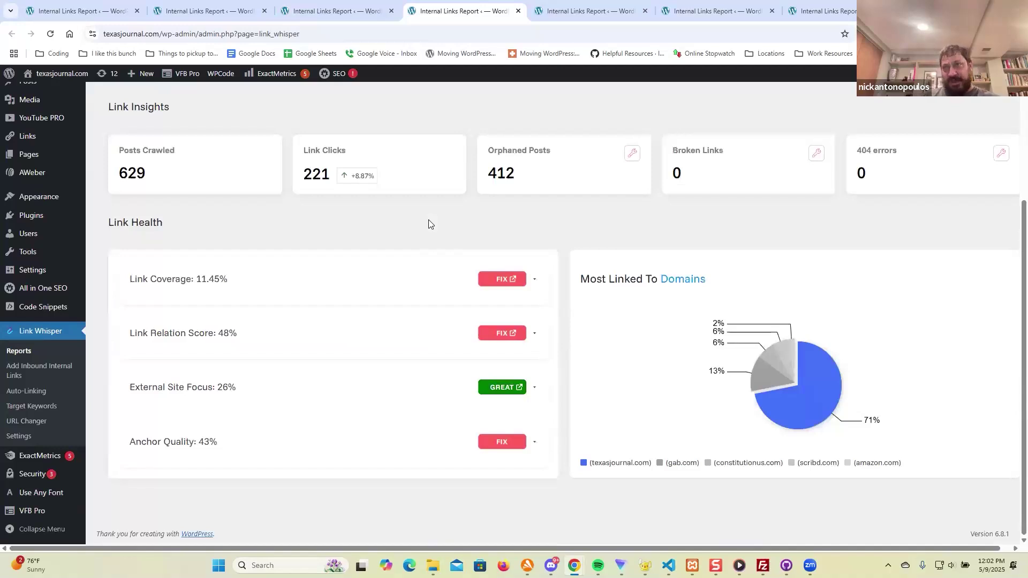
click(504, 282)
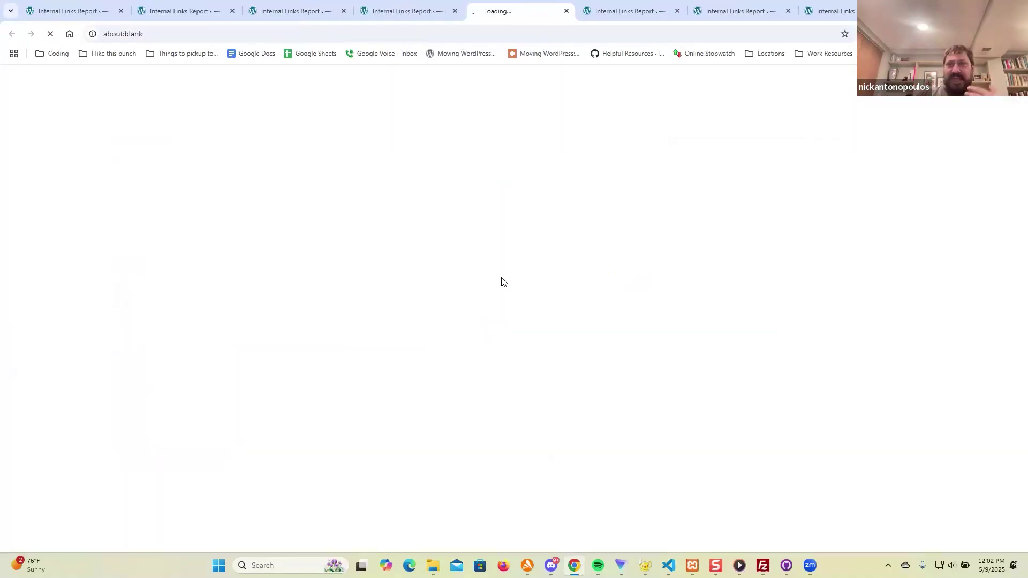
scroll(483, 276, down, 1)
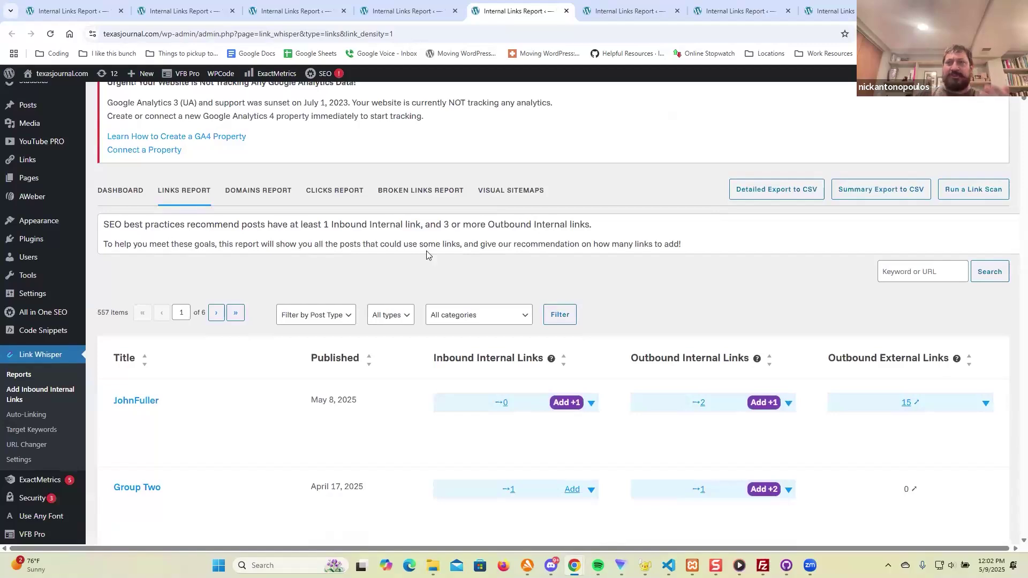
Step: Find the 200 Years Together entry in the links report, open its page for adding outbound links, and return to the report
scroll(421, 273, down, 3)
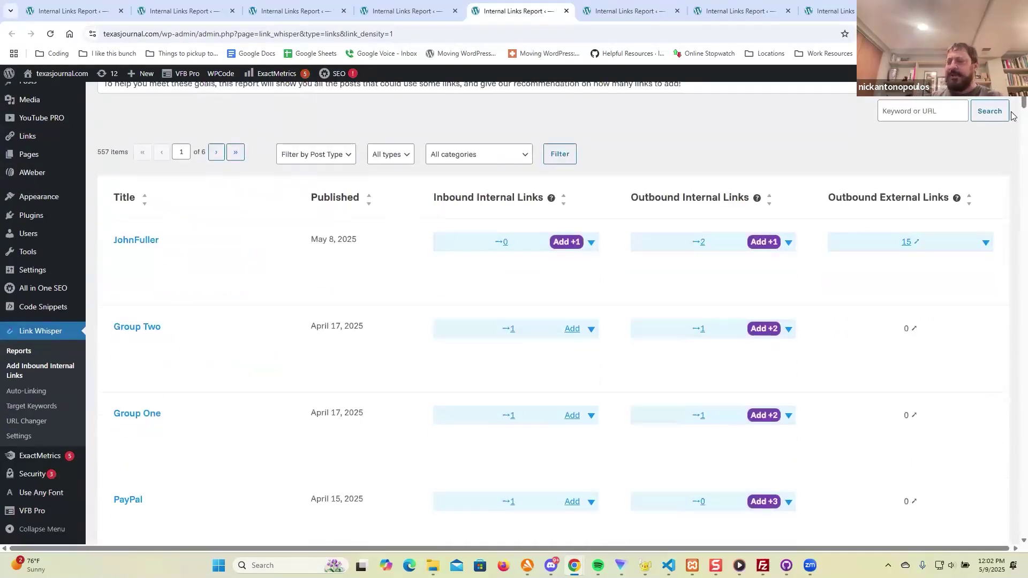
scroll(738, 162, down, 15)
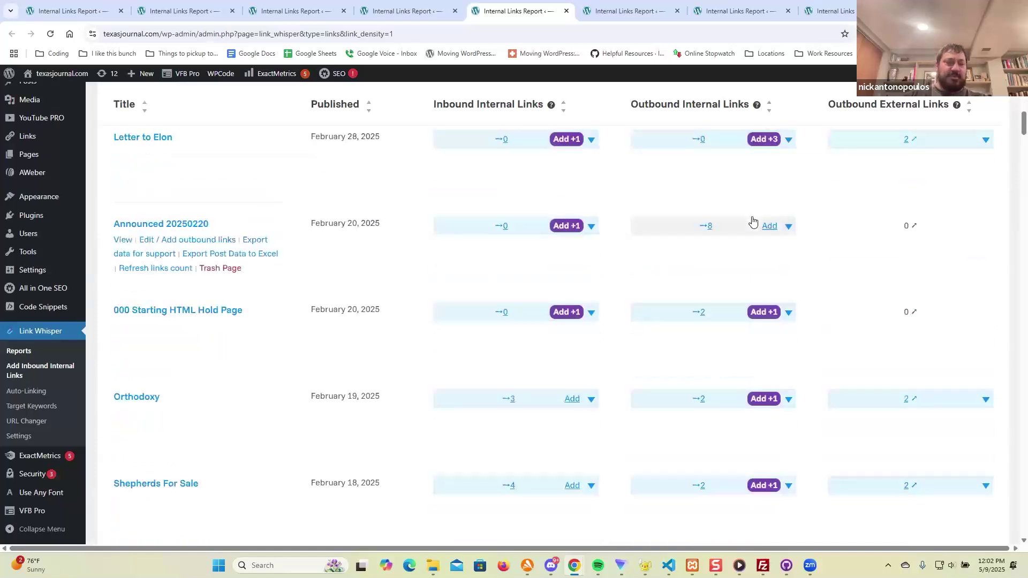
scroll(489, 292, down, 15)
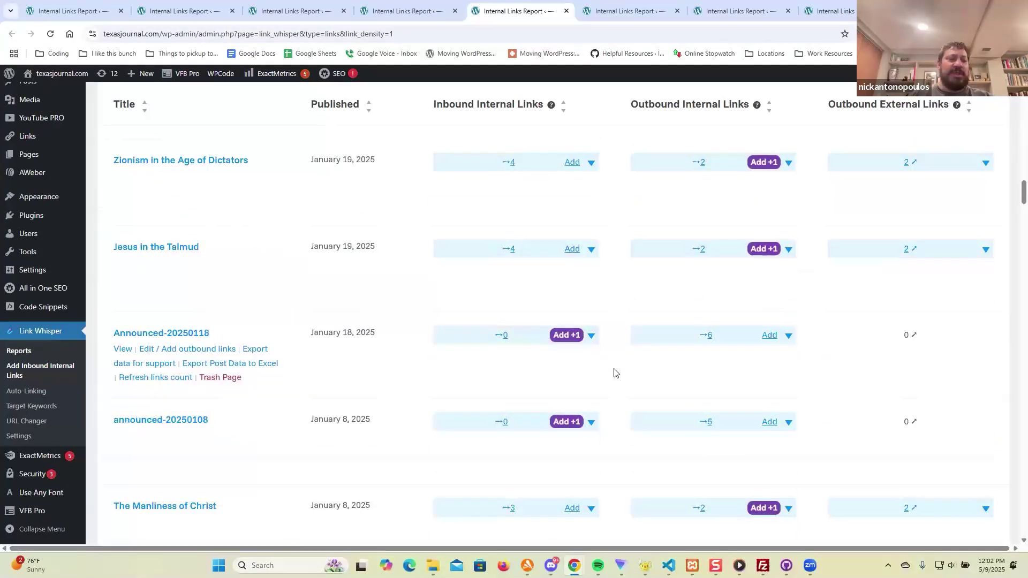
scroll(598, 390, down, 5)
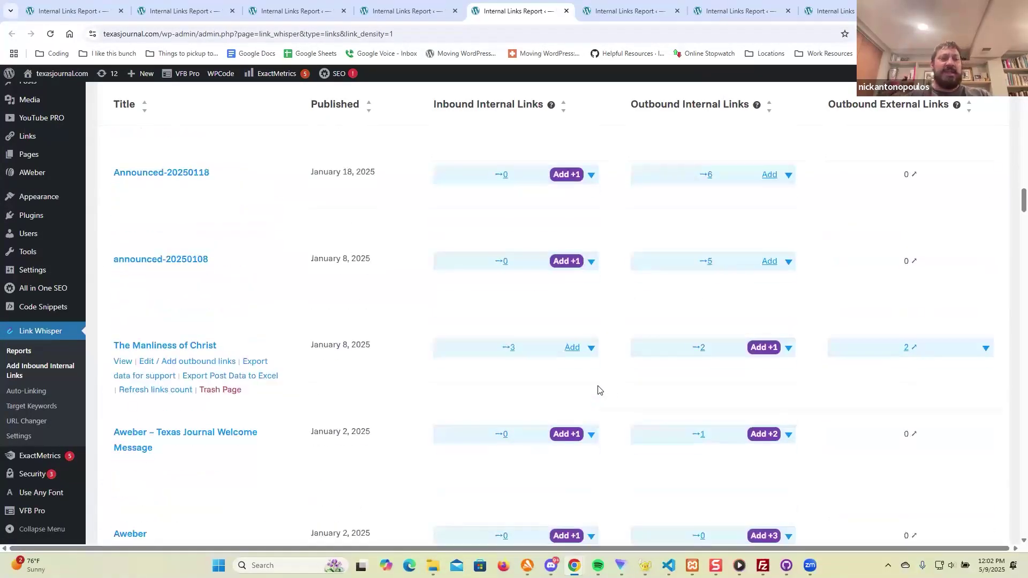
scroll(598, 390, down, 3)
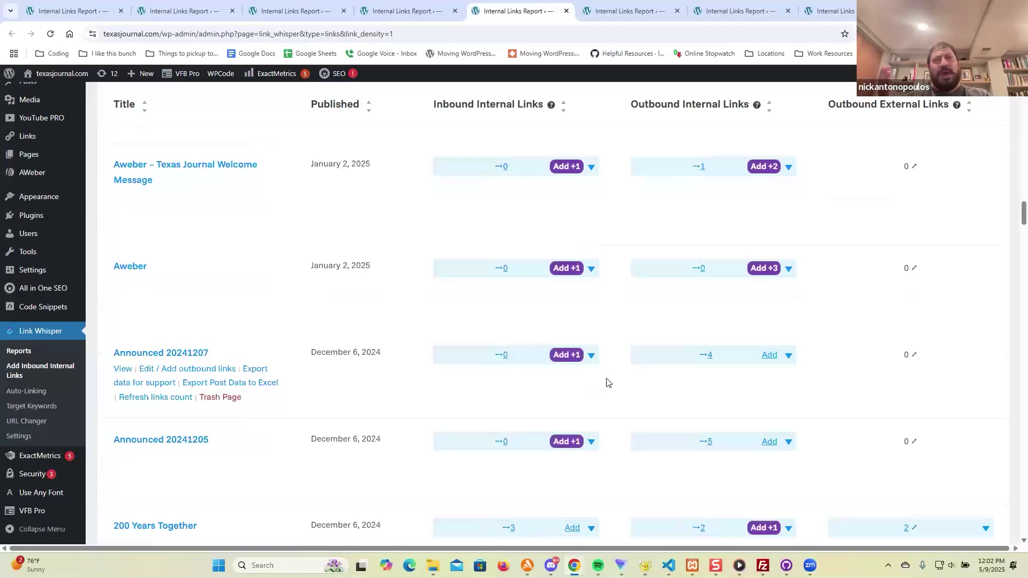
scroll(615, 377, down, 5)
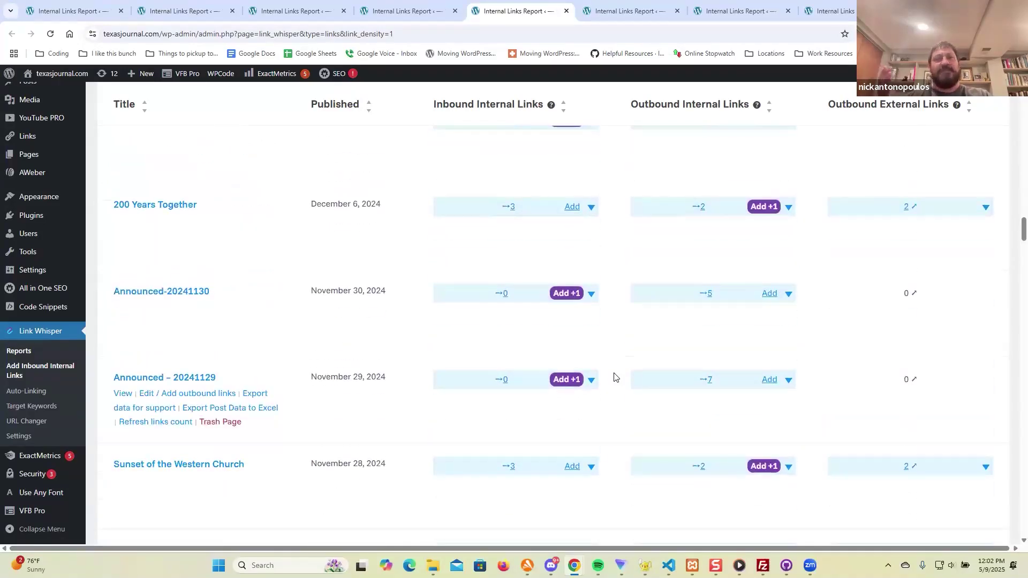
click(765, 207)
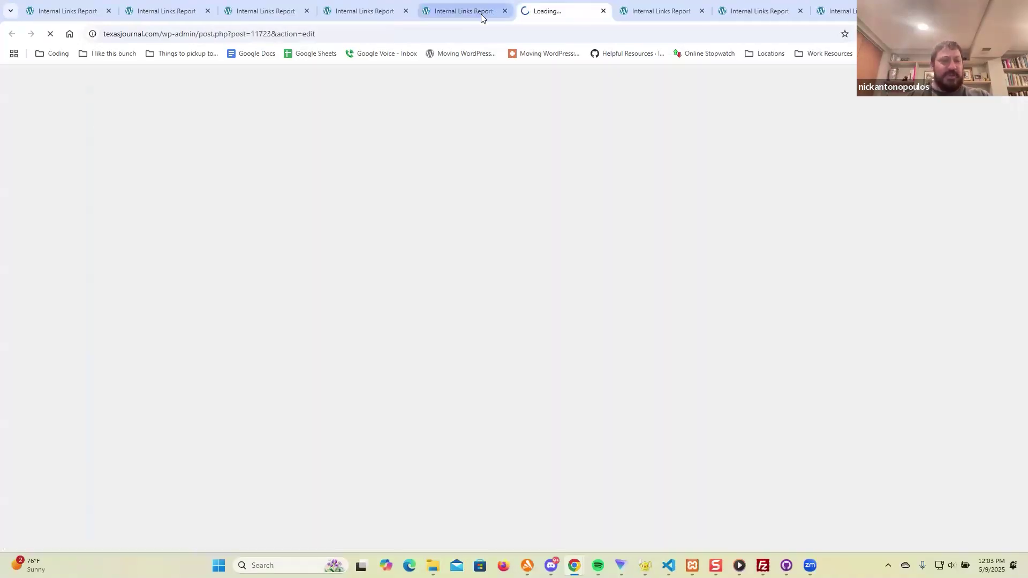
click(481, 14)
Step: Open the Creature From Jekyll Island page for adding outbound internal links in a new tab and return to the report
scroll(549, 225, down, 2)
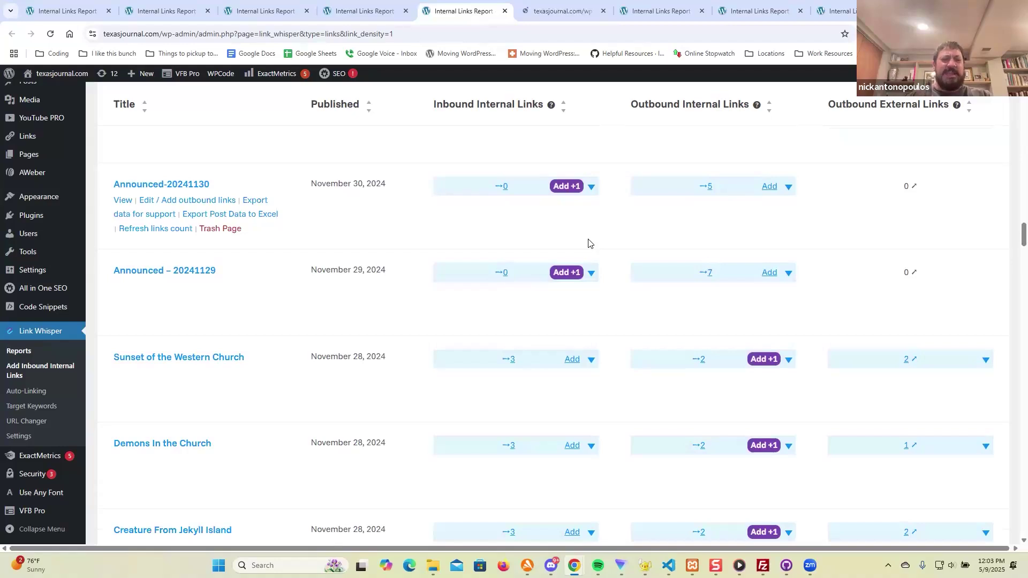
scroll(589, 241, down, 2)
scroll(589, 239, down, 2)
scroll(588, 241, down, 1)
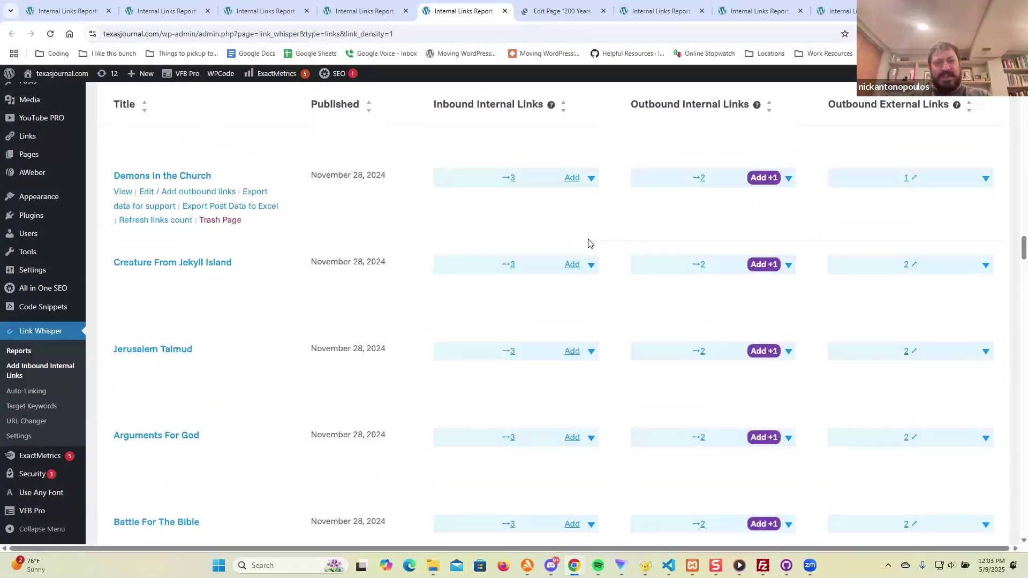
click(760, 264)
click(420, 10)
Step: Open the Jerusalem Talmud and Arguments For God pages for adding outbound internal links, each in its own tab
scroll(648, 247, down, 2)
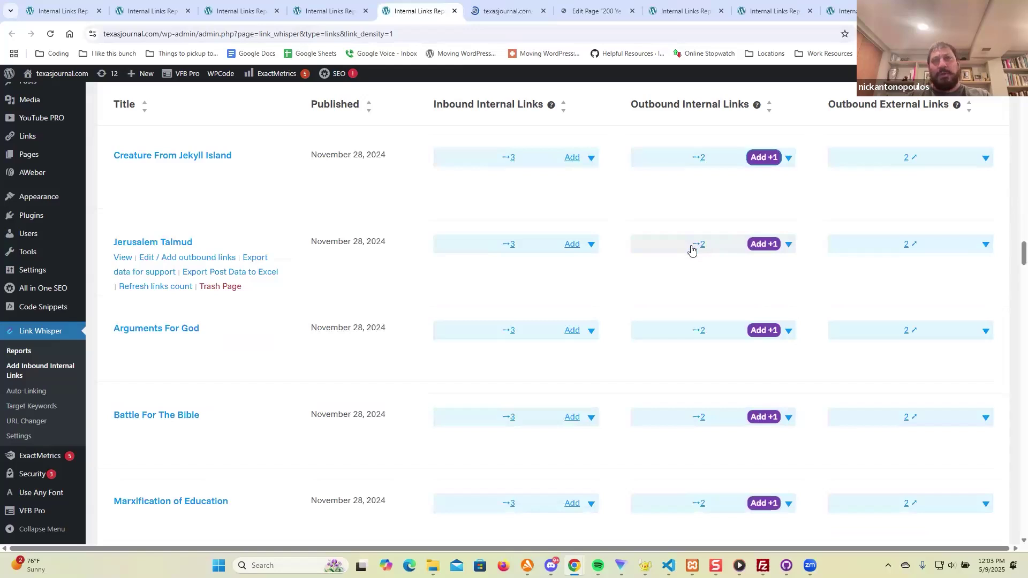
click(764, 244)
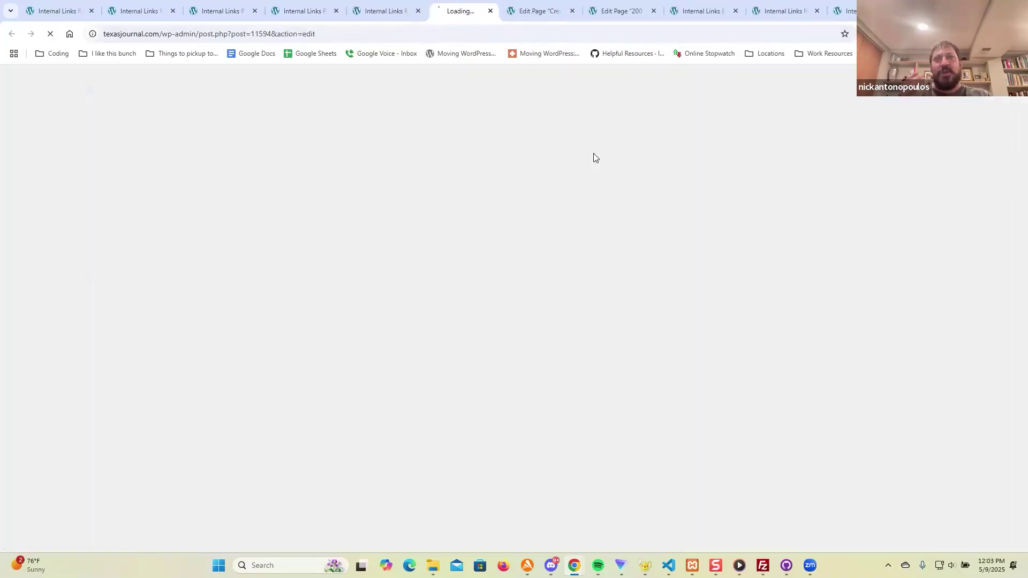
click(397, 10)
scroll(557, 203, down, 2)
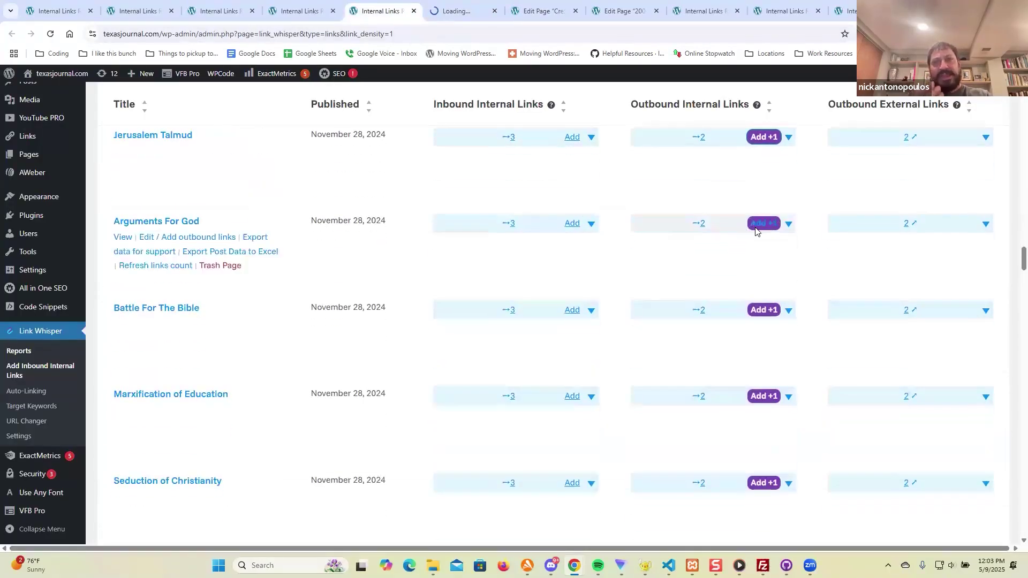
click(763, 223)
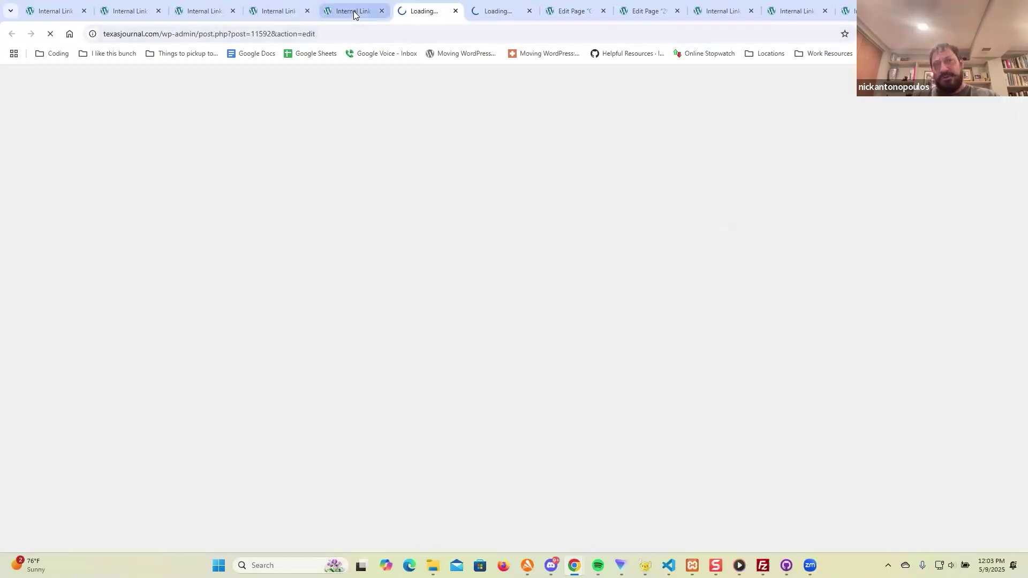
Step: View the Link Whisper Suggested Links section on the Creature From Jekyll Island, Jerusalem Talmud and Arguments For God edit pages
click(565, 12)
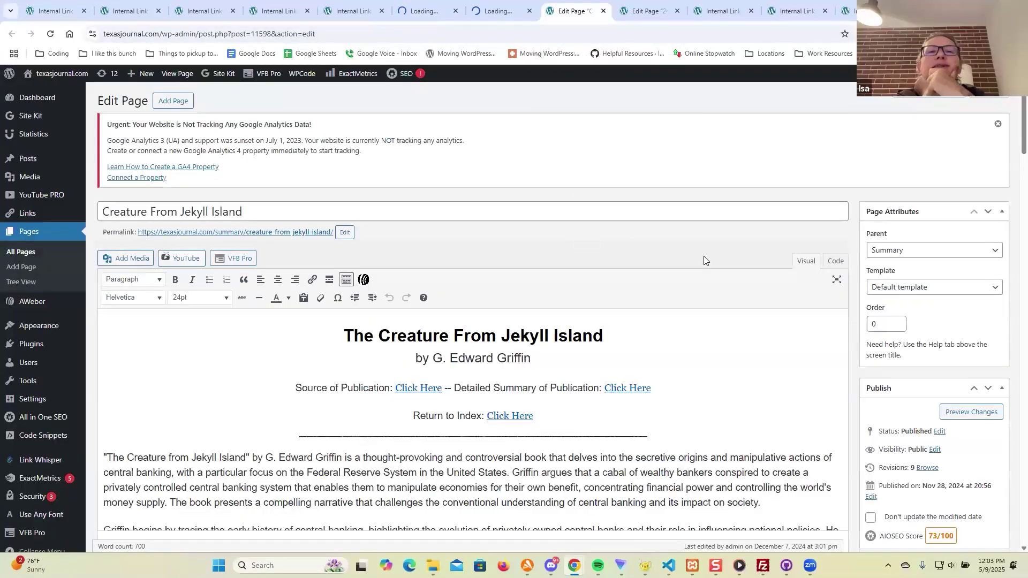
scroll(630, 240, down, 5)
drag(1024, 166, 1014, 544)
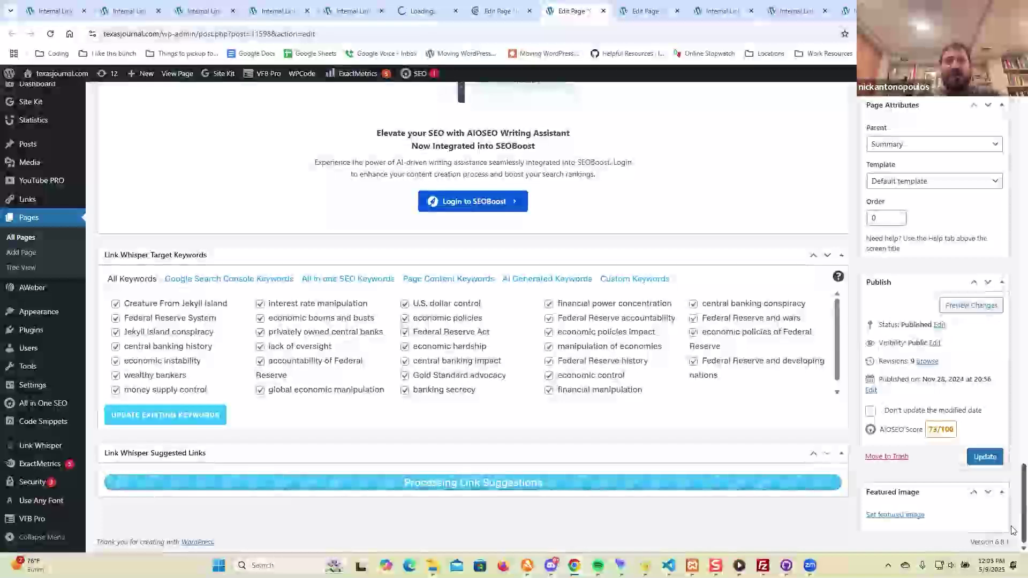
click(506, 11)
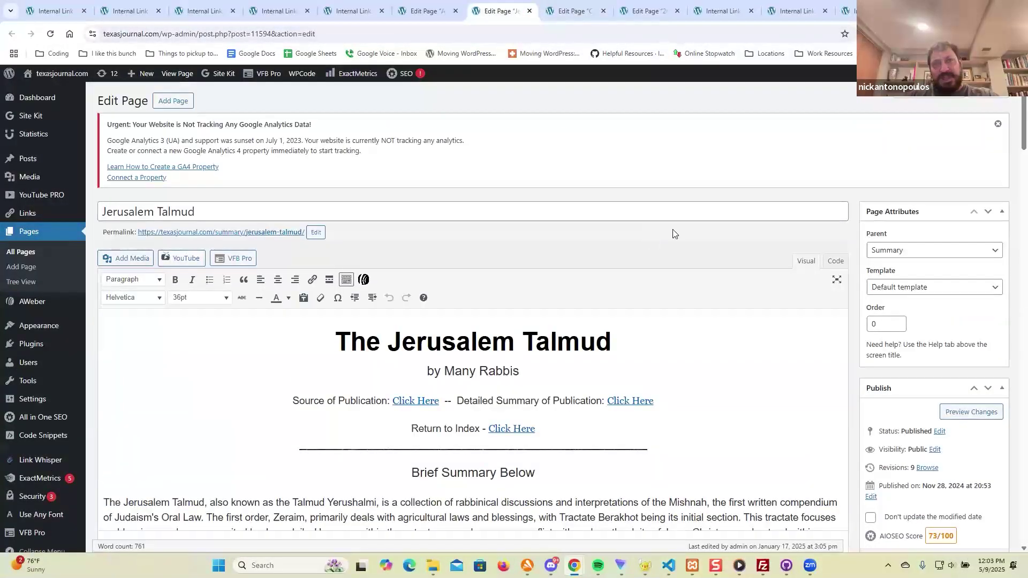
drag(1024, 128, 1024, 536)
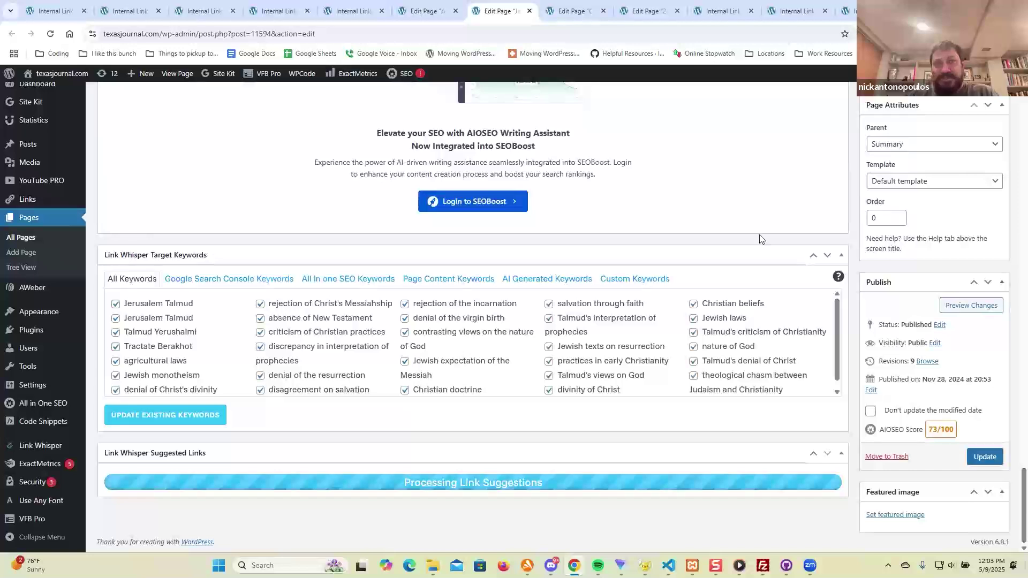
click(423, 11)
drag(1023, 134, 1012, 537)
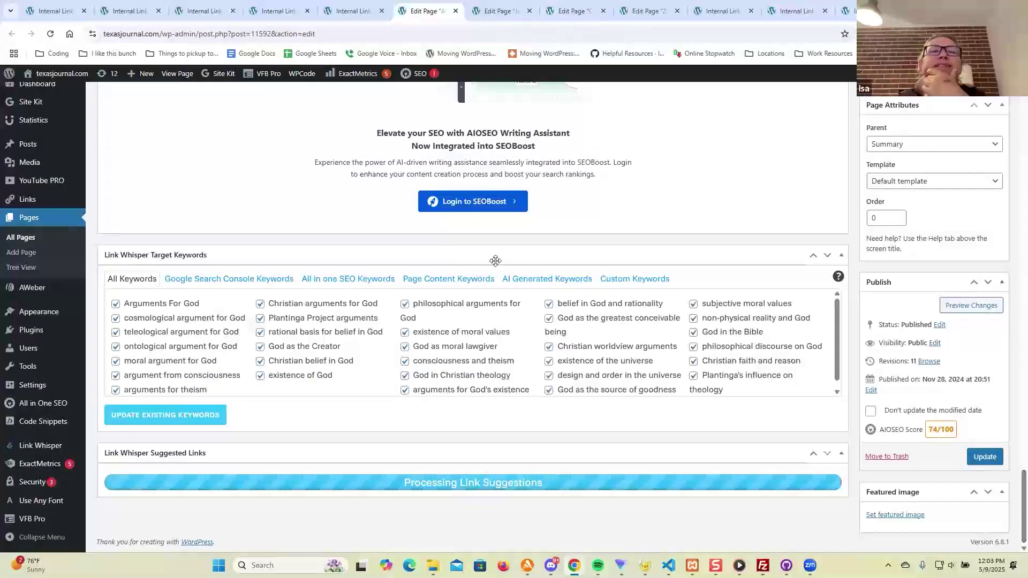
Step: Open the Battle For The Bible page for adding outbound internal links from the report, then return to the report
click(351, 10)
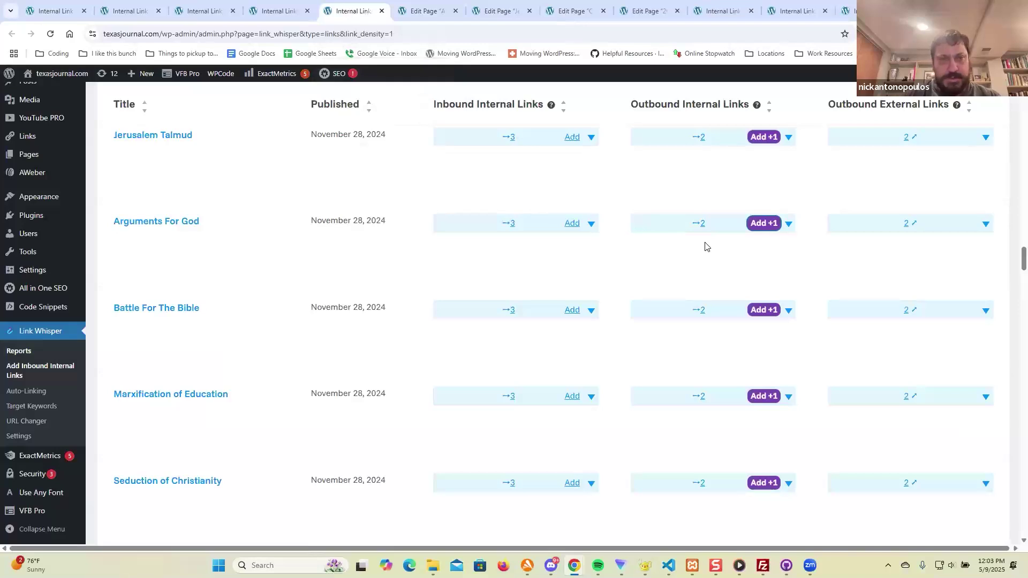
mouse_move(512, 274)
scroll(517, 274, down, 1)
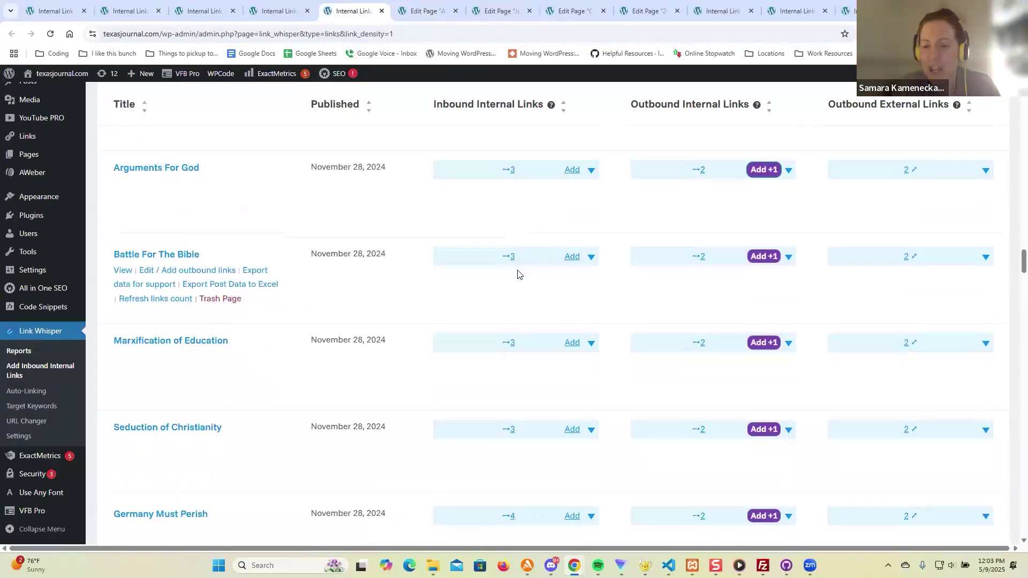
scroll(522, 276, down, 1)
click(770, 206)
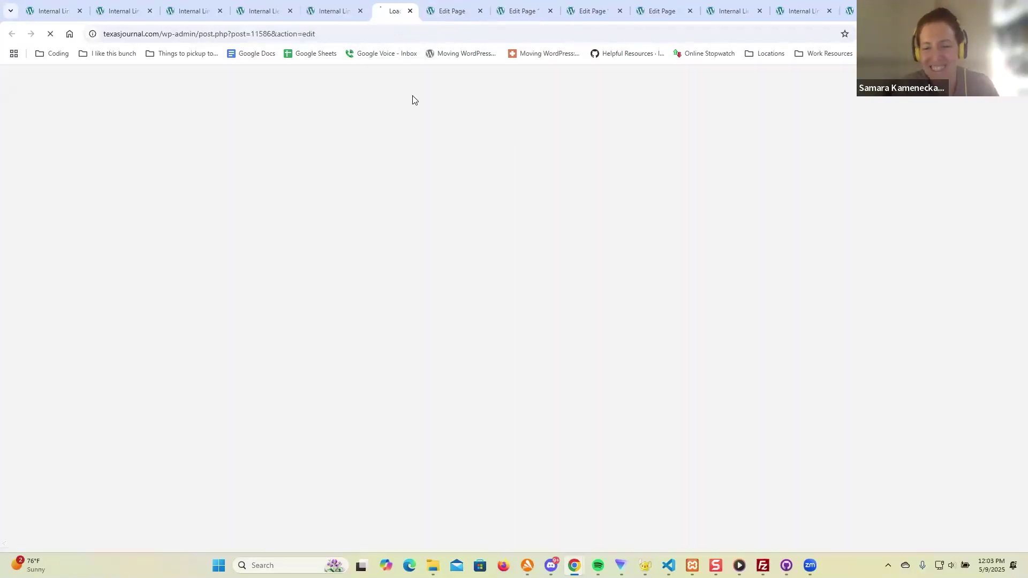
click(318, 14)
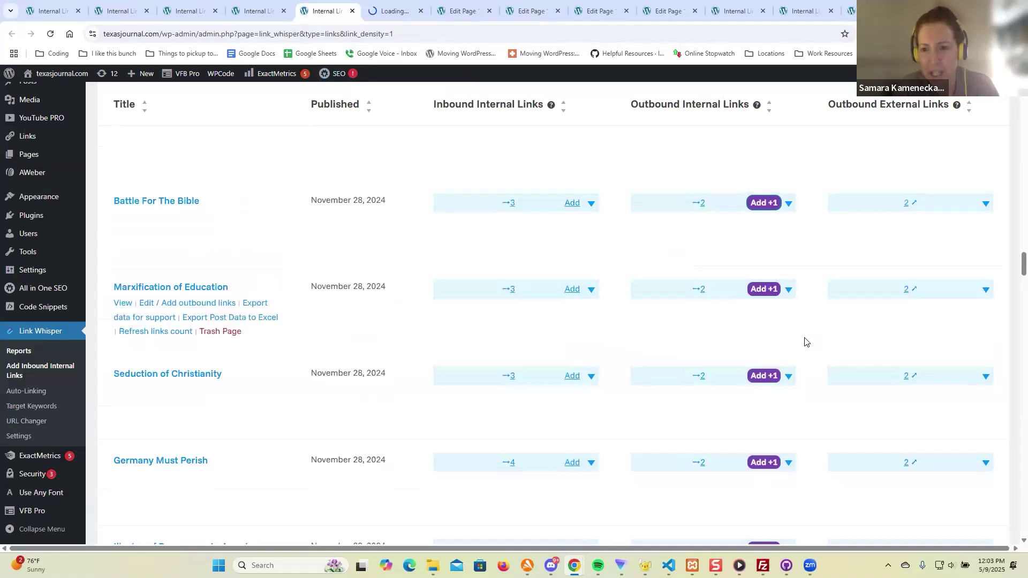
scroll(793, 334, down, 1)
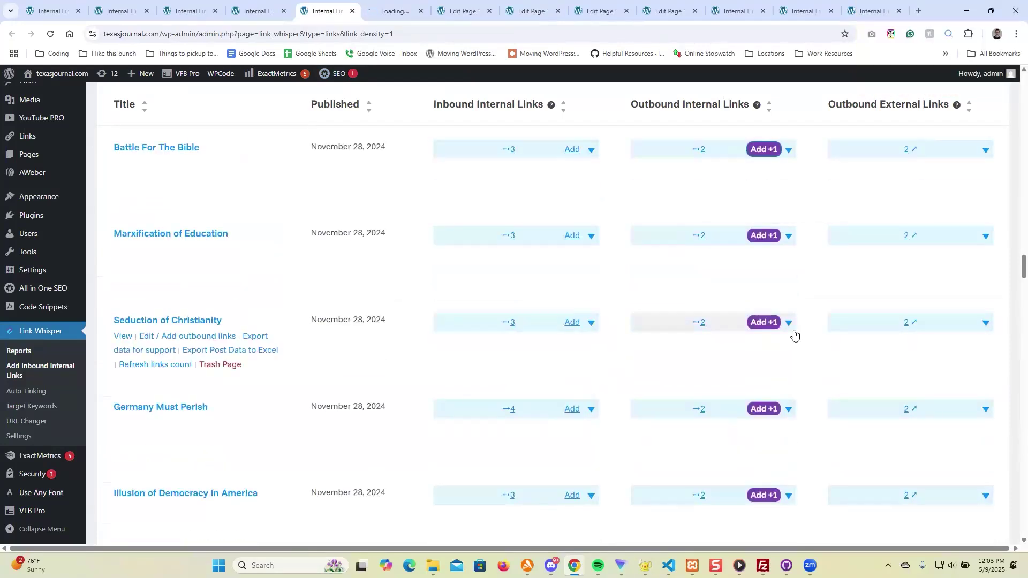
Step: Check the link suggestion processing on the Arguments For God and Jerusalem Talmud edit pages, ending on Arguments For God
click(460, 9)
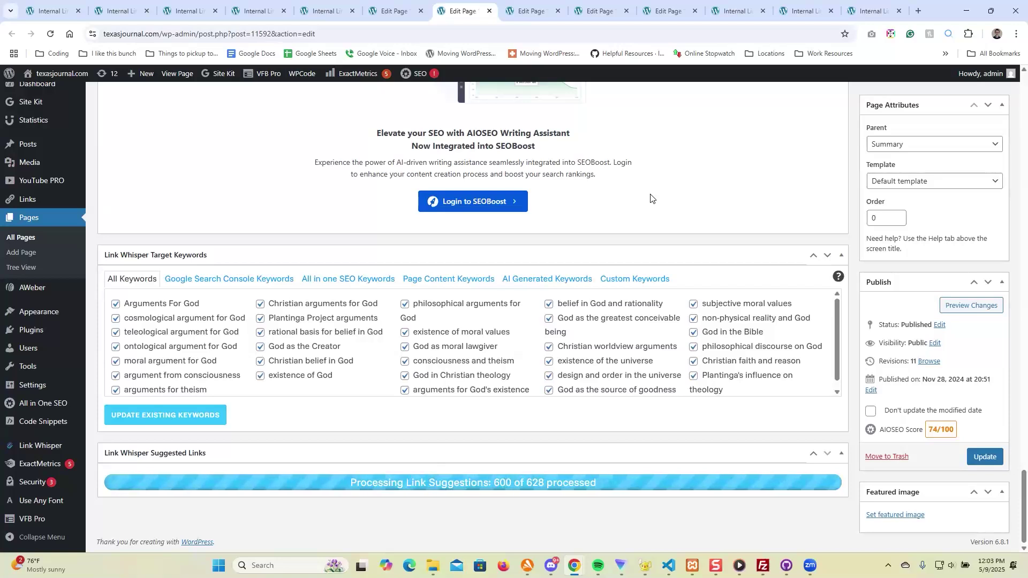
click(533, 14)
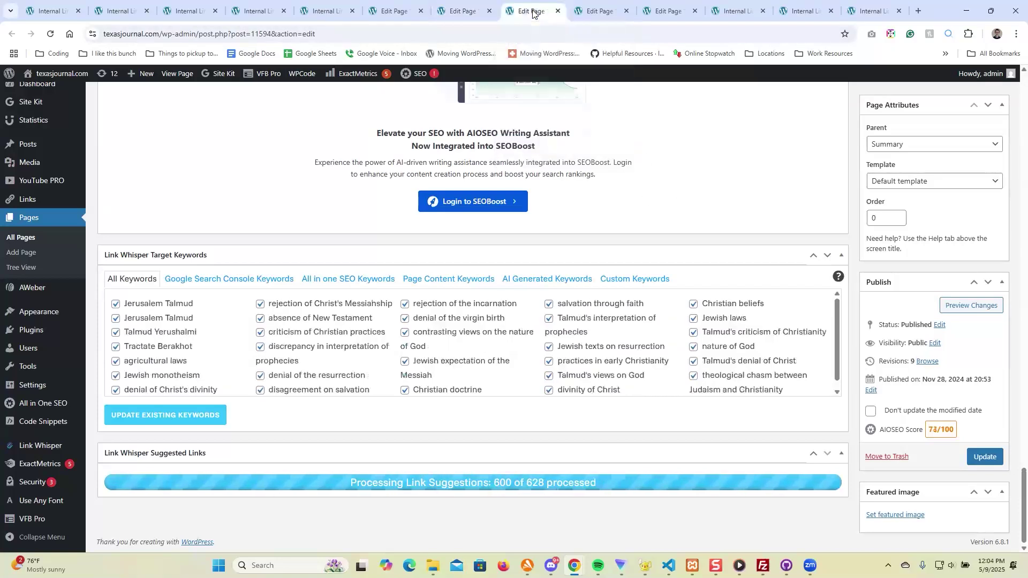
click(462, 12)
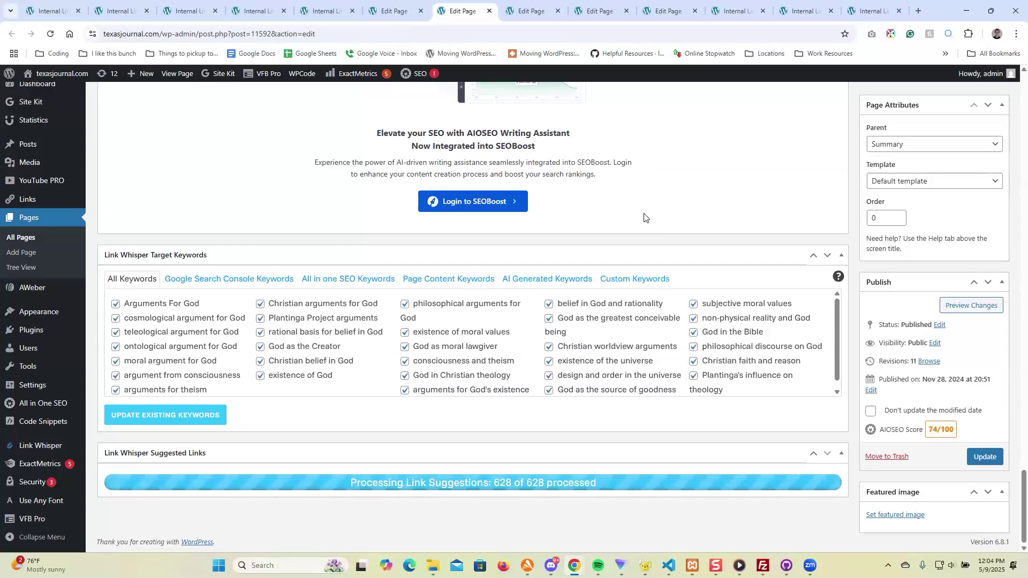
Step: Examine the Arguments For God page's content and its suggested outbound internal links
scroll(643, 220, down, 10)
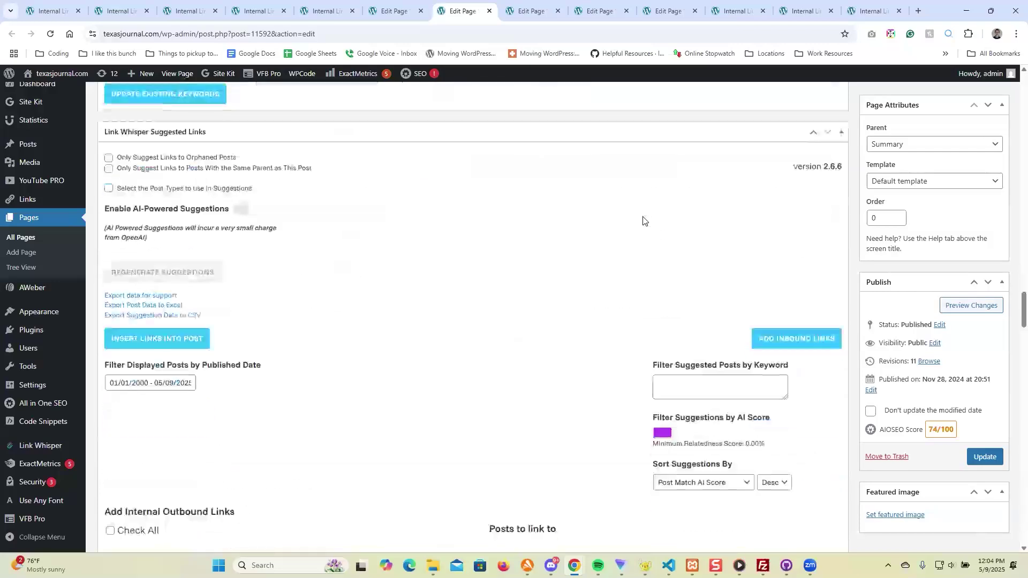
scroll(481, 312, up, 7)
scroll(481, 313, up, 10)
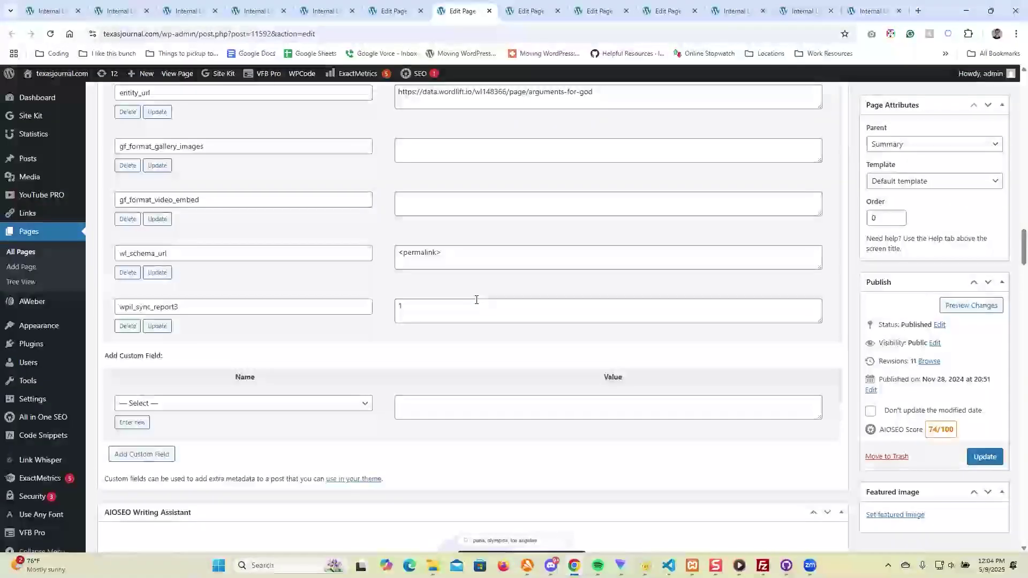
scroll(1013, 155, up, 4)
scroll(1013, 155, up, 15)
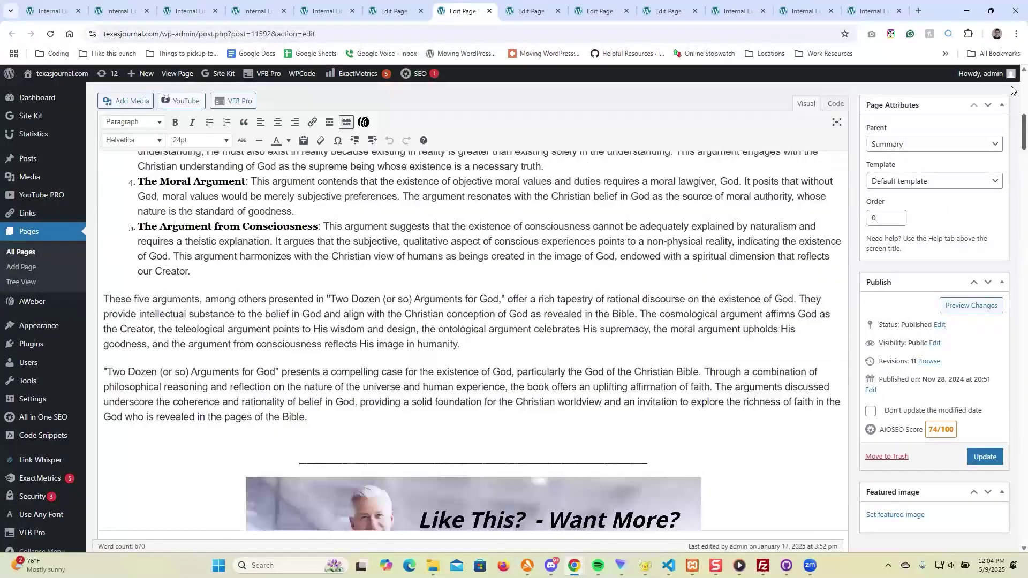
scroll(1013, 310, down, 20)
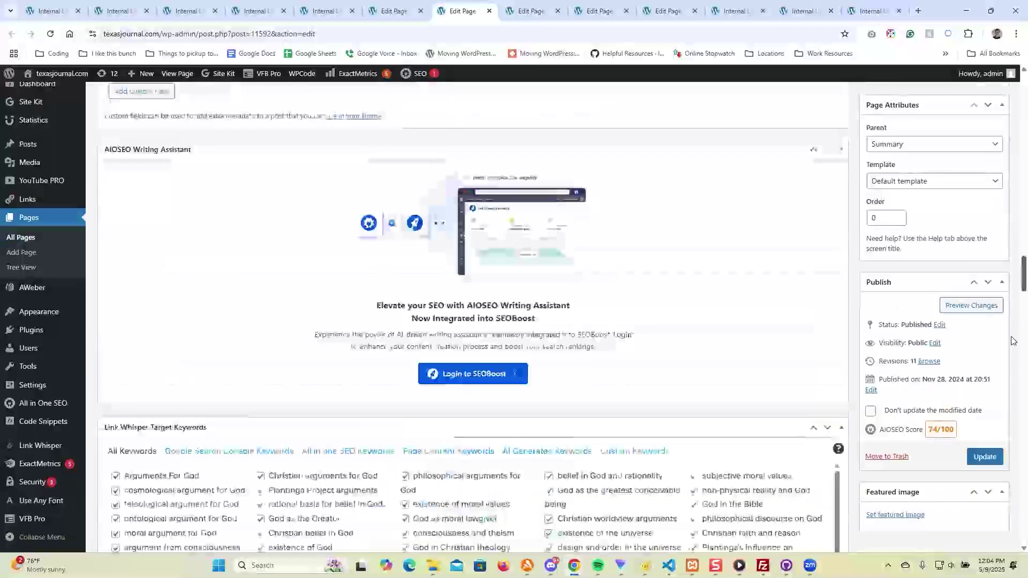
scroll(1013, 349, down, 1)
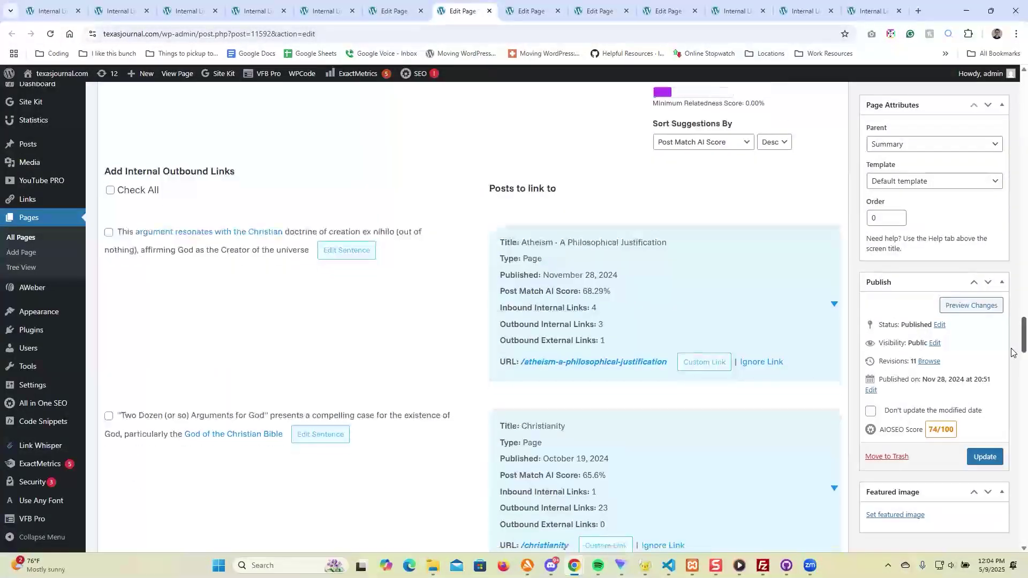
scroll(1012, 354, down, 2)
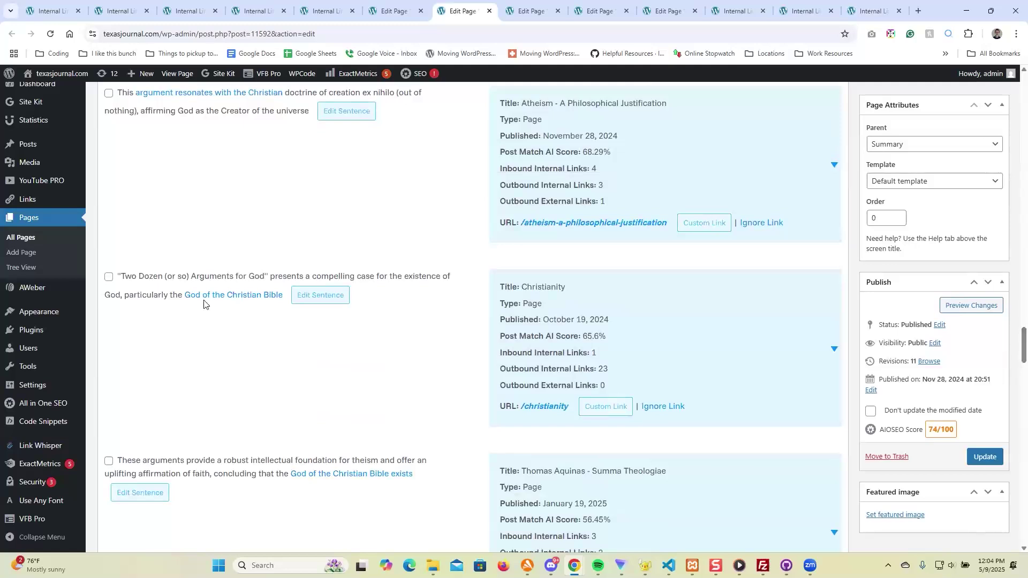
Step: Select the suggested link to Christianity on the phrase "God of the Christian Bible" and review the suggestions below it
click(109, 277)
scroll(426, 392, down, 3)
scroll(420, 390, down, 4)
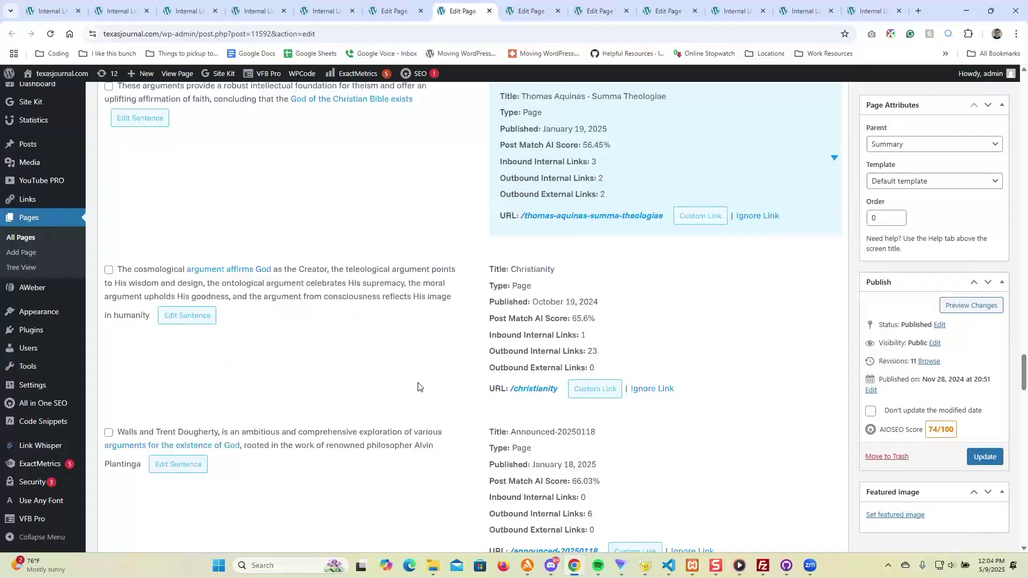
scroll(418, 387, down, 7)
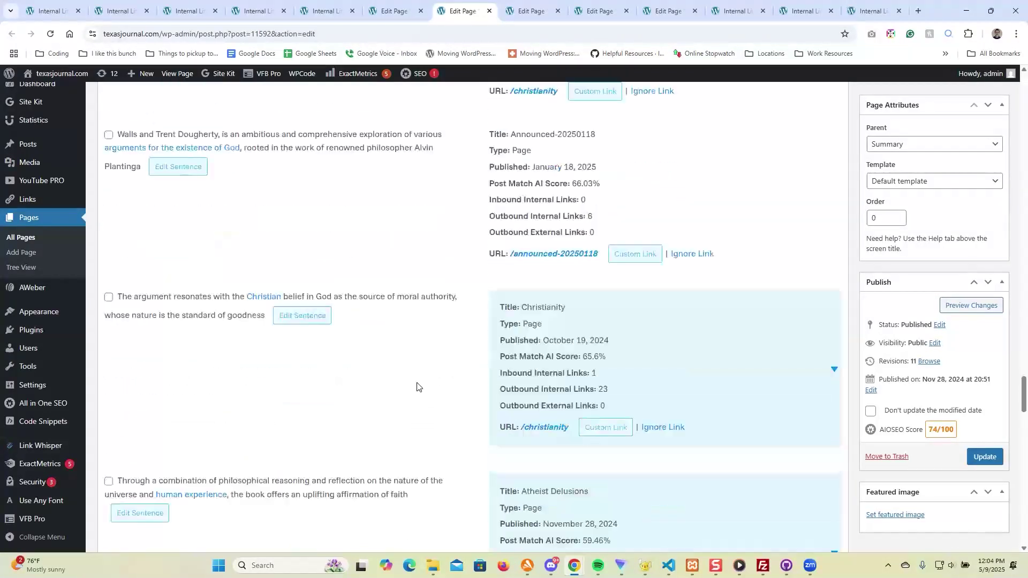
scroll(418, 387, down, 3)
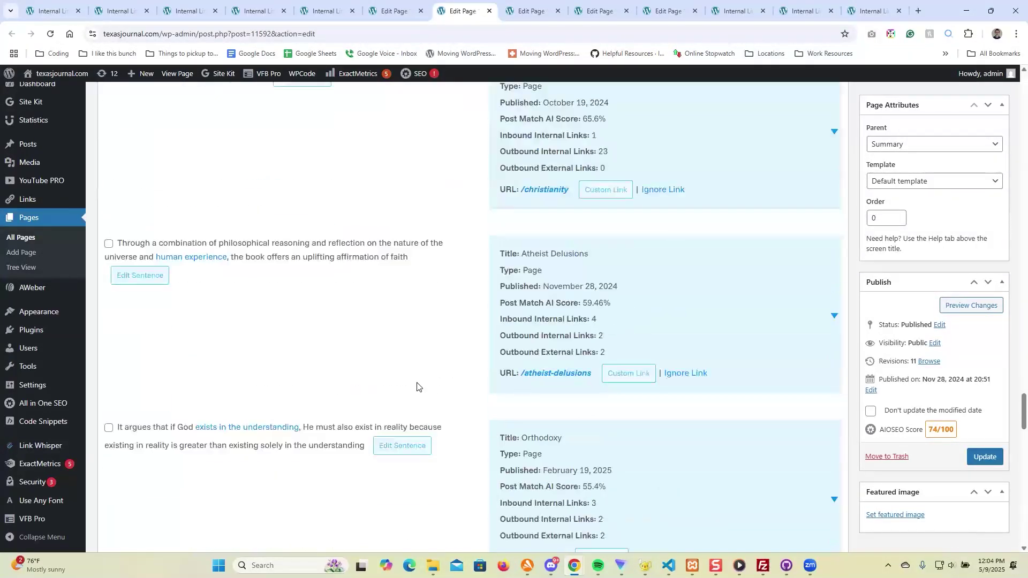
Step: View the alternative destination pages for the "human experience" suggestion, then collapse the list
click(810, 296)
scroll(395, 294, down, 2)
scroll(667, 370, down, 2)
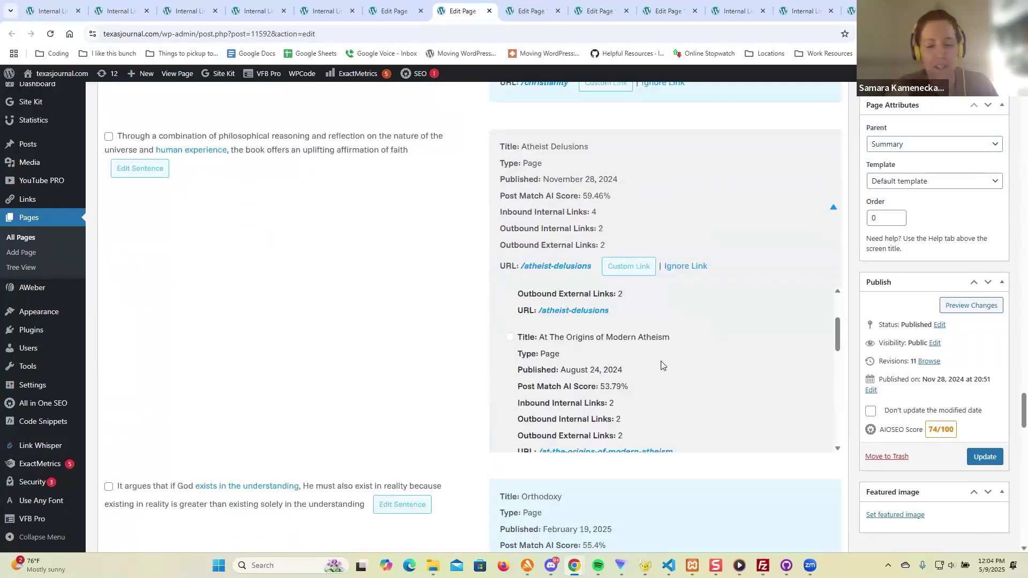
scroll(666, 361, down, 2)
click(834, 208)
Step: Review the remaining suggestions and insert the selected links into the Arguments For God page
scroll(375, 268, down, 3)
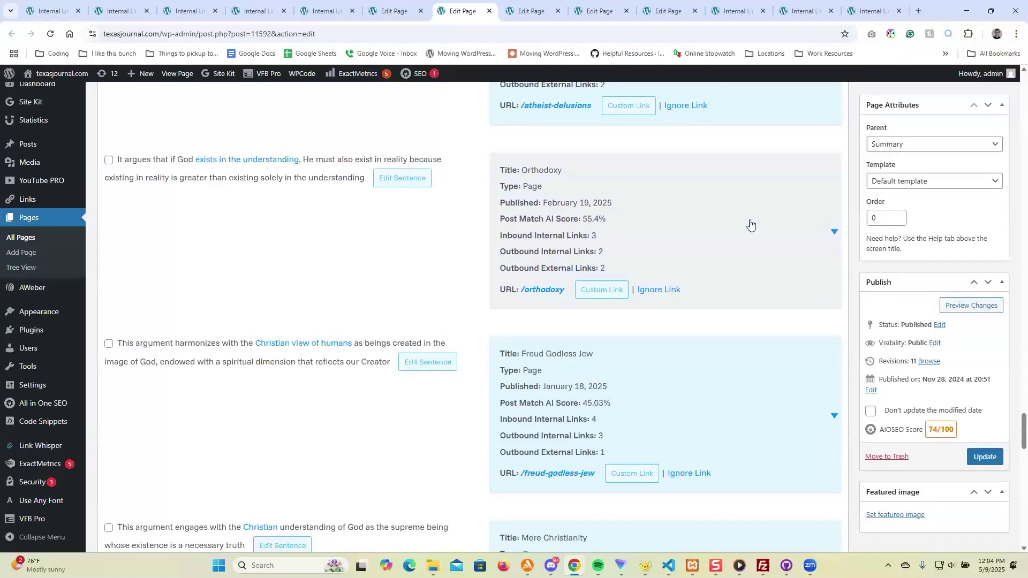
scroll(400, 271, down, 7)
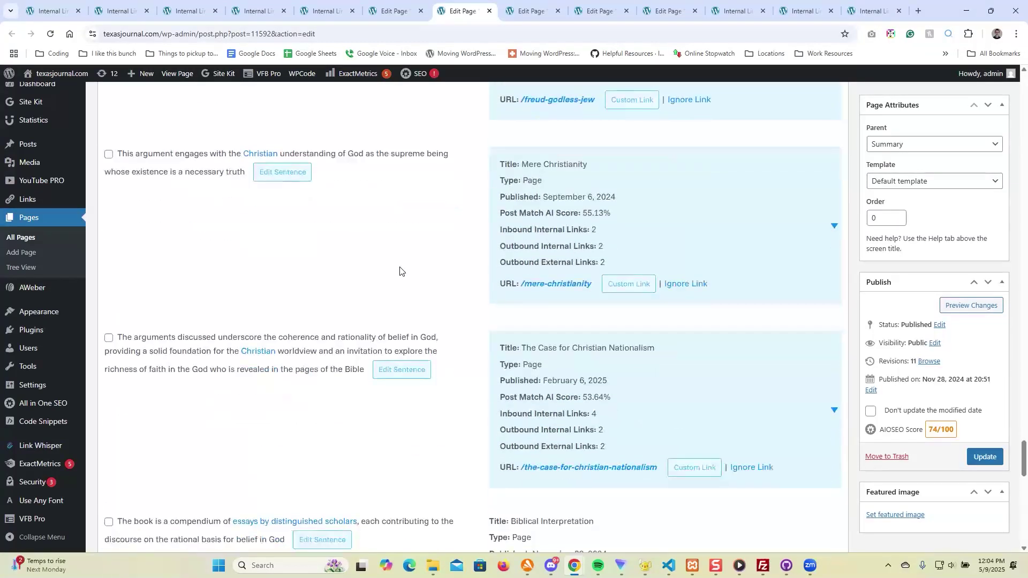
scroll(399, 271, down, 7)
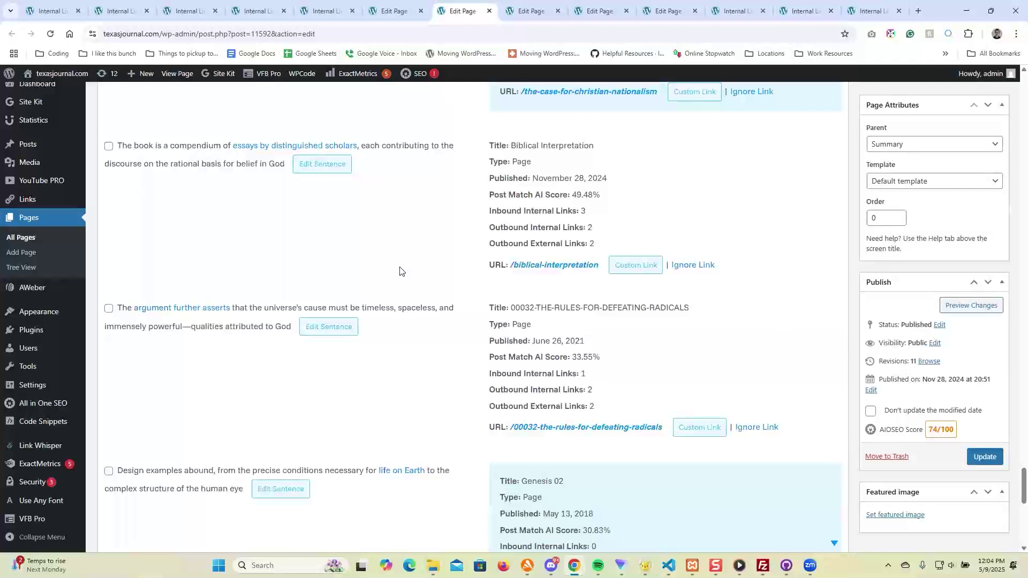
scroll(399, 270, down, 10)
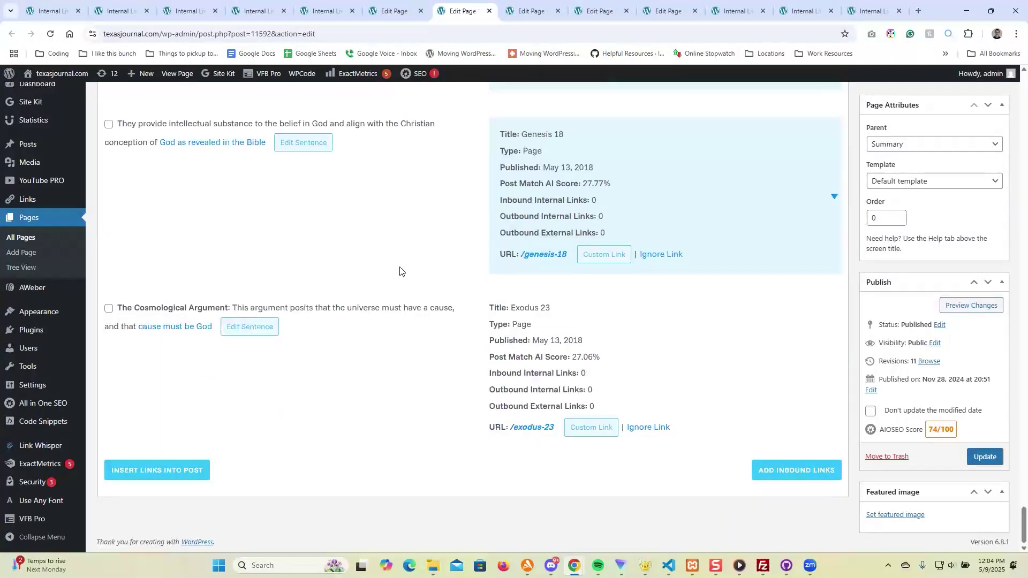
click(170, 474)
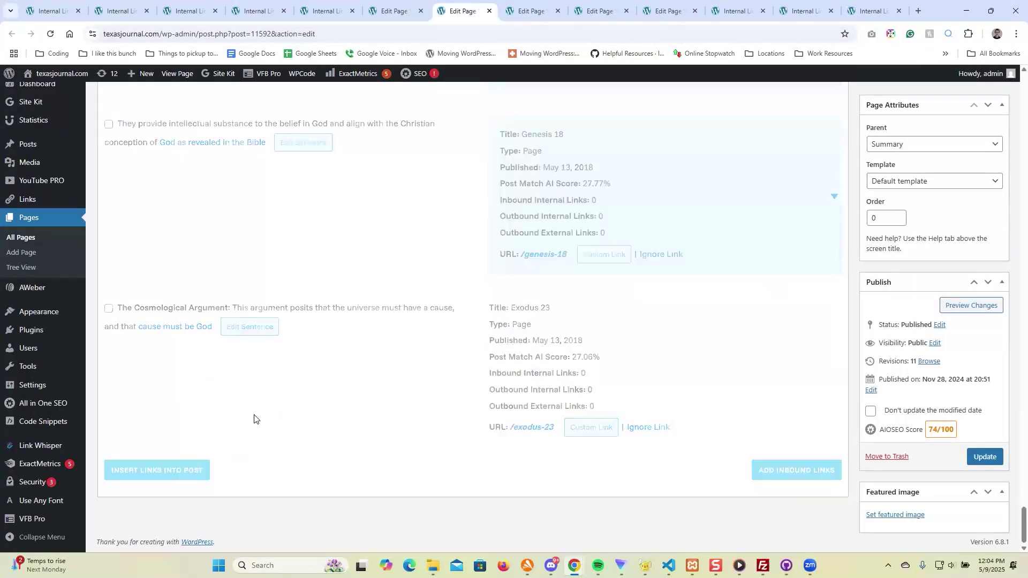
Step: Switch to the Jerusalem Talmud edit page and show its suggested outbound internal links
click(527, 11)
scroll(306, 239, down, 2)
scroll(306, 239, down, 10)
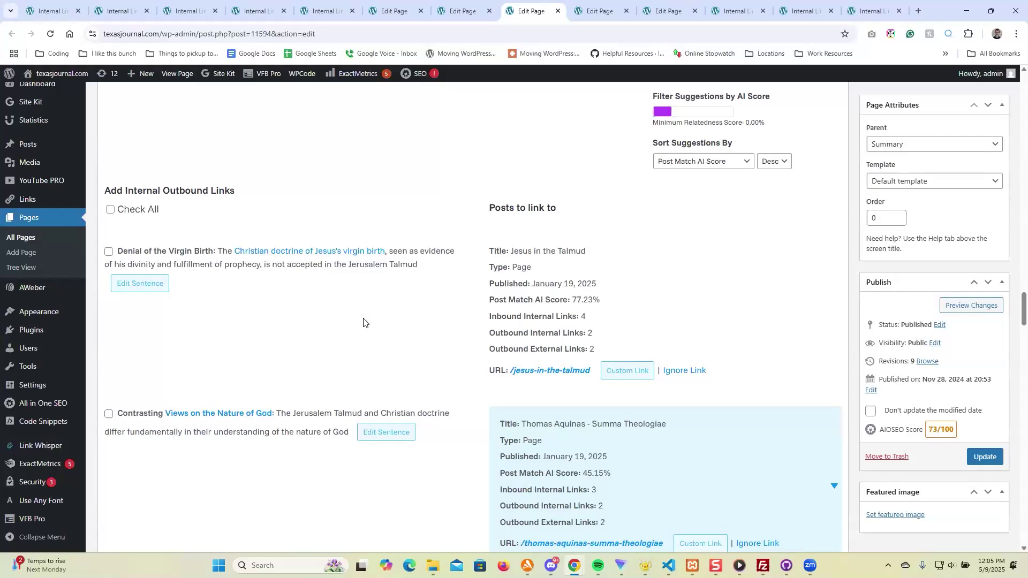
Step: Try shortening the Virgin Birth suggestion's anchor to "Christian doctrine", then extend it back to "Christian doctrine of Jesus's virgin birth"
click(264, 255)
click(261, 254)
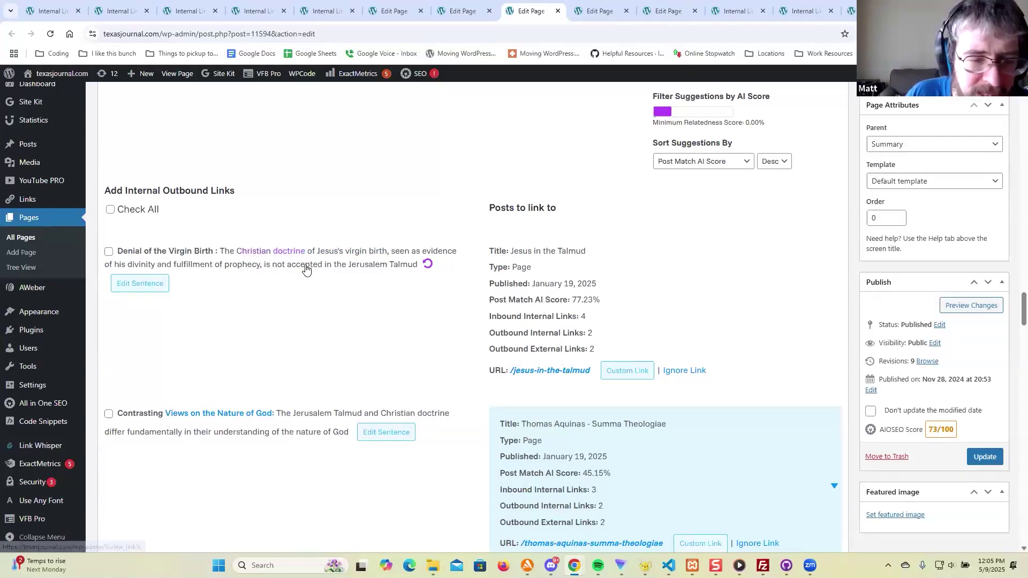
click(353, 254)
click(377, 253)
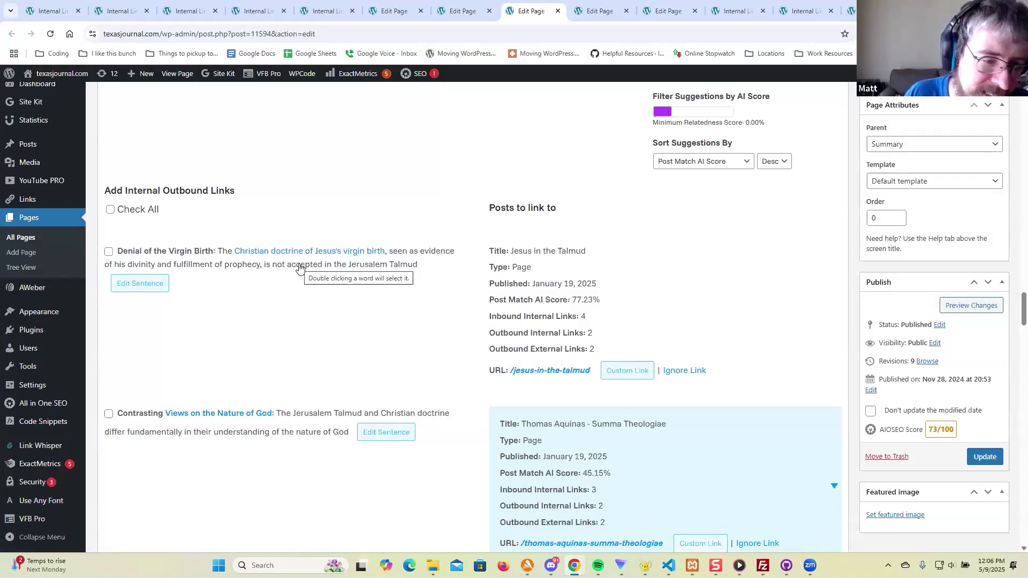
Step: Open the sentence editor for the Denial of the Virgin Birth suggestion and cancel without editing
click(148, 286)
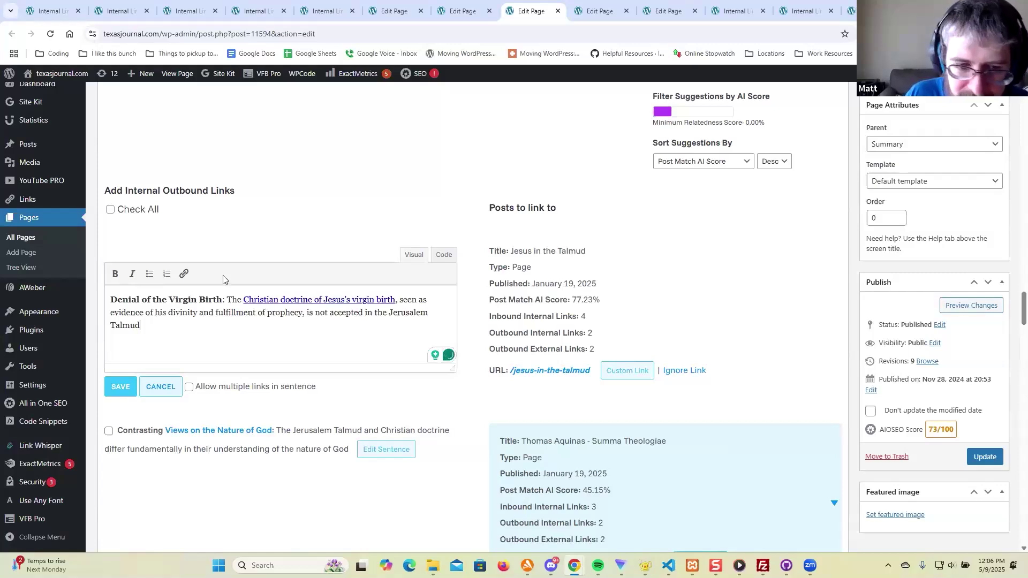
click(119, 389)
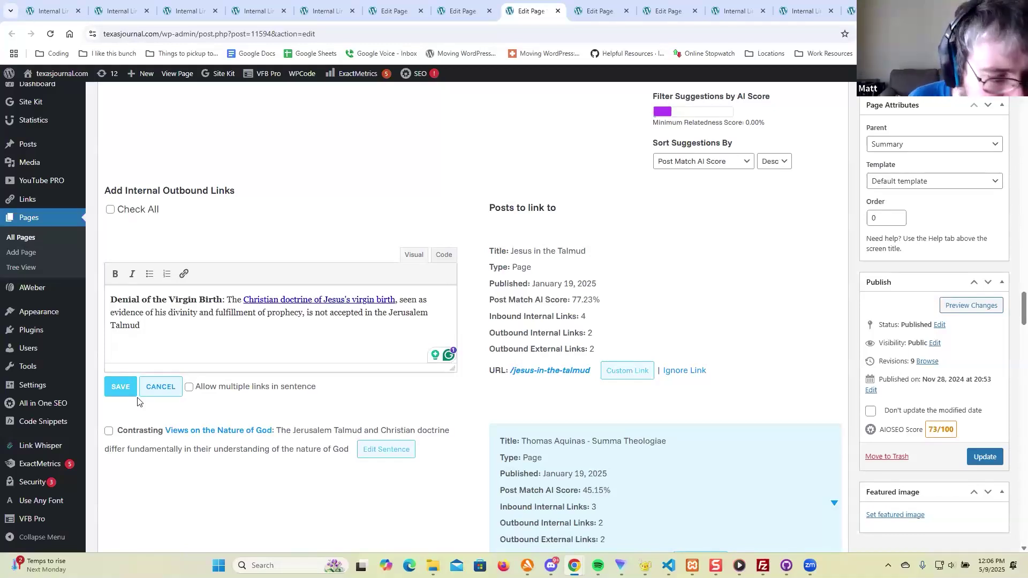
click(162, 388)
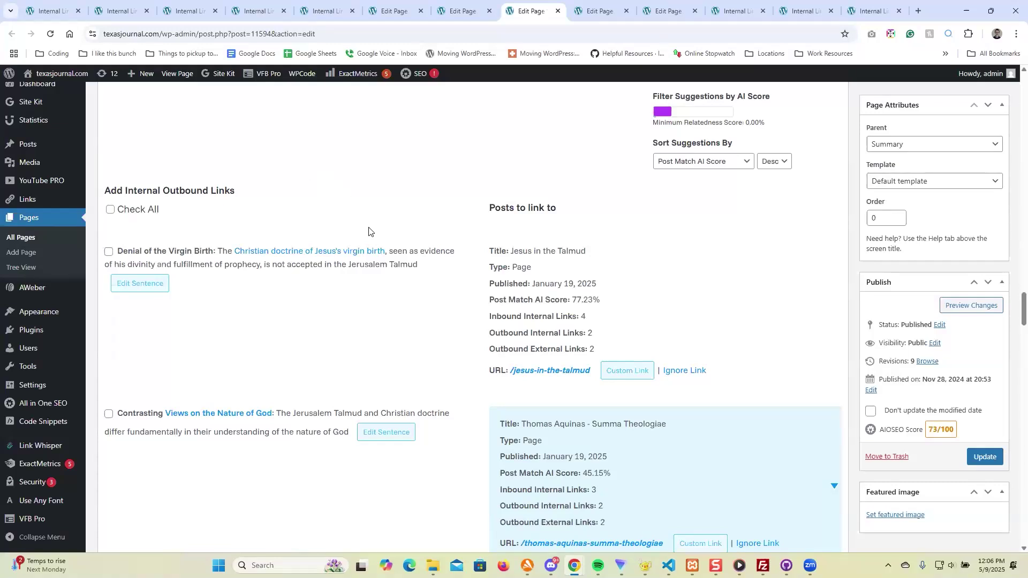
Step: Select the suggested link to Jesus in the Talmud in the Denial of the Virgin Birth sentence
scroll(371, 228, up, 15)
scroll(771, 236, down, 7)
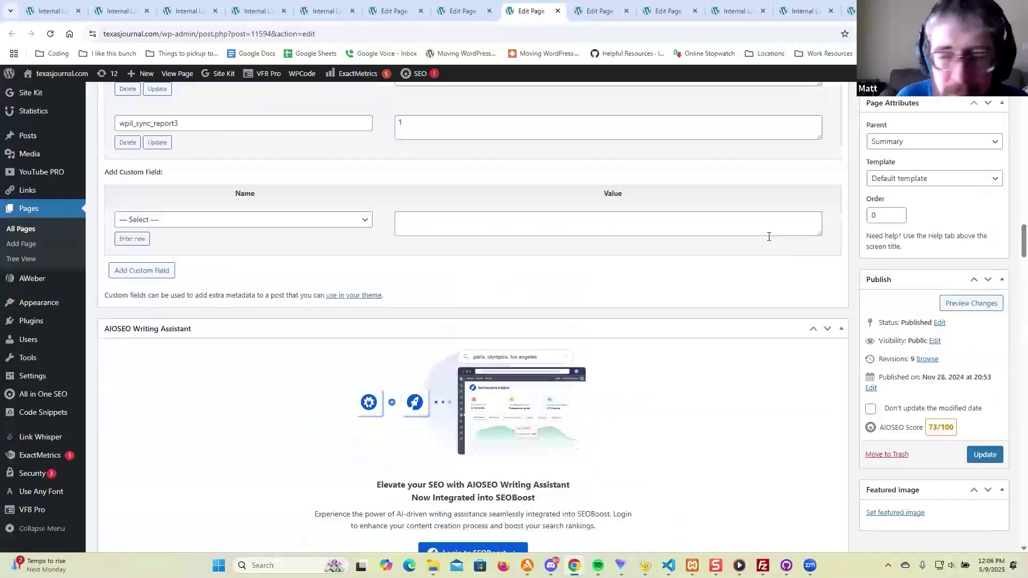
drag(1024, 259, 1014, 305)
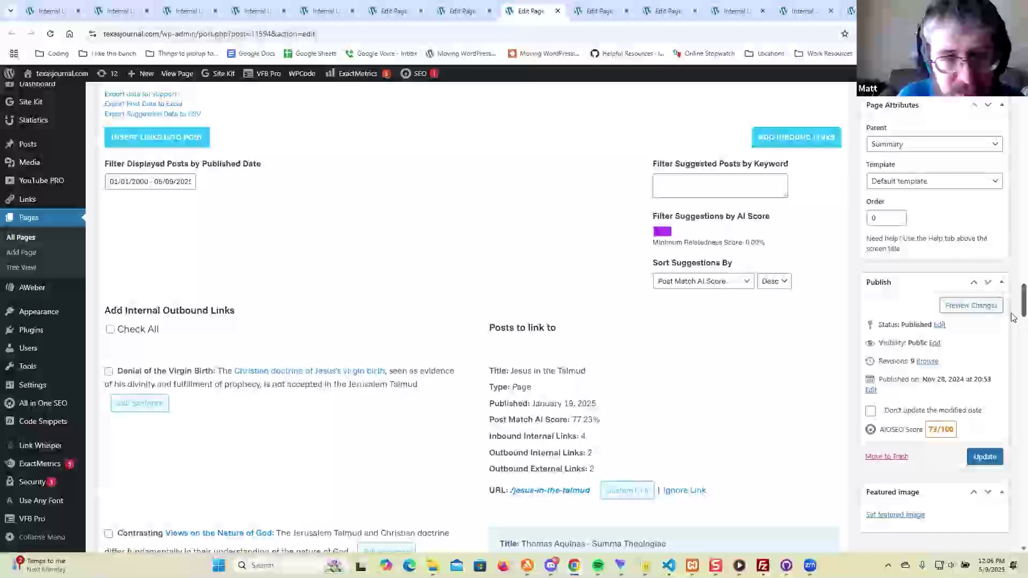
scroll(111, 218, down, 3)
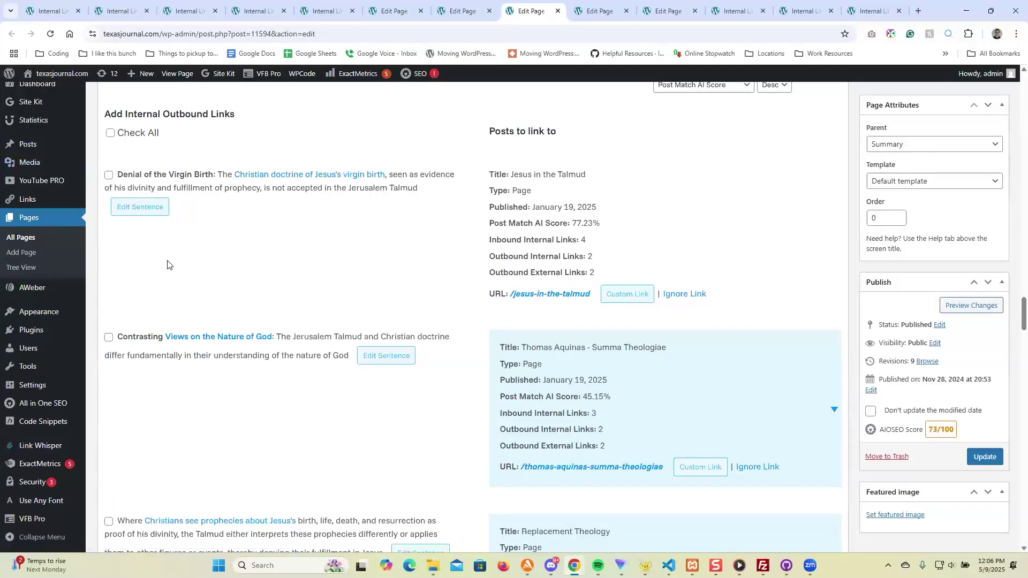
click(109, 175)
Step: Examine the Jerusalem Talmud page's next link suggestions, comparing each sentence's anchor text with its target page
scroll(234, 222, down, 1)
scroll(233, 221, down, 4)
scroll(234, 300, up, 4)
scroll(268, 300, down, 4)
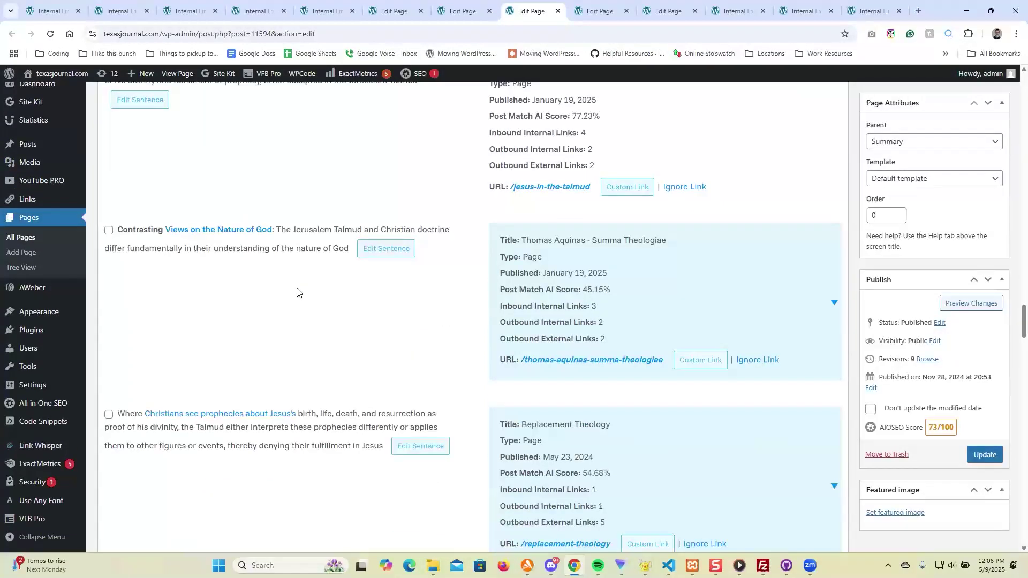
scroll(332, 278, down, 2)
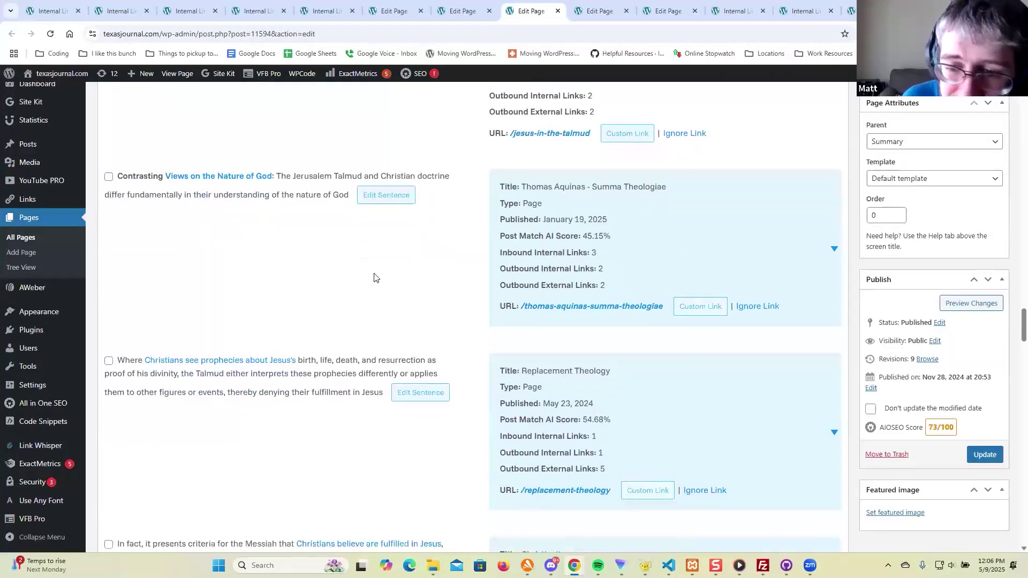
scroll(392, 279, down, 4)
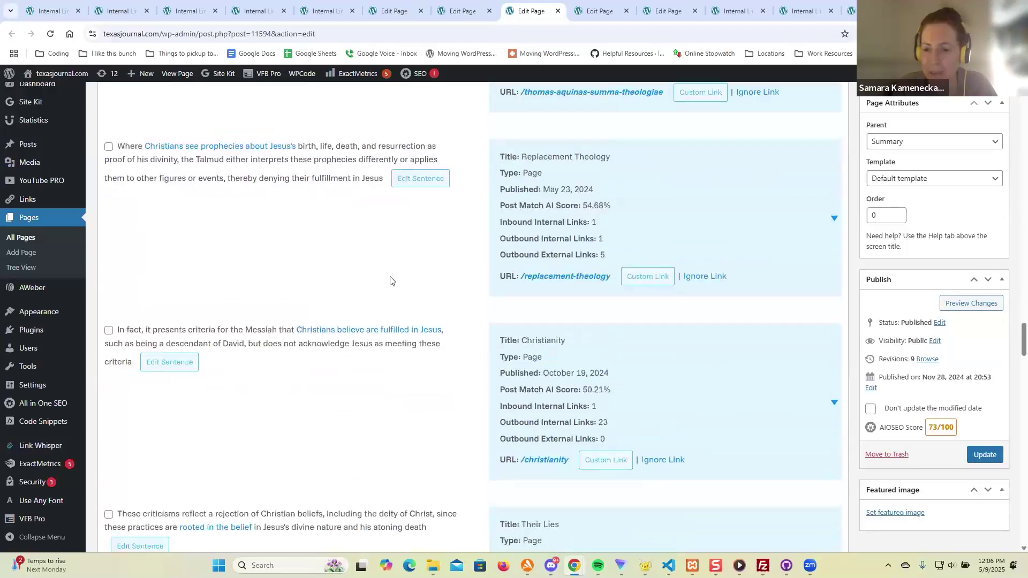
scroll(390, 281, down, 2)
scroll(380, 315, down, 2)
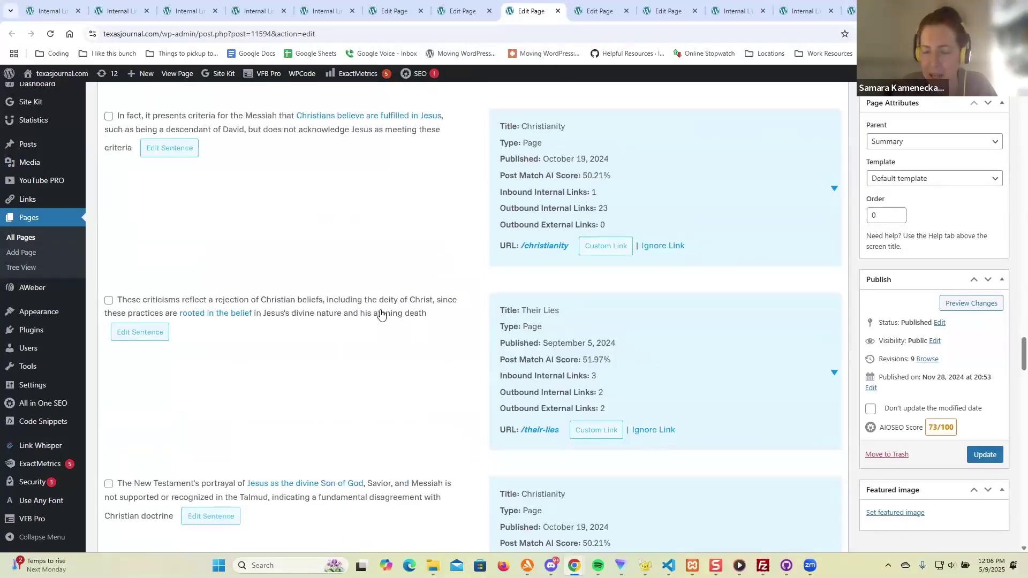
scroll(386, 314, down, 2)
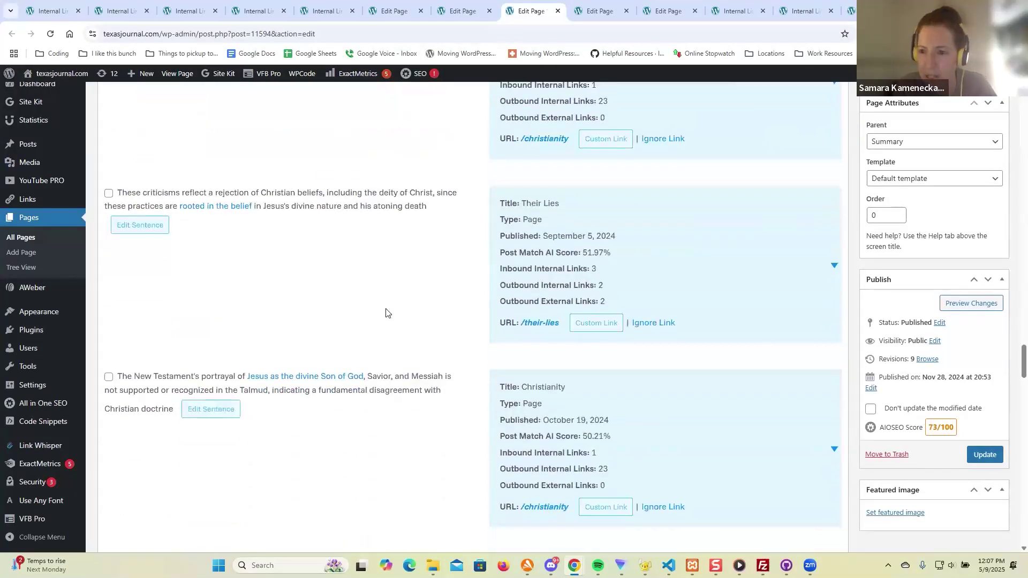
scroll(387, 313, down, 2)
scroll(386, 314, down, 6)
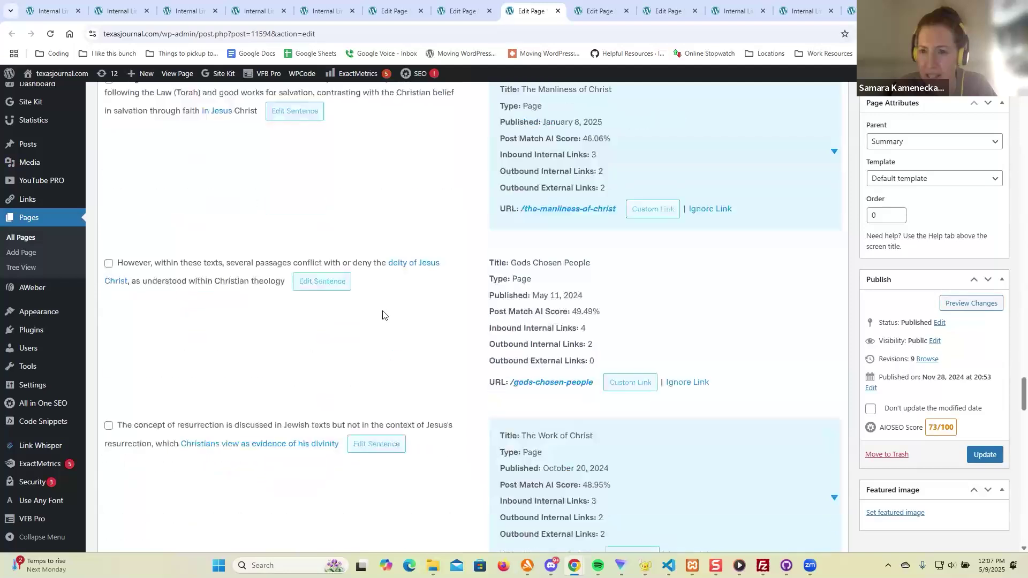
scroll(383, 315, up, 5)
scroll(383, 315, down, 2)
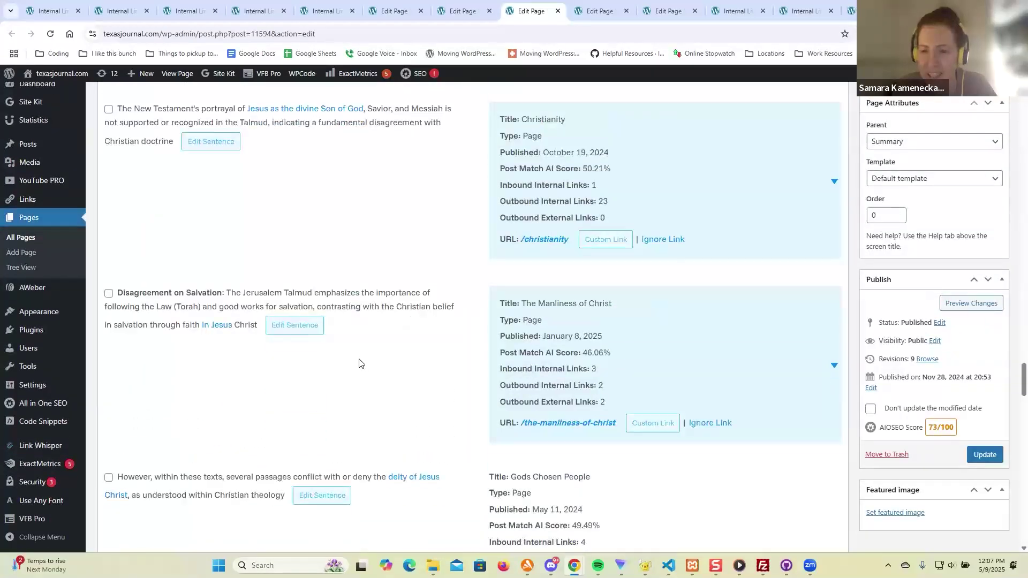
scroll(360, 363, down, 1)
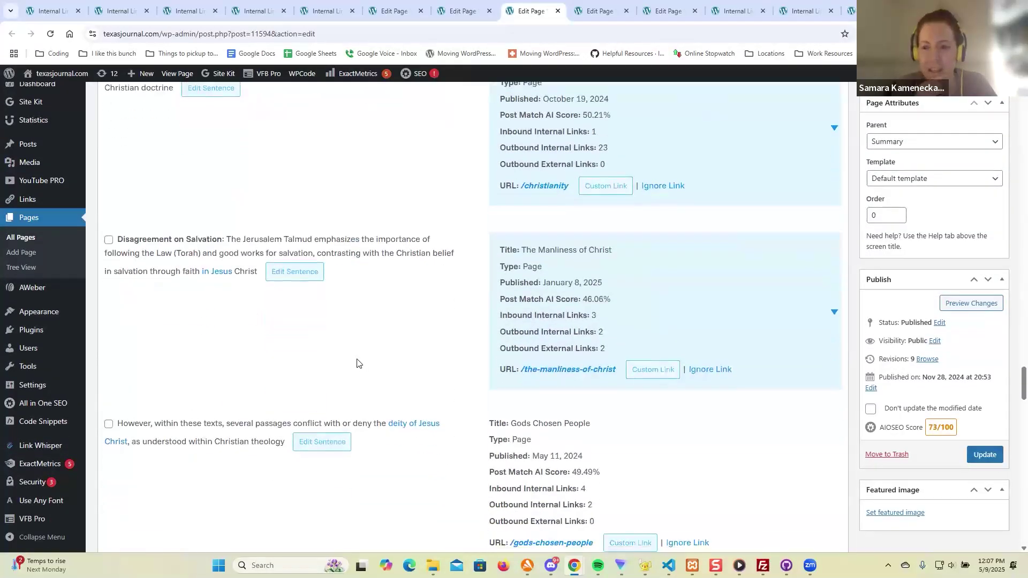
Step: Select the suggested link to Orthodoxy on the phrase "traditional Judaism and Christianity"
scroll(359, 364, down, 4)
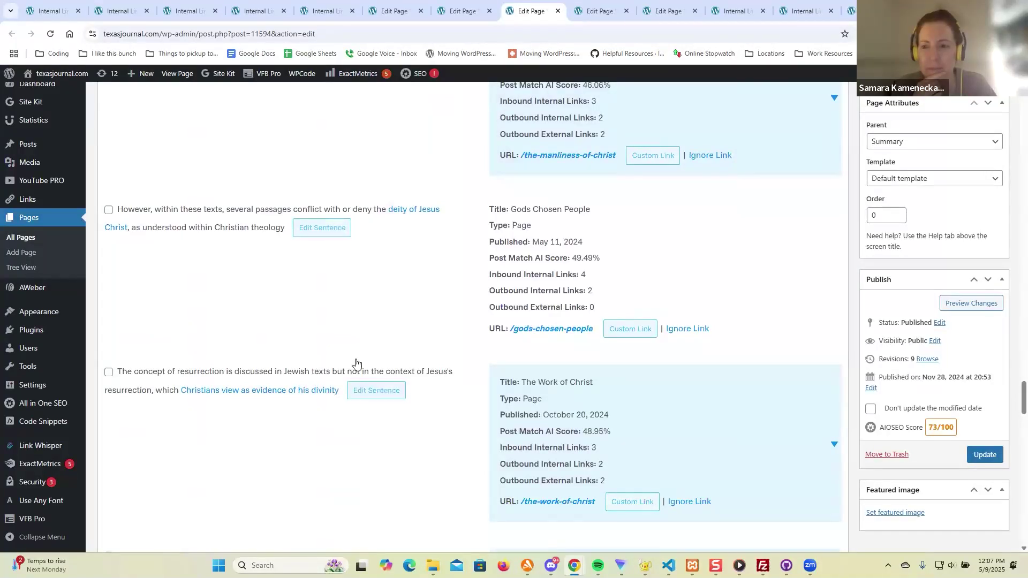
scroll(356, 364, down, 3)
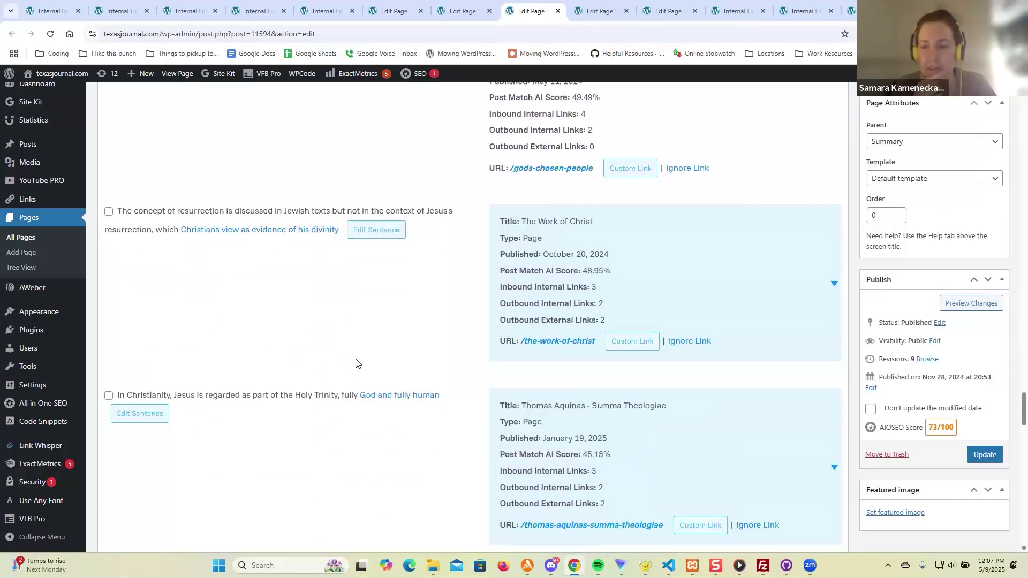
scroll(356, 364, down, 3)
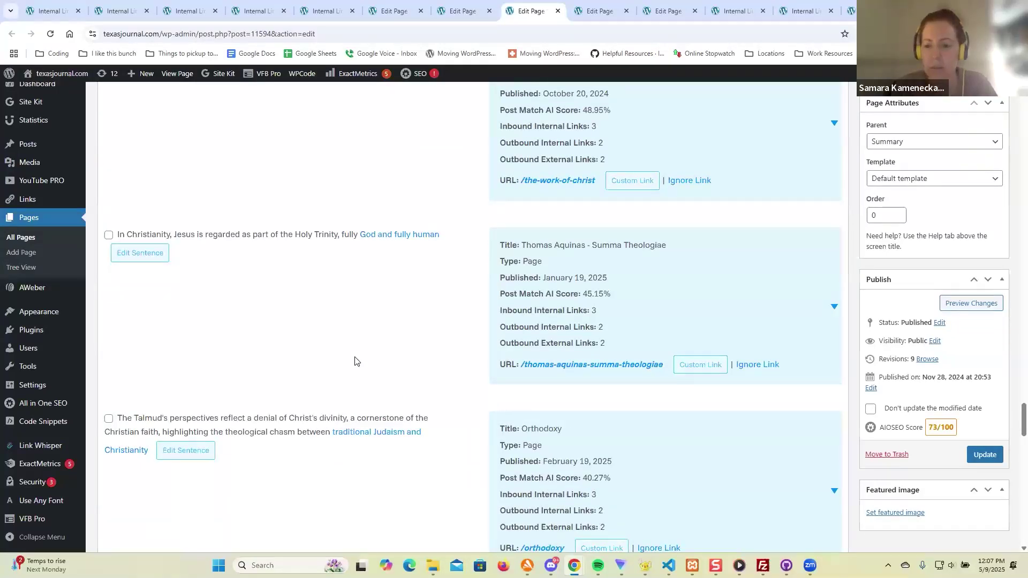
scroll(355, 362, down, 4)
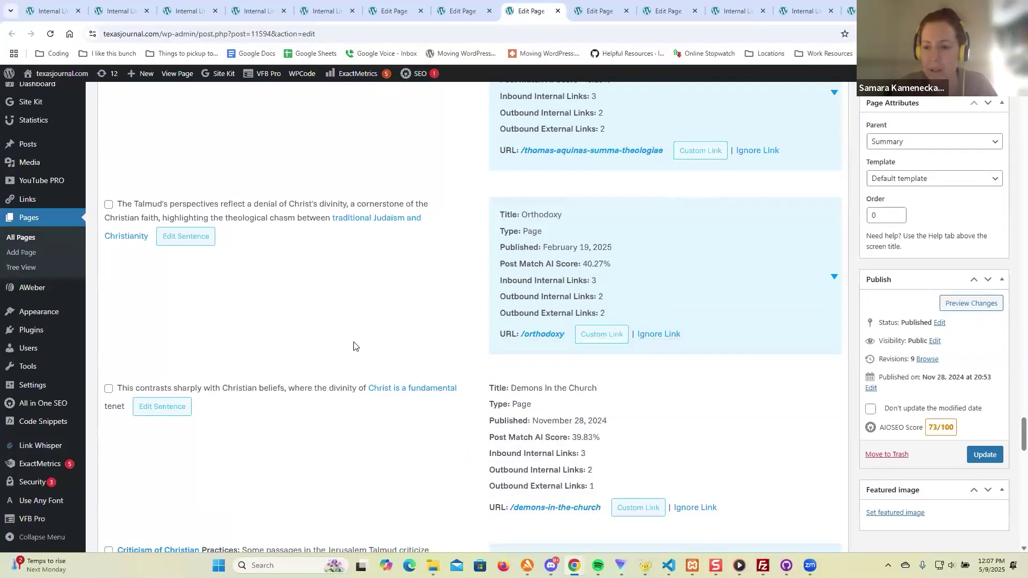
click(109, 204)
click(507, 351)
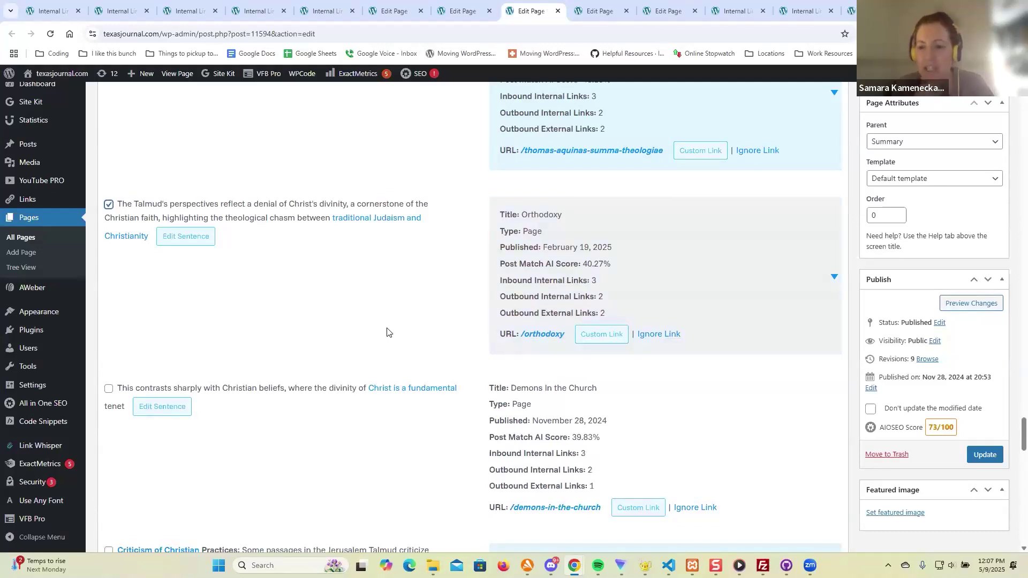
Step: Examine the Jerusalem Talmud page's remaining link suggestions, comparing each sentence's anchor text with its target page
scroll(328, 311, down, 6)
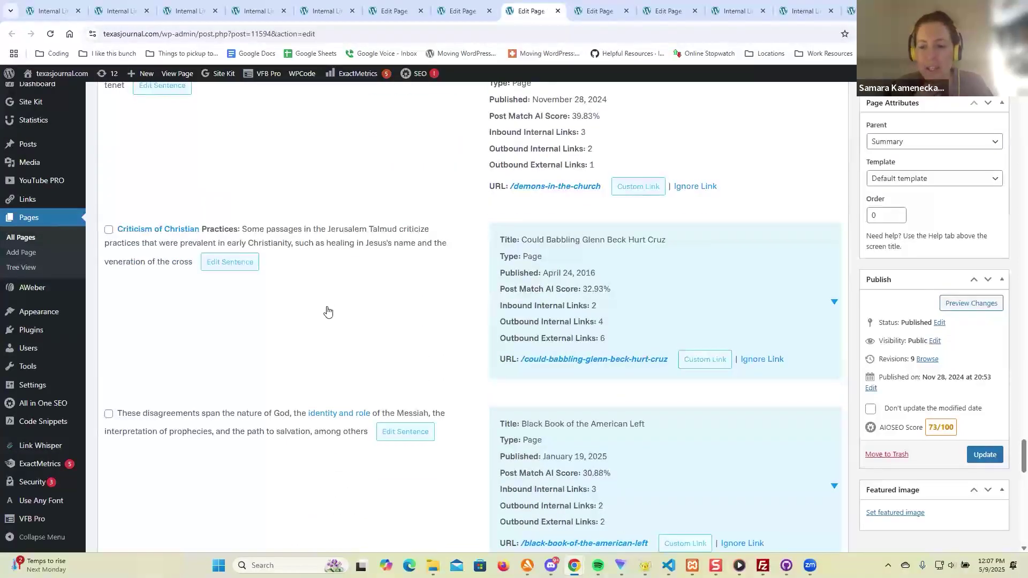
scroll(327, 316, down, 3)
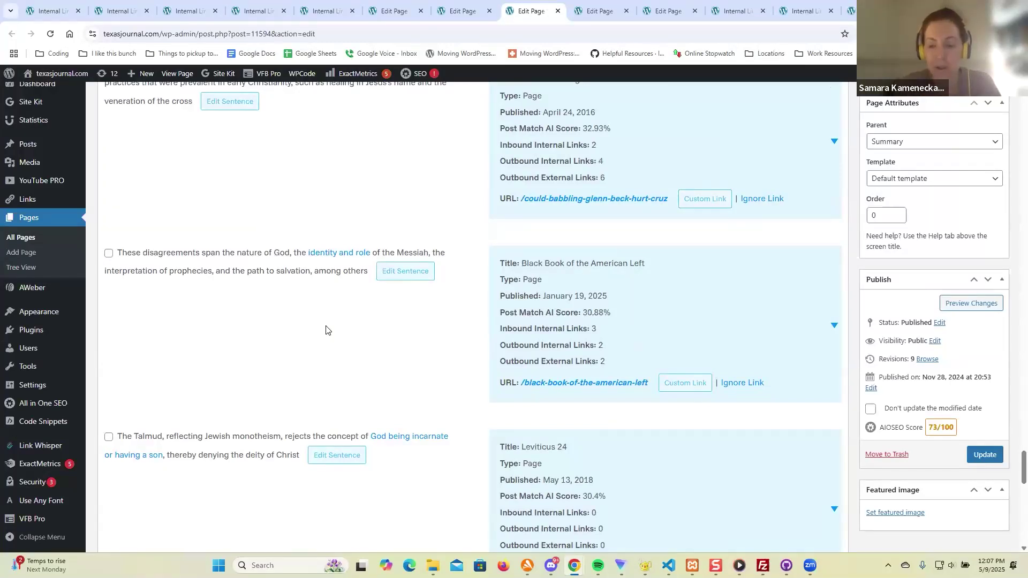
scroll(327, 331, down, 1)
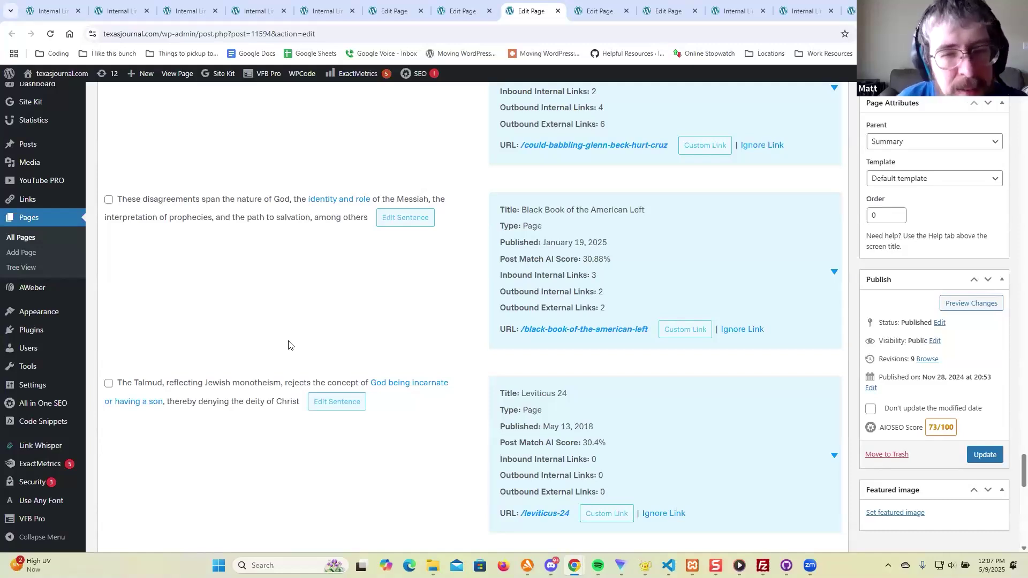
scroll(393, 321, down, 1)
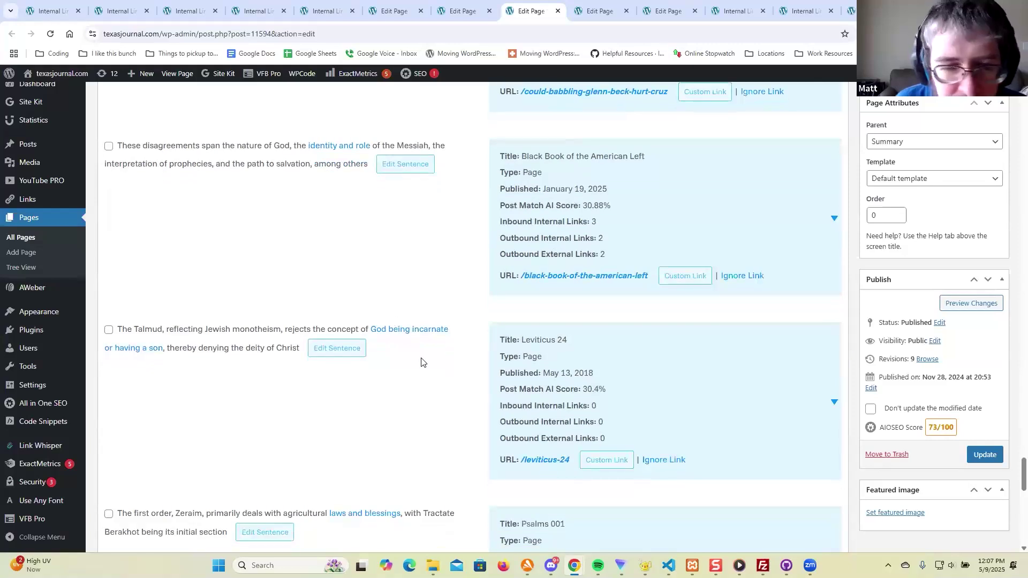
scroll(421, 362, down, 2)
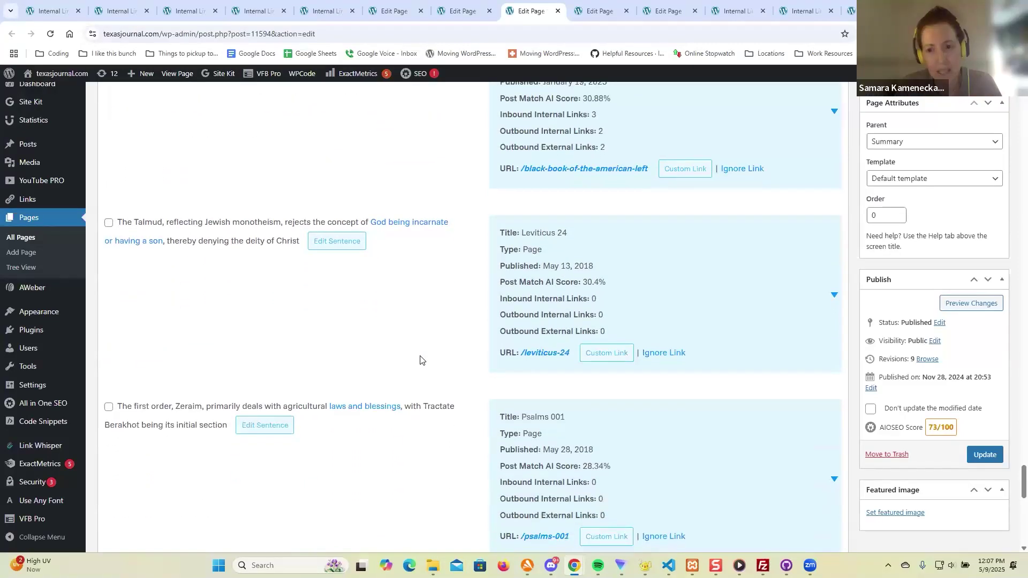
scroll(417, 356, down, 2)
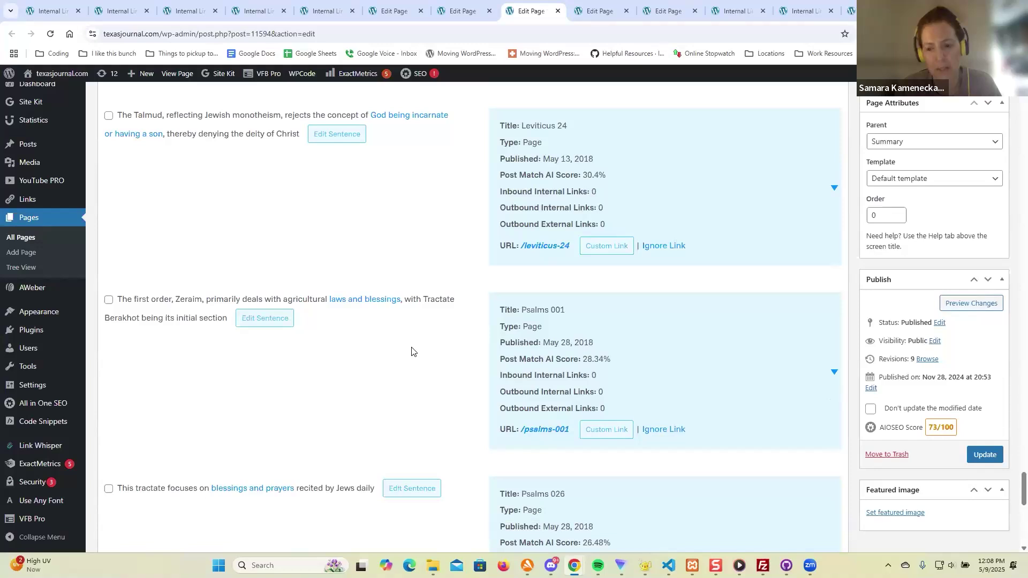
scroll(410, 349, down, 2)
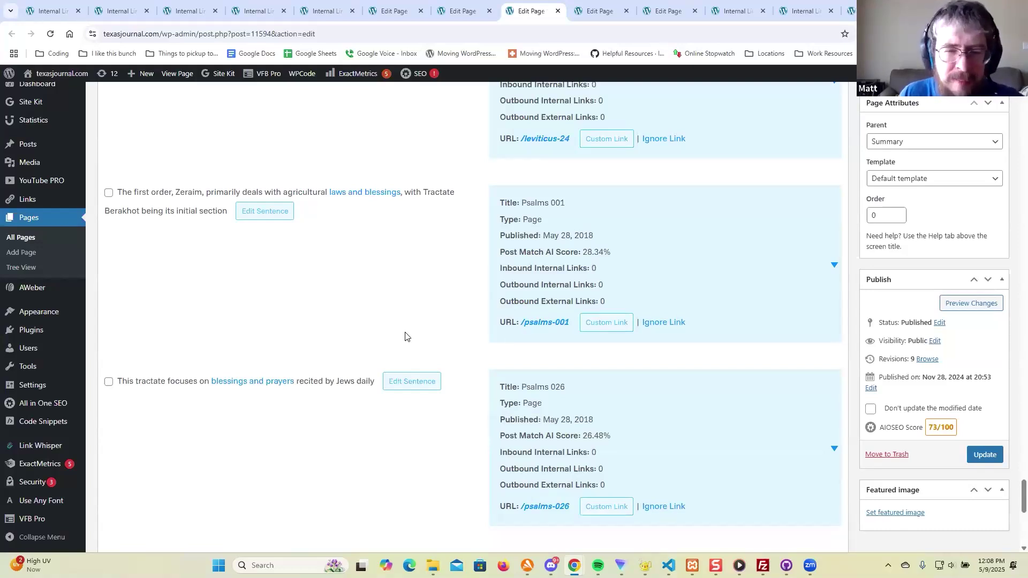
scroll(412, 350, down, 3)
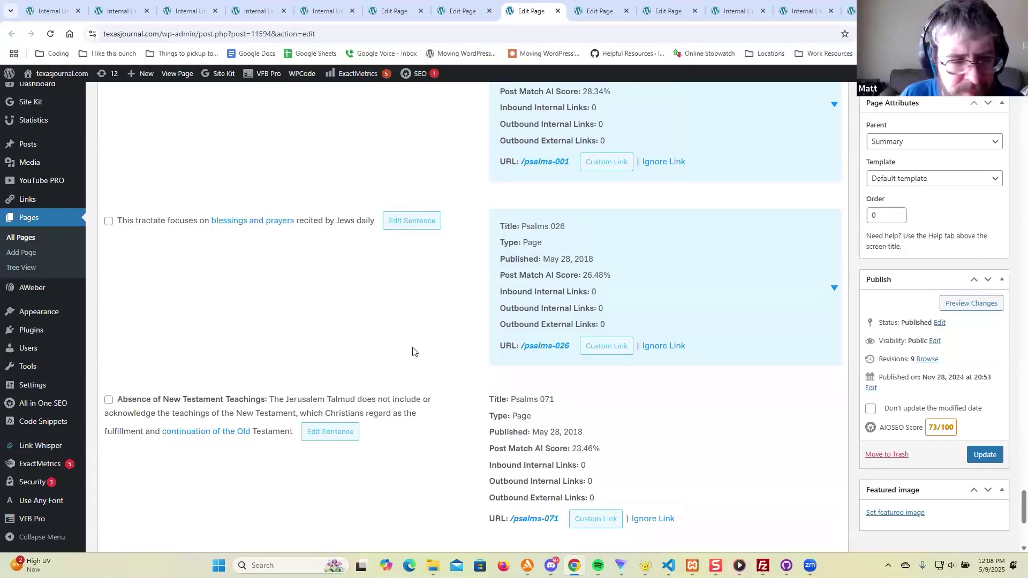
scroll(412, 351, down, 1)
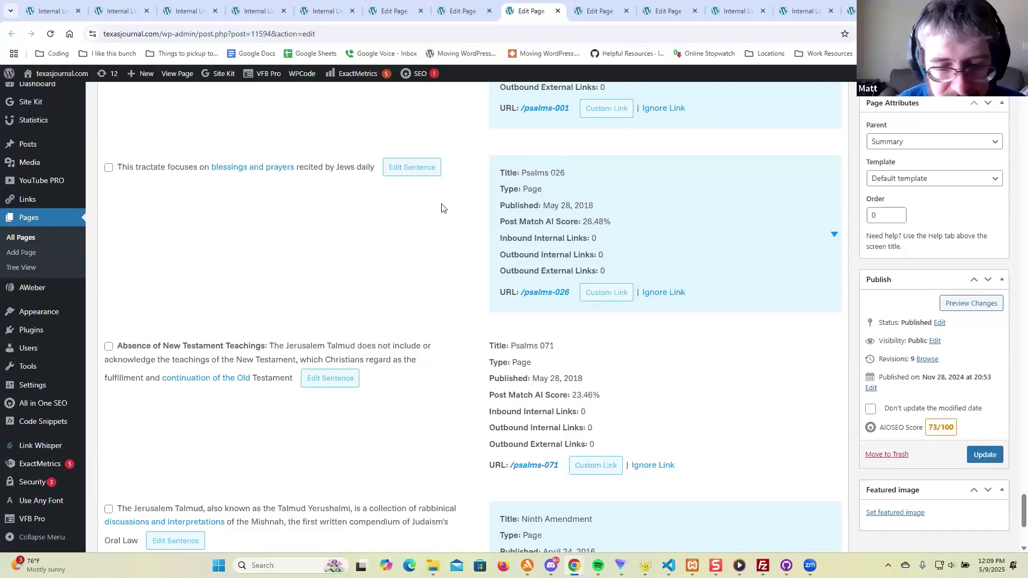
scroll(453, 226, down, 2)
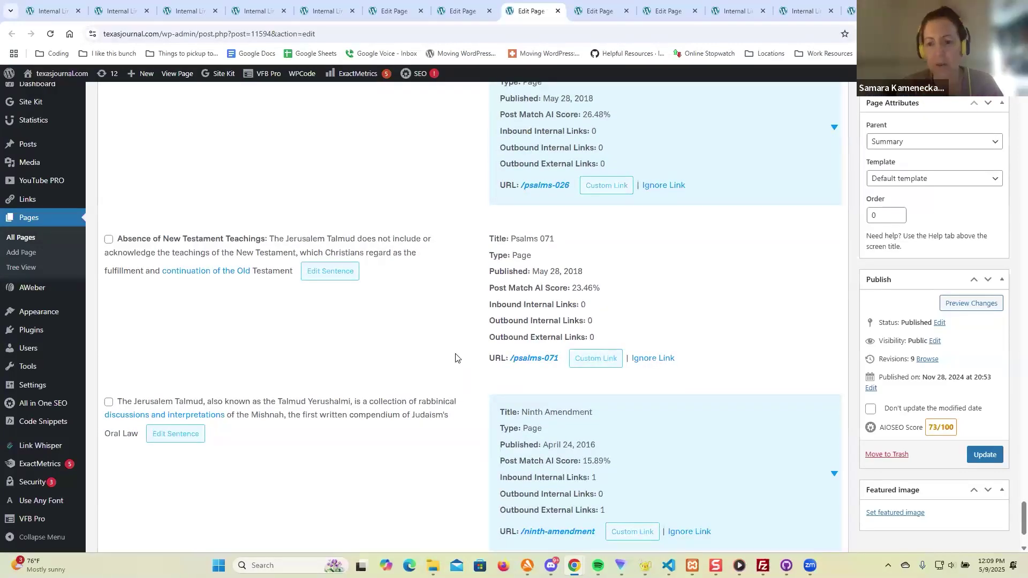
Step: Select the suggested link to The Work of Christ on "Christians view as evidence of his divinity" and insert the selected links into the post
scroll(456, 359, up, 10)
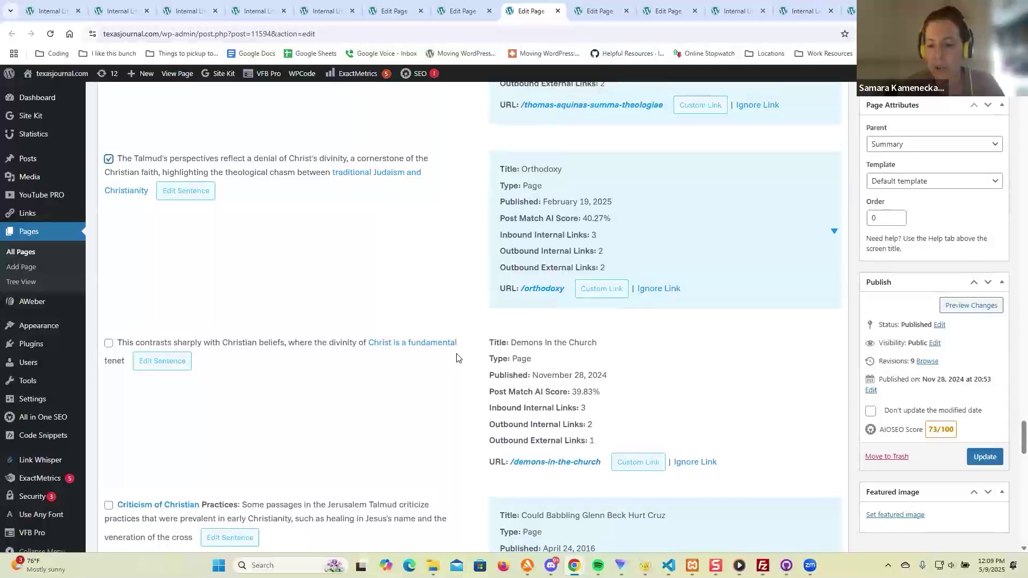
scroll(456, 358, up, 7)
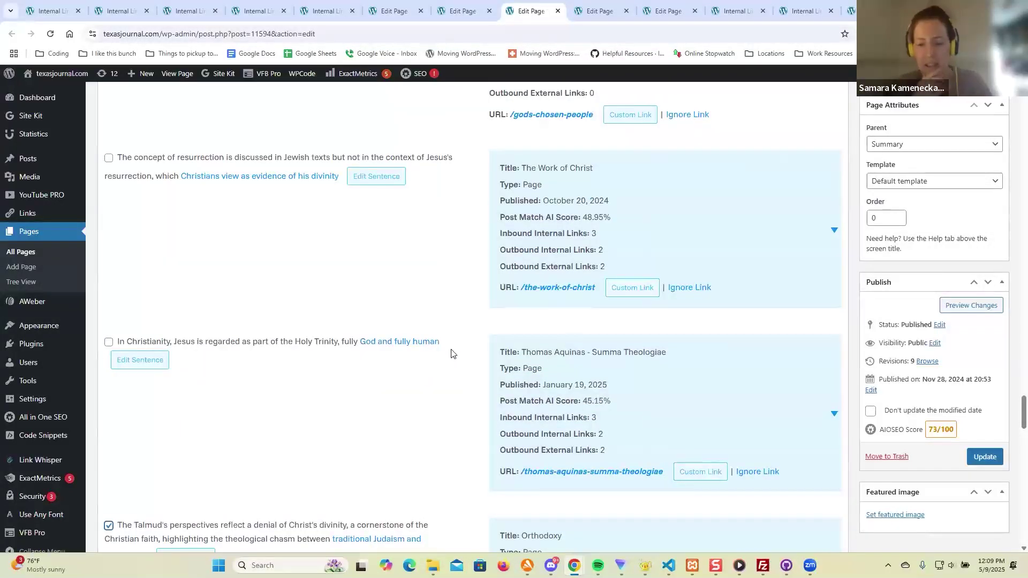
click(108, 158)
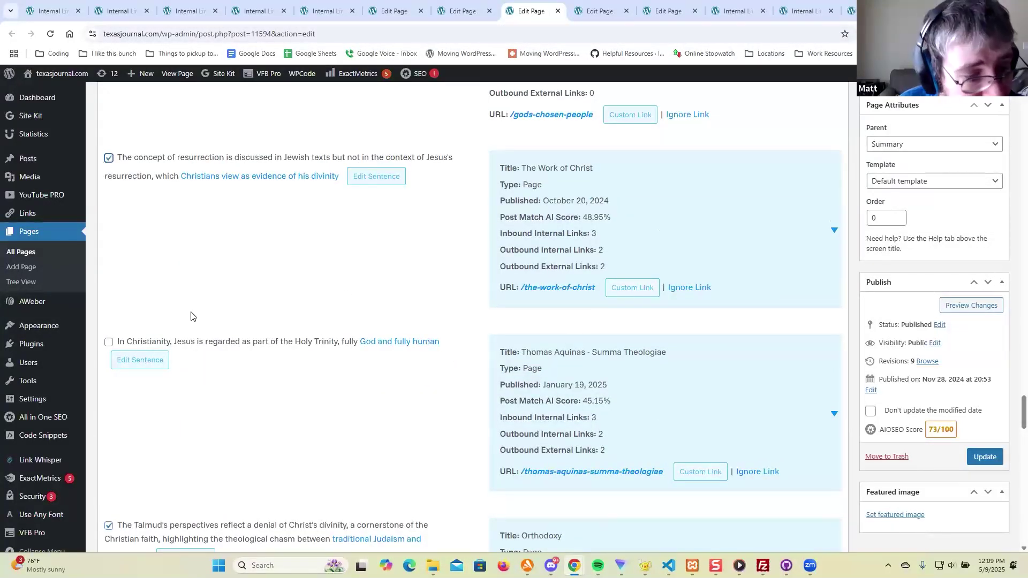
scroll(172, 391, down, 20)
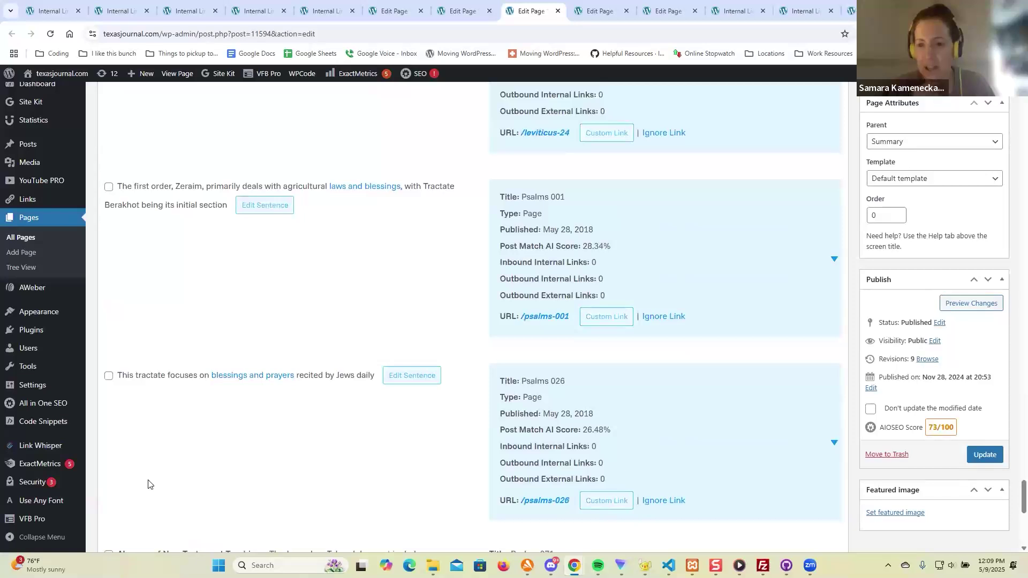
scroll(619, 99, down, 8)
Step: On the Creature From Jekyll Island page, select the suggested link to U.N Agenda 21 Manifesto on "power to manipulate global economic"
click(595, 10)
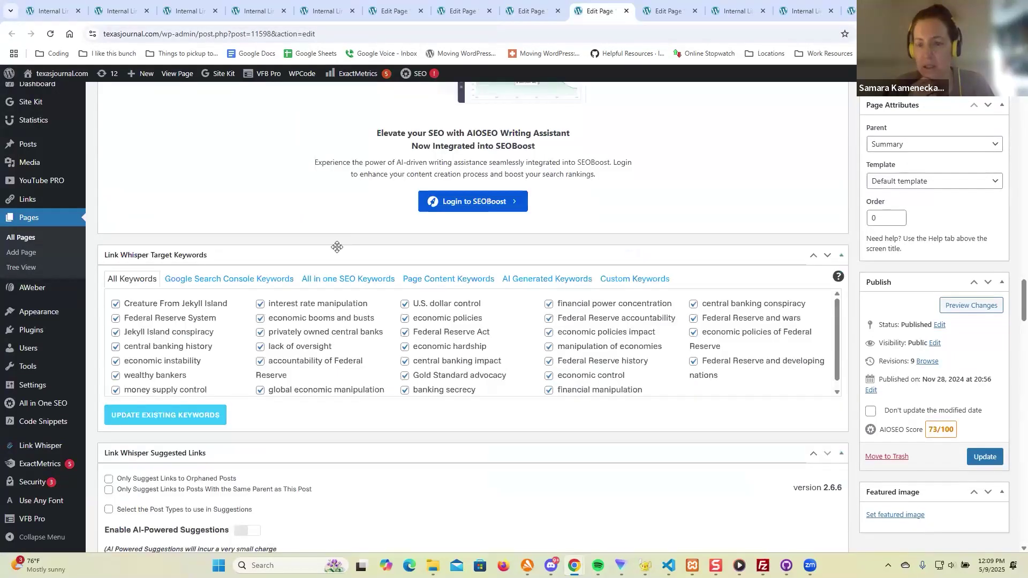
scroll(343, 241, down, 8)
scroll(354, 236, down, 4)
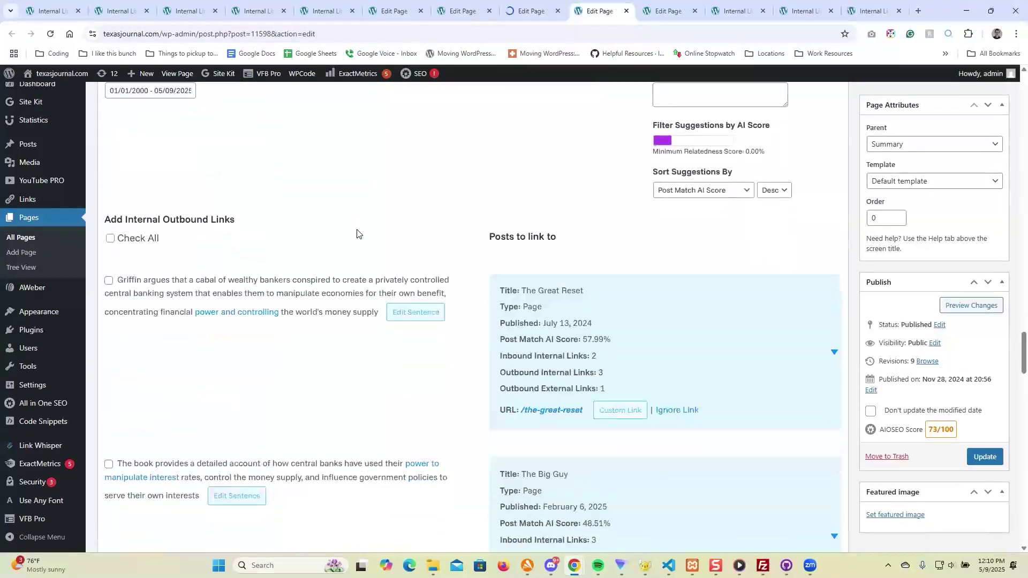
scroll(367, 329, down, 3)
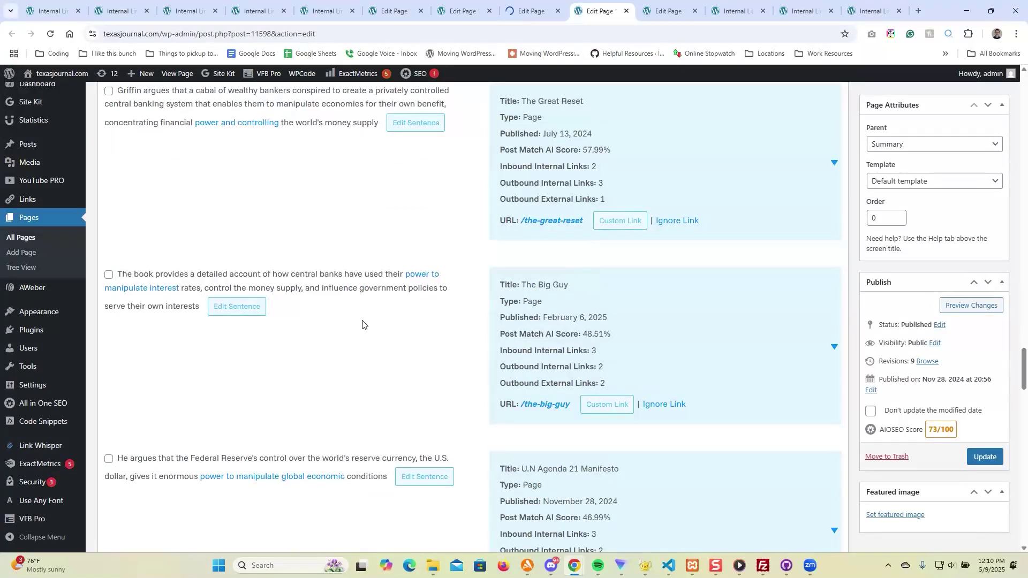
scroll(362, 324, down, 5)
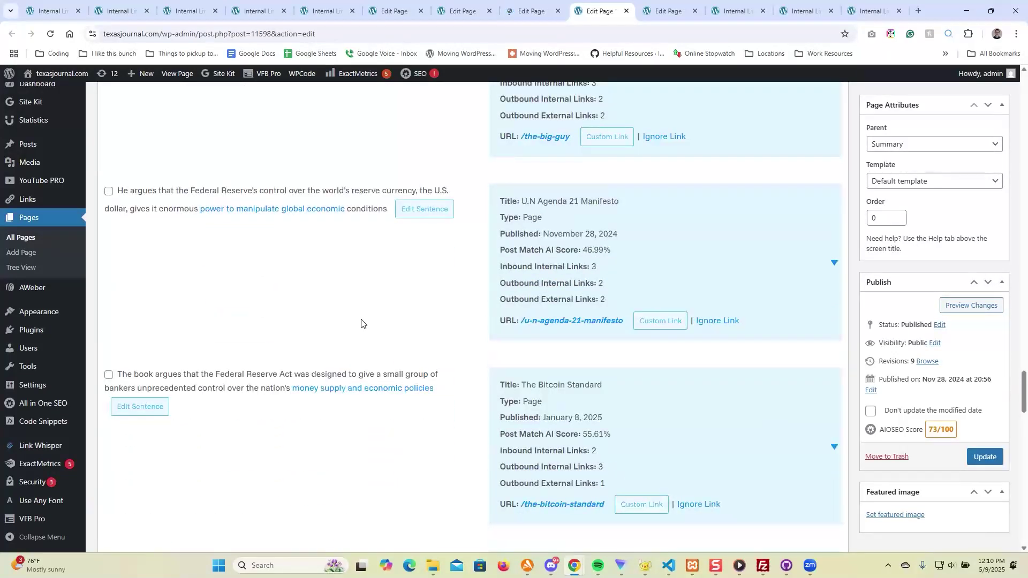
click(109, 192)
Step: Select the suggested link to The Bitcoin Standard on the phrase "money supply and economic policies"
scroll(257, 283, down, 3)
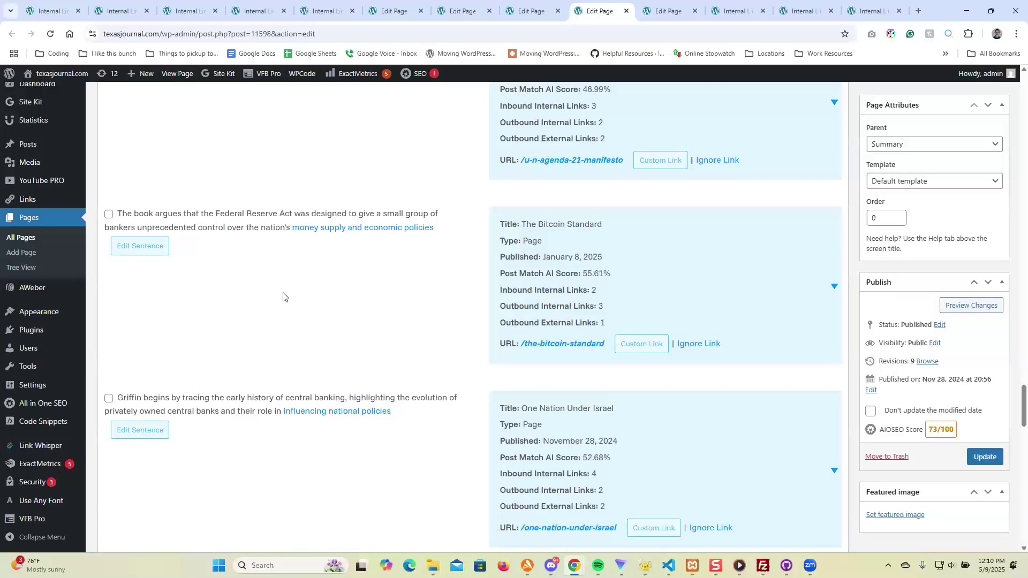
click(108, 214)
scroll(314, 313, down, 1)
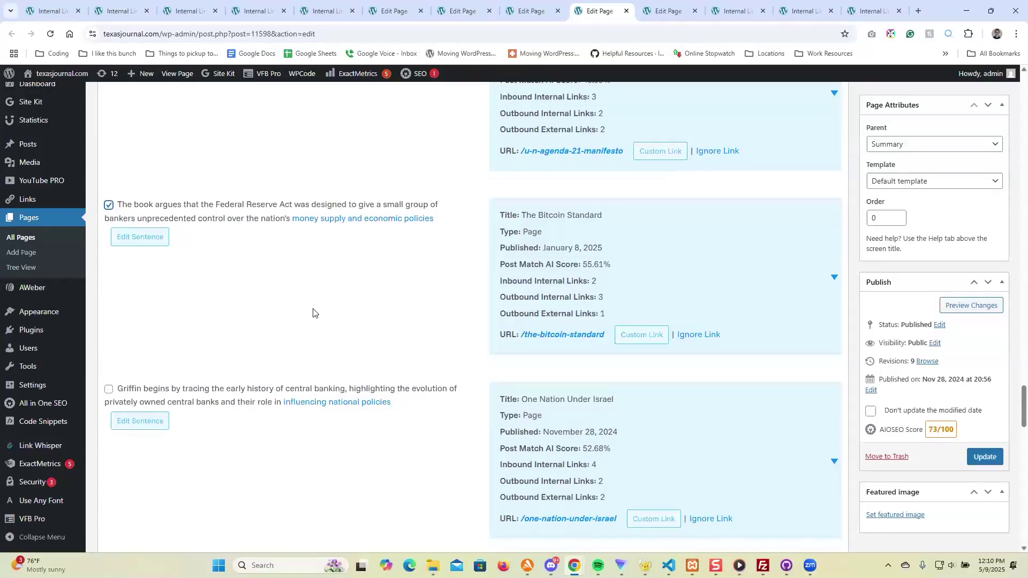
Step: Review the remaining suggestions for Creature From Jekyll Island and insert the selected links into the post
scroll(313, 313, down, 3)
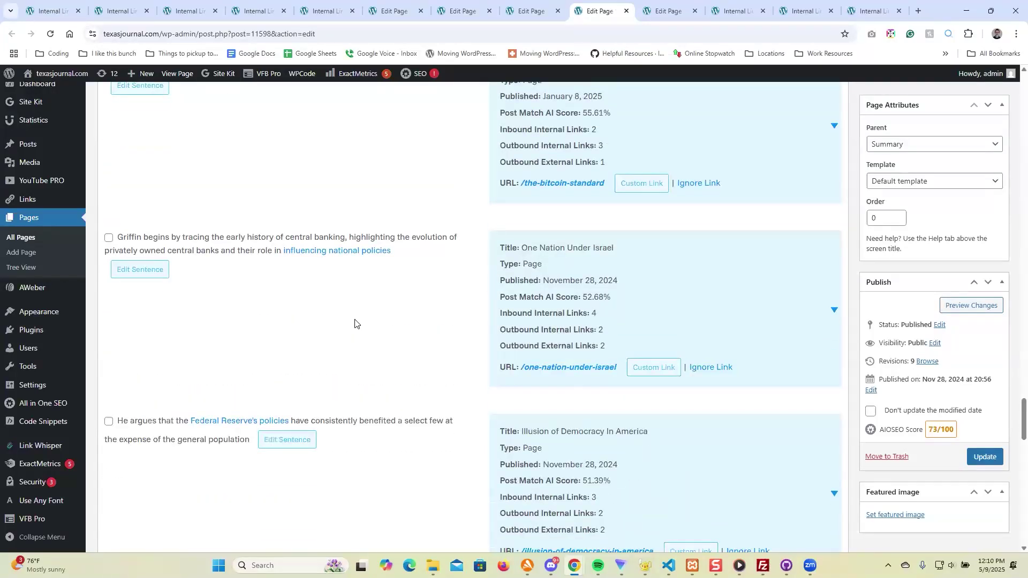
scroll(355, 323, down, 13)
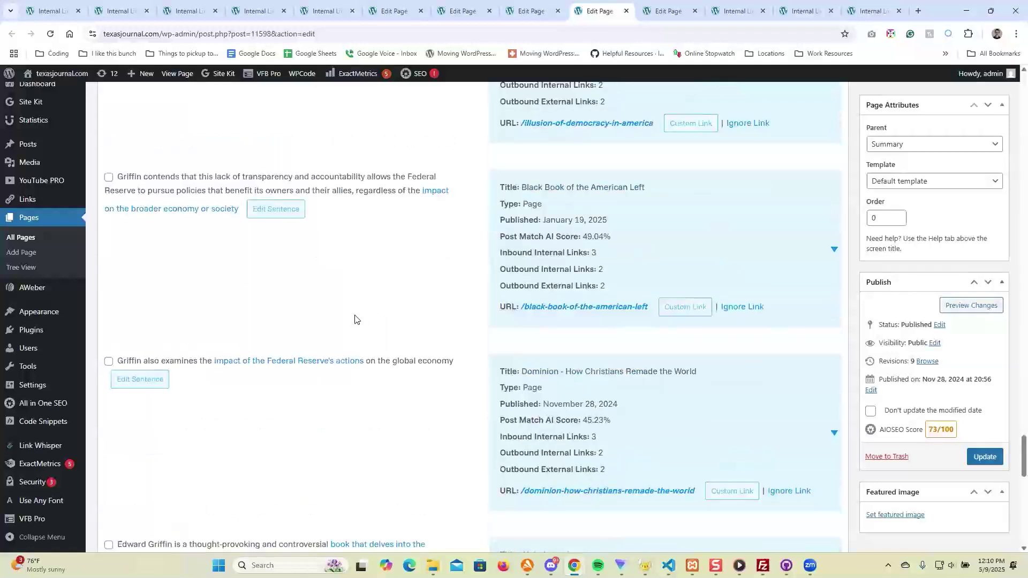
scroll(355, 320, down, 8)
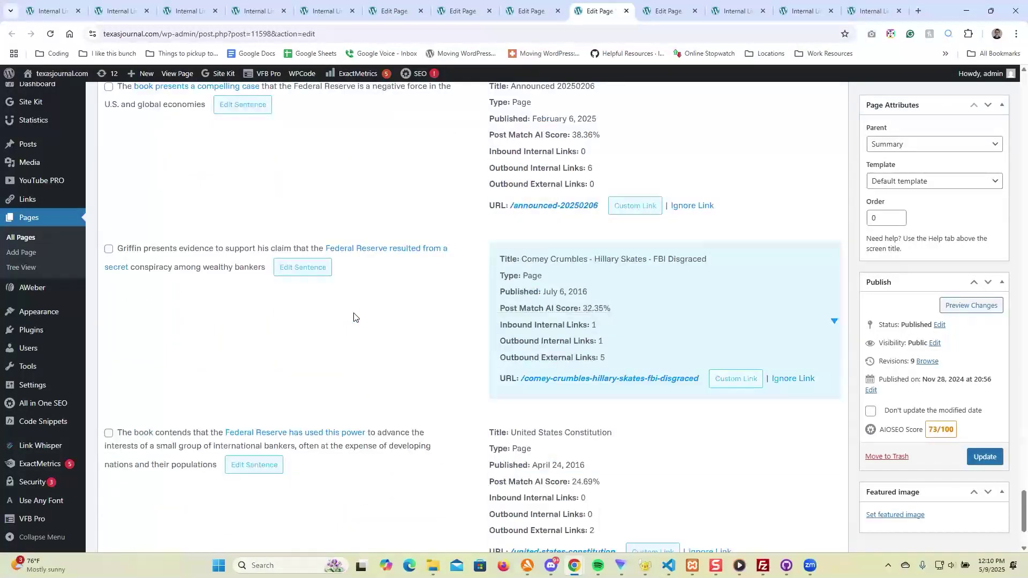
scroll(353, 317, down, 3)
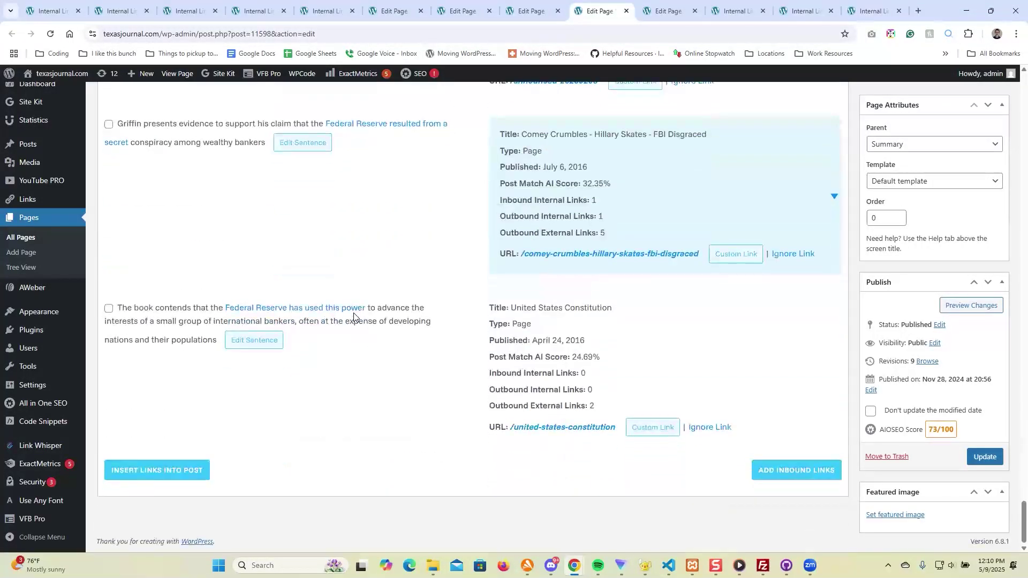
click(174, 471)
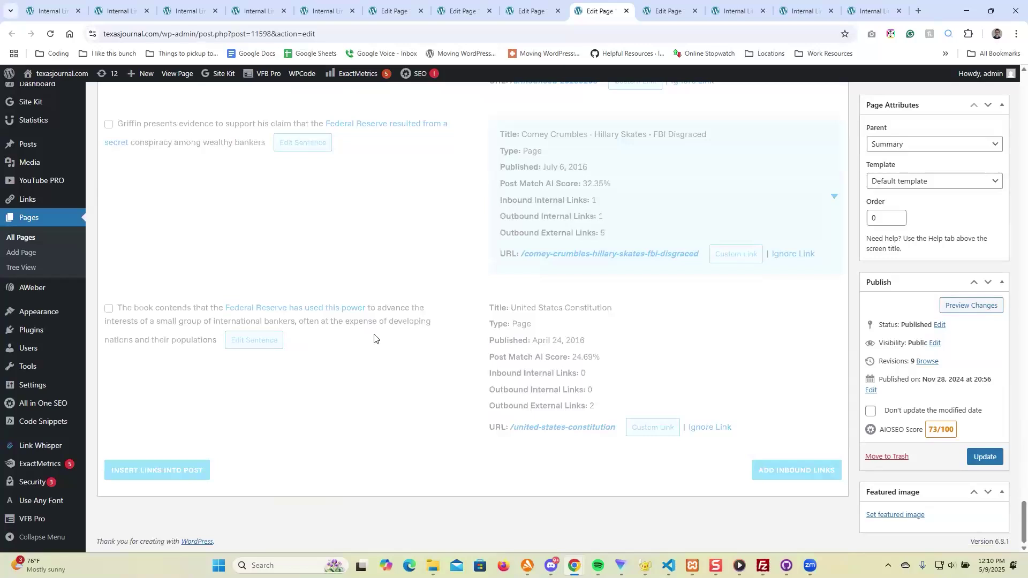
scroll(374, 338, up, 5)
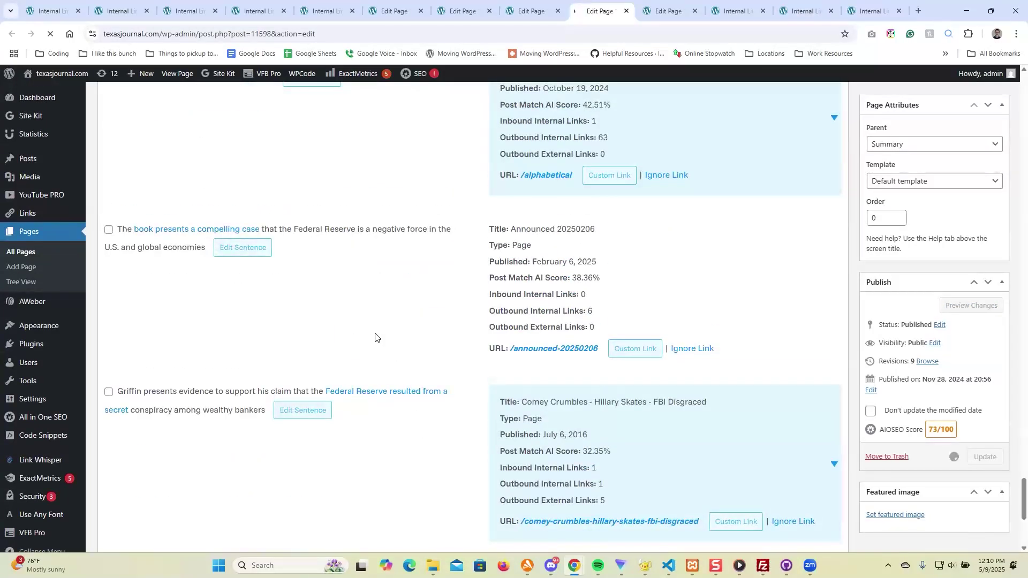
scroll(375, 338, up, 3)
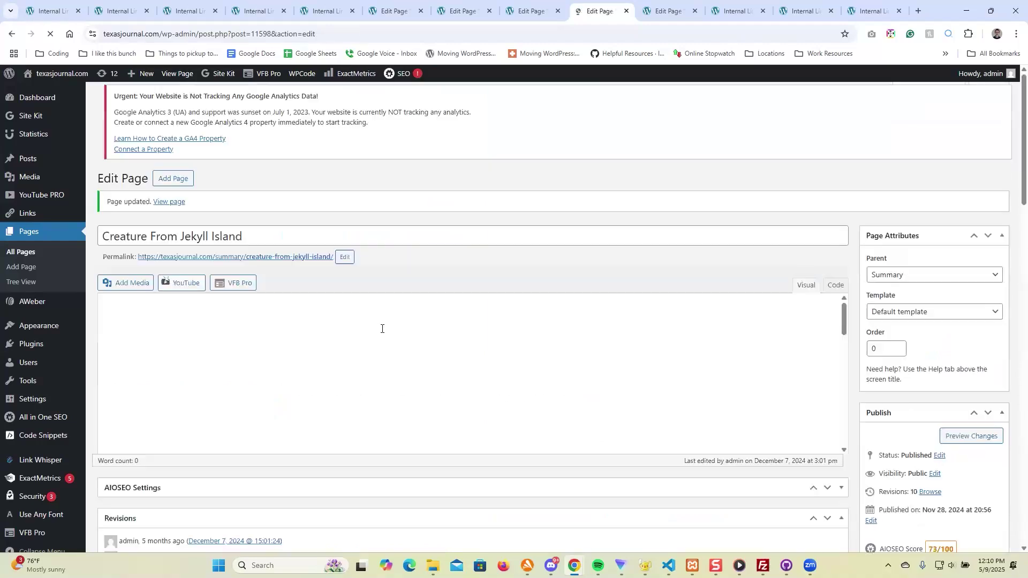
Step: On the 200 Years Together page, select the suggested link to The International Jew on "historical context of Russian-Jewish relations"
click(668, 11)
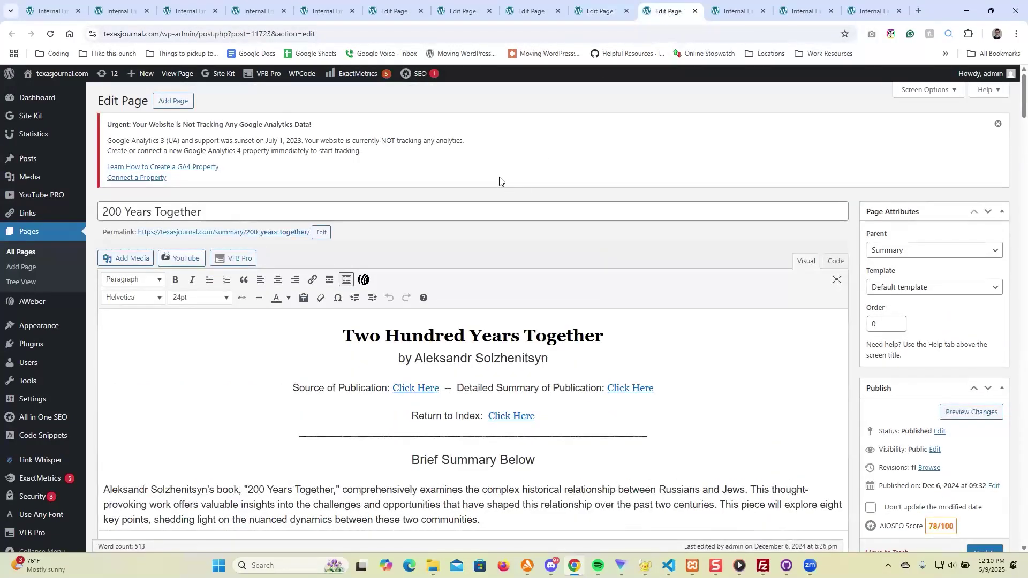
scroll(699, 310, down, 15)
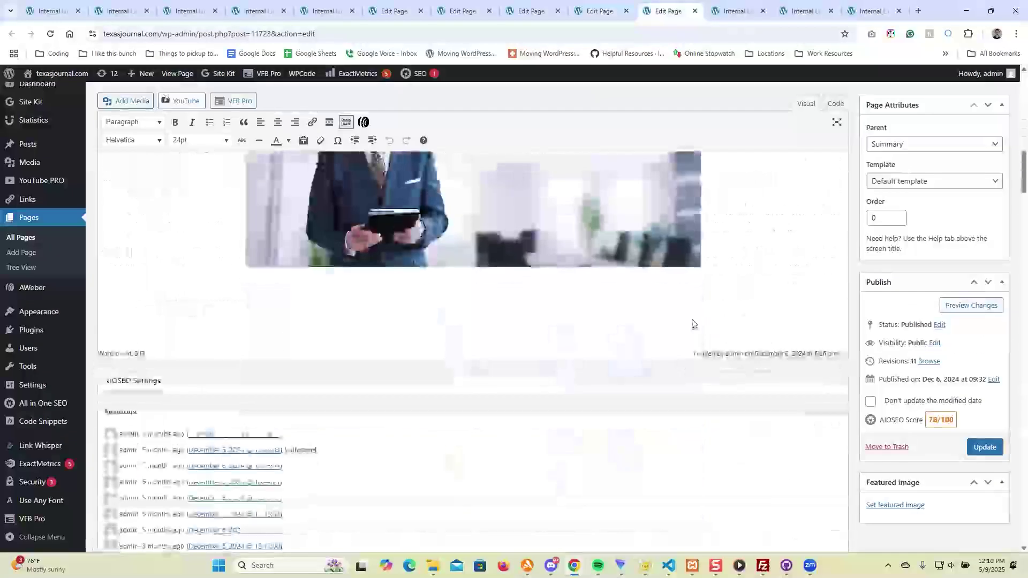
scroll(690, 320, down, 6)
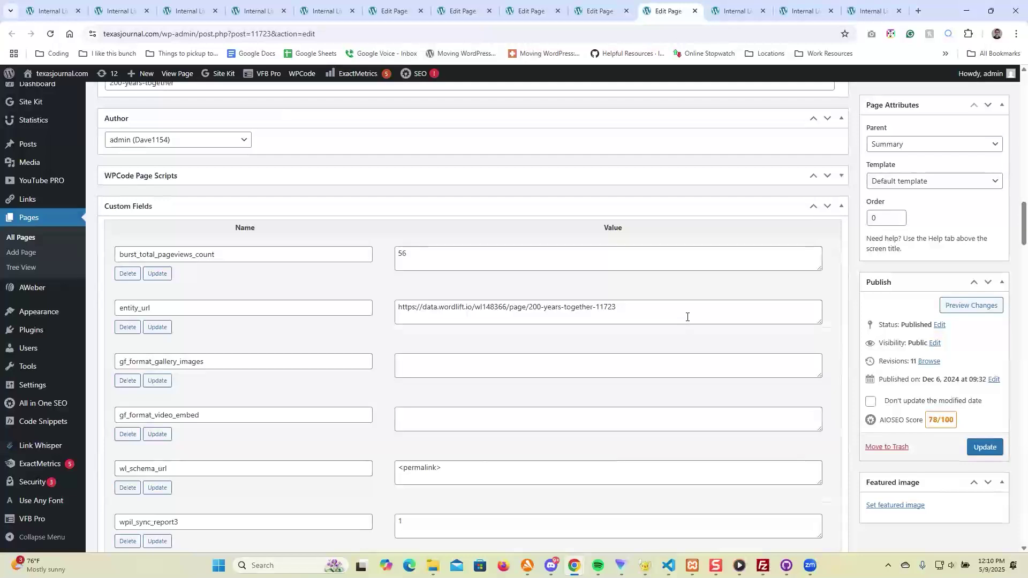
scroll(688, 317, down, 15)
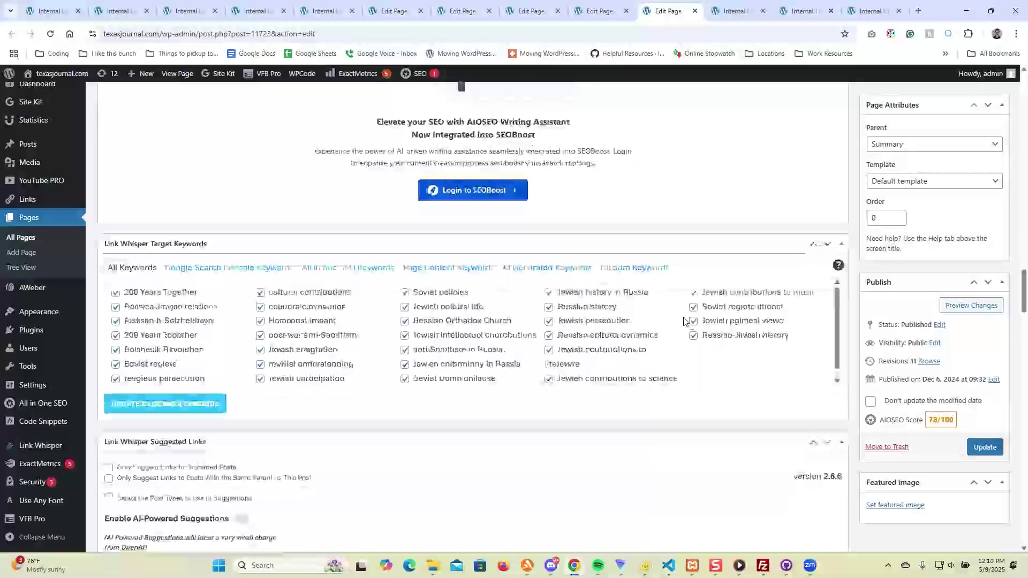
scroll(687, 321, down, 4)
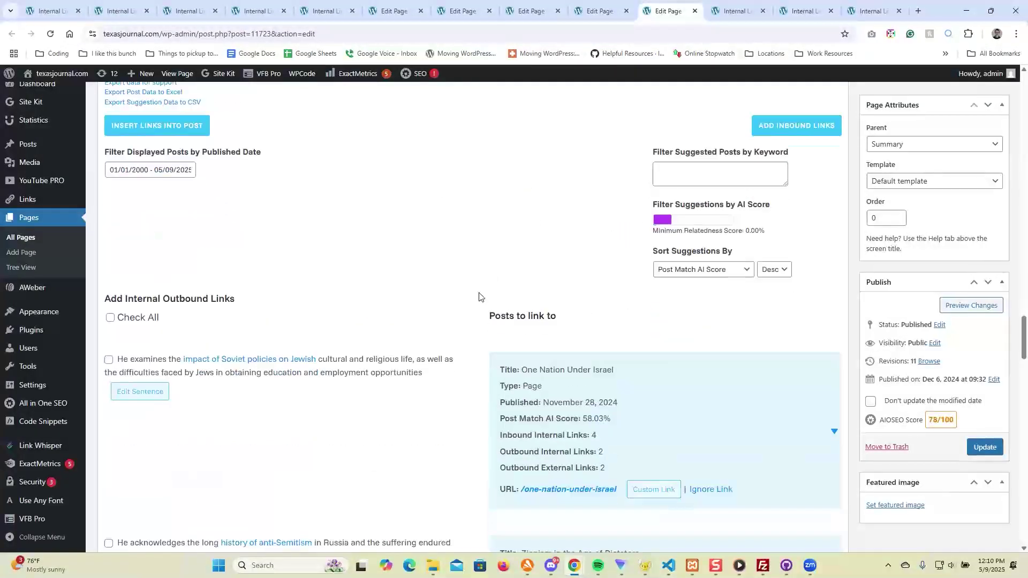
scroll(480, 294, down, 1)
scroll(480, 297, down, 2)
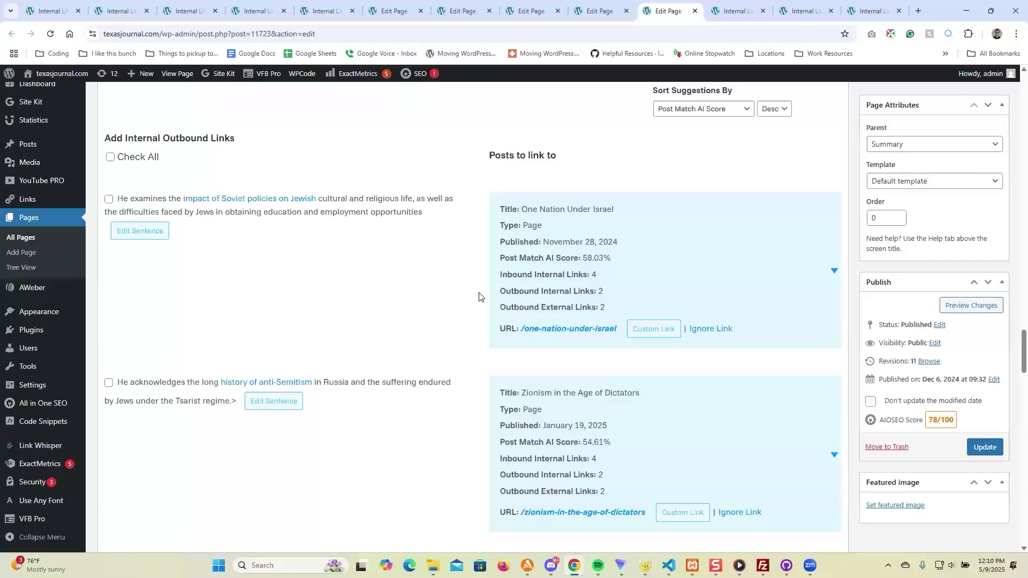
scroll(479, 297, down, 3)
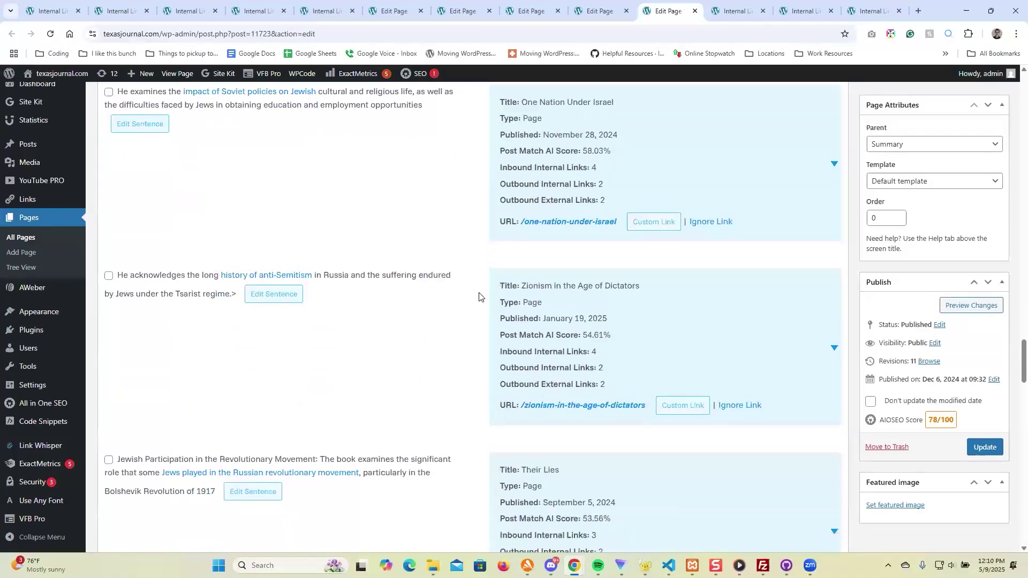
scroll(479, 297, down, 1)
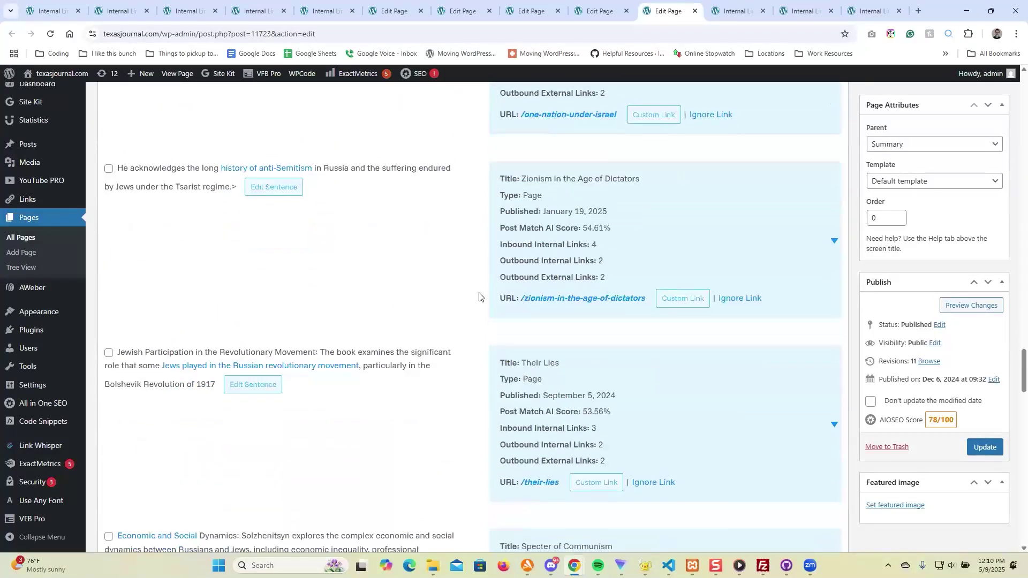
scroll(479, 293, down, 3)
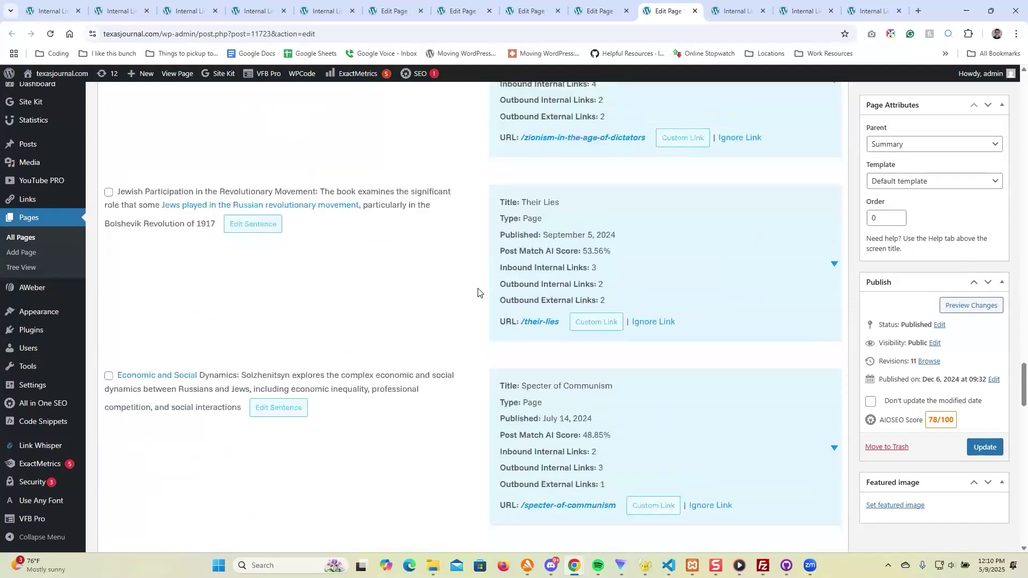
scroll(478, 293, down, 3)
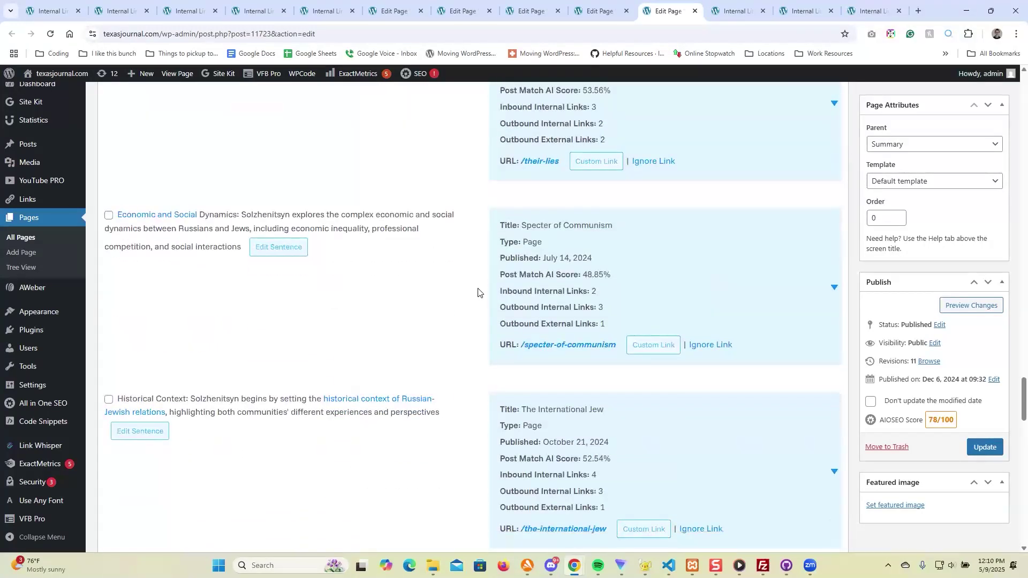
scroll(478, 293, down, 4)
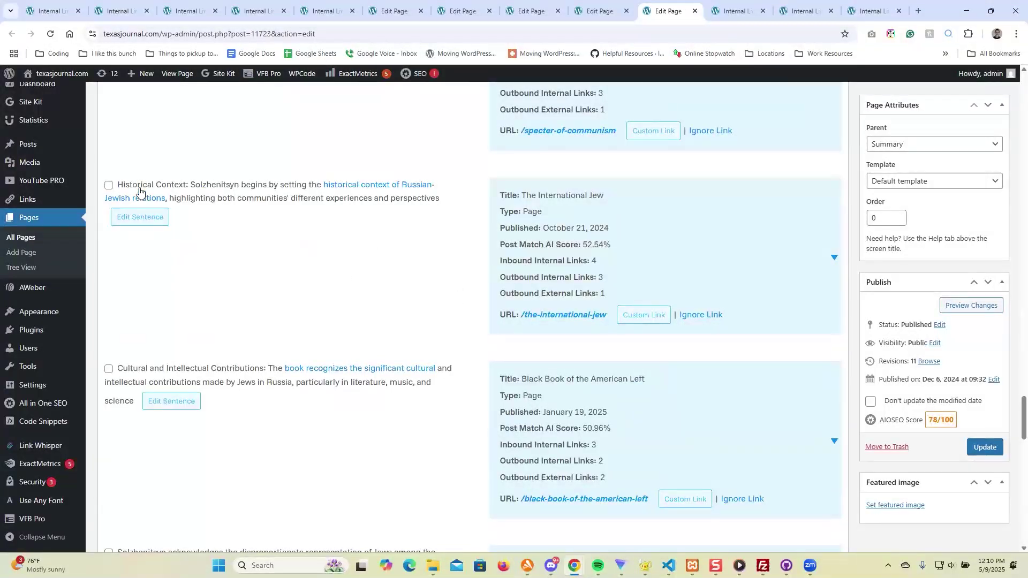
click(109, 186)
Step: Review the remaining outbound suggestions for 200 Years Together and insert the selected link into the post
scroll(399, 314, down, 2)
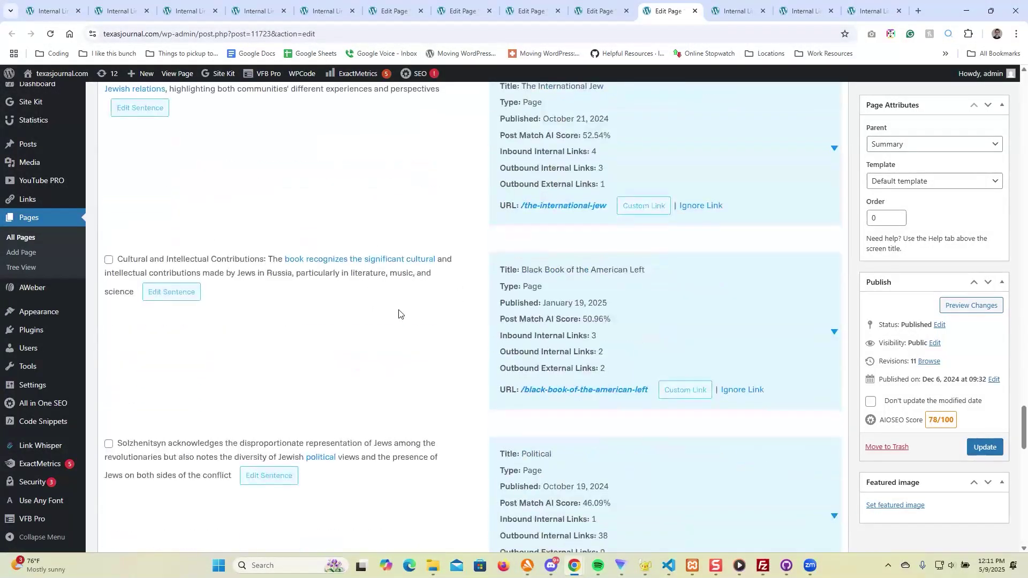
scroll(399, 315, down, 2)
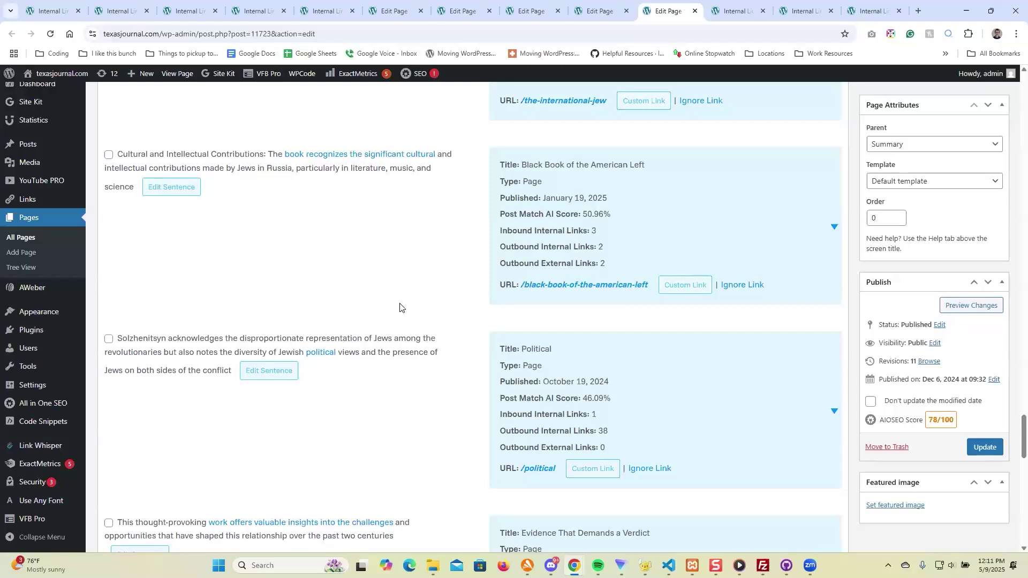
scroll(418, 298, down, 2)
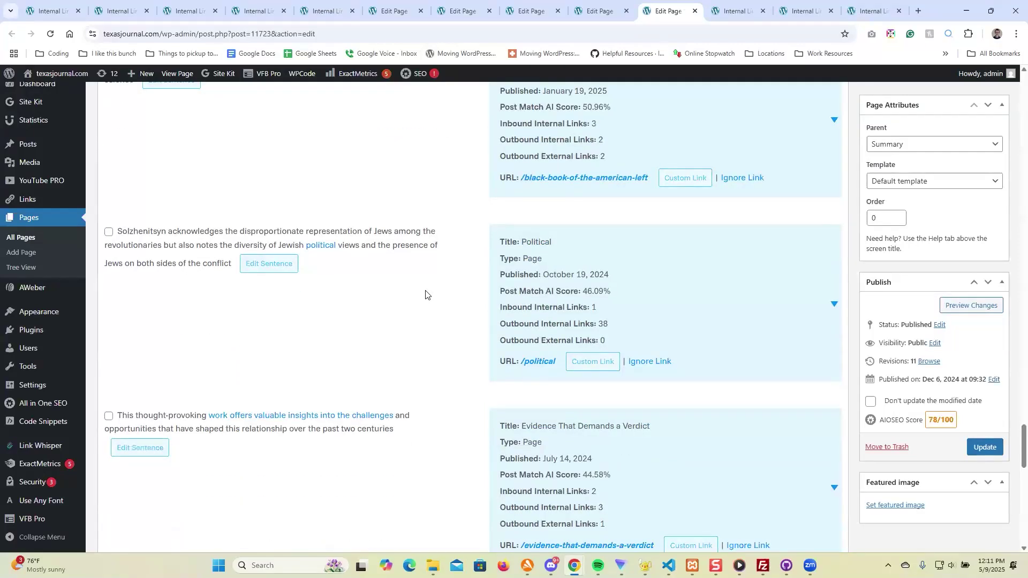
scroll(434, 301, down, 2)
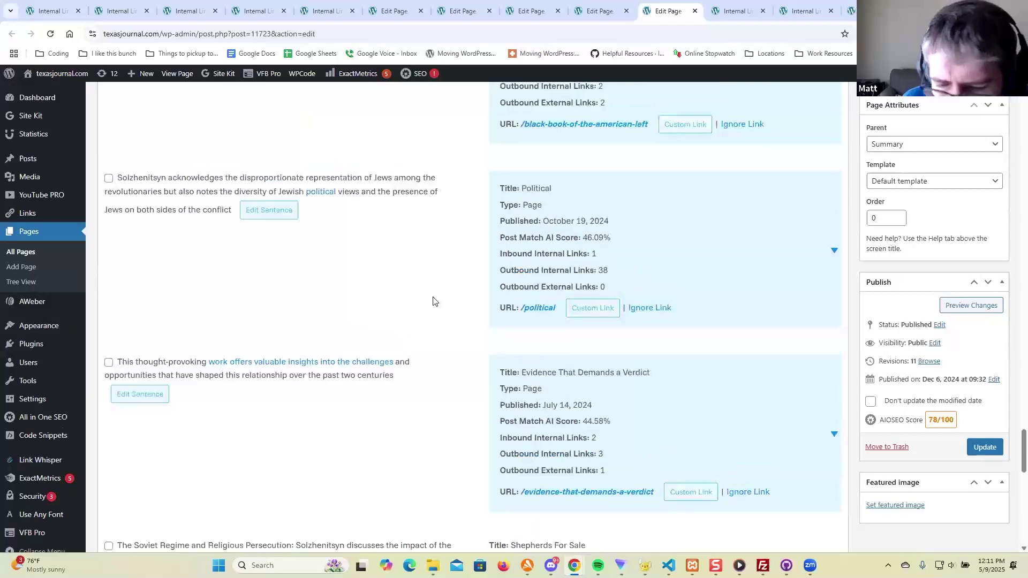
scroll(434, 301, down, 3)
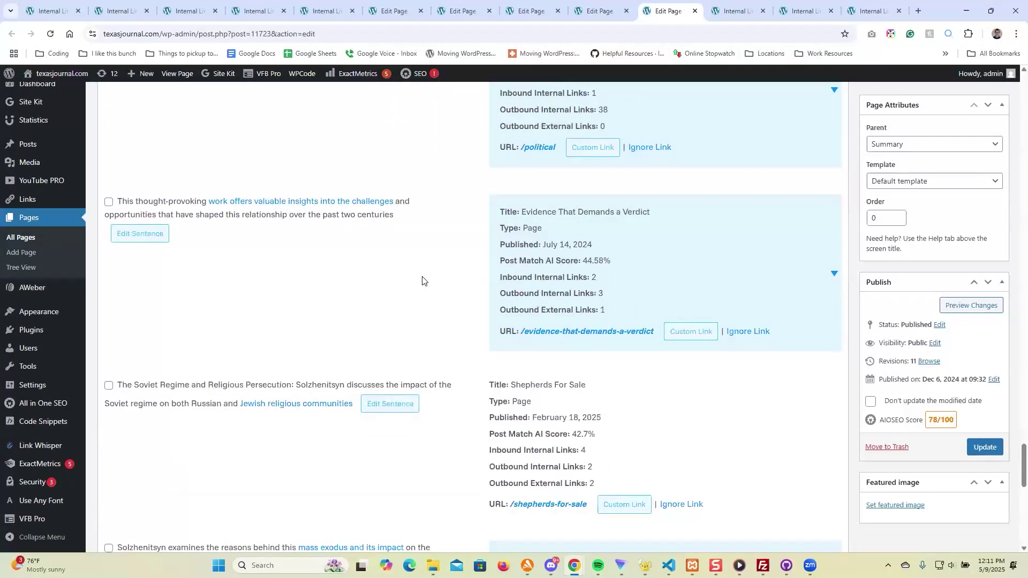
scroll(422, 279, down, 4)
scroll(418, 316, down, 2)
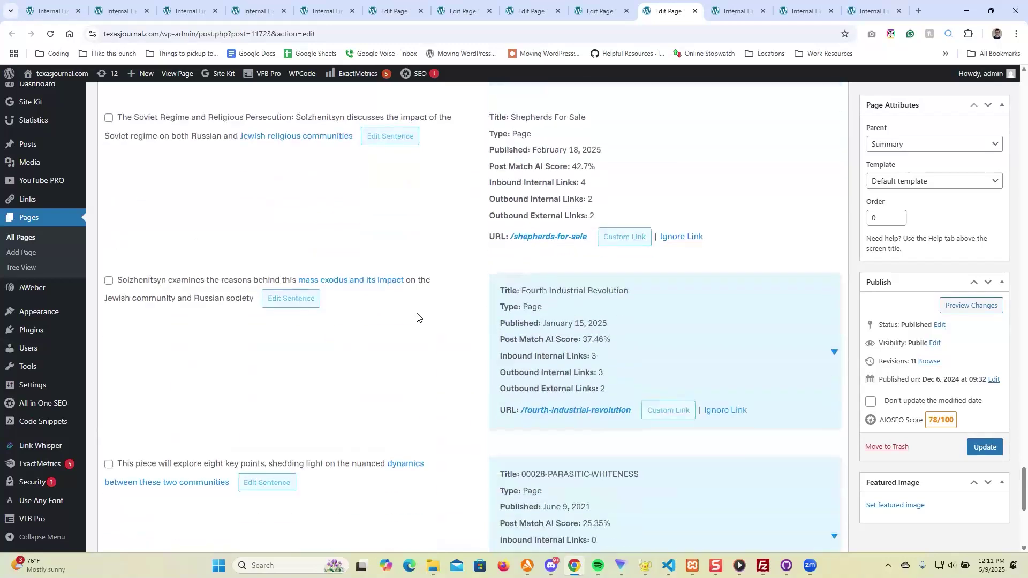
scroll(417, 317, down, 2)
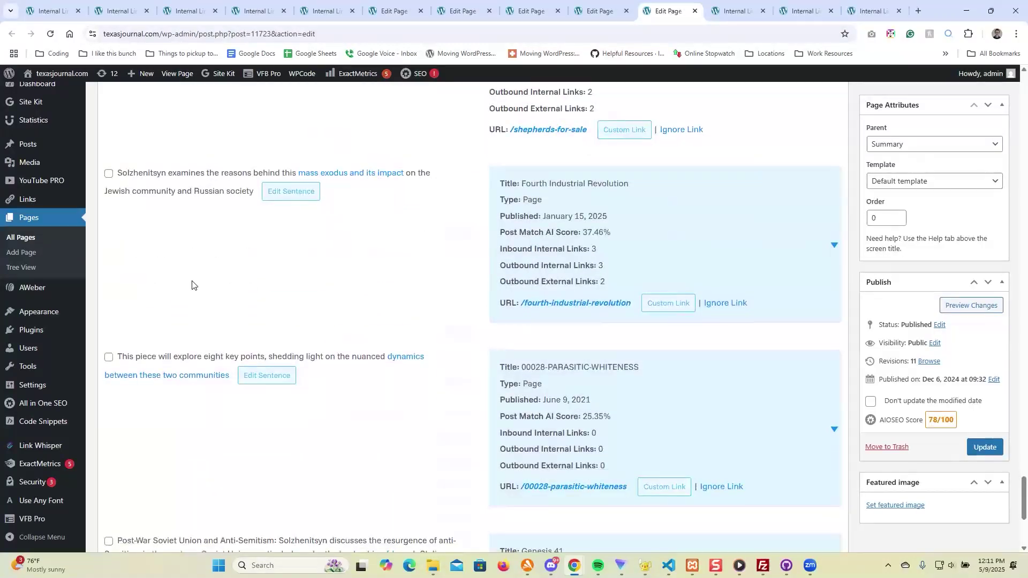
scroll(290, 292, down, 4)
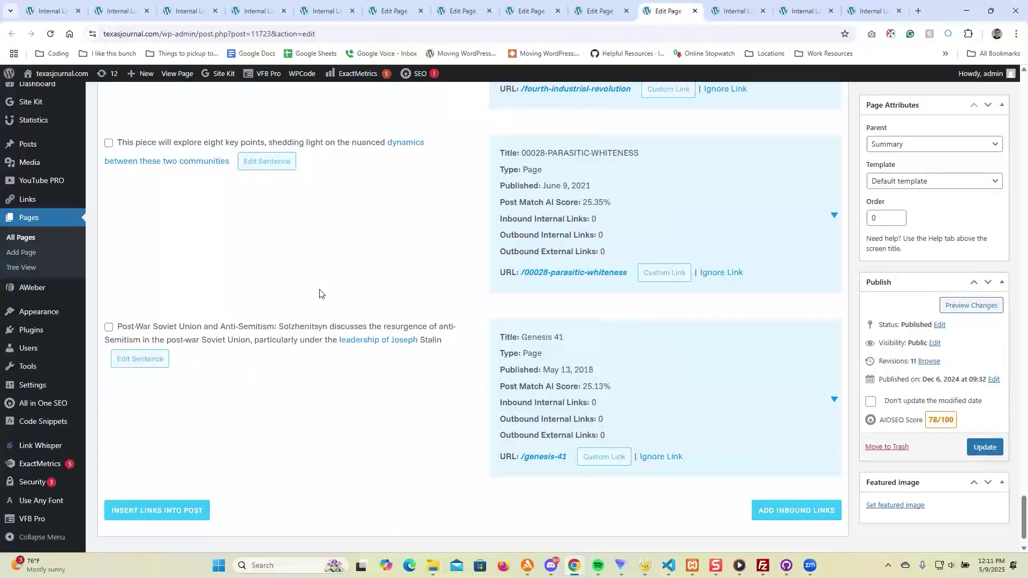
scroll(310, 321, down, 1)
click(163, 470)
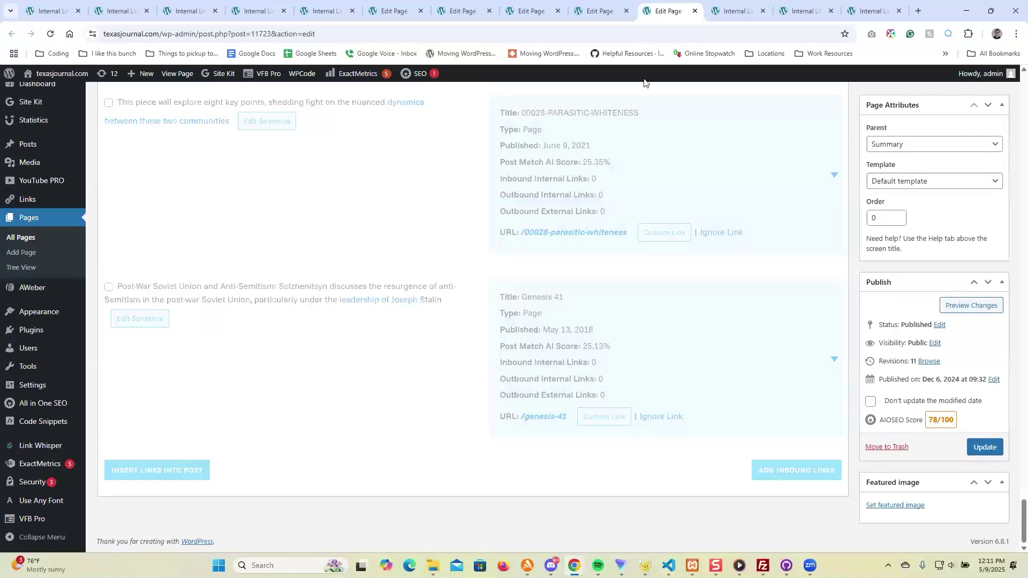
Step: Examine the inbound link suggestions on the already opened Link Whisper inbound suggestions page
click(733, 10)
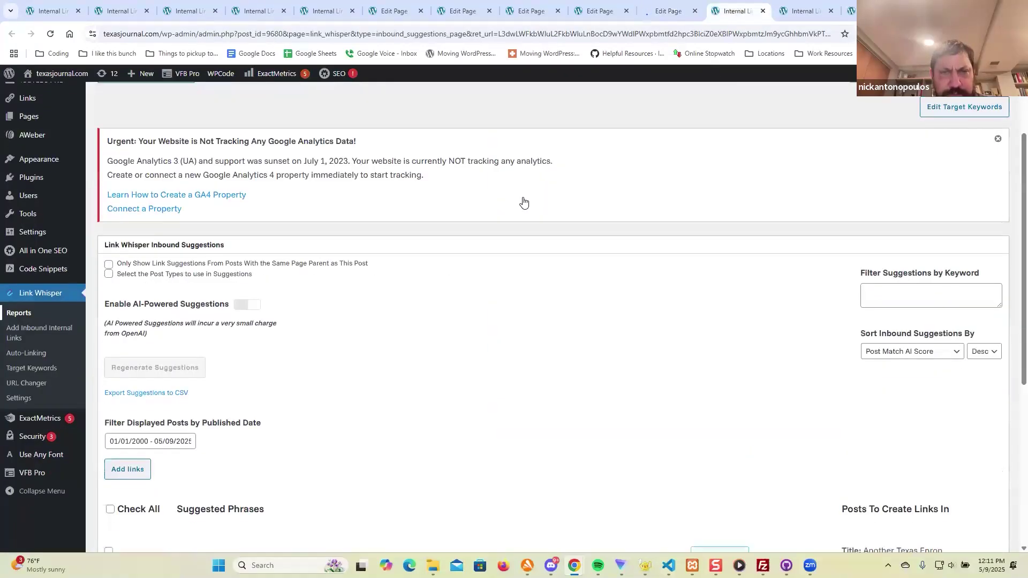
scroll(524, 202, up, 3)
scroll(528, 201, down, 6)
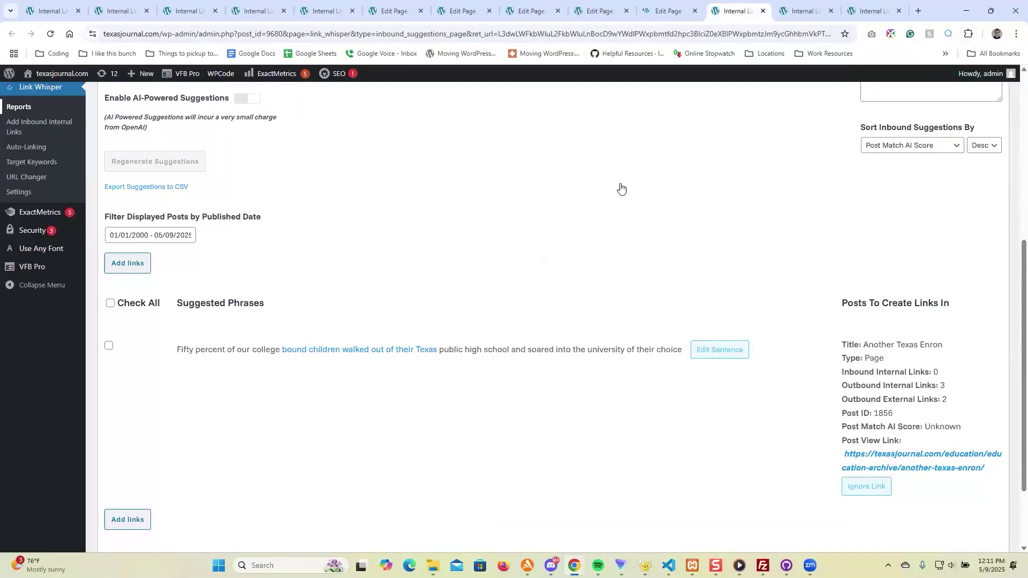
scroll(621, 189, up, 2)
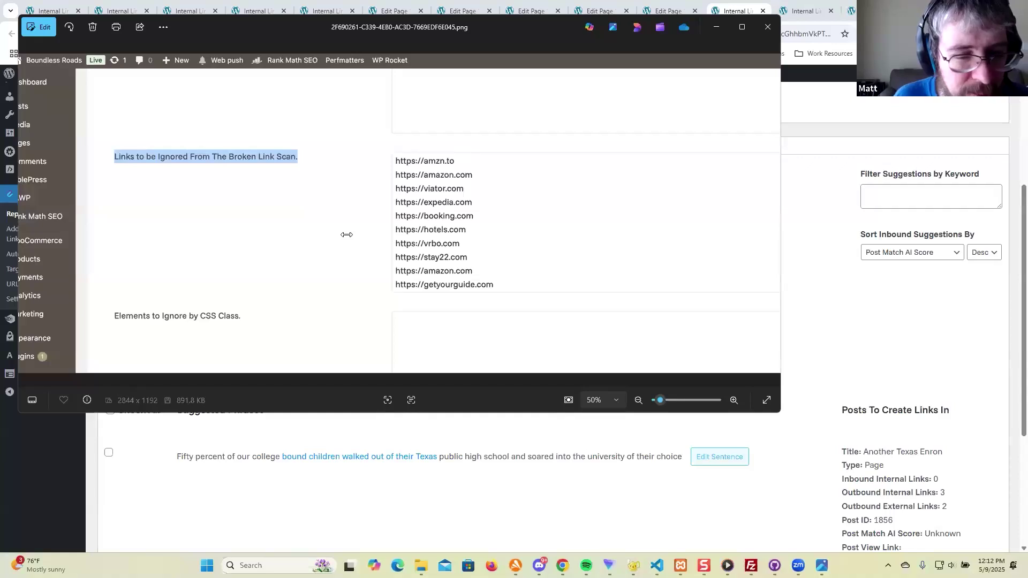
Step: Minimize the screenshot viewer and open Link Whisper's Content Ignoring settings in a separate tab
click(714, 25)
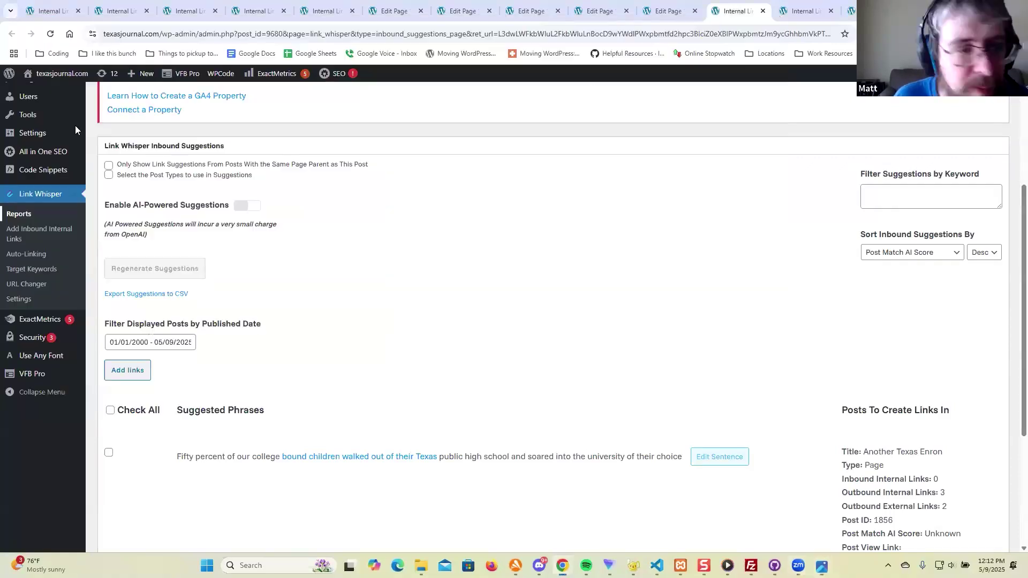
middle_click(19, 300)
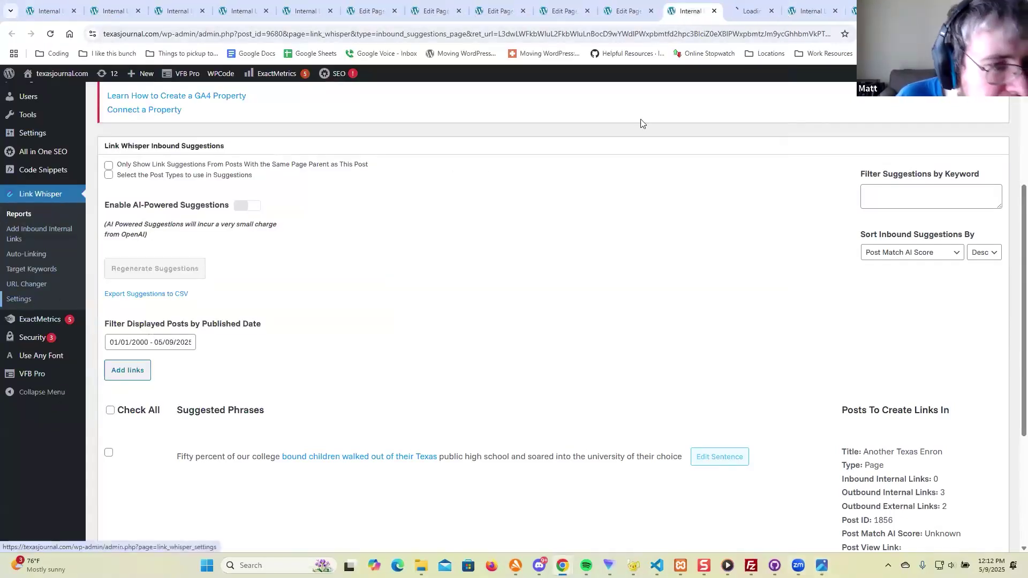
click(750, 6)
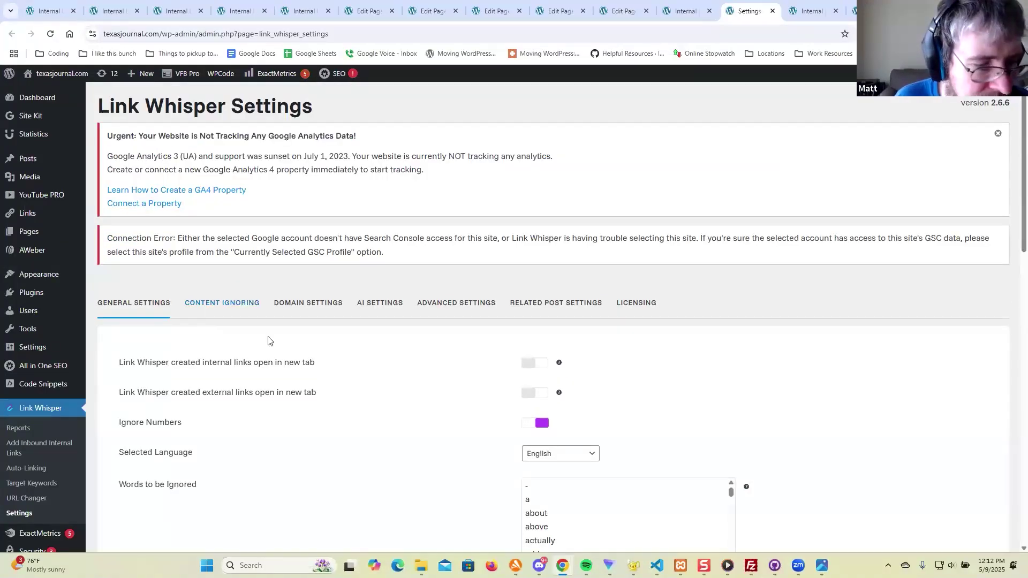
scroll(271, 338, down, 2)
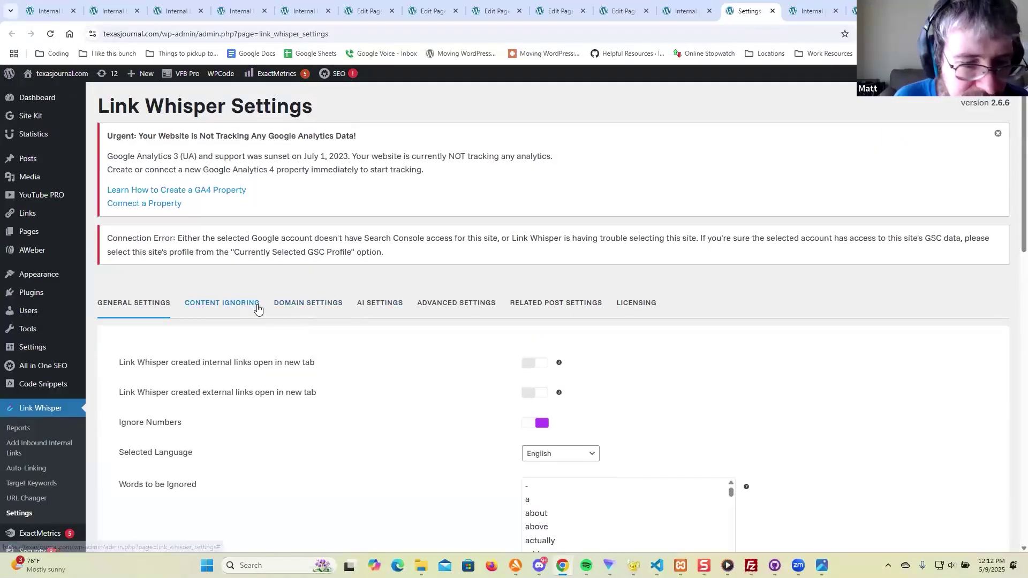
click(244, 301)
scroll(364, 300, down, 7)
scroll(362, 289, down, 3)
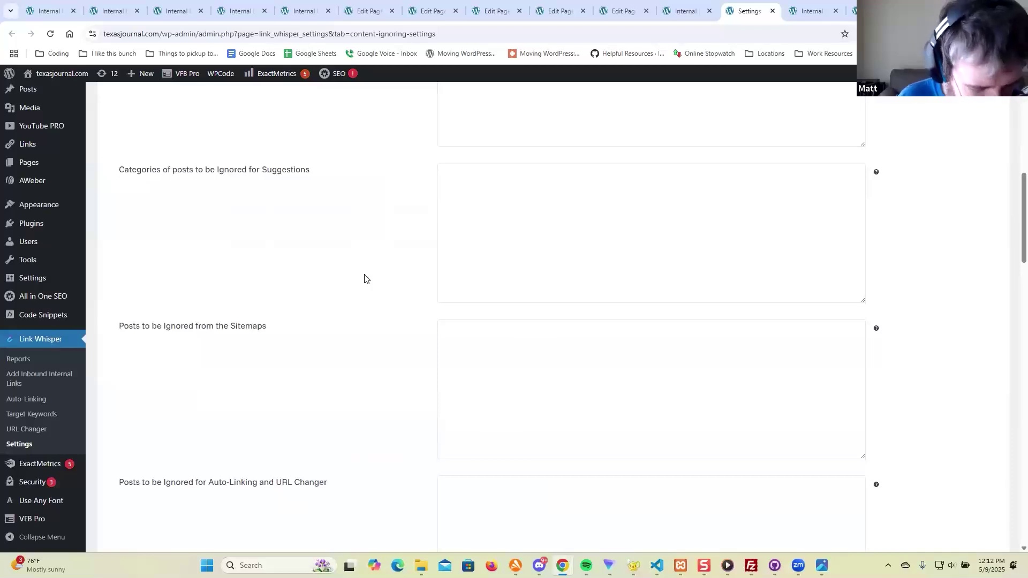
Step: Search the settings page for "brok" to locate the "Links to be Ignored From The Broken Link Scan" option and check its help
key(ctrl+f)
text(bork)
scroll(364, 278, up, 5)
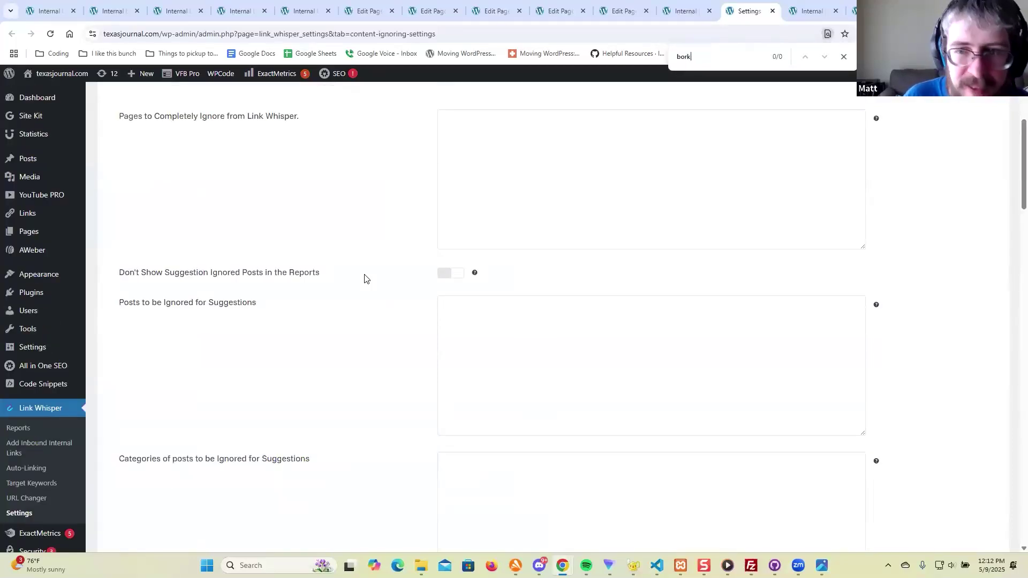
key(BackSpace)
key(BackSpace)
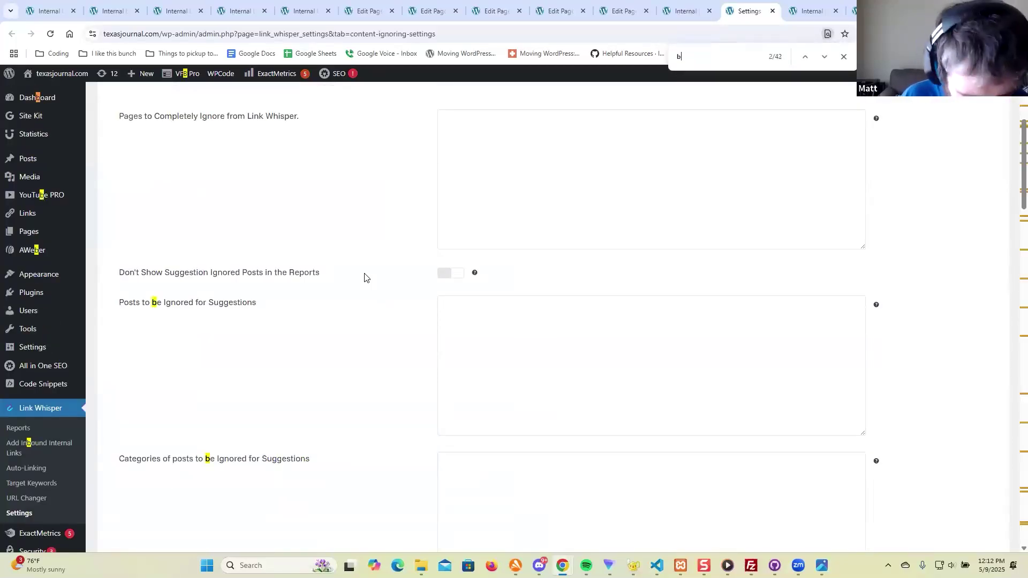
text(rok)
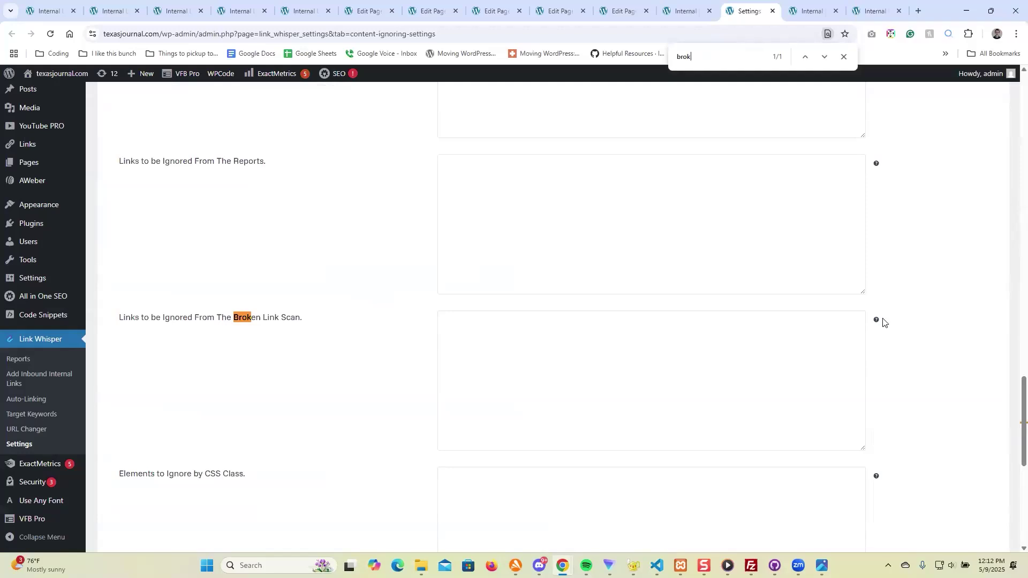
mouse_move(877, 321)
Step: Close the Link Whisper settings, inbound suggestions and orphaned posts report tabs
middle_click(738, 10)
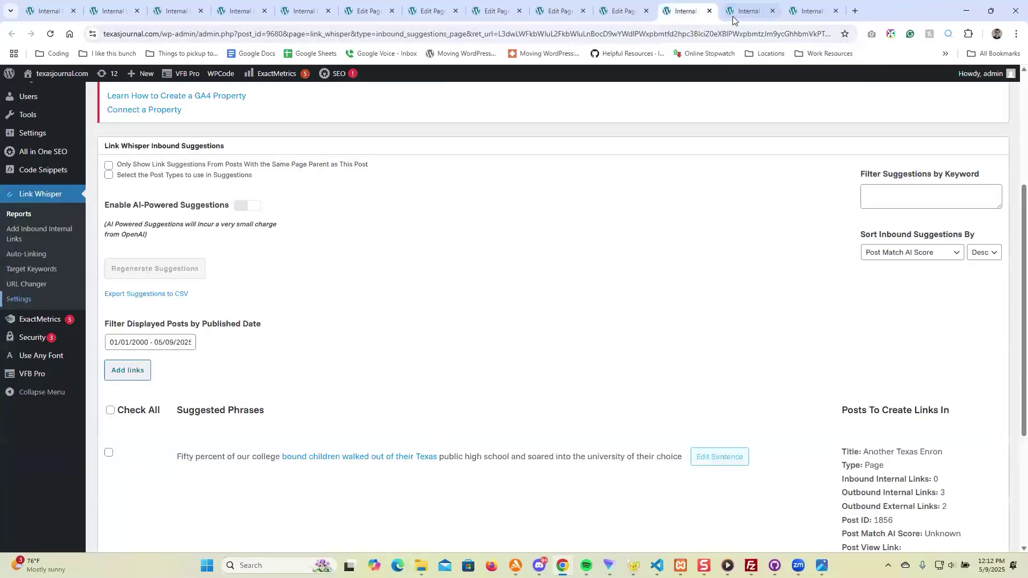
middle_click(689, 7)
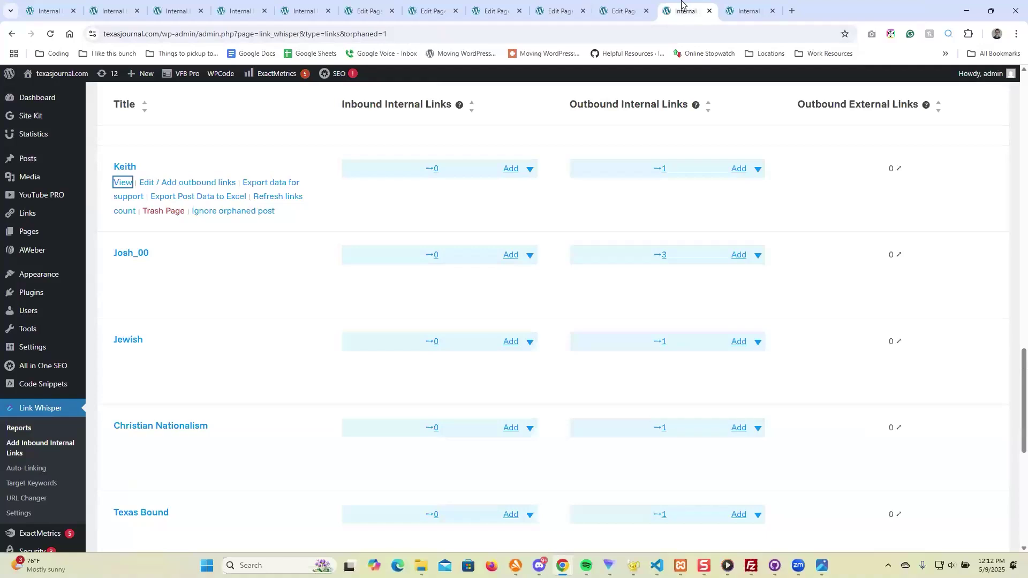
middle_click(688, 8)
Step: Close the finished page-editing tabs from the earlier link insertions, keeping the first one open along with the report tabs
click(627, 10)
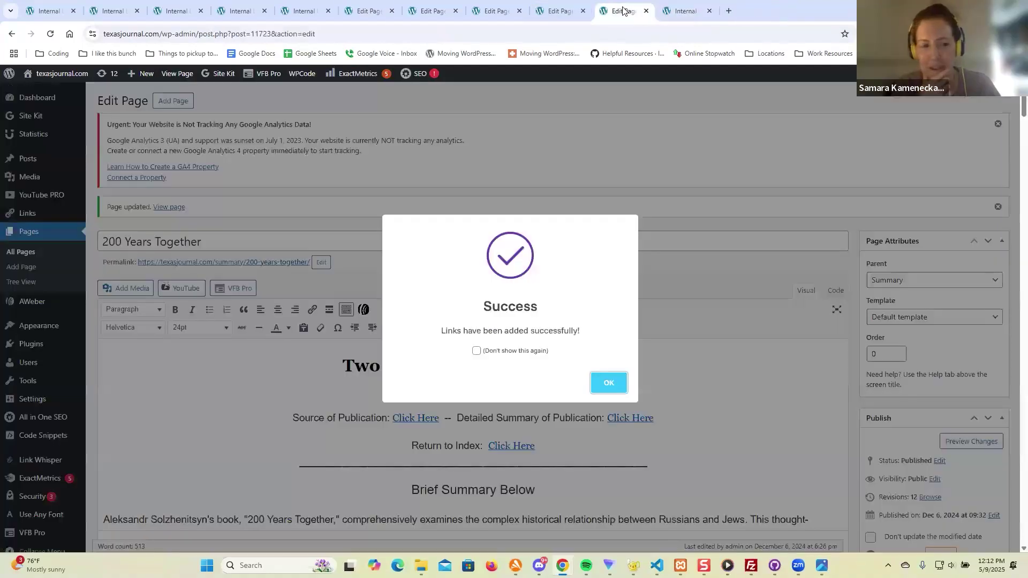
key(ctrl+w)
click(543, 11)
key(ctrl+w)
click(479, 11)
key(ctrl+w)
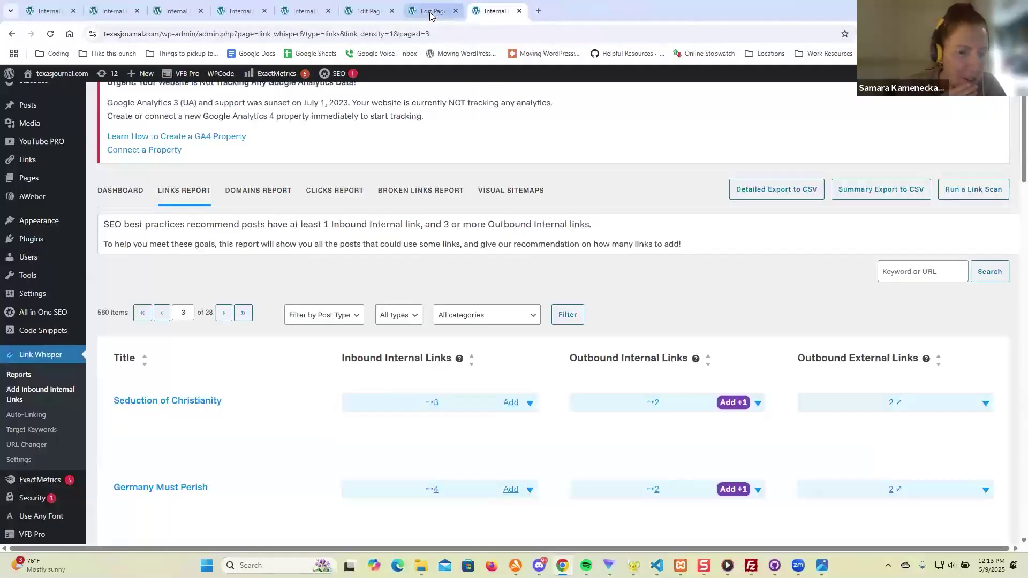
click(423, 10)
key(ctrl+w)
Step: Return to the Link Whisper dashboard, reload it, and review the Link Insights and Link Health scores
click(51, 11)
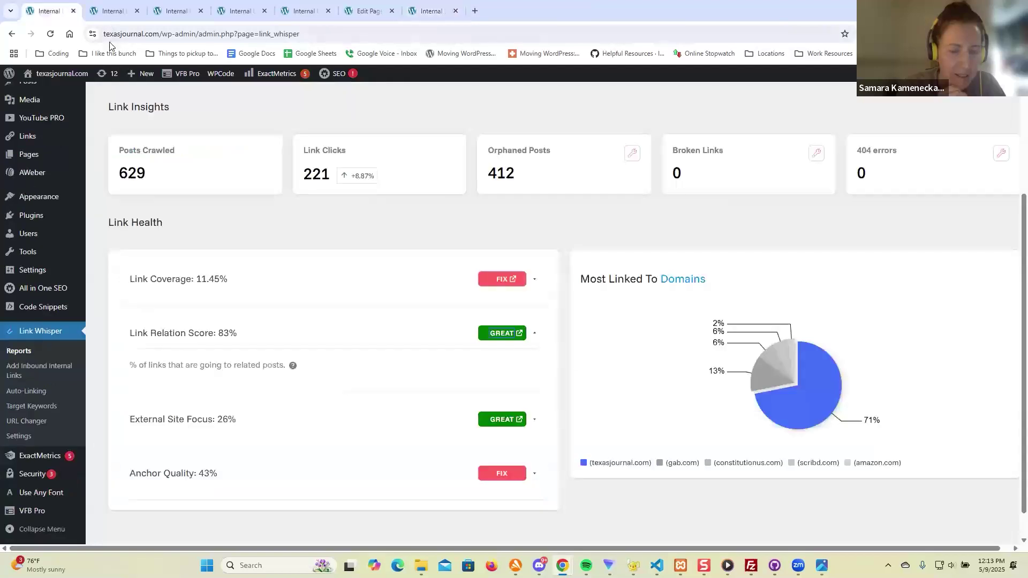
key(F5)
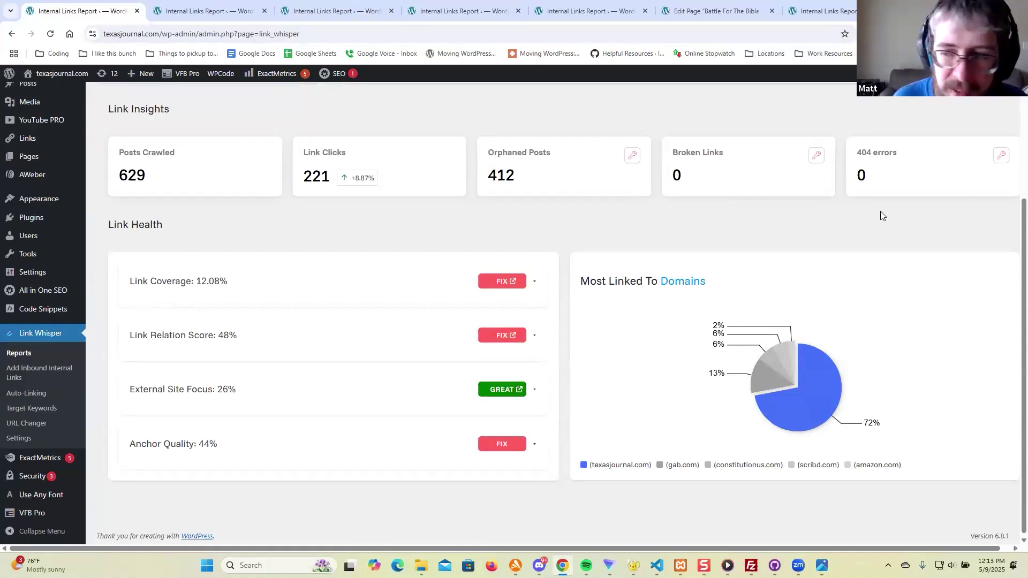
scroll(927, 204, up, 2)
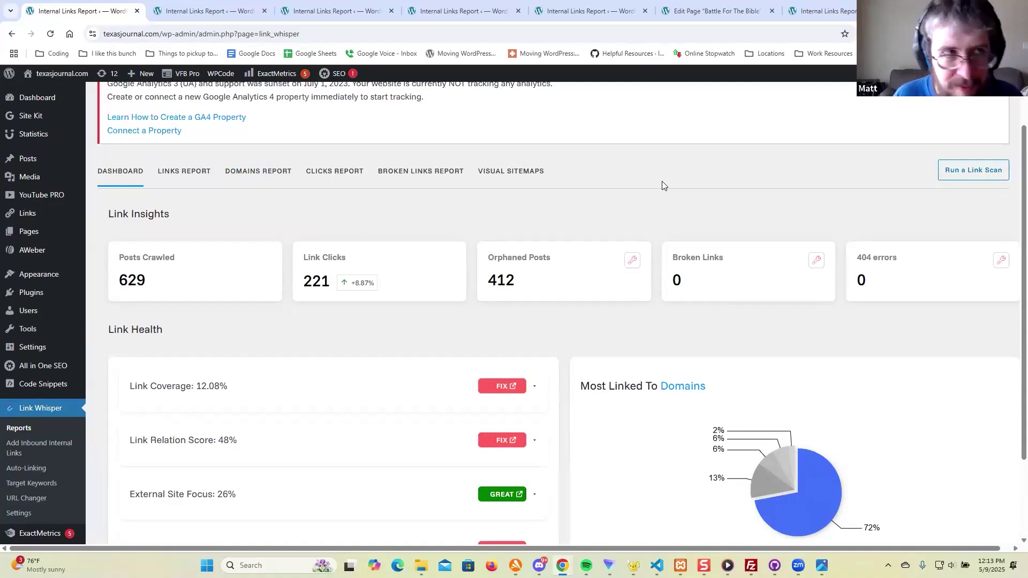
scroll(664, 181, down, 2)
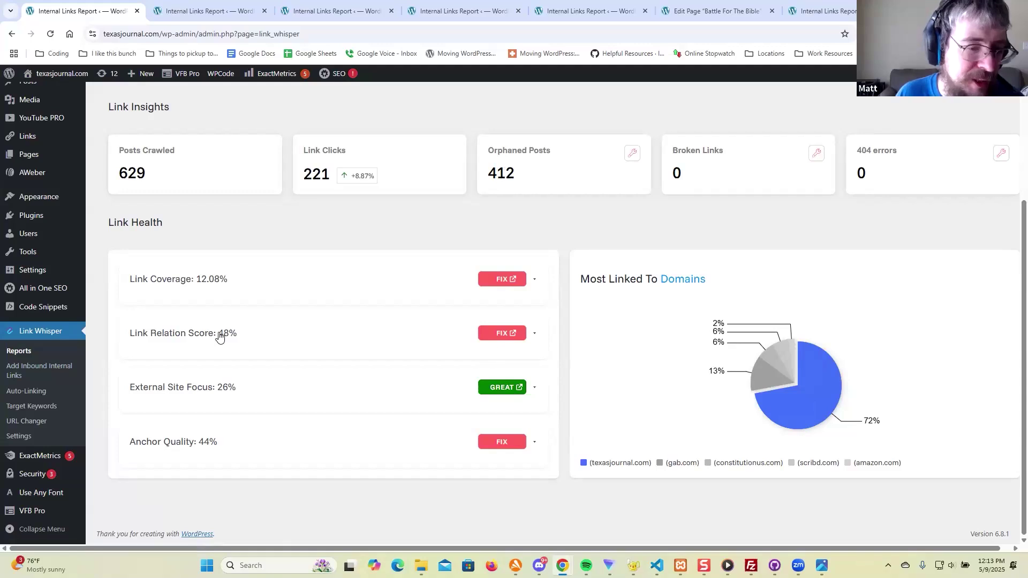
Step: Open the Link Relation Score fix report and inspect the outbound internal link details of Group Two and Group One
click(500, 334)
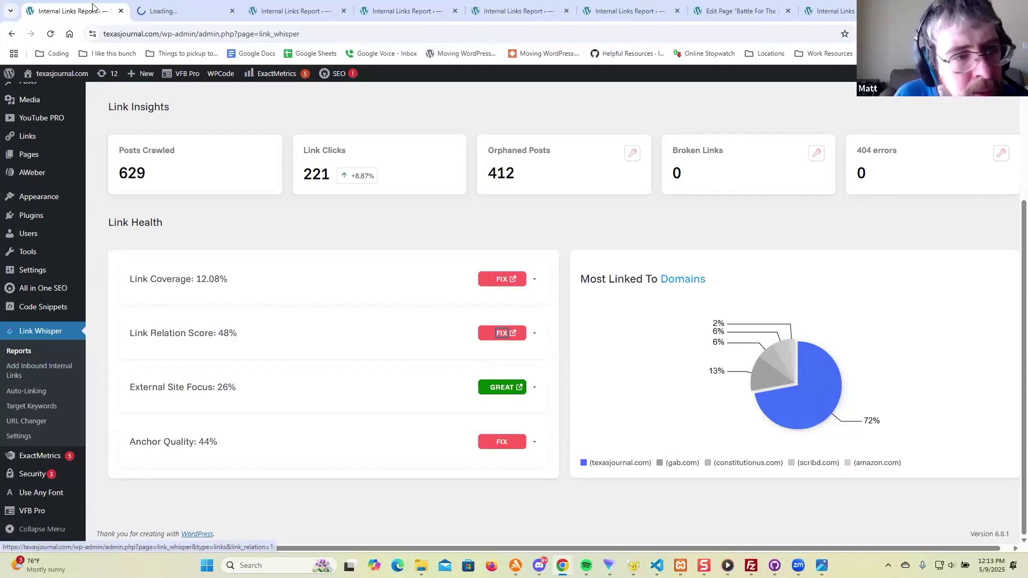
click(166, 12)
scroll(542, 287, down, 7)
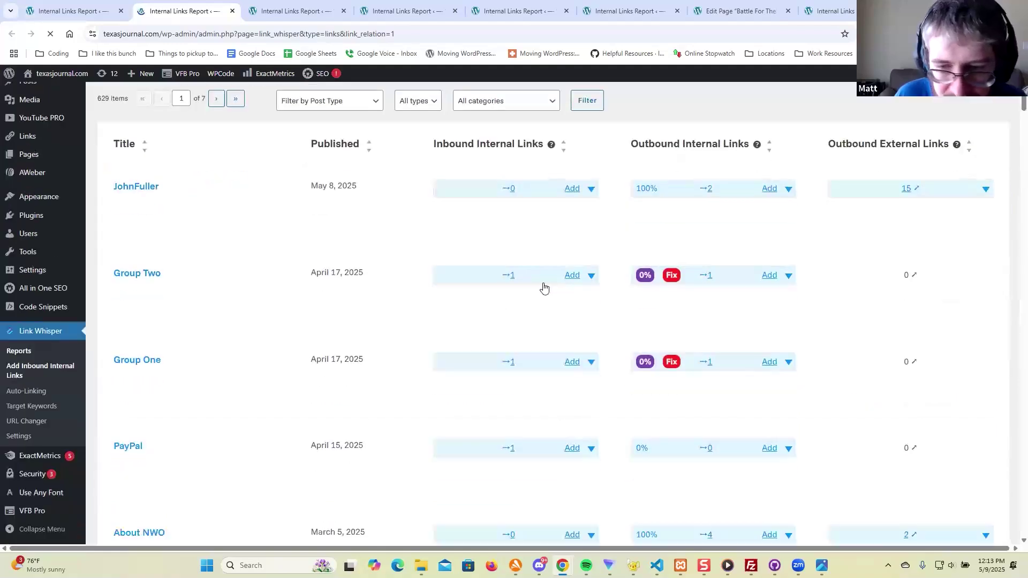
scroll(663, 296, up, 2)
click(790, 223)
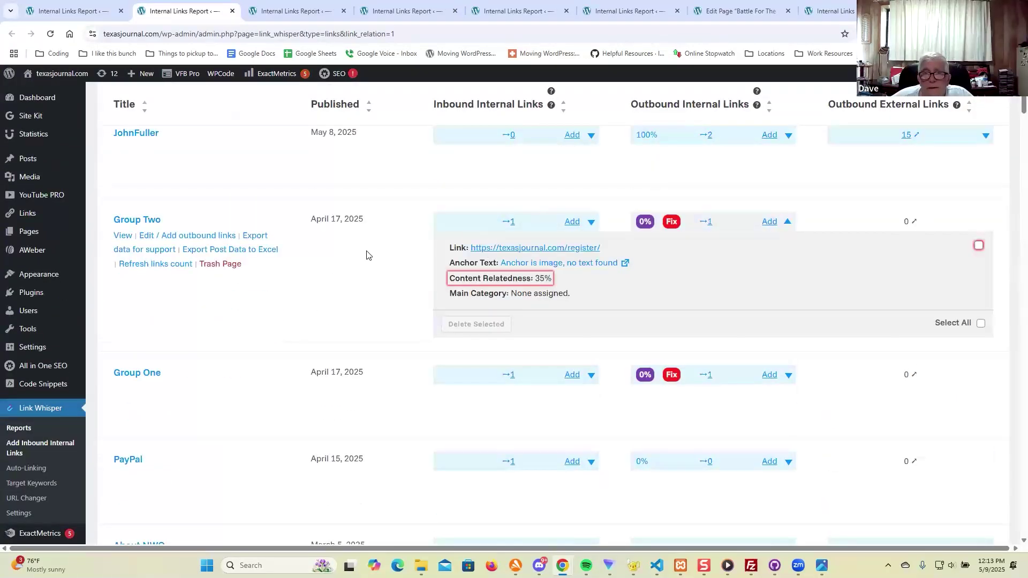
click(787, 221)
click(790, 305)
click(789, 305)
Step: Check the content relatedness of the outbound internal links on the "000 Starting HTML Hold Page" entry, and collapse its details
scroll(780, 320, down, 5)
scroll(782, 300, down, 3)
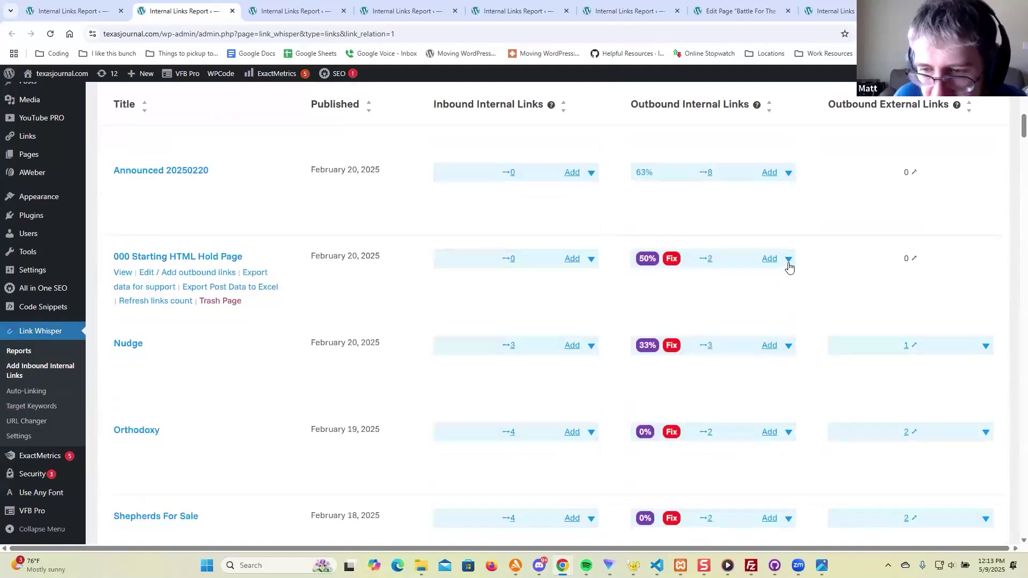
click(789, 264)
scroll(816, 210, down, 3)
scroll(816, 210, up, 2)
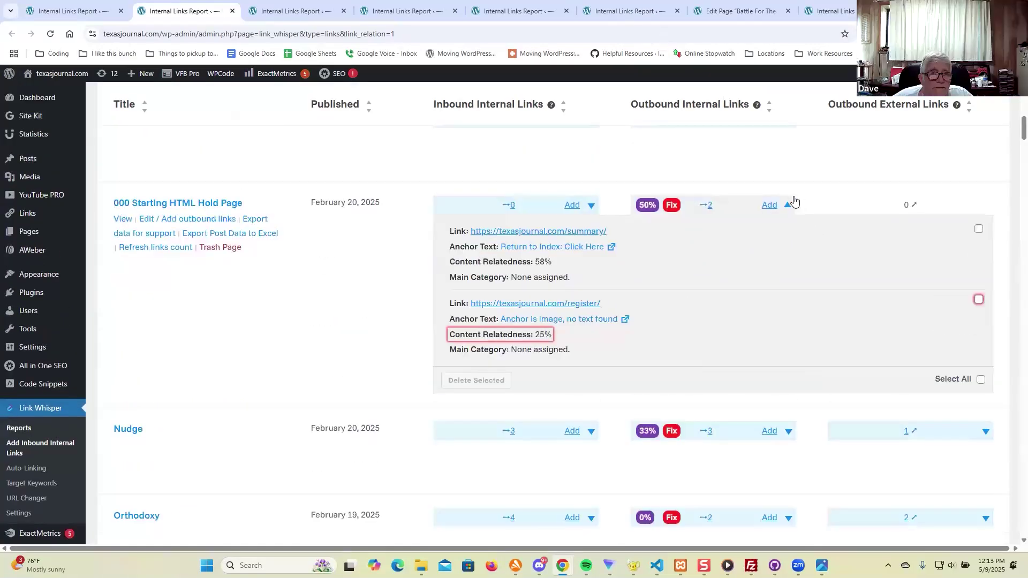
click(789, 205)
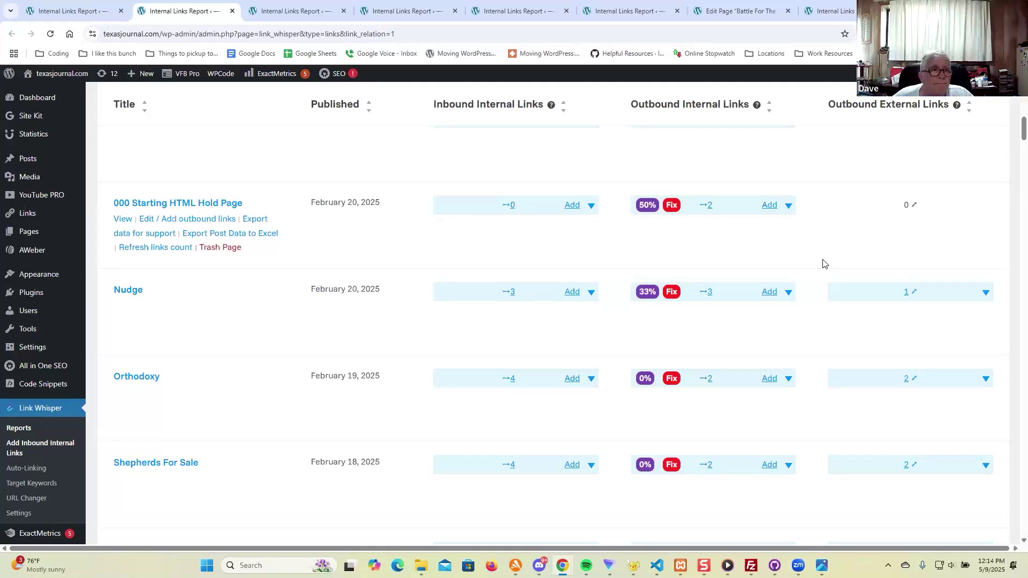
Step: Expand the outbound internal links of "Shepherds For Sale", view its "Return to Index: Click Here" link on the live page, and close that page
scroll(820, 265, down, 4)
click(789, 251)
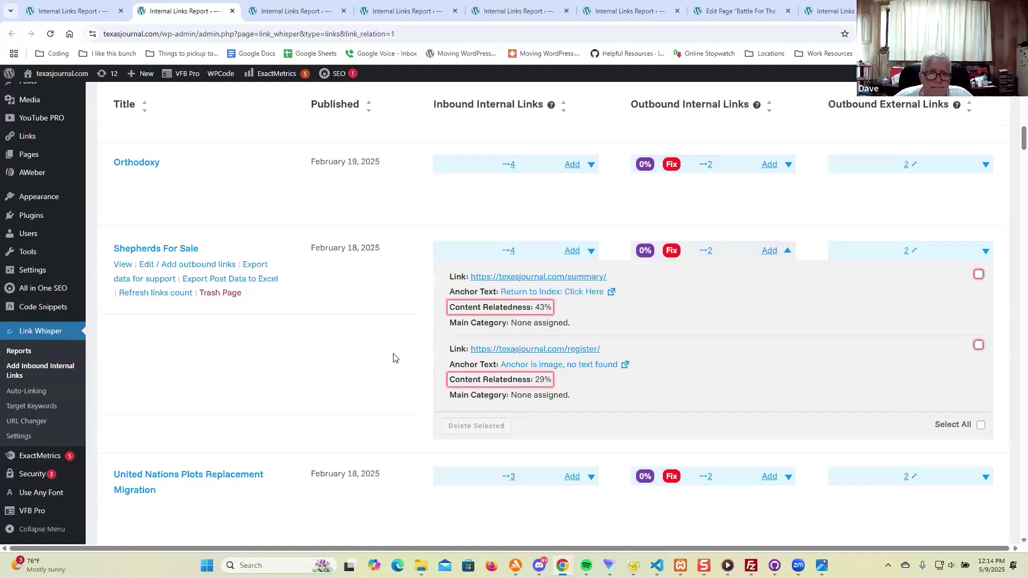
scroll(393, 356, down, 1)
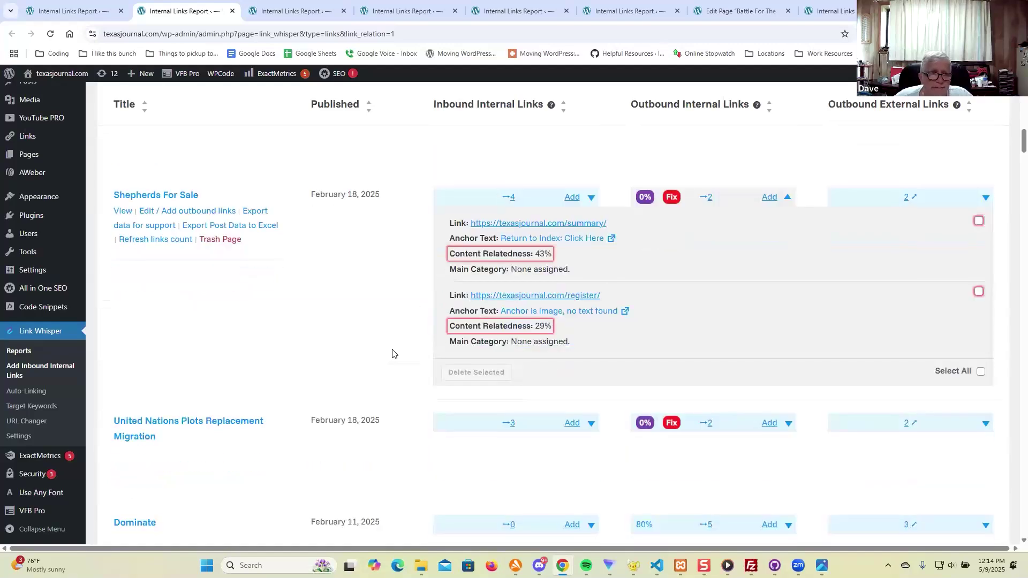
middle_click(582, 245)
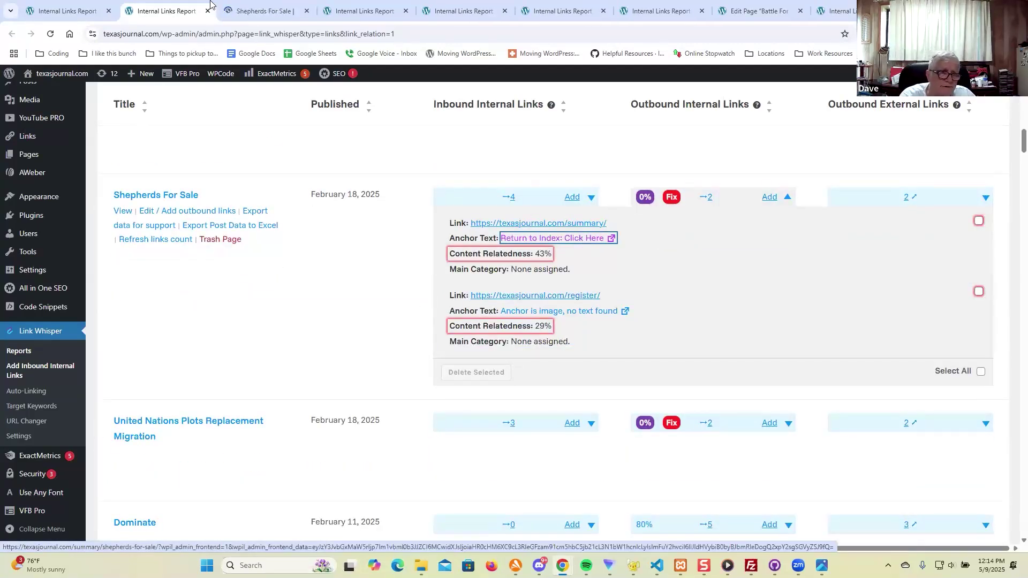
click(264, 11)
scroll(378, 263, down, 2)
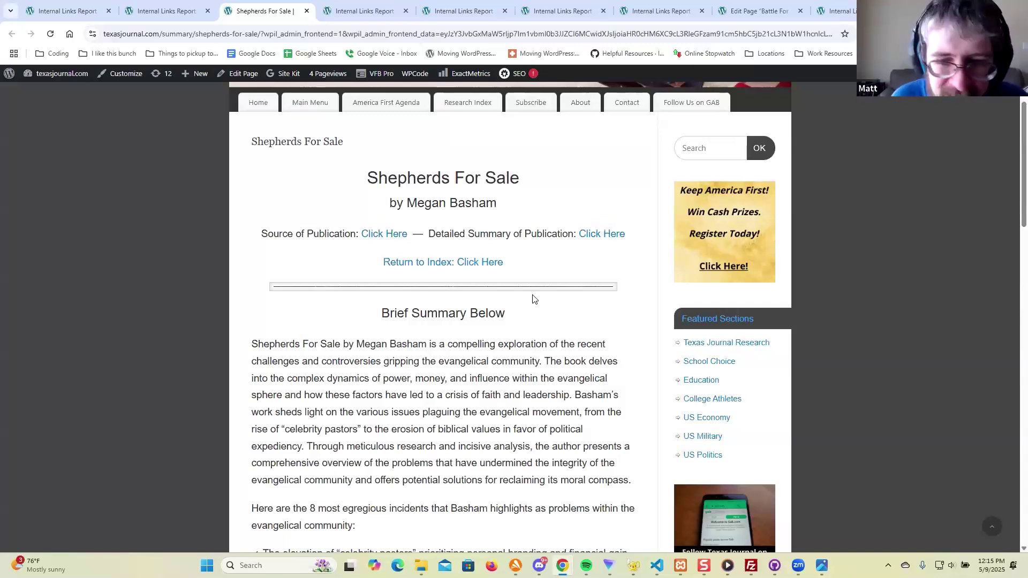
scroll(533, 300, down, 1)
scroll(533, 300, up, 2)
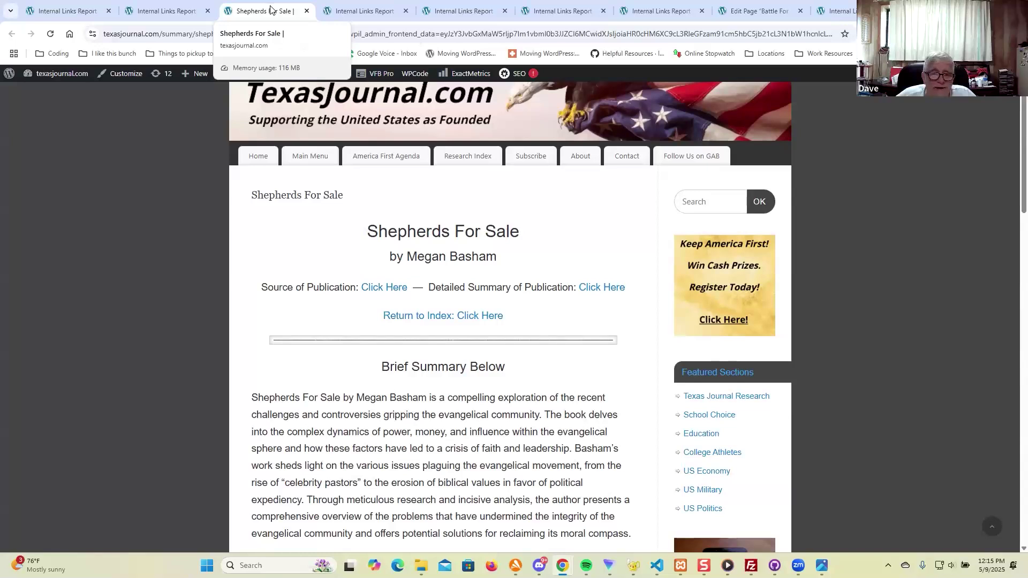
key(ctrl+w)
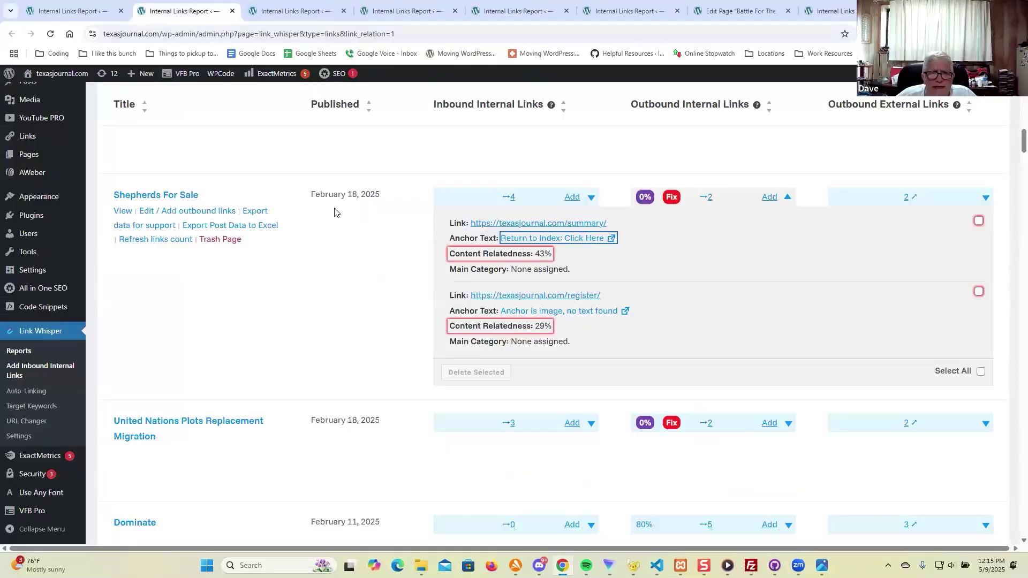
Step: Close the link relation report and the leftover Internal Links Report tabs between the dashboard and the "Battle For The Bible" edit page
scroll(379, 273, up, 1)
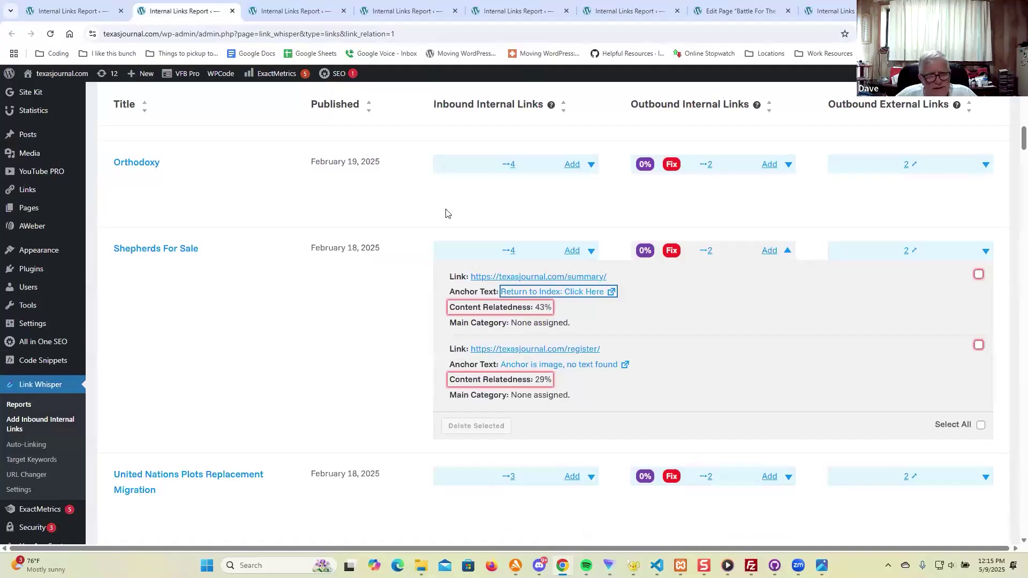
middle_click(213, 11)
middle_click(213, 11)
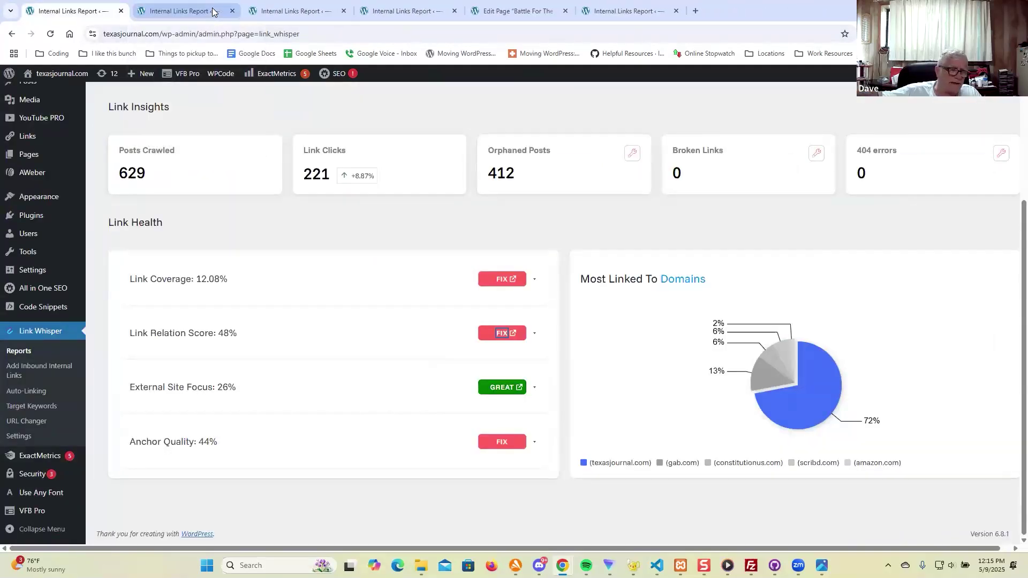
middle_click(213, 11)
middle_click(213, 11)
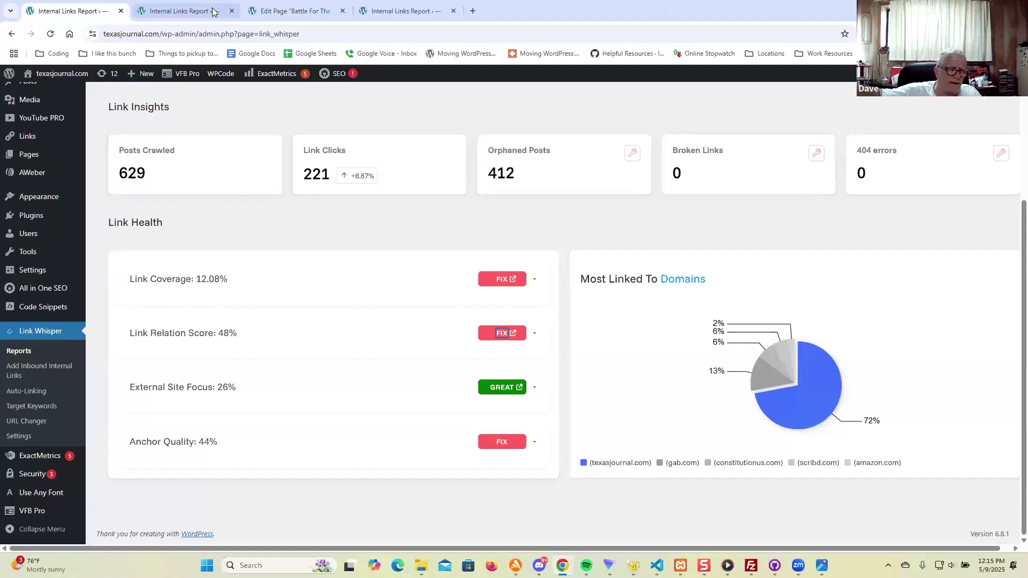
middle_click(213, 11)
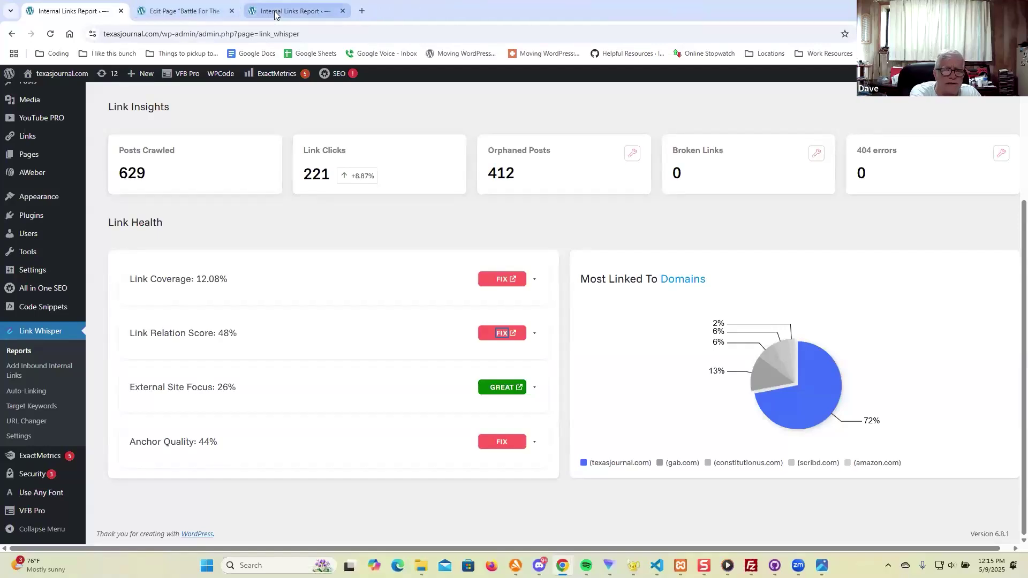
click(429, 225)
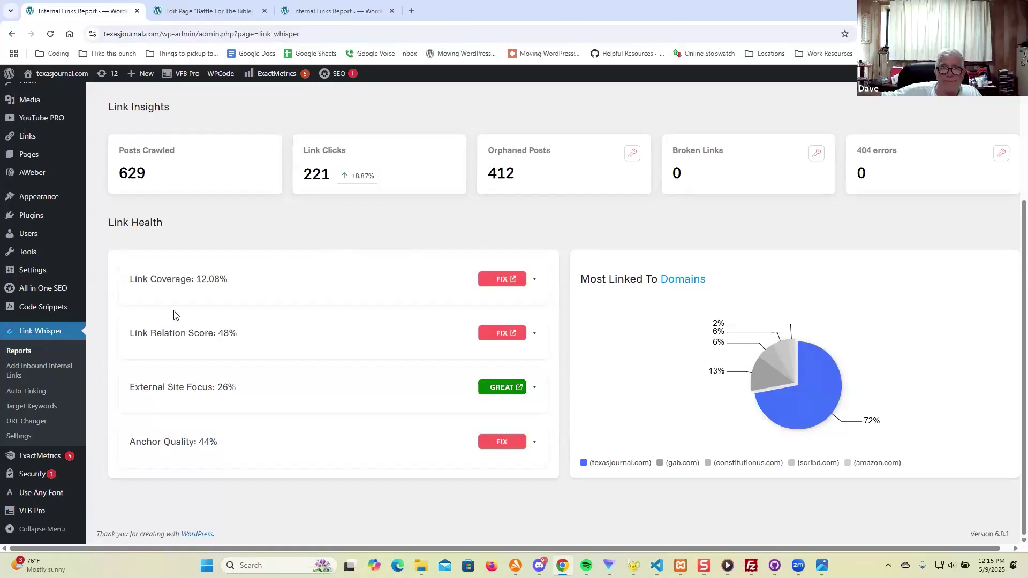
Step: Open Link Whisper's AI Settings and examine the AI Processing Methods to Perform and the related analysis options
click(20, 436)
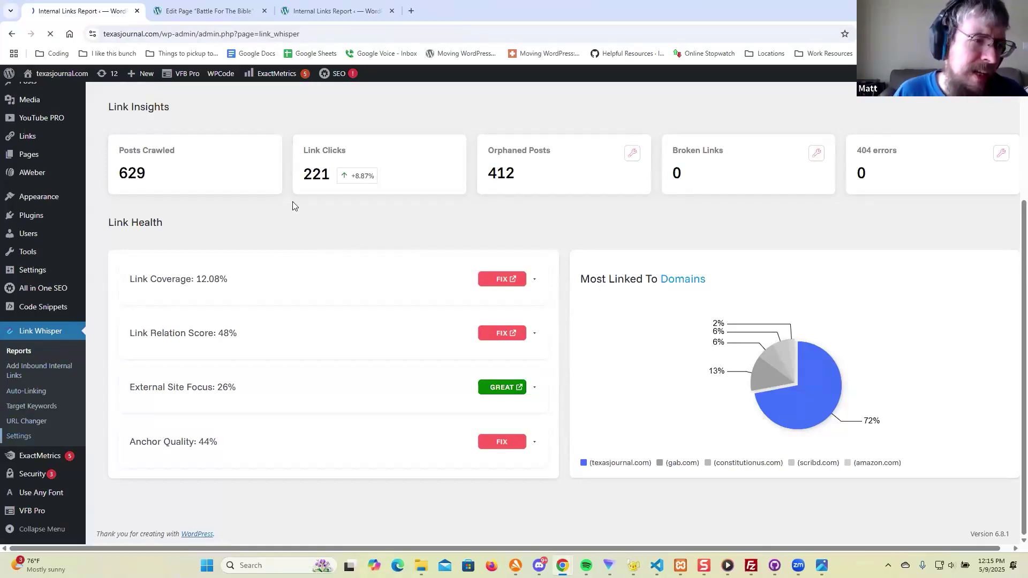
scroll(384, 237, down, 2)
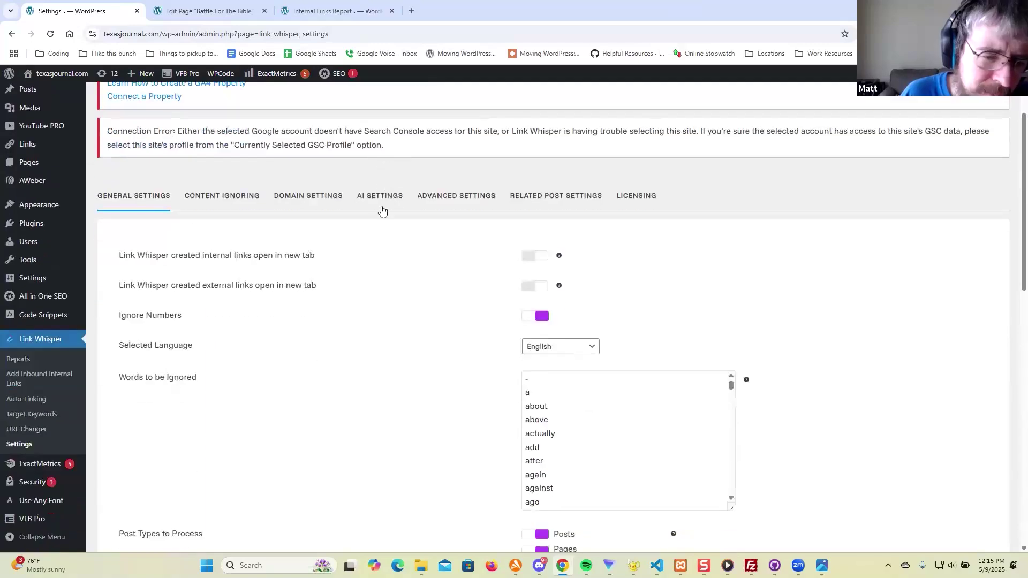
click(380, 196)
scroll(340, 204, down, 2)
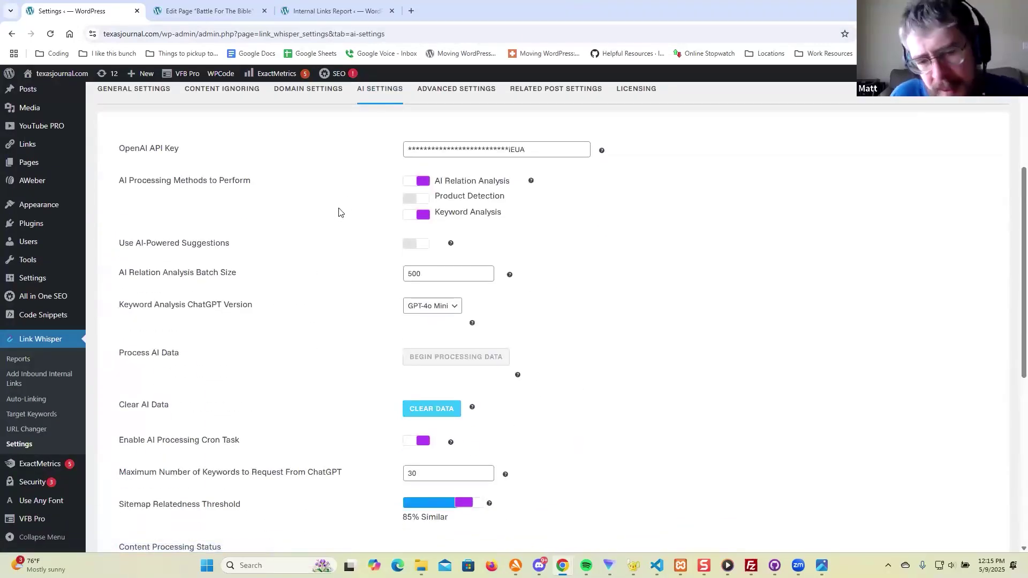
drag(120, 180, 172, 181)
drag(277, 180, 277, 180)
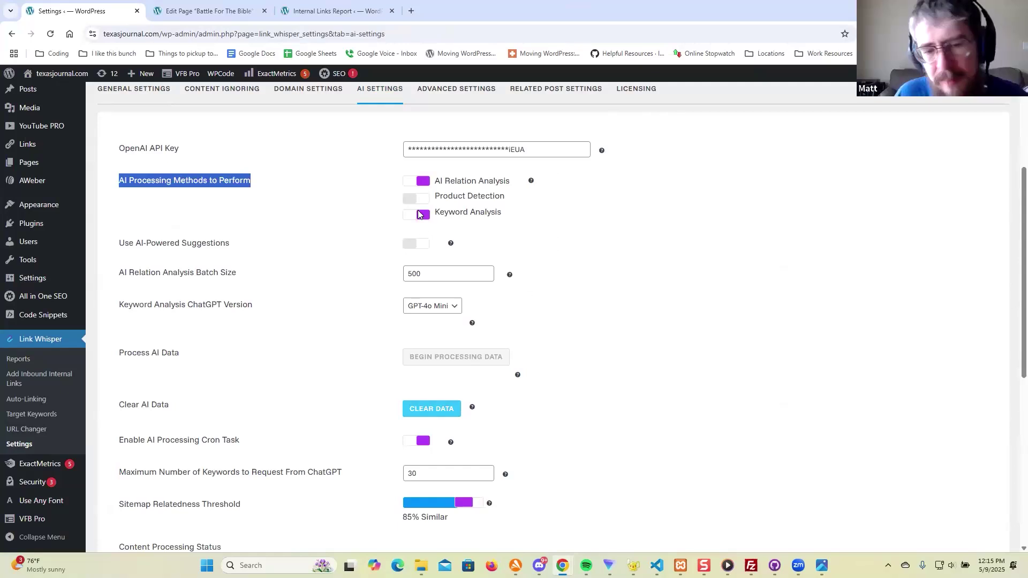
scroll(362, 255, down, 2)
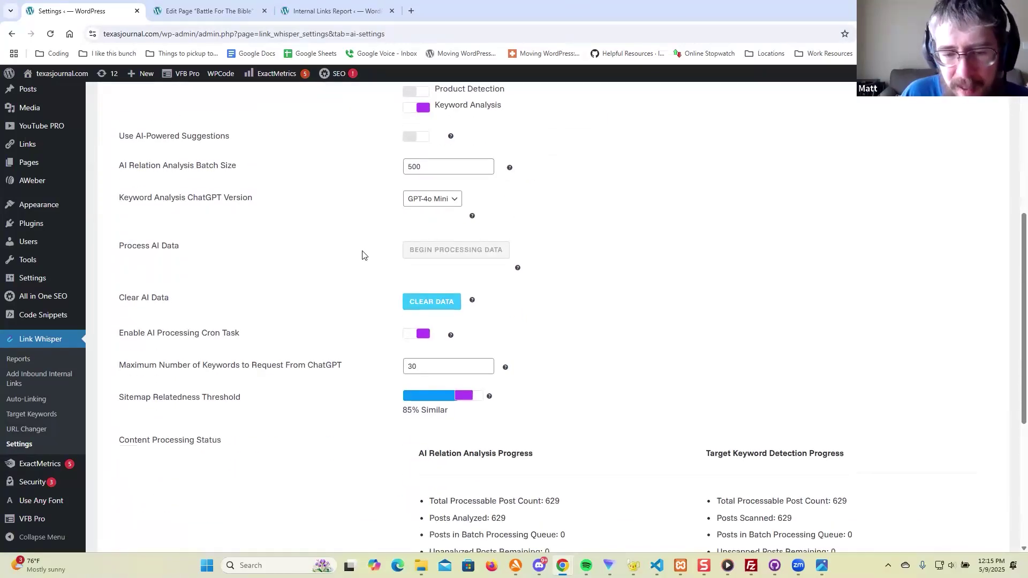
scroll(423, 134, up, 1)
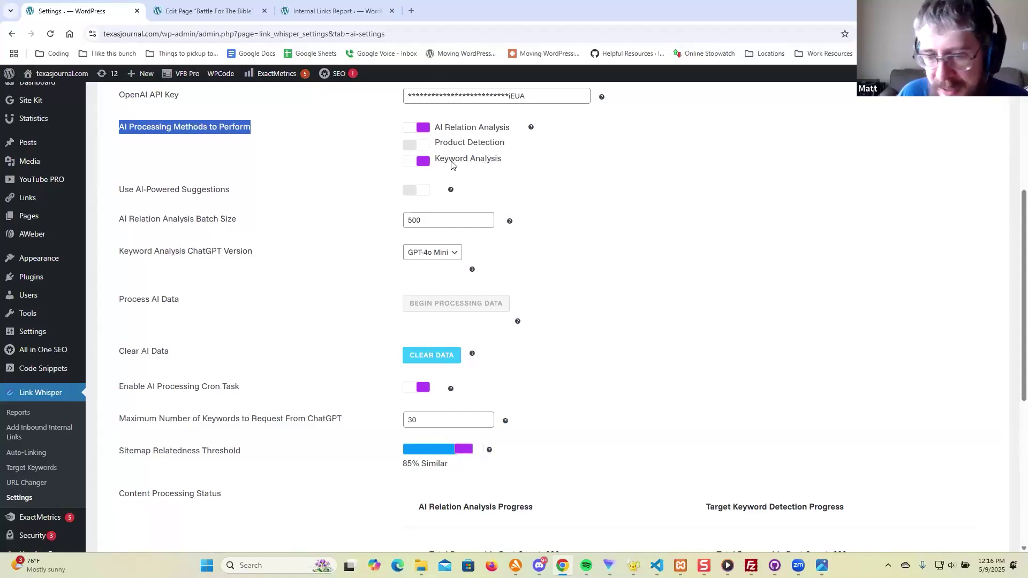
scroll(468, 161, down, 1)
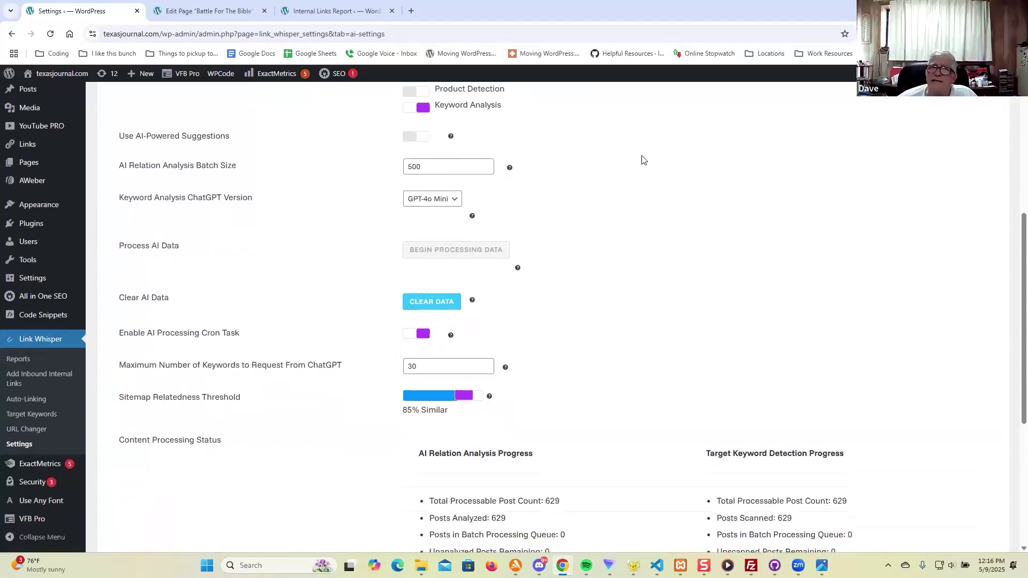
scroll(643, 206, up, 1)
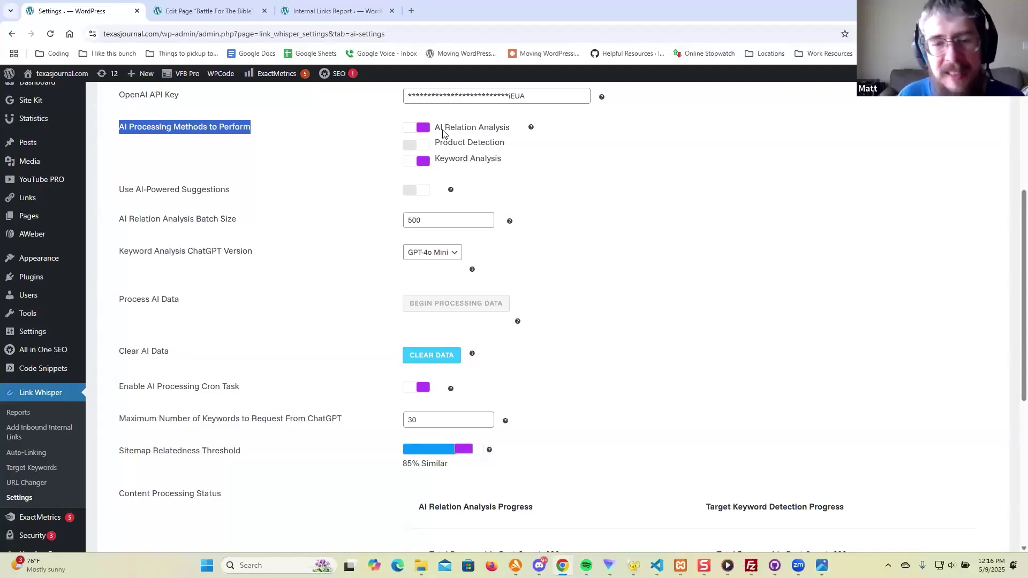
Step: Temporarily enable Use AI-Powered Suggestions to view its extra options, disable it again, and check the Content Processing Status
click(411, 192)
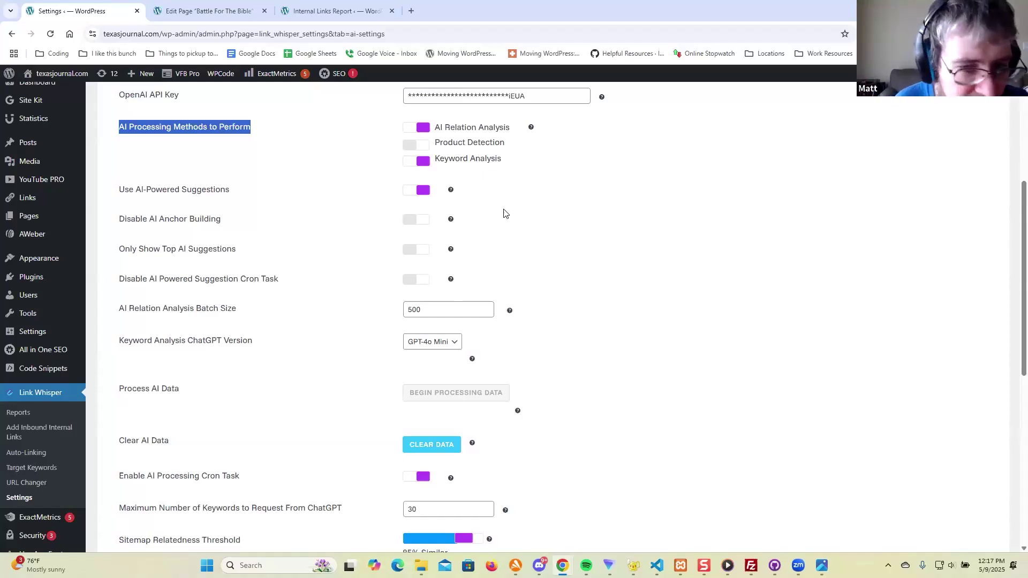
click(420, 197)
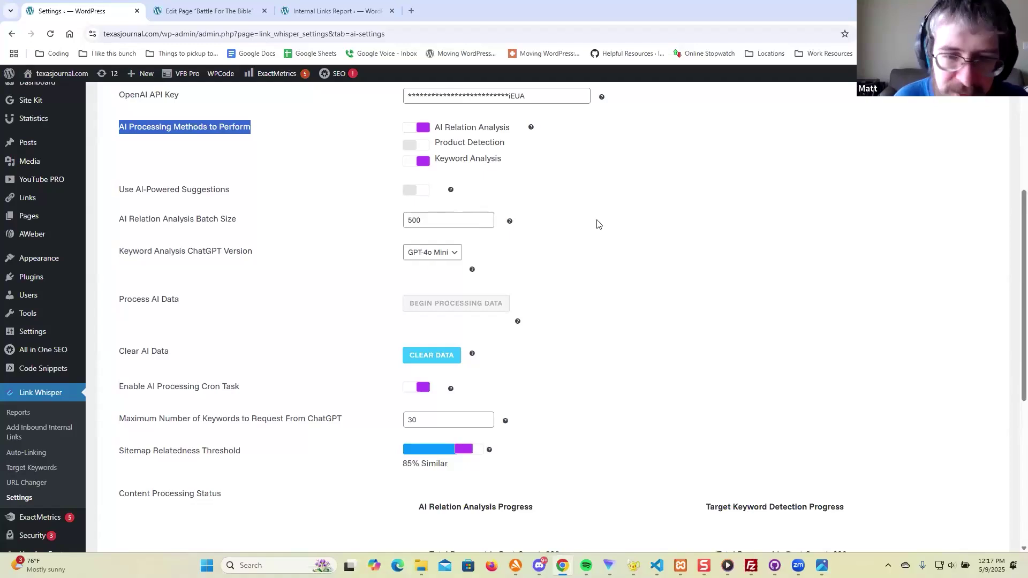
scroll(725, 252, down, 6)
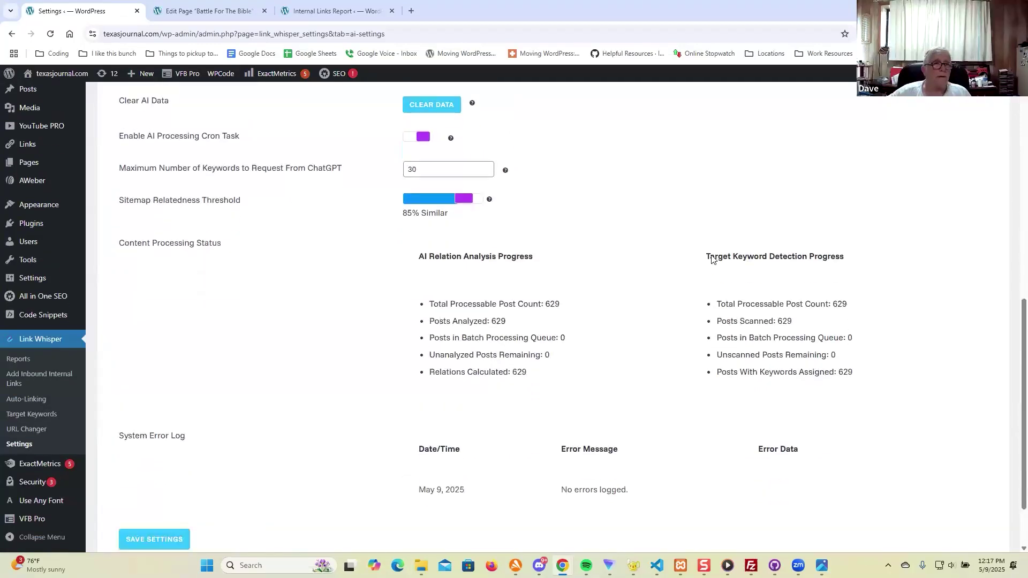
scroll(352, 299, up, 6)
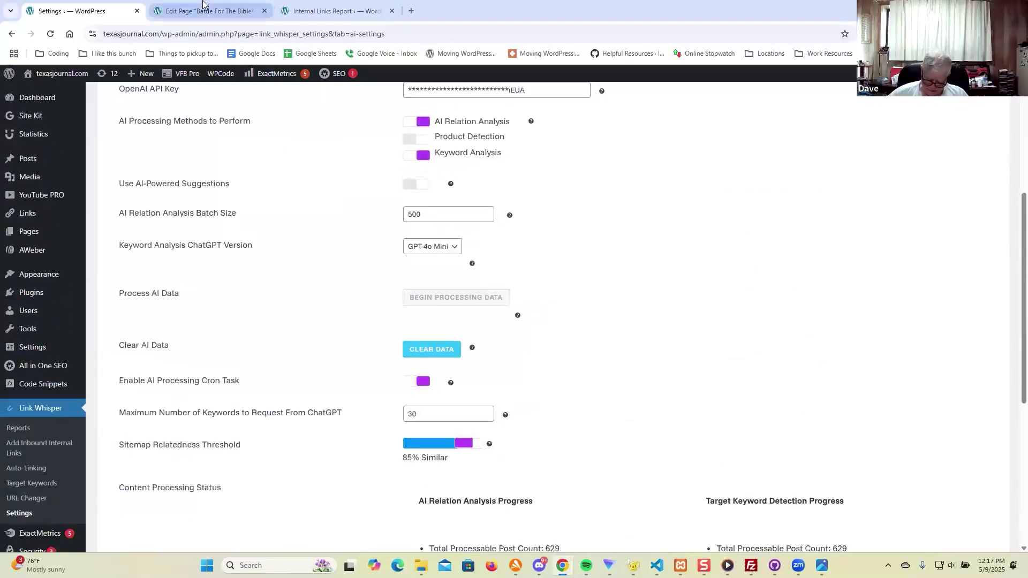
Step: Close the "Battle For The Bible" edit page and review the Link Insights and Link Health sections of Link Whisper's dashboard
click(209, 9)
scroll(5, 333, down, 6)
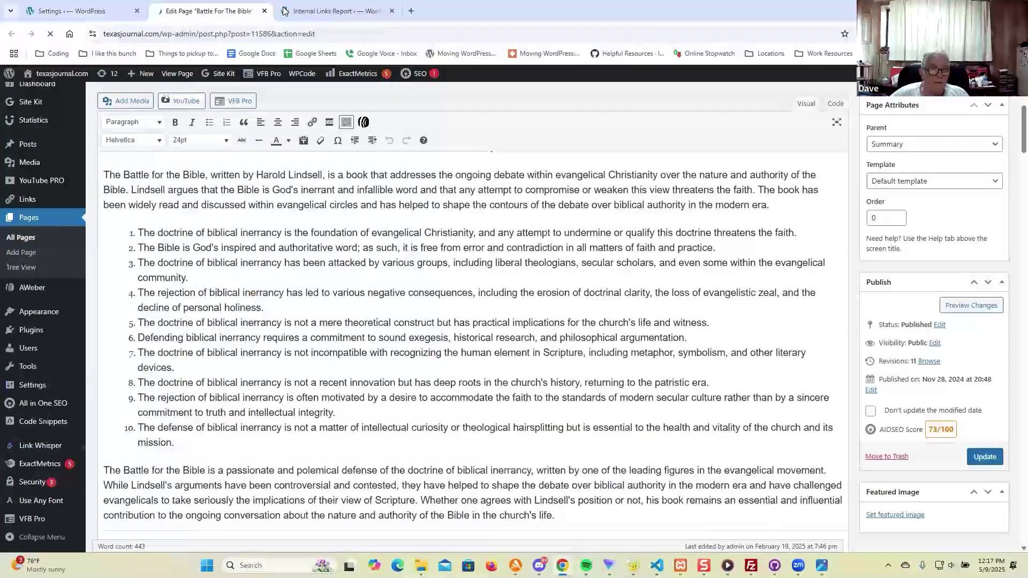
key(ctrl+w)
scroll(436, 190, down, 3)
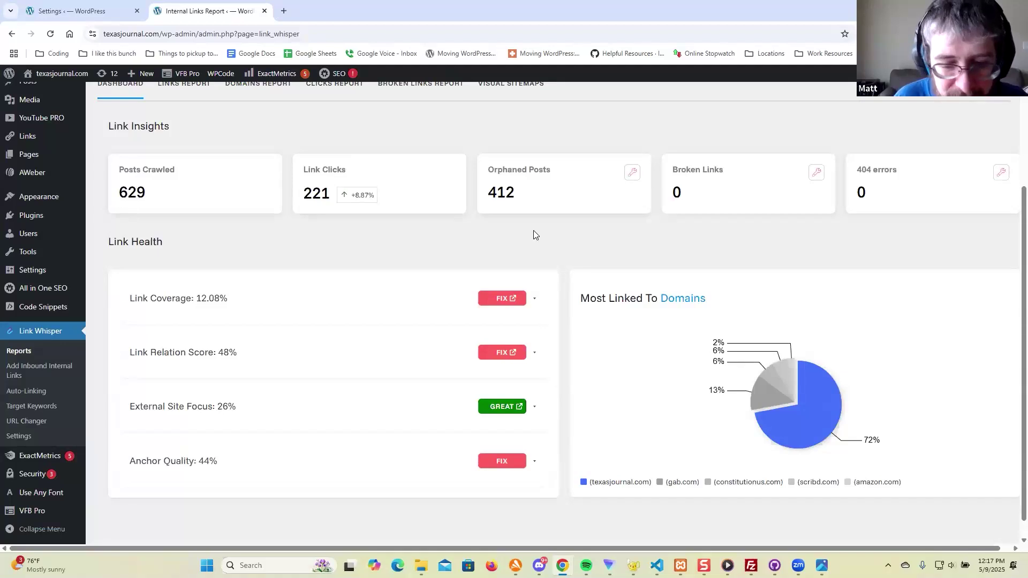
scroll(529, 236, down, 1)
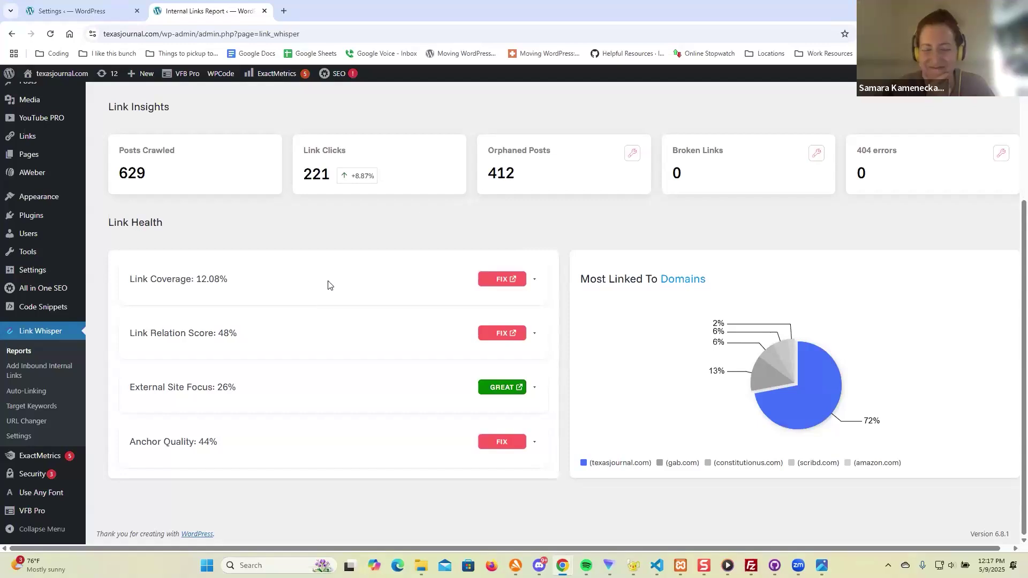
Step: Try to dismiss the urgent Google Analytics tracking notice above the Link Whisper dashboard reports
scroll(451, 226, up, 1)
scroll(451, 226, up, 3)
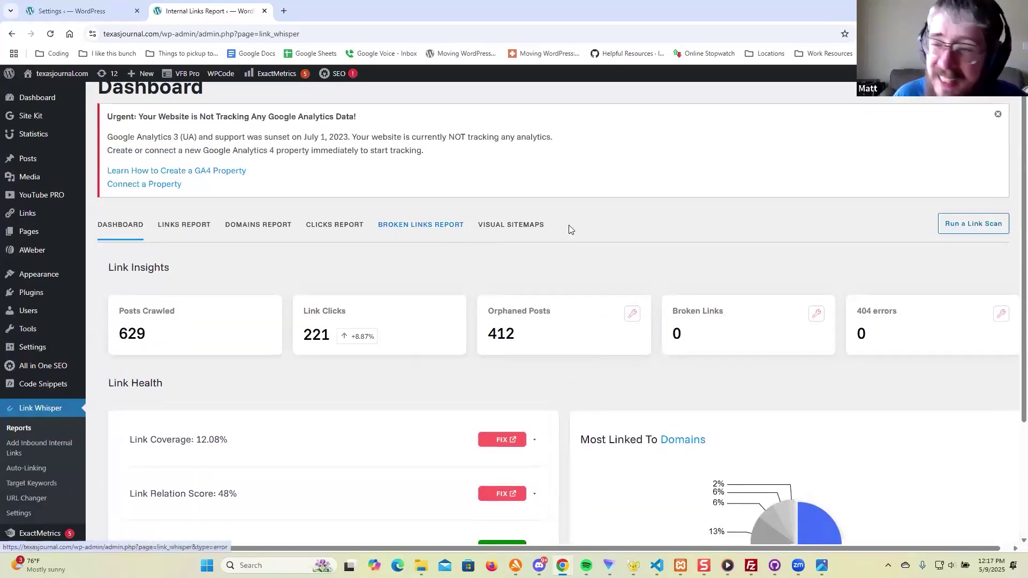
scroll(658, 240, up, 1)
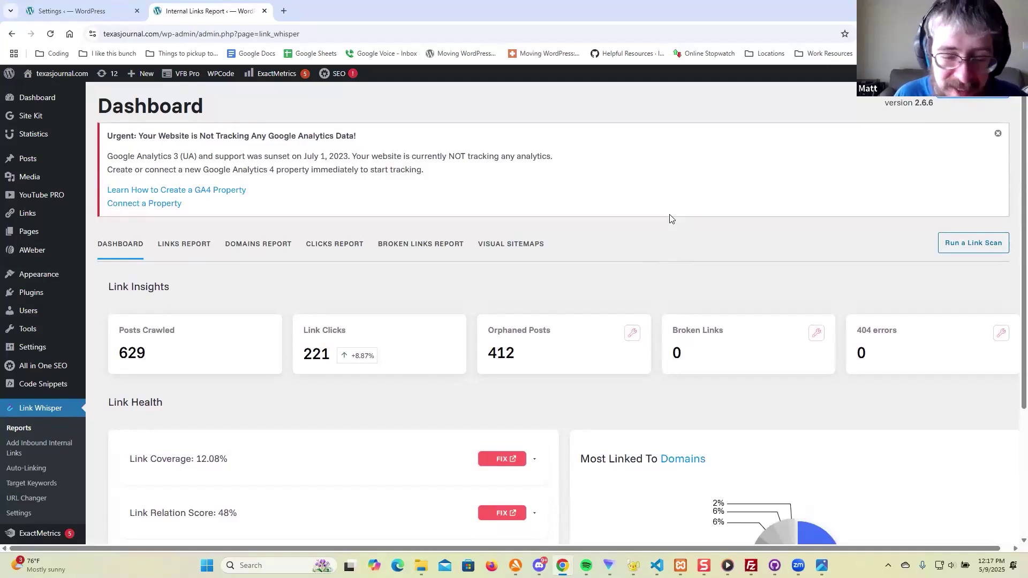
scroll(669, 215, down, 3)
scroll(580, 203, up, 3)
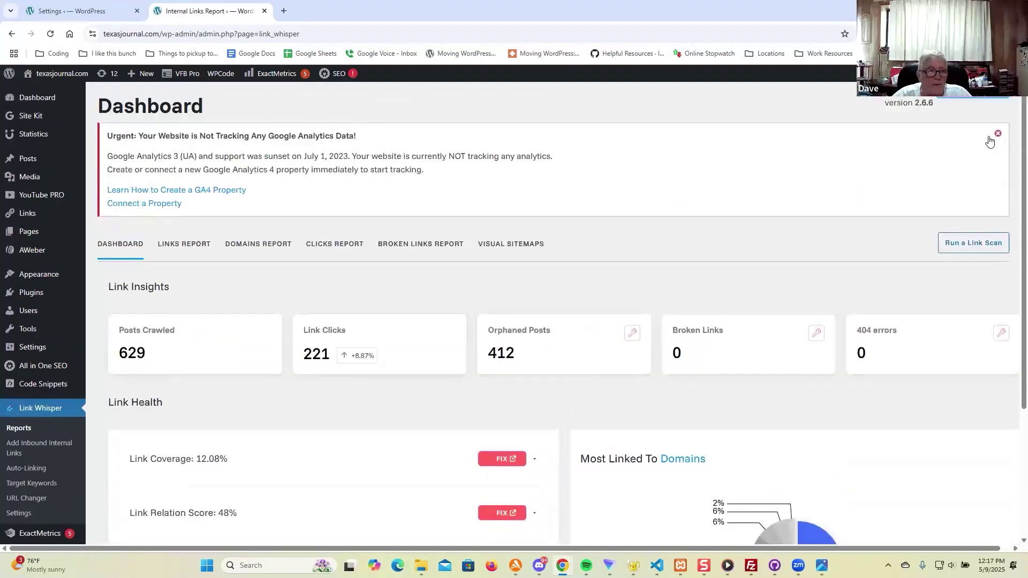
click(998, 133)
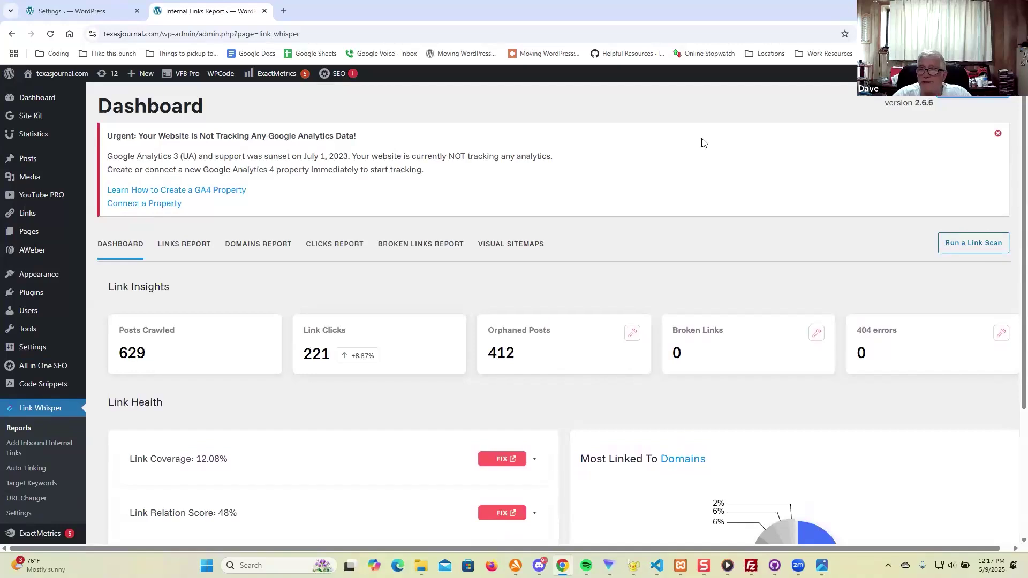